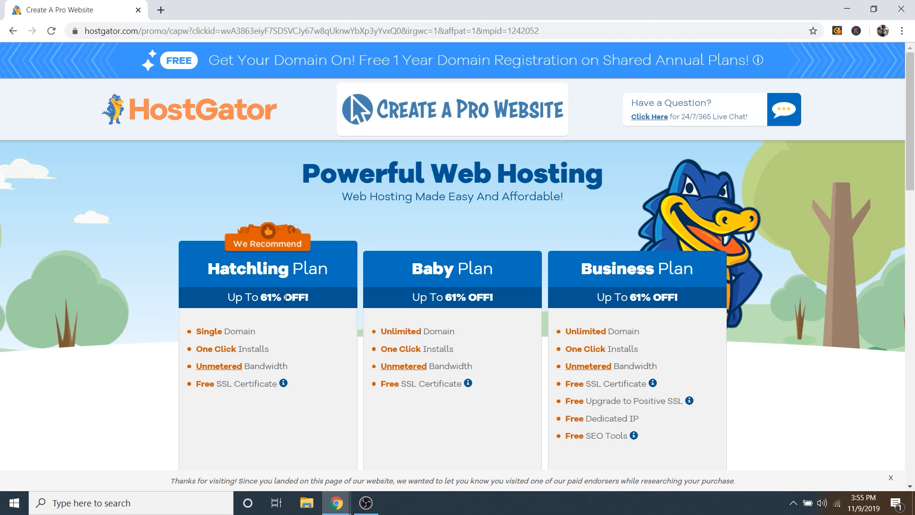
Step: Scroll down the promo page to the Hatchling, Baby and Business plan prices ($2.71–$5.83/mo)
scroll(290, 253, down, 3)
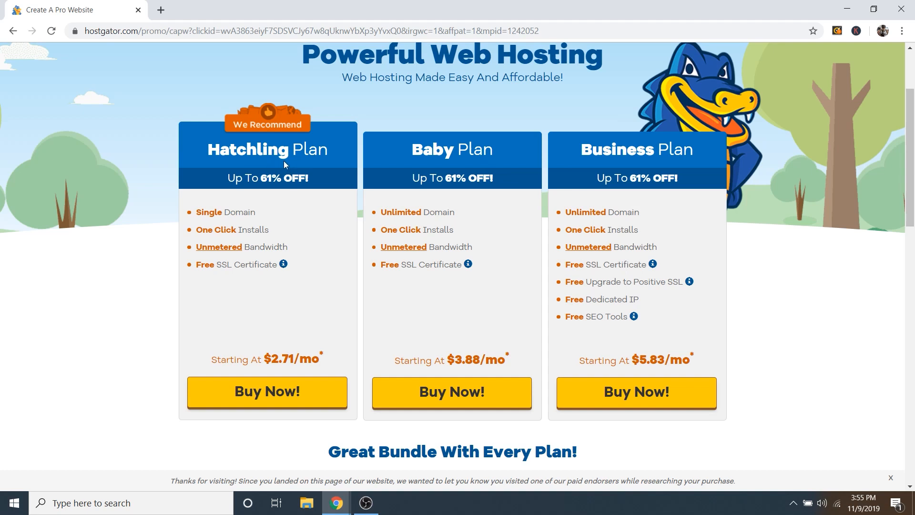
Step: Buy the Hatchling plan and search a name-based .com domain, which turns out unavailable
click(268, 400)
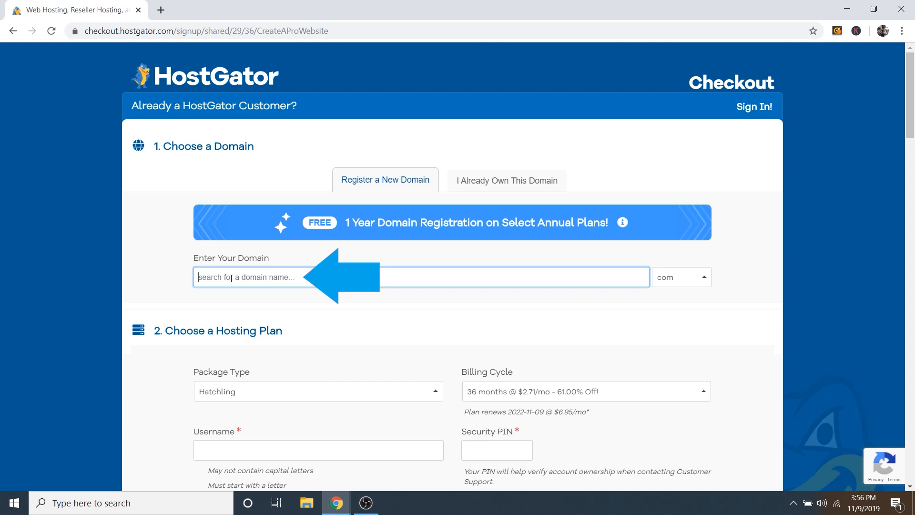
text(dalemcmanus)
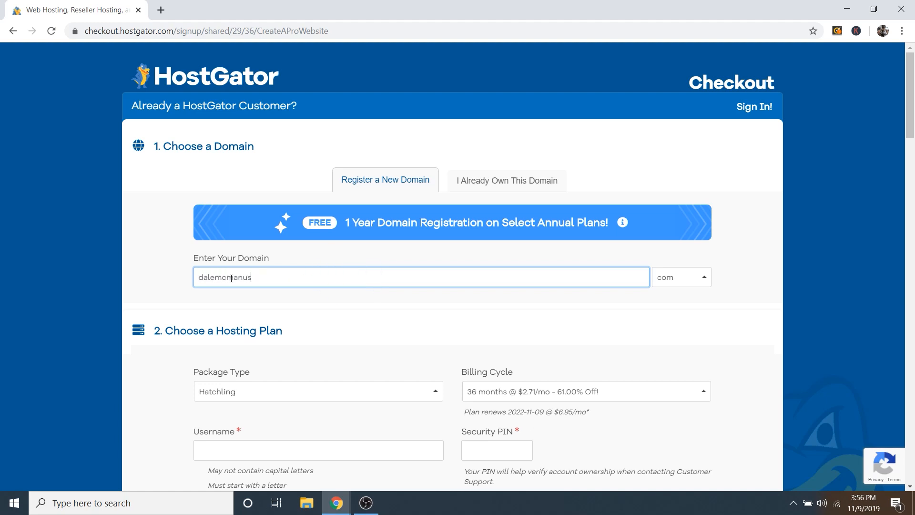
key(Tab)
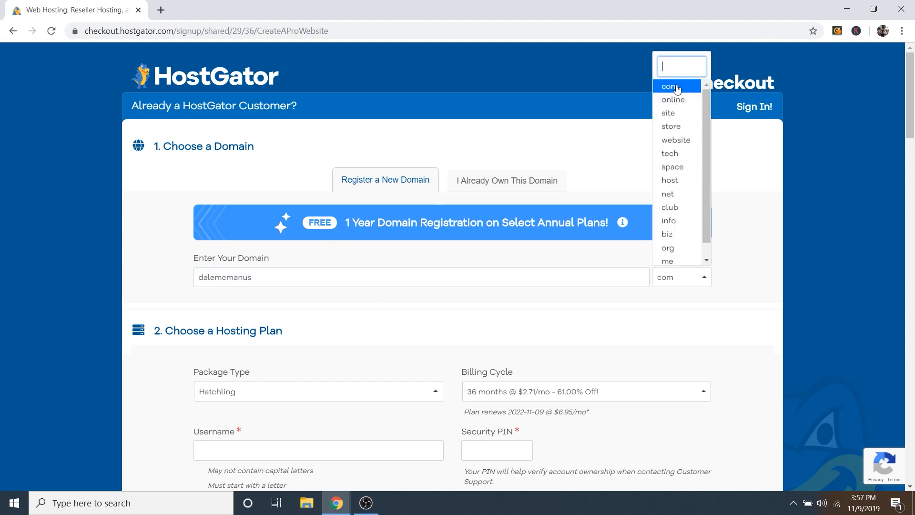
click(676, 85)
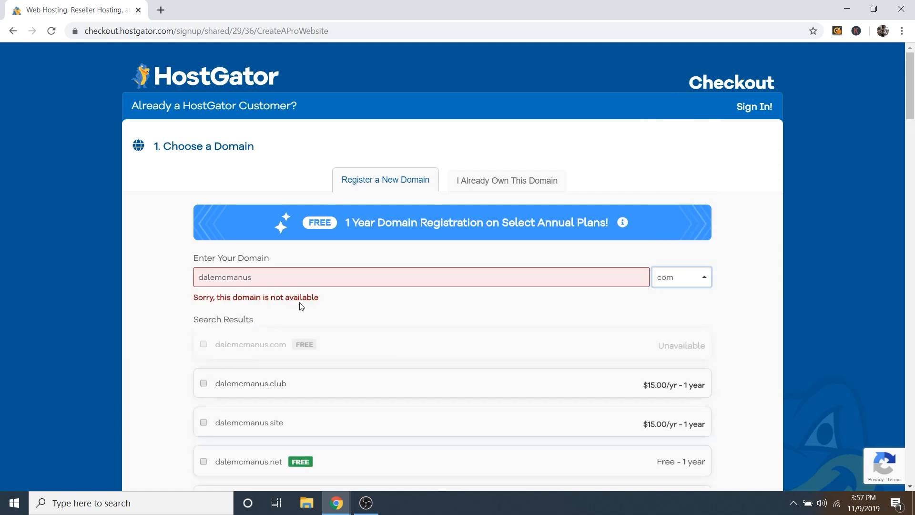
Step: Replace it with dalesinstawebsite and search .com again to get a free primary domain
click(259, 277)
key(BackSpace)
key(BackSpace)
key(BackSpace)
key(BackSpace)
key(BackSpace)
key(BackSpace)
key(BackSpace)
key(BackSpace)
key(BackSpace)
key(BackSpace)
key(BackSpace)
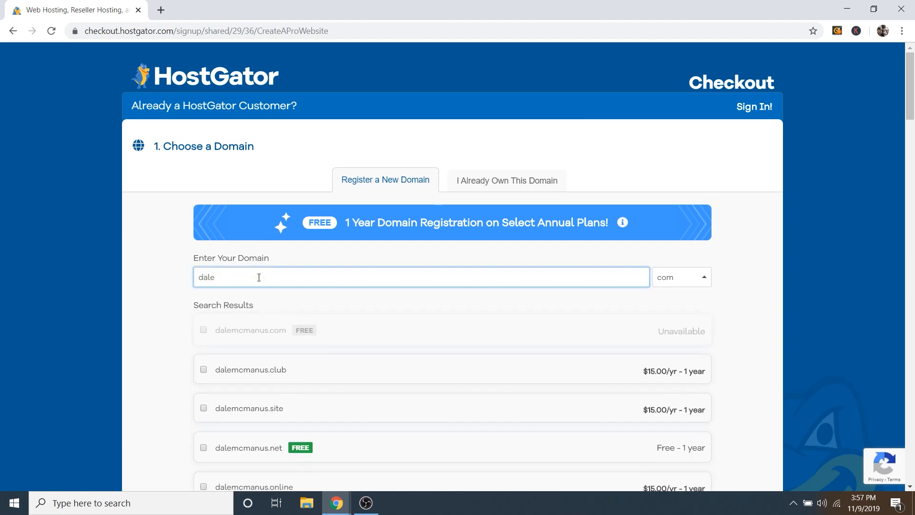
text(dalesinstawebsite)
key(Tab)
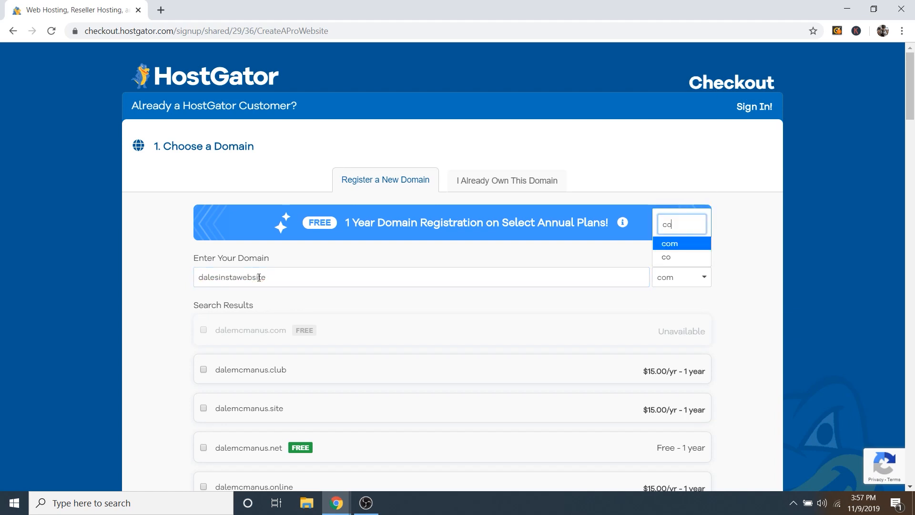
key(Return)
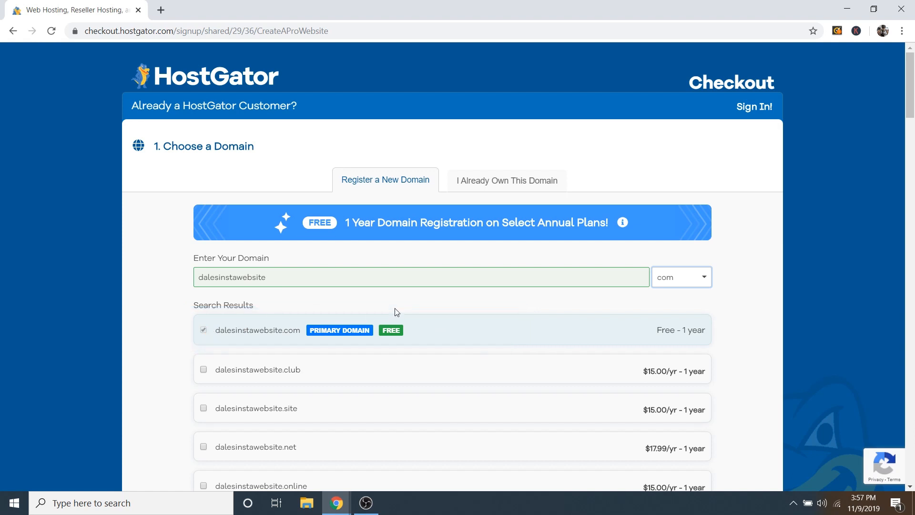
scroll(364, 323, down, 10)
scroll(364, 323, down, 3)
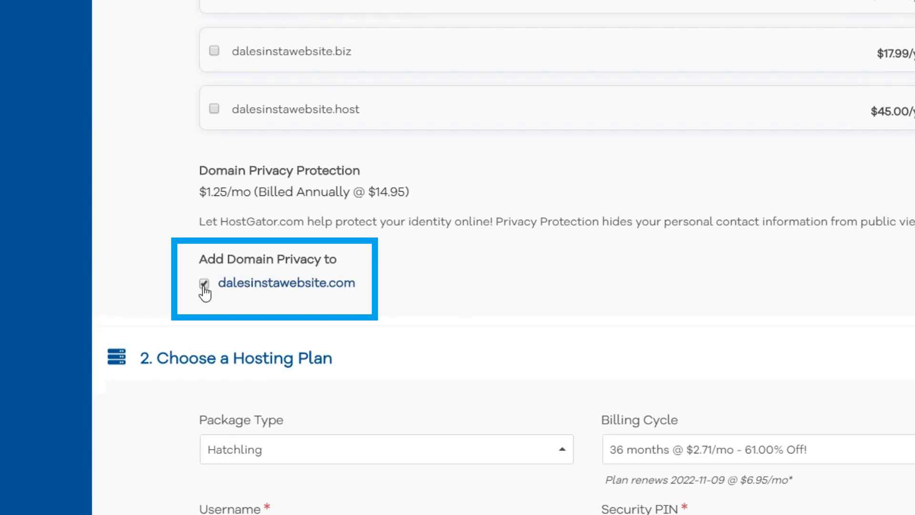
click(204, 286)
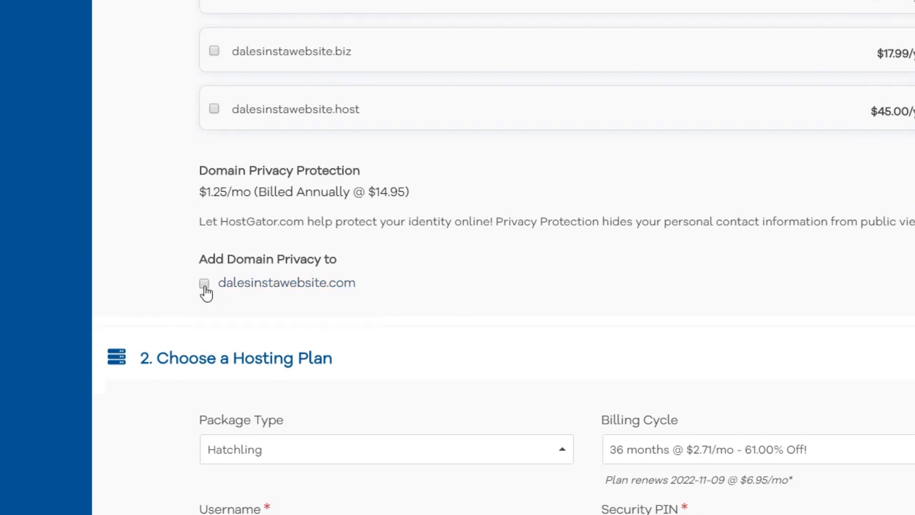
click(205, 286)
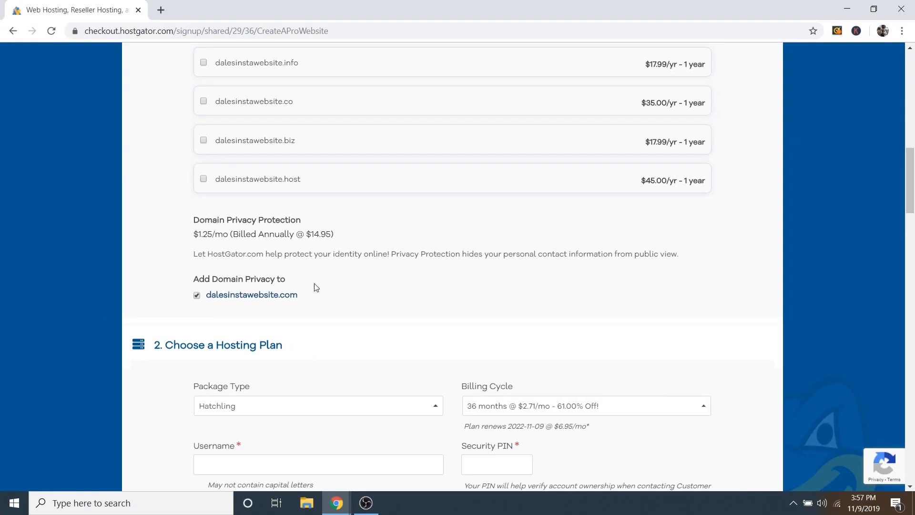
Step: Leave the Package Type dropdown set to Hatchling
scroll(443, 298, down, 5)
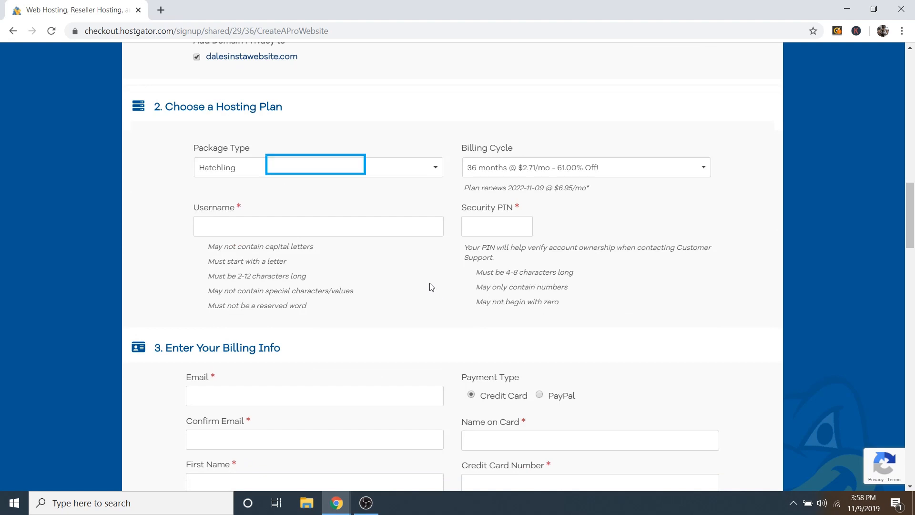
click(234, 173)
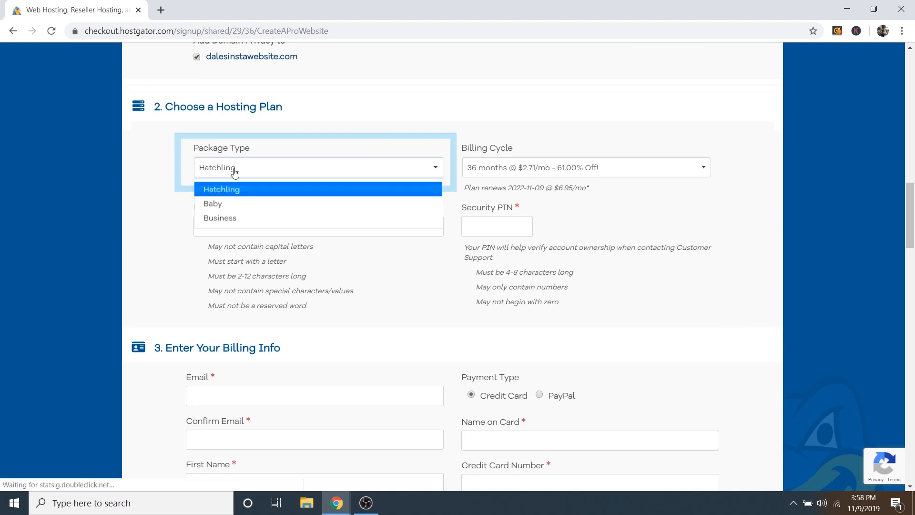
click(177, 179)
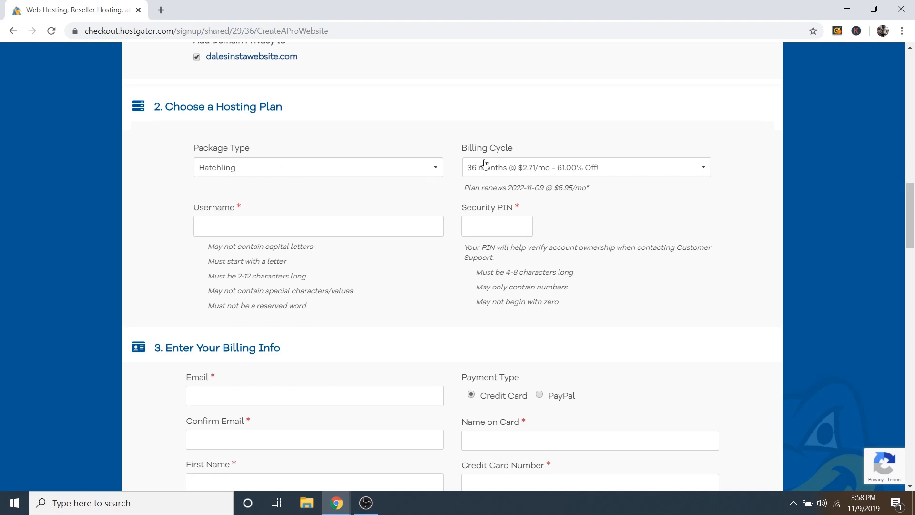
Step: Change the billing cycle to 1 month at $7.66/mo after briefly picking 12 months
click(519, 173)
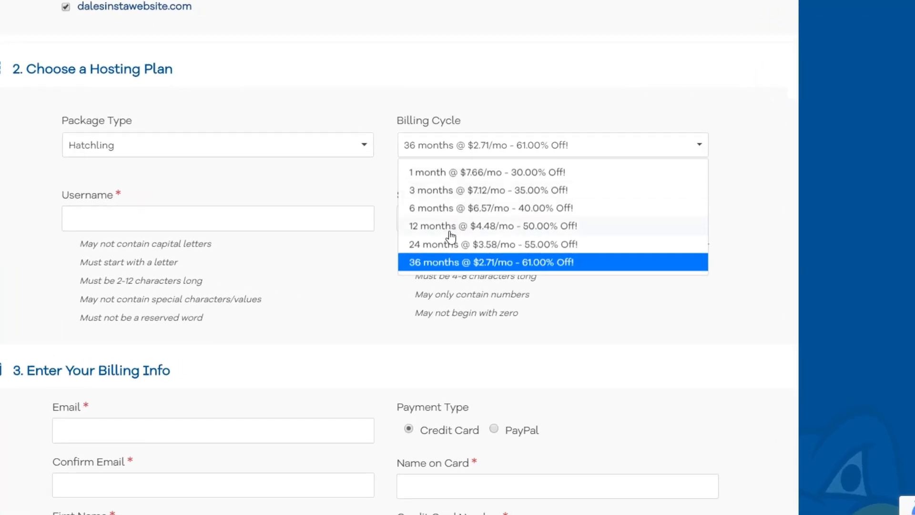
click(433, 228)
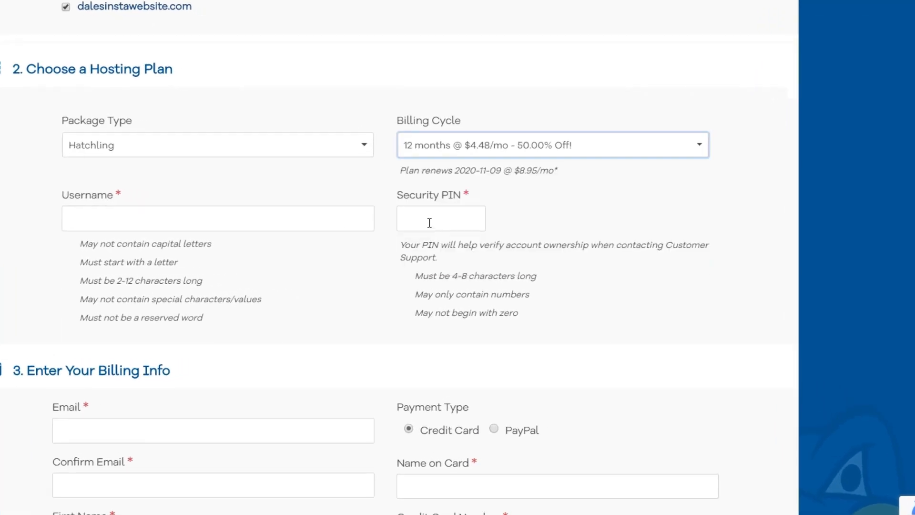
click(440, 158)
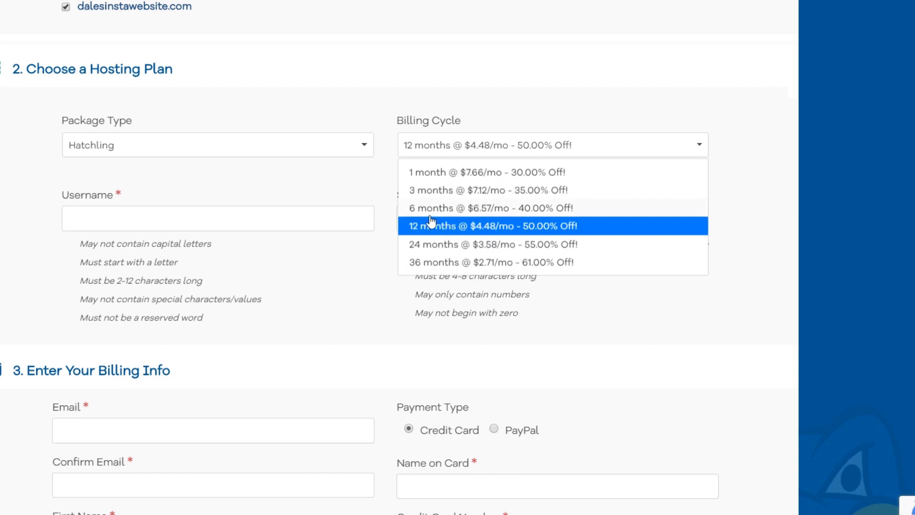
click(428, 173)
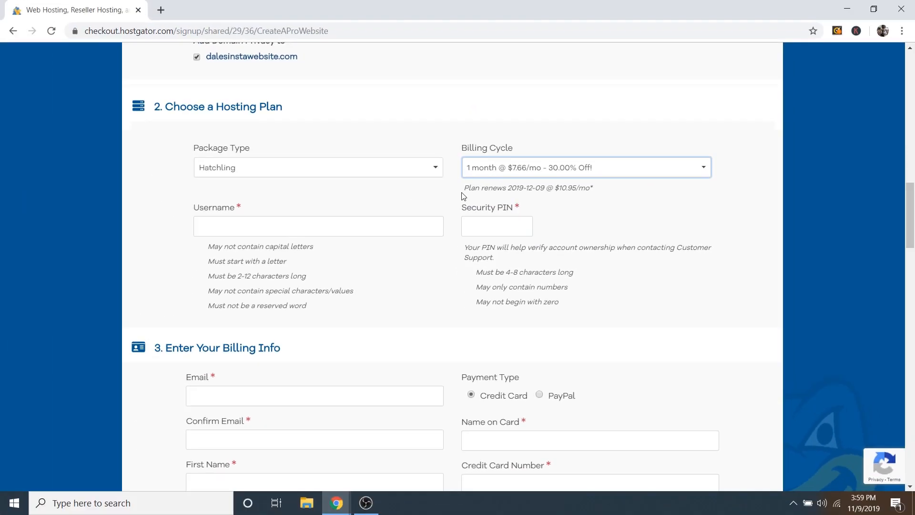
Step: Enter the account username and a four-digit security PIN, then scroll to billing info
click(263, 228)
text(dalemcmanus)
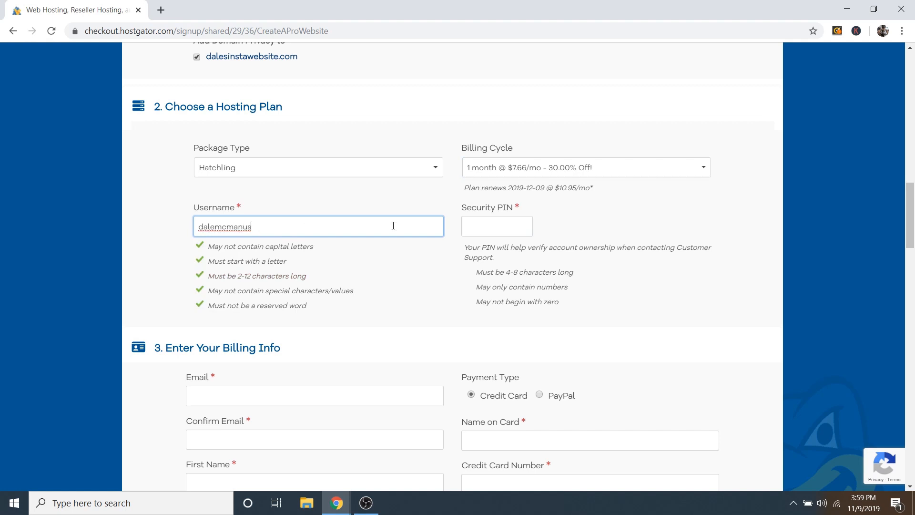
click(496, 226)
text(****)
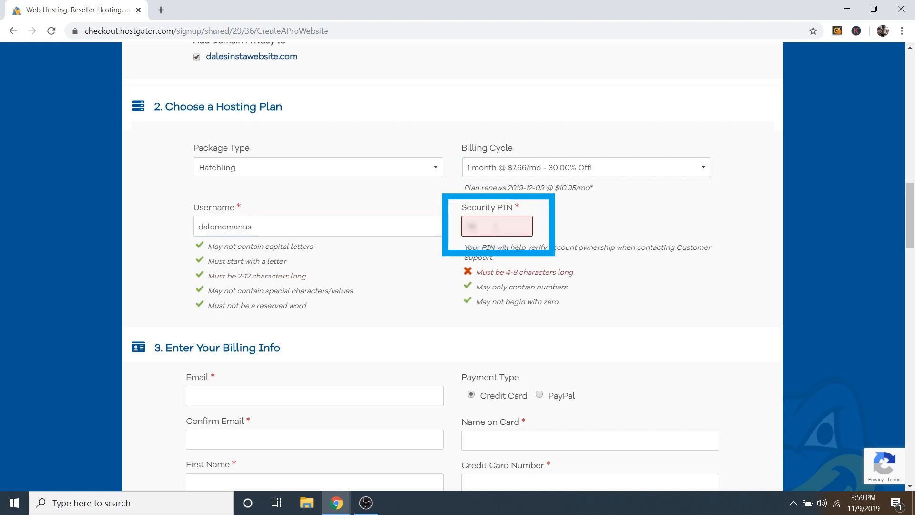
scroll(465, 305, down, 4)
scroll(448, 305, down, 2)
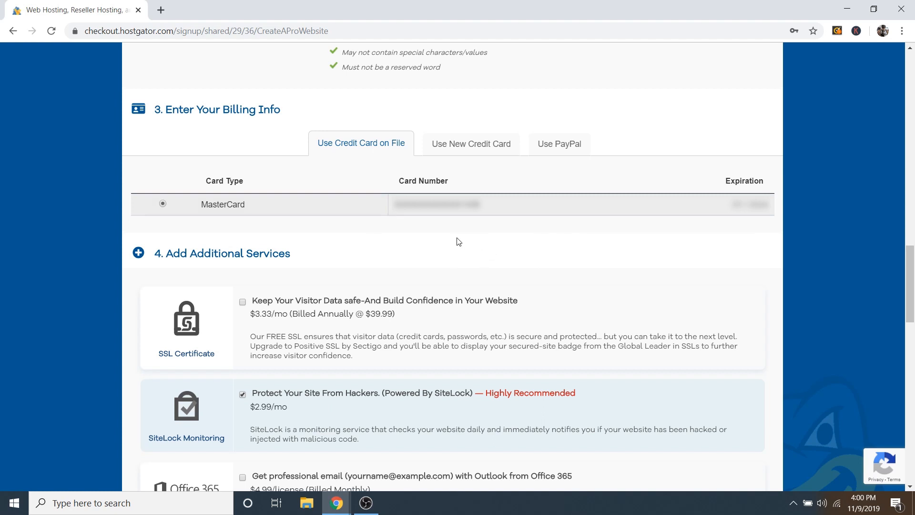
Step: Untick the SiteLock Monitoring and CodeGuard Site Backup add-ons
scroll(536, 263, down, 3)
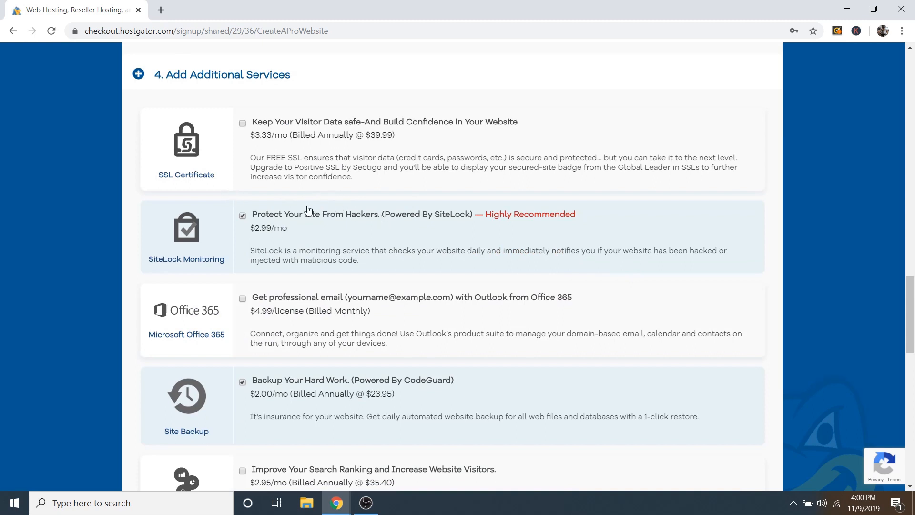
click(243, 216)
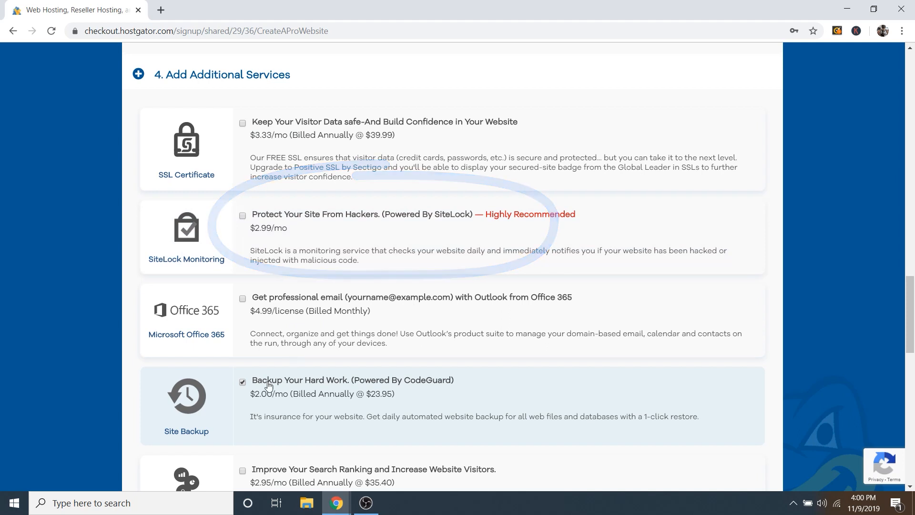
click(243, 382)
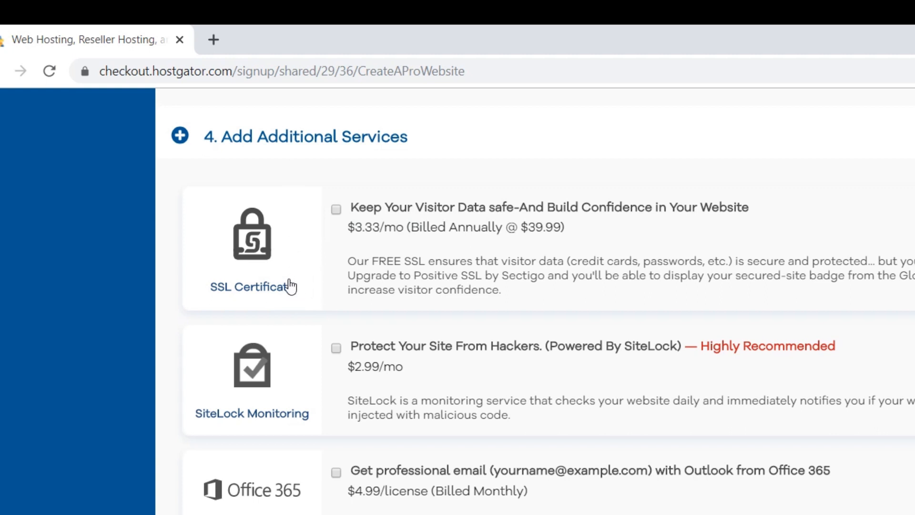
Step: View the page's connection security details from the padlock, then close them
scroll(415, 409, down, 2)
scroll(418, 413, up, 2)
click(84, 73)
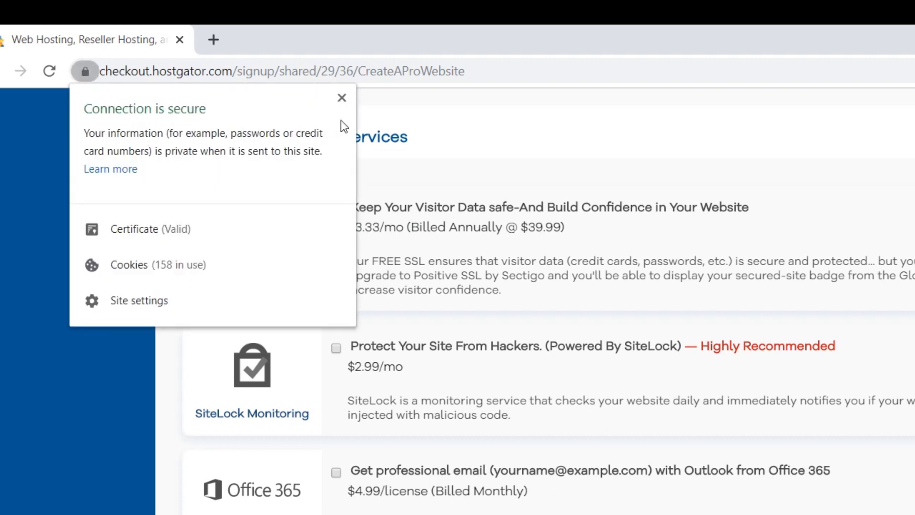
click(343, 100)
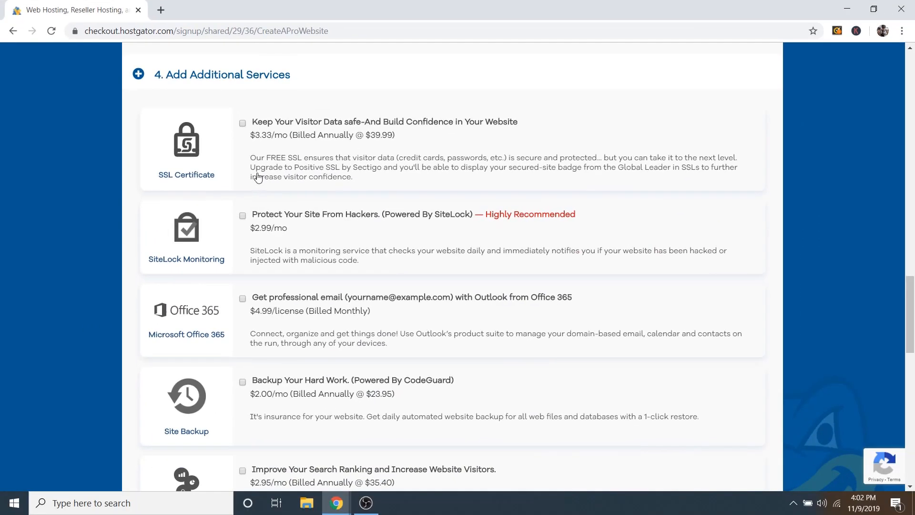
scroll(377, 241, down, 10)
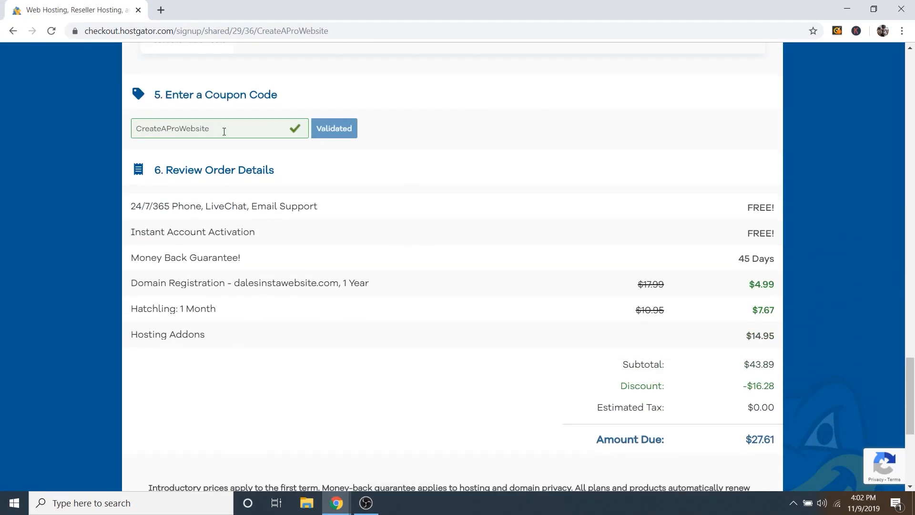
Step: Check the validated CreateAProWebsite coupon, agree to the terms and place the order with Checkout Now!
click(222, 126)
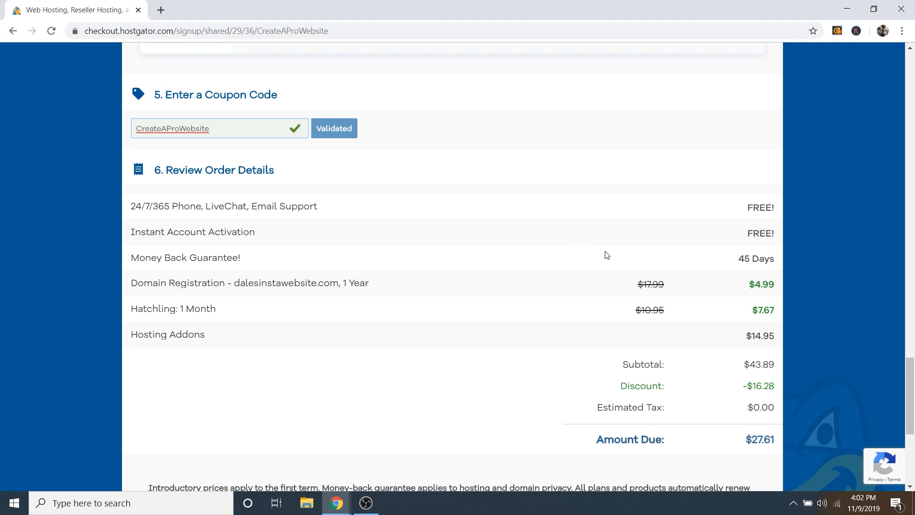
scroll(607, 255, down, 1)
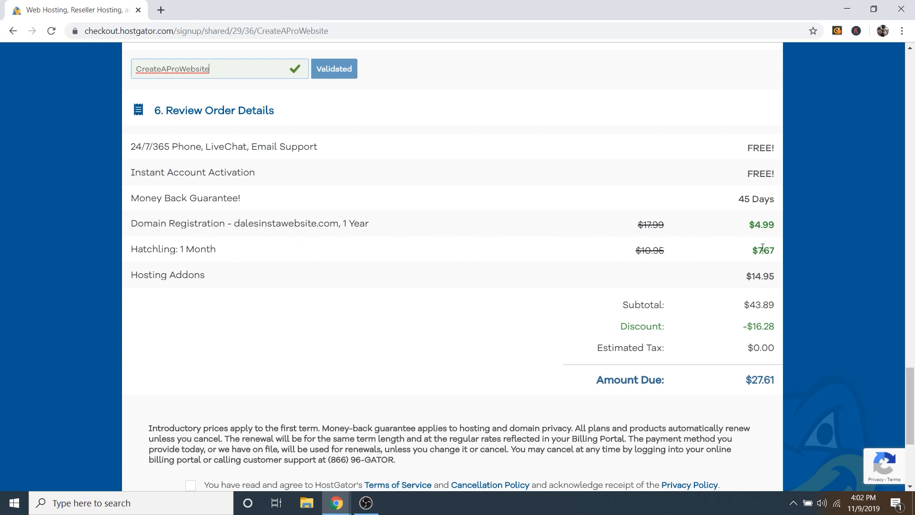
scroll(734, 368, down, 4)
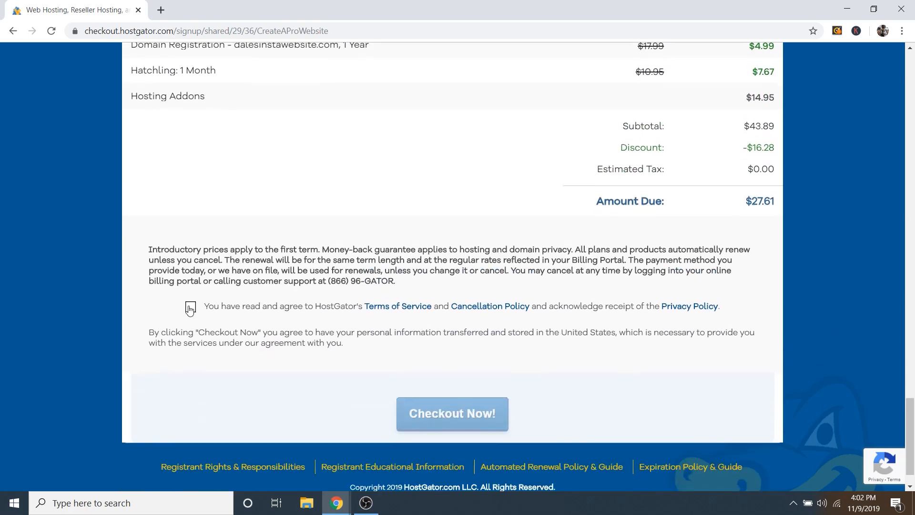
click(191, 307)
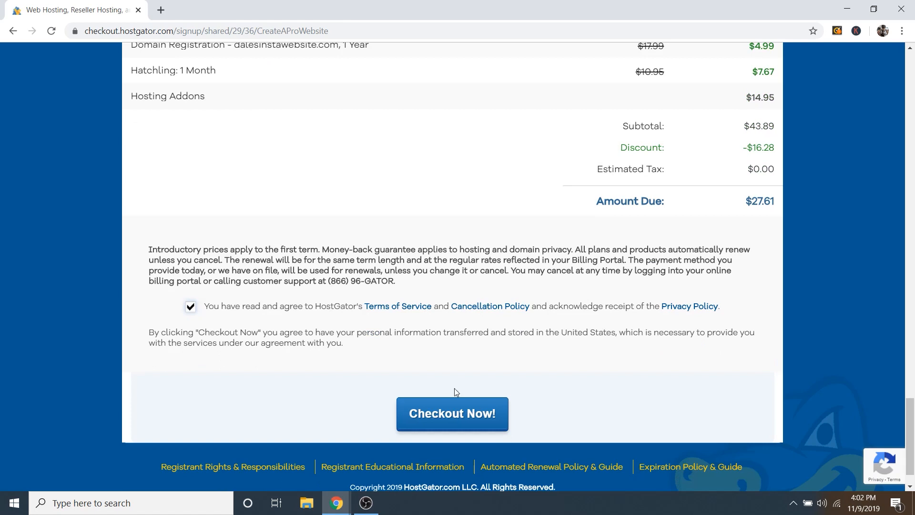
click(453, 418)
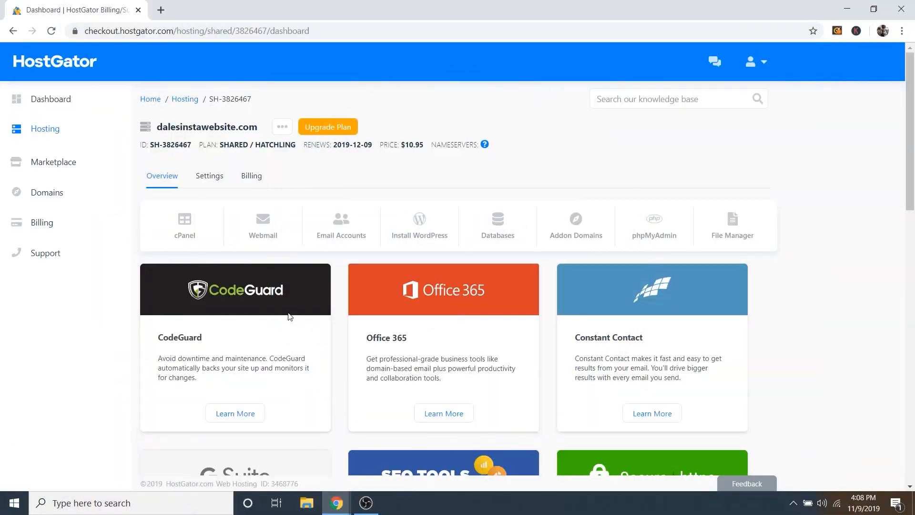
Step: Open Marketplace and bring up the One-Click Installs application list
click(45, 166)
scroll(333, 284, down, 2)
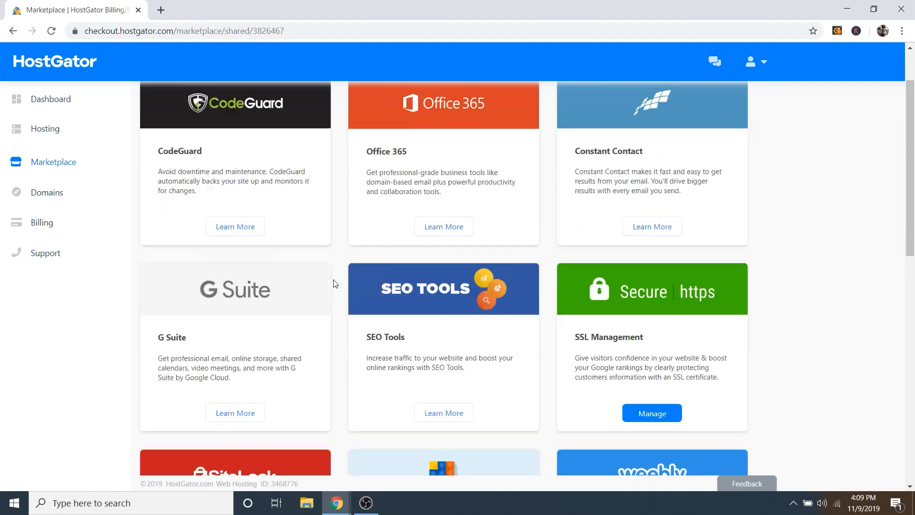
scroll(334, 283, down, 7)
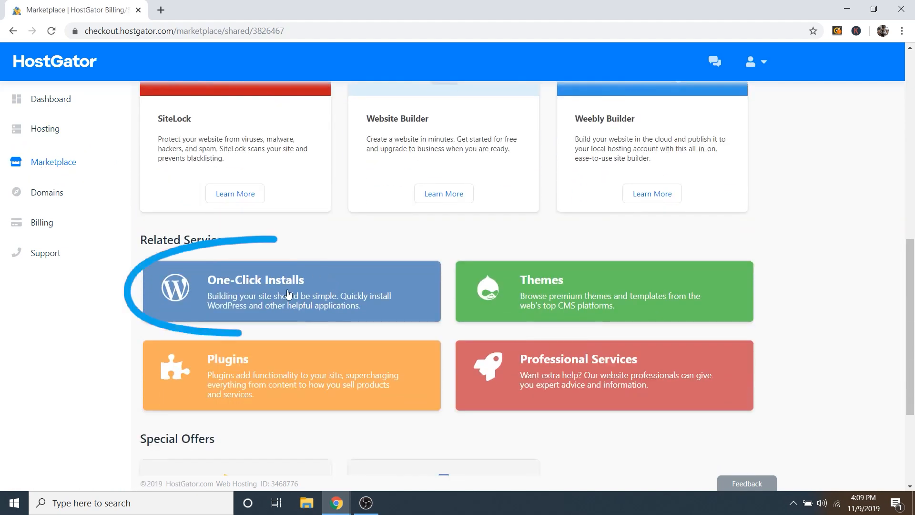
click(286, 294)
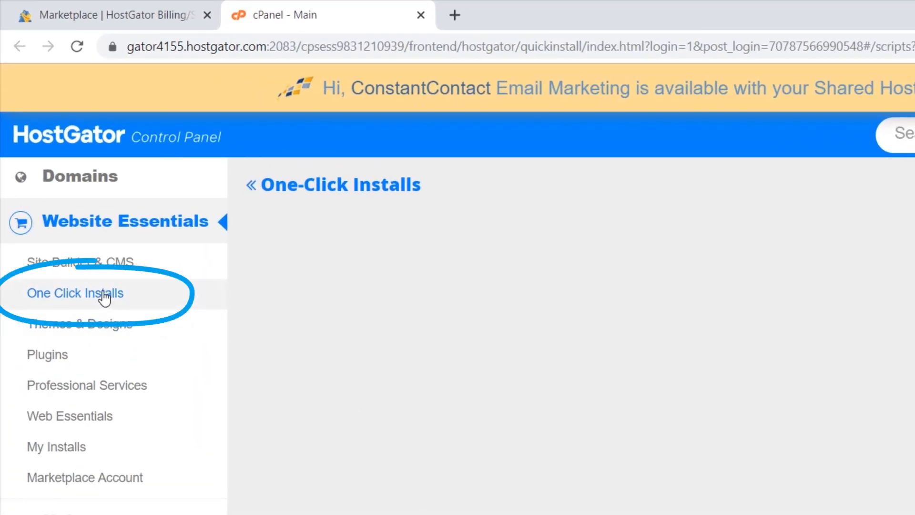
click(105, 298)
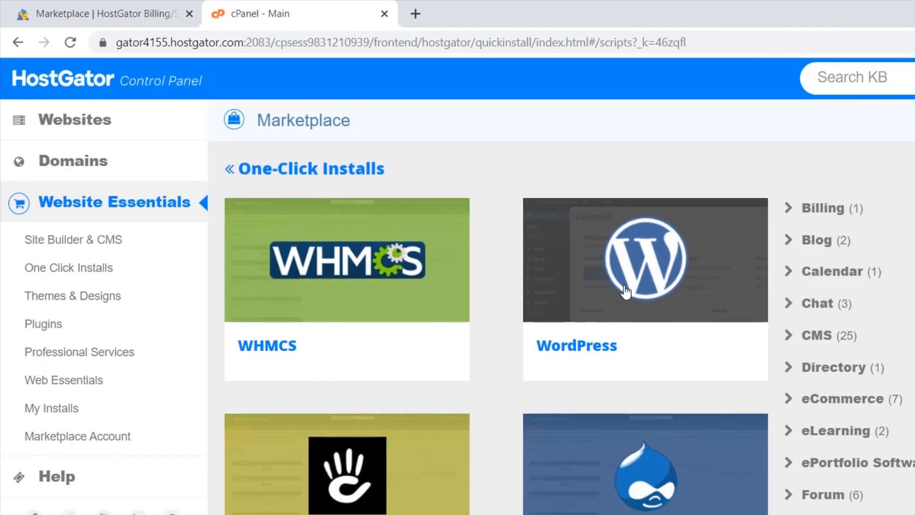
Step: Start a WordPress install and choose dalesinstawebsite.com as the installation domain
click(619, 298)
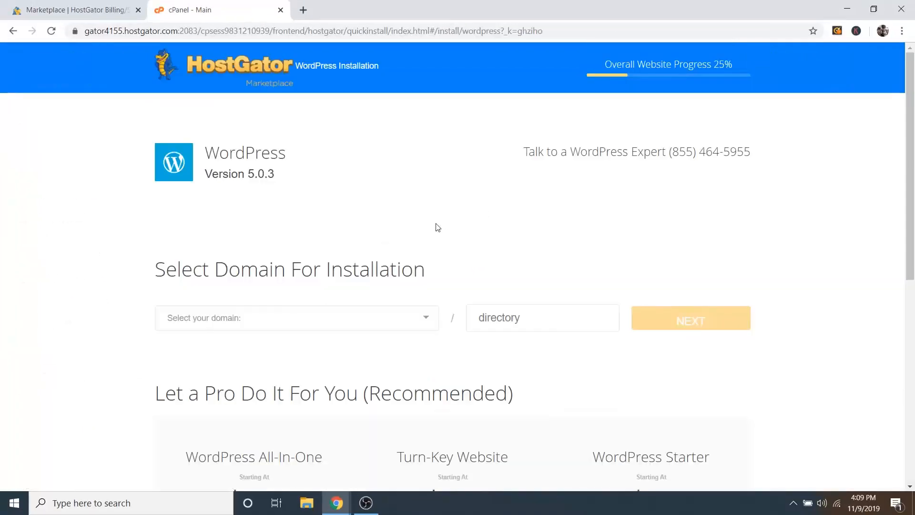
click(222, 326)
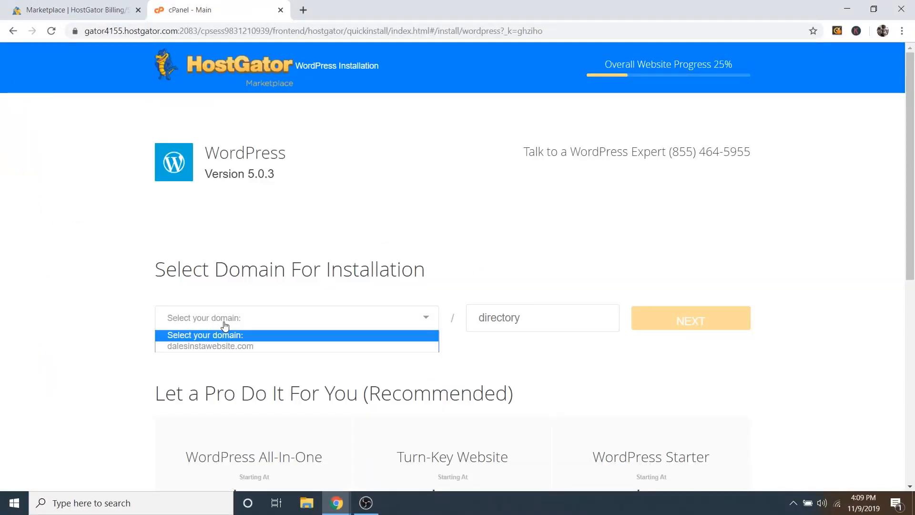
click(201, 346)
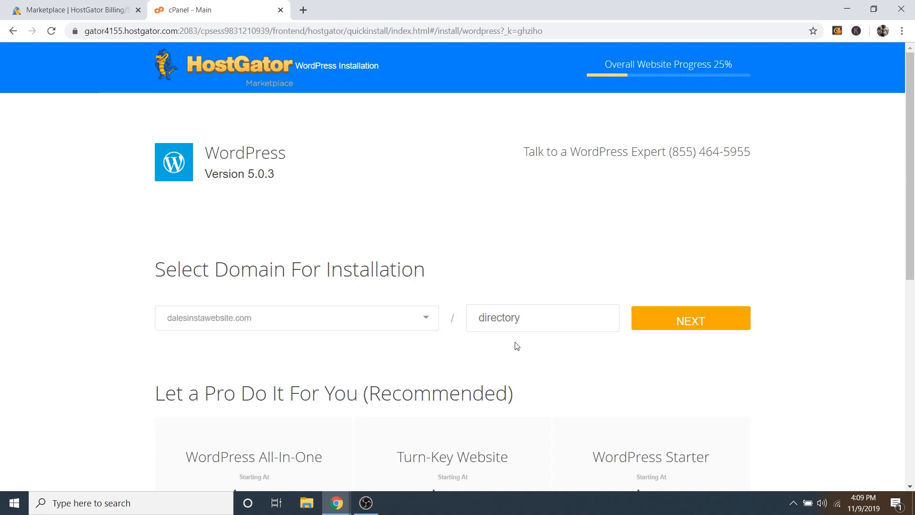
Step: Continue to install settings and enter the blog title, admin username, first and last name
click(711, 323)
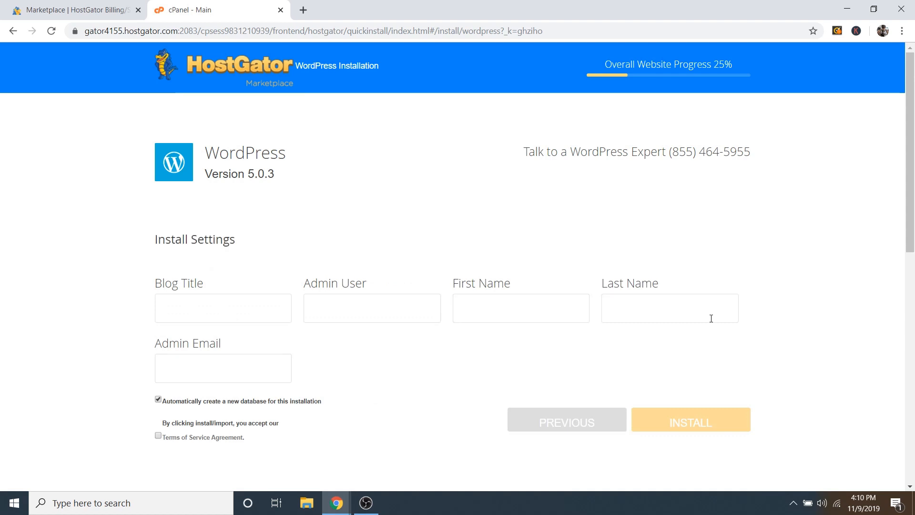
click(243, 310)
text(D)
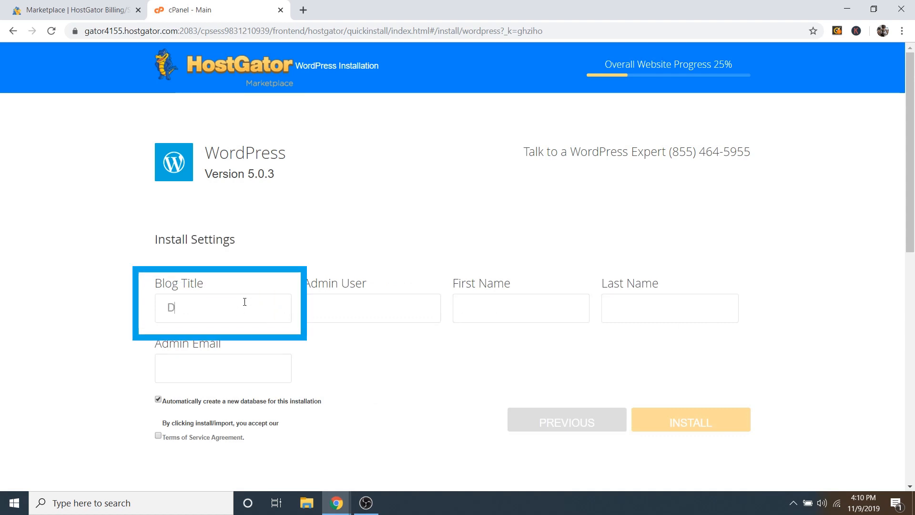
text(ale)
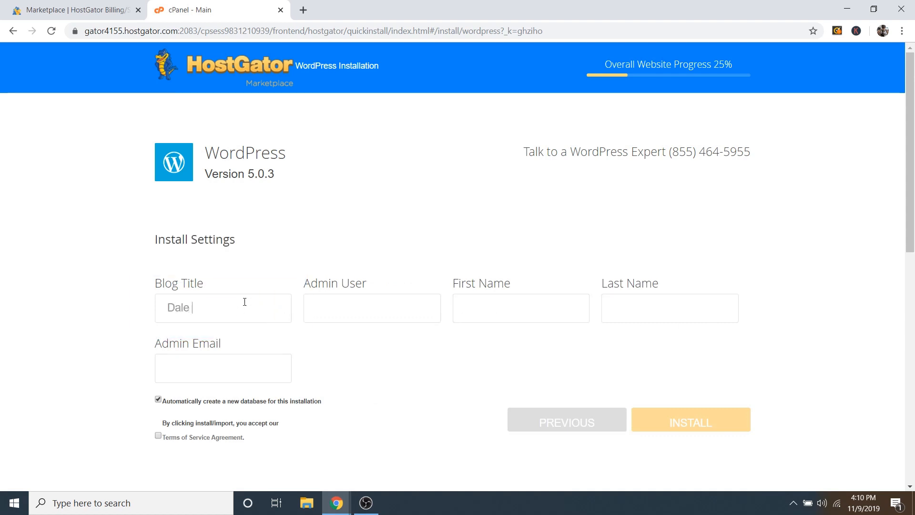
text( McManus)
click(335, 305)
text(d)
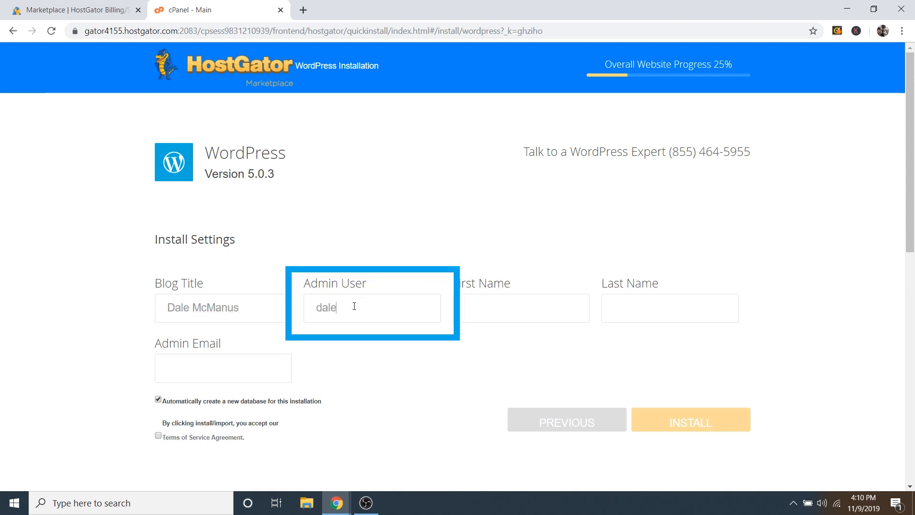
text(ale)
click(486, 309)
text(Dle)
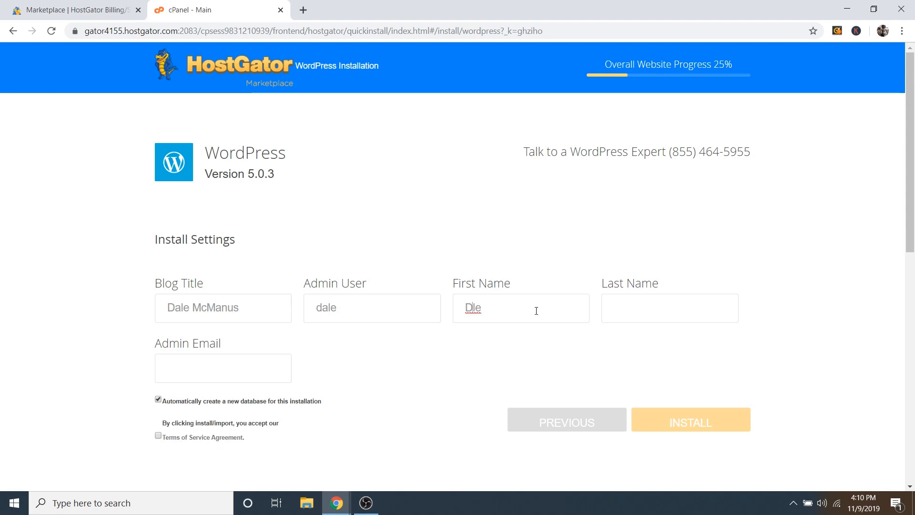
text(a)
click(638, 307)
text(McManus)
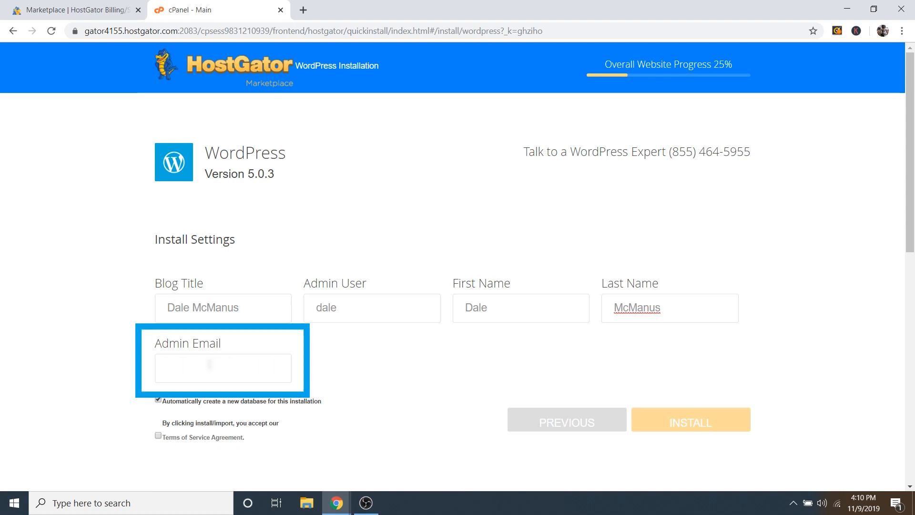
Step: Fill in the admin e-mail, accept the Terms of Service and start the WordPress install
click(209, 365)
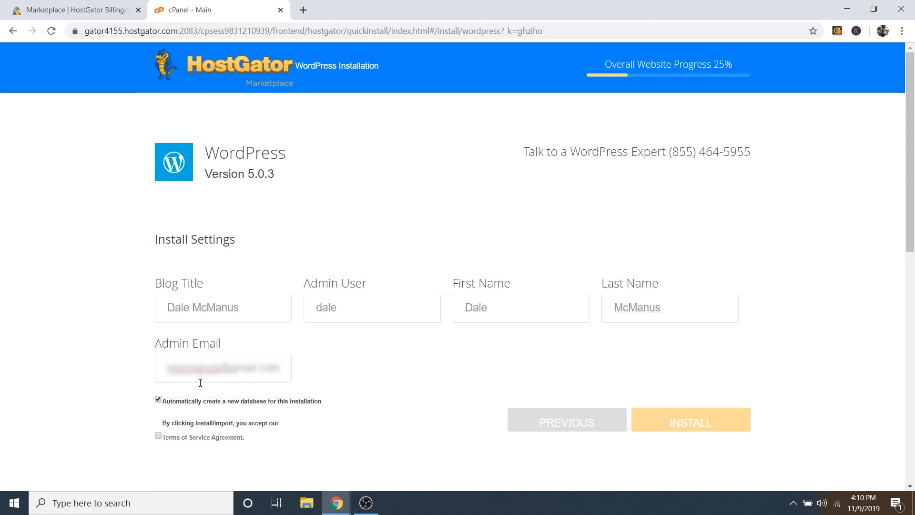
click(158, 436)
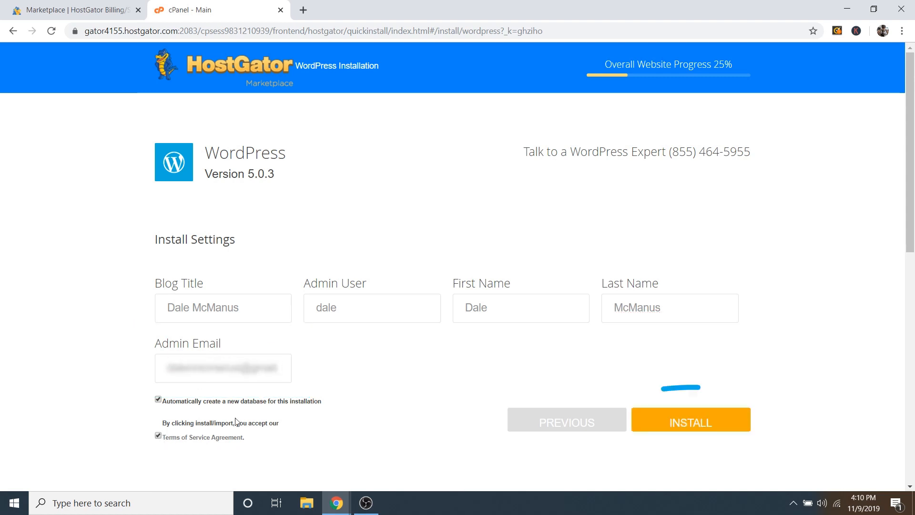
click(699, 423)
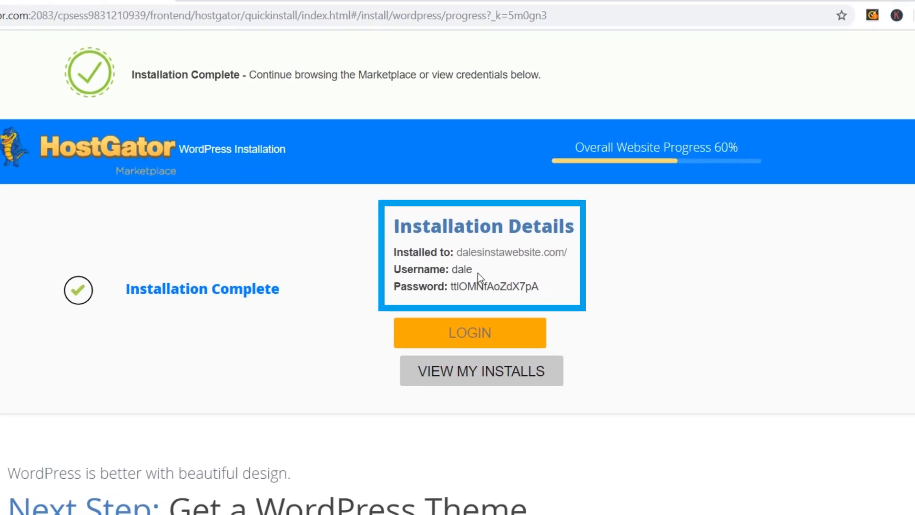
Step: Select the three installation credential lines and copy them via the right-click menu
drag(391, 250, 542, 289)
right_click(467, 250)
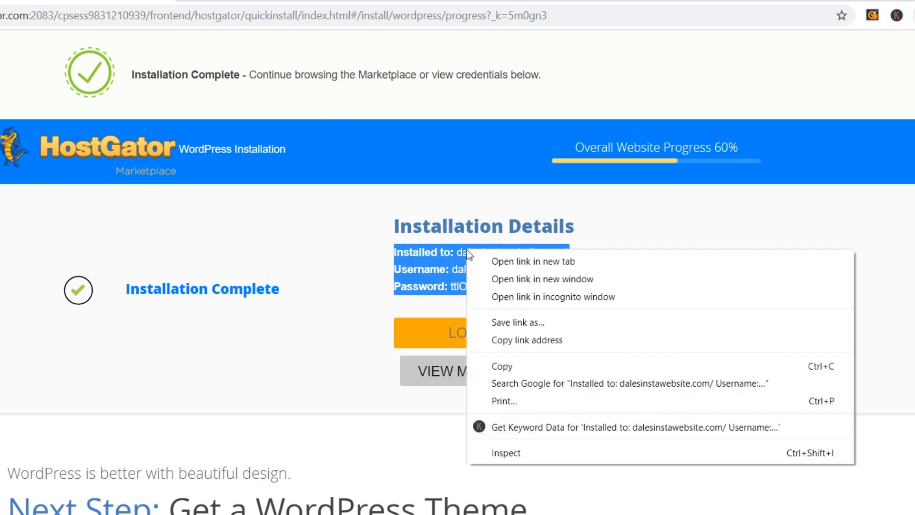
click(514, 363)
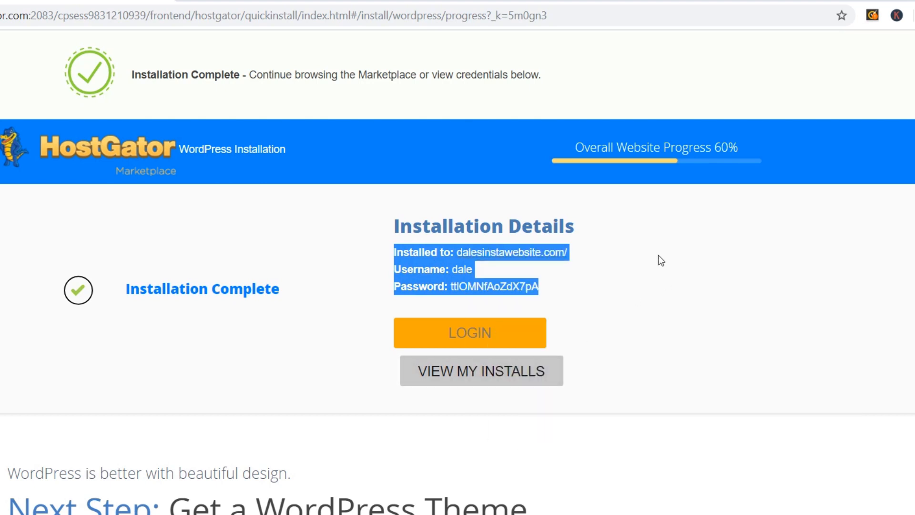
click(615, 268)
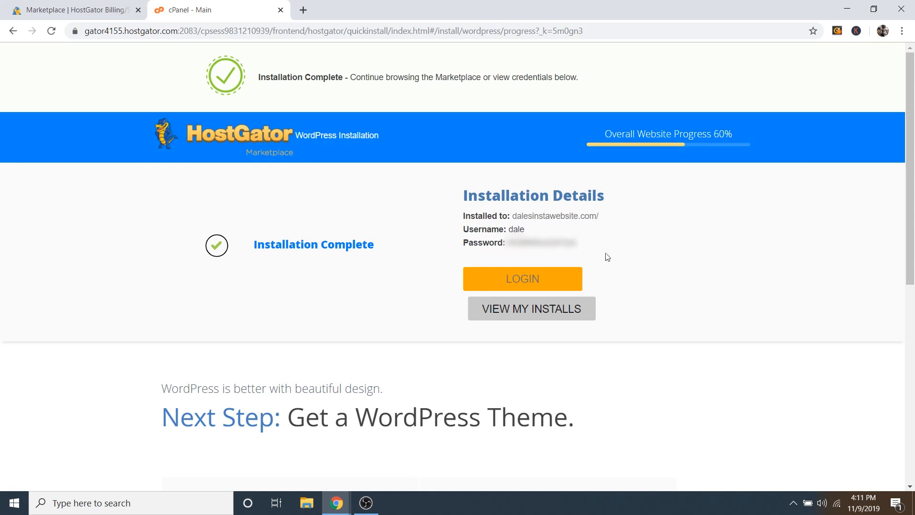
Step: Go to dalesinstawebsite.com/wp-admin in the address bar, retrying once until the login page loads
click(541, 282)
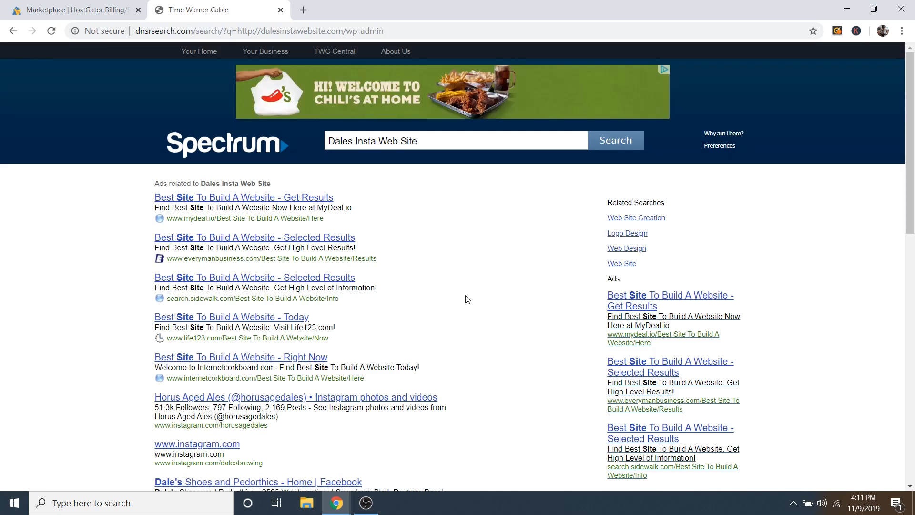
click(231, 32)
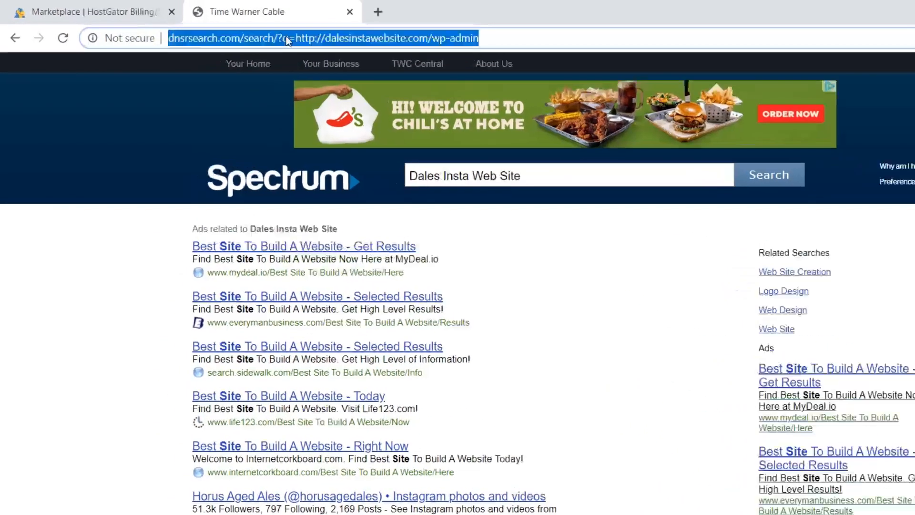
key(BackSpace)
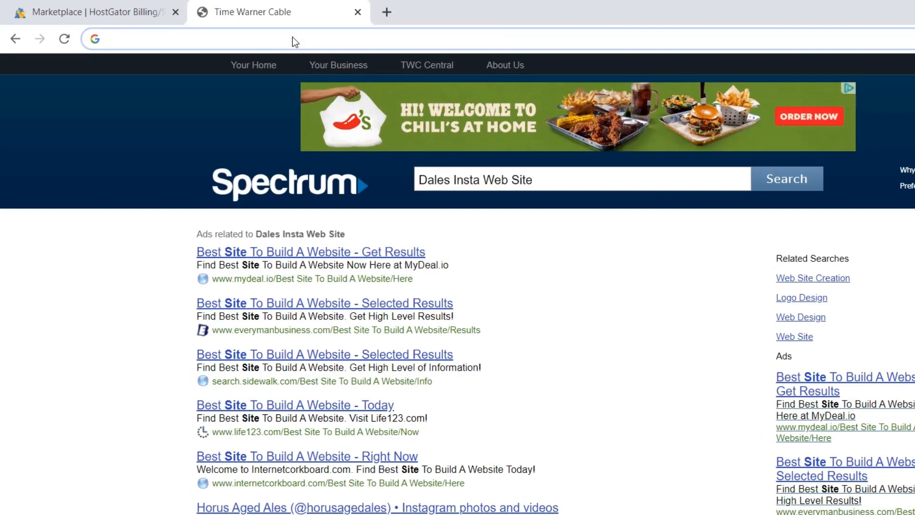
text(dalesinst)
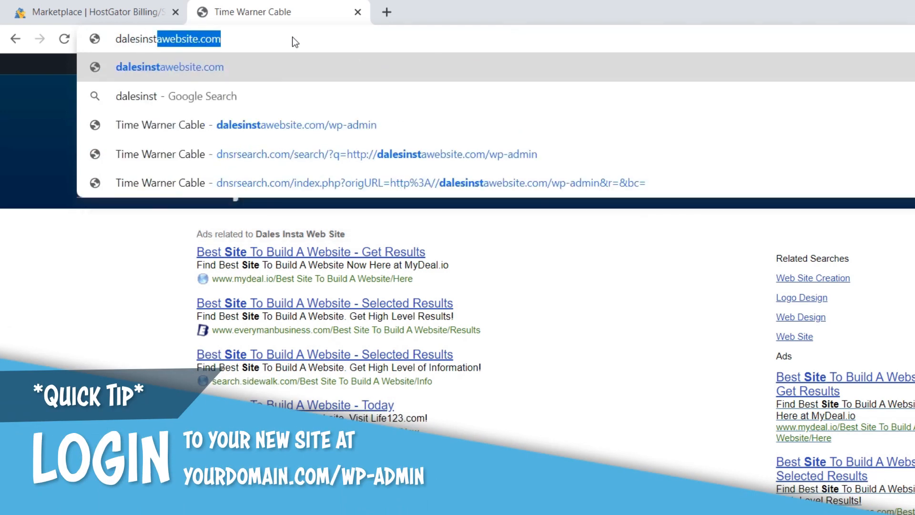
text(awebsite.com)
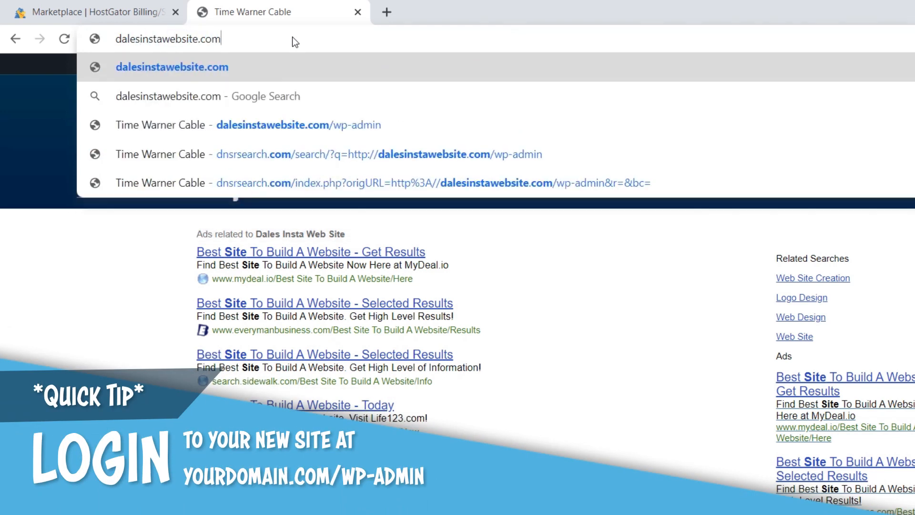
text(/w)
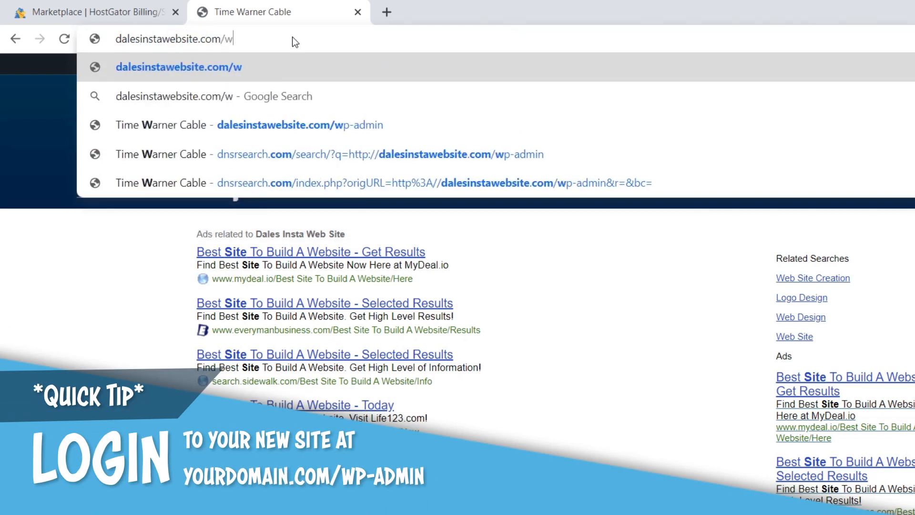
text(p-admin)
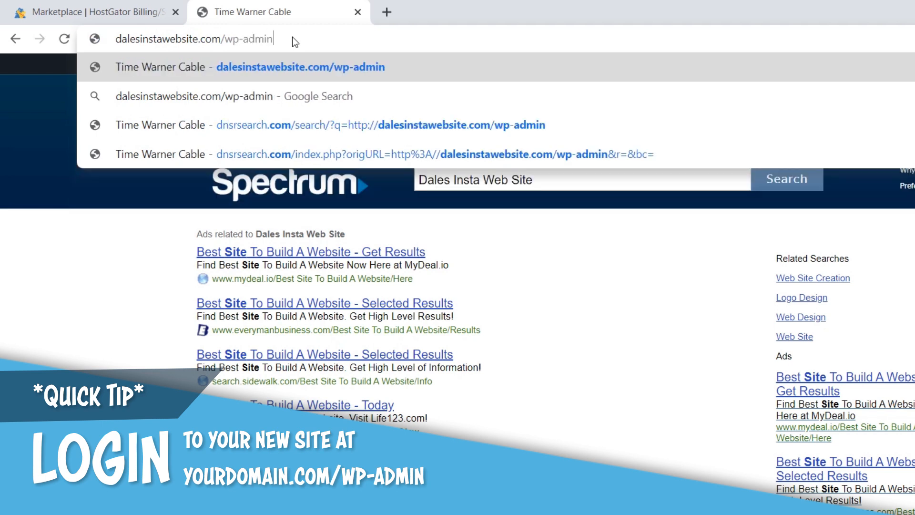
key(Return)
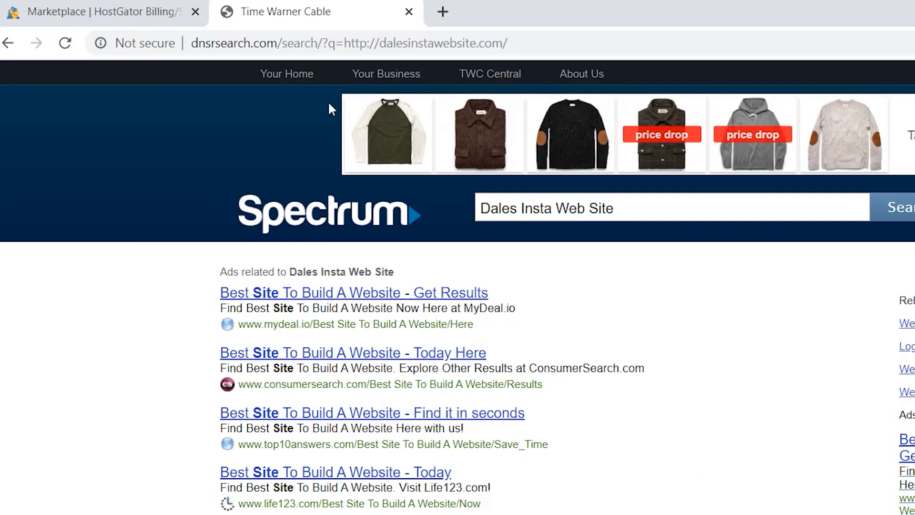
click(292, 45)
text(dales)
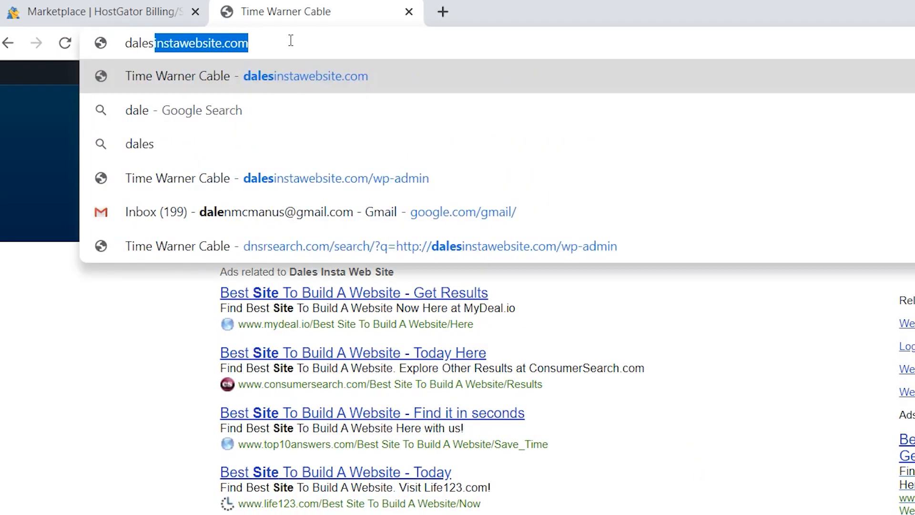
text(instawebsit)
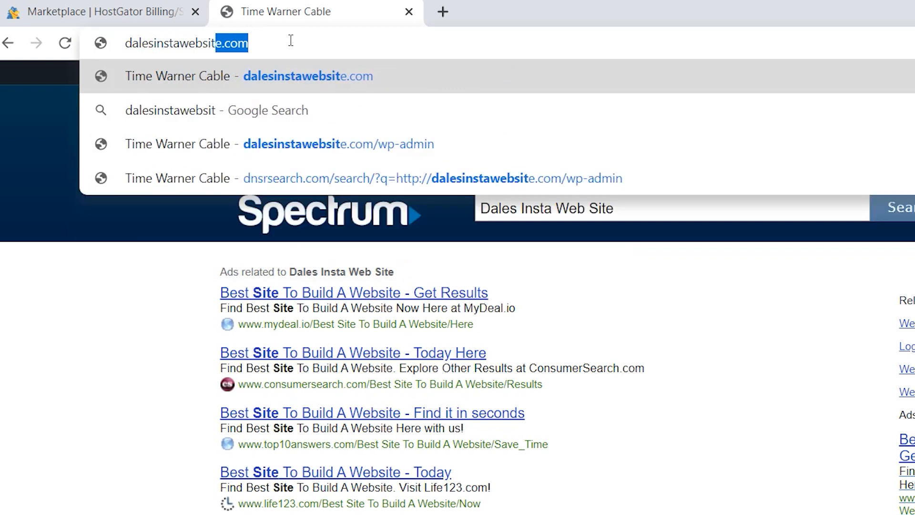
text(e.com/wp-a)
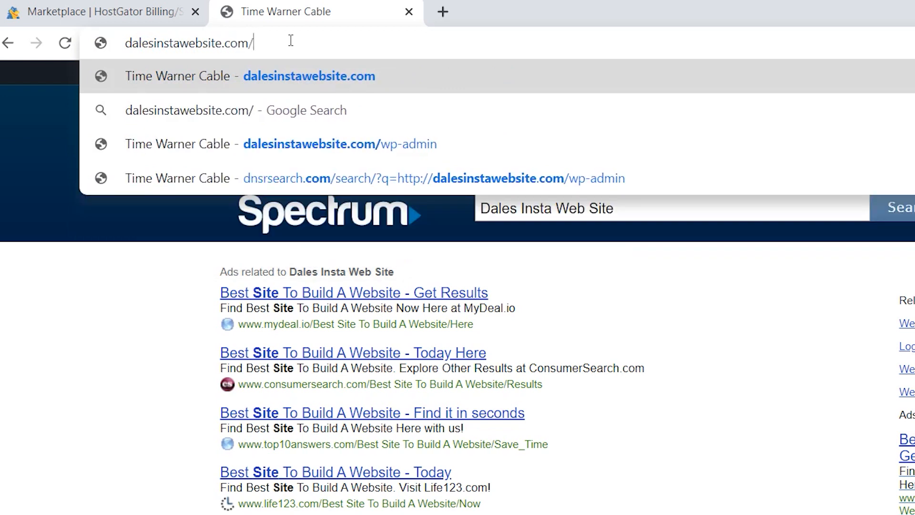
text(dmin)
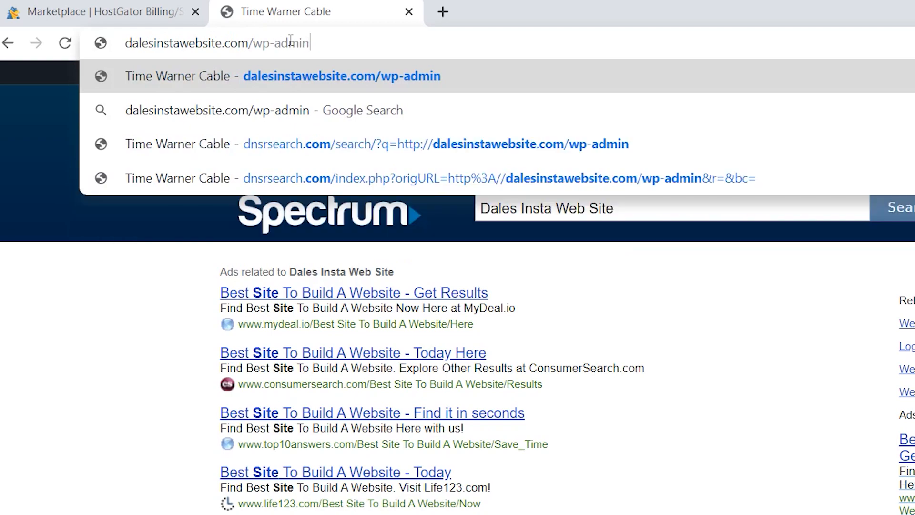
key(Return)
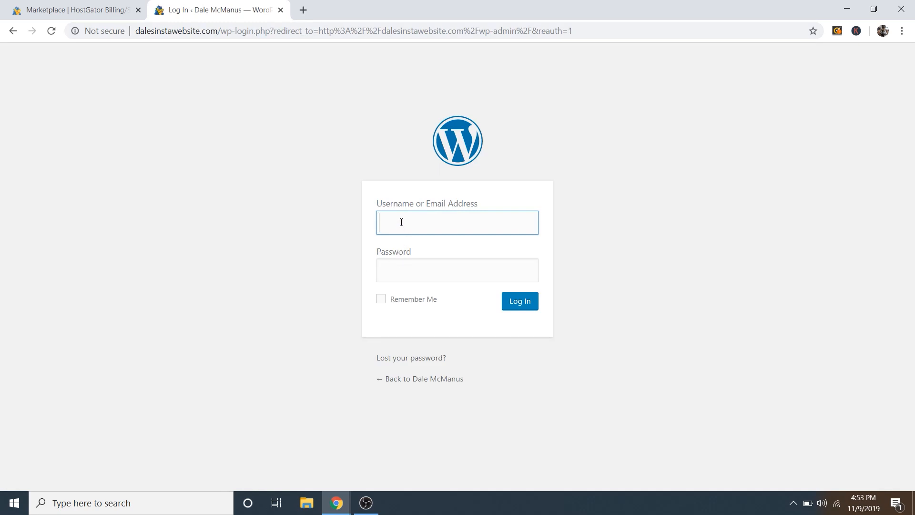
Step: Log in to the WordPress admin with the admin username and the saved password pasted in
text(dale)
click(400, 269)
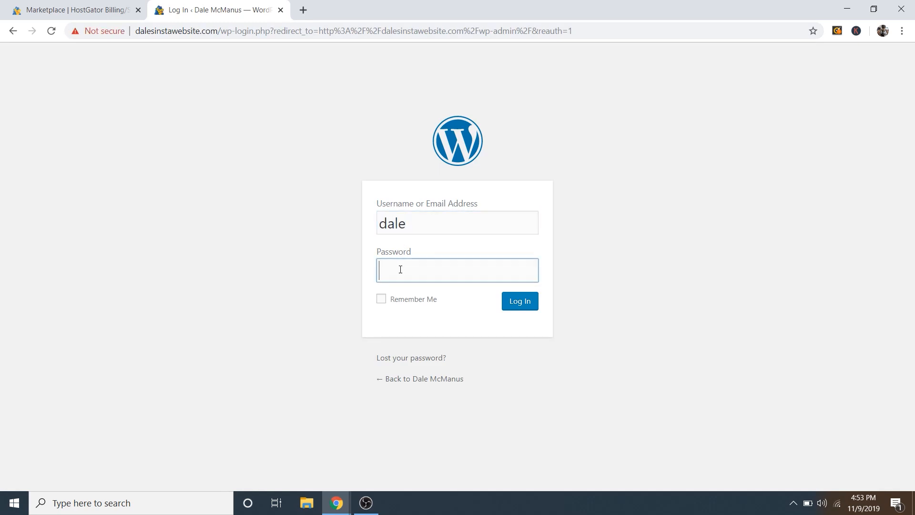
right_click(401, 270)
click(439, 176)
click(519, 306)
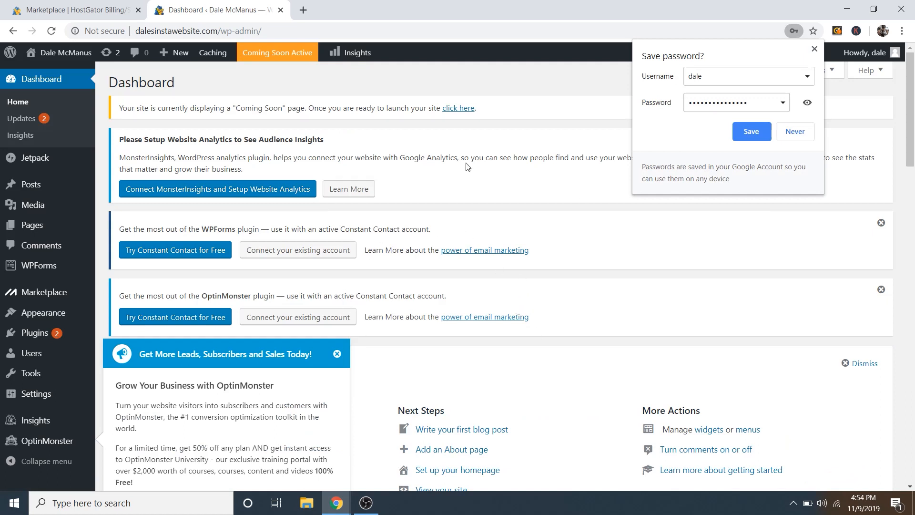
Step: Close the HostGator tab and dismiss the WPForms, OptinMonster, Welcome and Jetpack notices
click(138, 10)
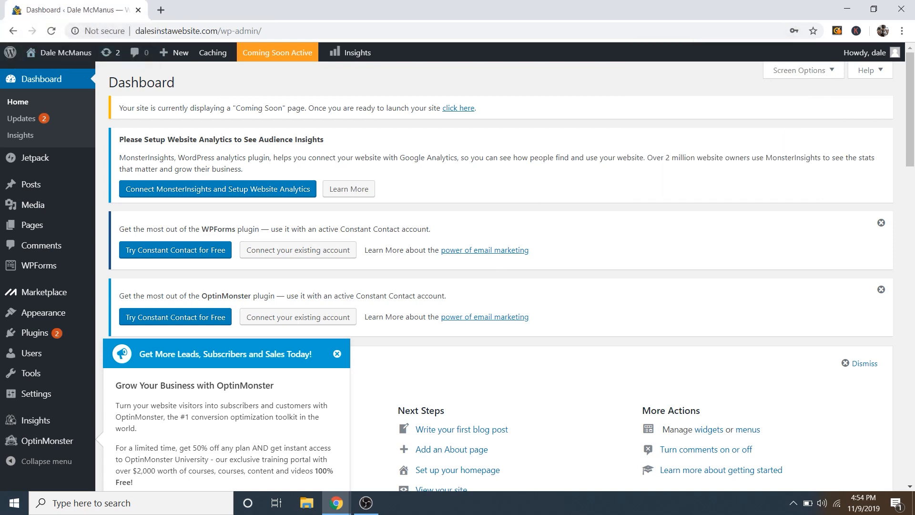
click(882, 223)
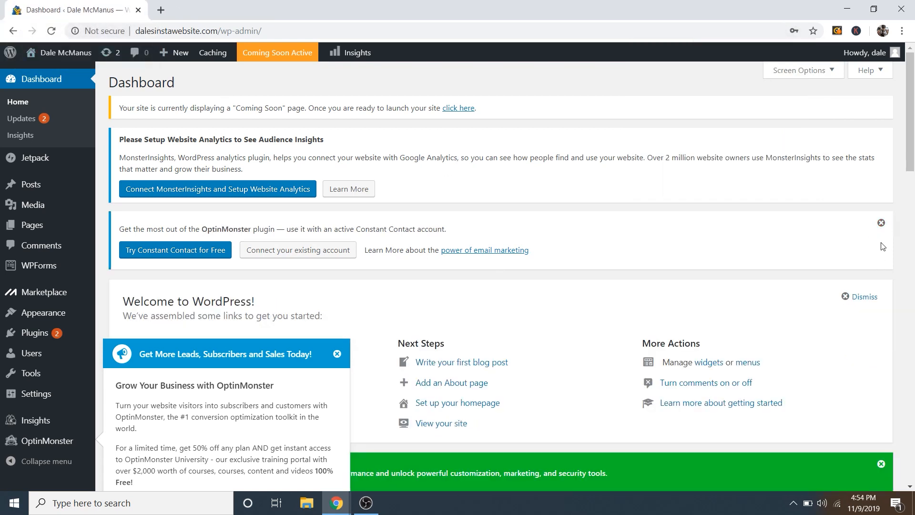
click(882, 223)
click(882, 225)
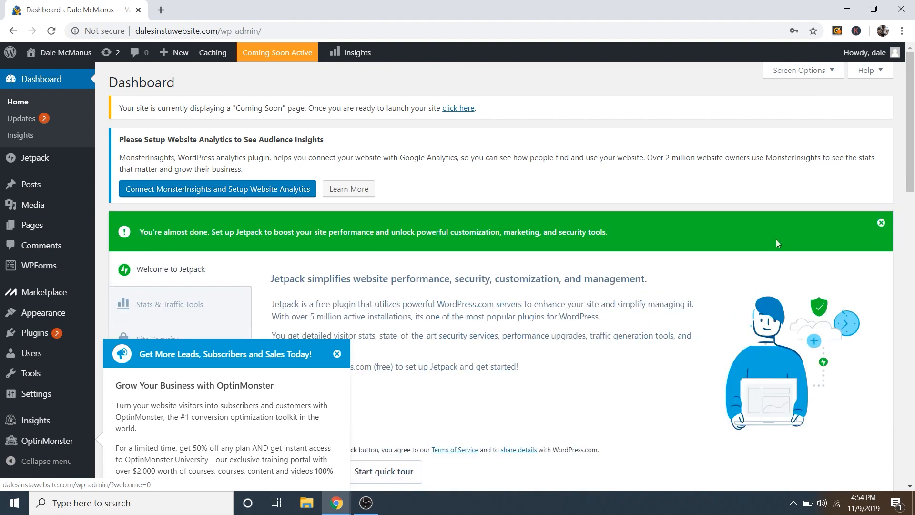
click(337, 354)
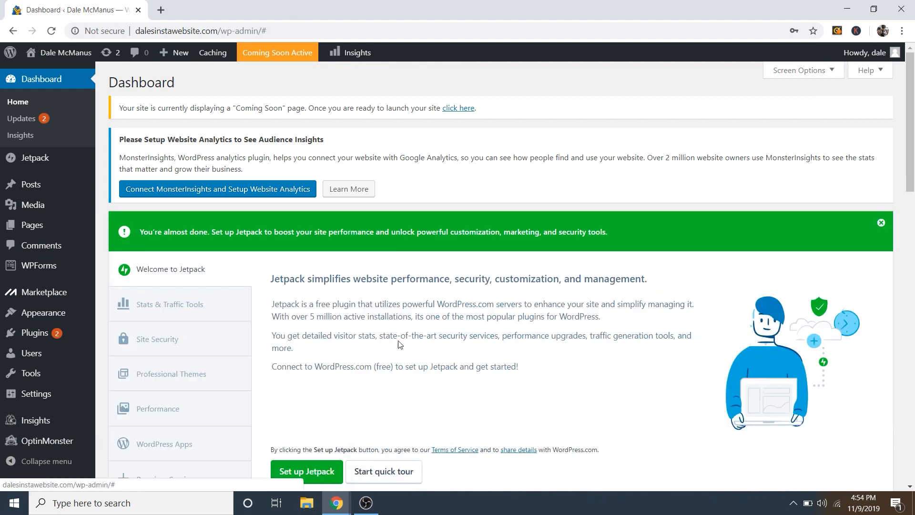
click(882, 223)
Step: Collapse the WPForms, OptinMonster, At a Glance, Quick Draft, Events and News, and Activity widgets
click(349, 233)
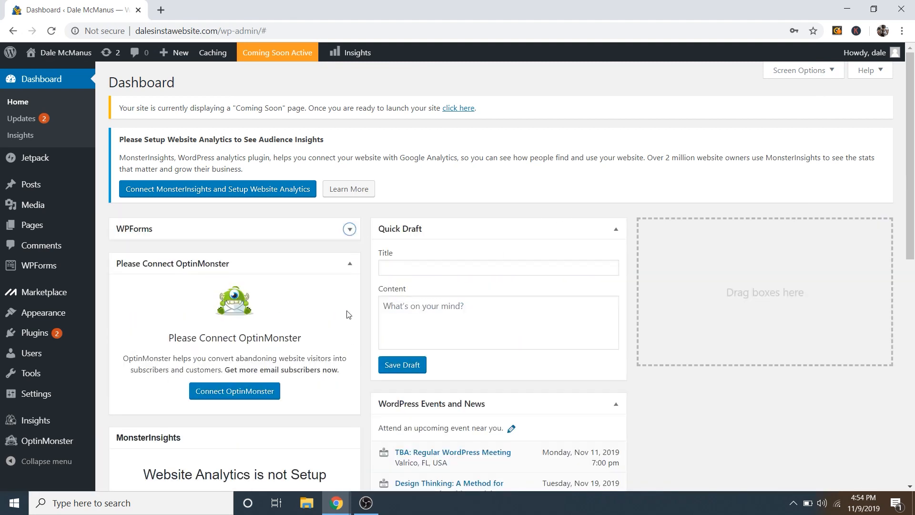
click(349, 263)
click(347, 457)
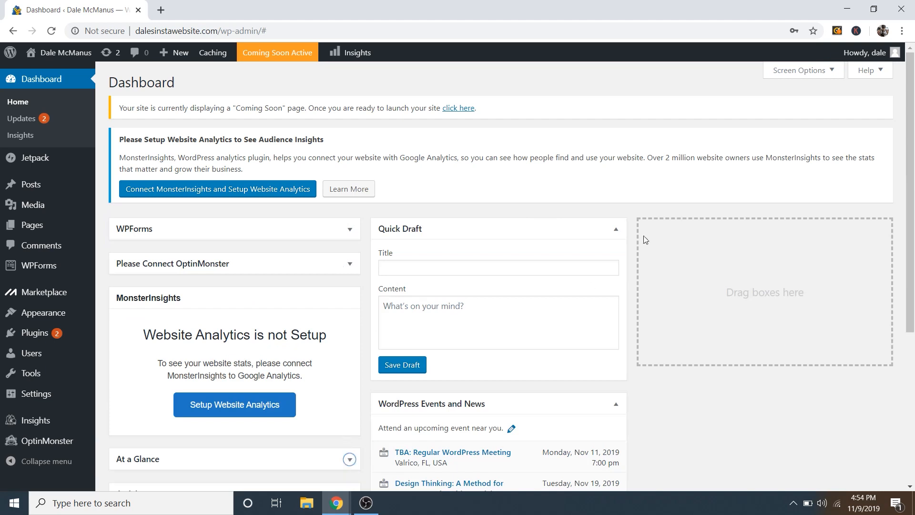
click(617, 229)
click(615, 265)
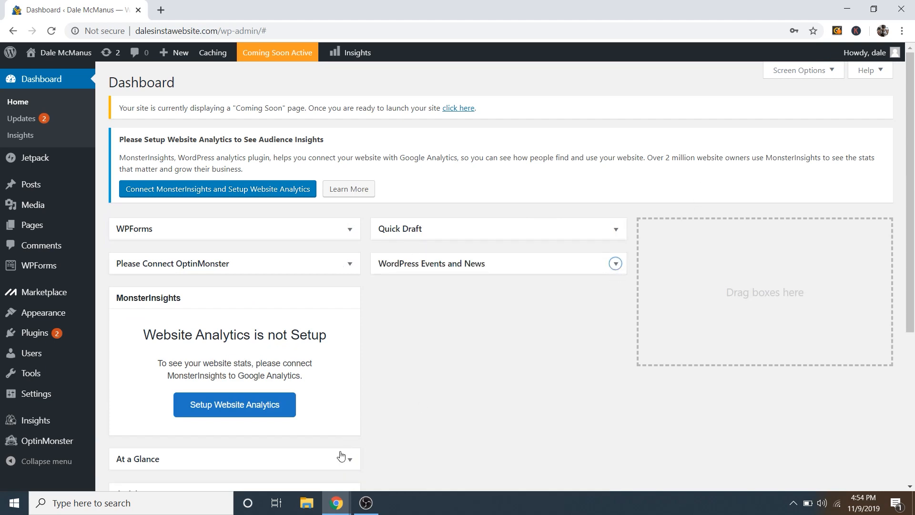
scroll(410, 378, down, 2)
click(350, 374)
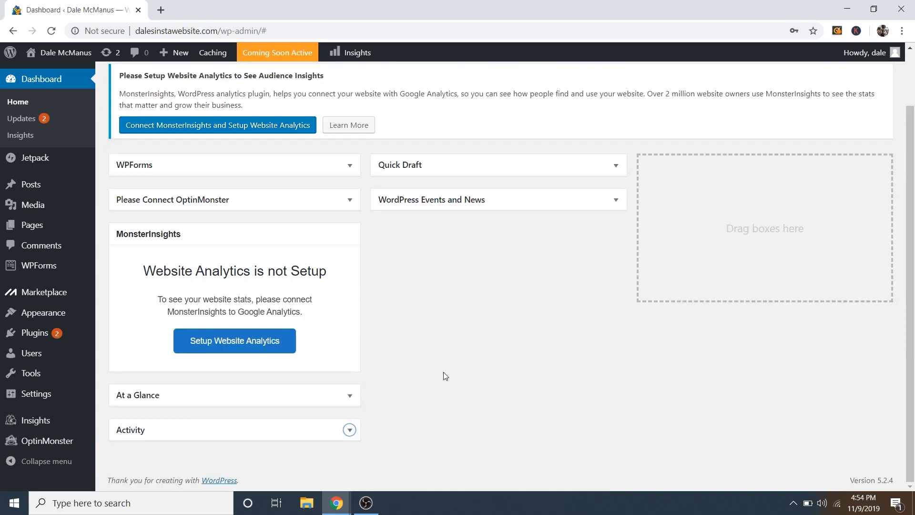
scroll(445, 376, up, 2)
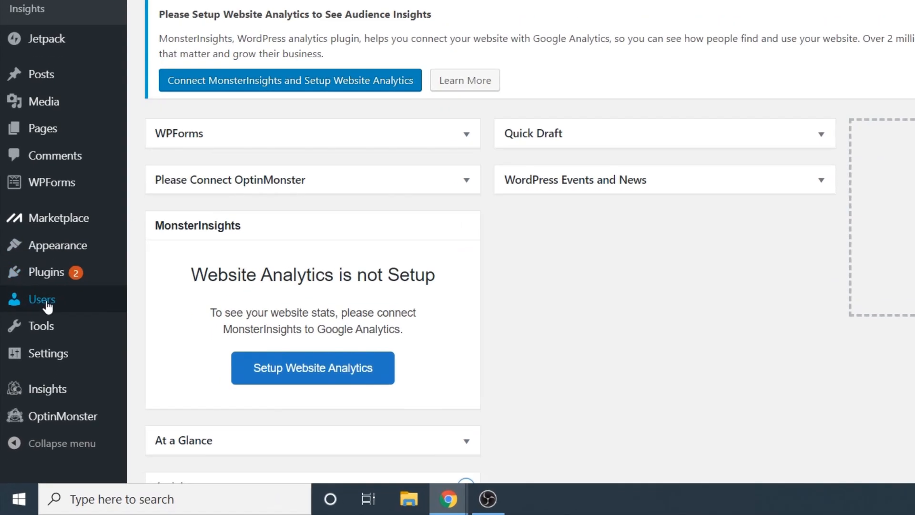
Step: Open the administrator's profile from Users > All Users
mouse_move(35, 358)
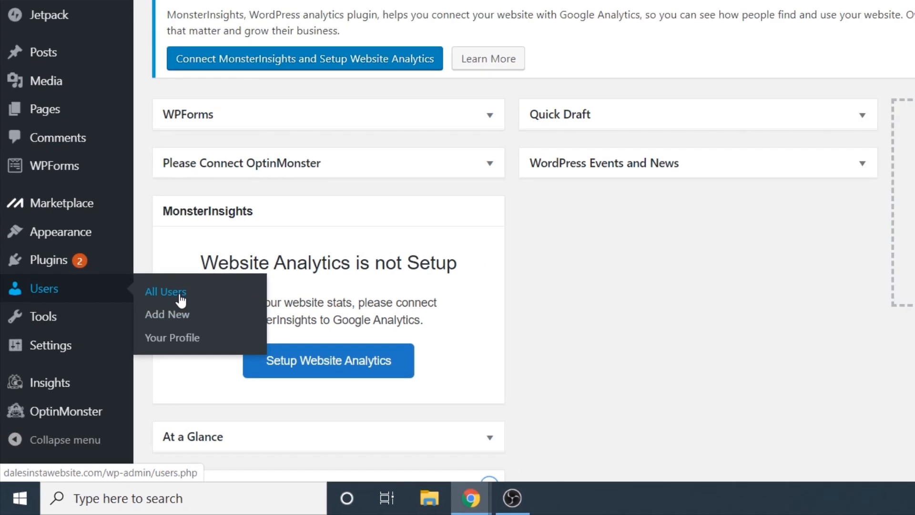
click(192, 285)
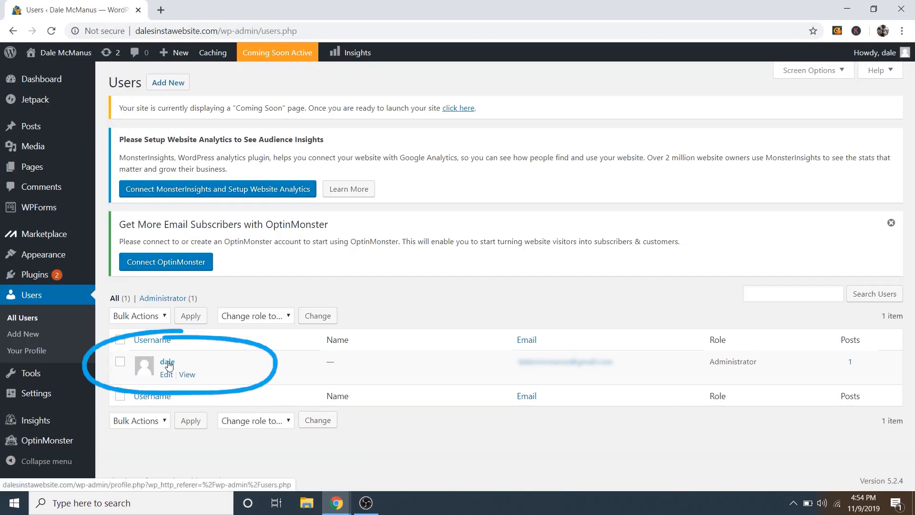
click(168, 363)
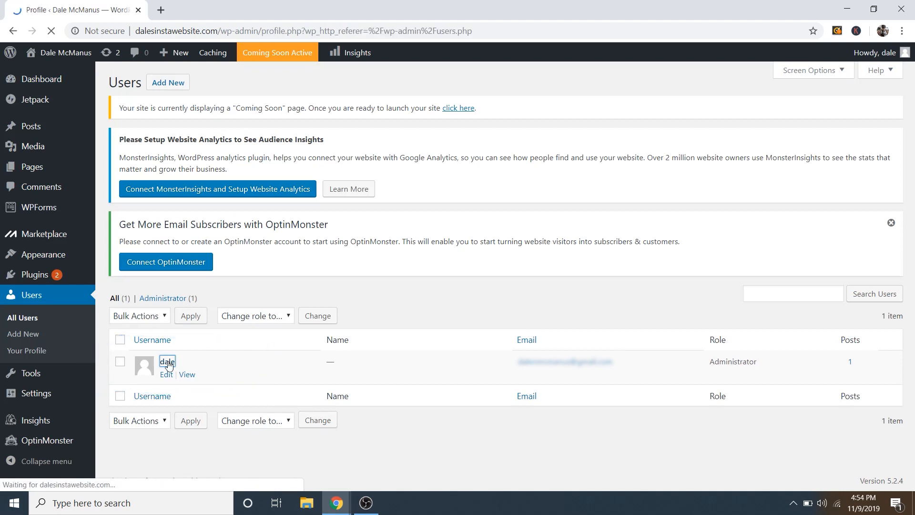
Step: Replace the generated password with a custom password of your choosing
scroll(195, 331, down, 12)
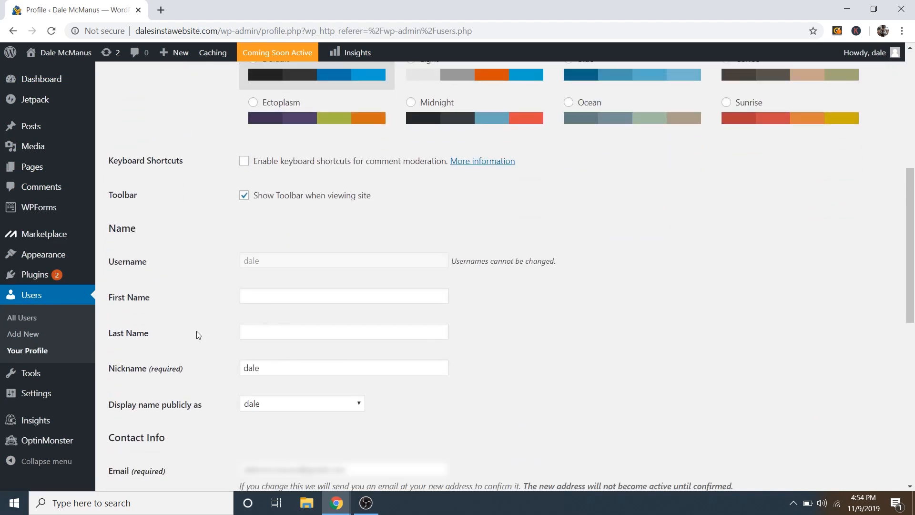
scroll(198, 335, down, 2)
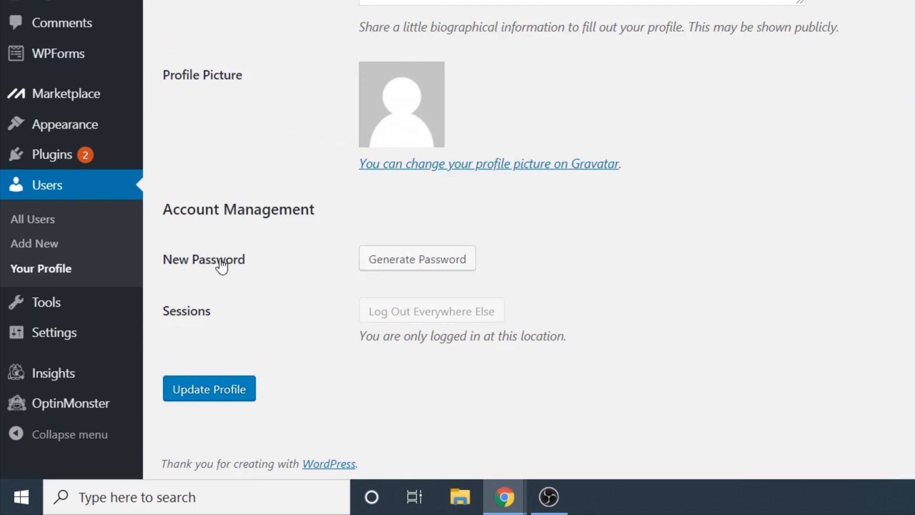
click(426, 265)
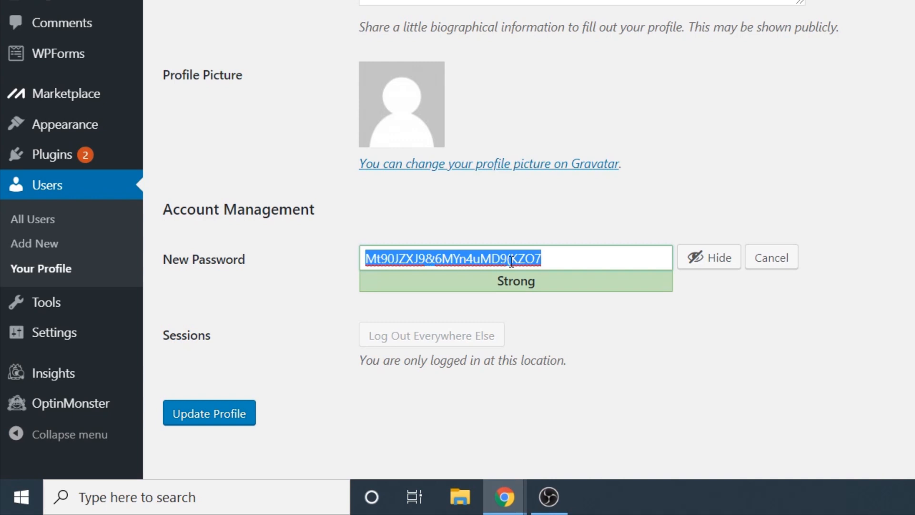
key(BackSpace)
click(699, 268)
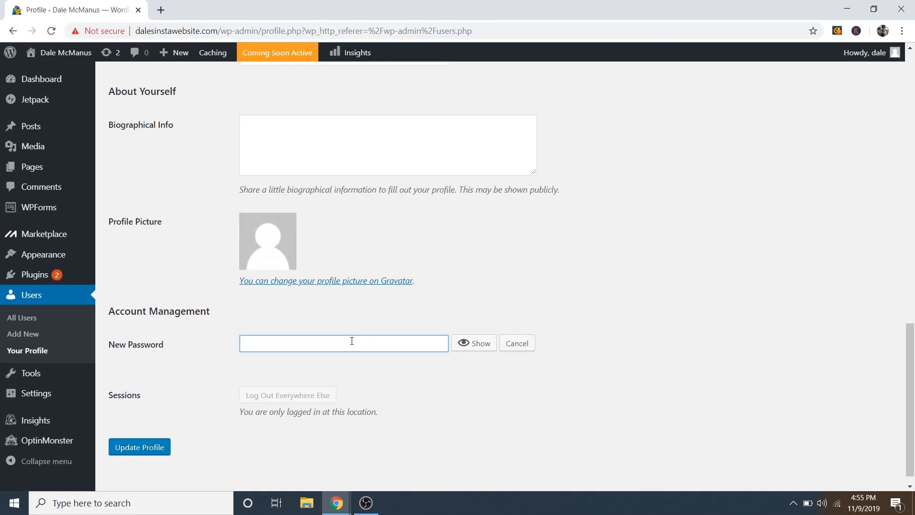
text(12345678910)
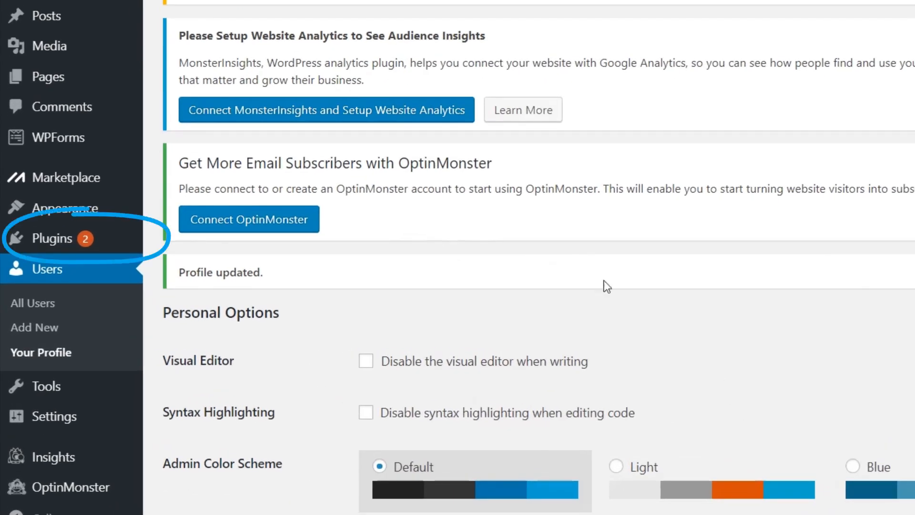
Step: Search the plugin directory for 'elementor', then install and activate Elementor Page Builder
mouse_move(50, 242)
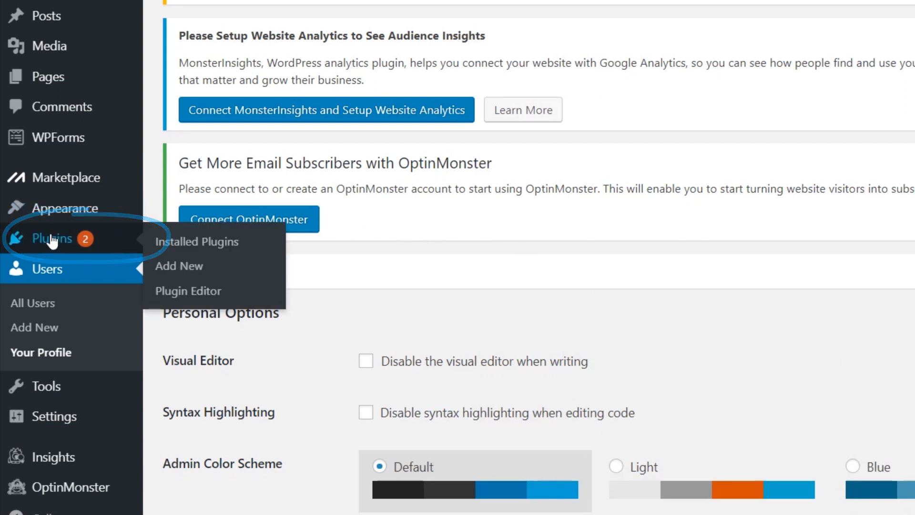
click(185, 273)
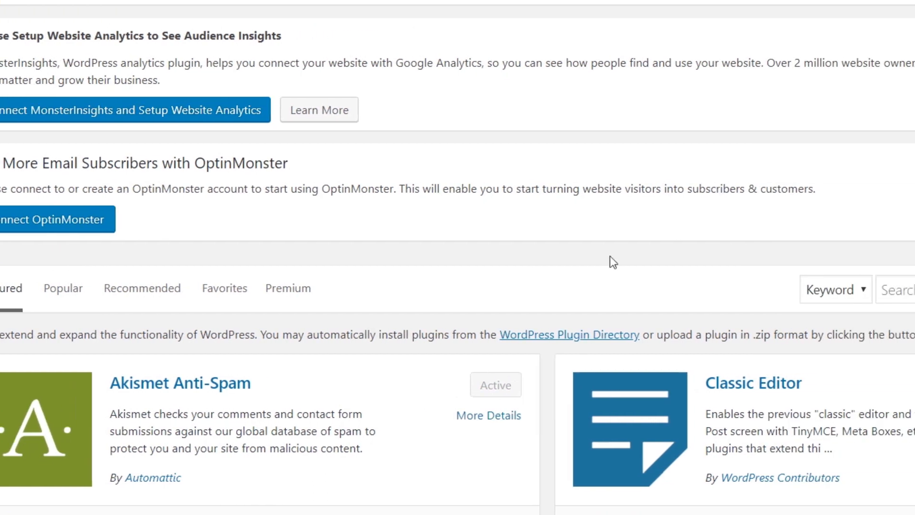
click(733, 289)
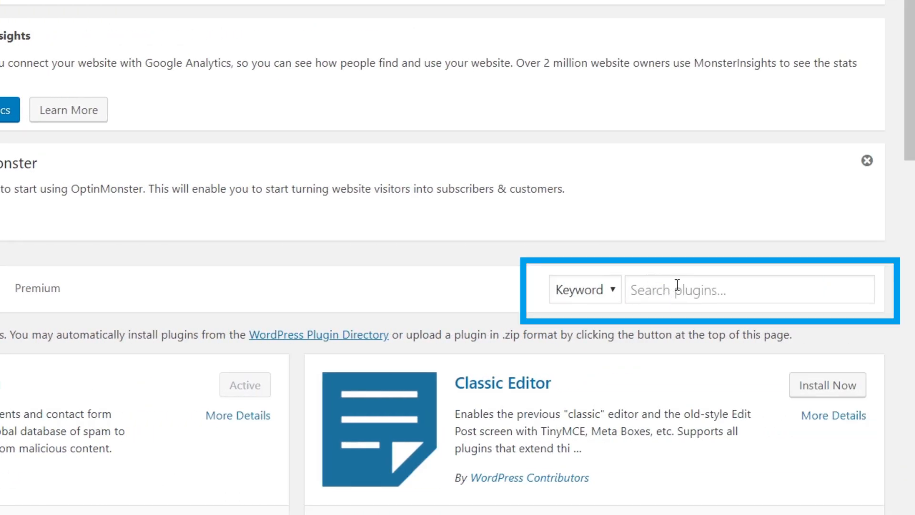
text(elem)
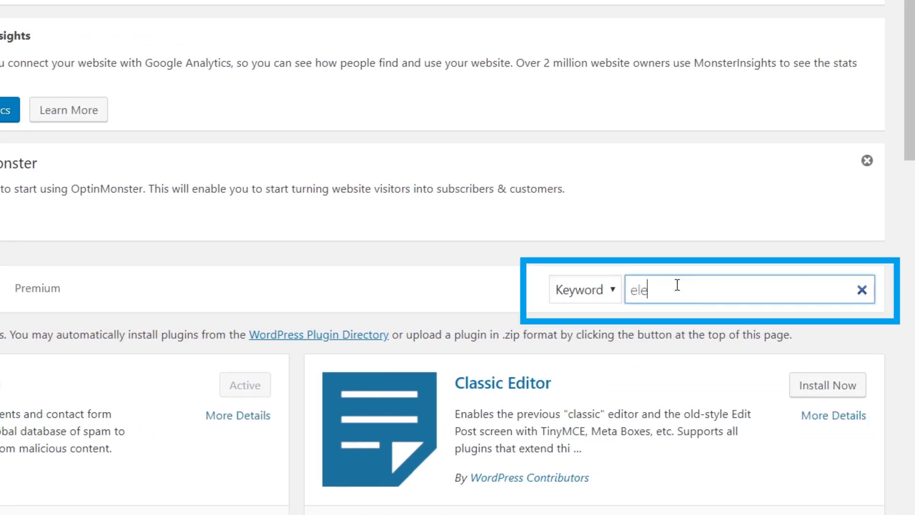
text(entor)
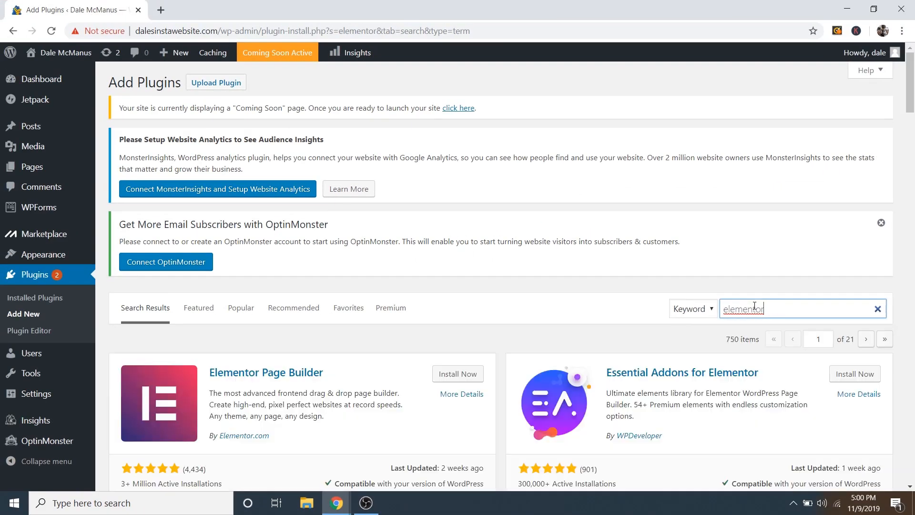
scroll(634, 331, down, 3)
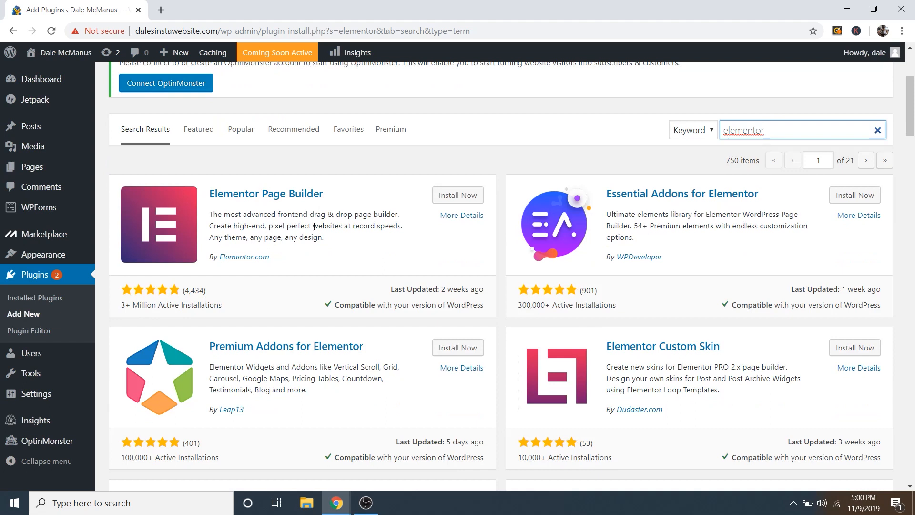
click(457, 196)
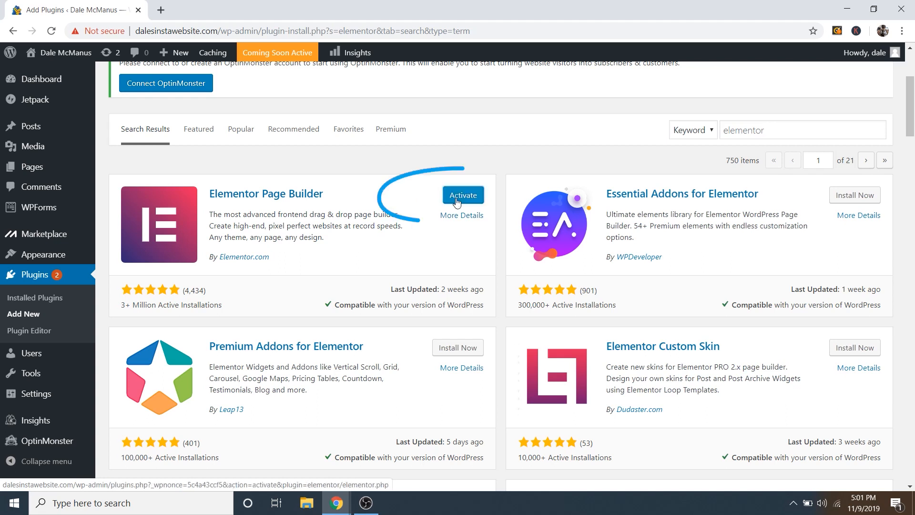
click(456, 197)
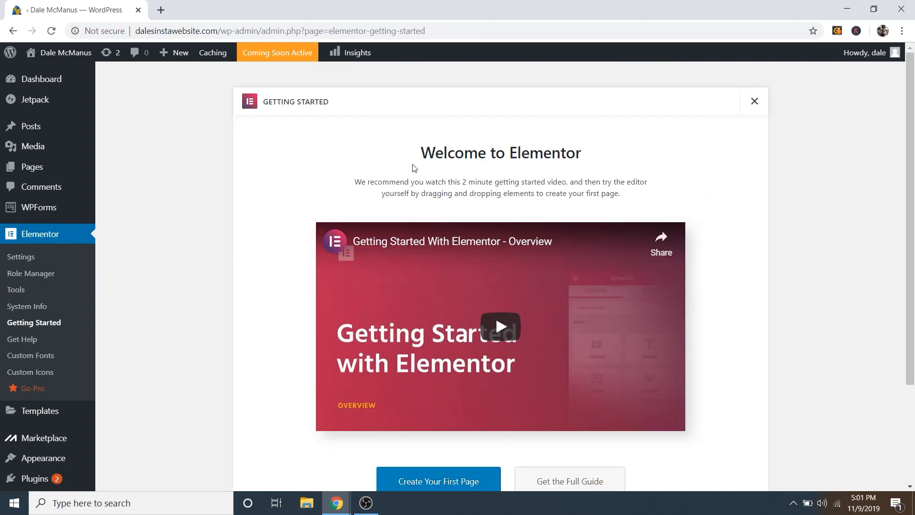
Step: Search new plugins for 'essential addons', then install and activate Essential Addons for Elementor
scroll(61, 286, down, 3)
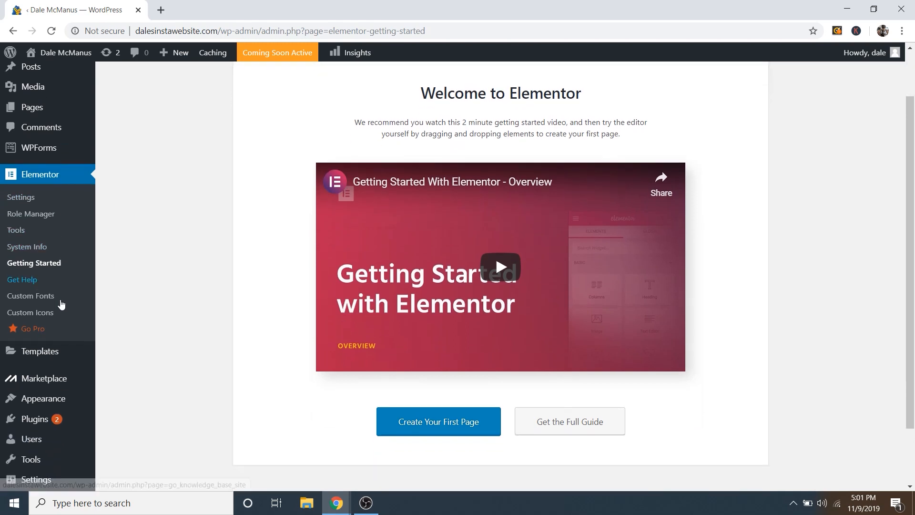
mouse_move(37, 361)
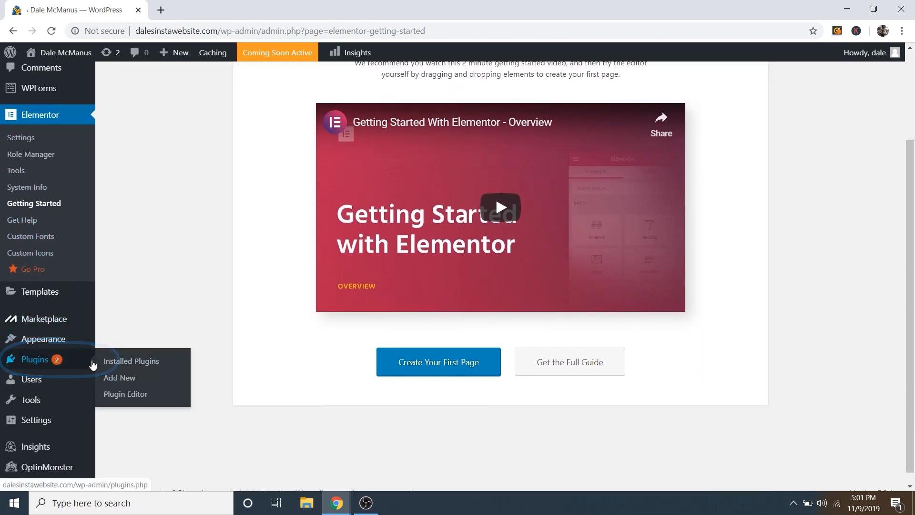
click(128, 380)
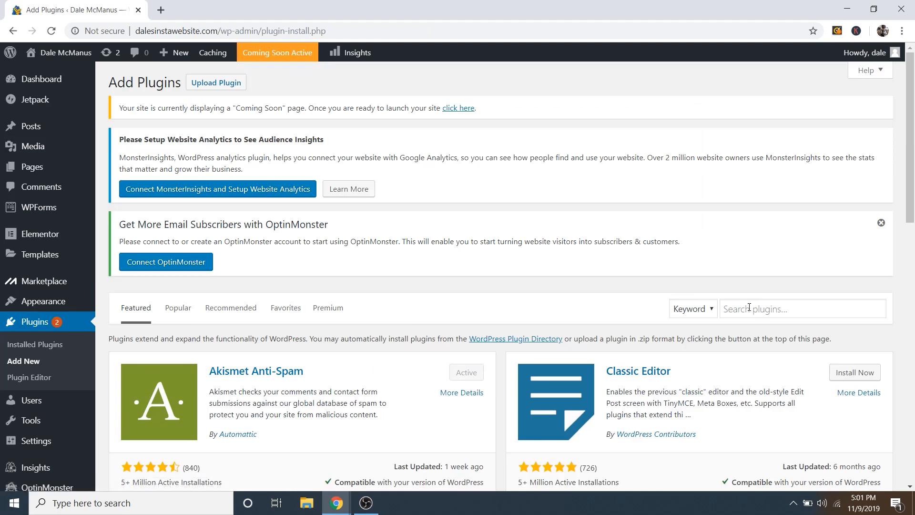
click(749, 307)
text(e)
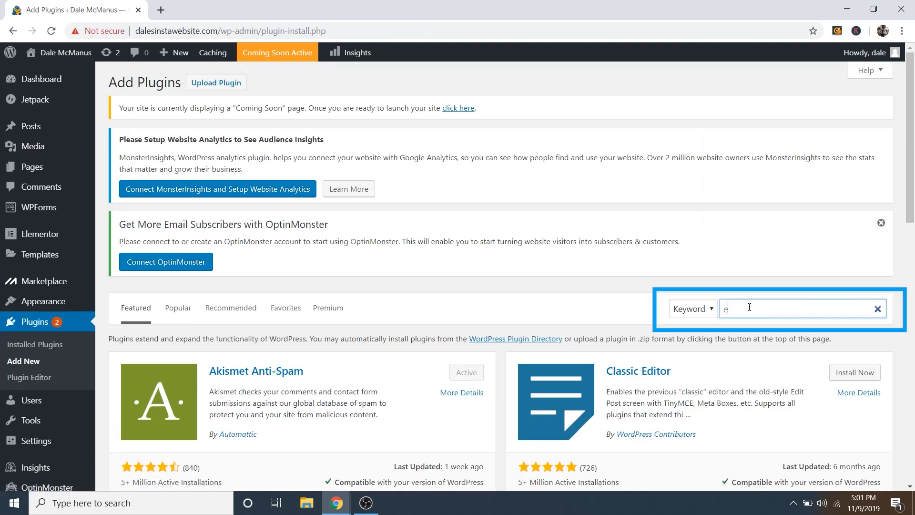
text(ssential addons)
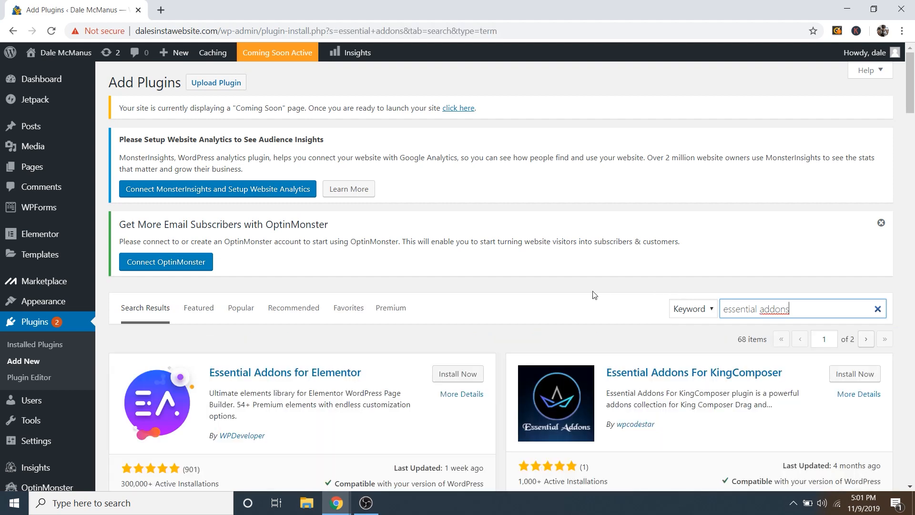
scroll(595, 294, down, 2)
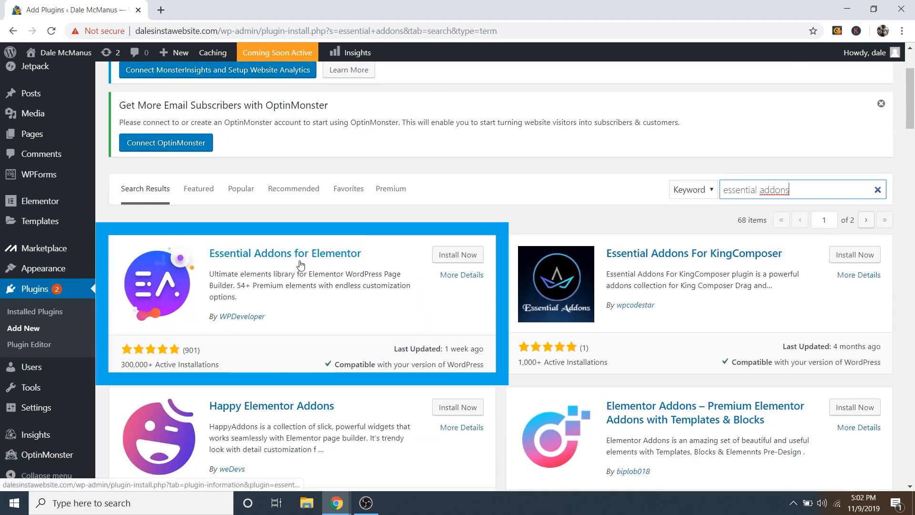
click(457, 255)
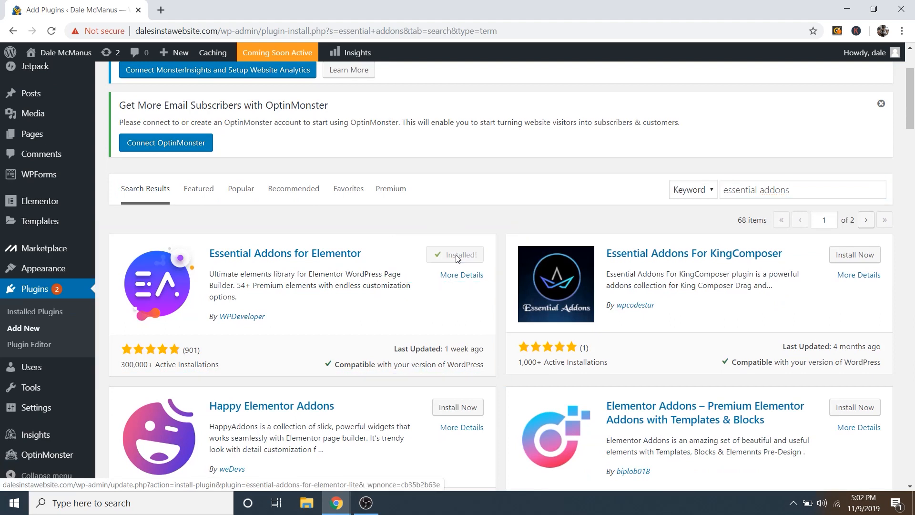
click(457, 256)
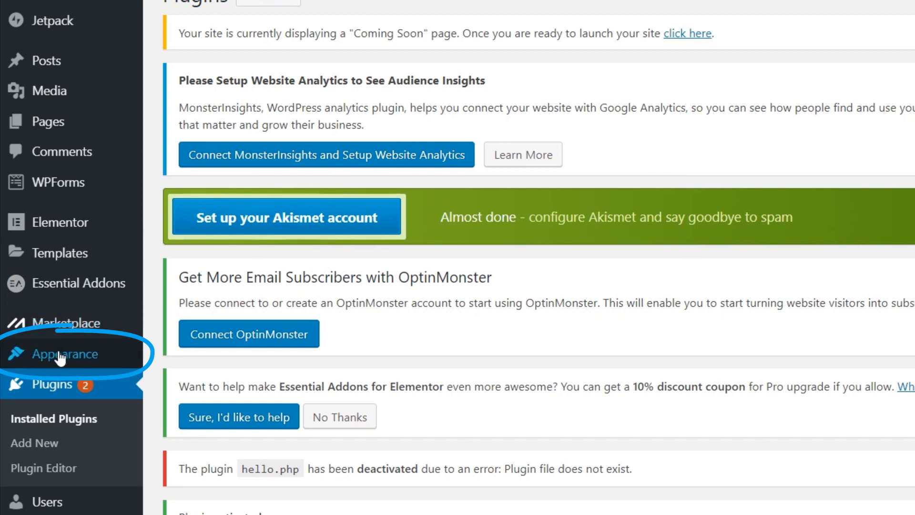
Step: Open the Appearance > Themes page listing Twenty Nineteen as active
mouse_move(59, 360)
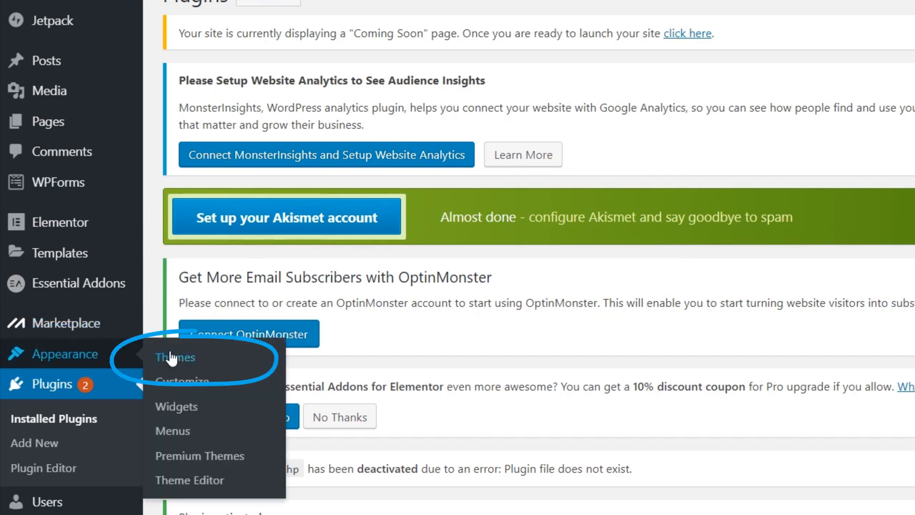
click(184, 361)
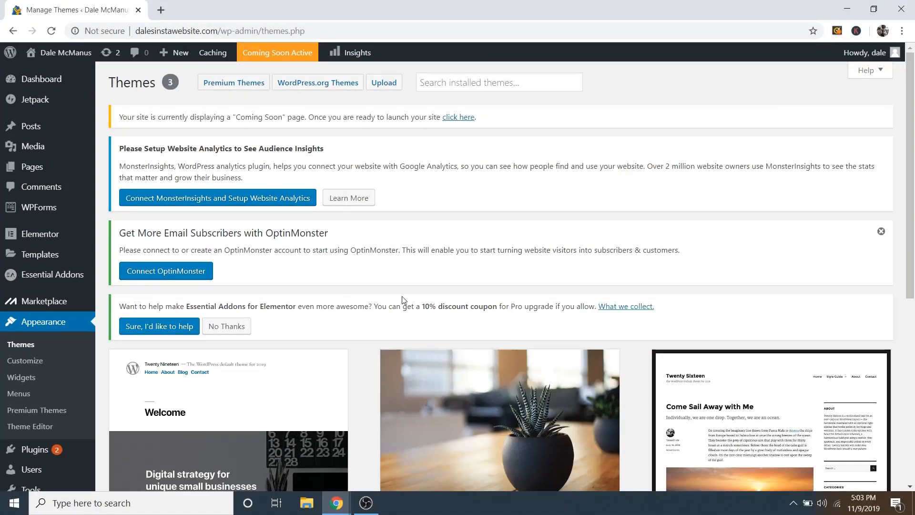
scroll(403, 303, down, 4)
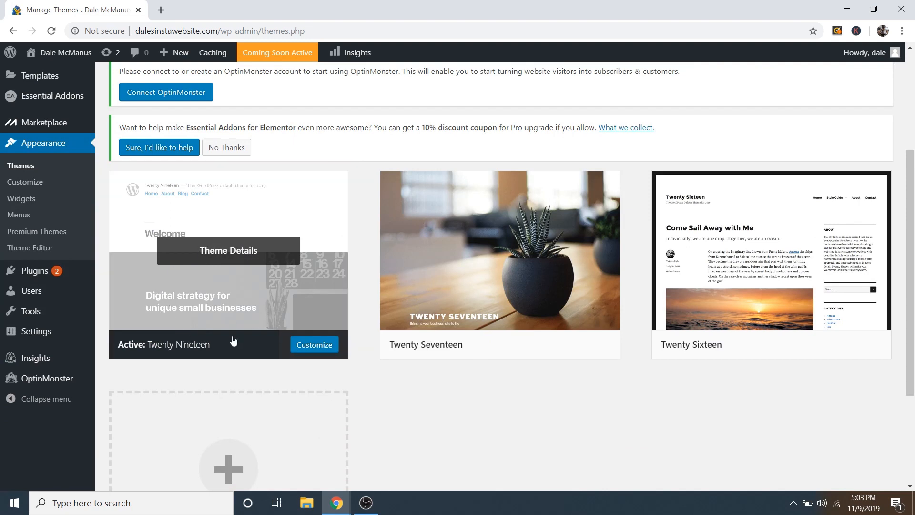
scroll(242, 334, up, 1)
Step: Preview the live site in a new tab, then close it and return to Themes
mouse_move(57, 60)
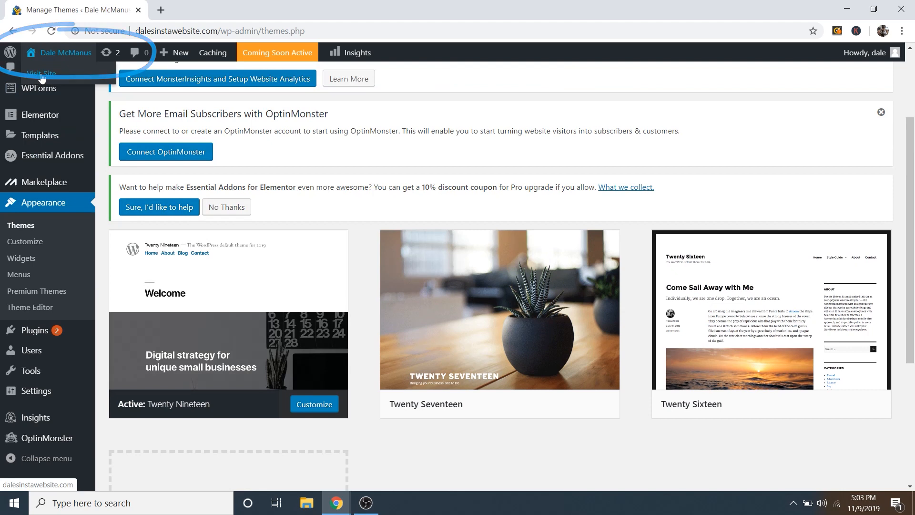
right_click(42, 74)
click(79, 84)
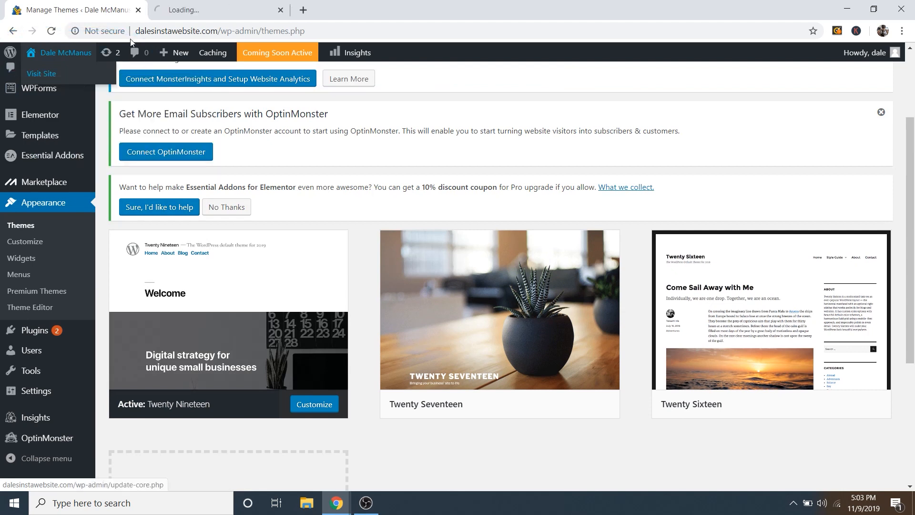
click(214, 10)
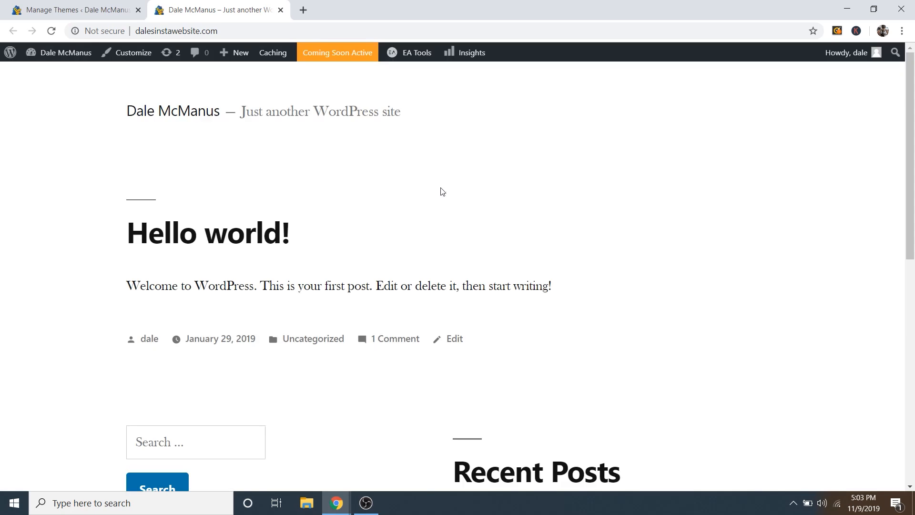
scroll(443, 191, down, 8)
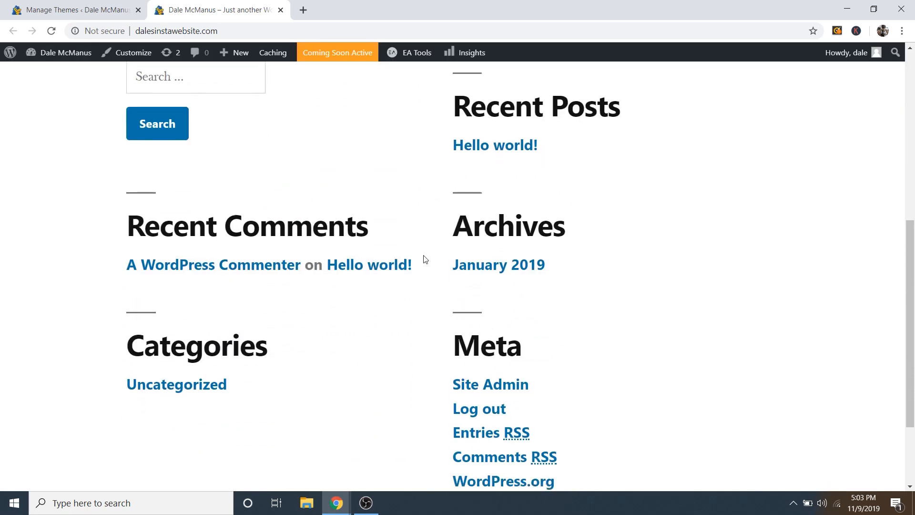
scroll(446, 286, down, 3)
scroll(456, 295, up, 10)
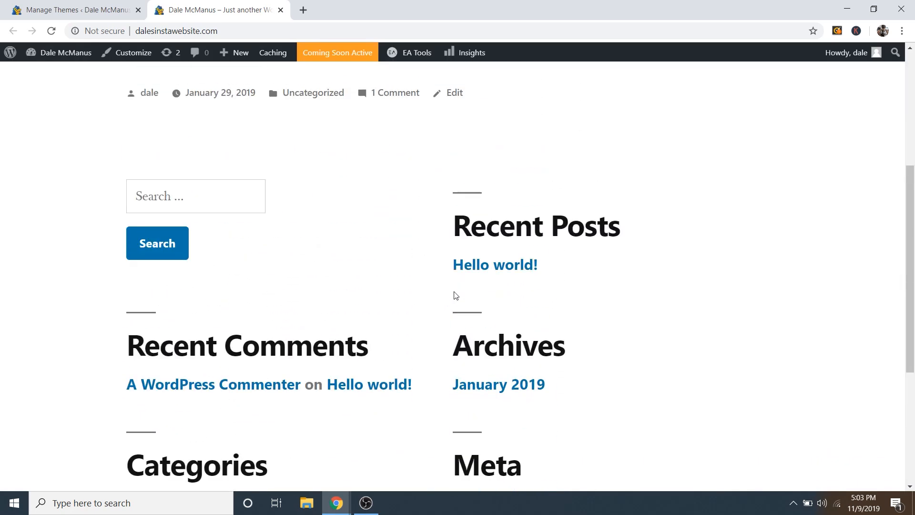
click(280, 10)
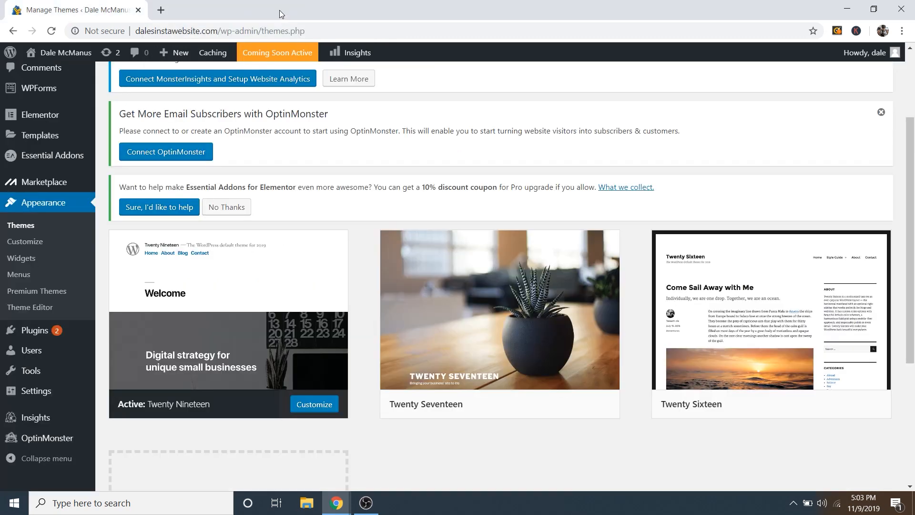
scroll(368, 283, down, 5)
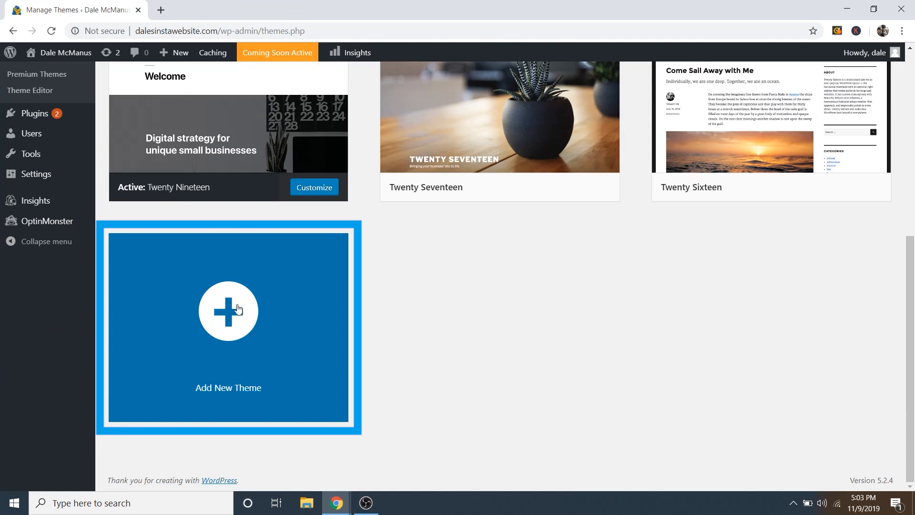
Step: Search new themes for 'astra', then install and activate the Astra theme
click(235, 314)
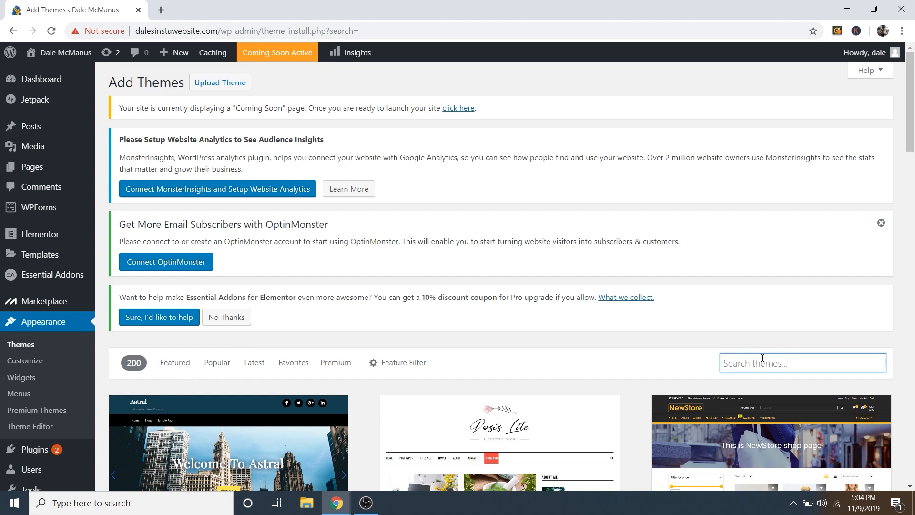
scroll(764, 358, down, 1)
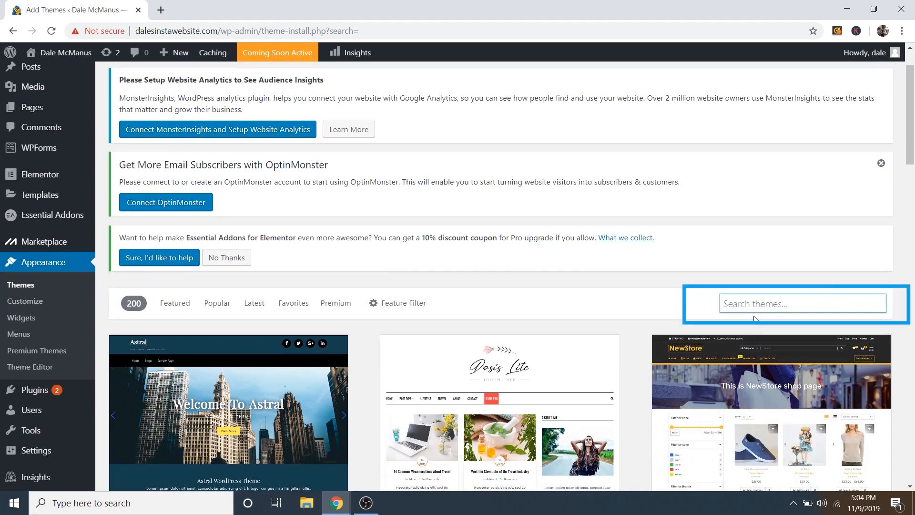
text(astra)
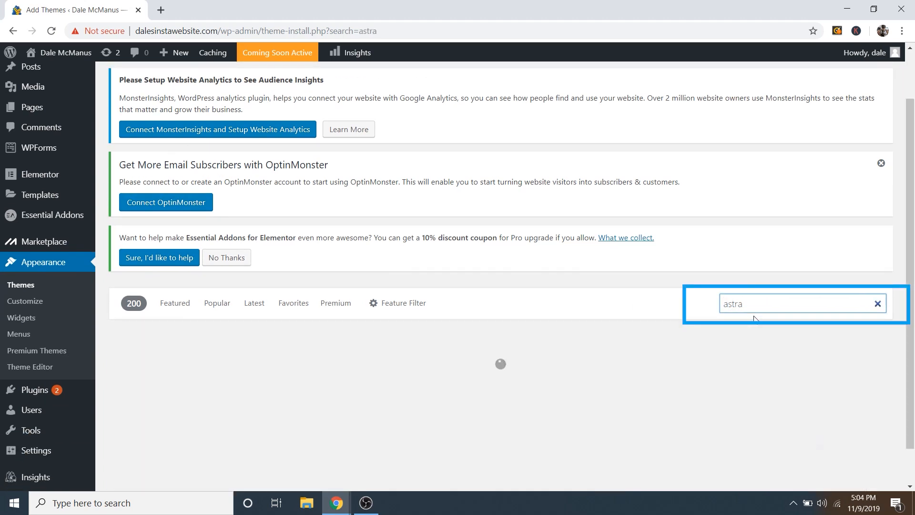
scroll(726, 330, down, 1)
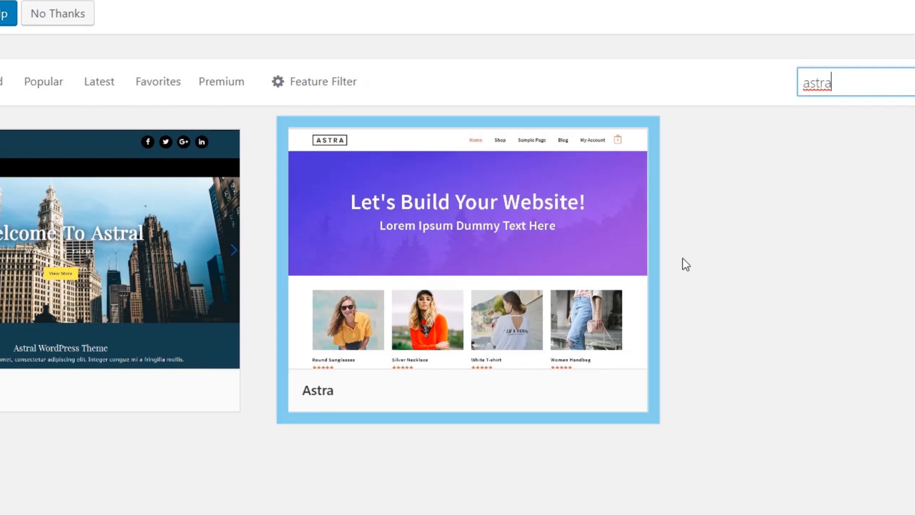
click(539, 398)
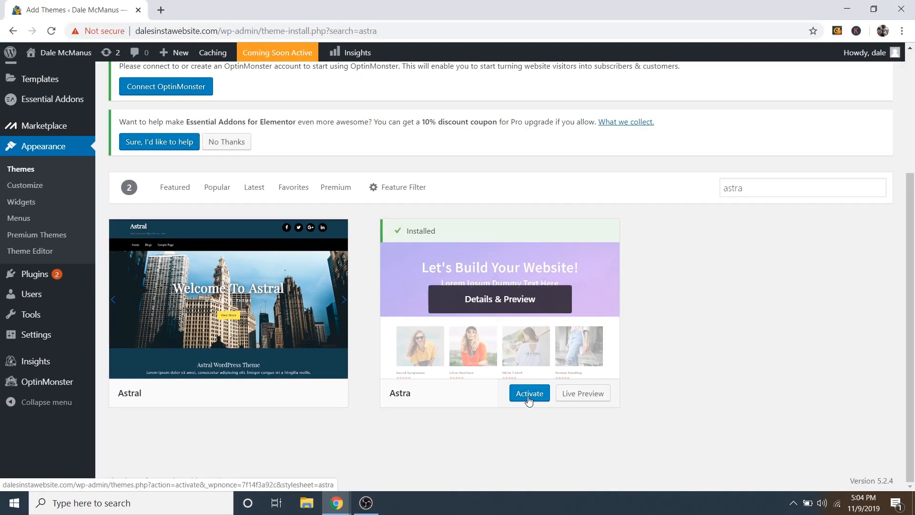
click(510, 402)
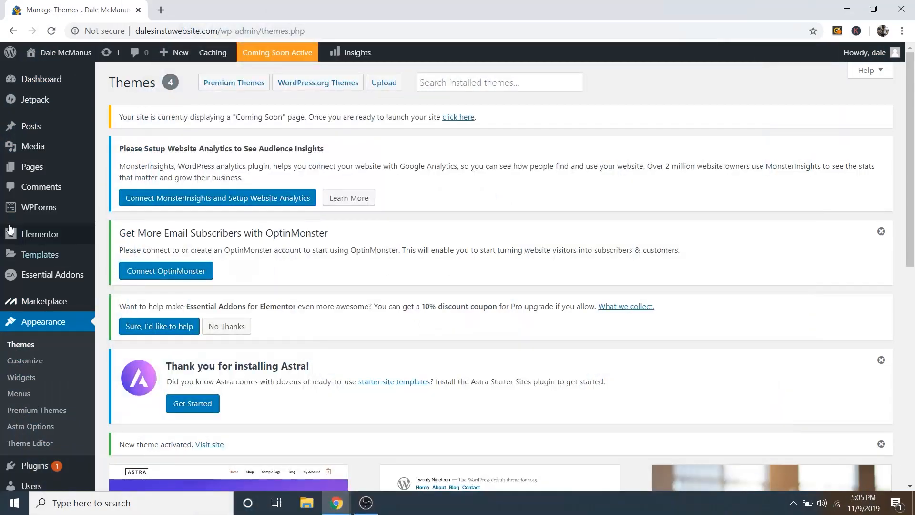
Step: Create a new blank page titled 'Homepage' and publish it
mouse_move(25, 170)
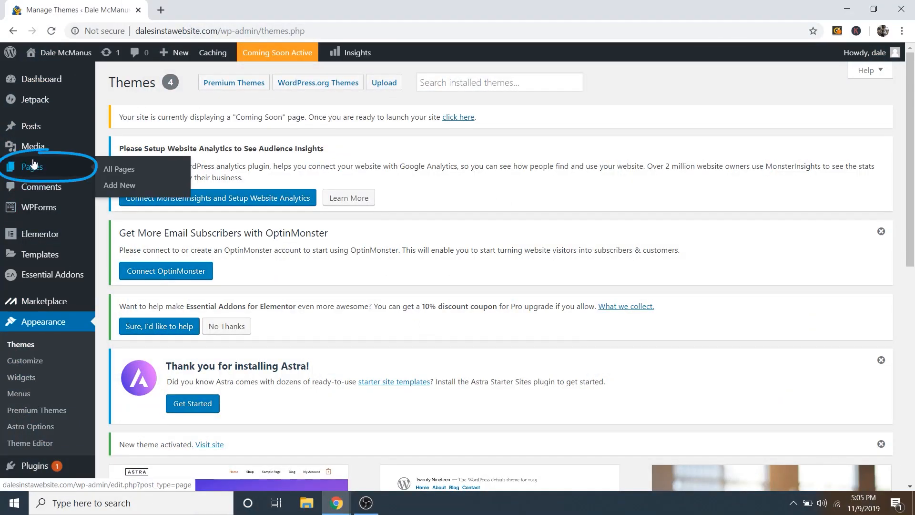
click(127, 187)
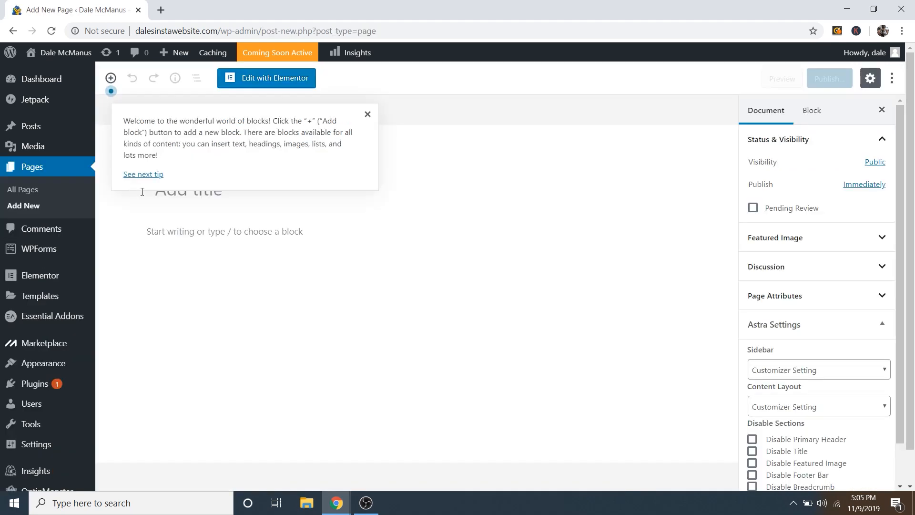
click(368, 115)
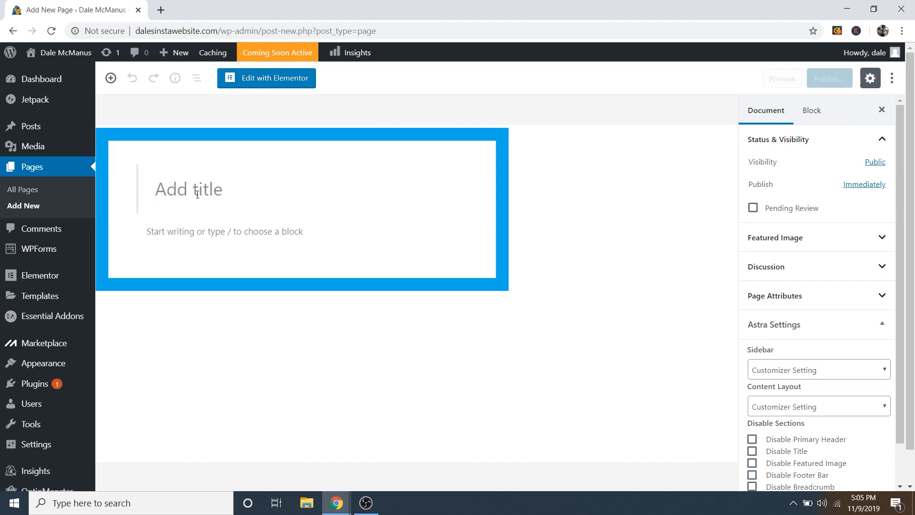
text(Homepage)
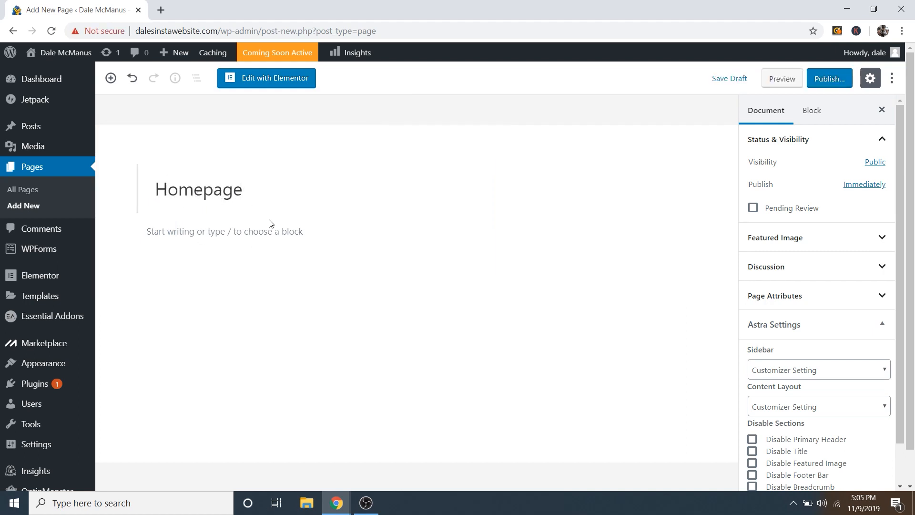
click(267, 227)
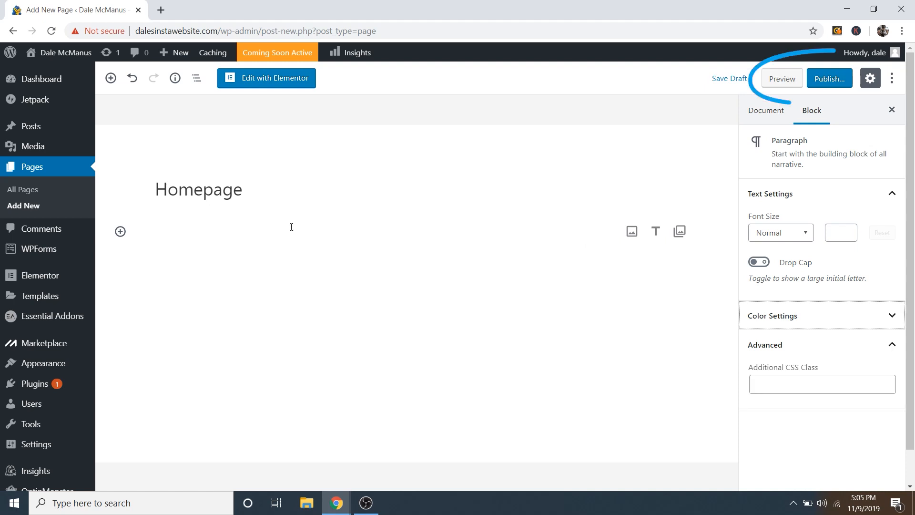
click(830, 85)
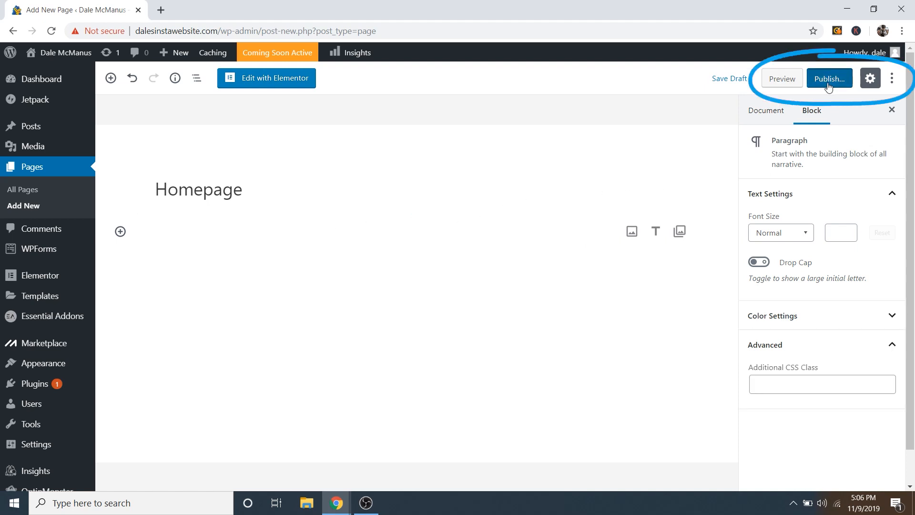
click(831, 81)
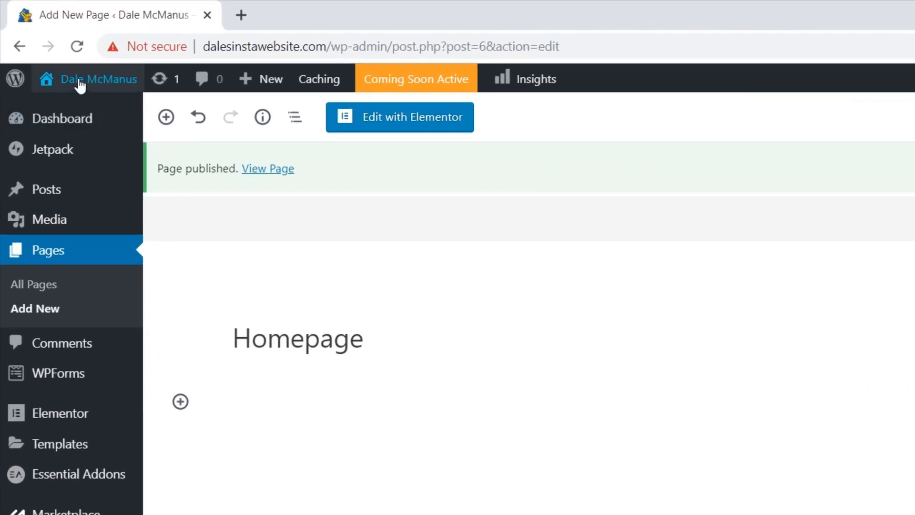
Step: Go to the site's front page and open the Customizer
mouse_move(58, 56)
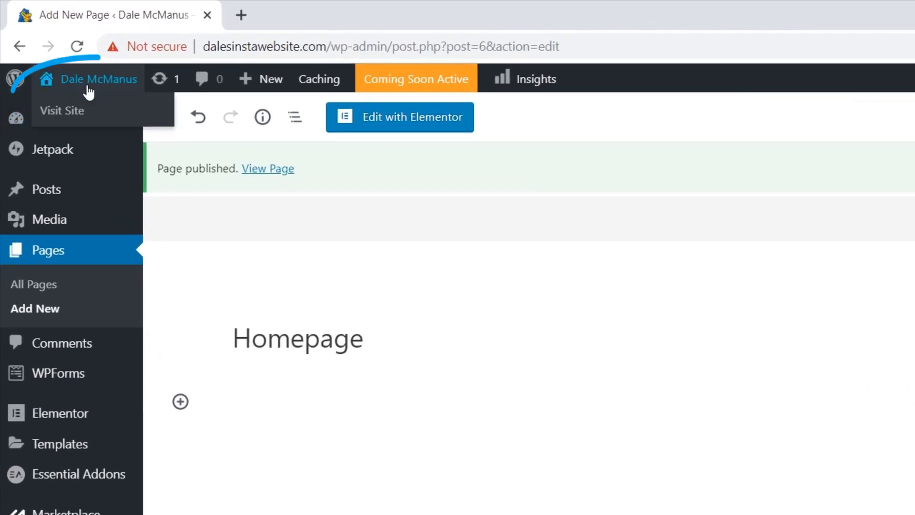
click(67, 115)
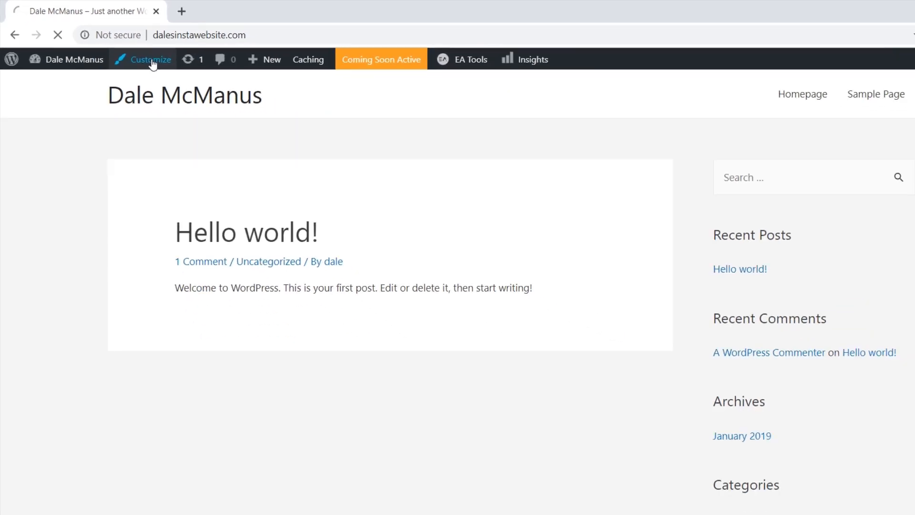
click(203, 84)
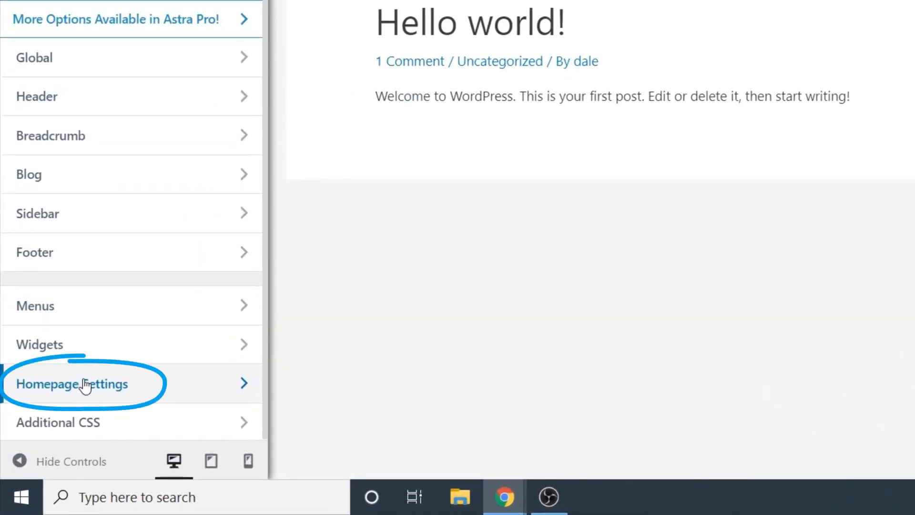
Step: Set a static front page of 'Homepage', publish, and reopen Homepage in the editor
click(85, 384)
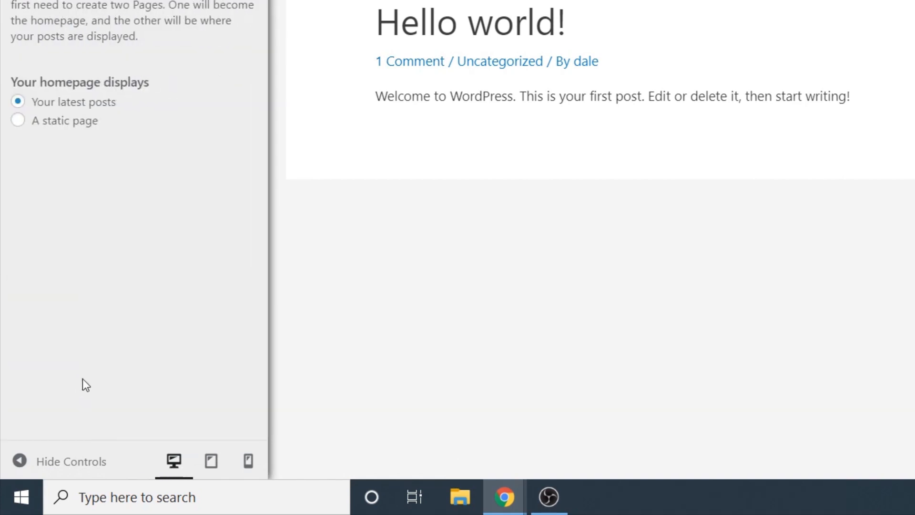
click(59, 128)
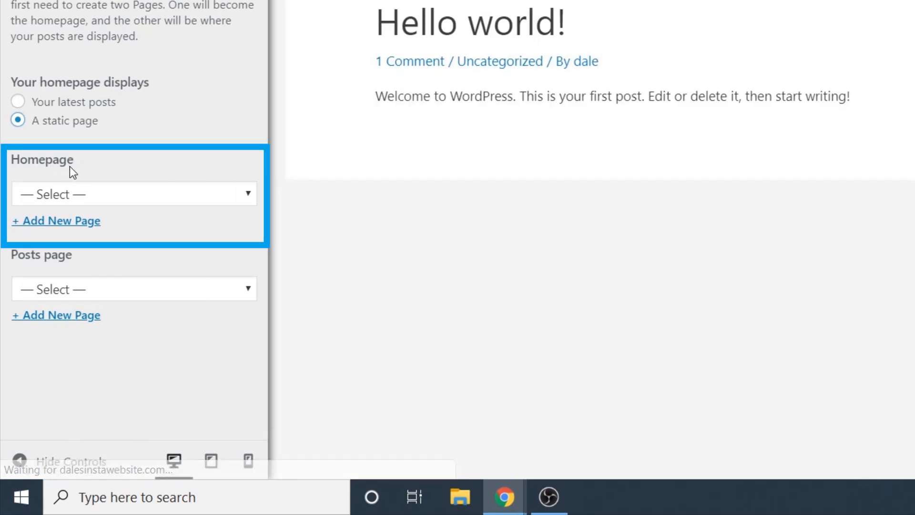
click(105, 198)
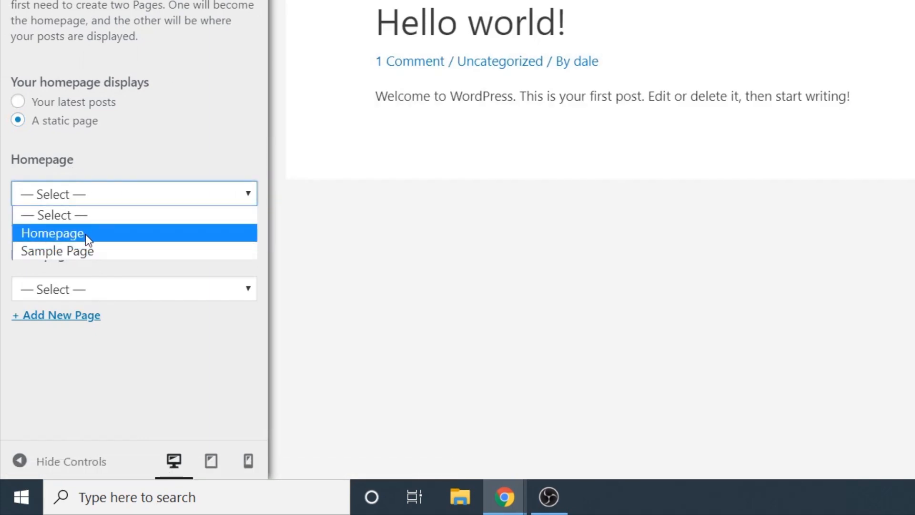
click(85, 233)
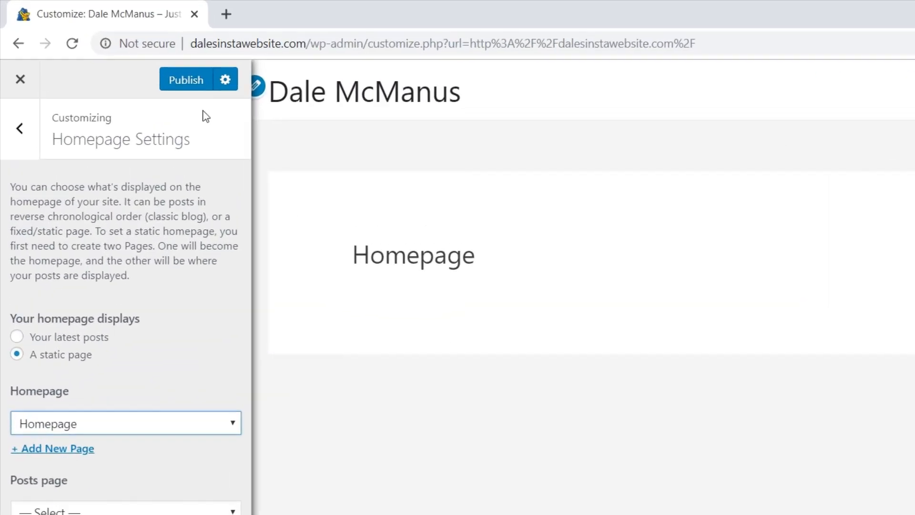
click(138, 59)
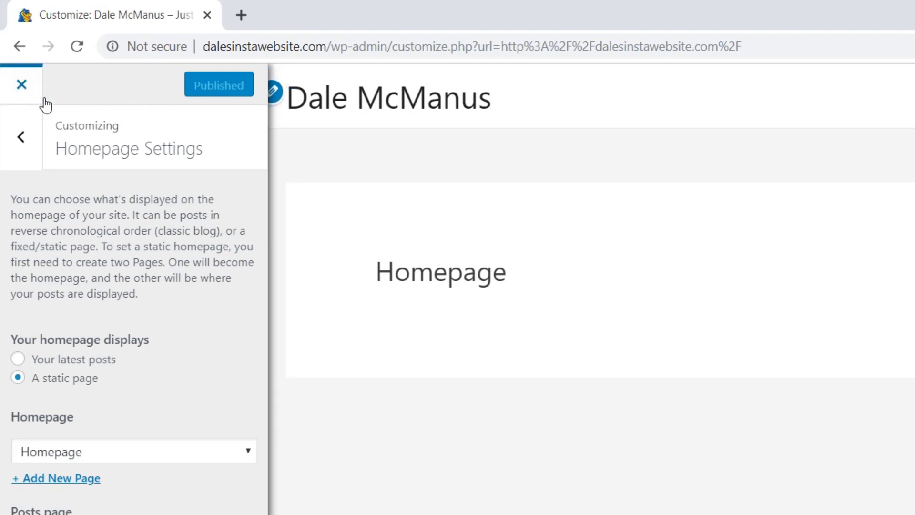
click(26, 94)
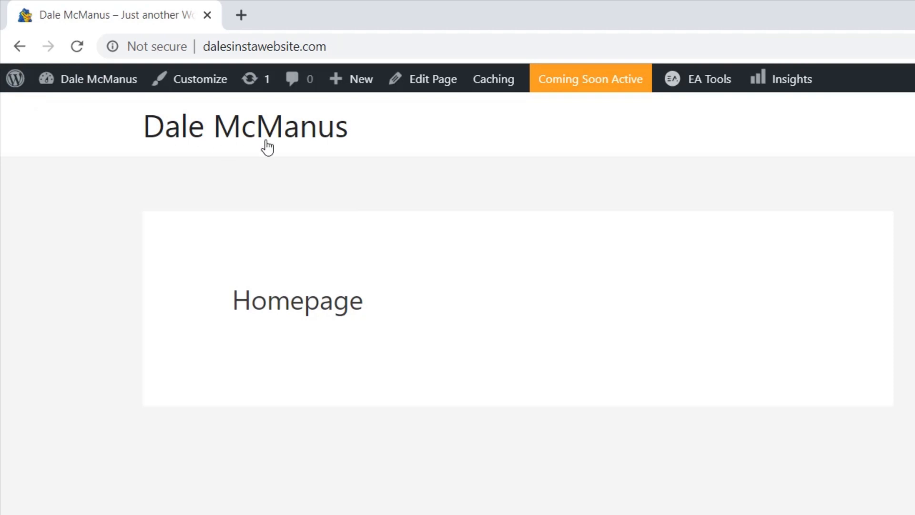
click(436, 84)
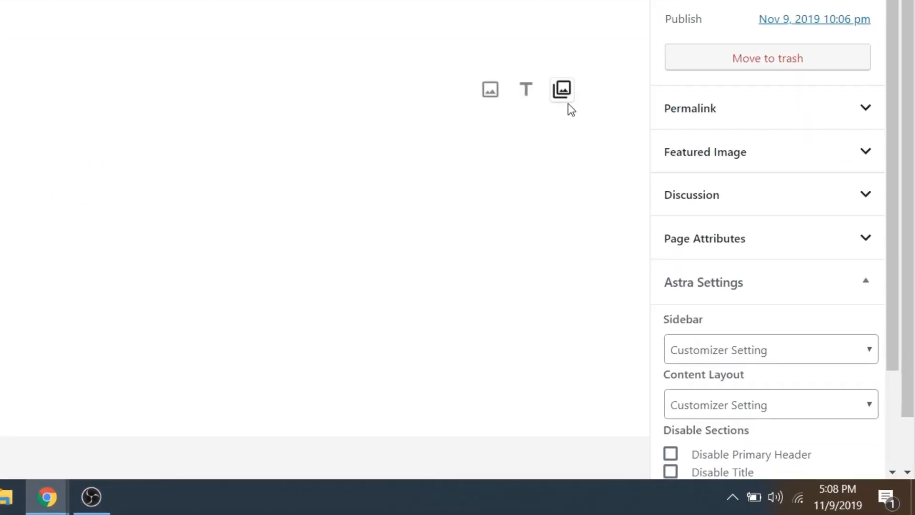
Step: Set the Homepage page template to Elementor Full Width under Page Attributes and update
scroll(772, 244, down, 2)
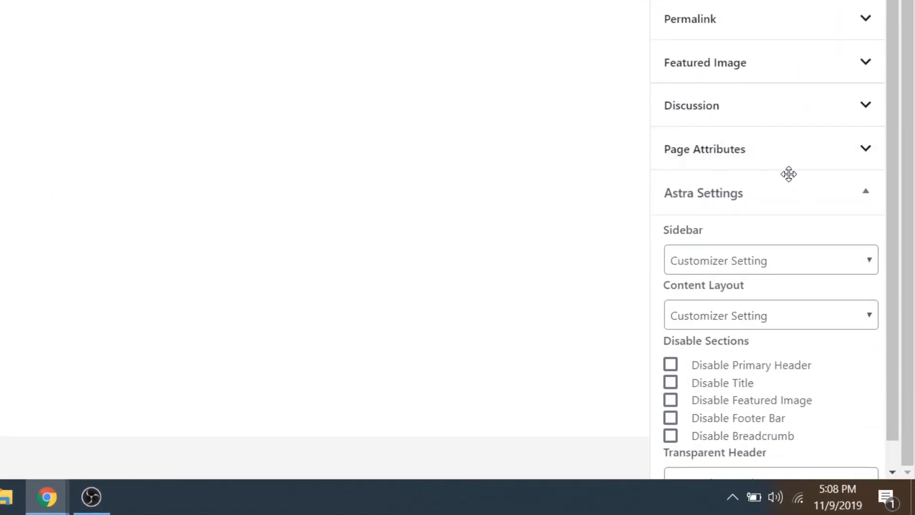
click(749, 154)
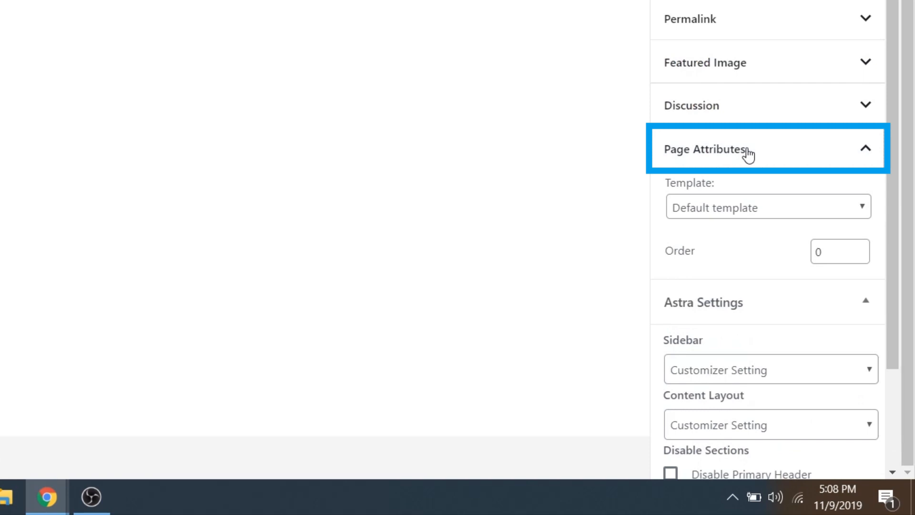
click(717, 205)
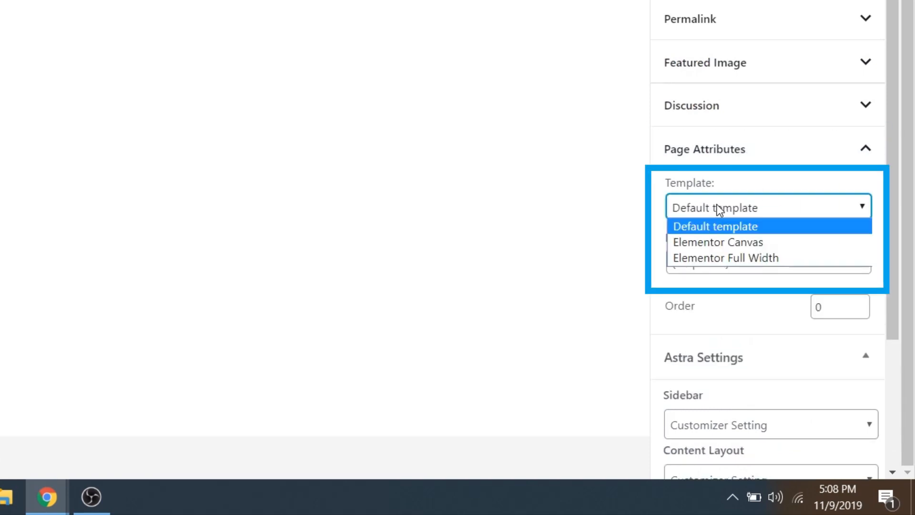
click(731, 257)
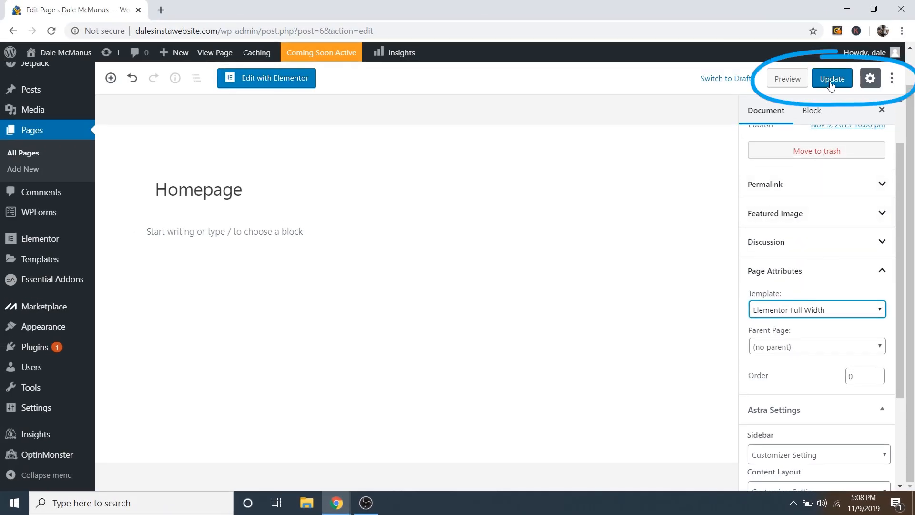
click(830, 85)
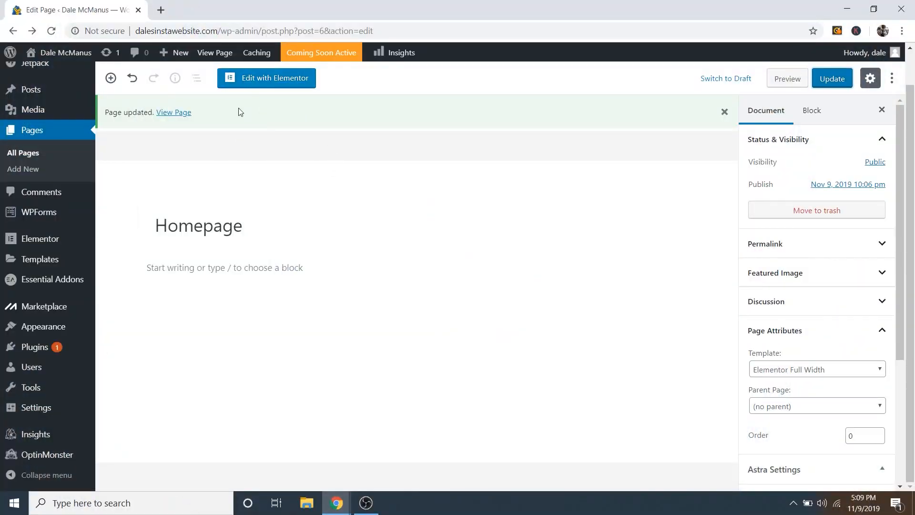
Step: Launch Elementor on the Homepage and insert a new one-column section above the drop area
click(272, 83)
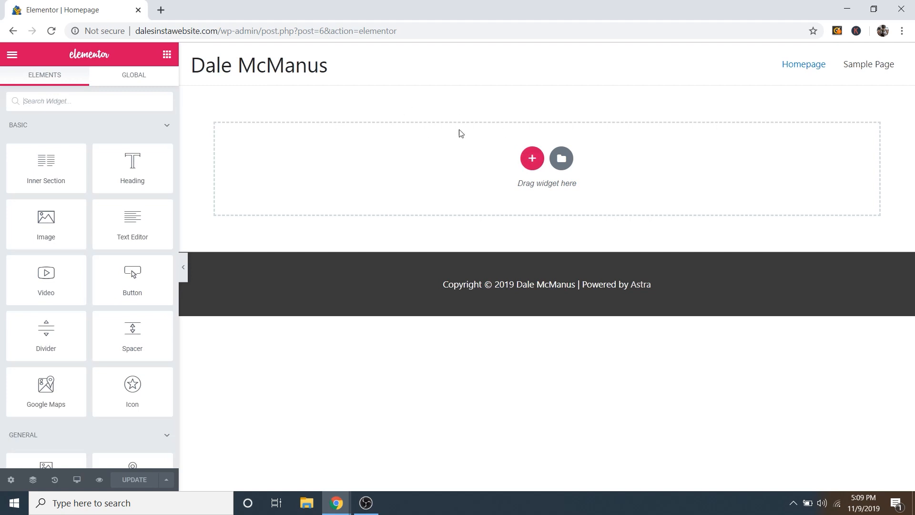
click(532, 164)
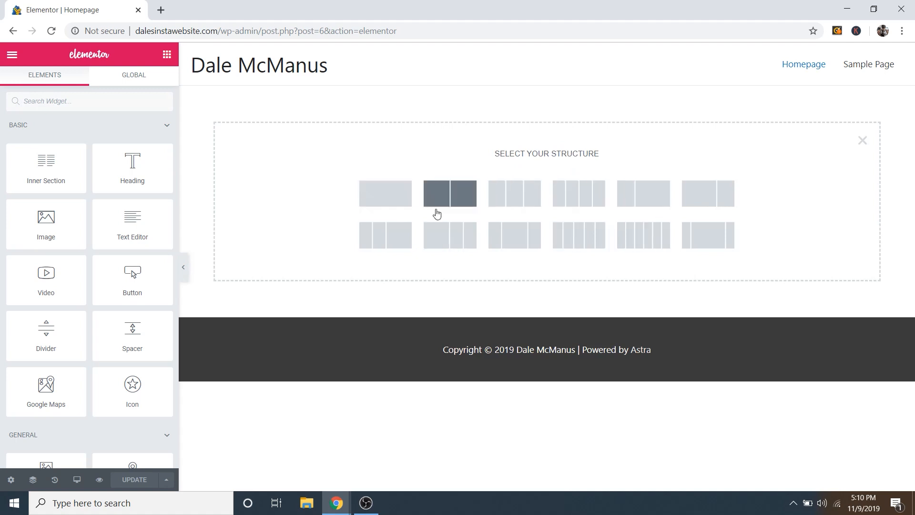
click(389, 195)
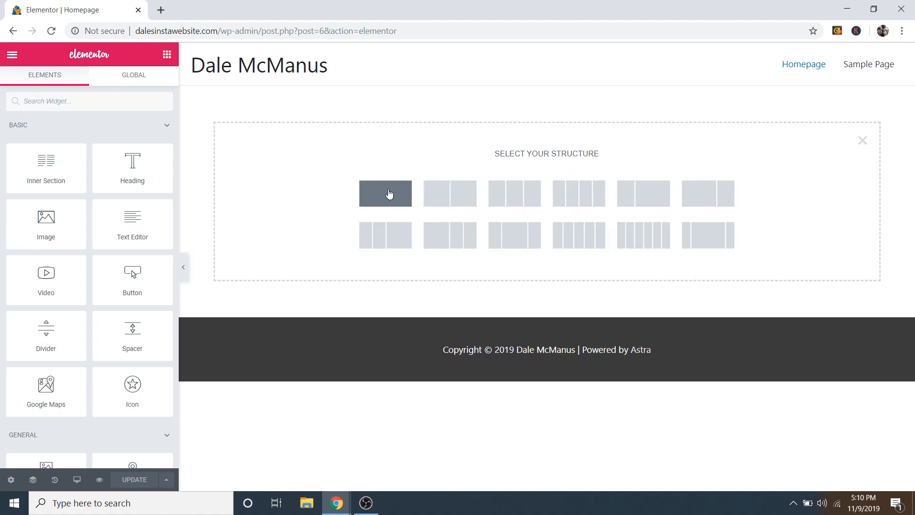
click(386, 195)
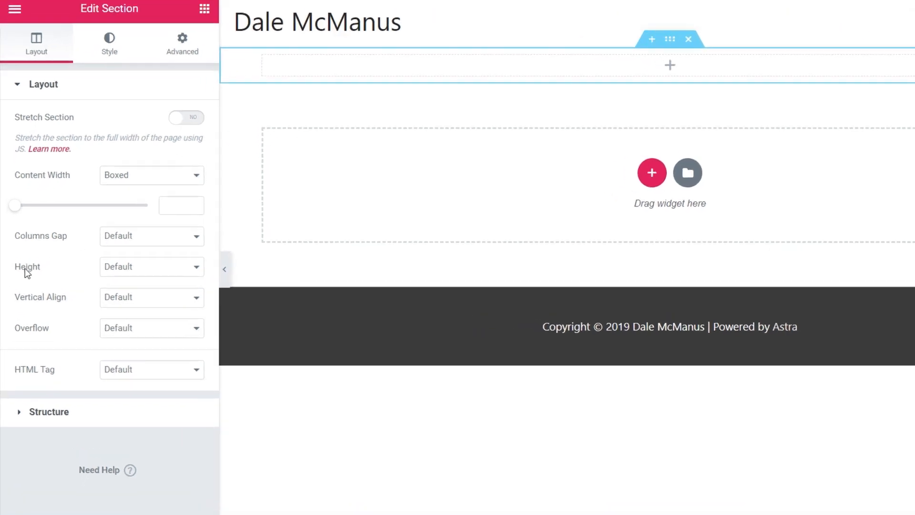
Step: Set the section's Height to Min Height with a 408 px minimum
click(127, 271)
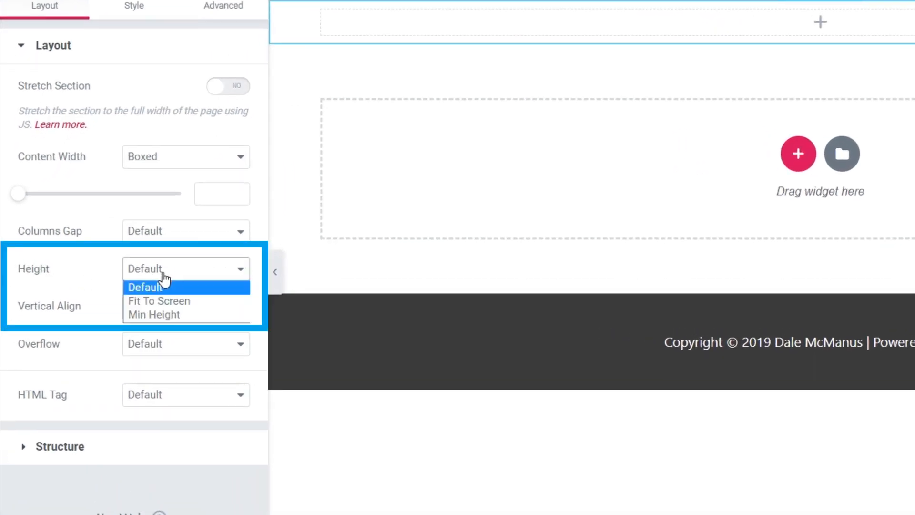
click(142, 314)
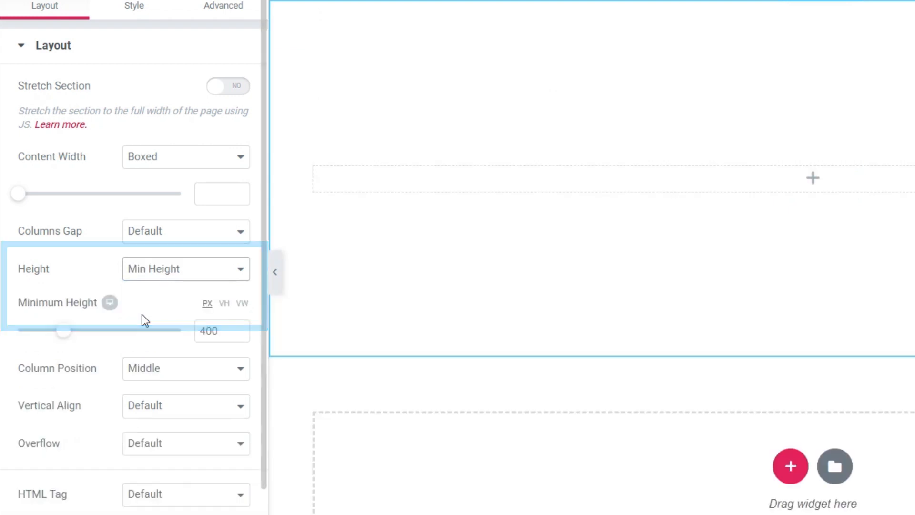
drag(72, 332, 45, 320)
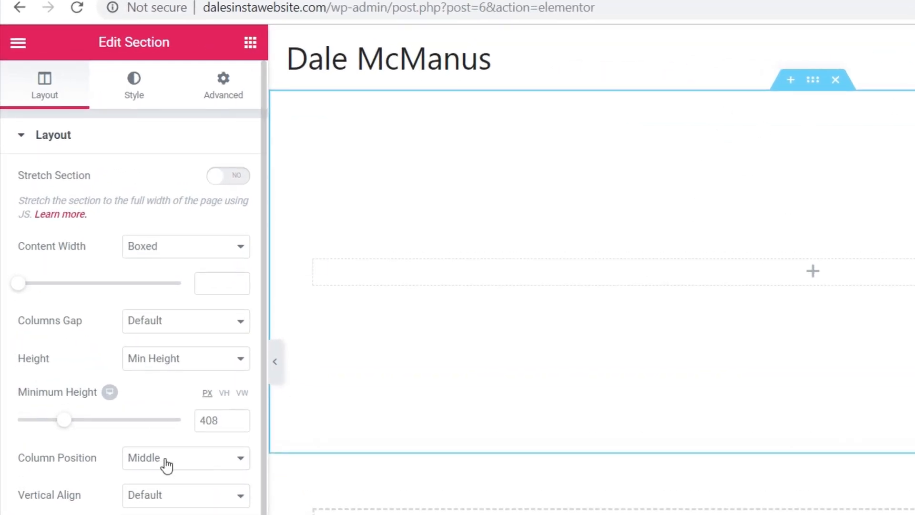
click(136, 93)
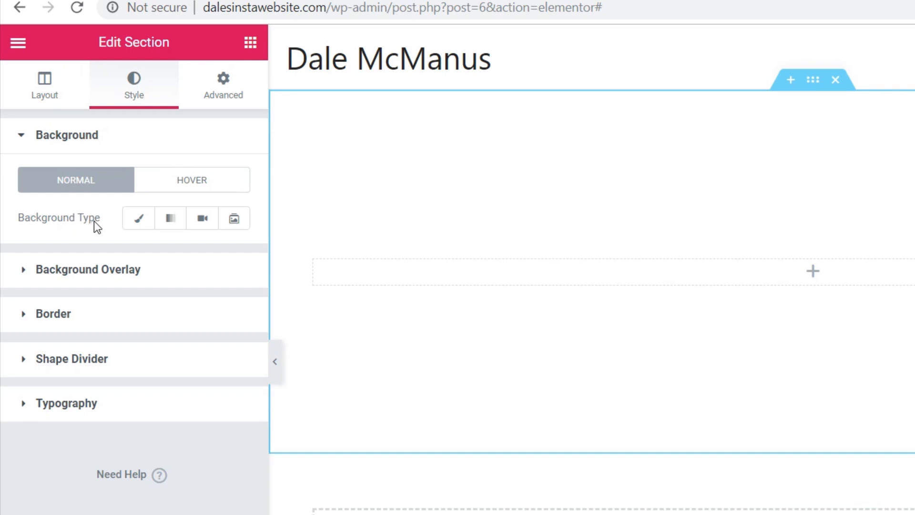
Step: Fill the section with a classic solid green background, #71a82d
click(140, 221)
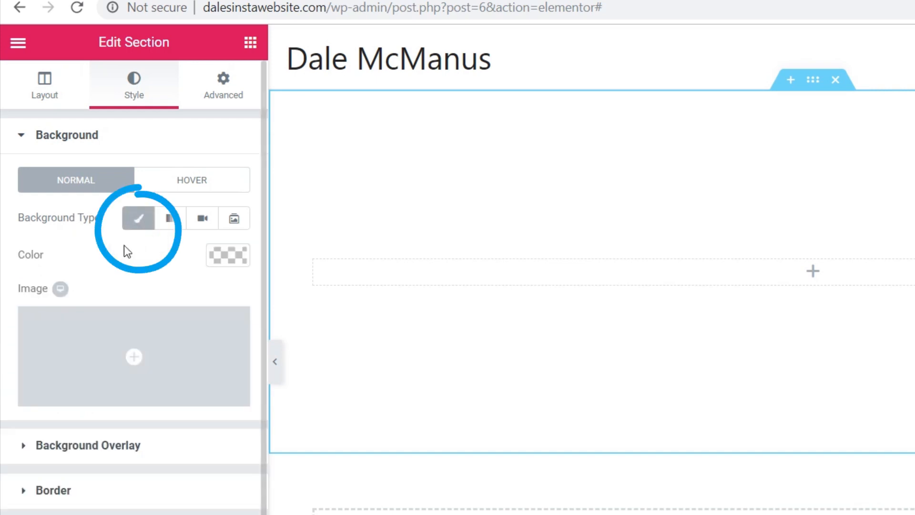
click(221, 255)
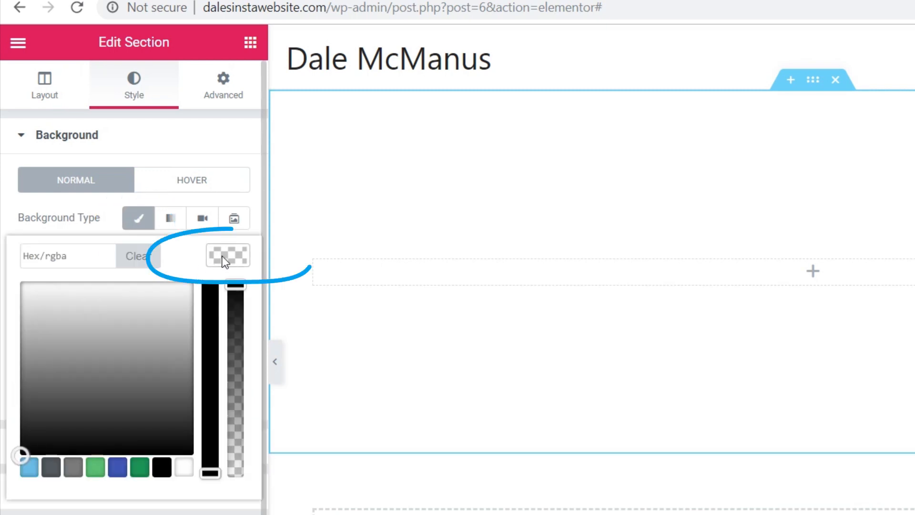
click(117, 467)
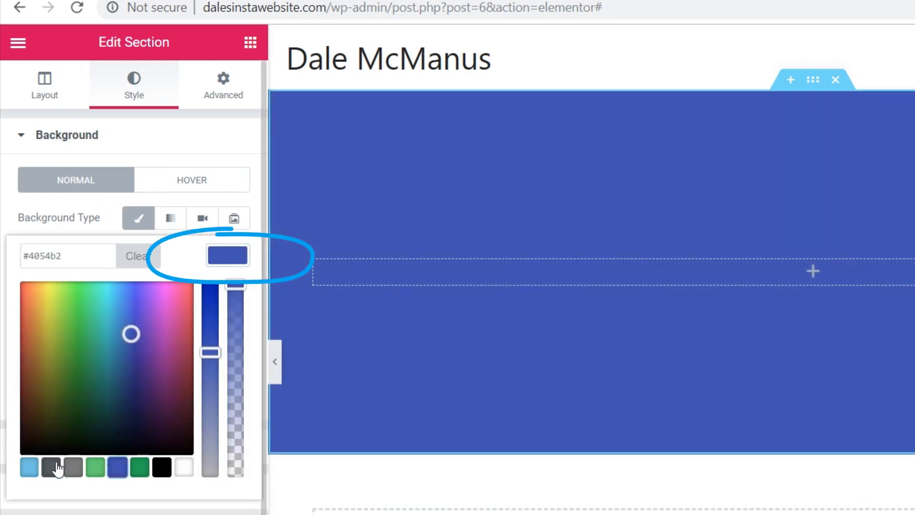
mouse_move(69, 346)
mouse_down()
mouse_move(115, 362)
mouse_move(41, 327)
mouse_move(102, 368)
mouse_move(145, 380)
mouse_move(62, 340)
mouse_up()
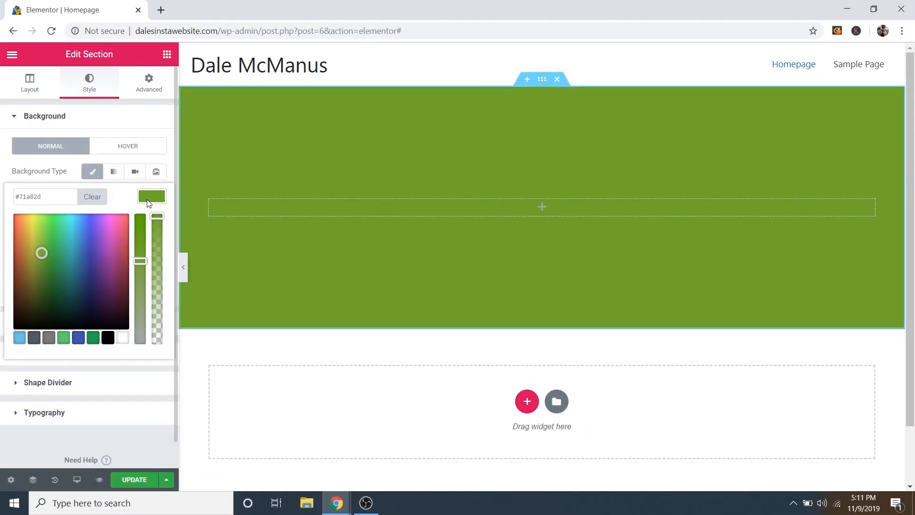
click(175, 219)
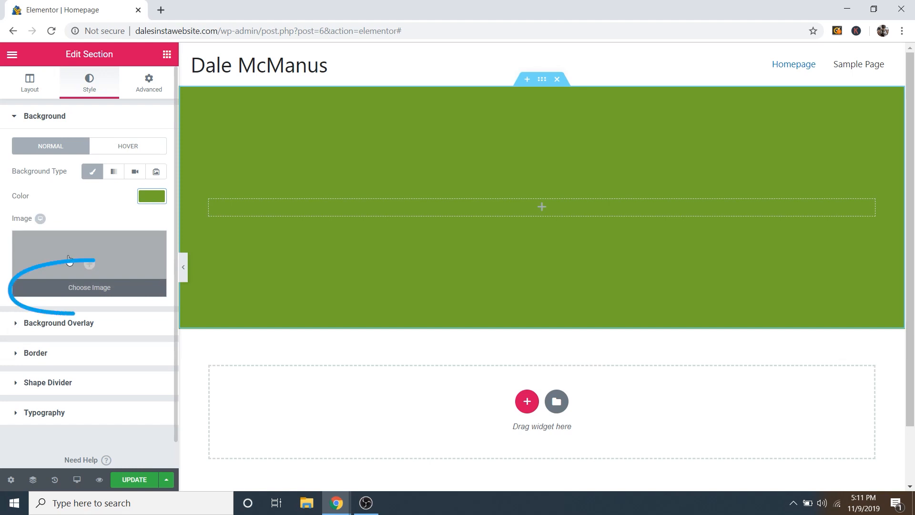
Step: Upload Hero Image.jpg and insert it as the section's background image
click(68, 289)
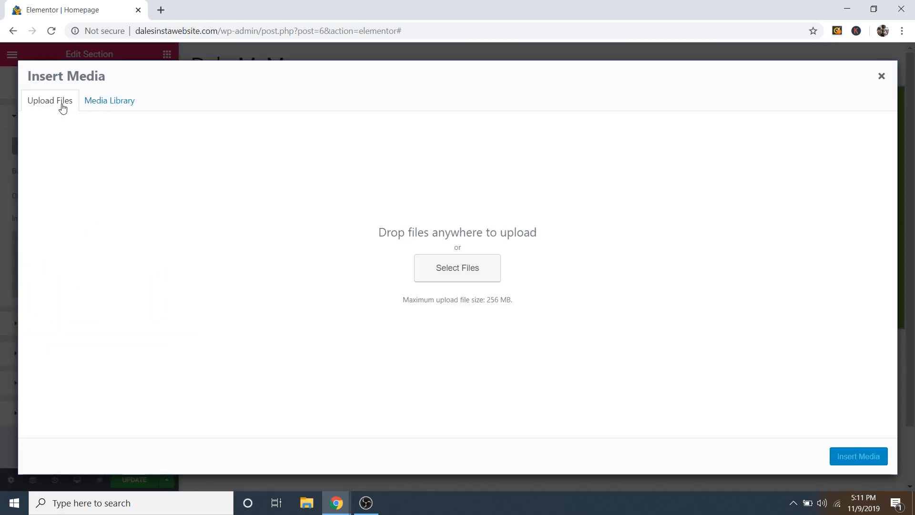
click(106, 102)
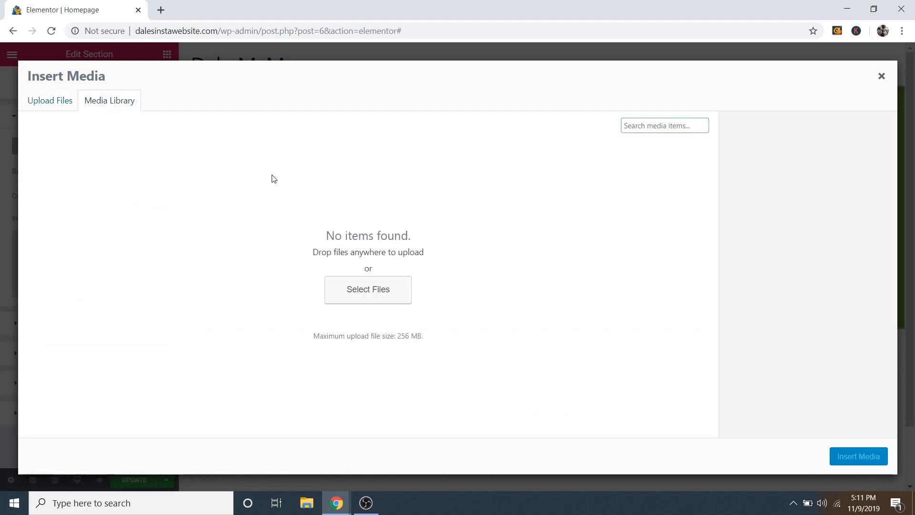
click(59, 102)
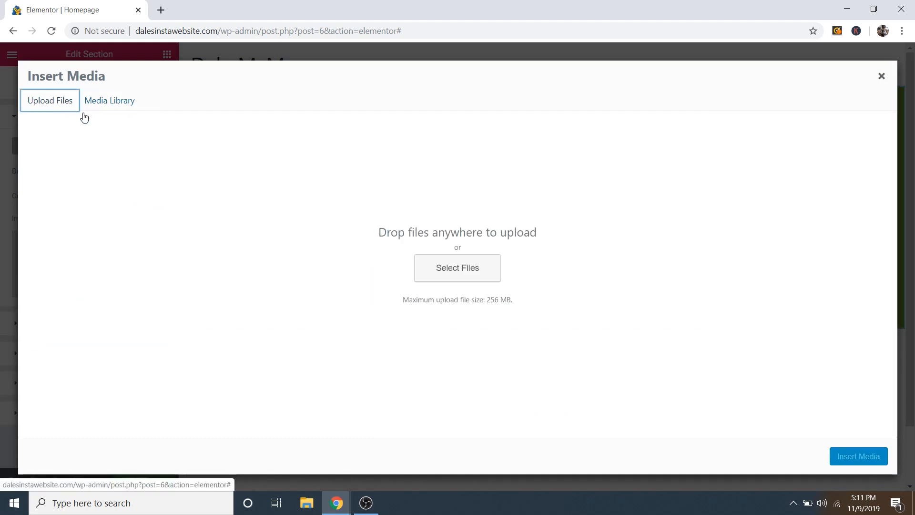
click(457, 268)
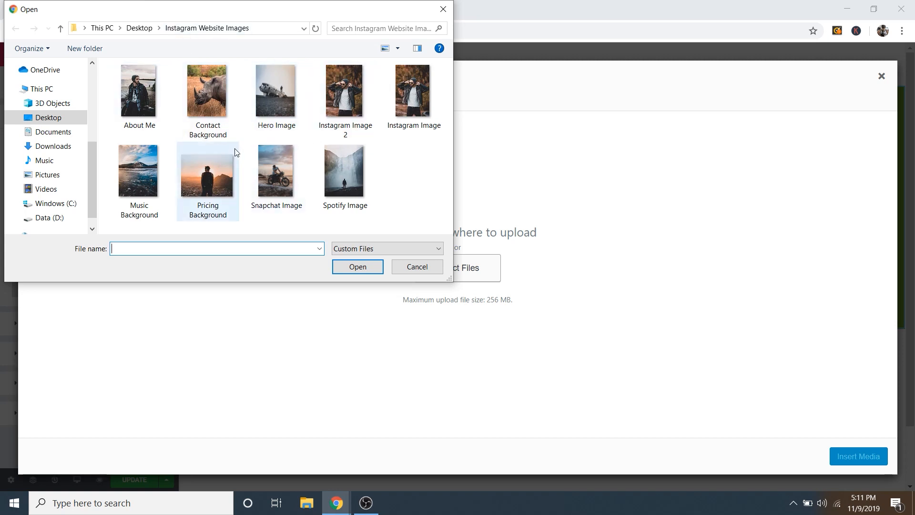
click(270, 95)
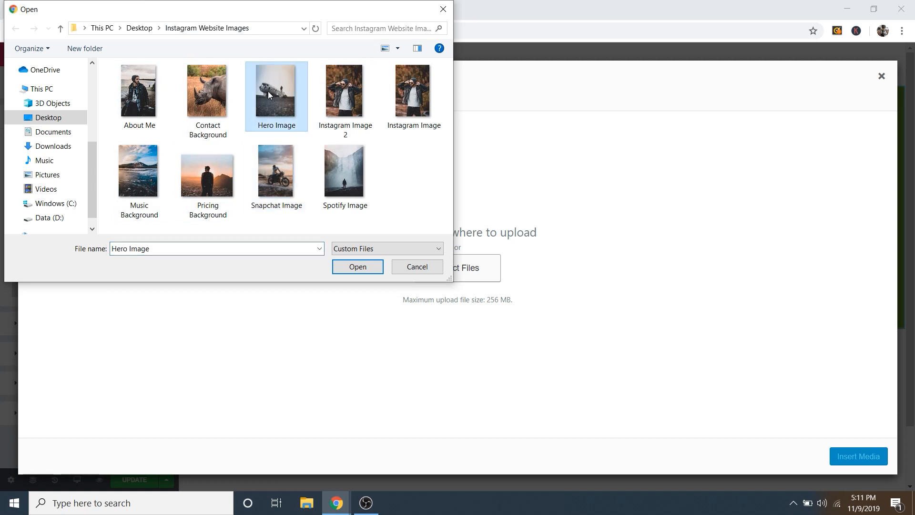
click(358, 267)
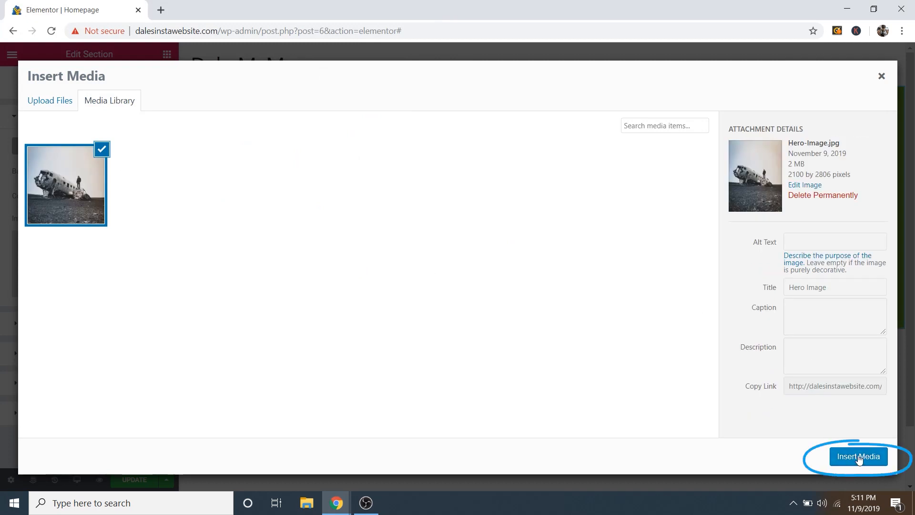
click(858, 458)
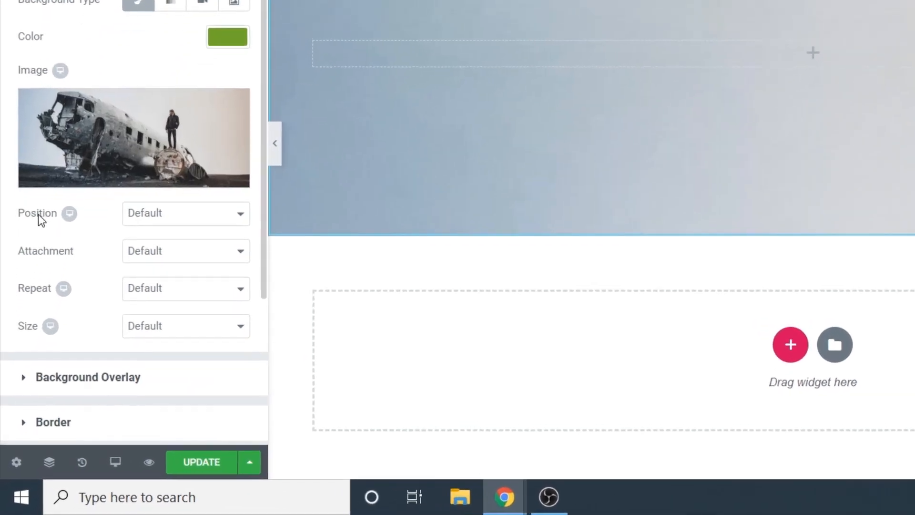
Step: Set the background position to Center Center and the size to Cover
click(160, 218)
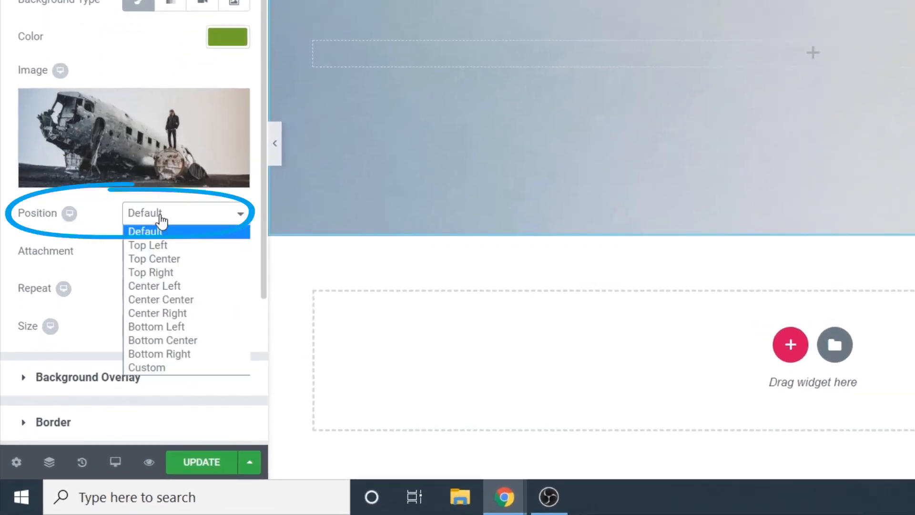
click(164, 299)
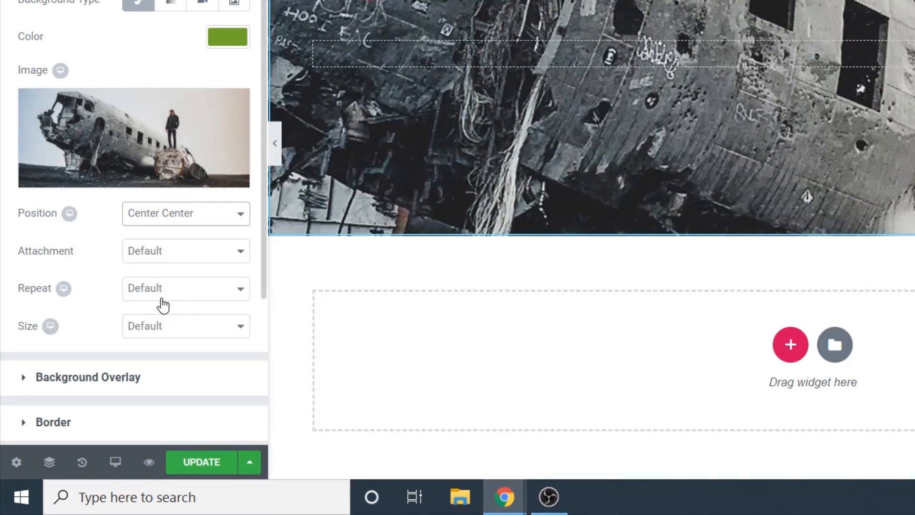
click(145, 331)
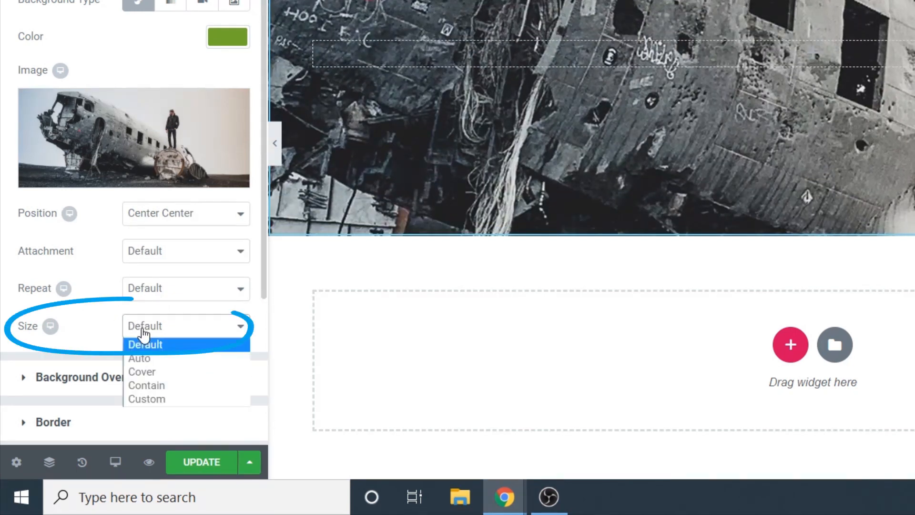
click(144, 373)
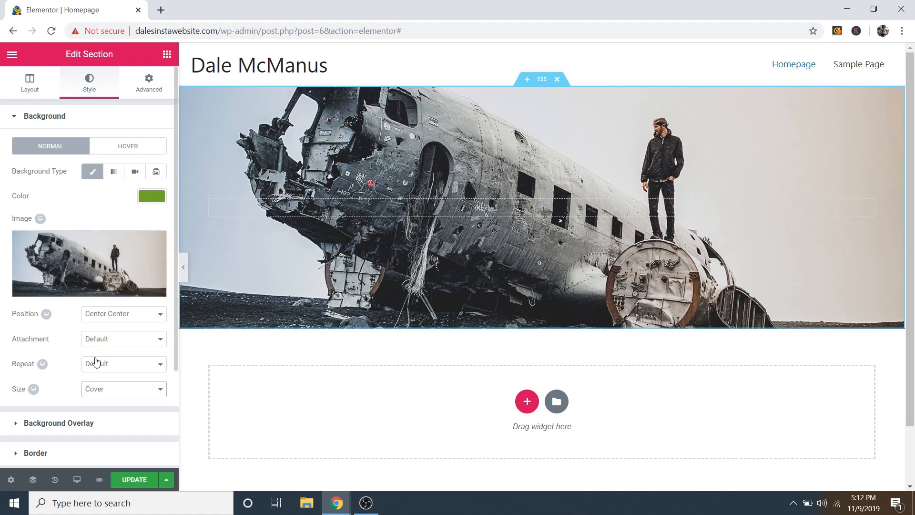
scroll(286, 285, down, 3)
scroll(305, 282, up, 3)
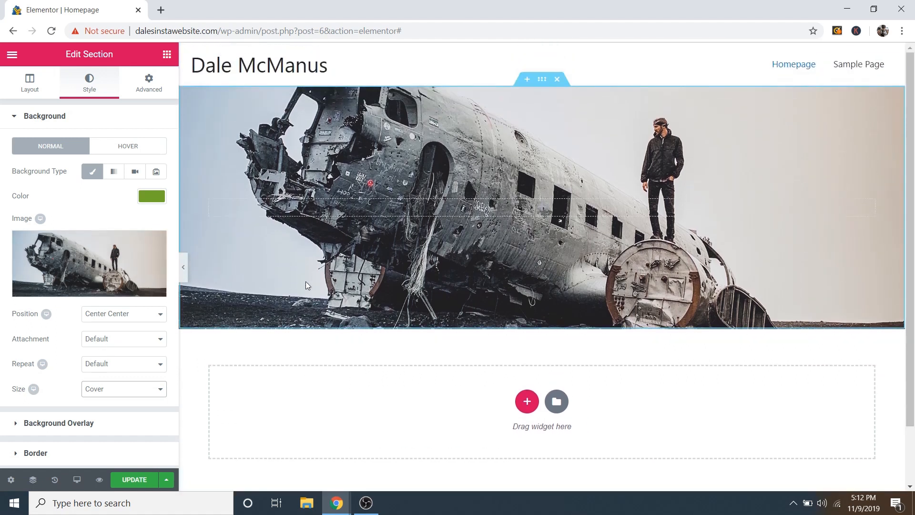
scroll(305, 282, down, 1)
scroll(304, 282, up, 1)
Step: Set the background attachment to Fixed
click(123, 338)
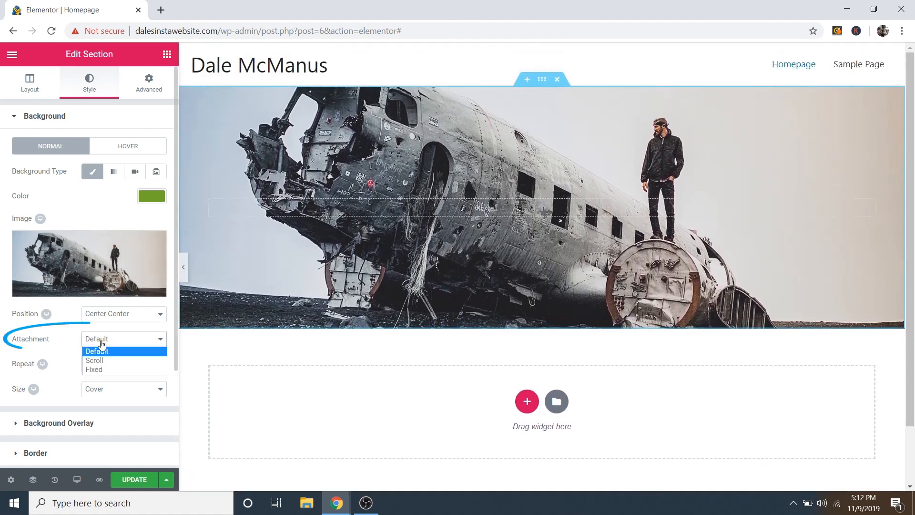
click(101, 370)
scroll(286, 310, down, 2)
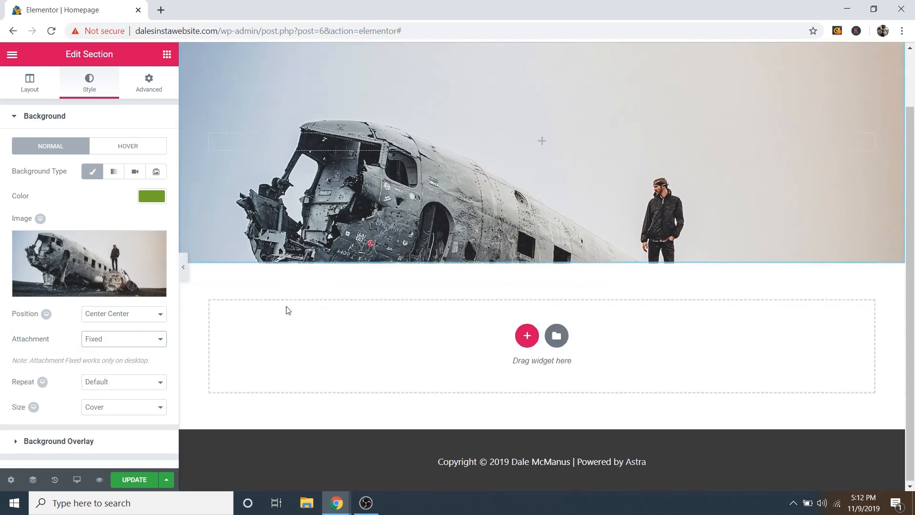
scroll(288, 311, up, 2)
scroll(288, 311, down, 2)
scroll(288, 310, up, 2)
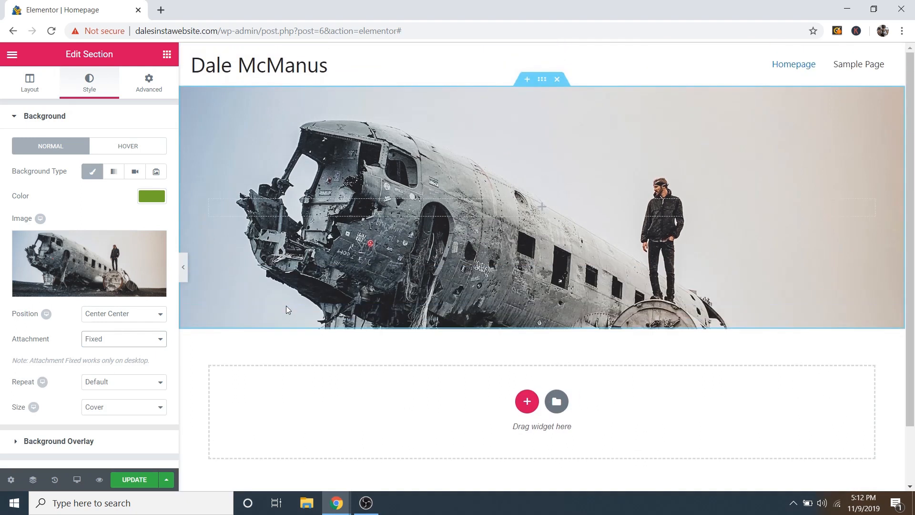
scroll(286, 310, down, 2)
scroll(286, 310, up, 2)
Step: Raise the hero section's minimum height to 630 px
click(30, 86)
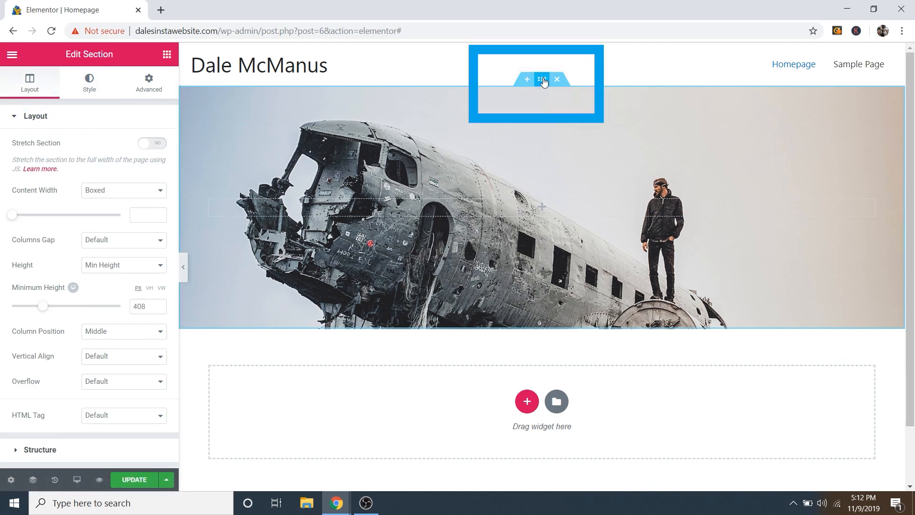
click(544, 82)
click(562, 169)
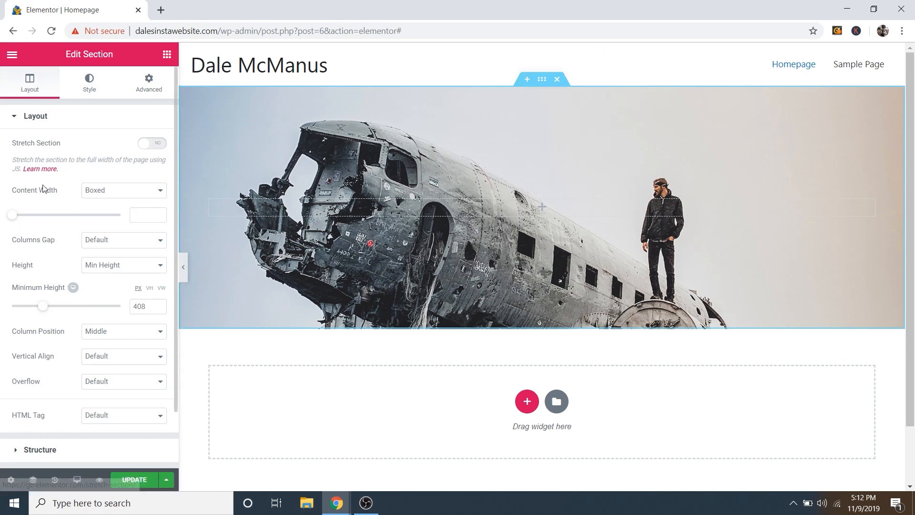
mouse_move(44, 310)
mouse_down()
mouse_move(72, 299)
mouse_move(34, 303)
mouse_move(61, 310)
mouse_up()
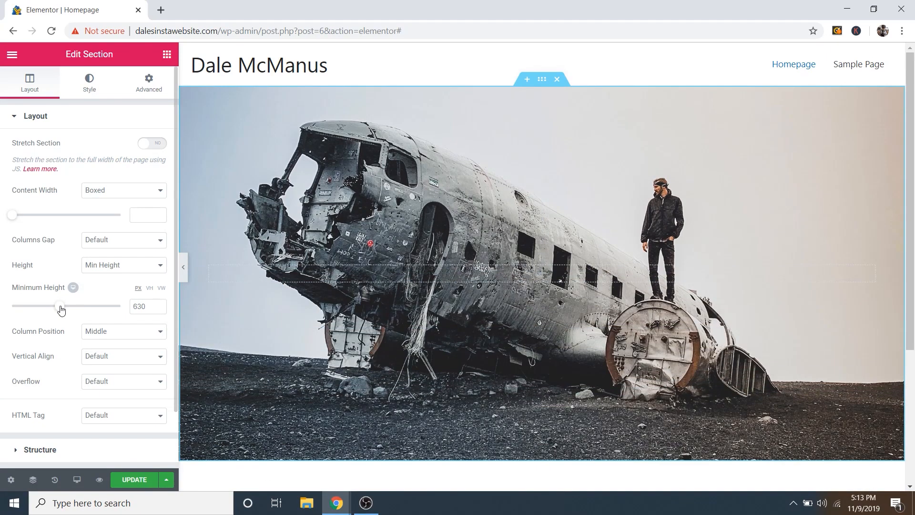
click(167, 55)
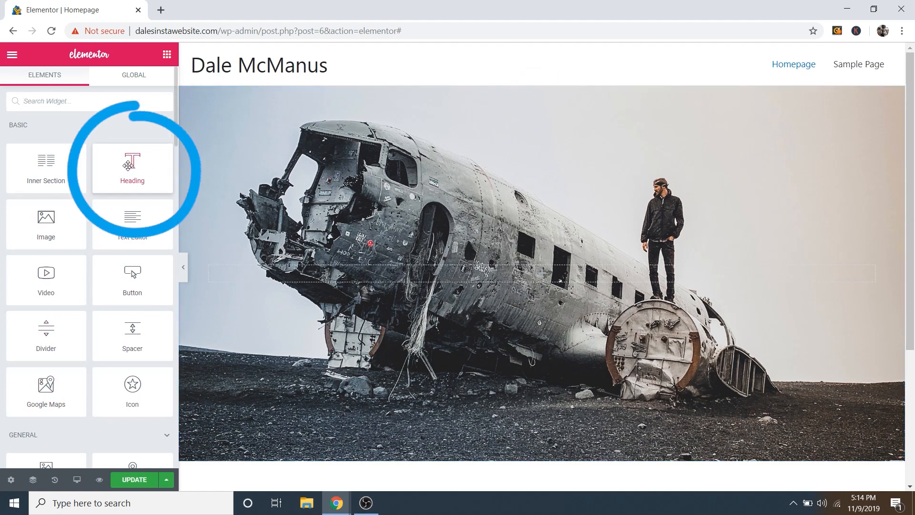
Step: Drop a Heading widget into the hero section titled 'Welcome! Wanna collaborate?'
mouse_move(128, 165)
mouse_down()
mouse_move(251, 162)
mouse_move(419, 228)
mouse_move(485, 274)
mouse_move(484, 259)
mouse_move(491, 276)
mouse_move(491, 252)
mouse_move(496, 279)
mouse_move(492, 242)
mouse_move(497, 274)
mouse_up()
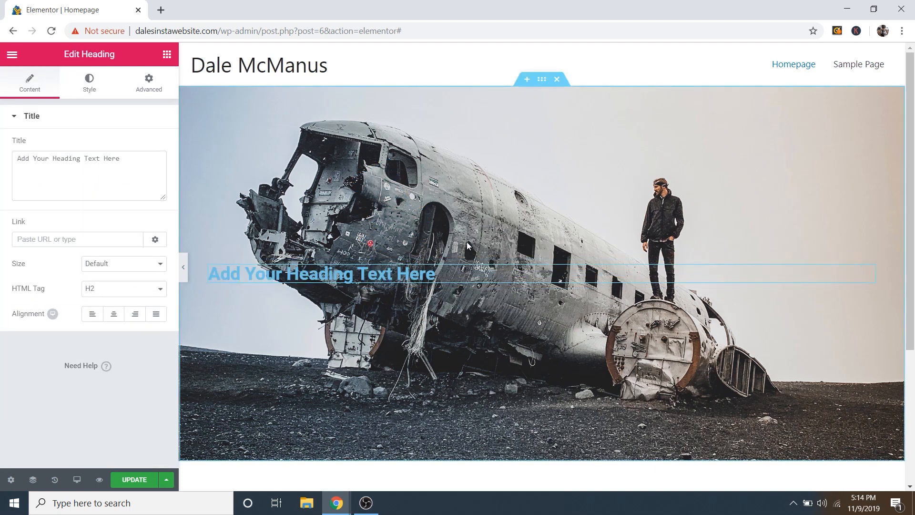
triple_click(98, 169)
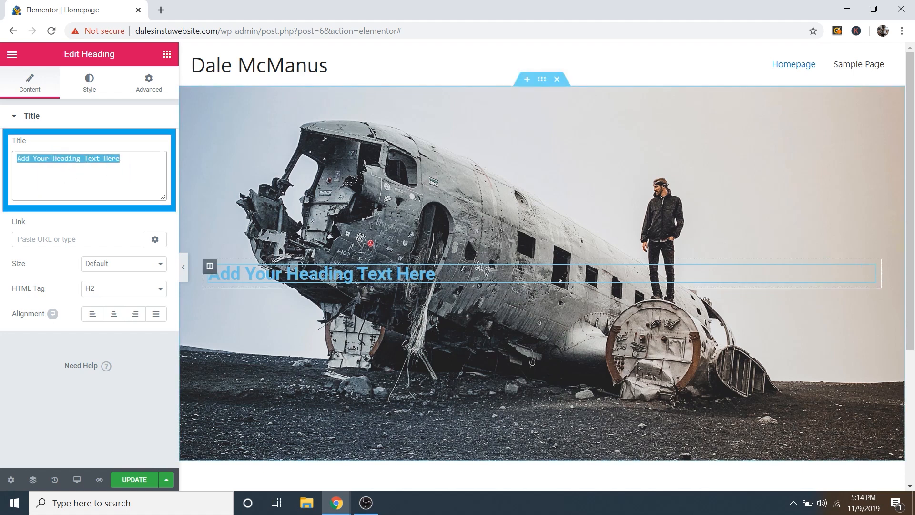
triple_click(341, 275)
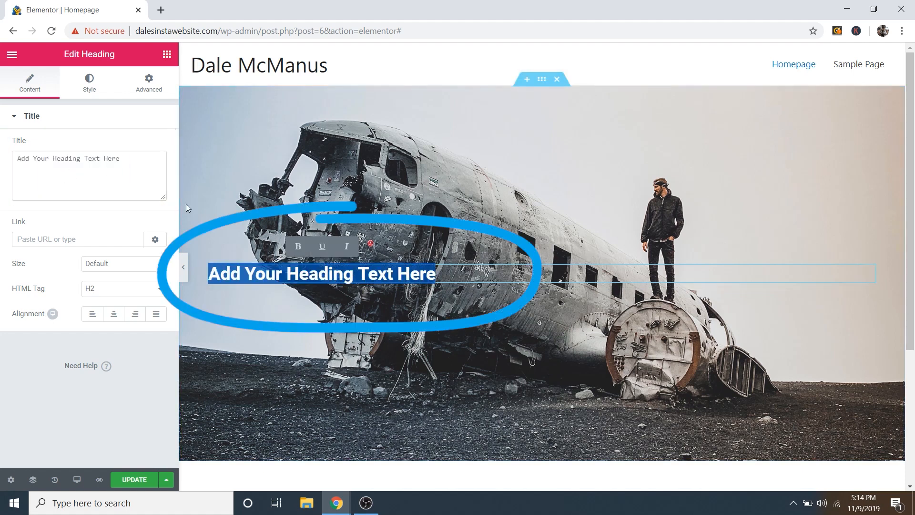
click(141, 178)
triple_click(132, 176)
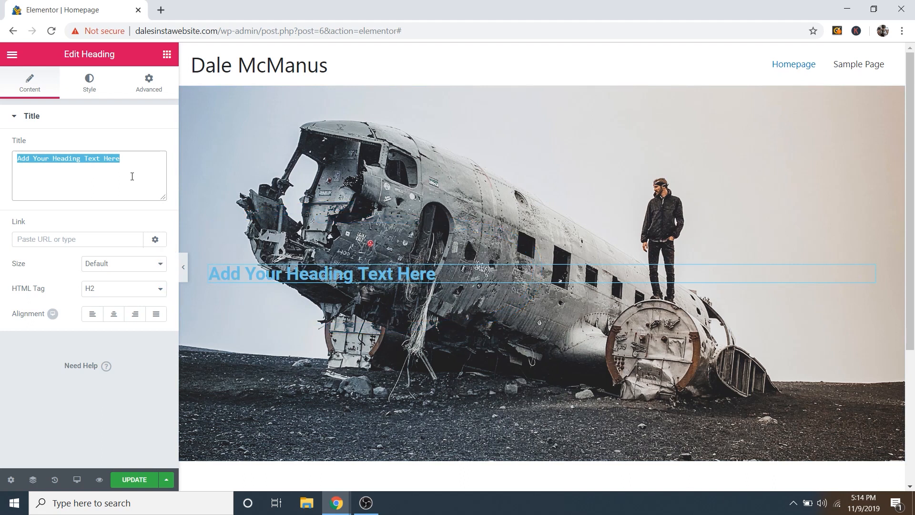
text(W)
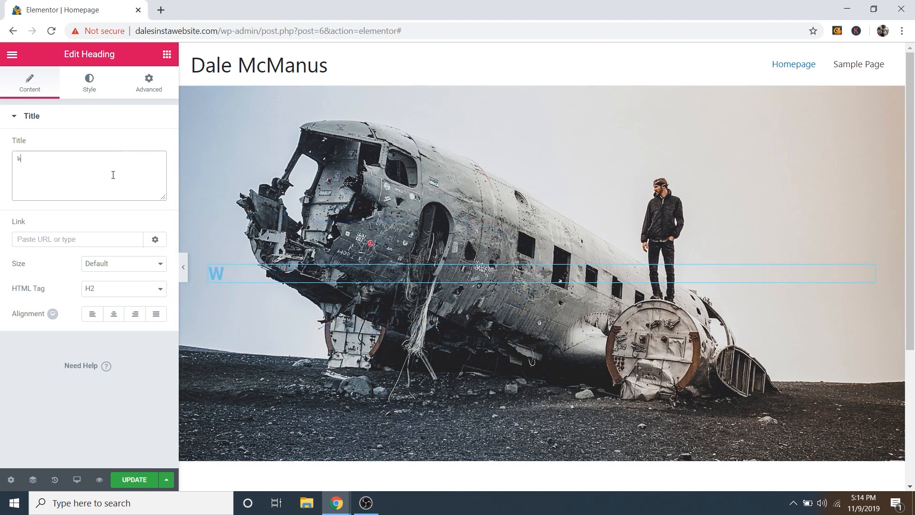
text(elcome)
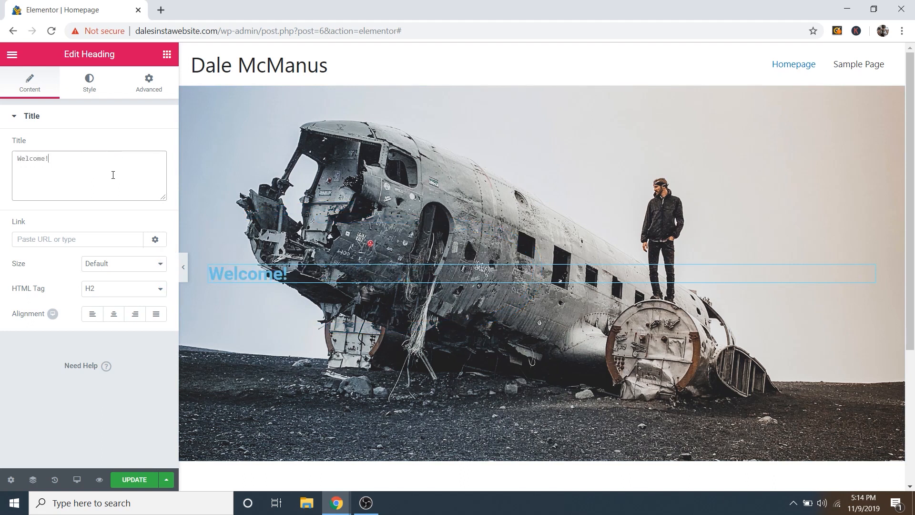
text(! Wanna collab)
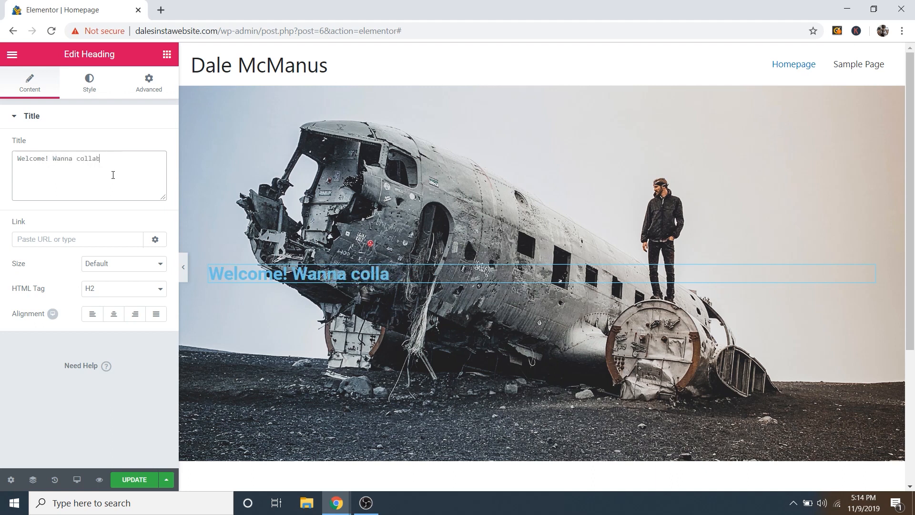
text(orate?)
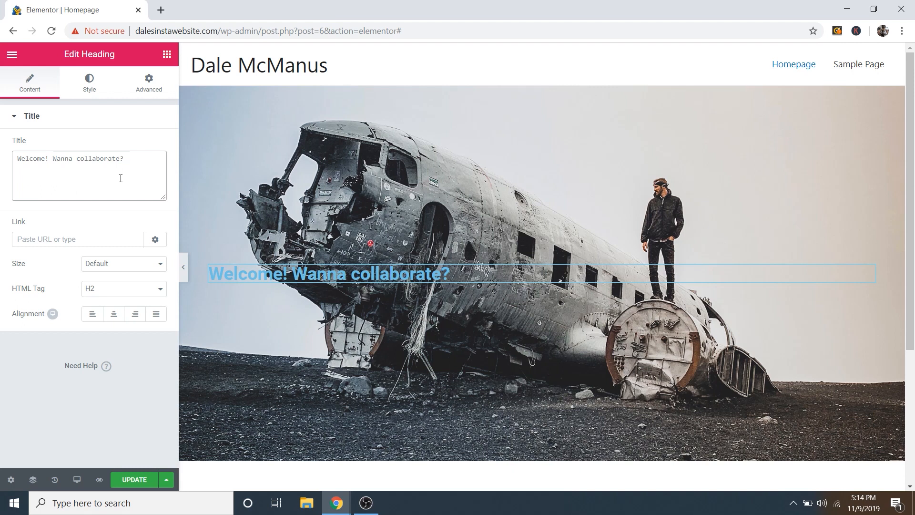
click(91, 91)
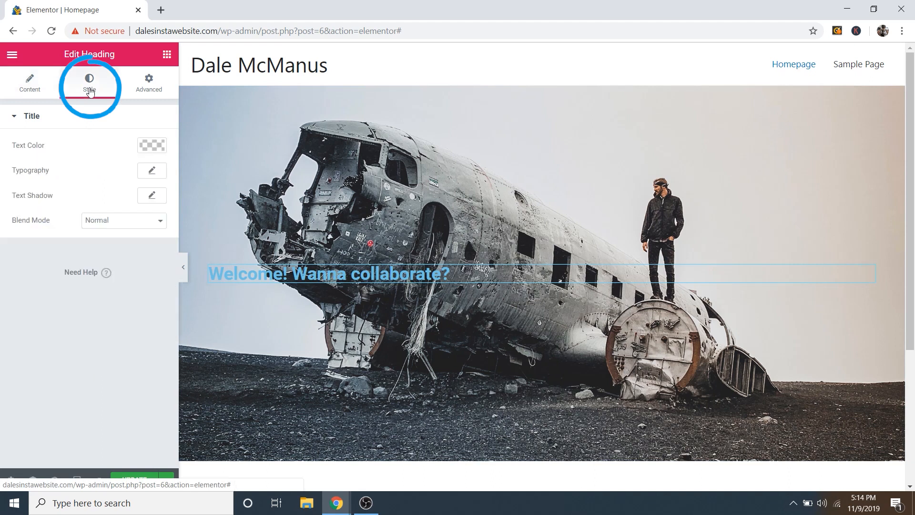
click(153, 146)
drag(108, 184, 2, 162)
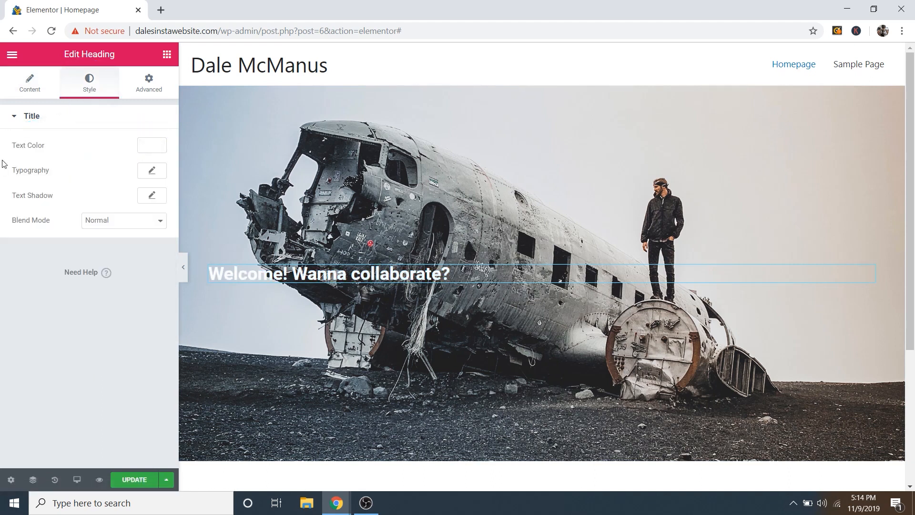
click(153, 172)
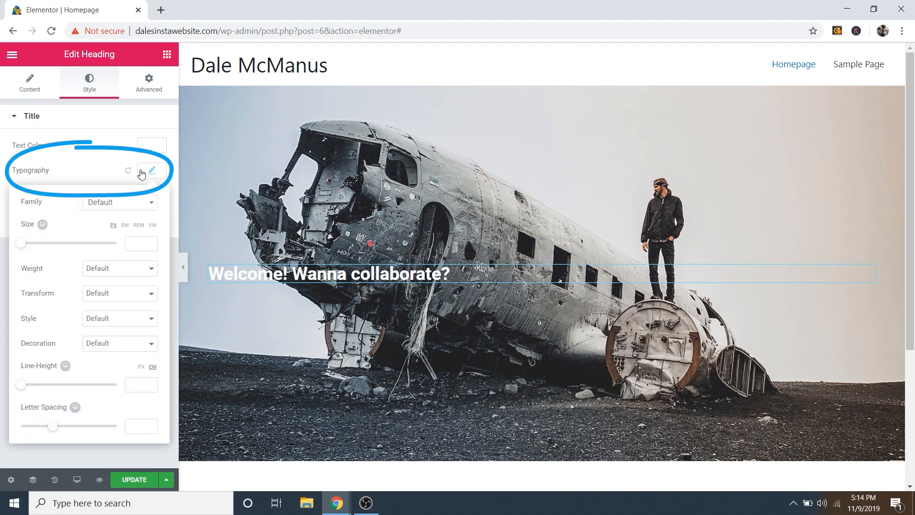
click(114, 205)
scroll(124, 256, down, 5)
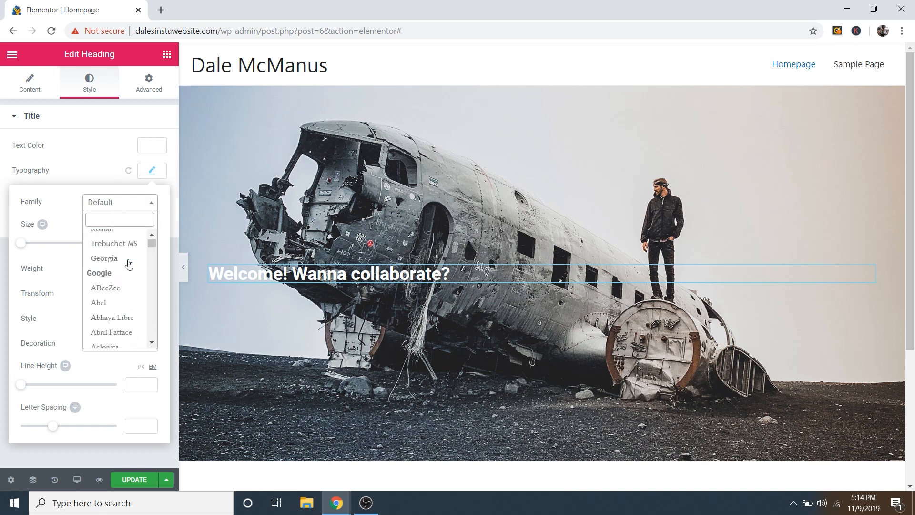
scroll(124, 255, down, 3)
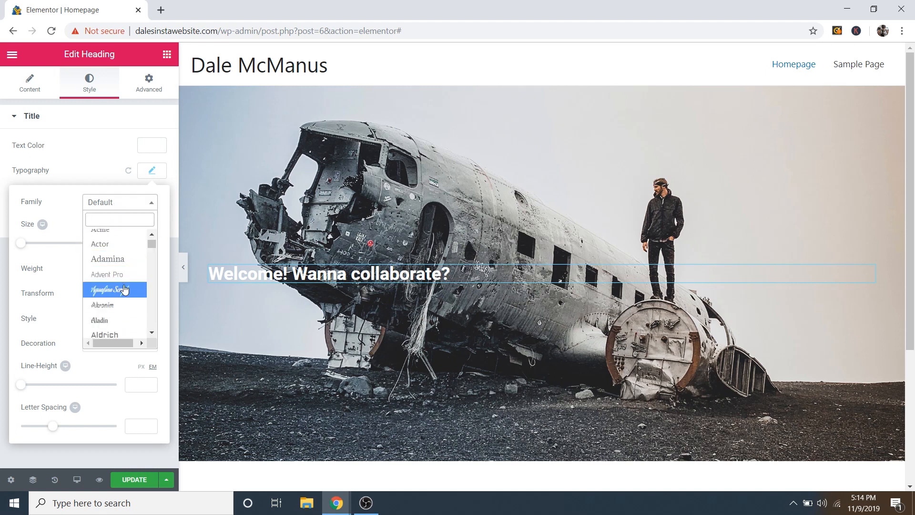
scroll(125, 289, down, 4)
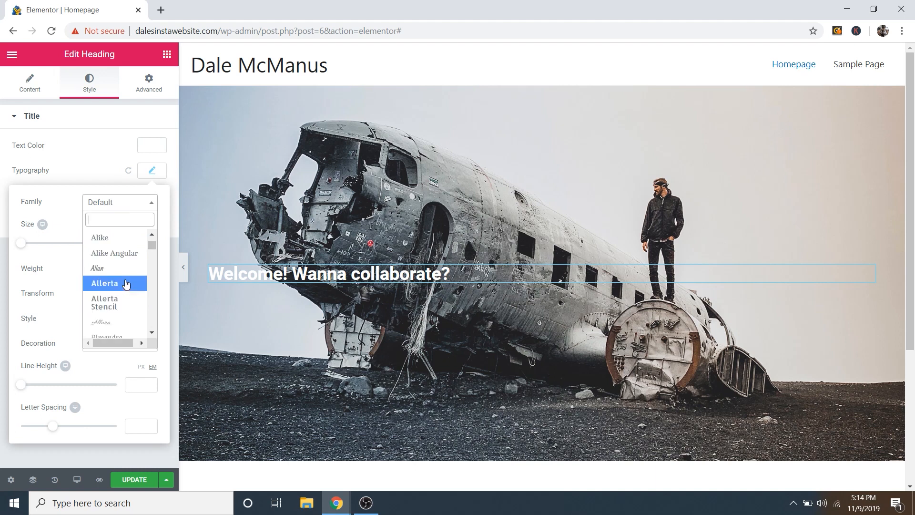
scroll(124, 265, down, 4)
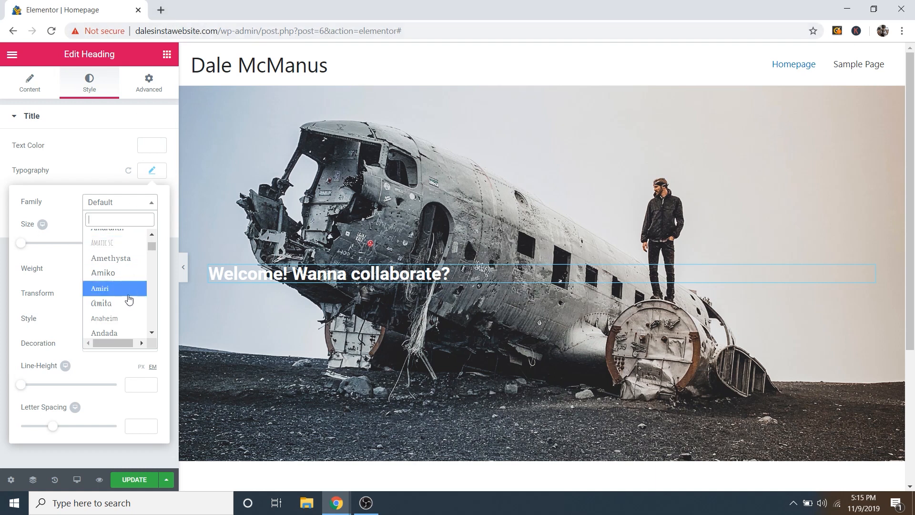
scroll(127, 288, up, 15)
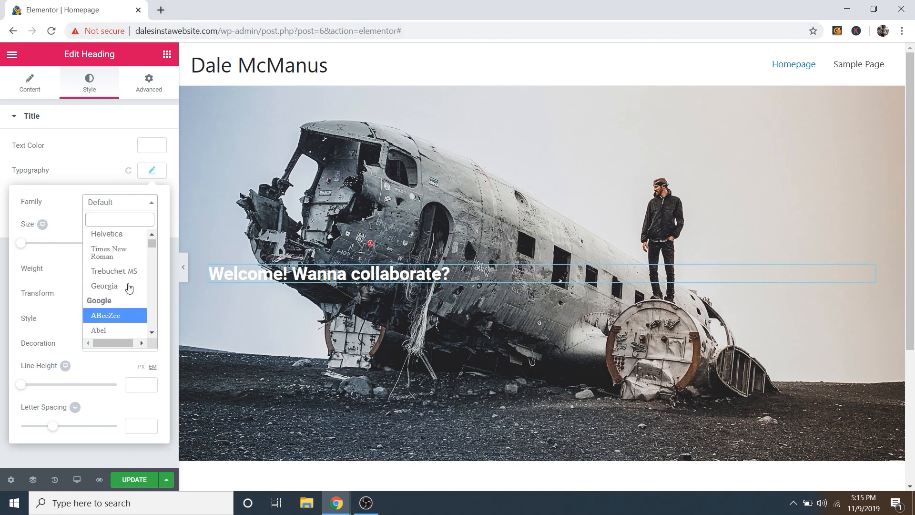
click(125, 202)
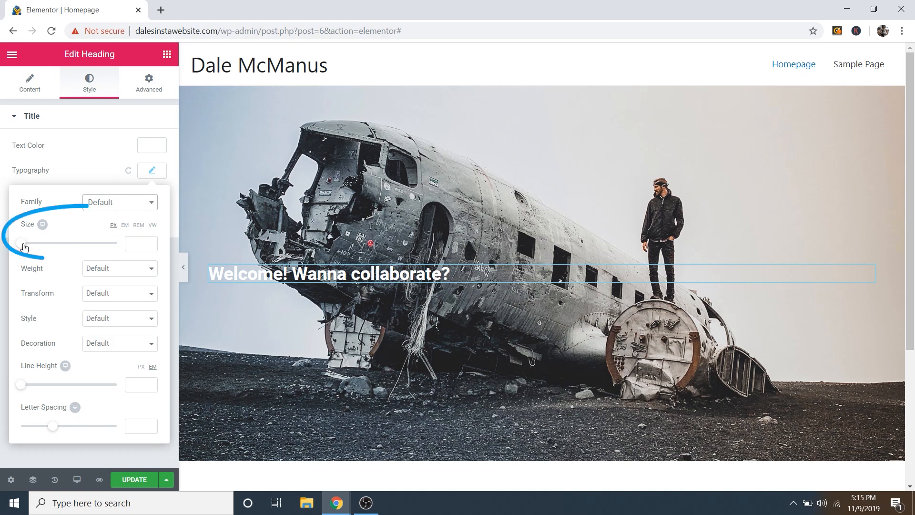
mouse_move(20, 243)
mouse_down()
mouse_move(64, 248)
mouse_move(33, 247)
mouse_move(54, 251)
mouse_move(47, 255)
mouse_up()
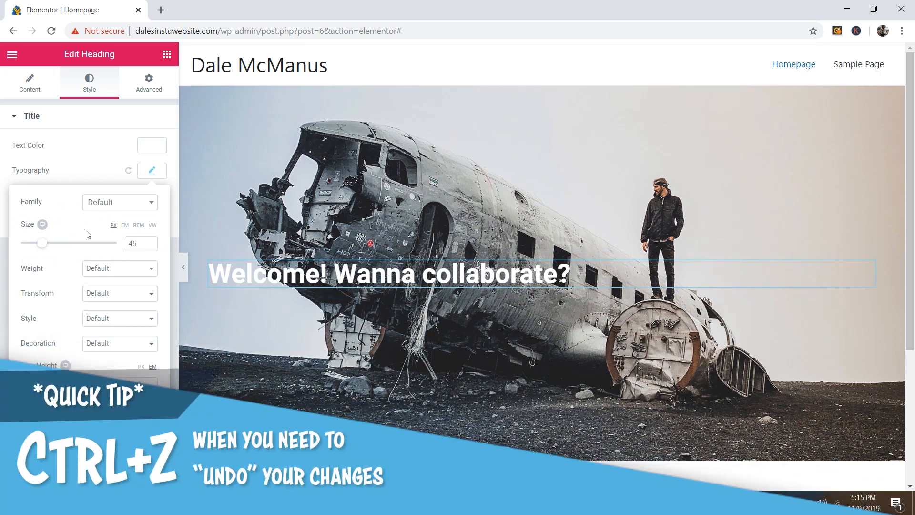
key(ctrl+z)
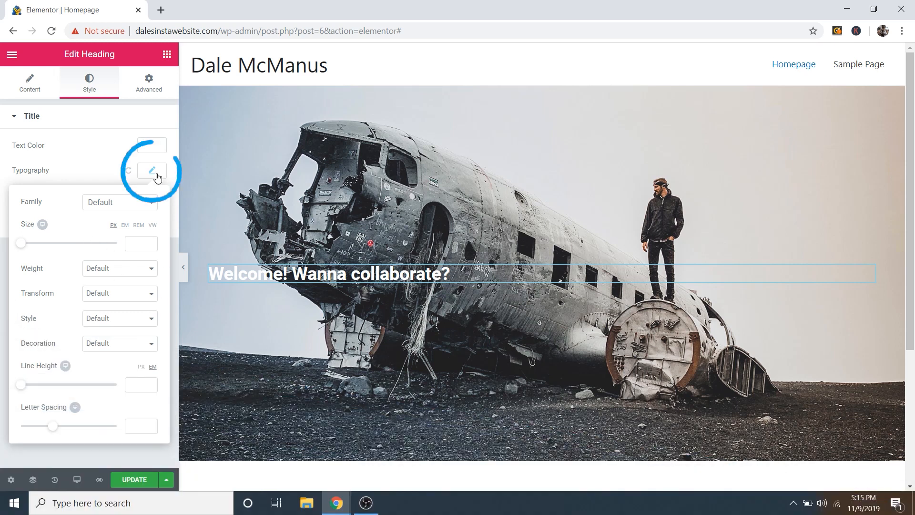
click(156, 174)
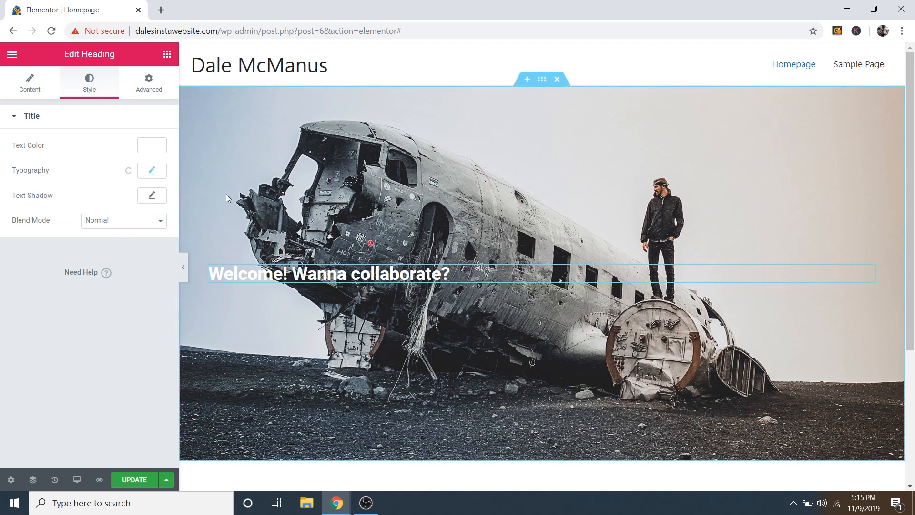
Step: Add a Button under the heading labelled 'Contact Me' with its # link removed
click(167, 56)
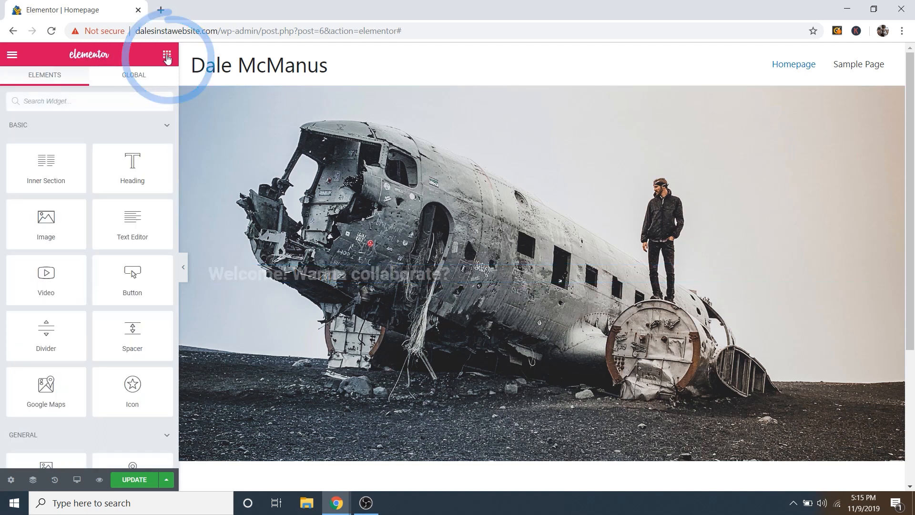
drag(126, 278, 267, 283)
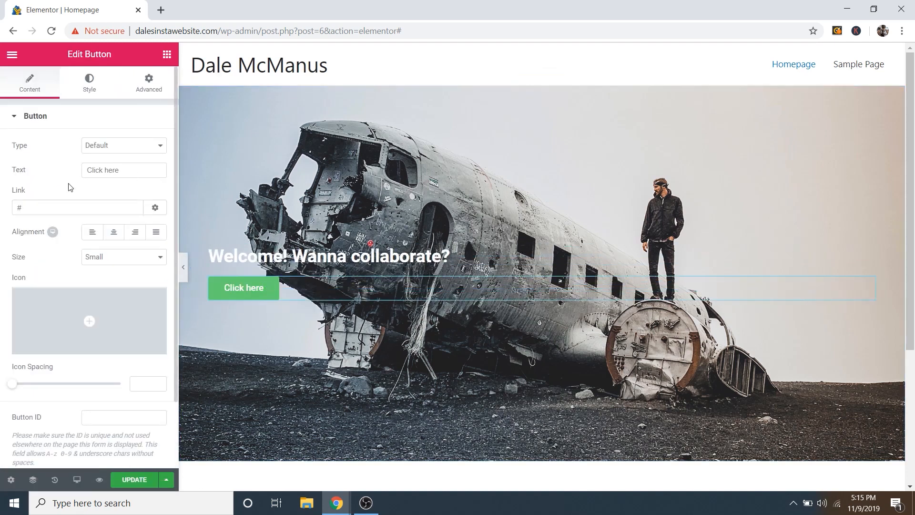
drag(123, 170, 89, 165)
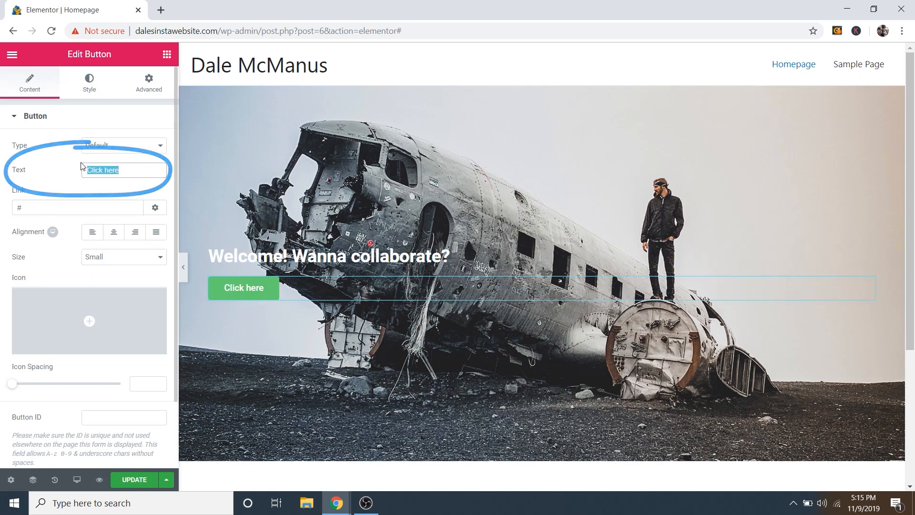
text(Contact Me)
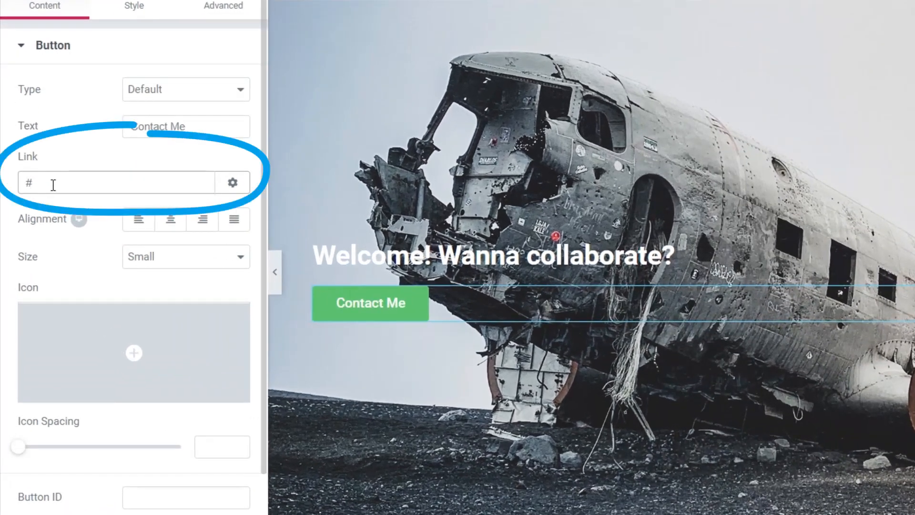
click(35, 209)
key(BackSpace)
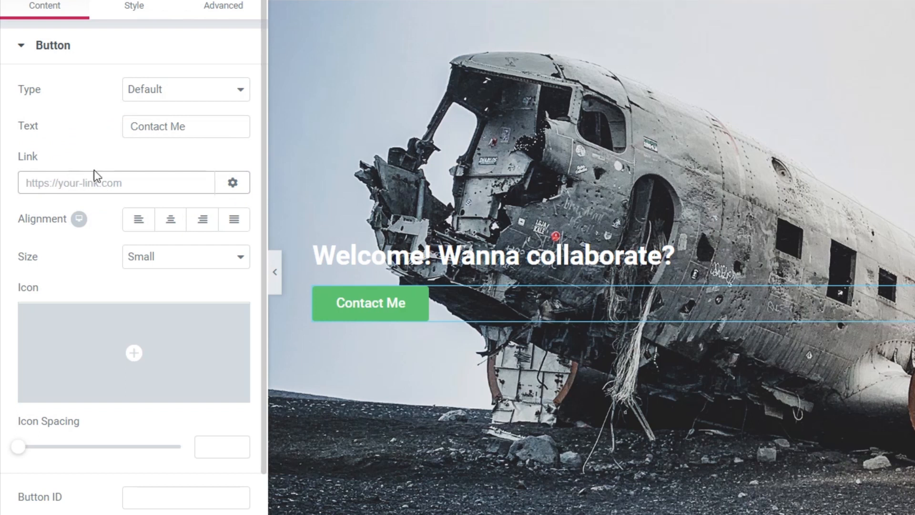
Step: Try Extra Large and other button sizes, then settle on Small
click(169, 268)
click(150, 327)
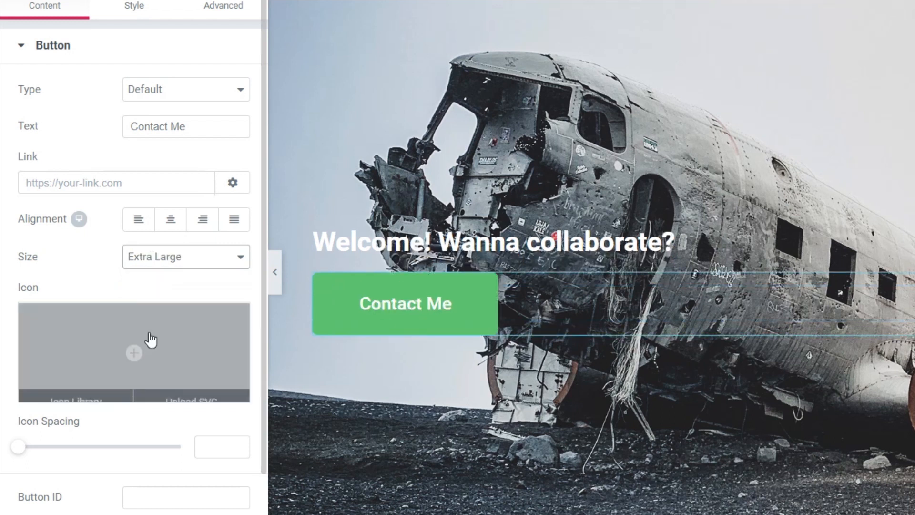
click(168, 265)
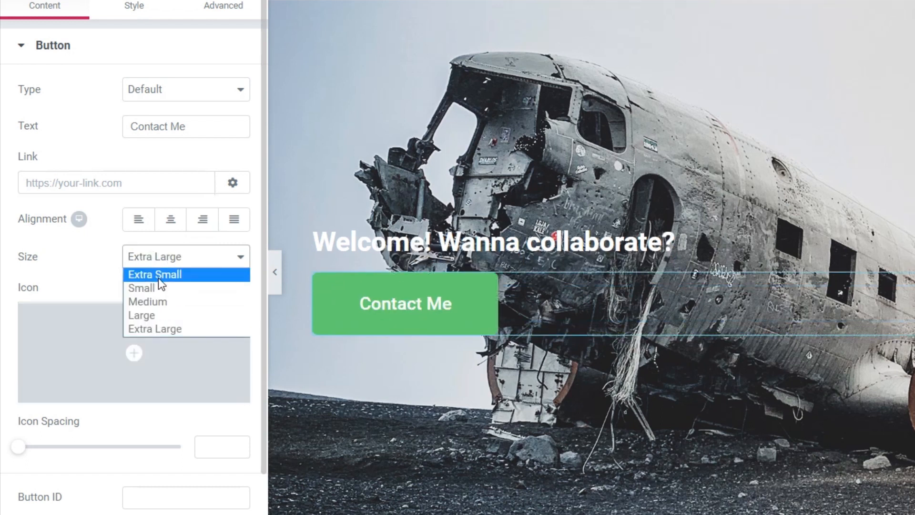
click(158, 279)
click(160, 258)
click(161, 289)
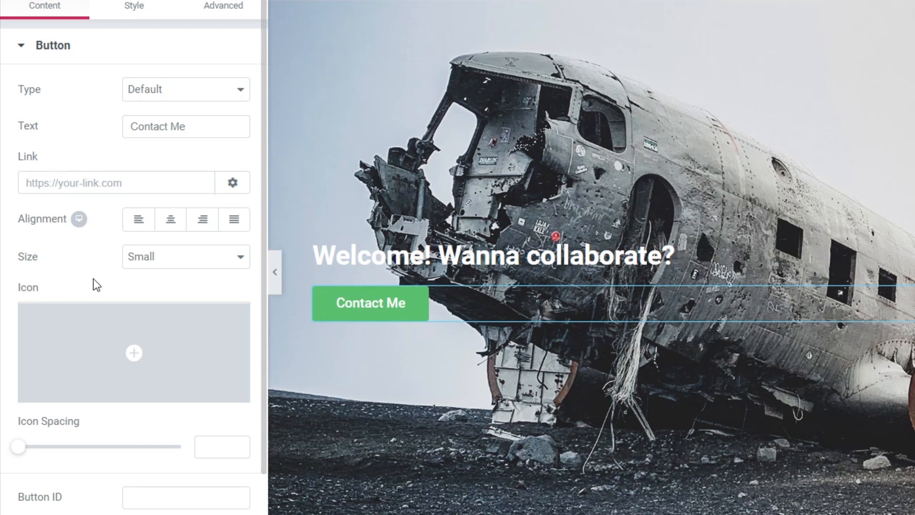
mouse_move(70, 370)
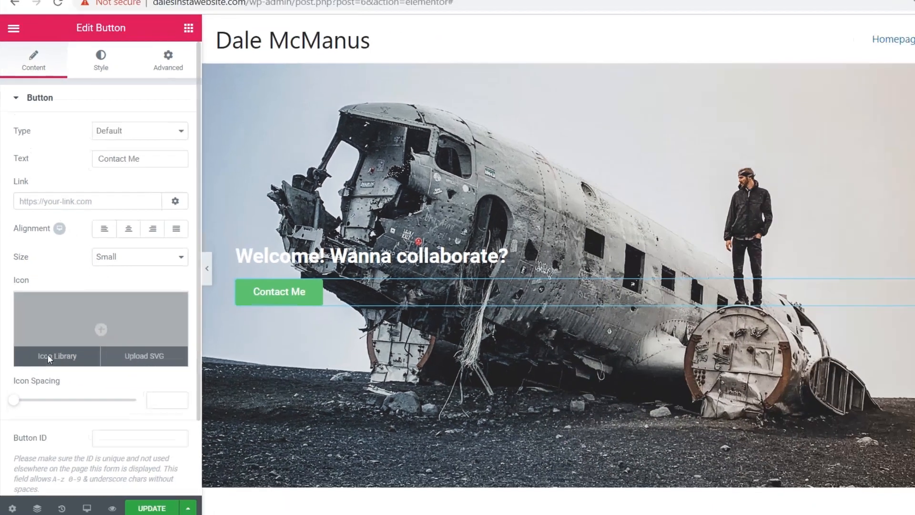
click(55, 395)
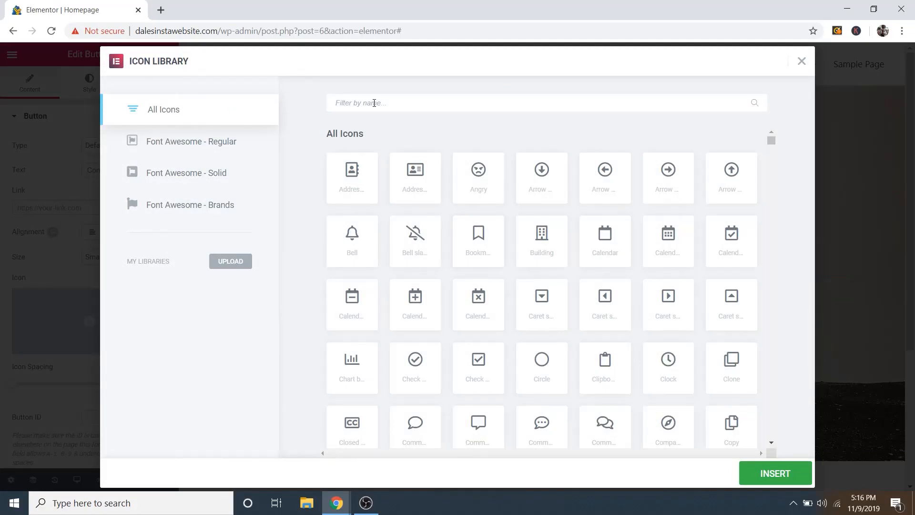
click(375, 103)
text(arrow)
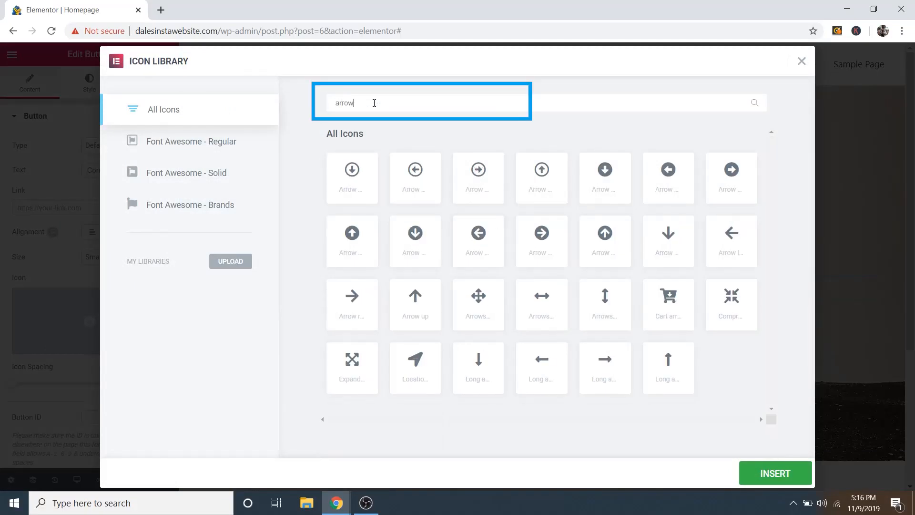
text( down)
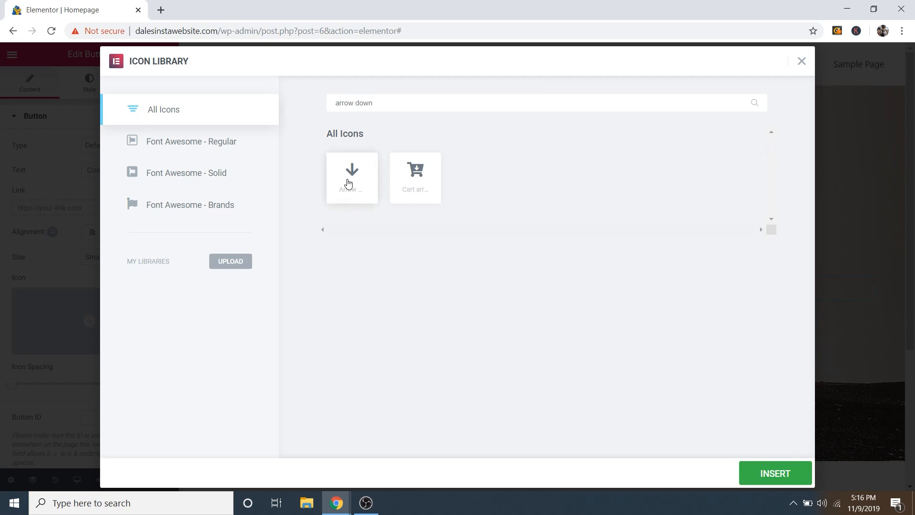
click(351, 184)
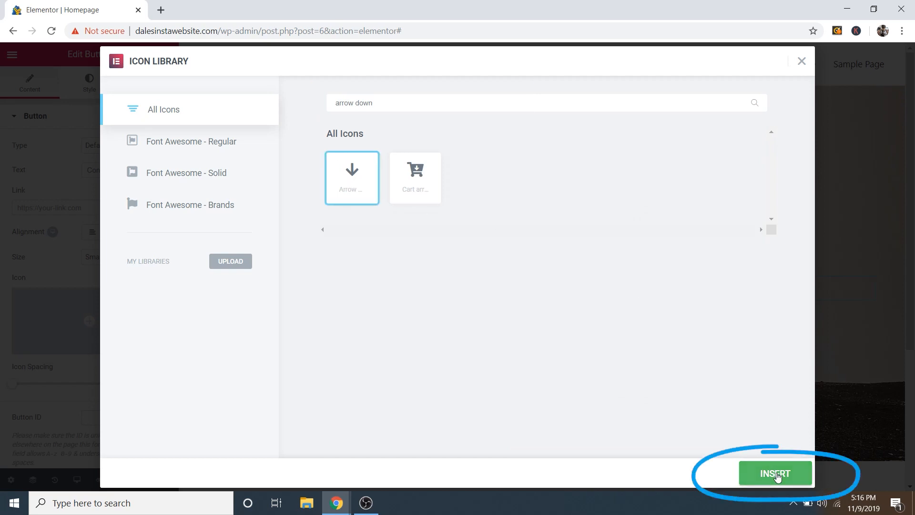
click(776, 474)
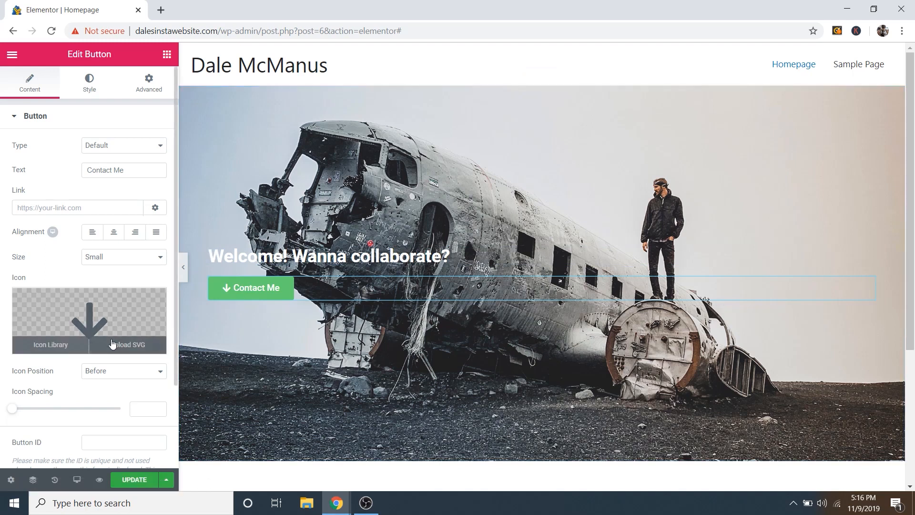
click(102, 374)
click(100, 392)
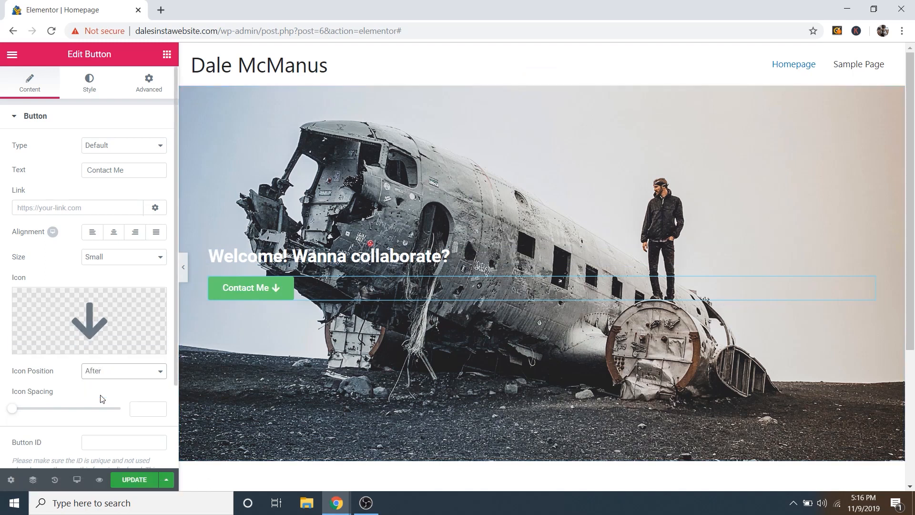
click(102, 376)
click(104, 382)
mouse_move(108, 336)
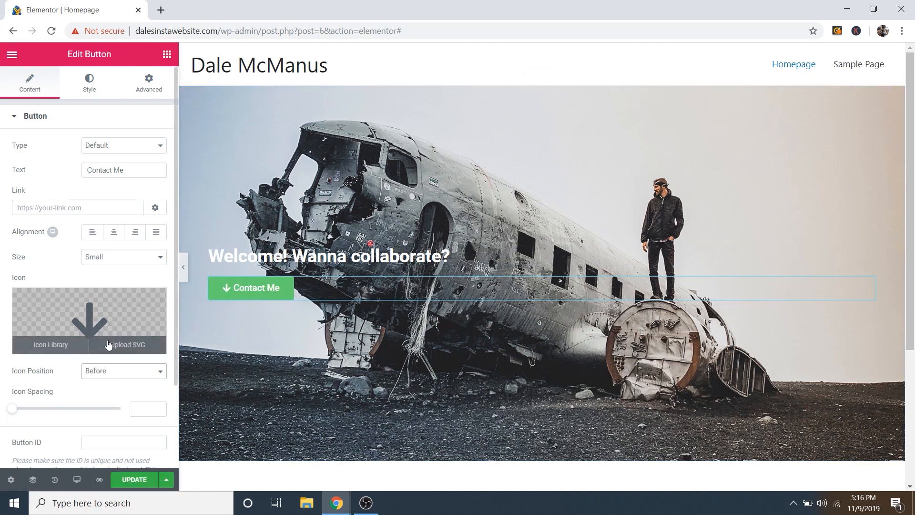
click(153, 301)
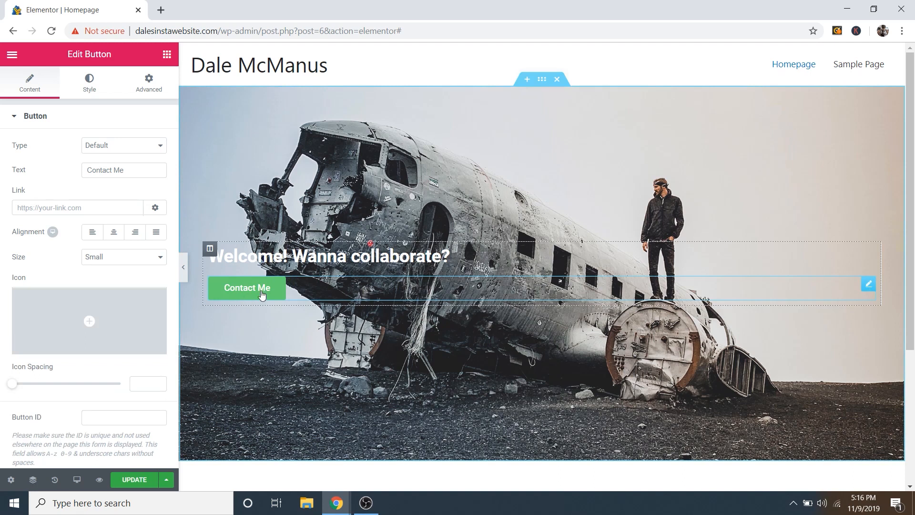
Step: Set the Contact Me button's normal background colour to near-black
click(93, 89)
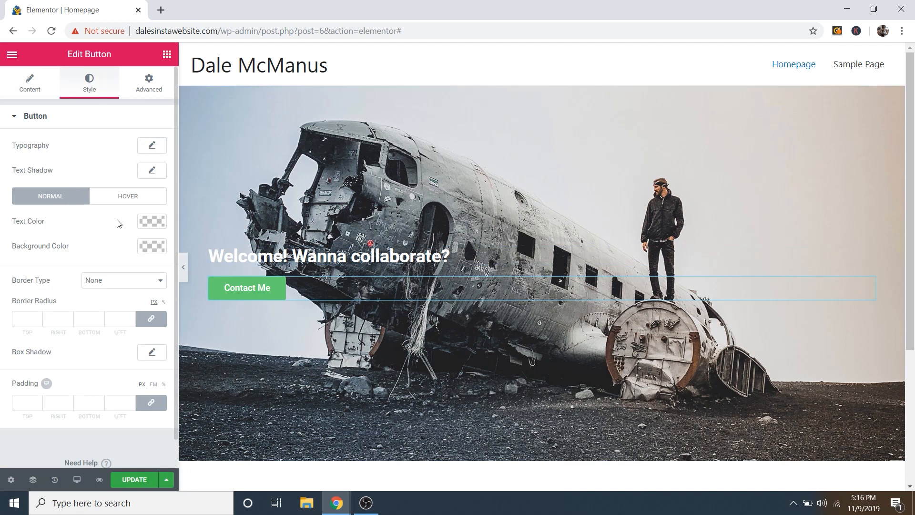
click(149, 248)
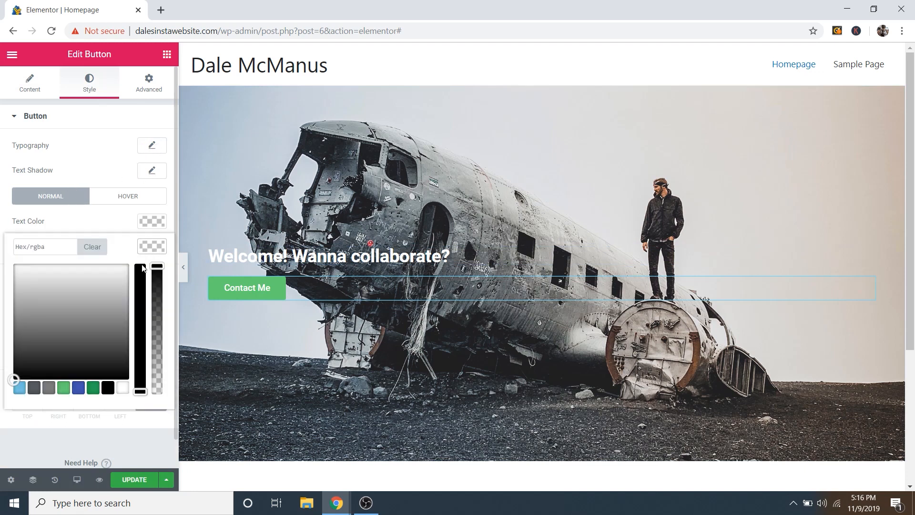
click(110, 374)
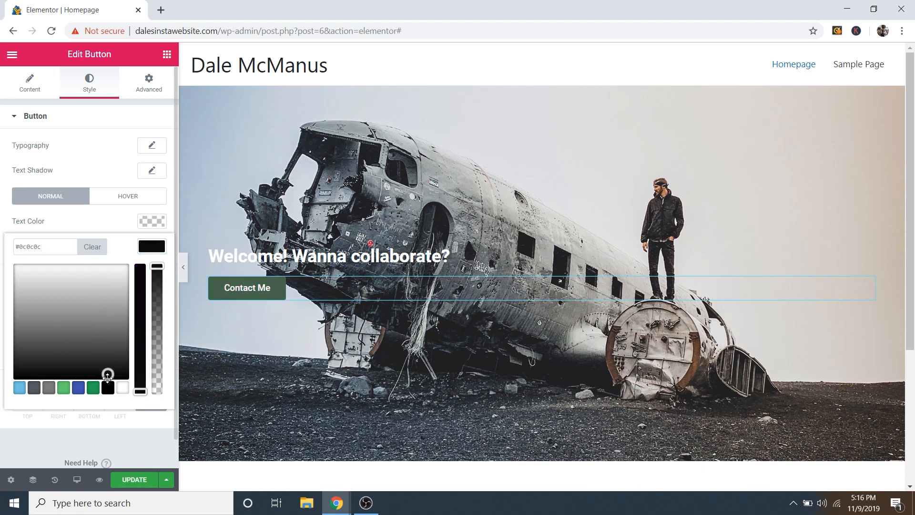
click(89, 374)
drag(90, 389, 116, 387)
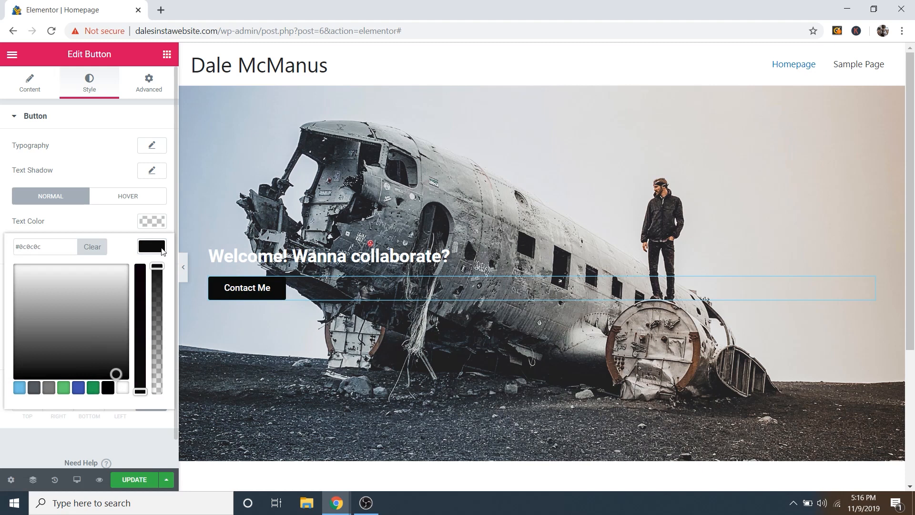
mouse_move(113, 292)
mouse_down()
mouse_move(94, 323)
mouse_move(125, 374)
mouse_up()
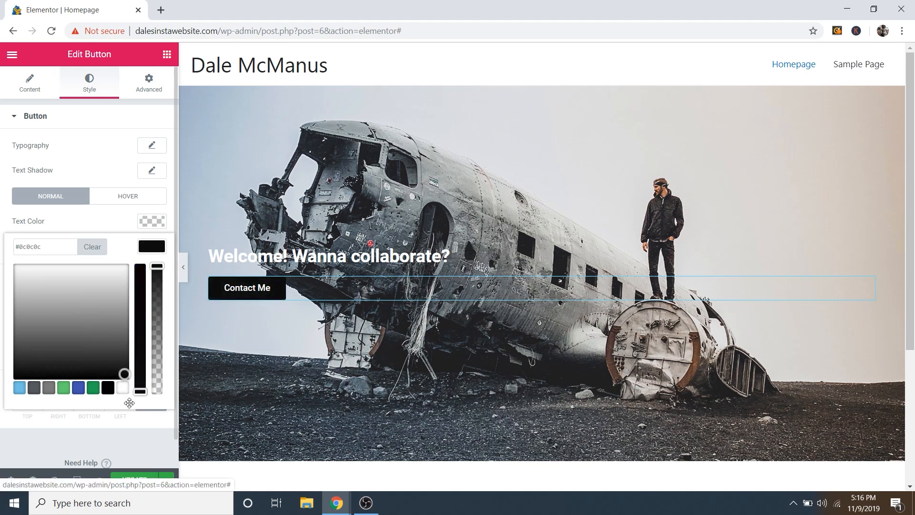
click(161, 247)
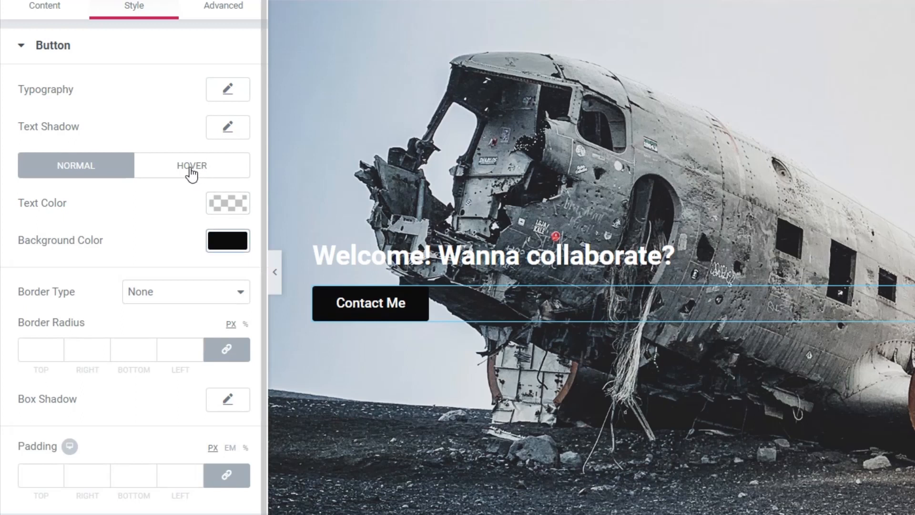
Step: Give the button a bright blue #04adef hover background colour
click(191, 172)
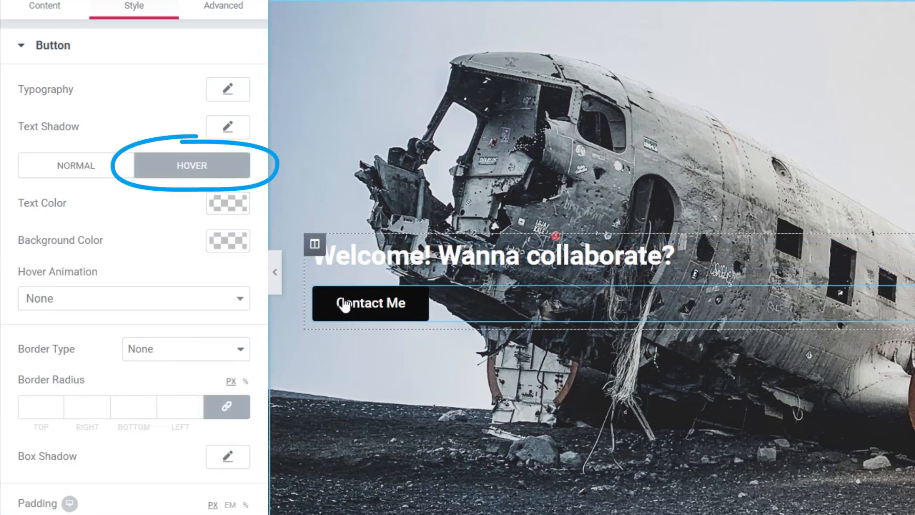
click(224, 240)
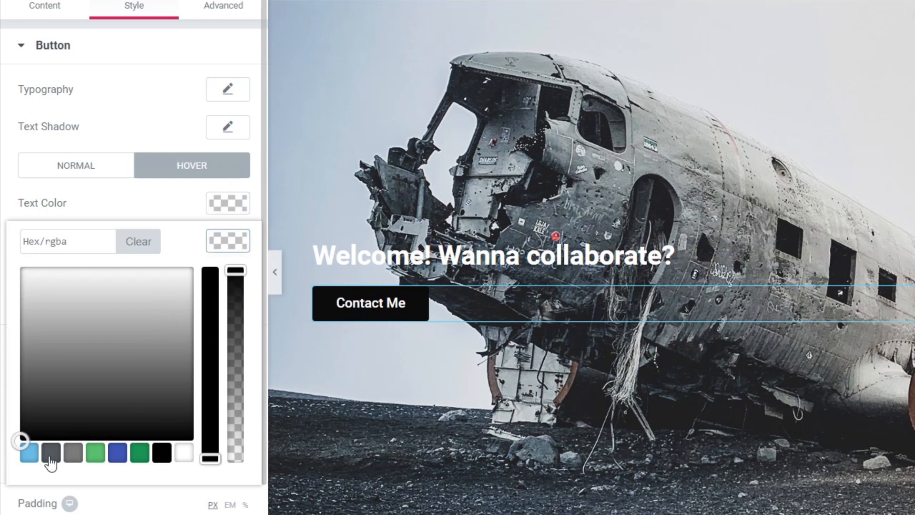
click(29, 452)
mouse_move(116, 286)
mouse_down()
mouse_move(127, 265)
mouse_move(115, 278)
mouse_up()
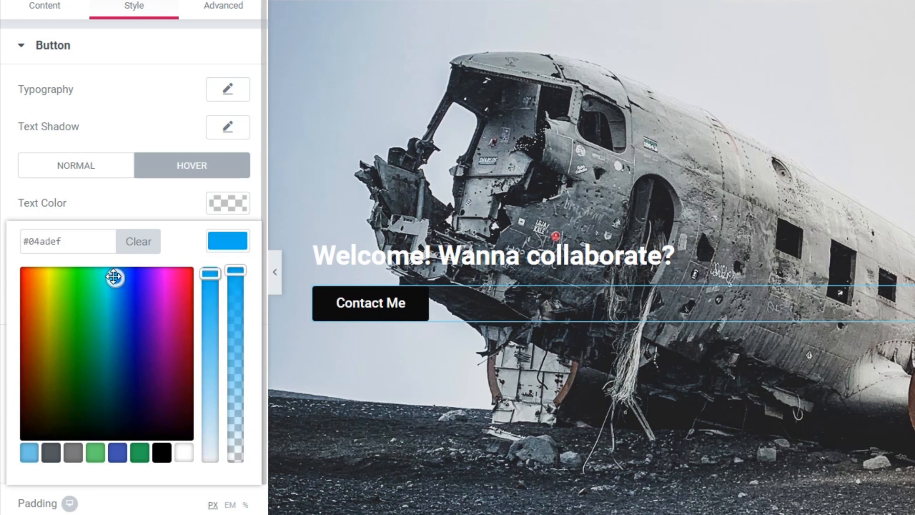
click(180, 208)
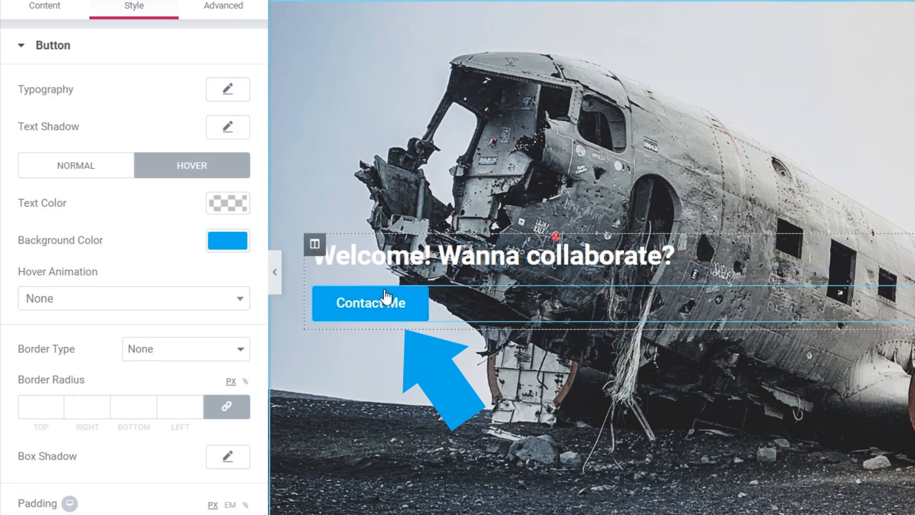
click(76, 175)
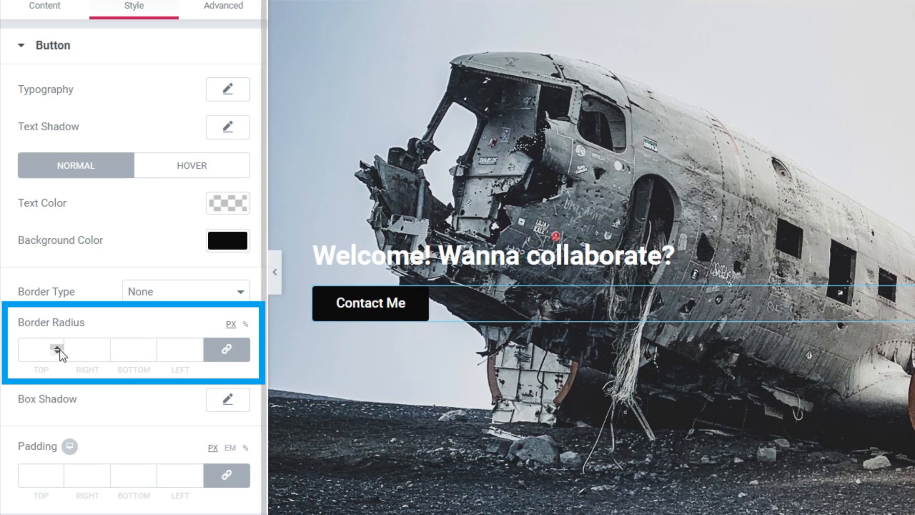
Step: Set the button's linked border radius to 49 px for a pill shape
drag(58, 347, 60, 348)
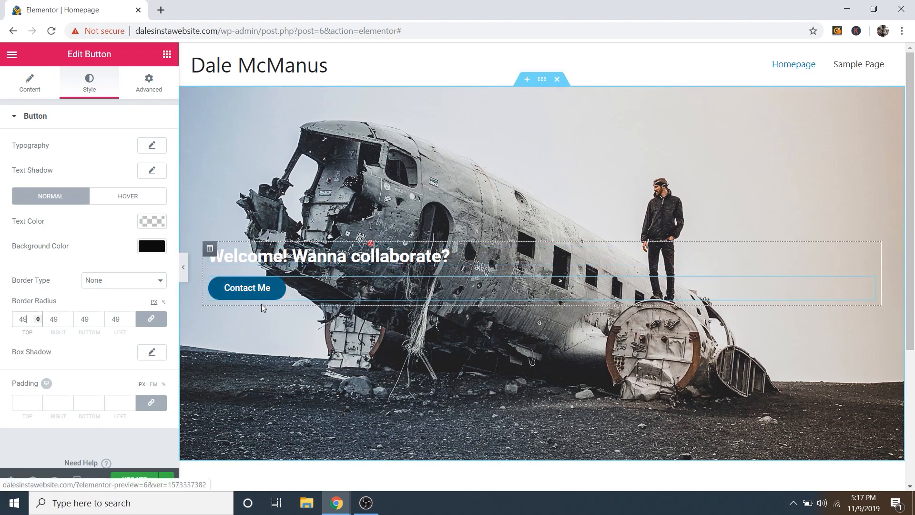
click(146, 94)
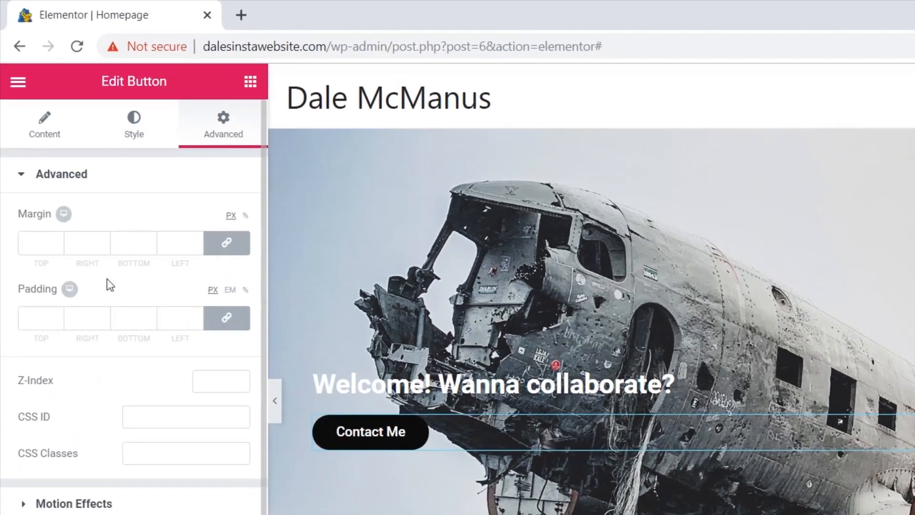
drag(56, 316, 56, 315)
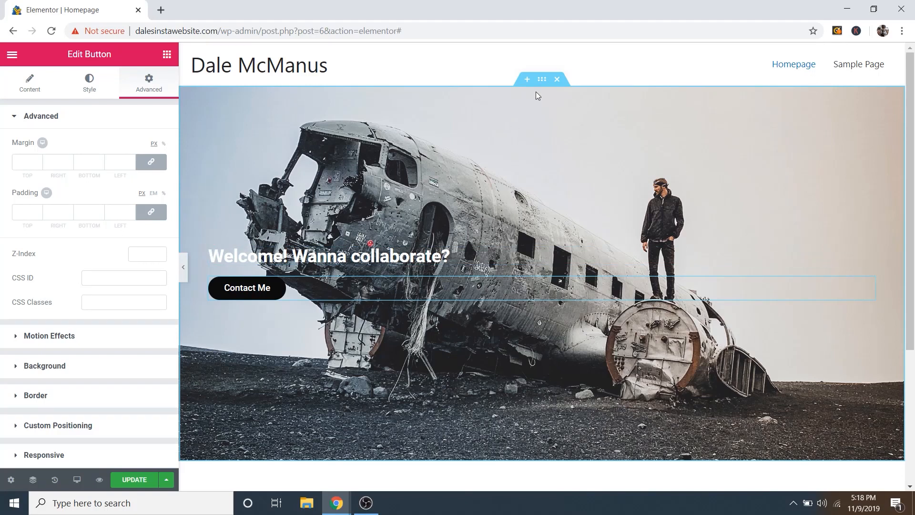
Step: Select the hero section and open its Background Overlay style settings
click(542, 81)
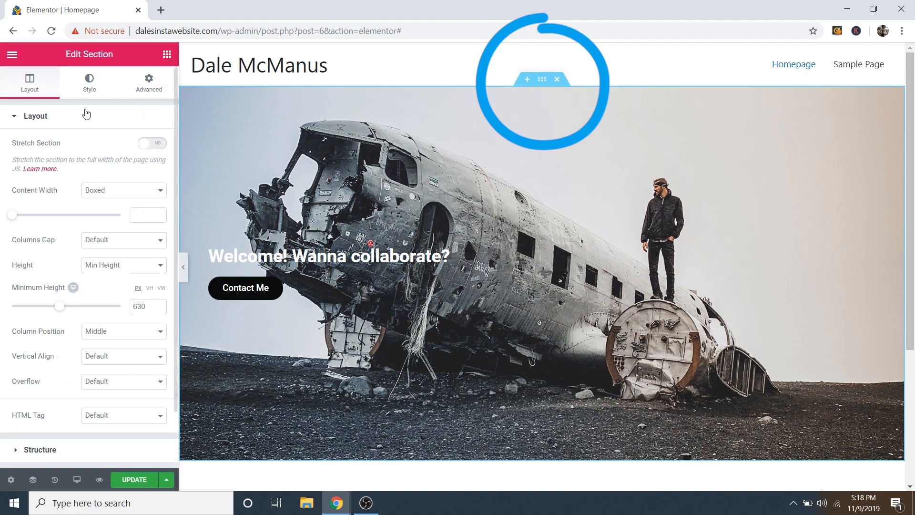
click(84, 88)
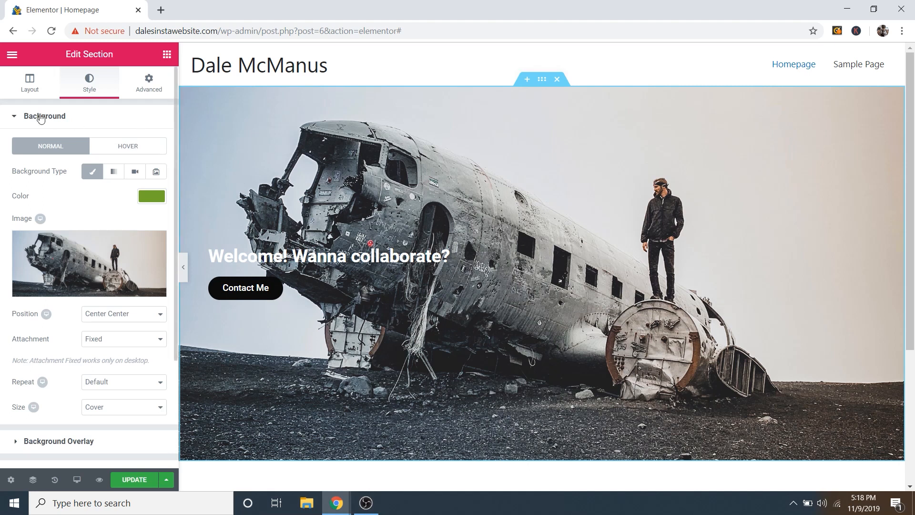
click(56, 123)
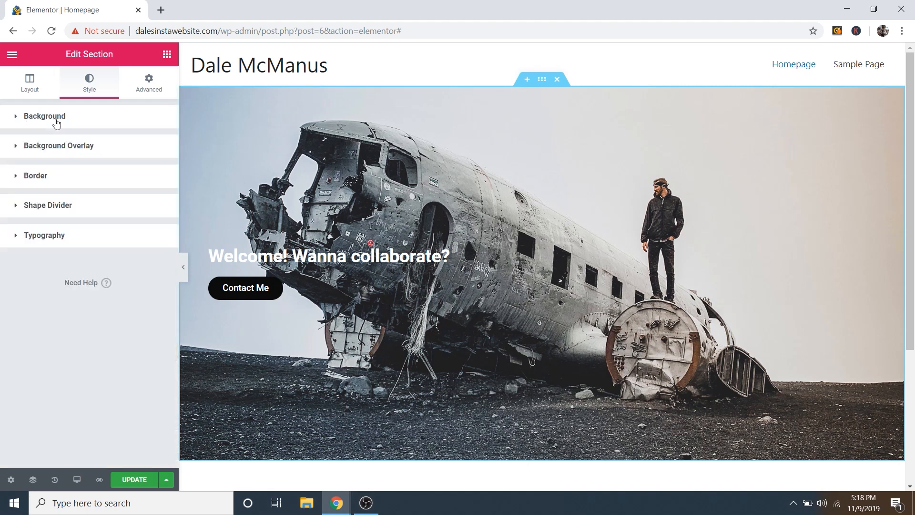
click(69, 147)
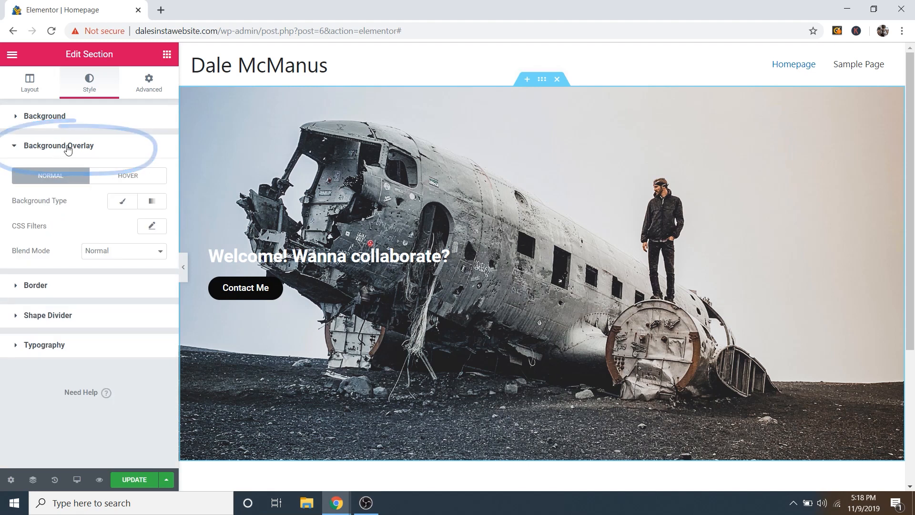
Step: Apply a classic black (#000000) overlay, then switch the overlay type to Gradient
click(123, 204)
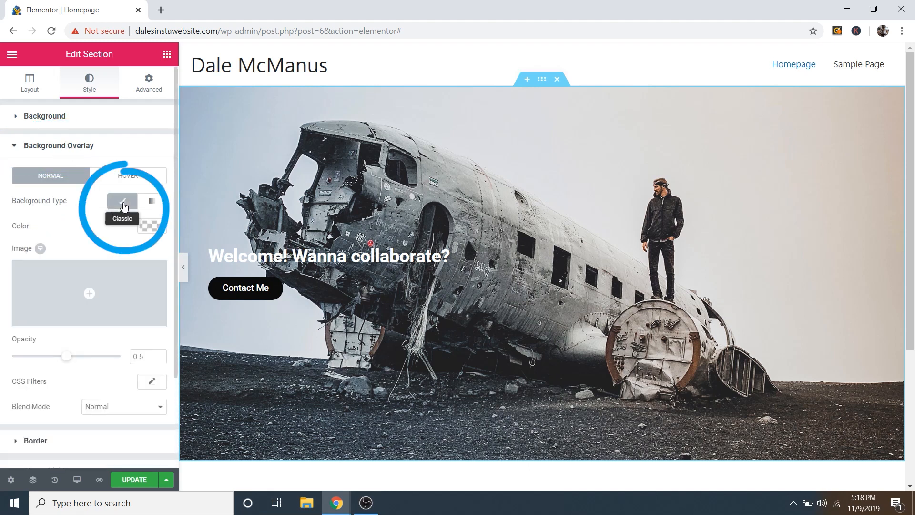
click(152, 227)
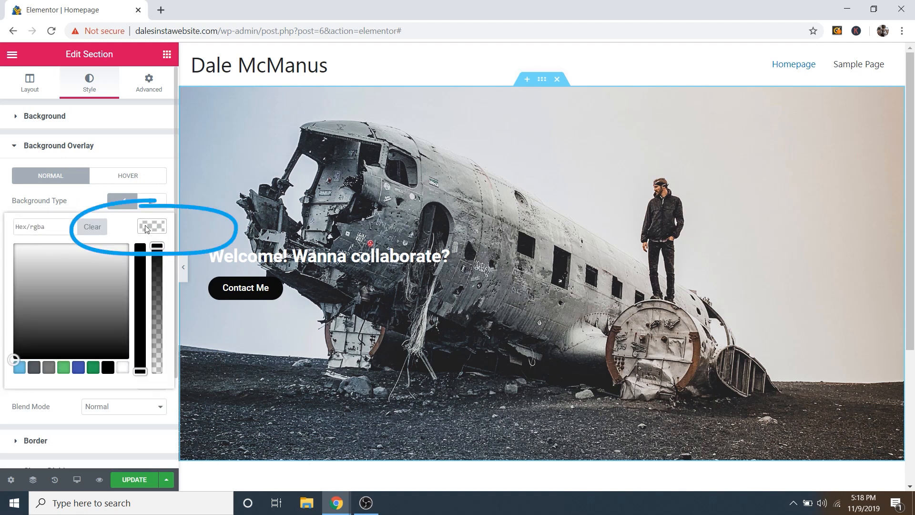
click(140, 247)
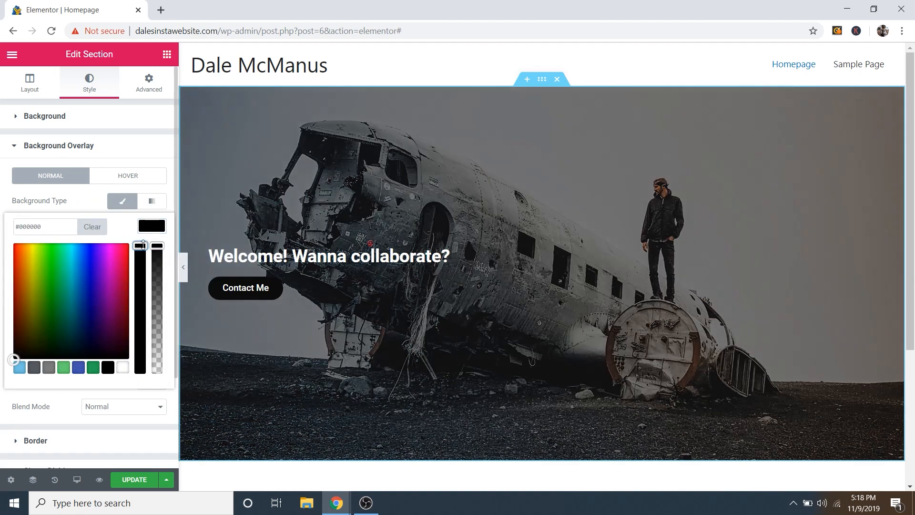
click(152, 227)
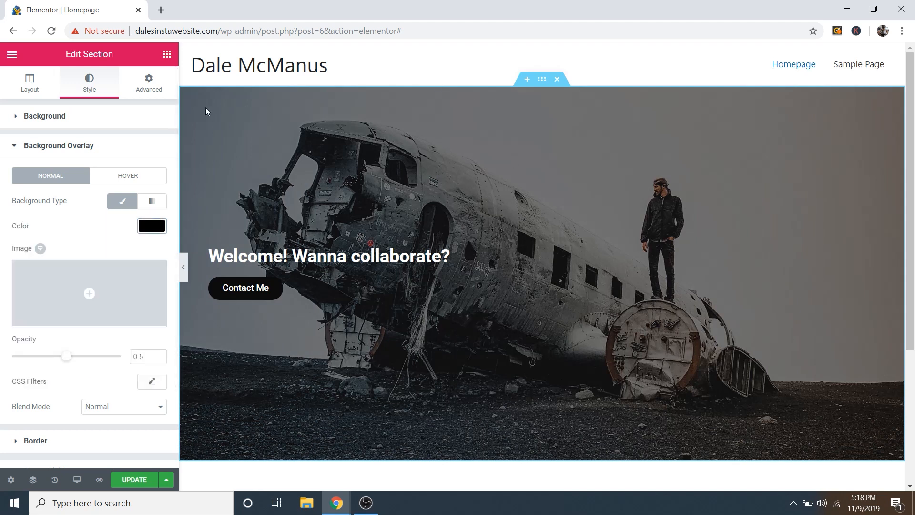
click(151, 204)
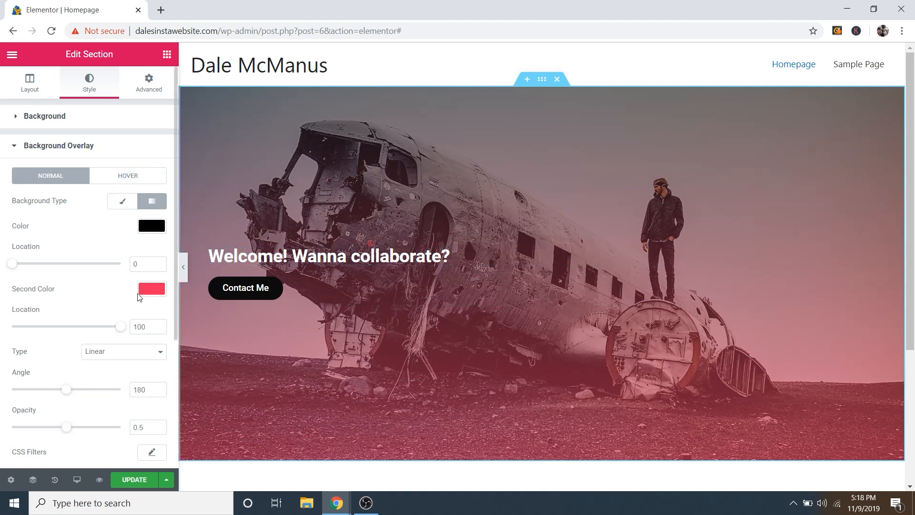
Step: Make the gradient's second colour fully transparent (alpha 0)
click(150, 291)
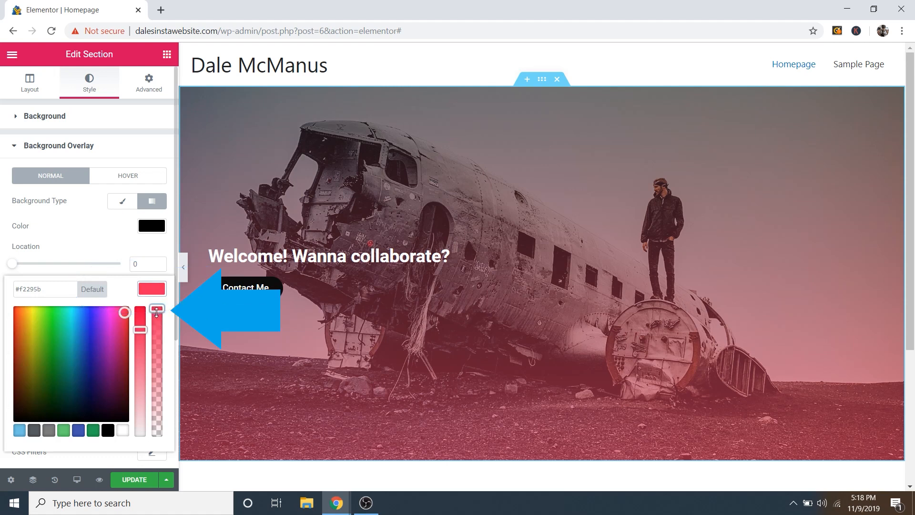
drag(156, 312, 159, 446)
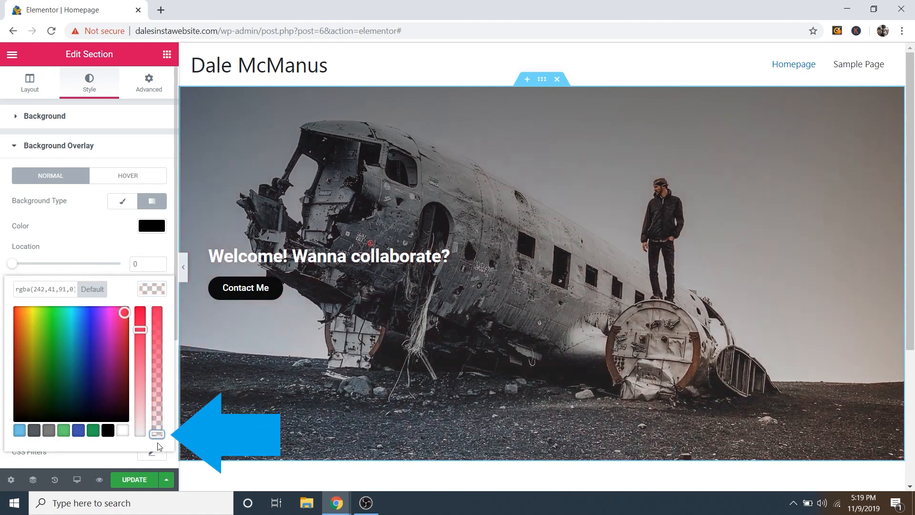
click(156, 289)
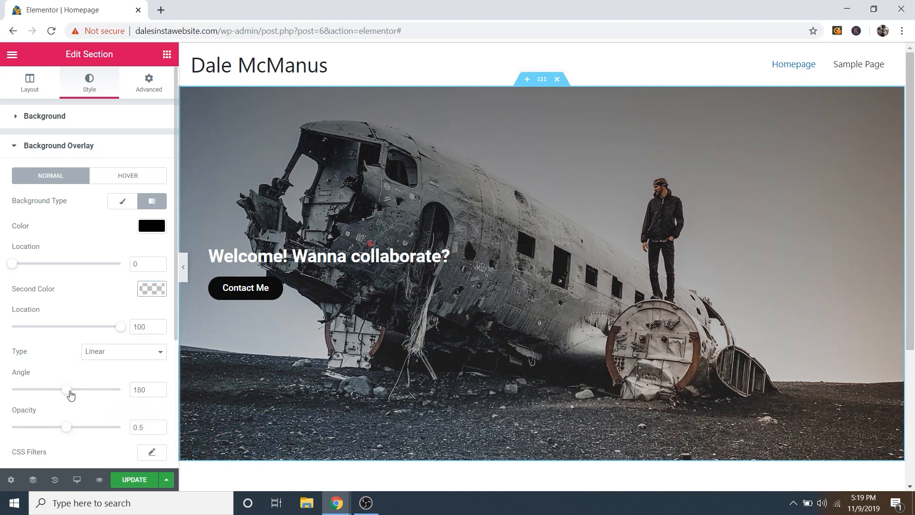
Step: Set the gradient angle to 90°, adjust both locations, and raise overlay opacity to 0.77
mouse_move(65, 390)
mouse_down()
mouse_move(78, 391)
mouse_move(37, 392)
mouse_up()
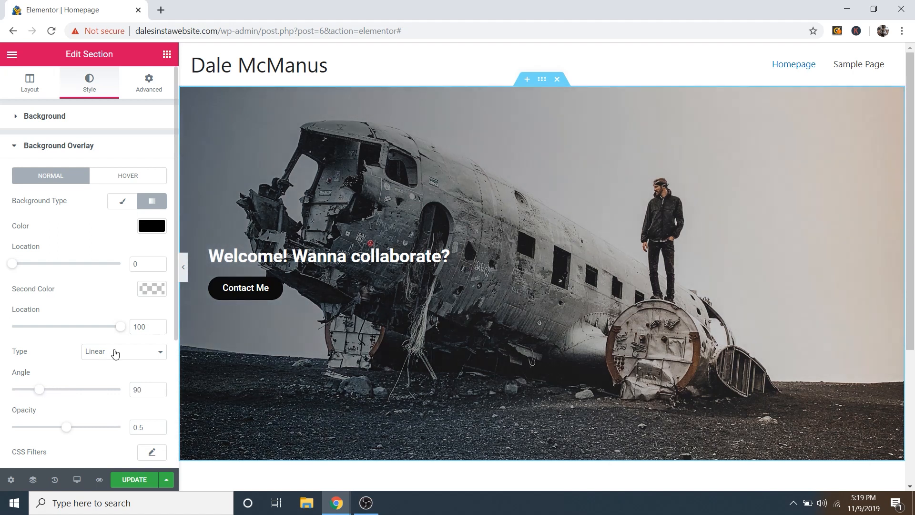
mouse_move(120, 327)
mouse_down()
mouse_move(39, 328)
mouse_move(120, 327)
mouse_up()
mouse_move(12, 269)
mouse_down()
mouse_move(46, 275)
mouse_move(15, 287)
mouse_up()
drag(71, 433, 106, 432)
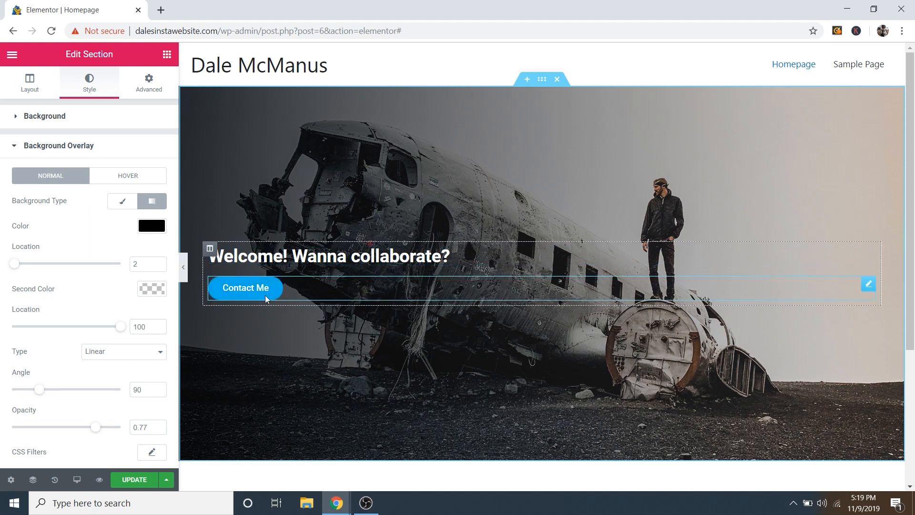
scroll(542, 172, down, 1)
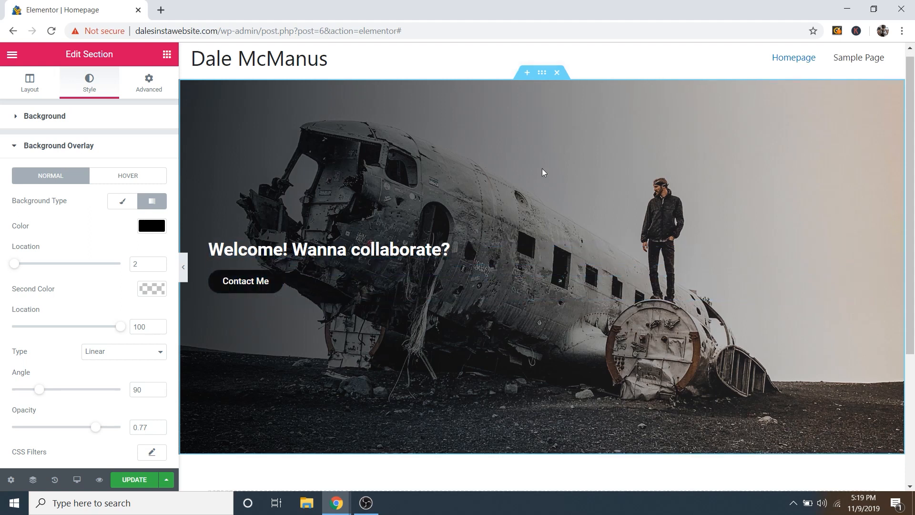
scroll(544, 171, down, 3)
scroll(536, 250, up, 3)
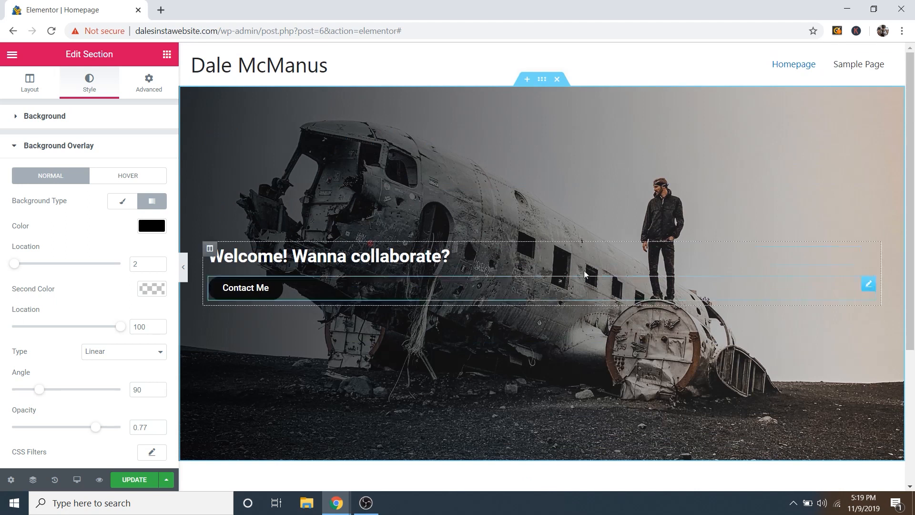
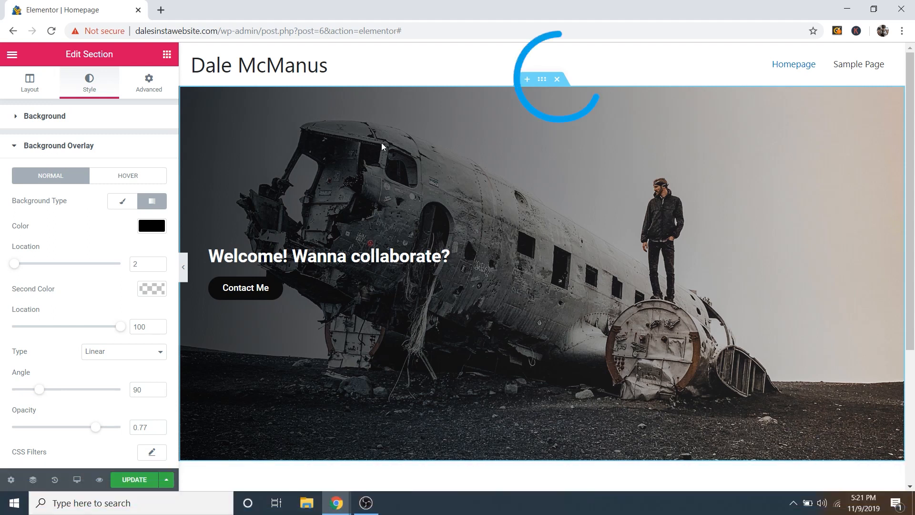
Step: Remove the plane hero section with the 'Welcome! Wanna collaborate?' heading from the Homepage
click(562, 82)
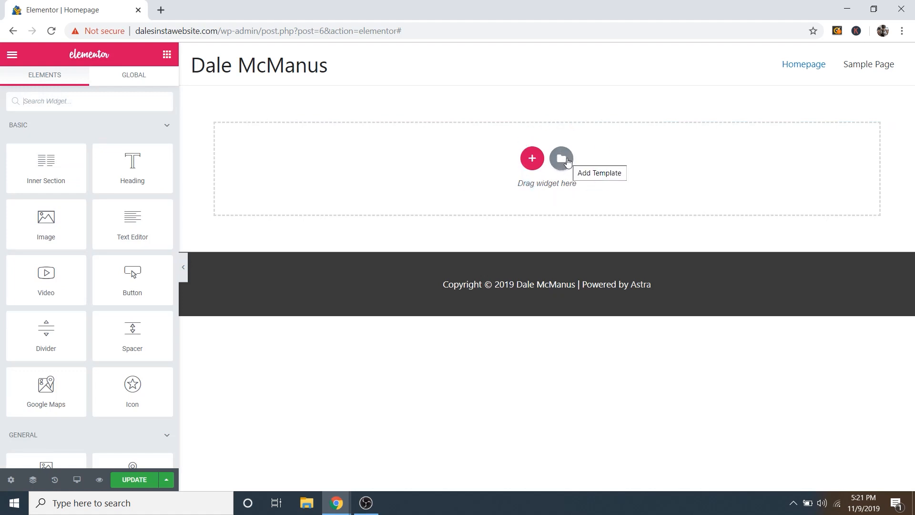
Step: Import the CPW Instagram Website Template file from the Desktop and insert it from My Templates
click(568, 158)
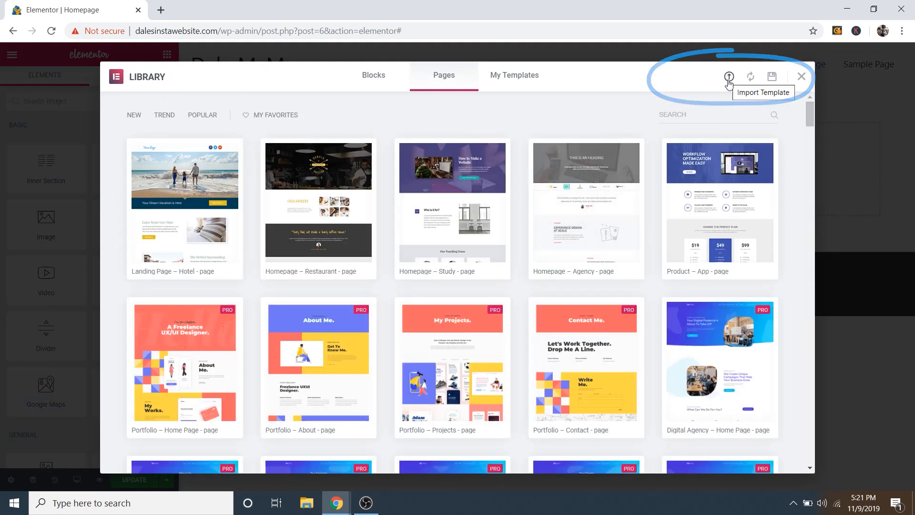
click(730, 77)
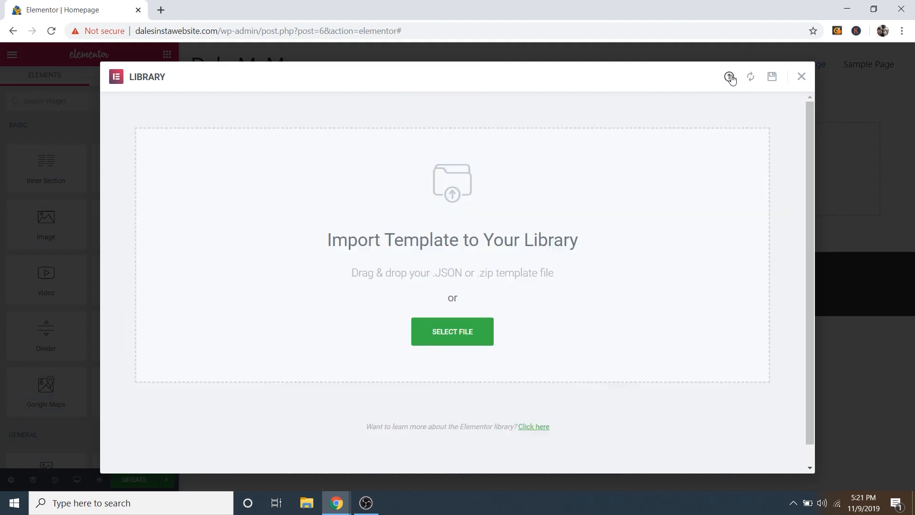
click(456, 334)
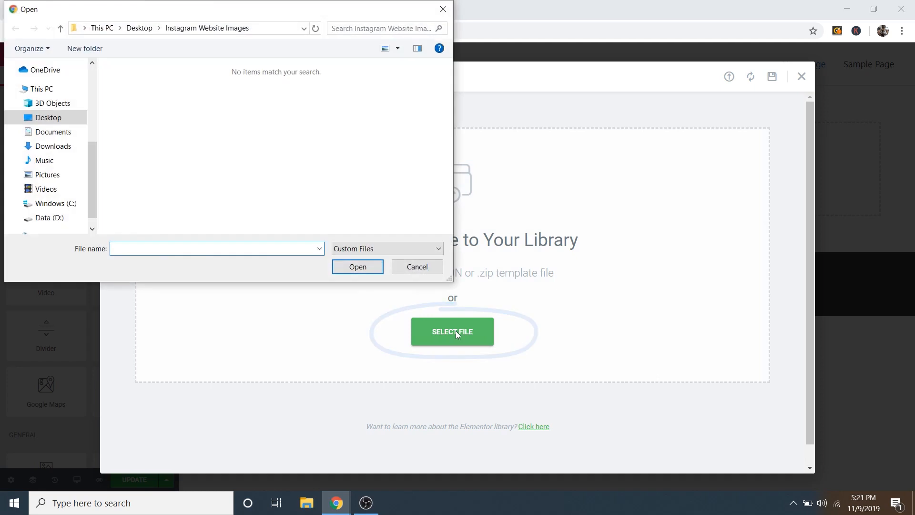
click(147, 30)
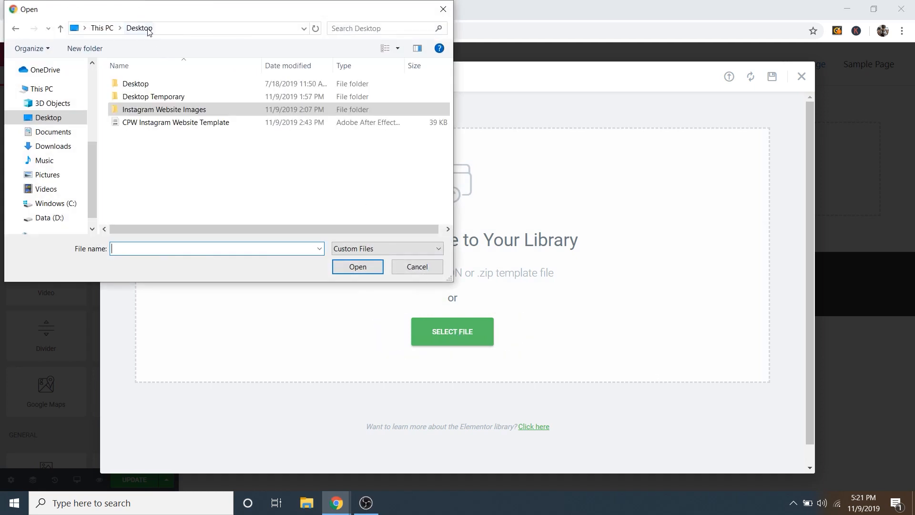
click(152, 124)
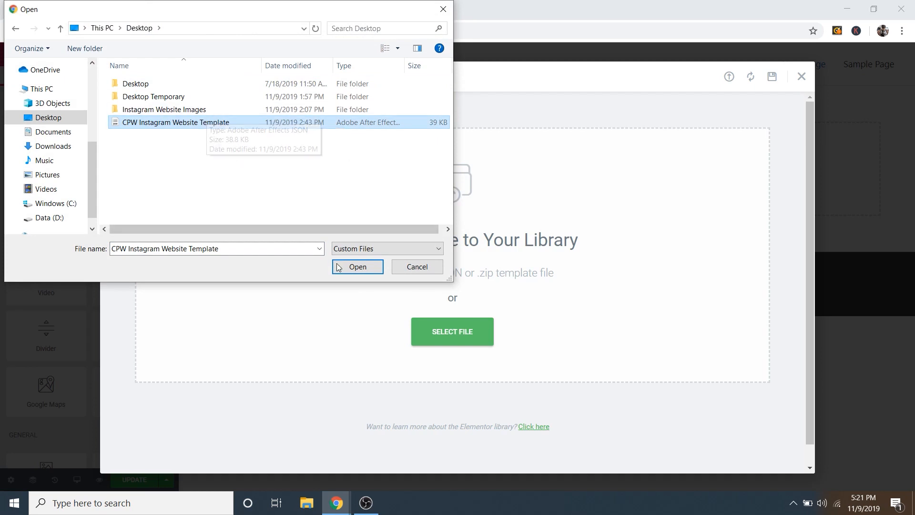
click(357, 267)
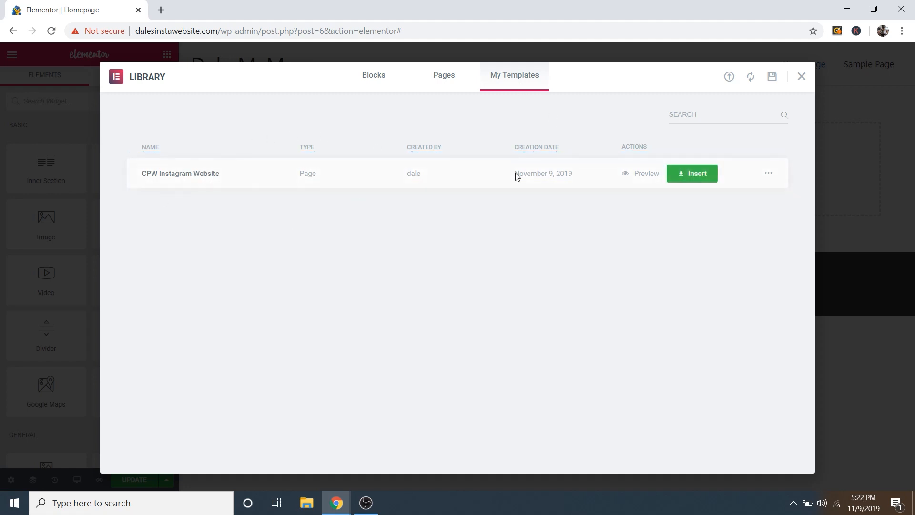
click(699, 177)
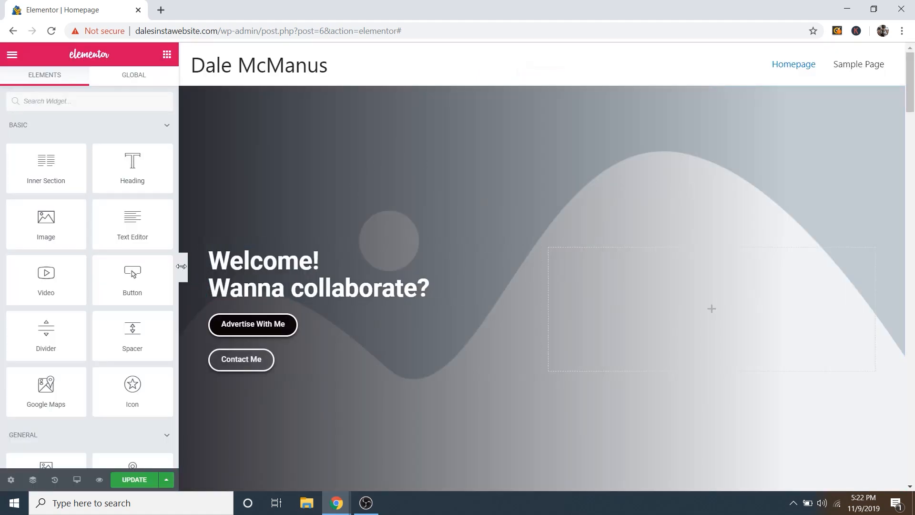
click(184, 268)
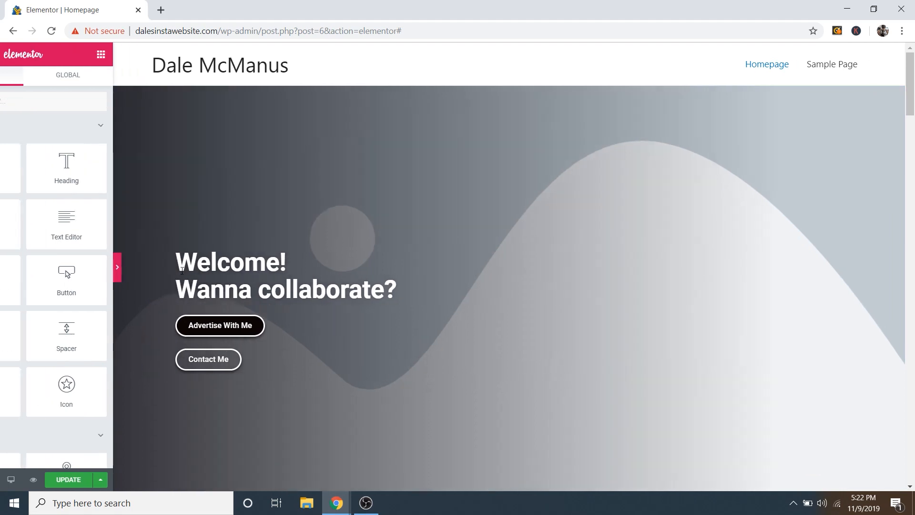
scroll(508, 281, down, 3)
scroll(508, 282, down, 20)
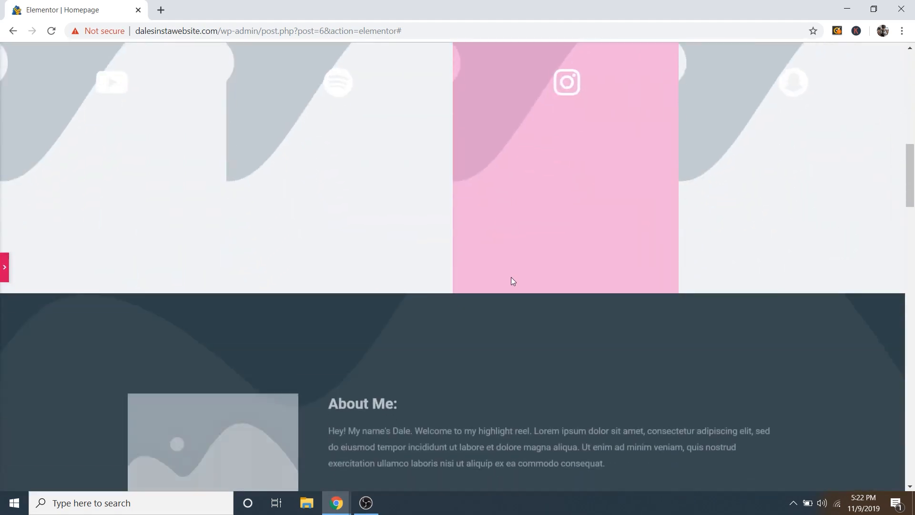
scroll(567, 324, down, 14)
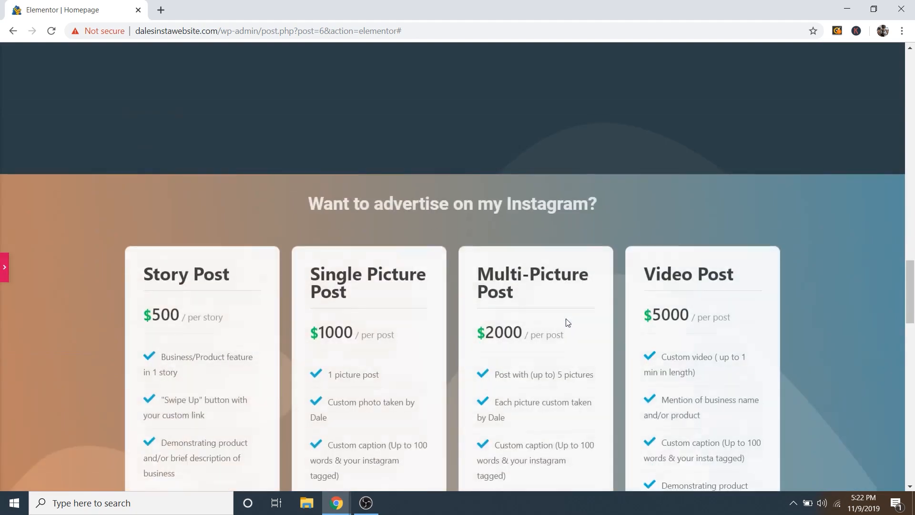
scroll(569, 318, down, 15)
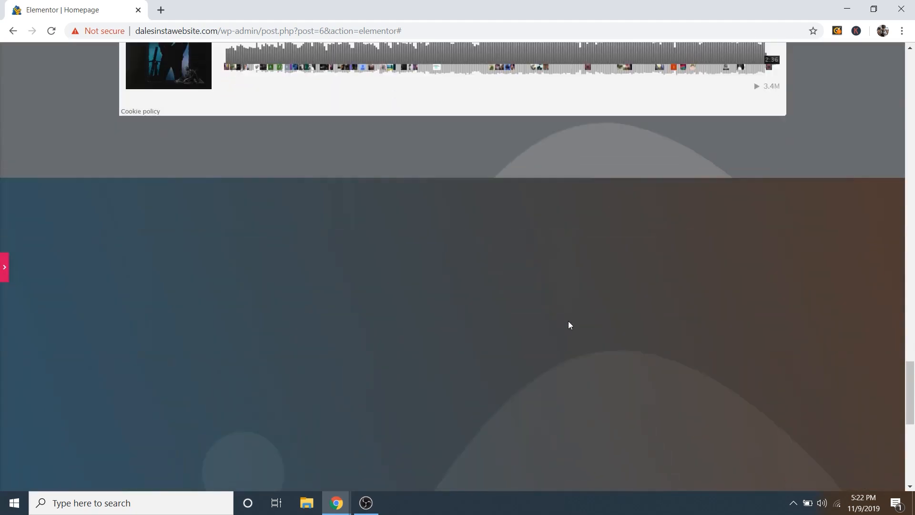
scroll(570, 331, up, 20)
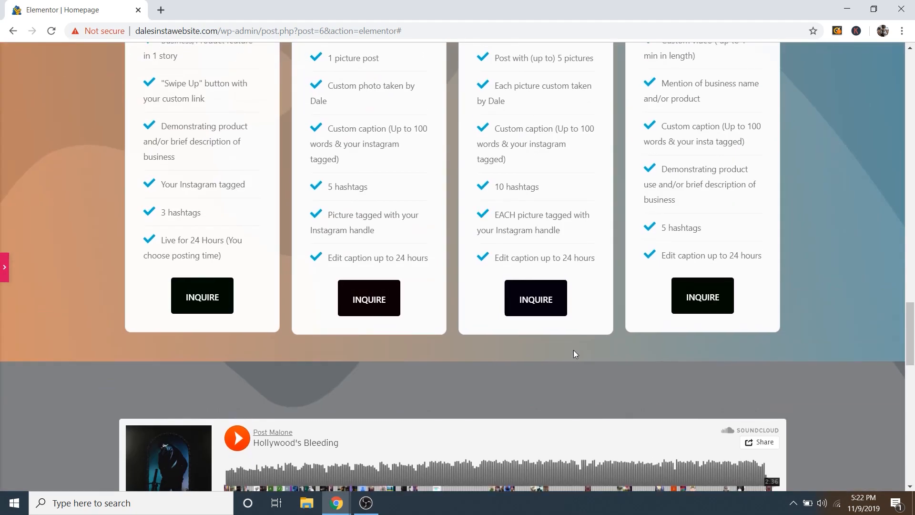
scroll(570, 349, up, 12)
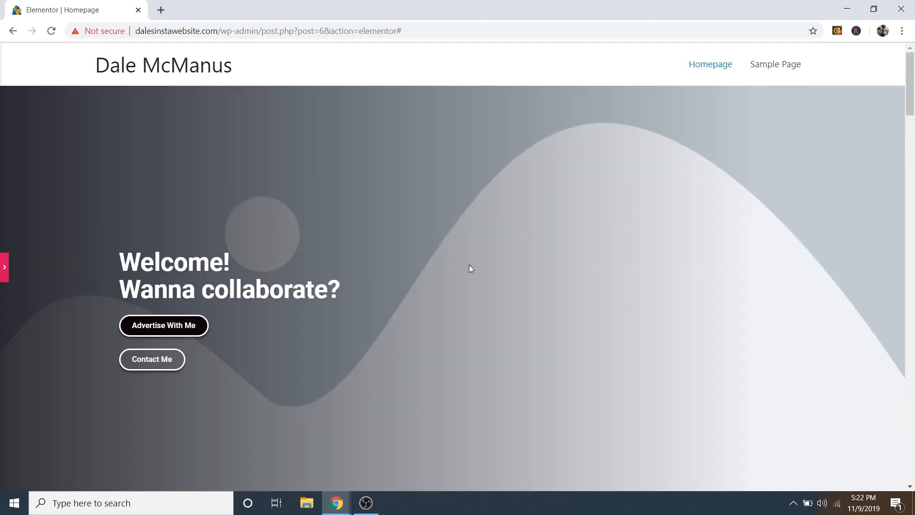
scroll(376, 247, down, 3)
scroll(266, 354, up, 3)
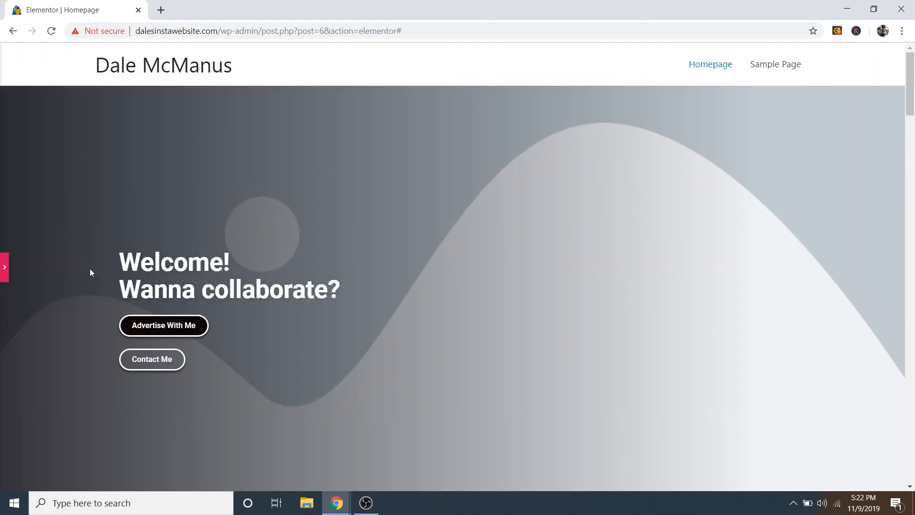
click(6, 270)
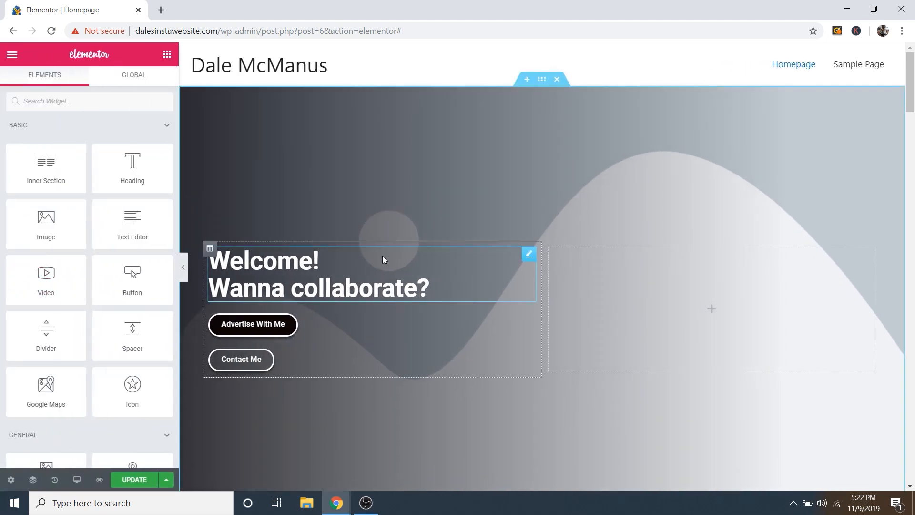
Step: Set Hero-Image.jpg from the Media Library as the hero section's background image
click(542, 84)
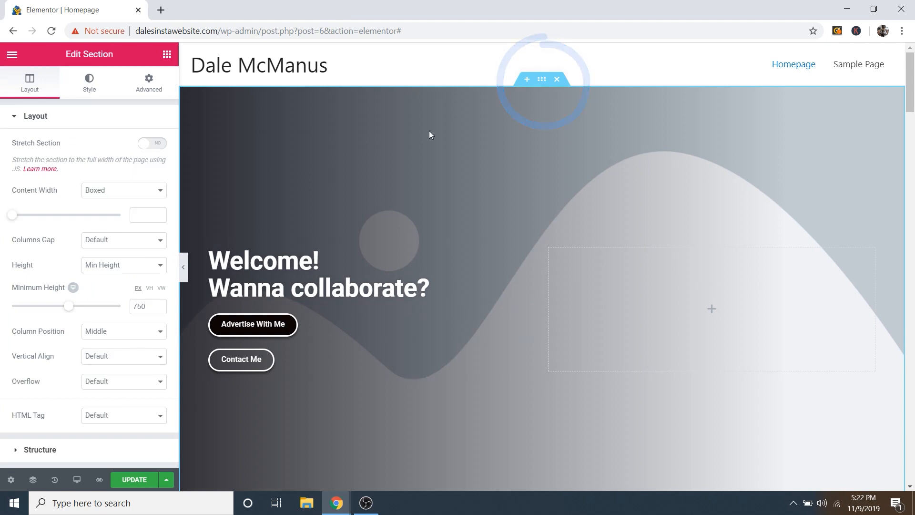
click(90, 89)
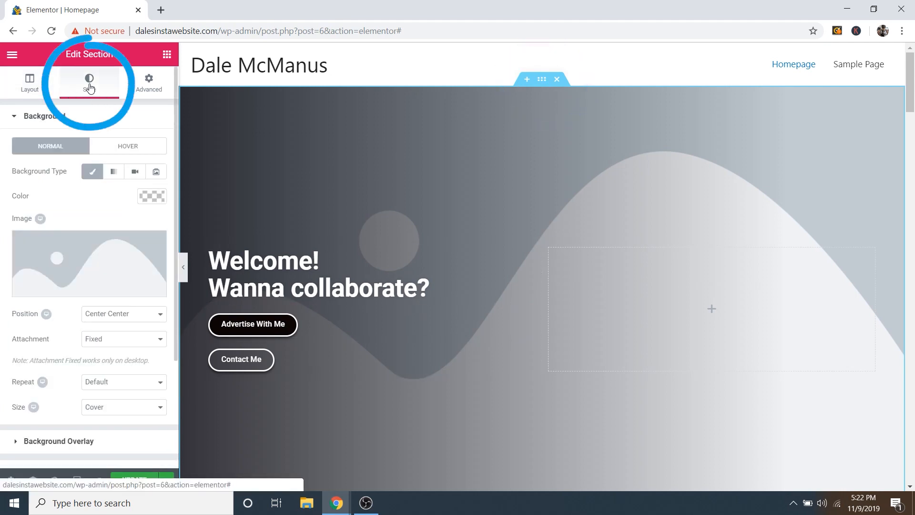
mouse_move(94, 291)
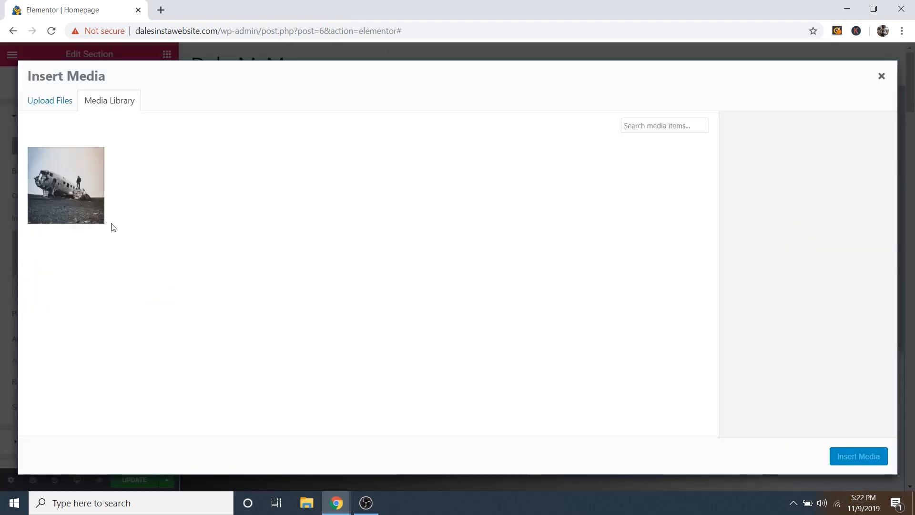
click(73, 180)
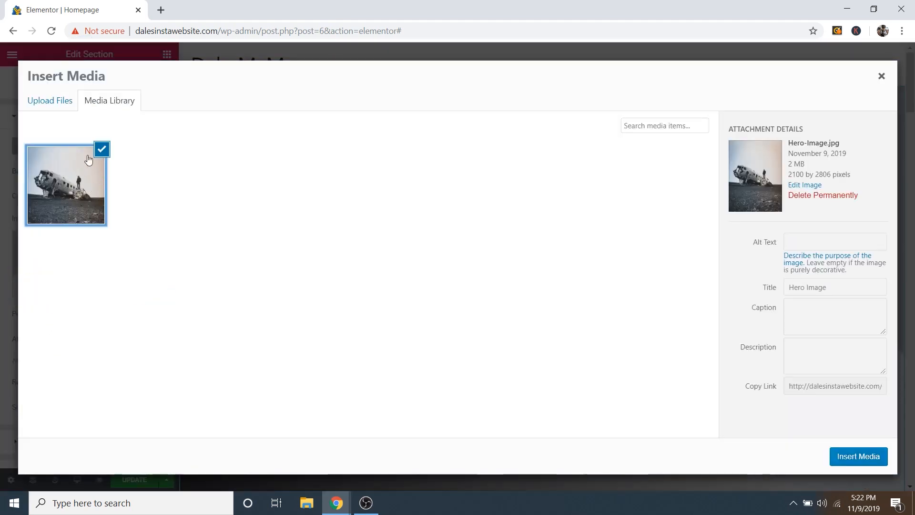
click(853, 463)
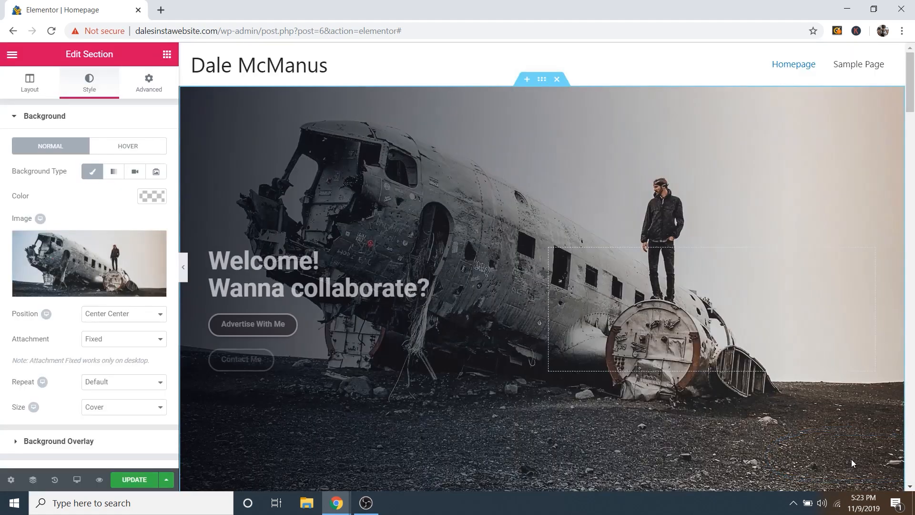
scroll(422, 247, down, 3)
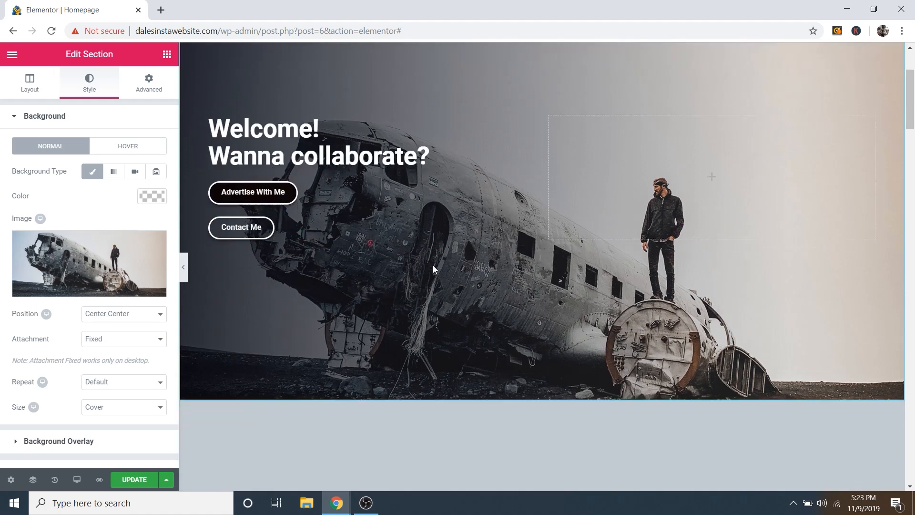
scroll(433, 265, up, 3)
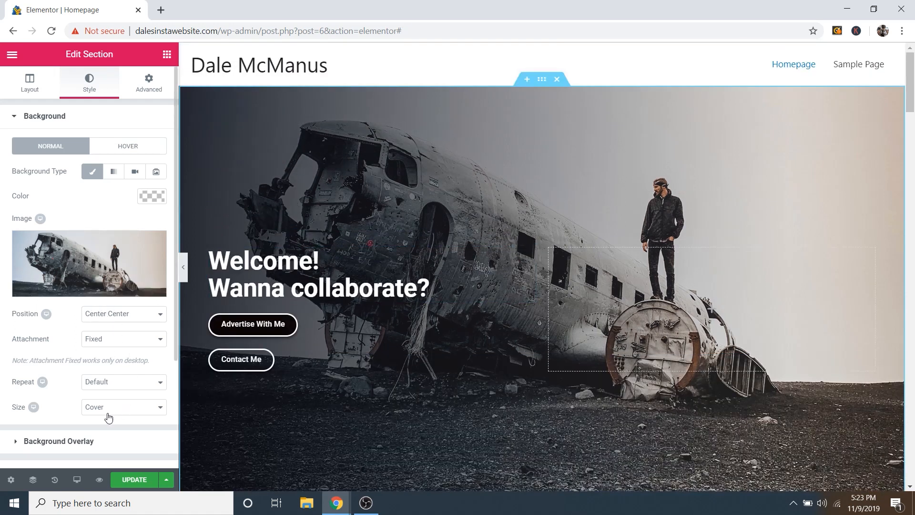
scroll(575, 355, down, 5)
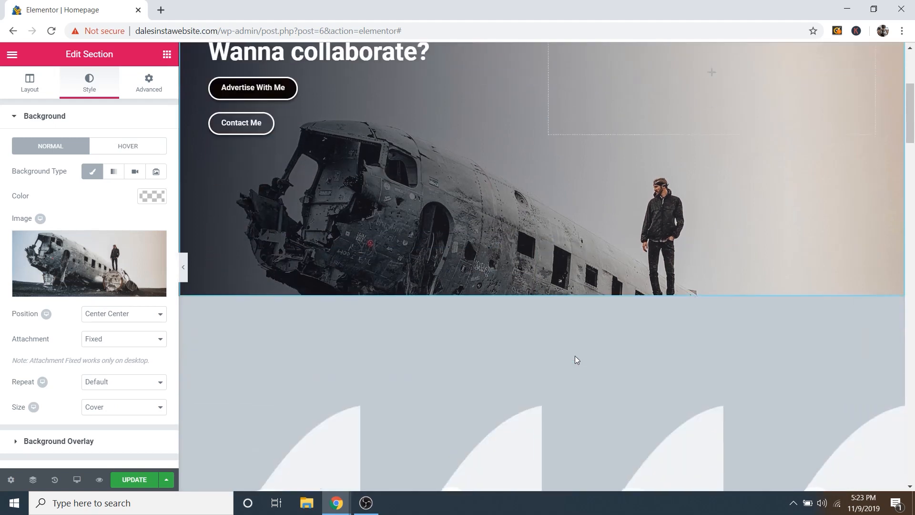
scroll(575, 355, up, 5)
scroll(575, 356, down, 3)
scroll(575, 356, up, 3)
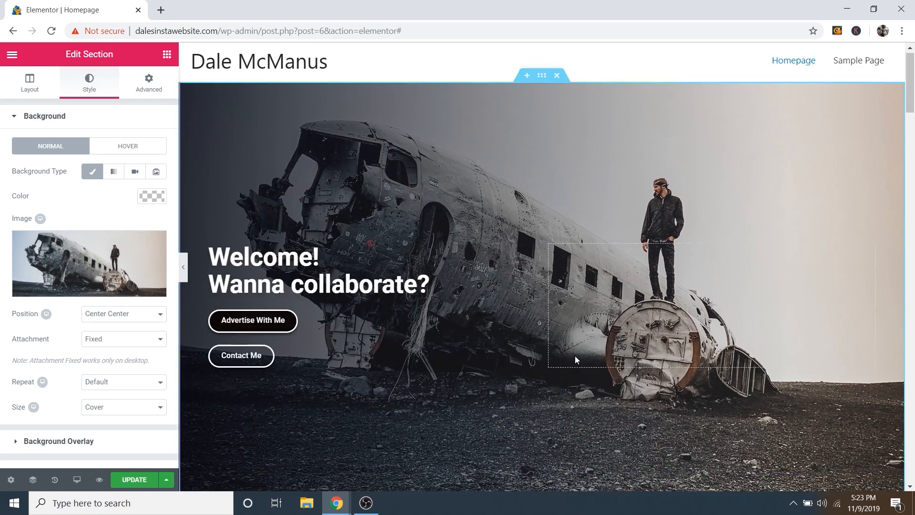
Step: Expand Background Overlay to show the linear black gradient at 0.81 opacity
click(37, 122)
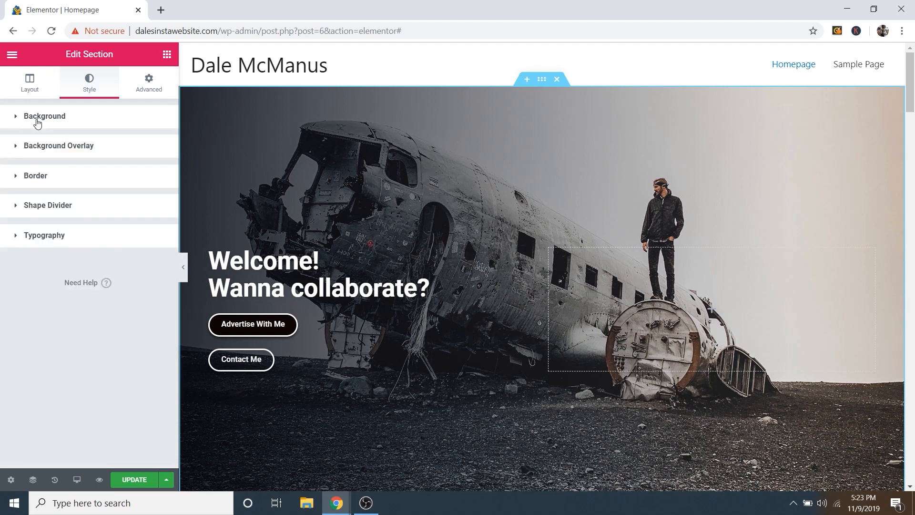
click(56, 150)
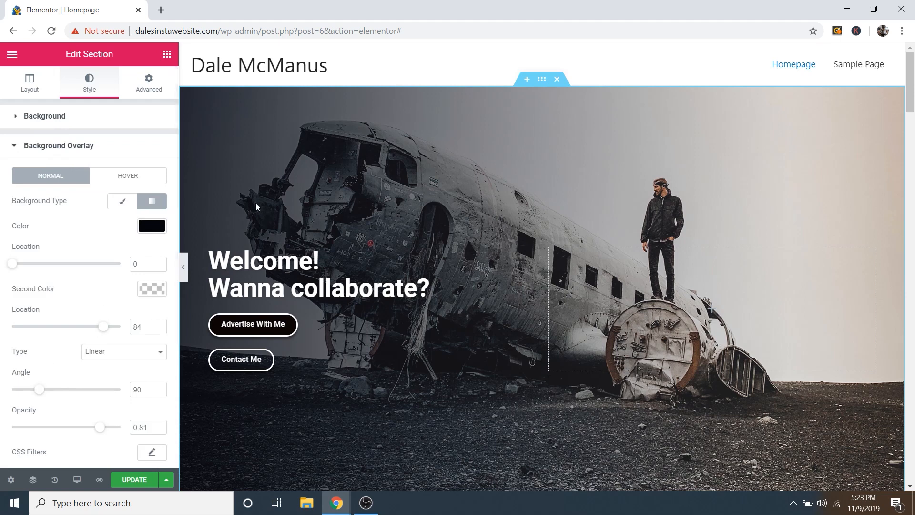
scroll(372, 205, down, 2)
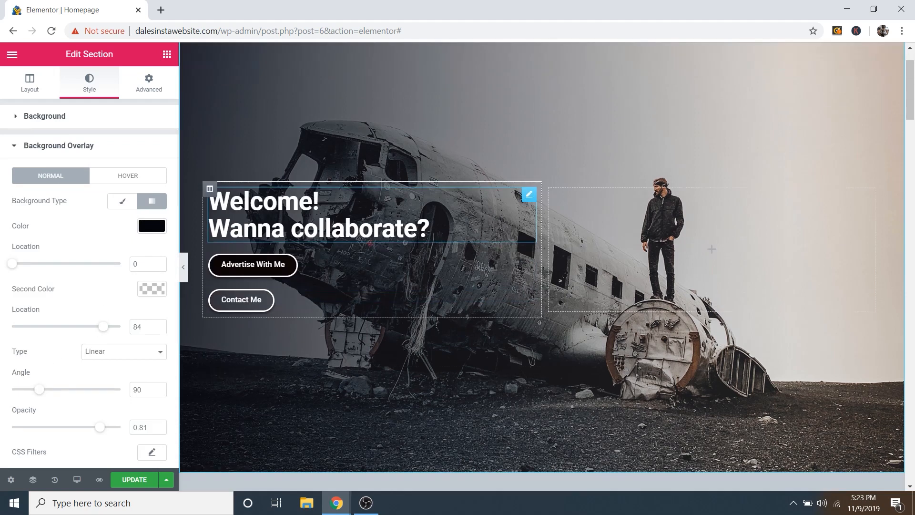
scroll(277, 144, up, 2)
scroll(368, 168, down, 2)
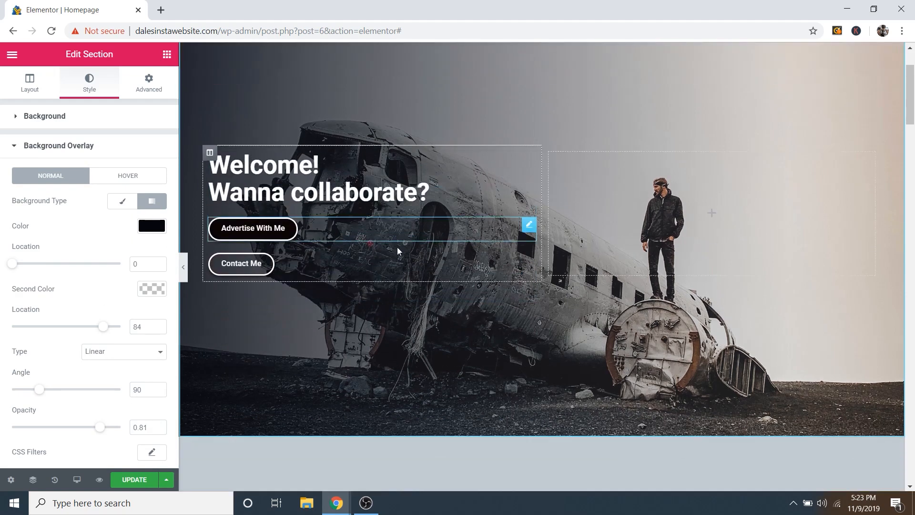
scroll(340, 239, up, 2)
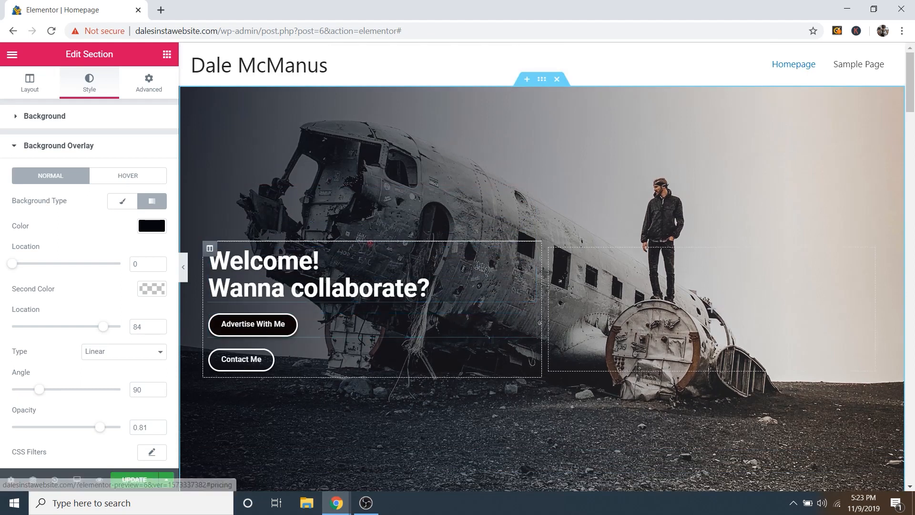
Step: Inspect the Welcome heading, then select the Advertise With Me button's '#pricing' link
click(529, 254)
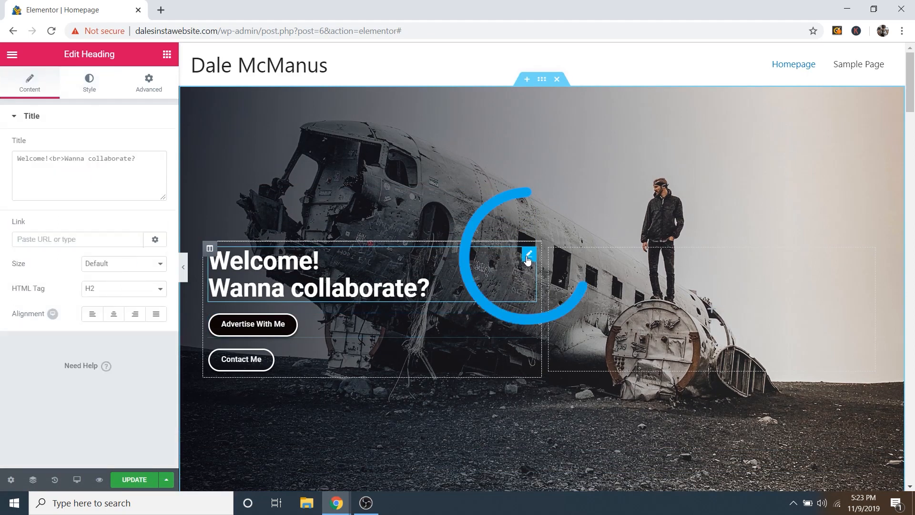
key(ctrl+shift+h)
click(529, 257)
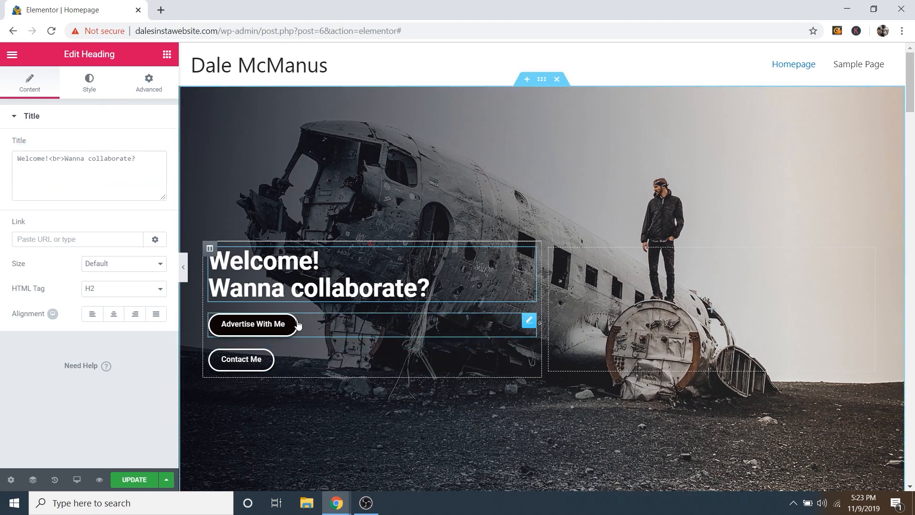
click(529, 322)
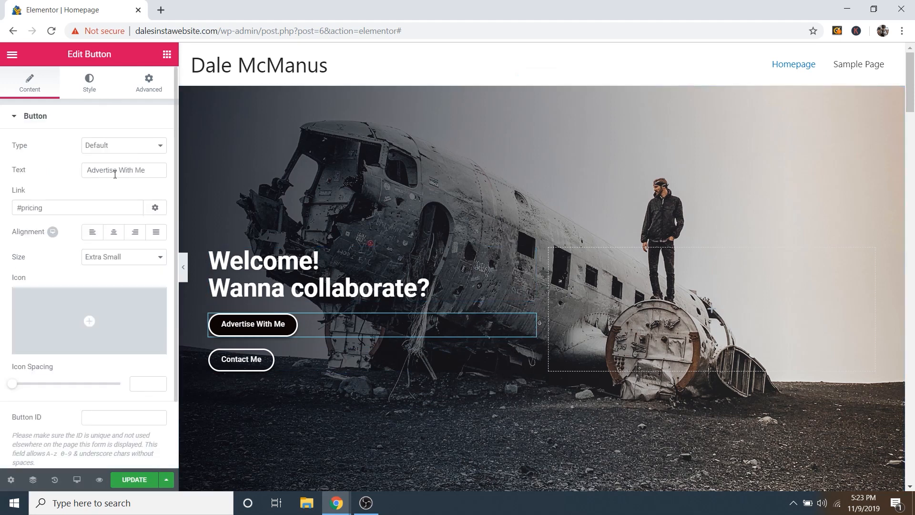
scroll(486, 267, down, 3)
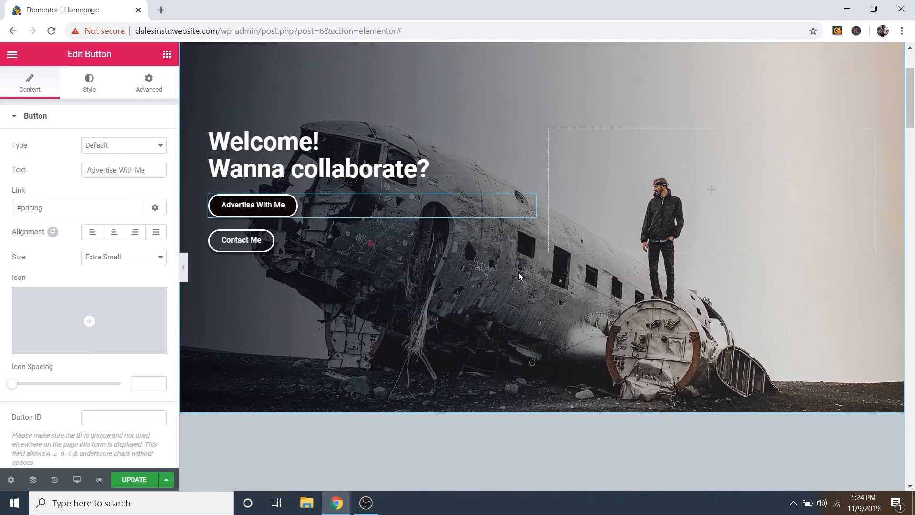
scroll(518, 273, down, 1)
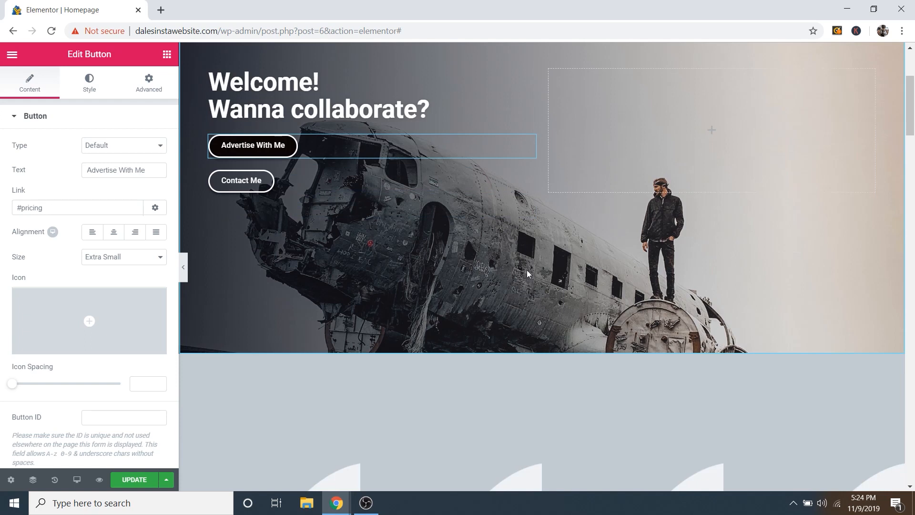
scroll(527, 270, down, 1)
scroll(528, 270, up, 5)
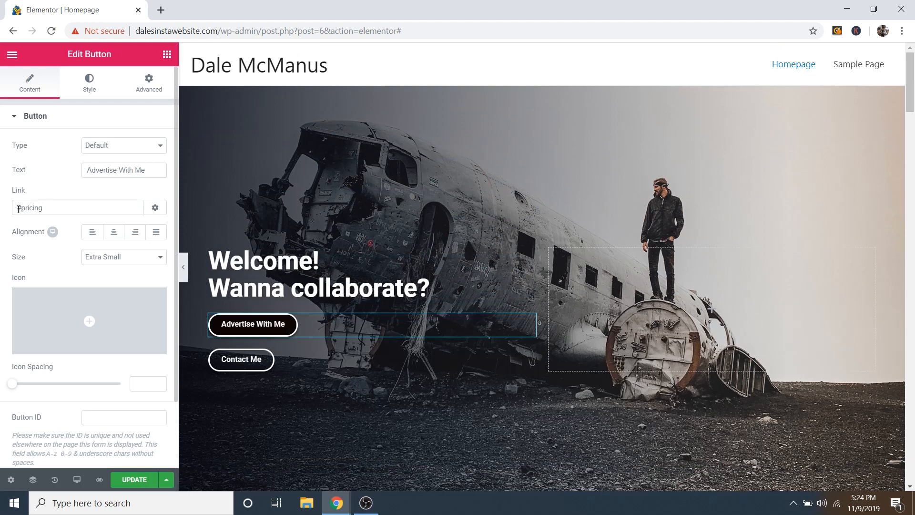
drag(18, 209, 49, 211)
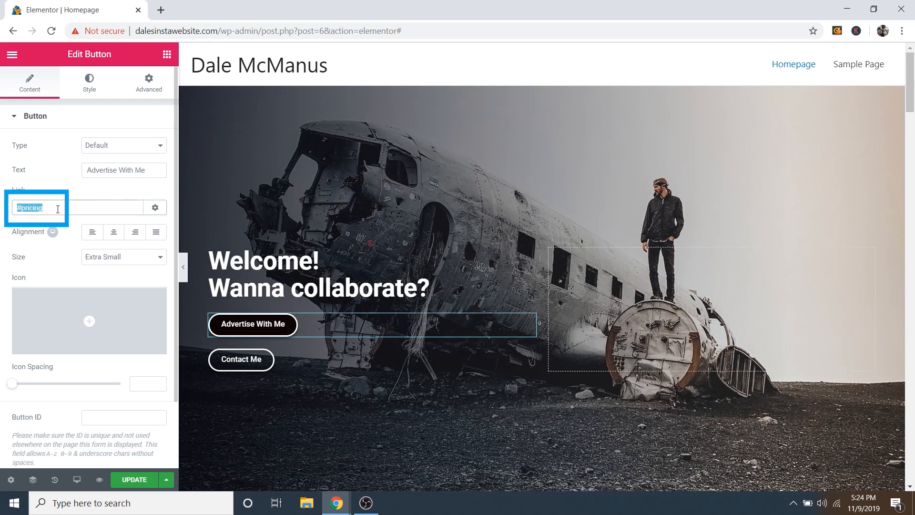
Step: Jump down to the pricing section and open its section settings
click(273, 326)
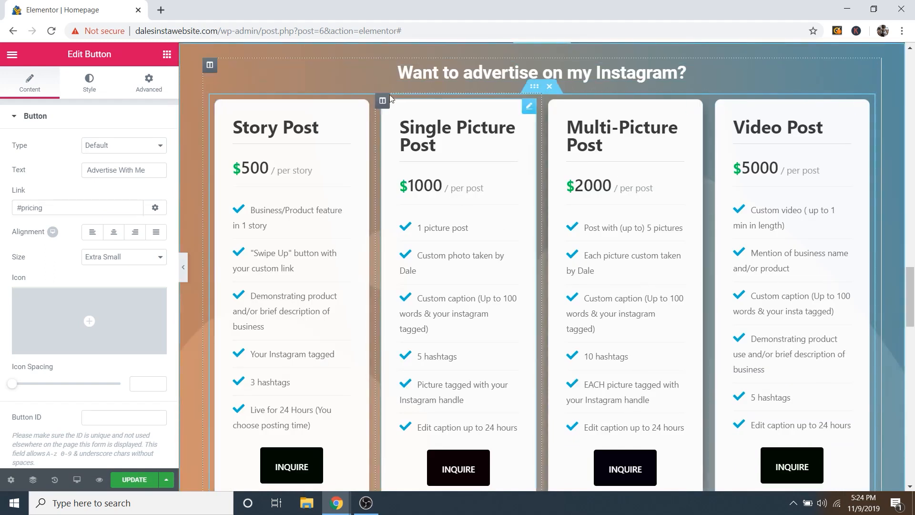
scroll(531, 253, up, 1)
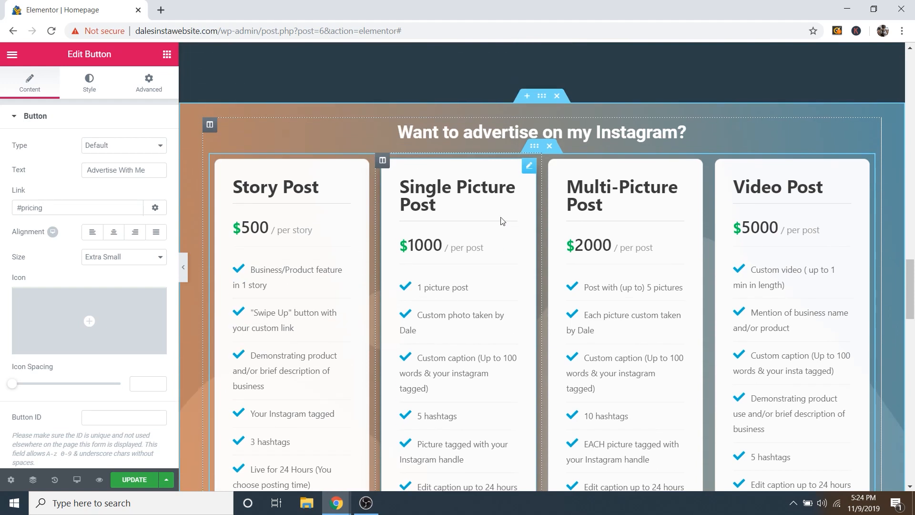
click(543, 97)
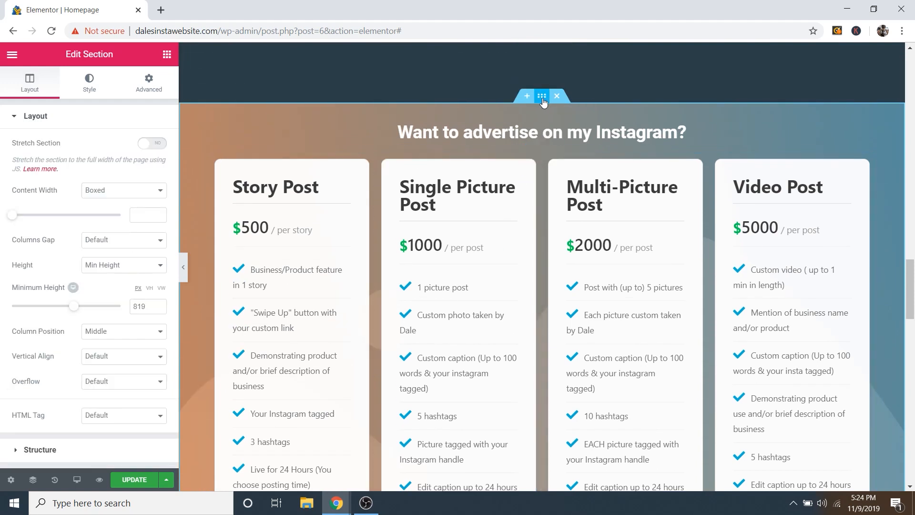
Step: Check that the pricing section's Advanced CSS ID is 'pricing'
click(149, 82)
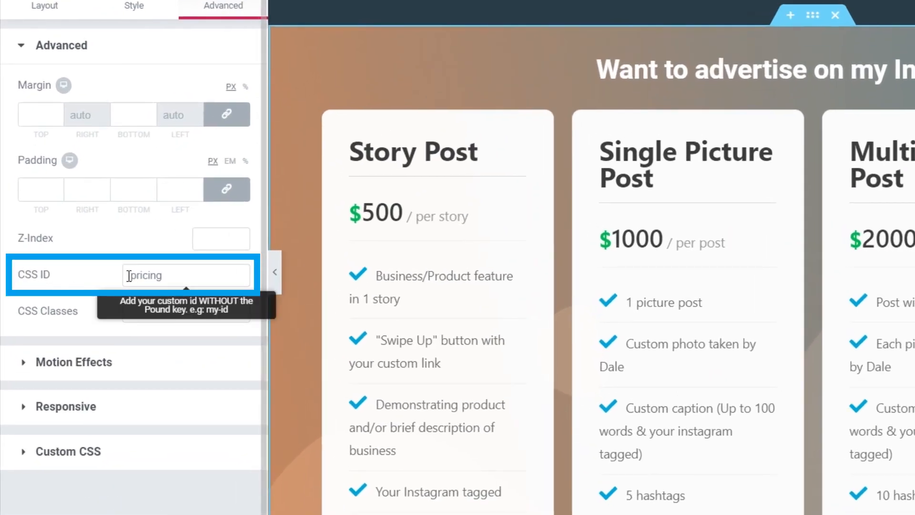
drag(129, 275, 171, 276)
click(600, 96)
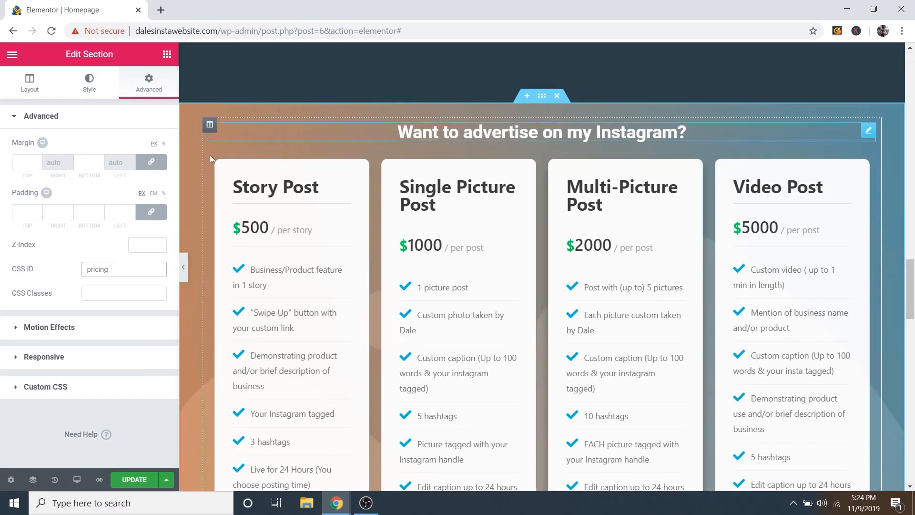
scroll(505, 249, up, 15)
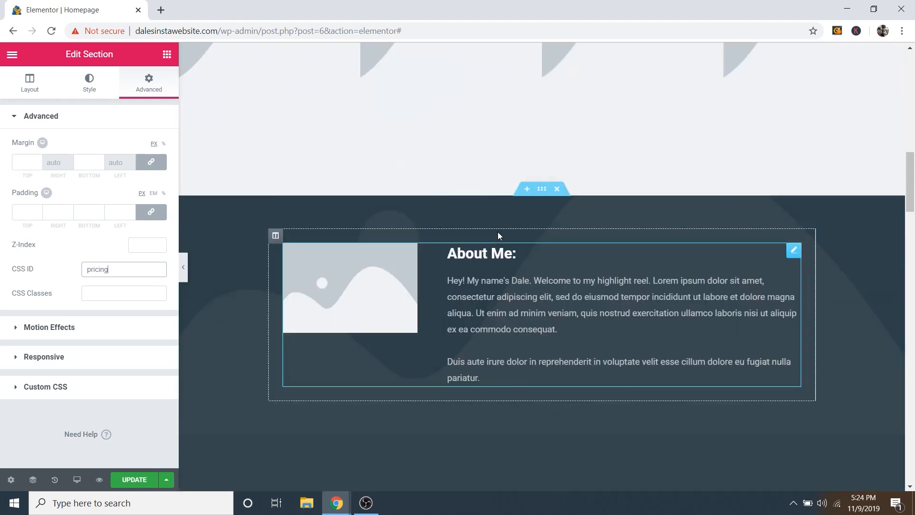
scroll(476, 218, up, 5)
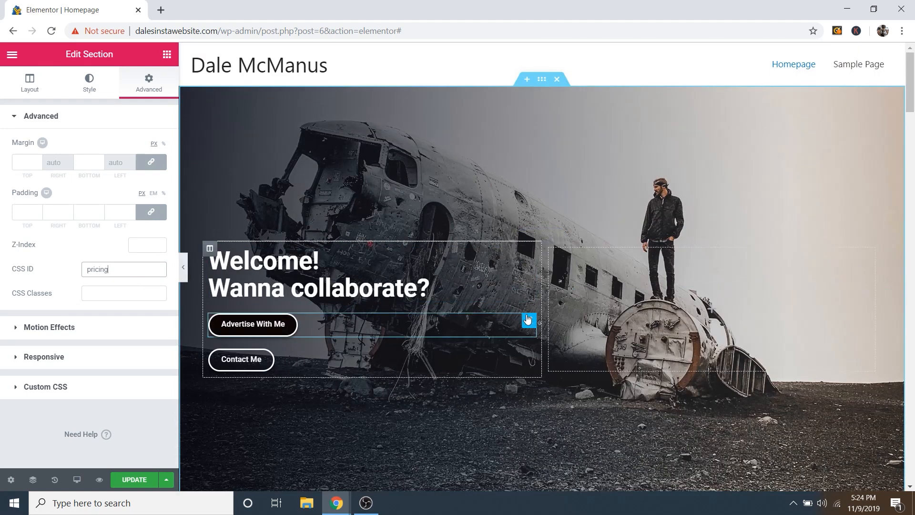
Step: Compare the button's '#pricing' link and review its black, 2px-bordered, 50px-radius style
click(530, 321)
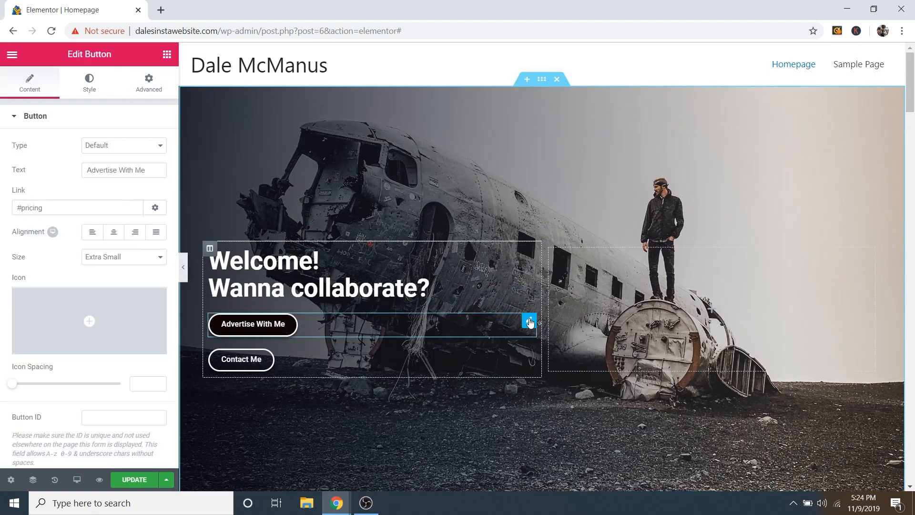
click(18, 208)
click(22, 207)
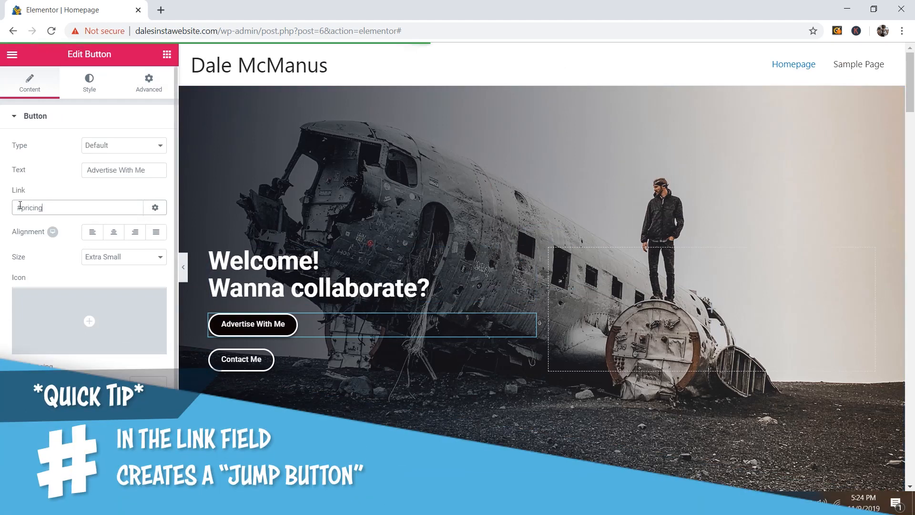
mouse_move(22, 207)
mouse_down()
mouse_move(44, 209)
mouse_move(26, 210)
mouse_up()
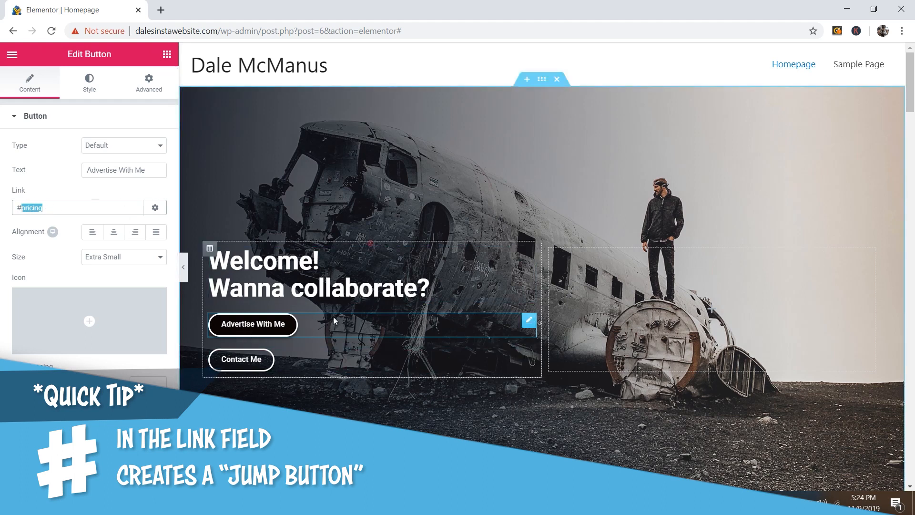
click(58, 207)
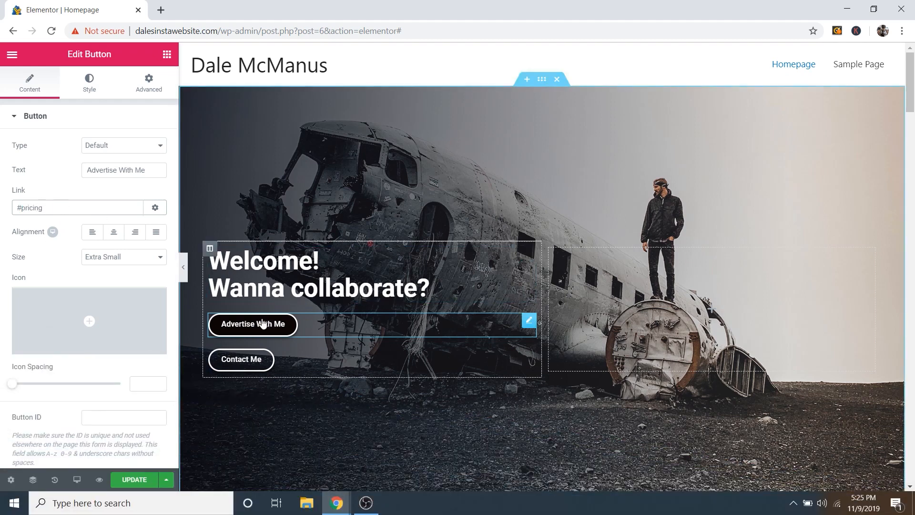
click(92, 86)
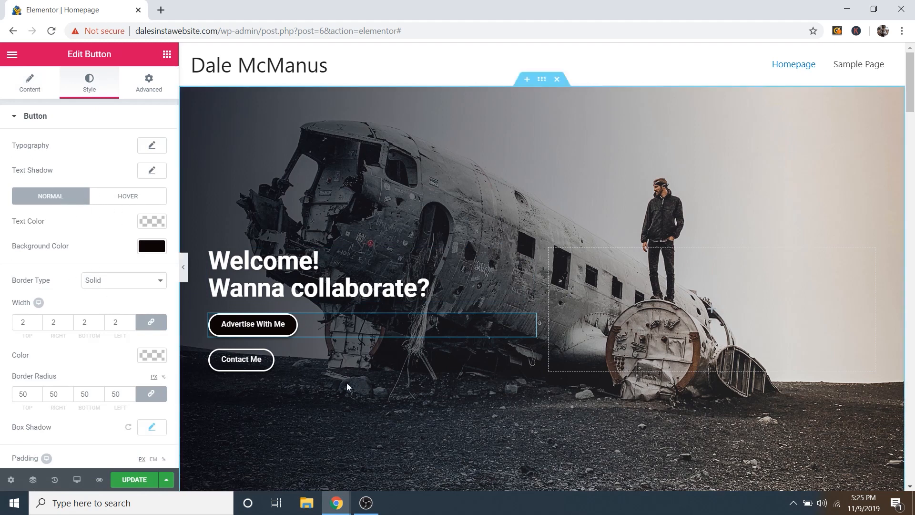
scroll(440, 368, down, 6)
scroll(576, 371, down, 4)
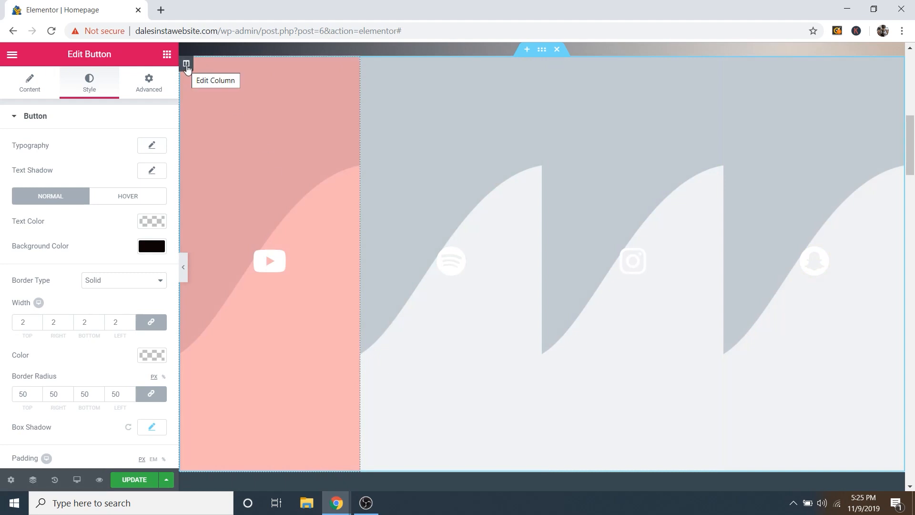
Step: Open the image picker under the YouTube column's Style > Background settings
click(186, 65)
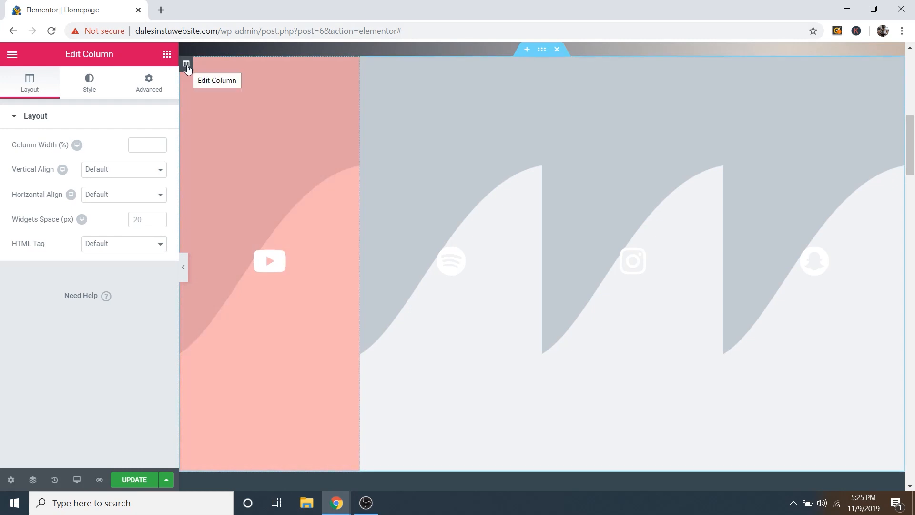
click(187, 70)
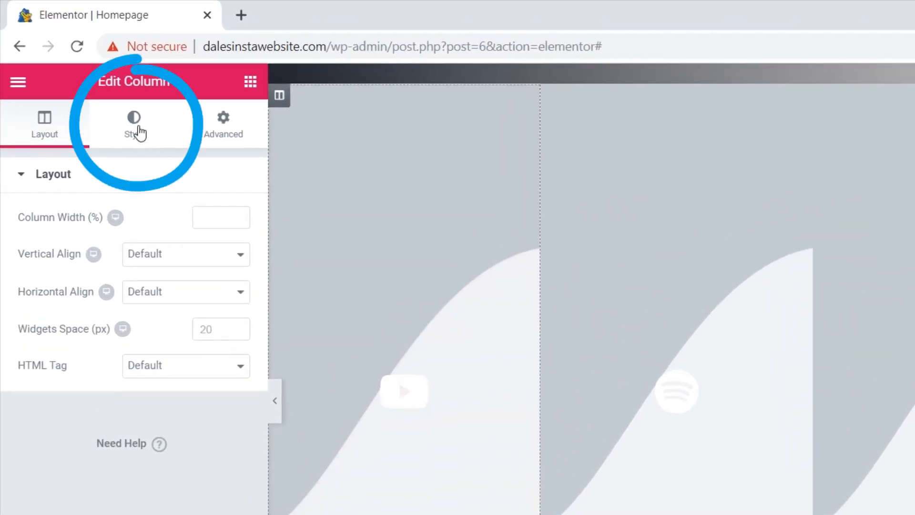
click(138, 128)
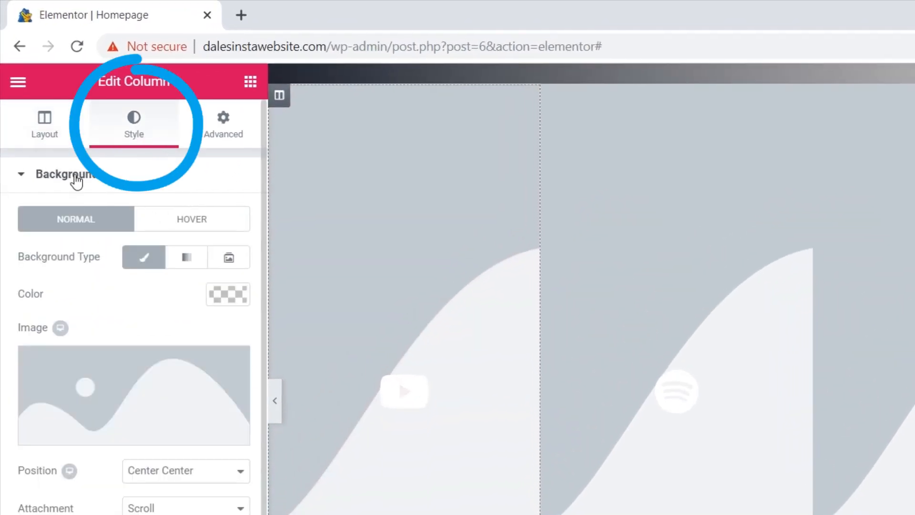
mouse_move(119, 379)
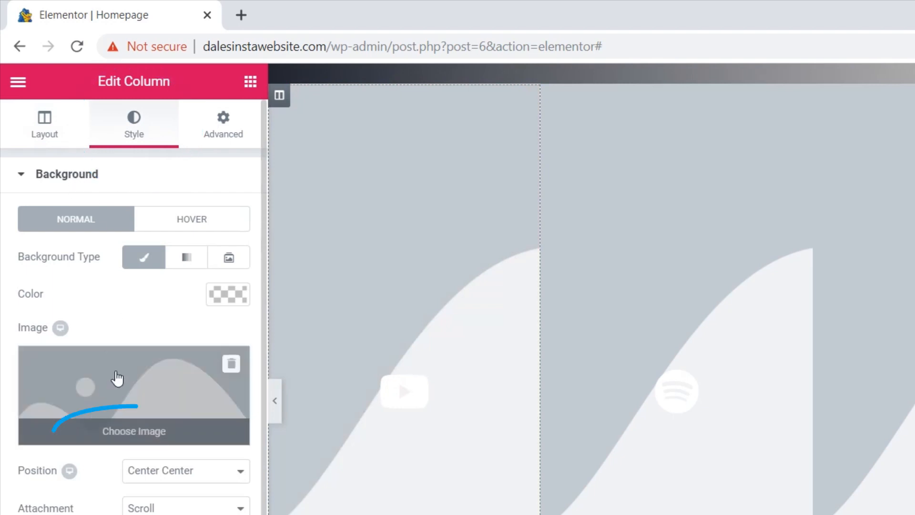
click(132, 448)
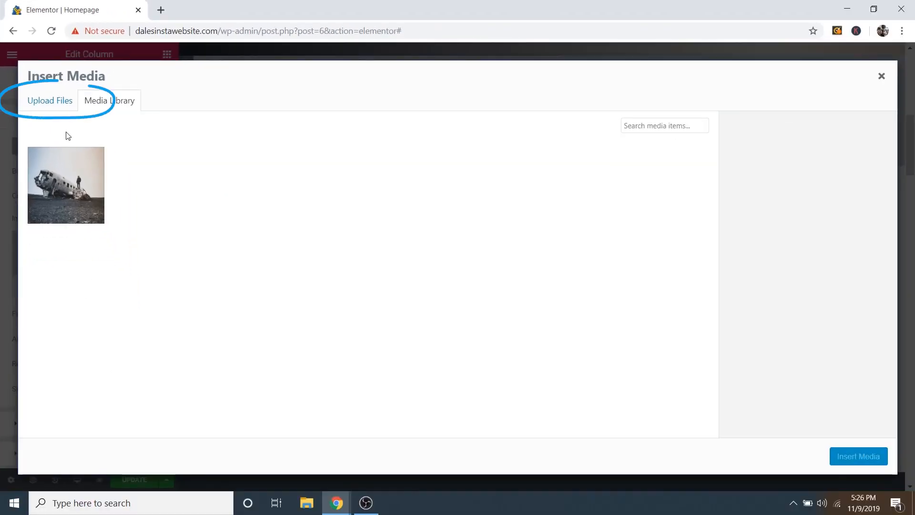
Step: Upload seven images from the Instagram Website Images folder, including Pricing Background and Spotify Image
click(55, 101)
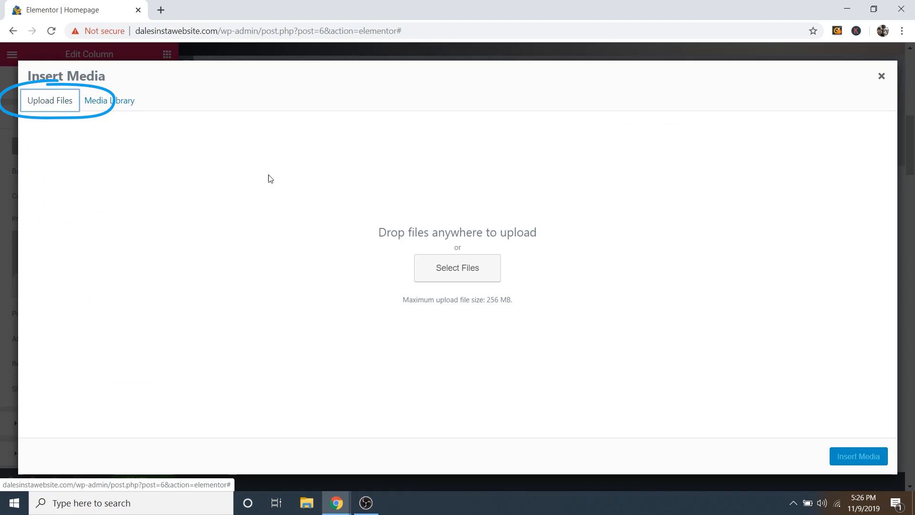
click(461, 275)
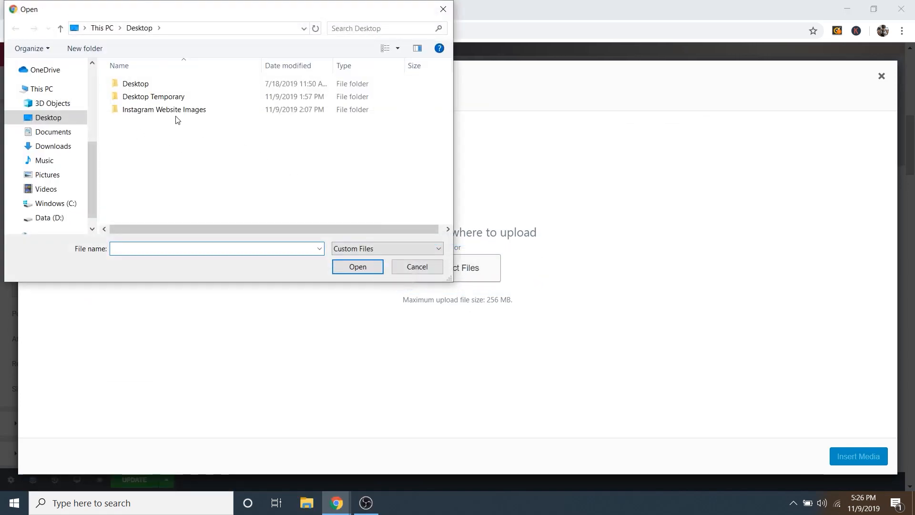
double_click(167, 112)
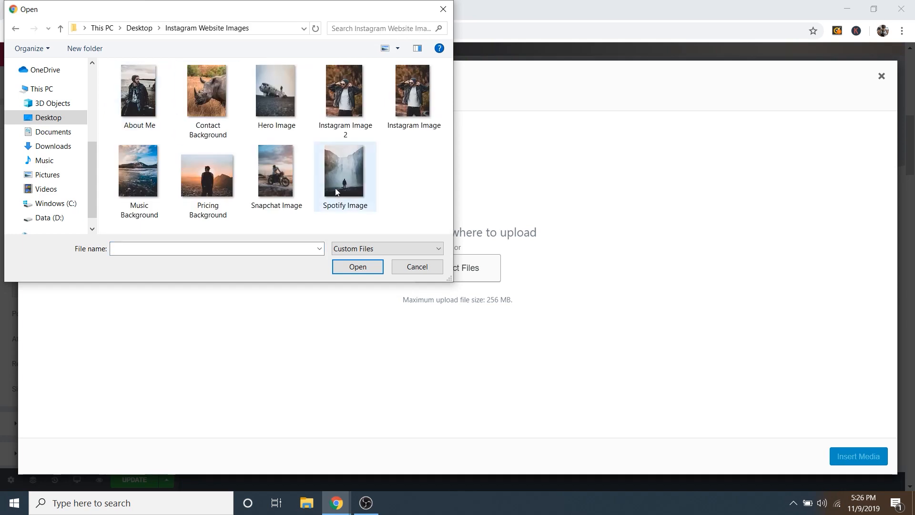
click(119, 87)
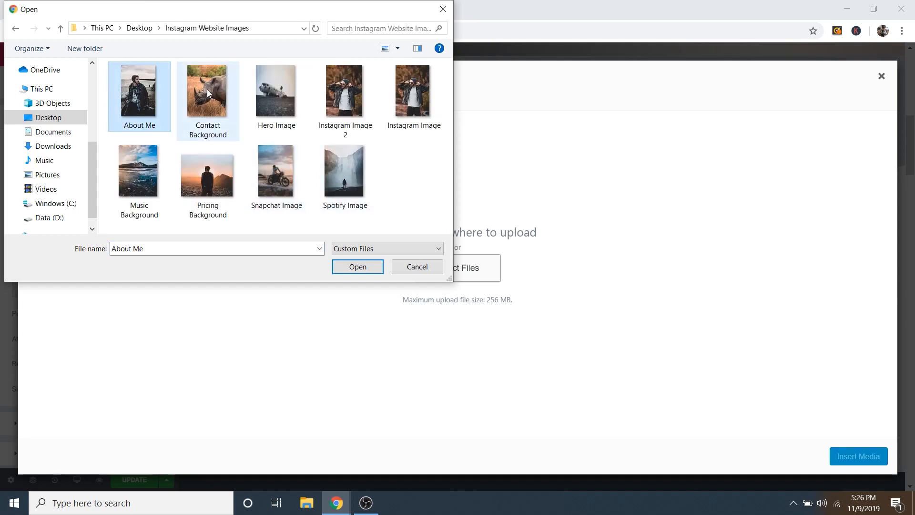
ctrl+click(207, 93)
ctrl+click(342, 92)
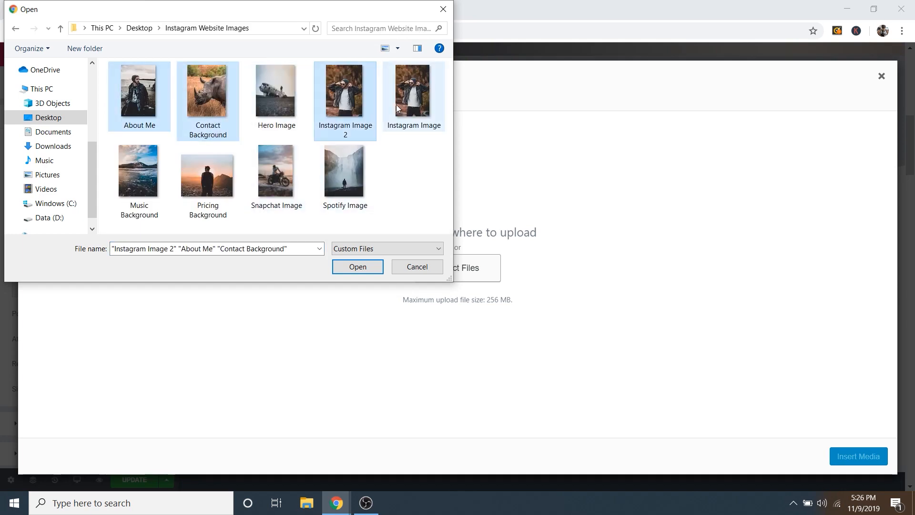
ctrl+click(141, 156)
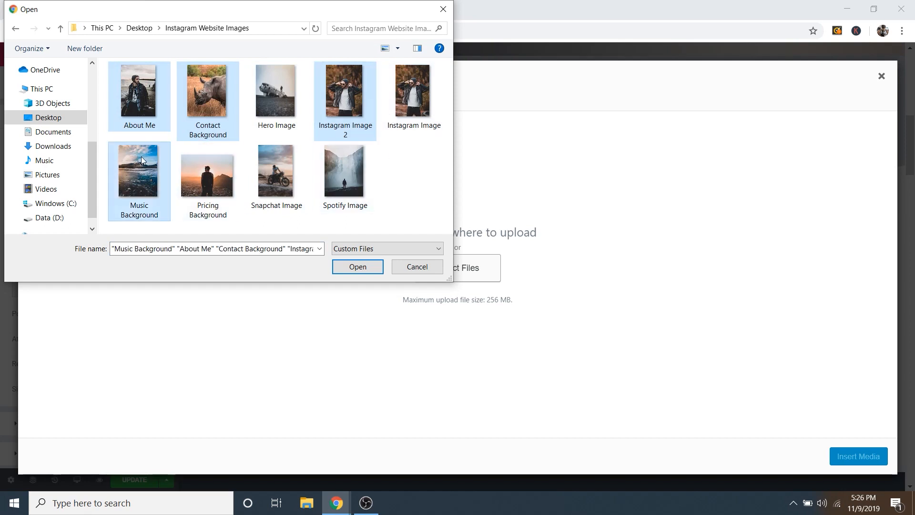
ctrl+click(224, 166)
ctrl+click(262, 165)
ctrl+click(340, 180)
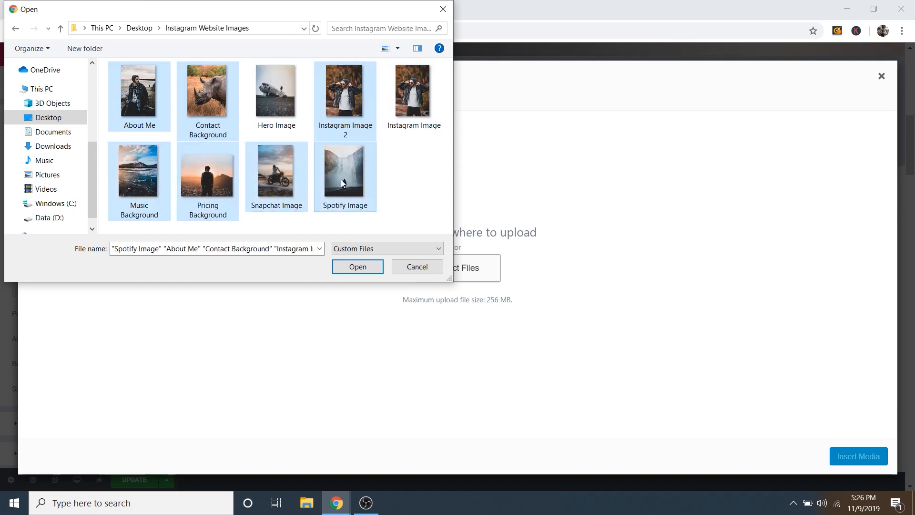
click(357, 267)
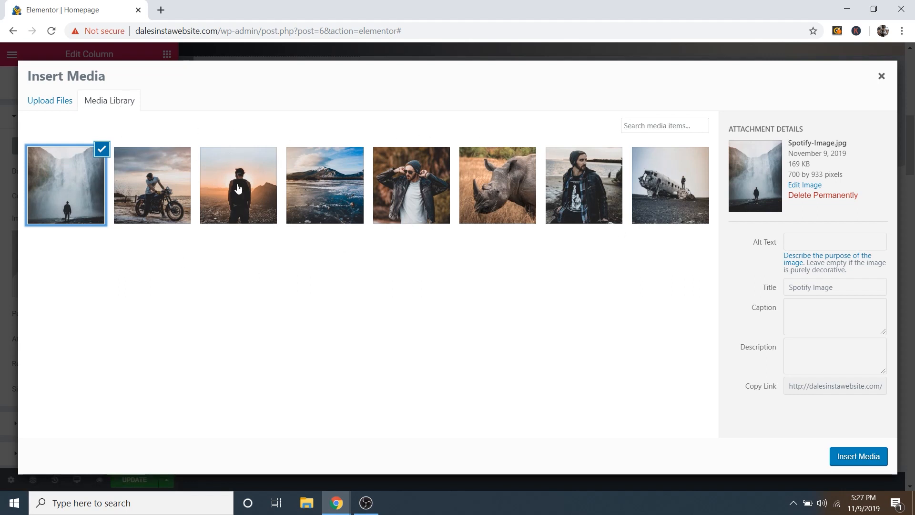
Step: Set the 1200 px wide Pricing-Background.jpg sunset photo as the YouTube column's background
click(257, 175)
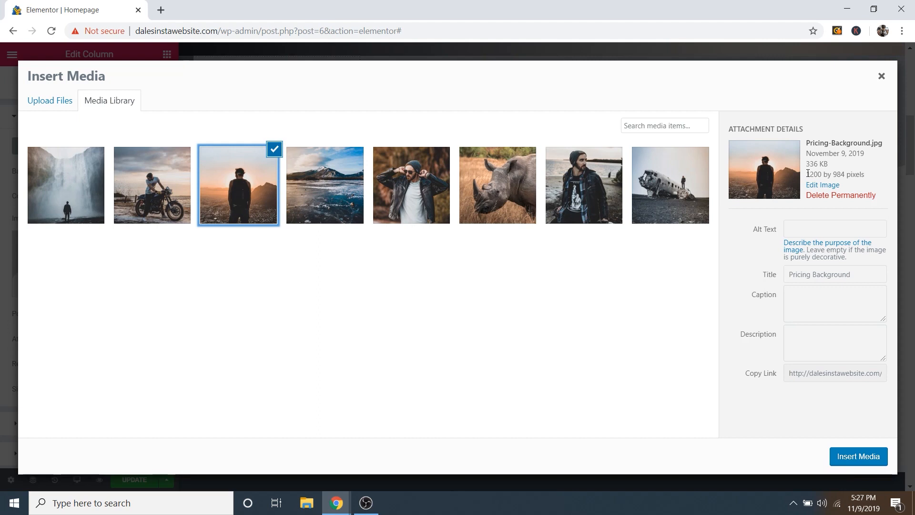
drag(808, 174, 834, 173)
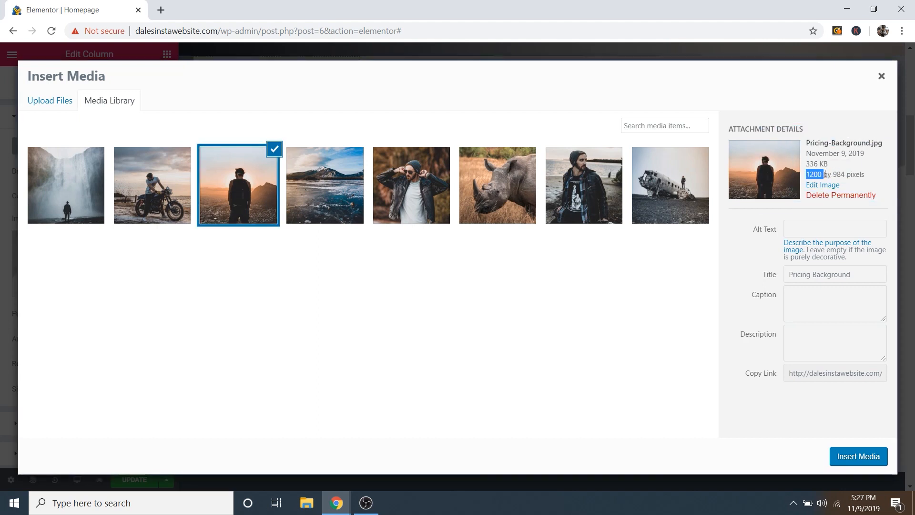
click(839, 163)
click(858, 456)
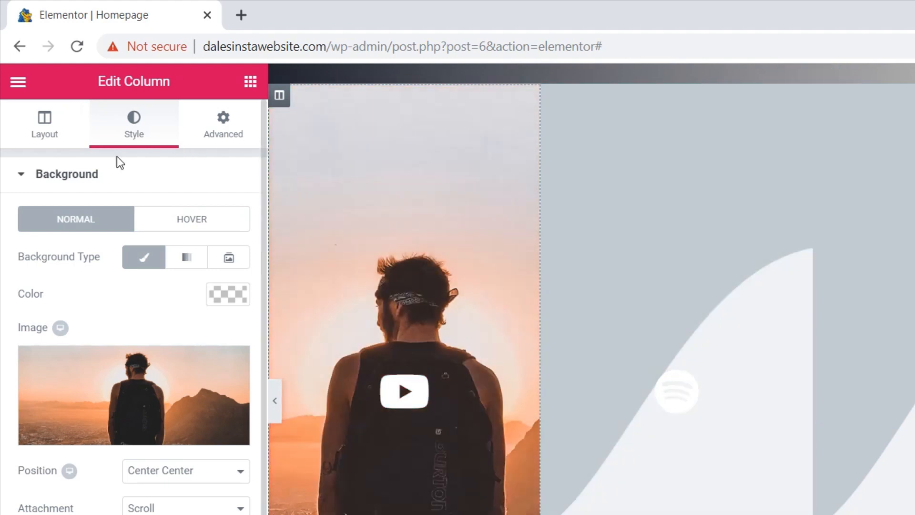
click(43, 178)
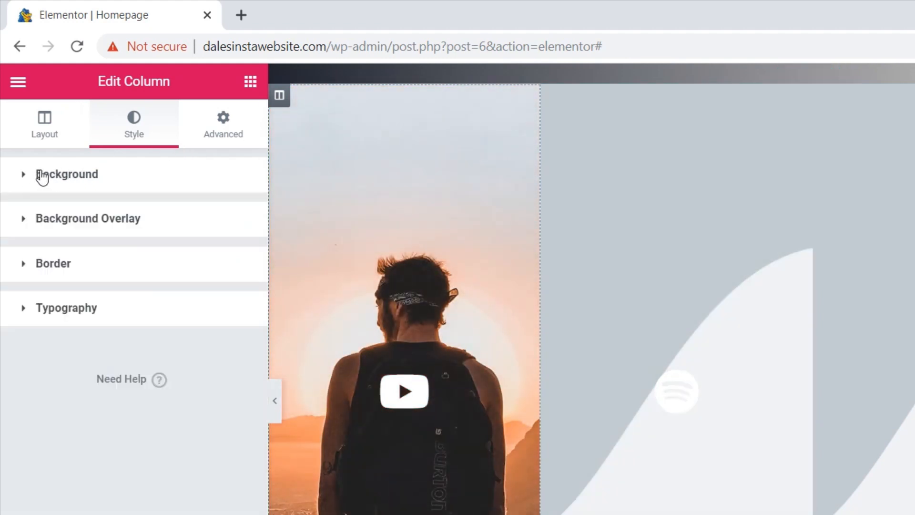
click(106, 230)
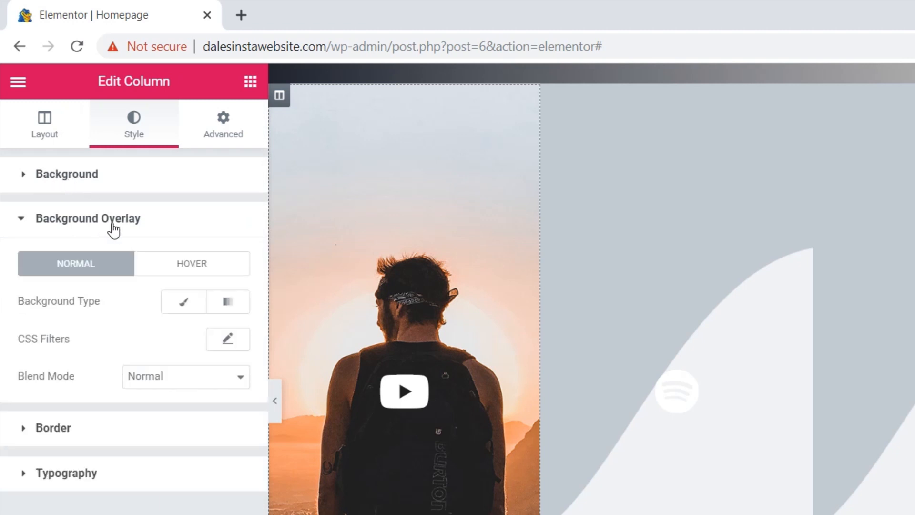
click(189, 268)
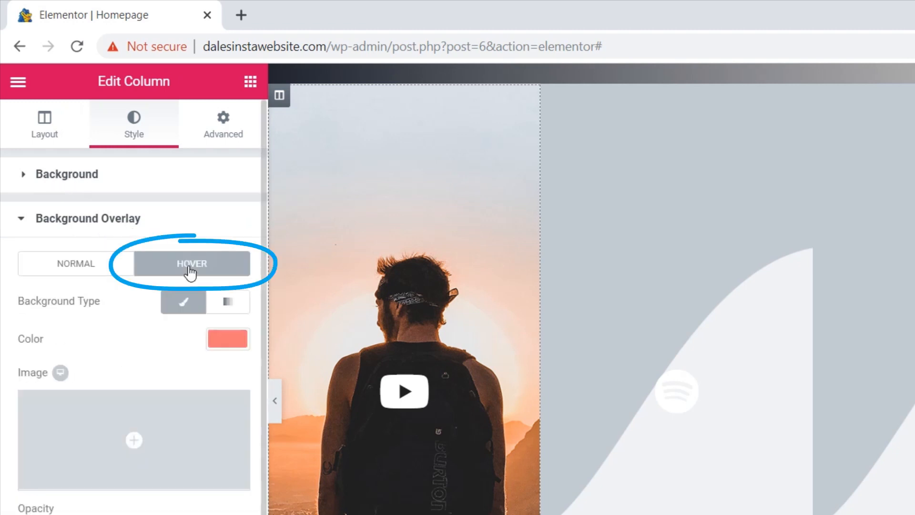
click(232, 339)
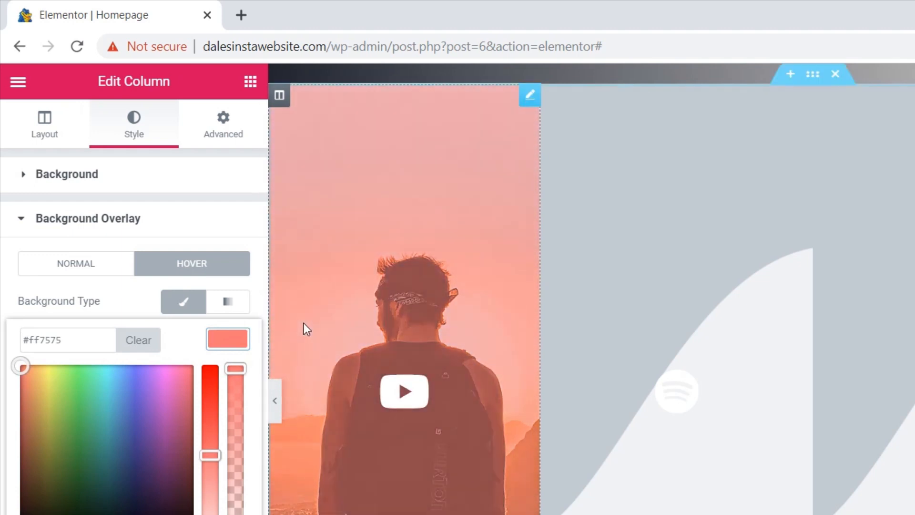
click(212, 339)
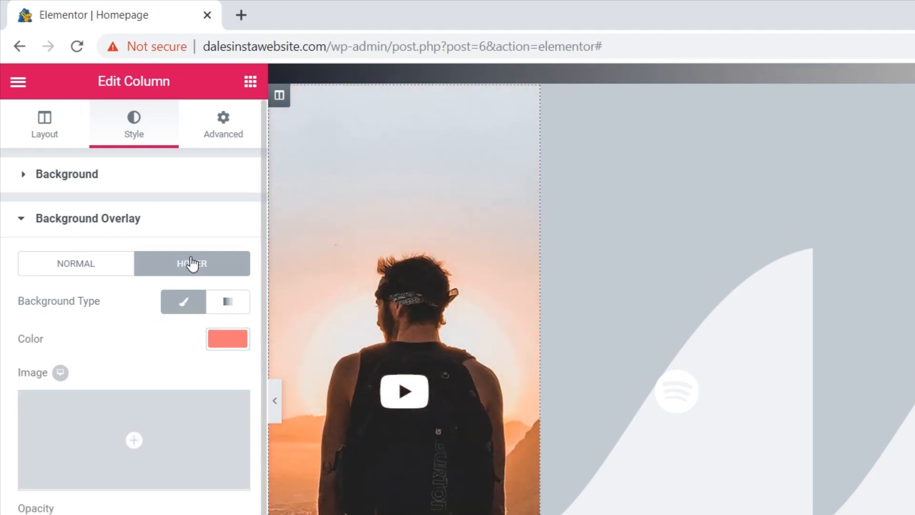
click(120, 221)
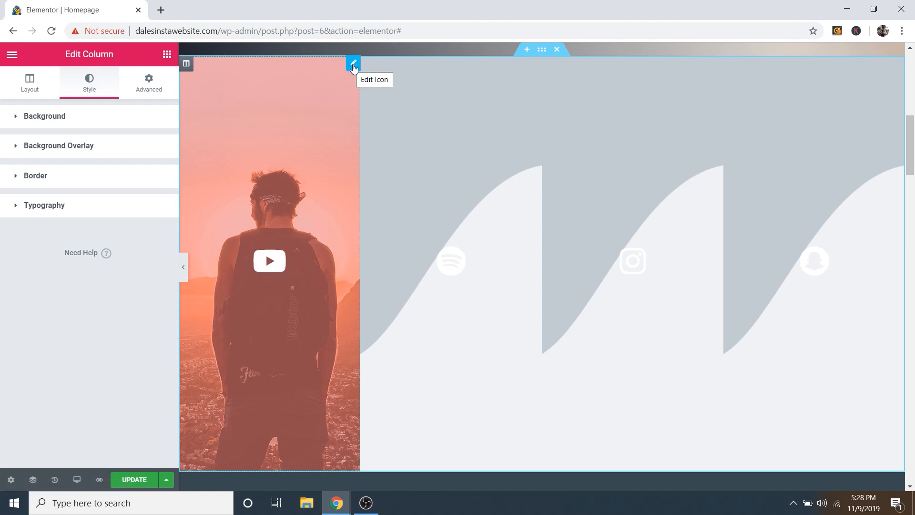
Step: Open the play icon's settings, browse the icon library unchanged, and check its youtube.com link
click(353, 66)
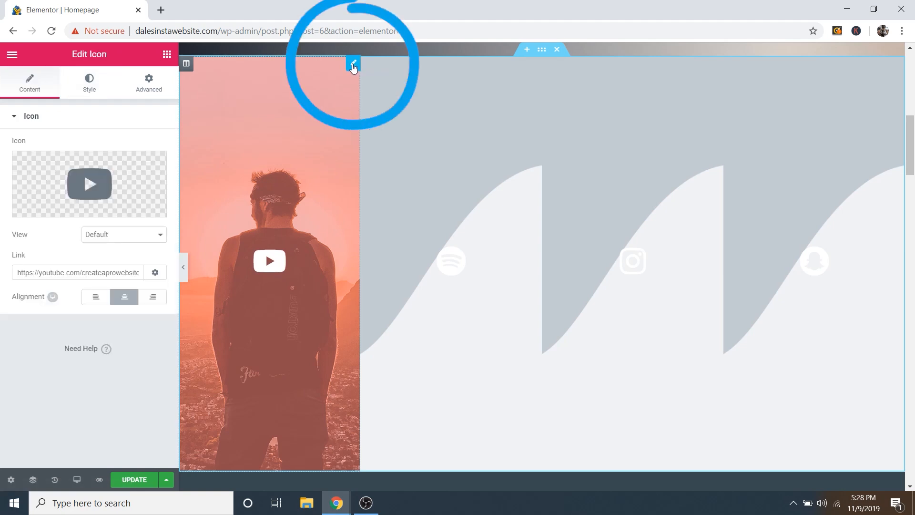
mouse_move(42, 209)
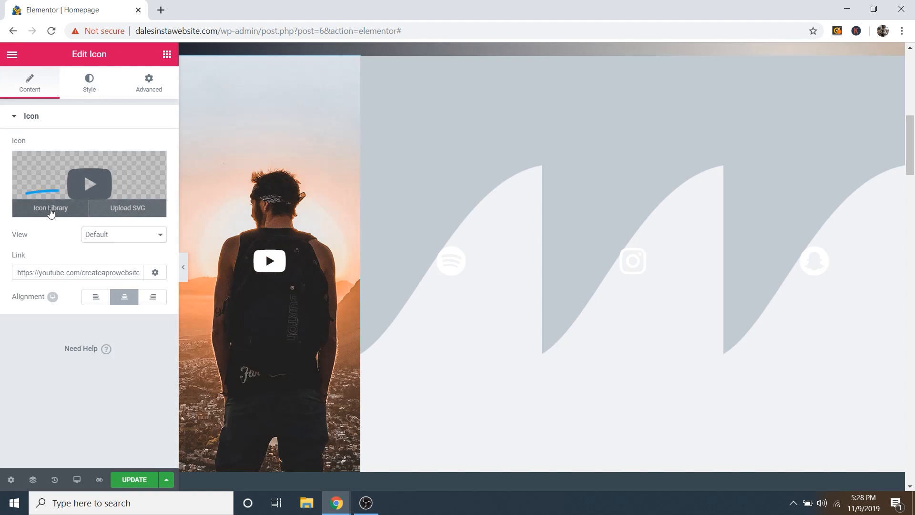
click(46, 208)
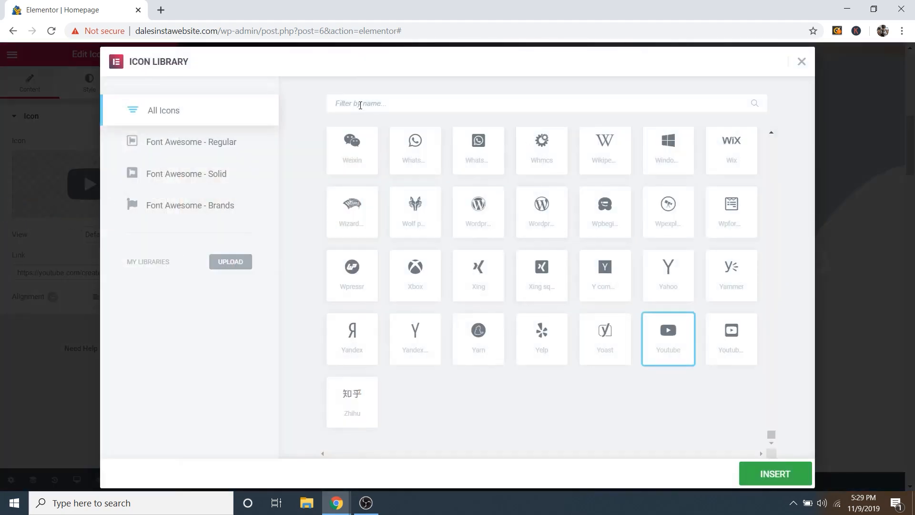
click(802, 62)
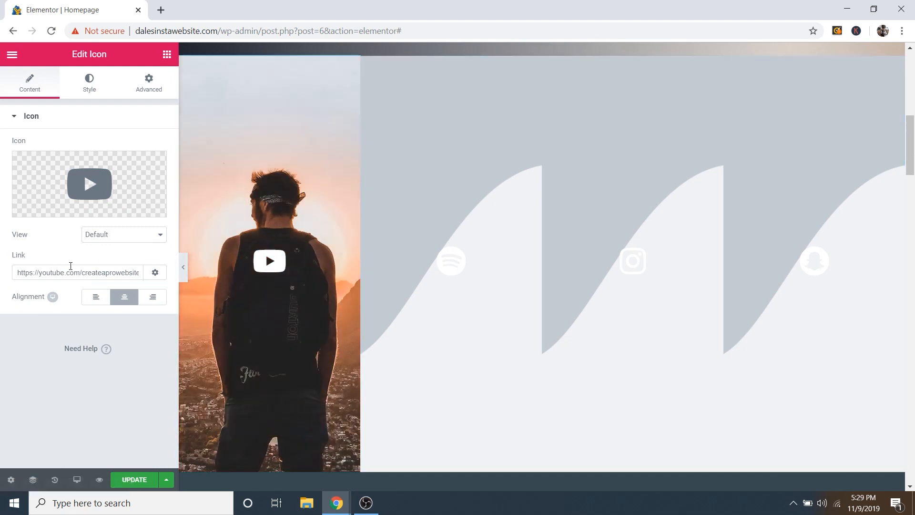
mouse_move(84, 273)
mouse_down()
mouse_move(156, 277)
mouse_move(98, 275)
mouse_up()
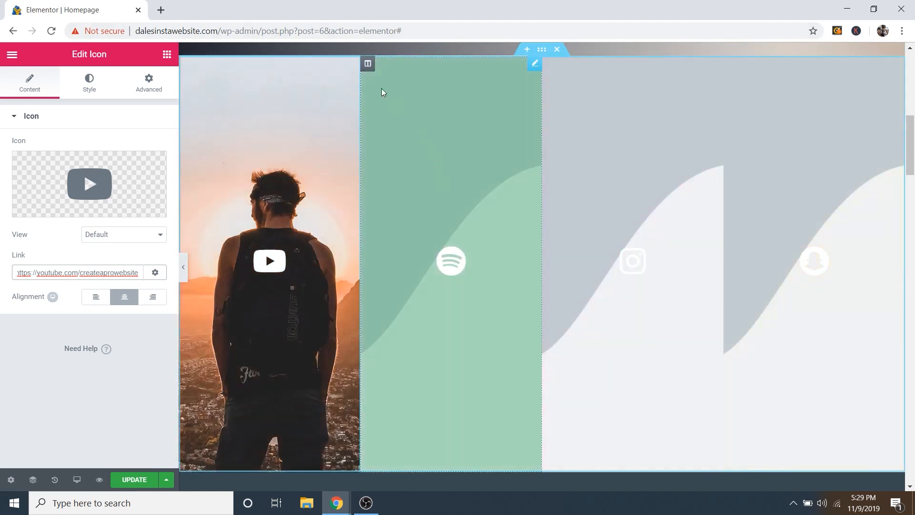
Step: Give the Spotify column the waterfall photo as its background
click(369, 64)
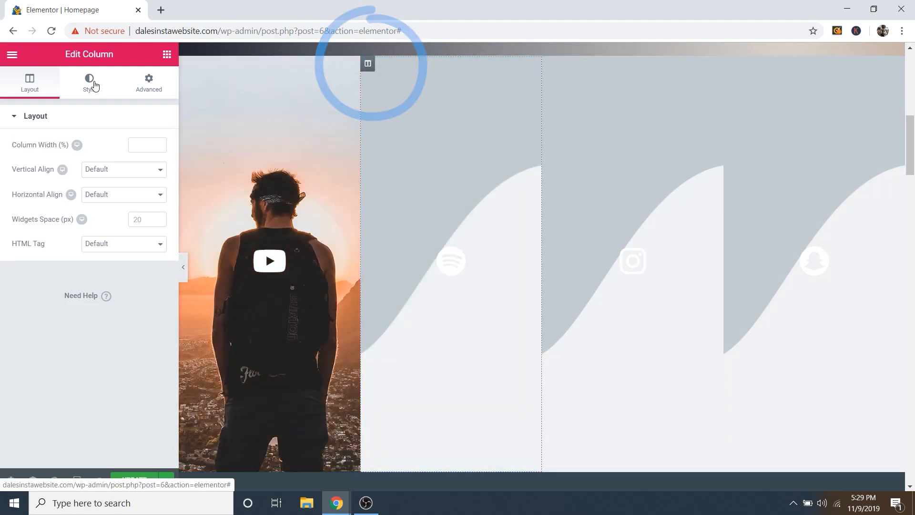
click(94, 84)
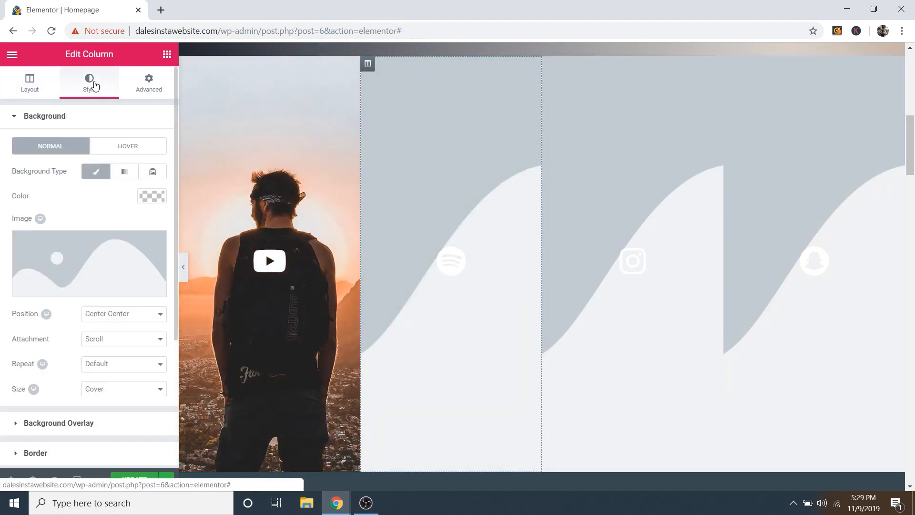
click(79, 290)
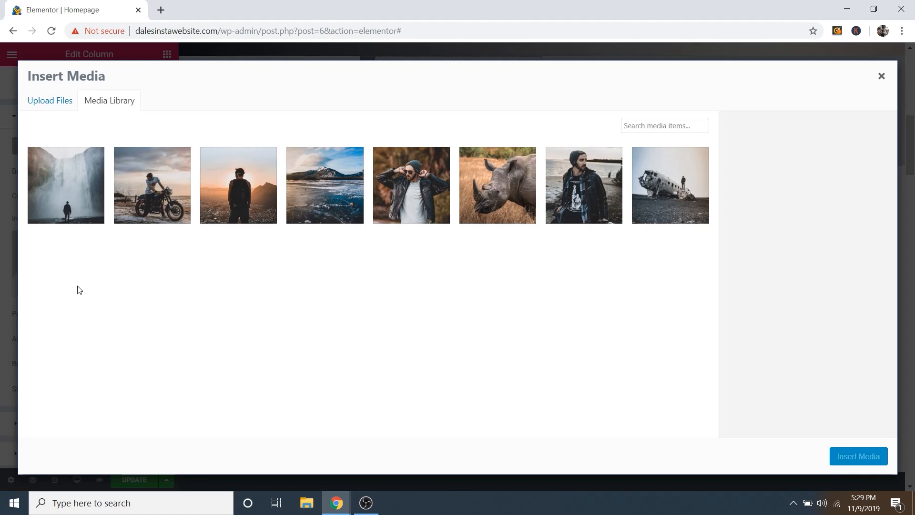
click(74, 192)
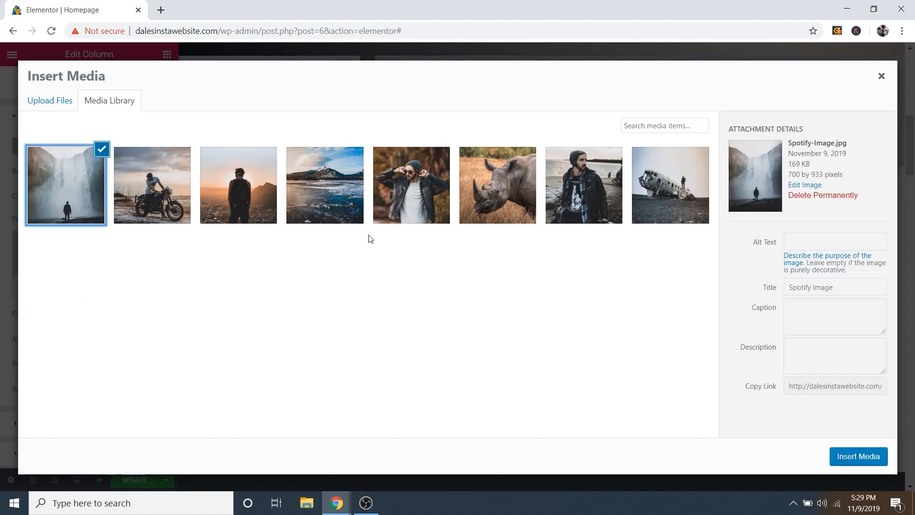
click(864, 457)
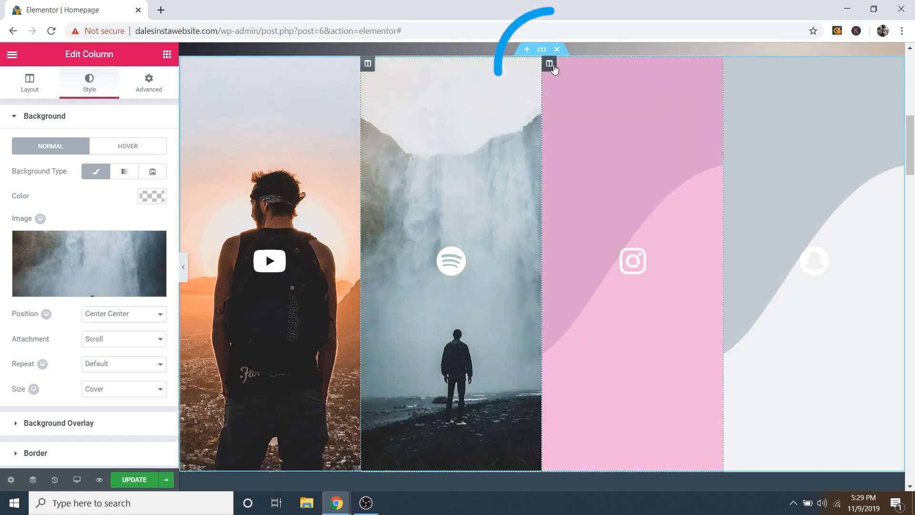
Step: Give the Instagram column the Instagram-Image-2 leather-jacket photo as its background
click(551, 67)
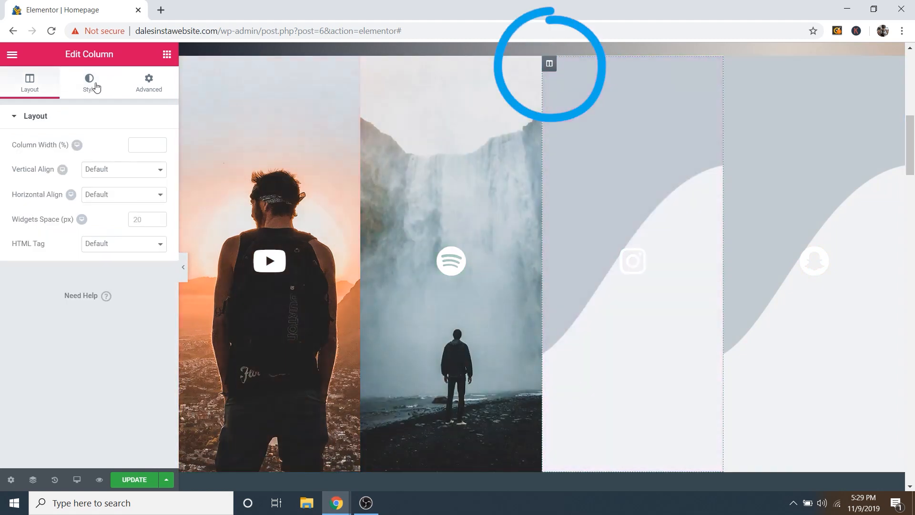
click(89, 88)
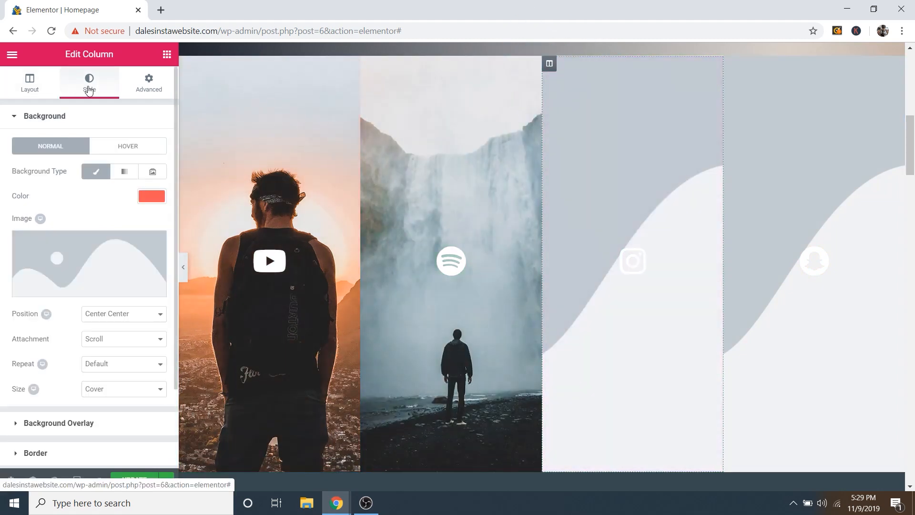
click(90, 289)
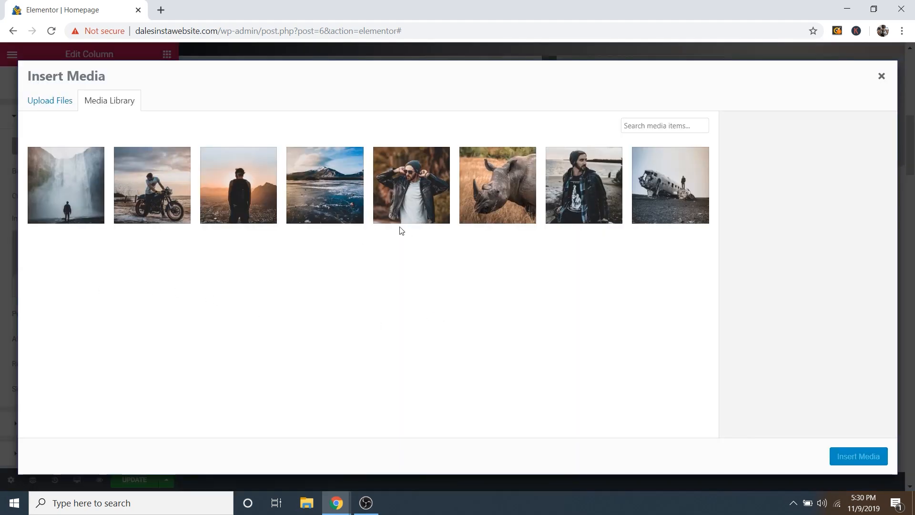
click(393, 196)
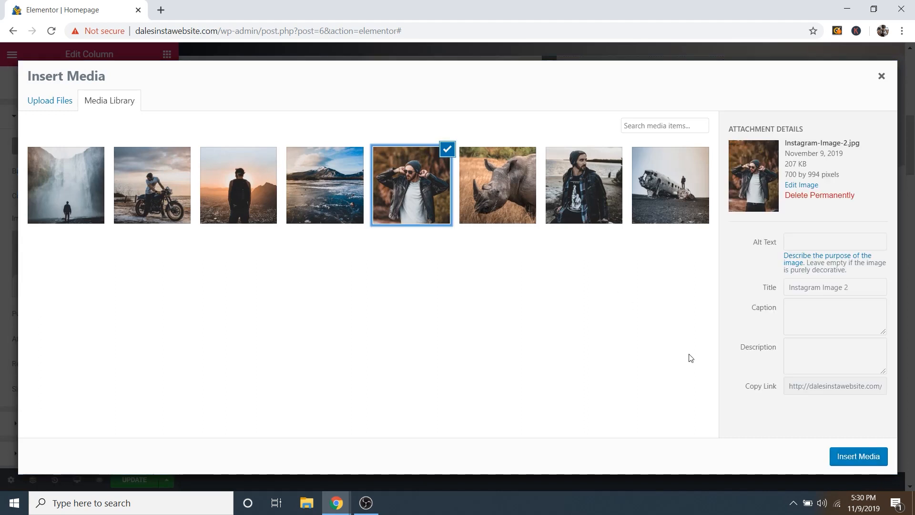
click(851, 464)
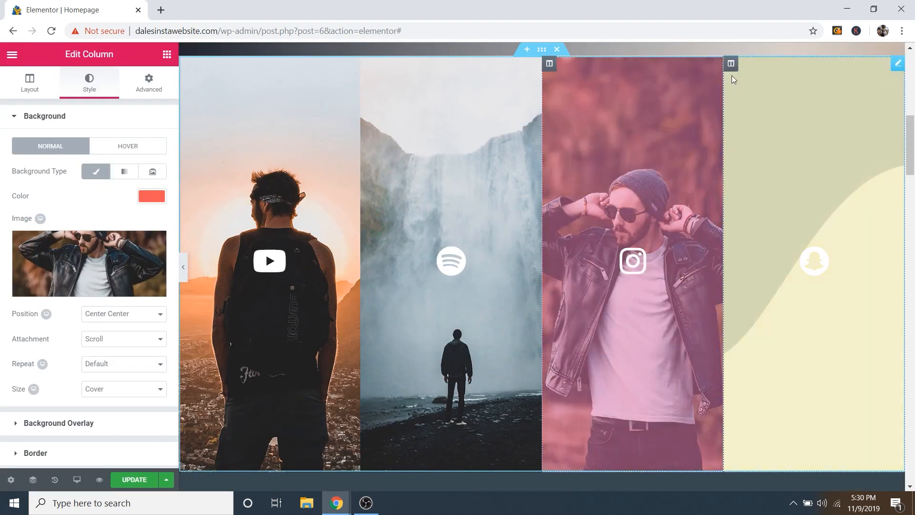
Step: Give the Snapchat column the motorcycle rider photo as its background
click(732, 65)
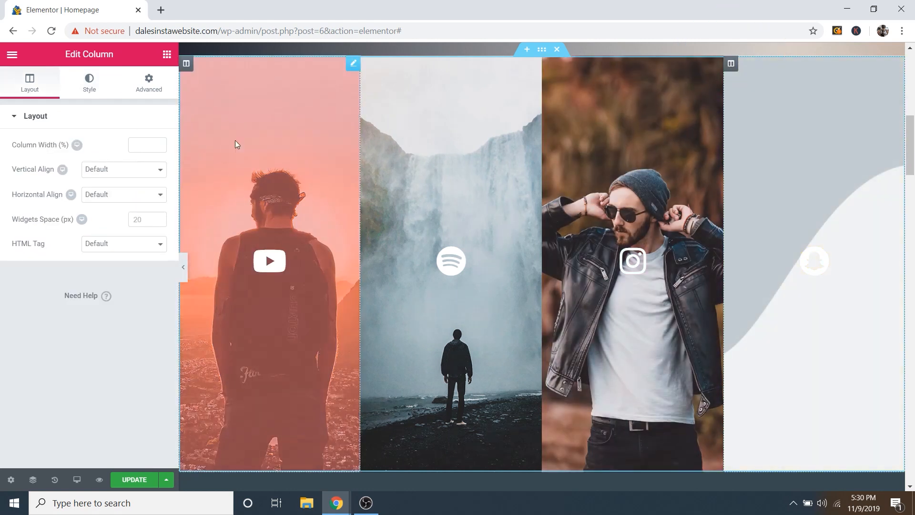
click(91, 92)
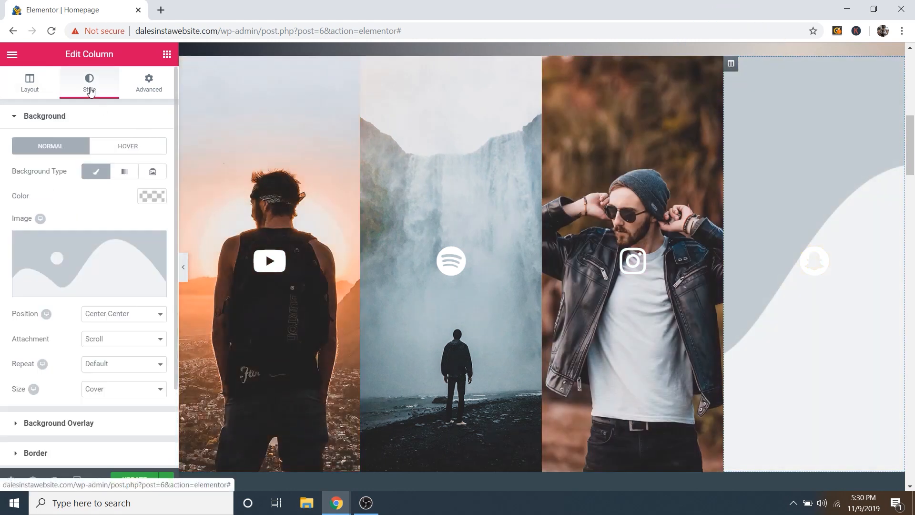
click(92, 289)
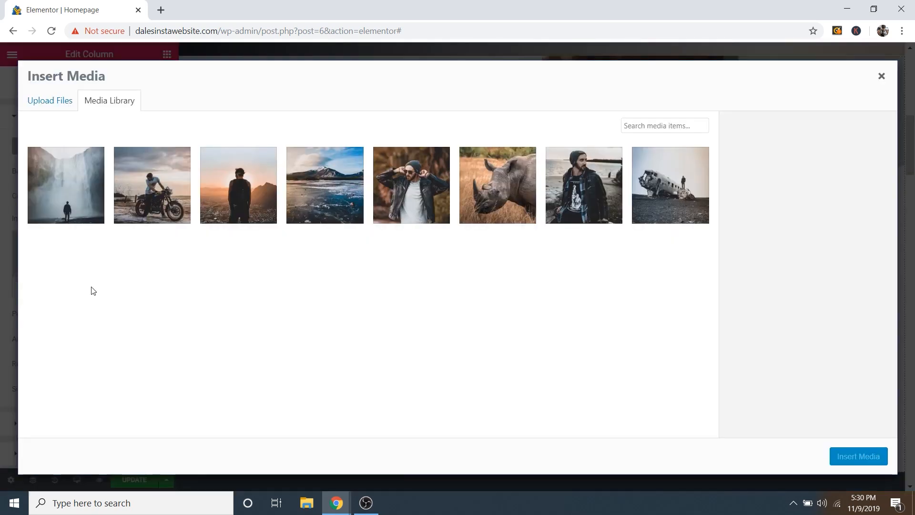
click(144, 181)
click(859, 456)
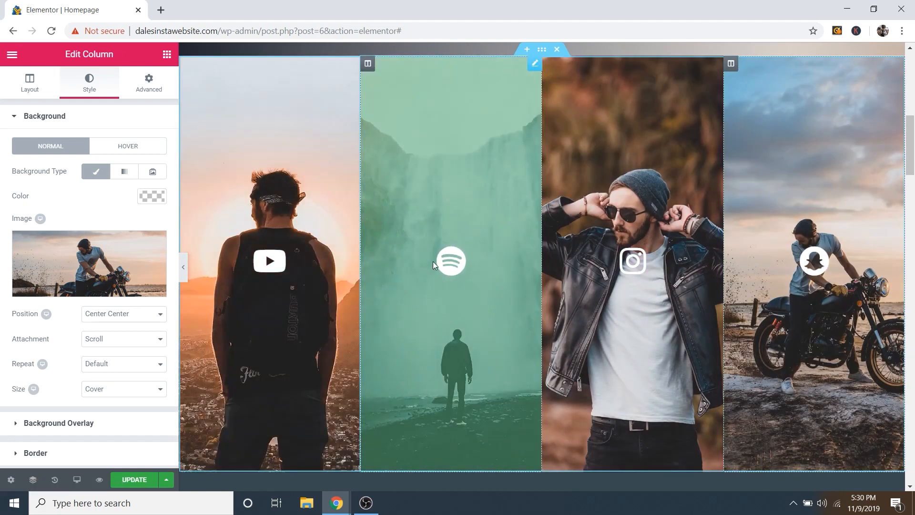
Step: Try Top Center, then Bottom Center, as the Spotify column's waterfall background position
scroll(471, 244, down, 3)
scroll(471, 244, up, 3)
click(368, 64)
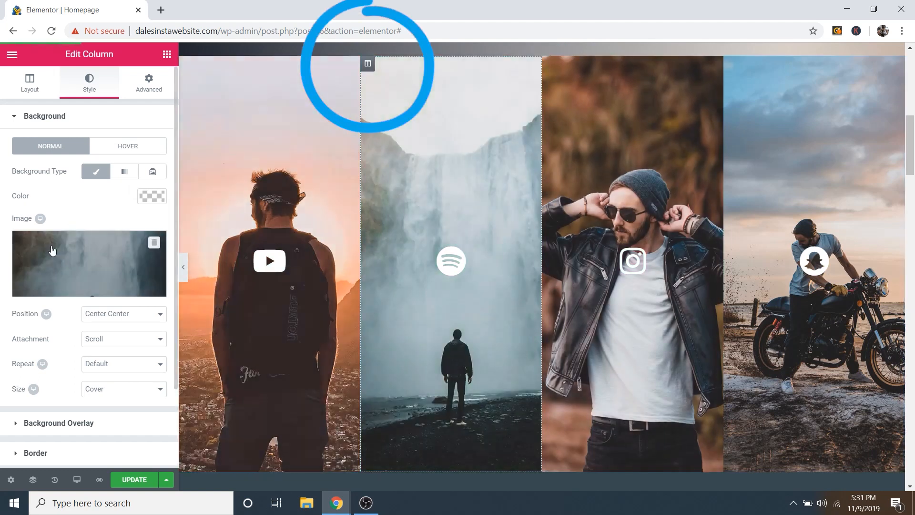
mouse_move(78, 260)
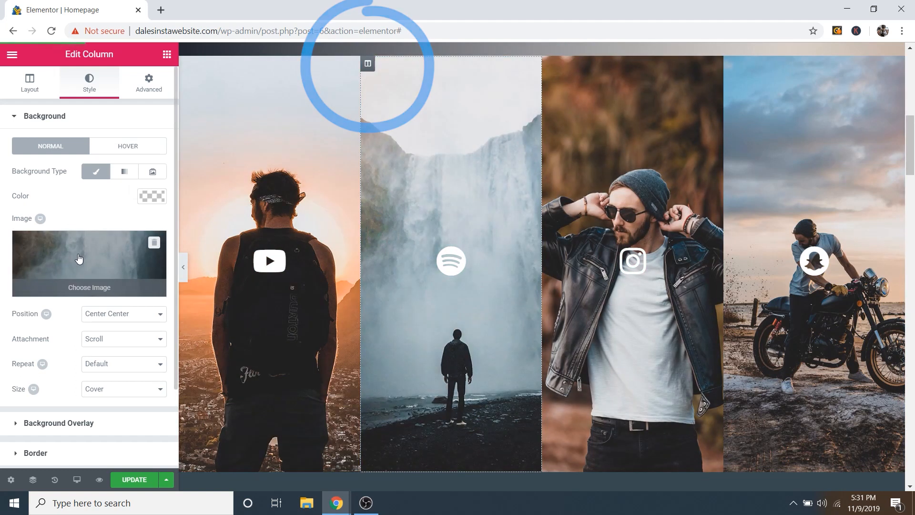
click(112, 314)
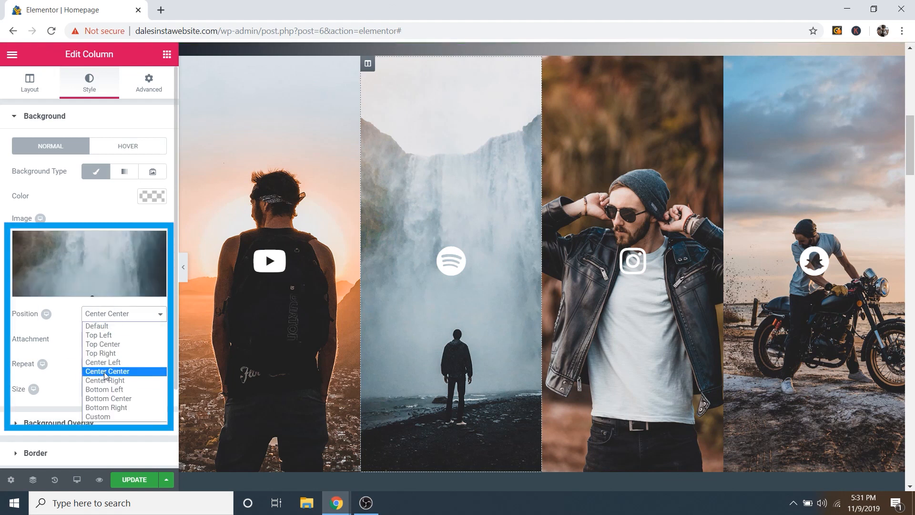
click(107, 345)
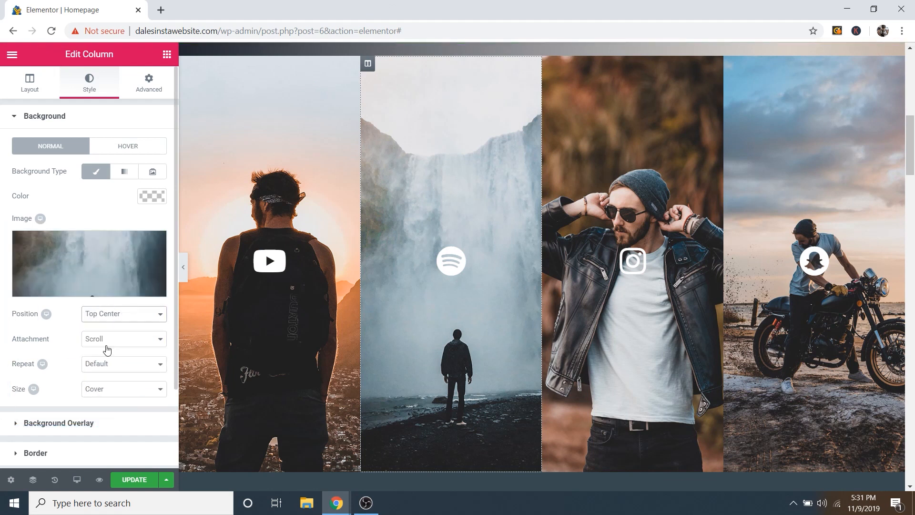
click(109, 315)
click(113, 400)
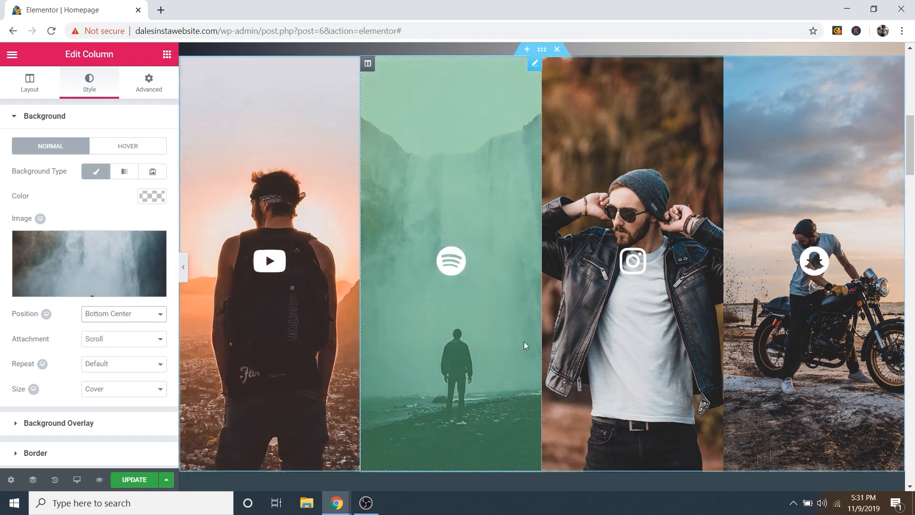
Step: Try custom X and Y offsets for the waterfall background, undoing each change
click(111, 319)
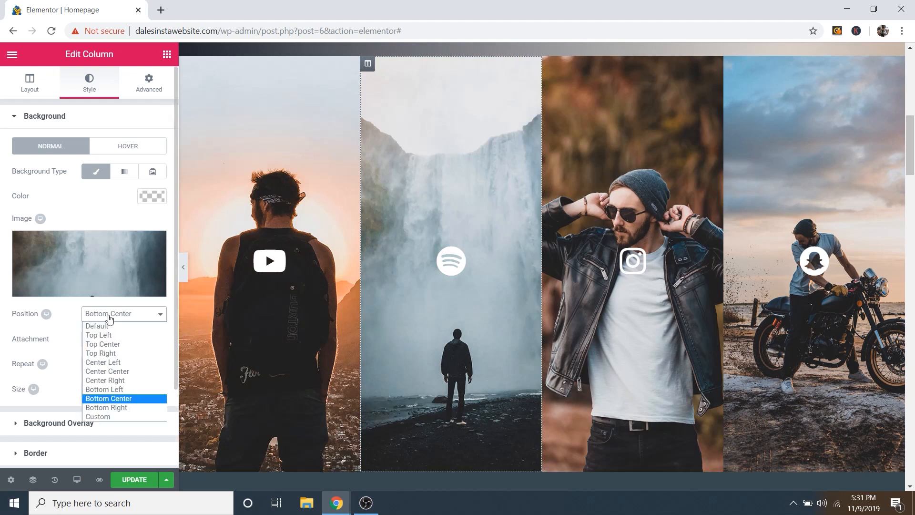
click(107, 422)
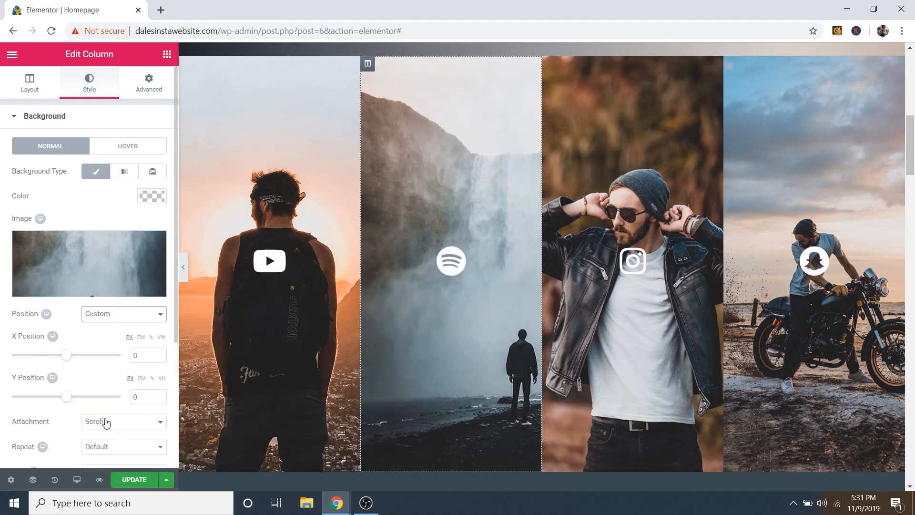
mouse_move(66, 355)
mouse_down()
mouse_move(38, 362)
mouse_move(84, 361)
mouse_move(51, 364)
mouse_move(62, 366)
mouse_up()
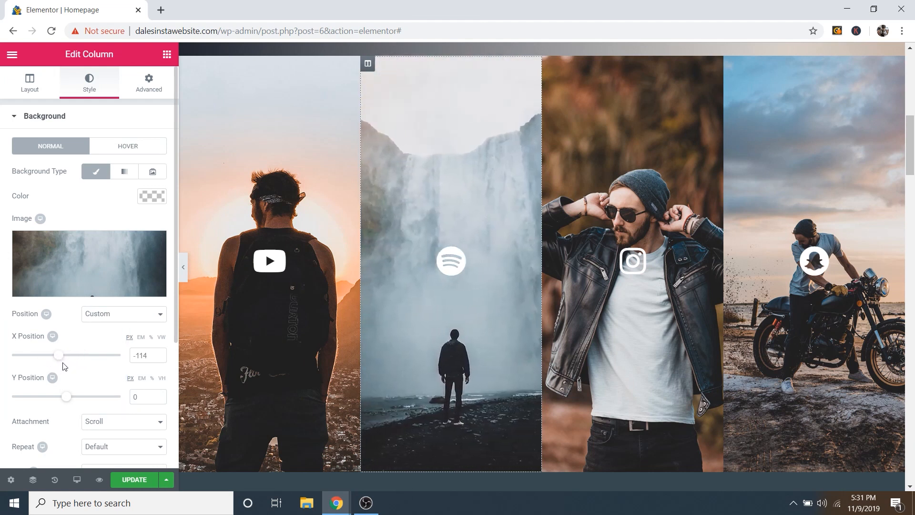
key(ctrl+z)
key(ctrl+z)
click(103, 314)
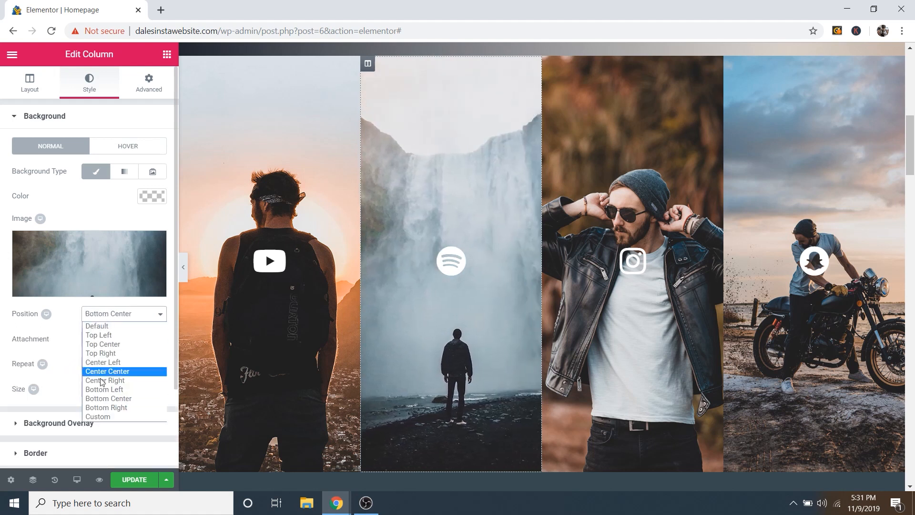
click(101, 418)
mouse_move(69, 397)
mouse_down()
mouse_move(85, 400)
mouse_move(56, 405)
mouse_move(77, 404)
mouse_move(69, 405)
mouse_up()
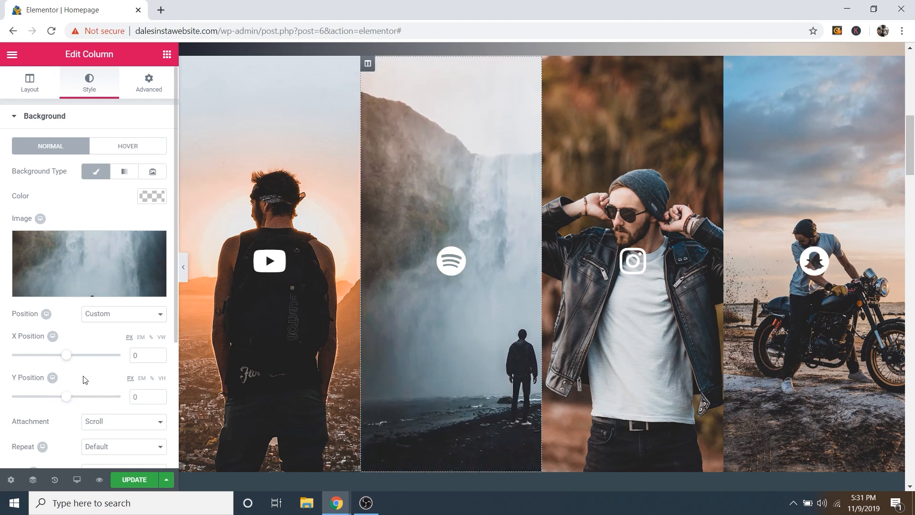
key(ctrl+z)
Step: Set the waterfall background position to Center Center
click(118, 316)
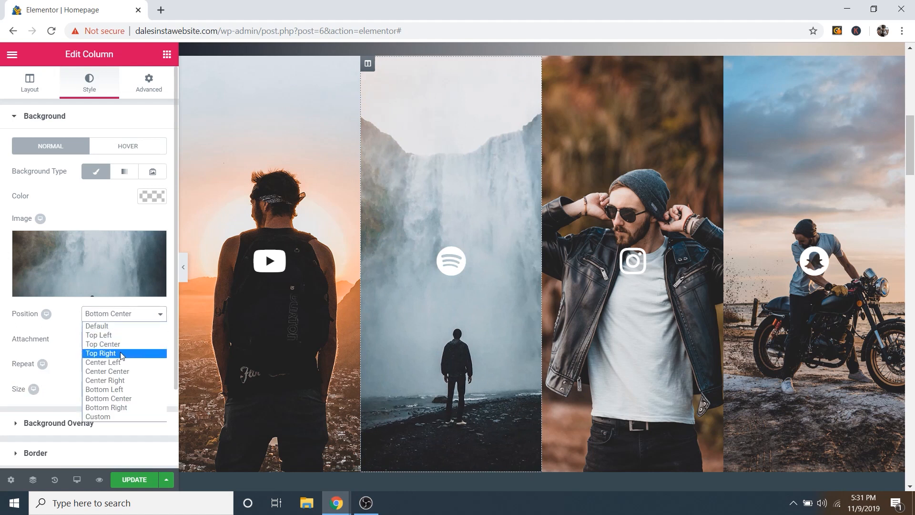
click(118, 370)
click(113, 316)
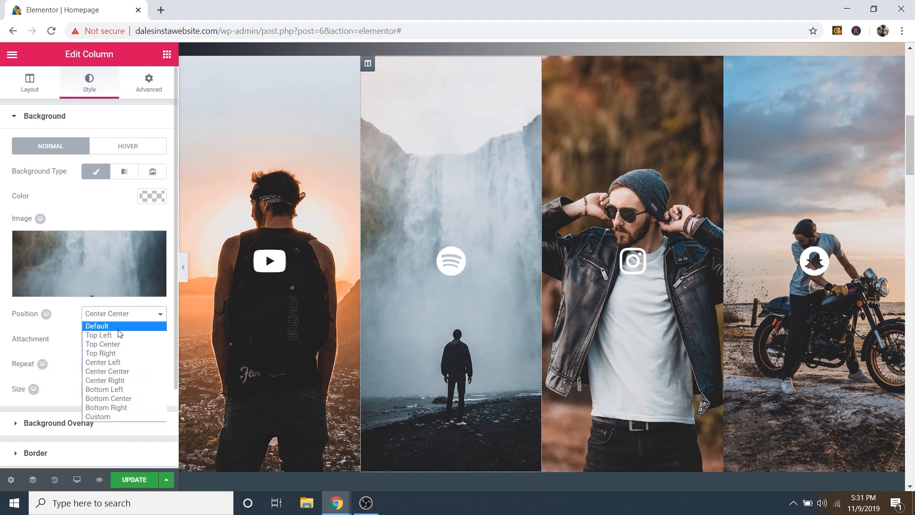
click(279, 318)
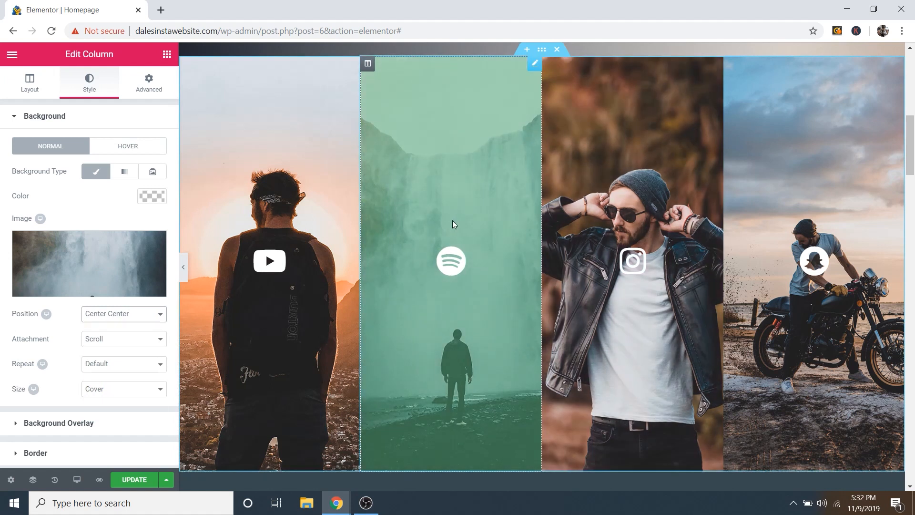
scroll(453, 220, down, 7)
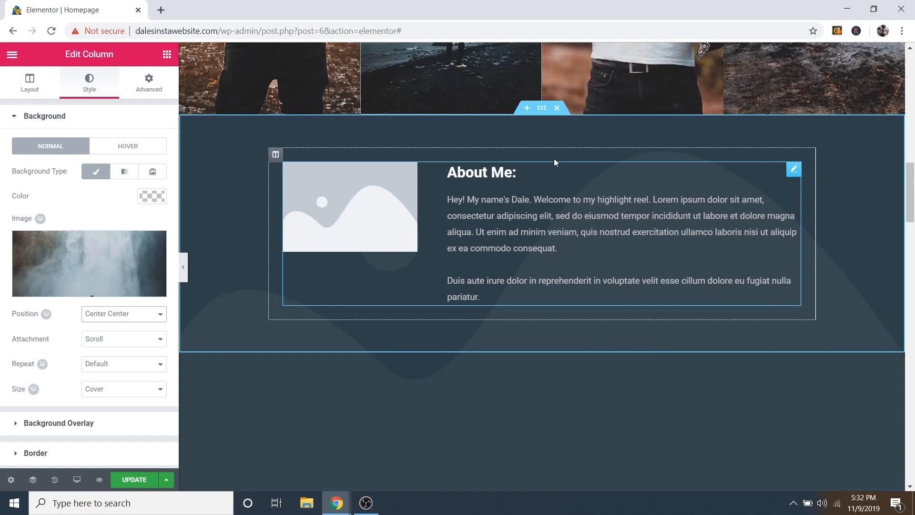
Step: Insert Spotify-Image.jpg from the Media Library as the About Me section's background image
click(542, 109)
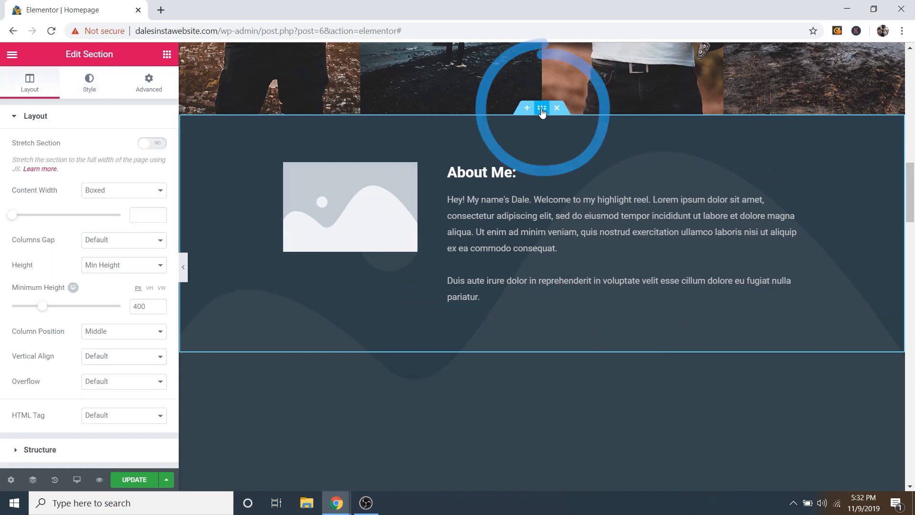
click(86, 93)
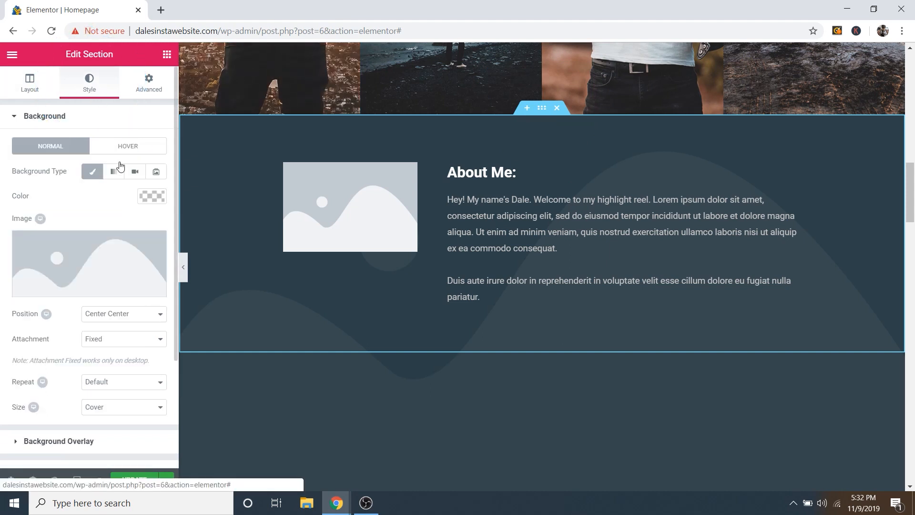
click(99, 291)
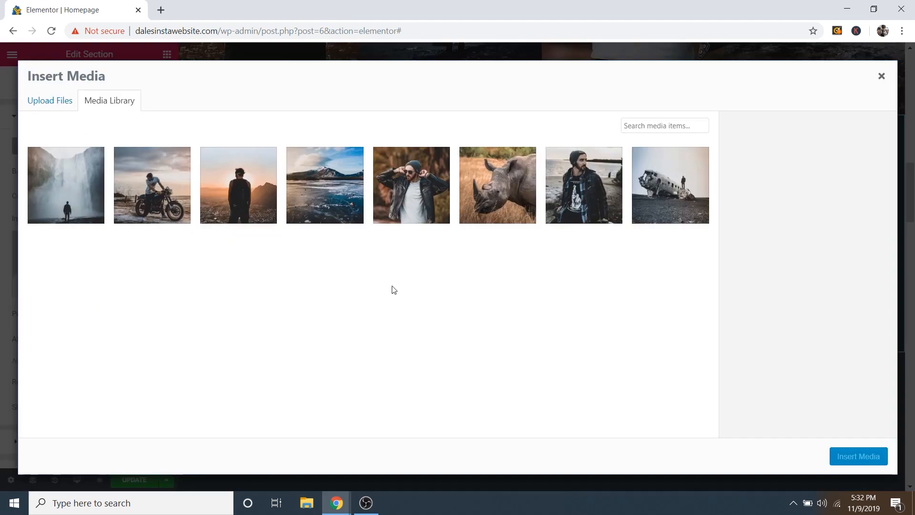
click(57, 193)
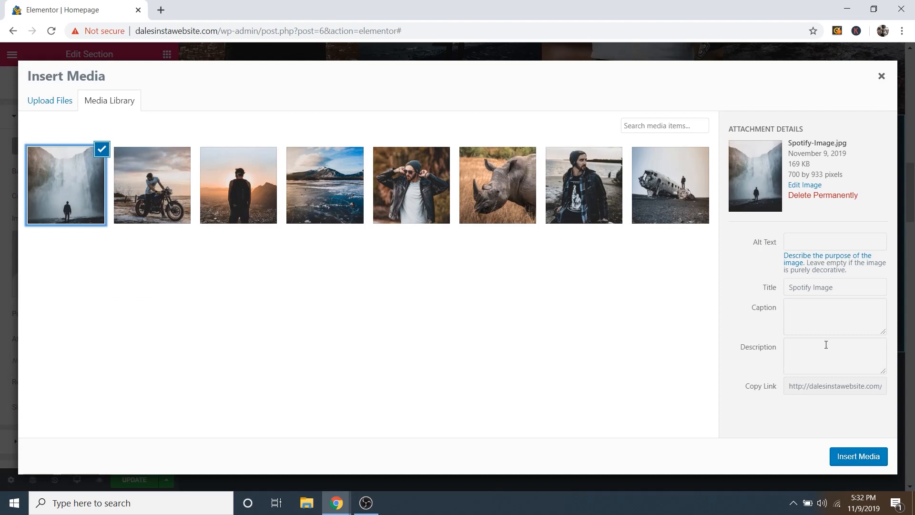
click(848, 456)
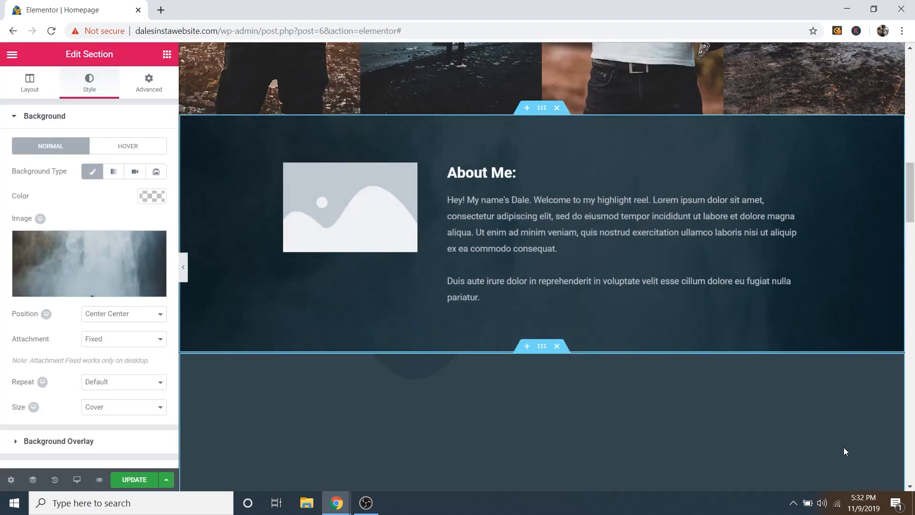
scroll(300, 287, down, 1)
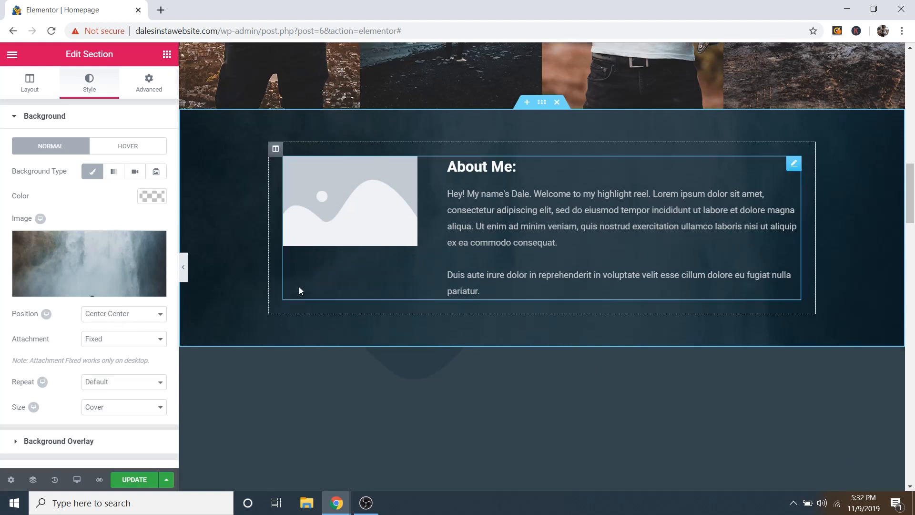
scroll(304, 300, up, 5)
scroll(305, 303, down, 7)
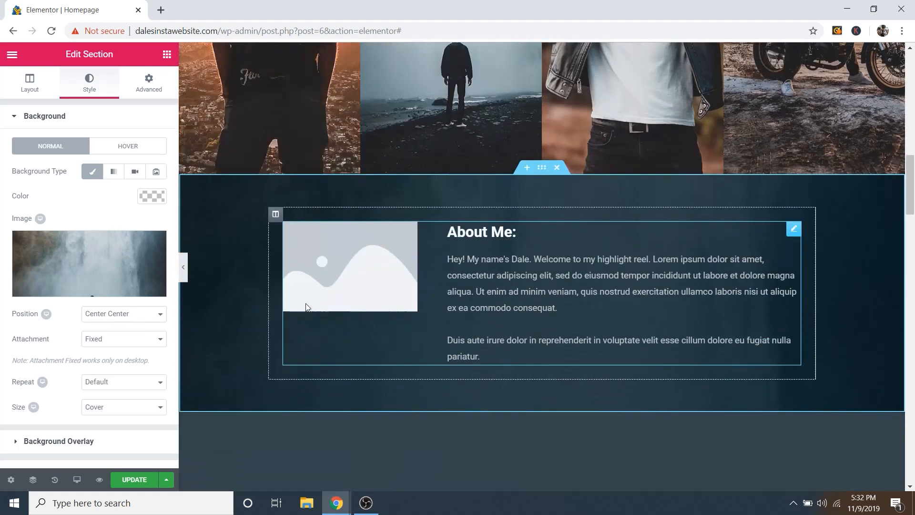
scroll(305, 305, up, 5)
scroll(305, 303, down, 3)
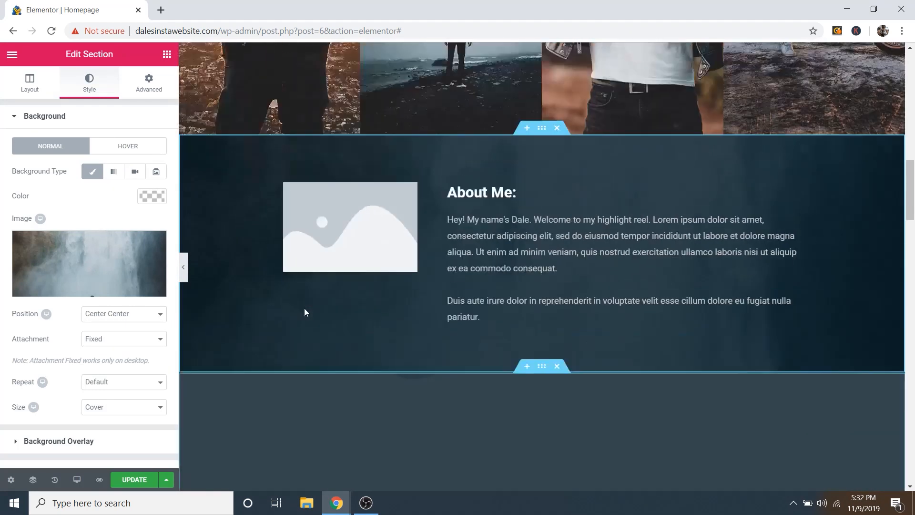
scroll(305, 312, up, 1)
scroll(307, 311, down, 1)
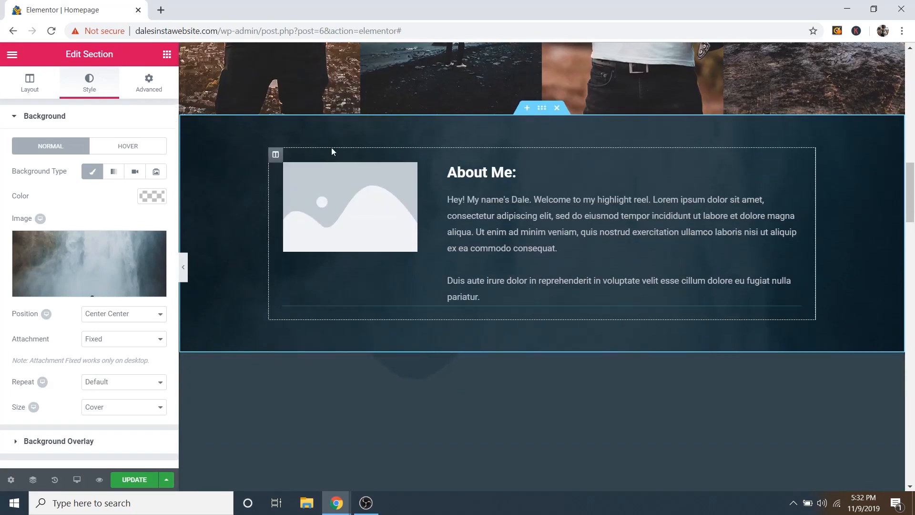
Step: Check the About Me section's Background Overlay: dark navy colour at 0.77 opacity
click(32, 115)
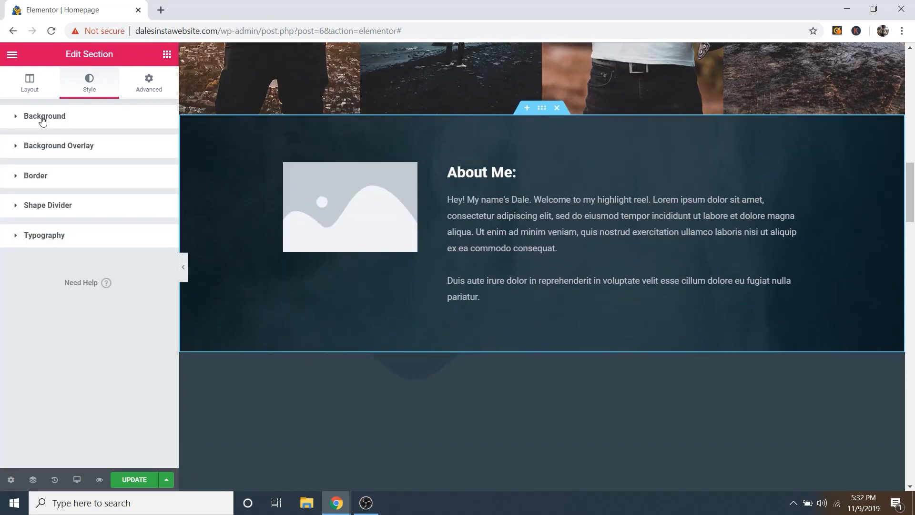
click(53, 147)
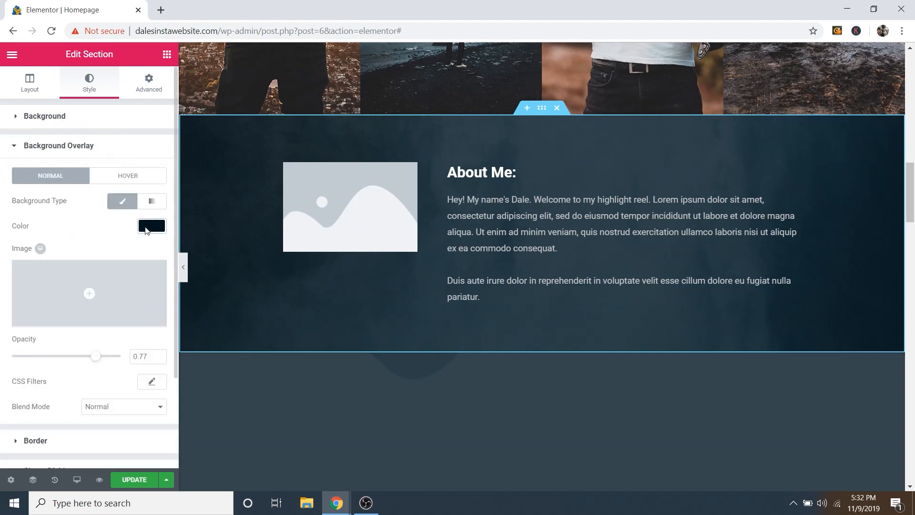
click(146, 228)
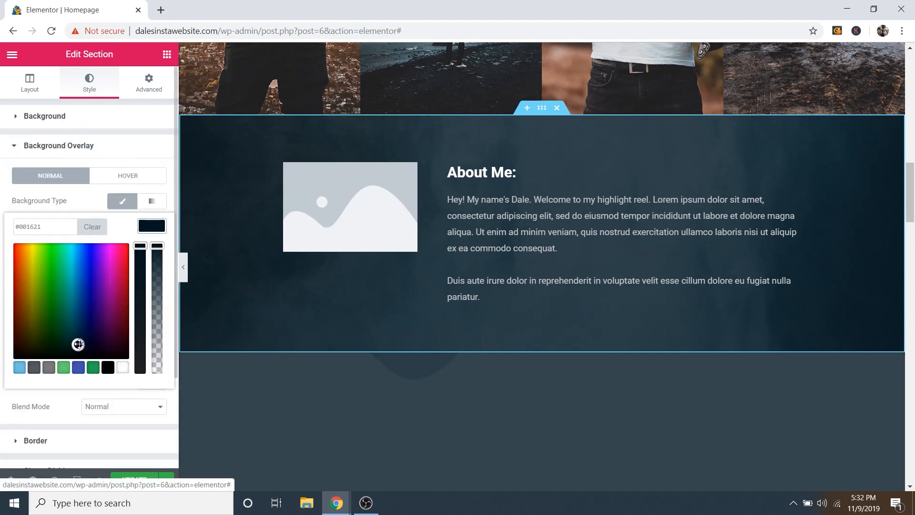
click(150, 230)
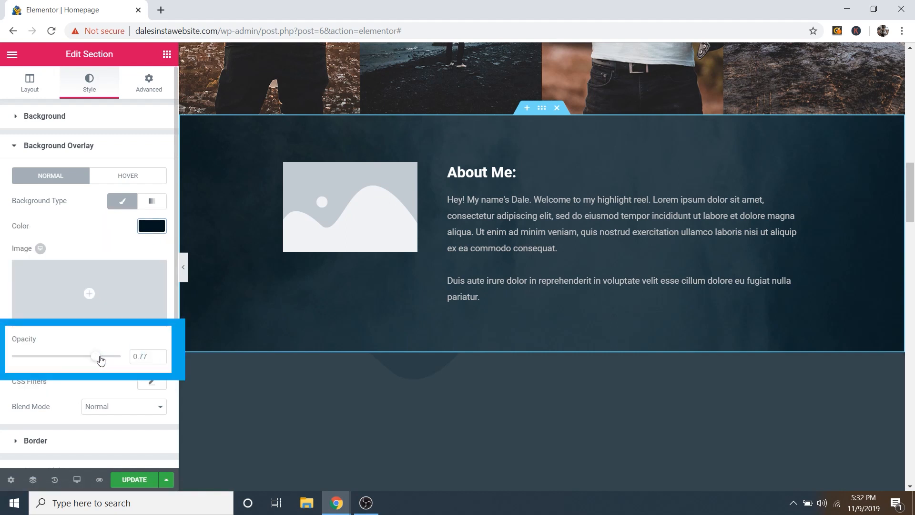
scroll(500, 253, down, 2)
scroll(501, 255, up, 4)
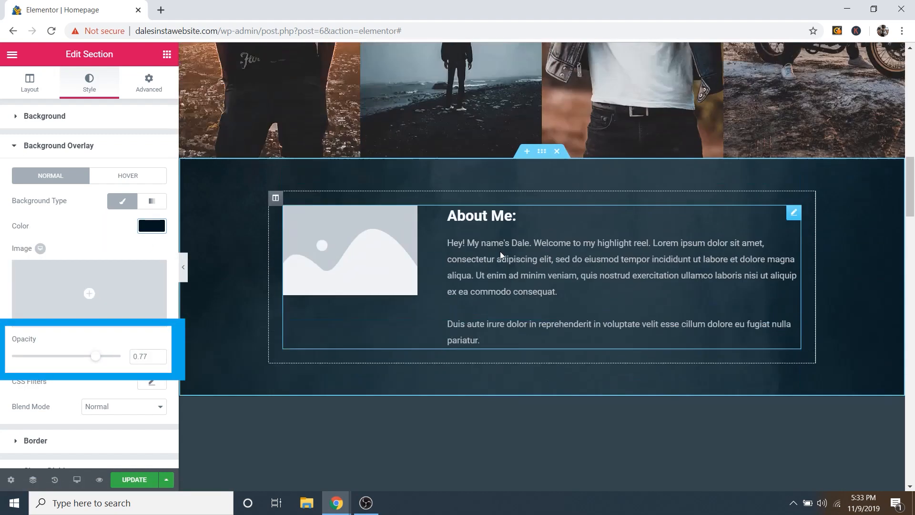
scroll(502, 262, down, 3)
scroll(500, 263, up, 3)
scroll(499, 265, down, 2)
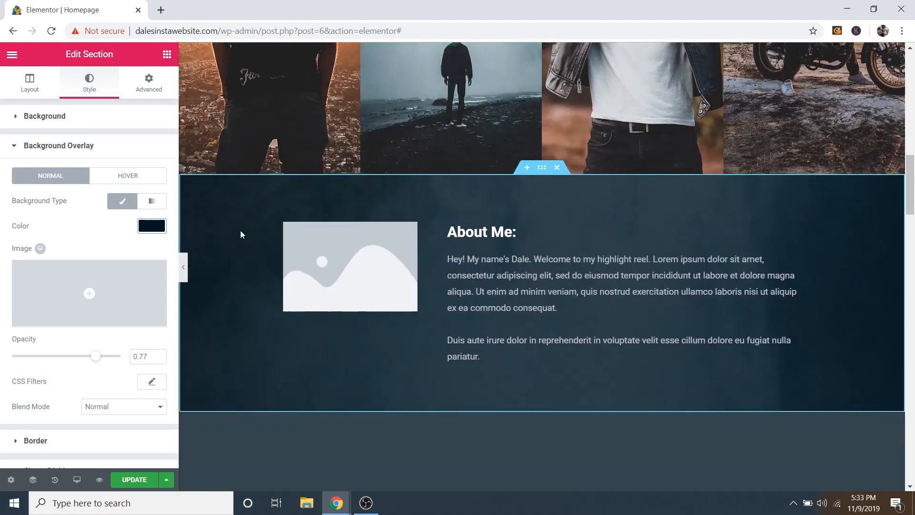
scroll(582, 267, up, 1)
scroll(579, 270, down, 3)
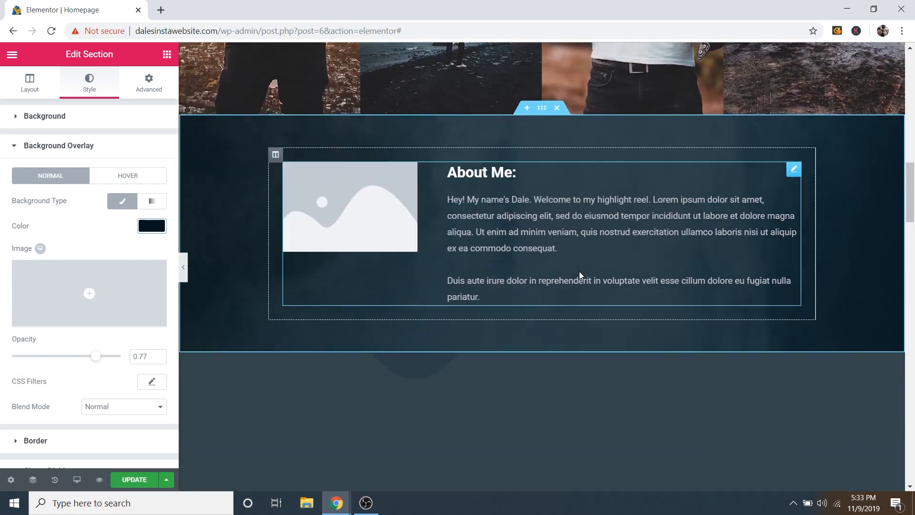
scroll(580, 279, up, 8)
scroll(668, 278, up, 5)
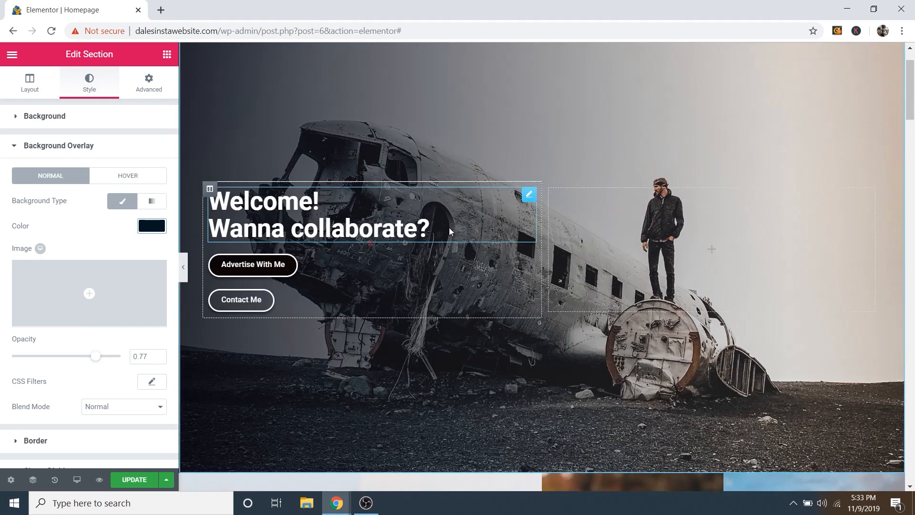
scroll(691, 316, down, 7)
scroll(639, 315, down, 8)
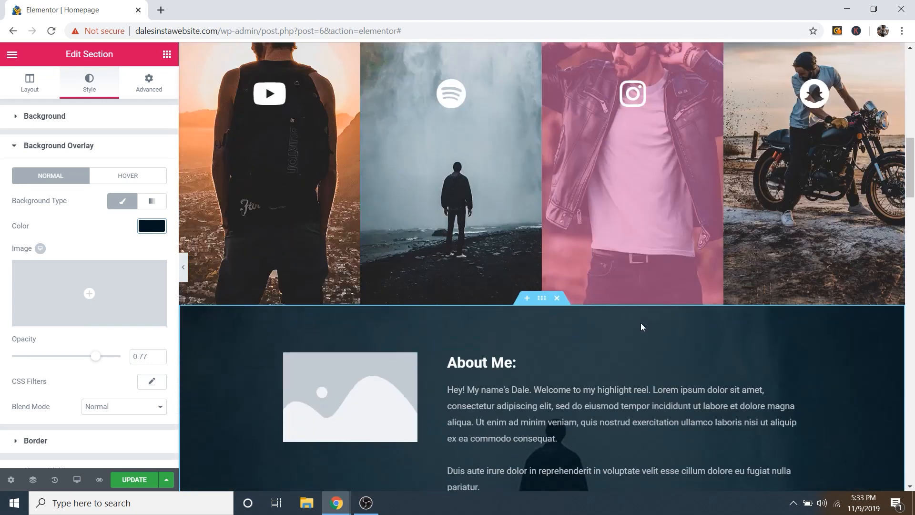
scroll(493, 288, up, 4)
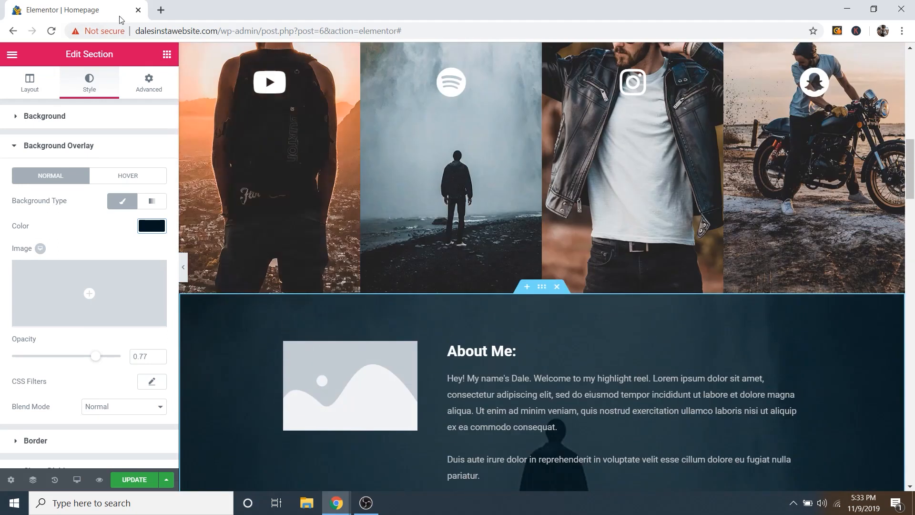
Step: Open the Instagram profile in a new tab and browse its photo grid
click(161, 10)
text(ins)
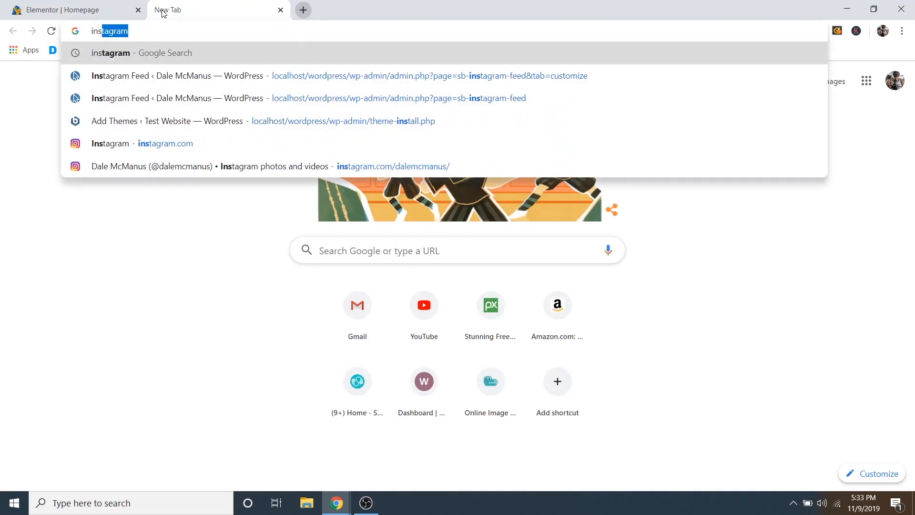
text(tagram)
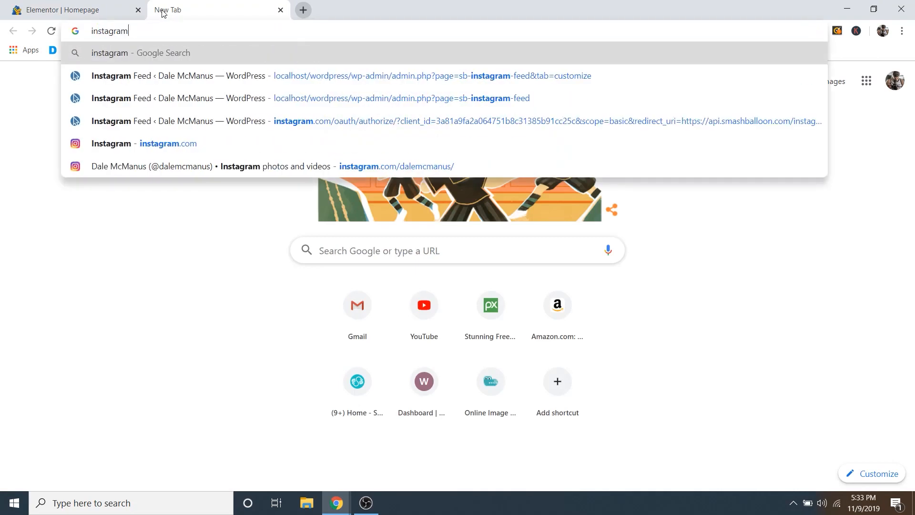
click(301, 170)
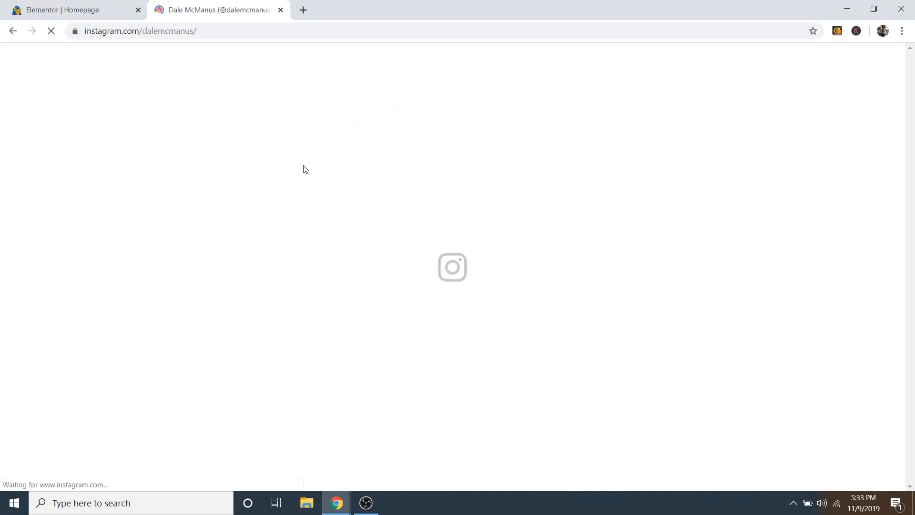
scroll(839, 209, down, 6)
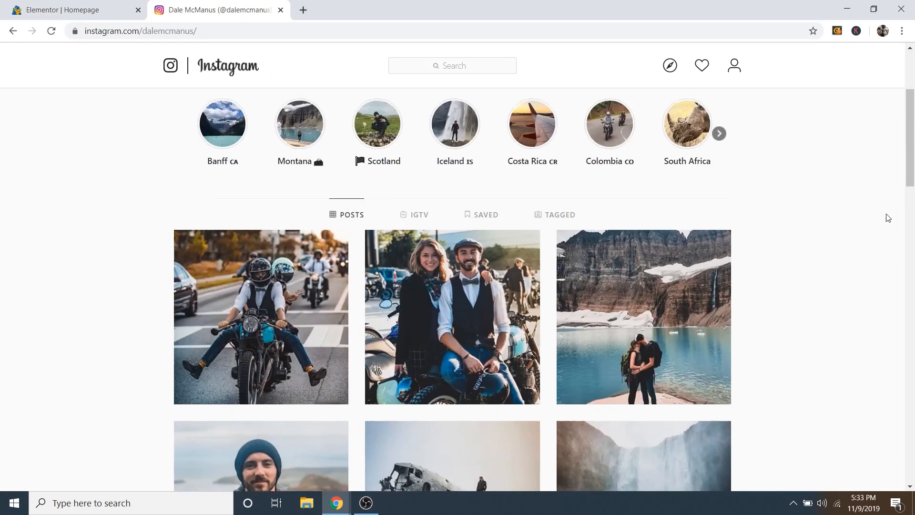
scroll(692, 224, down, 2)
scroll(548, 227, up, 3)
scroll(775, 227, down, 4)
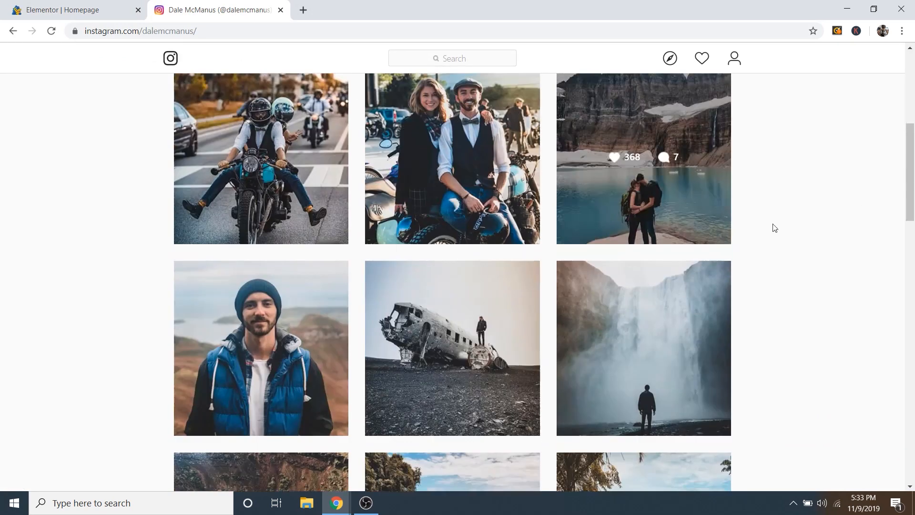
scroll(768, 222, down, 1)
scroll(760, 214, down, 4)
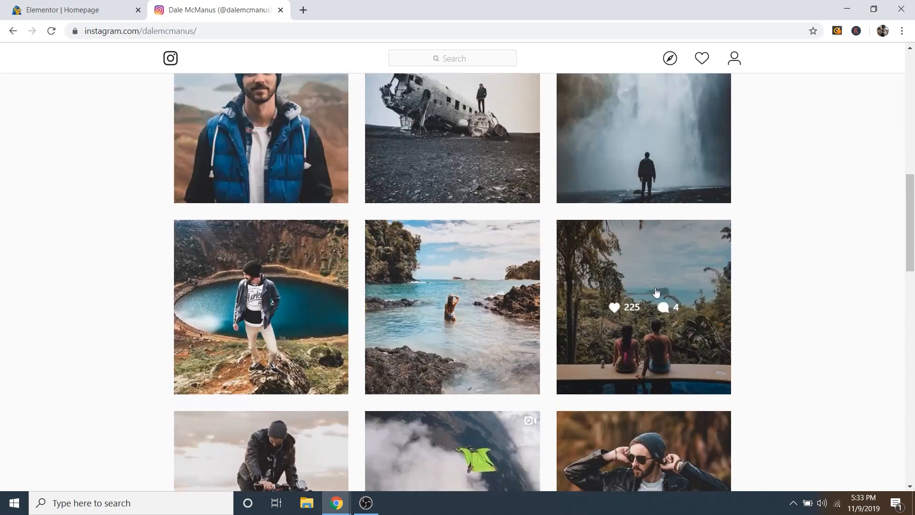
scroll(763, 219, down, 1)
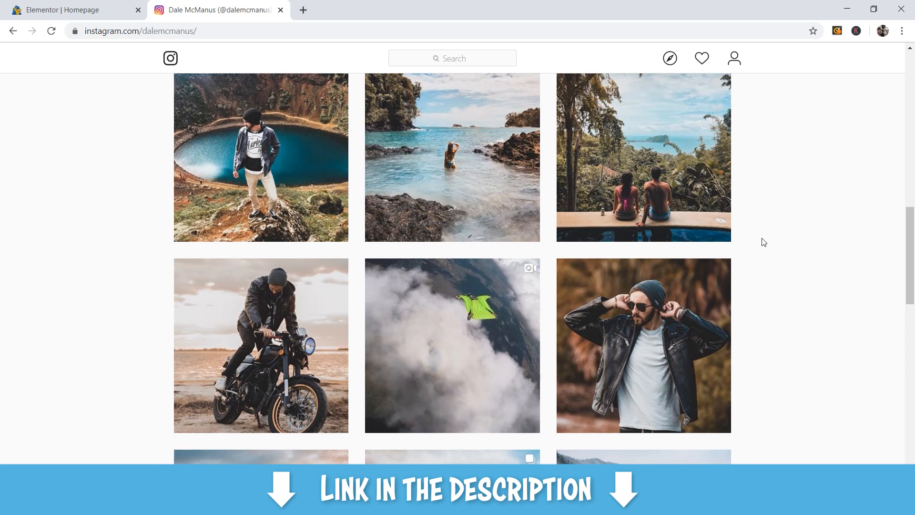
Step: Finish looking through the posts and close the Instagram tab
scroll(746, 232, down, 10)
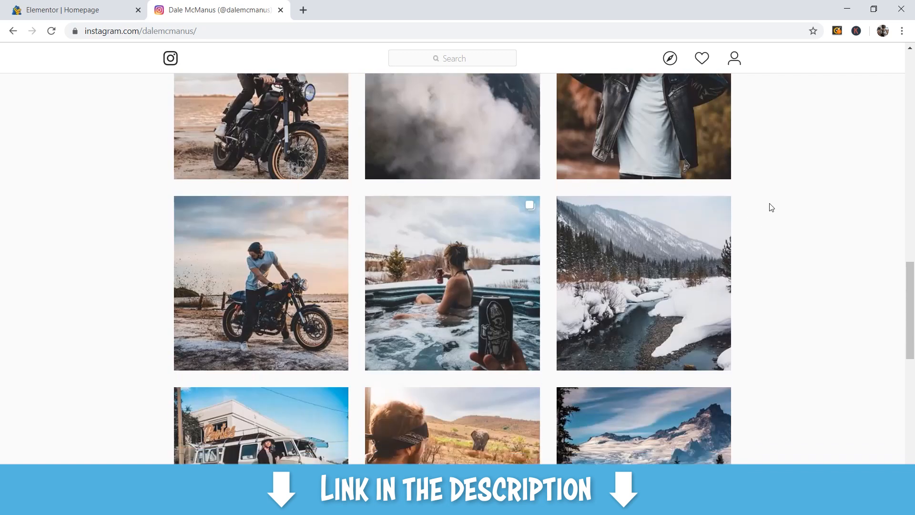
scroll(770, 225, down, 1)
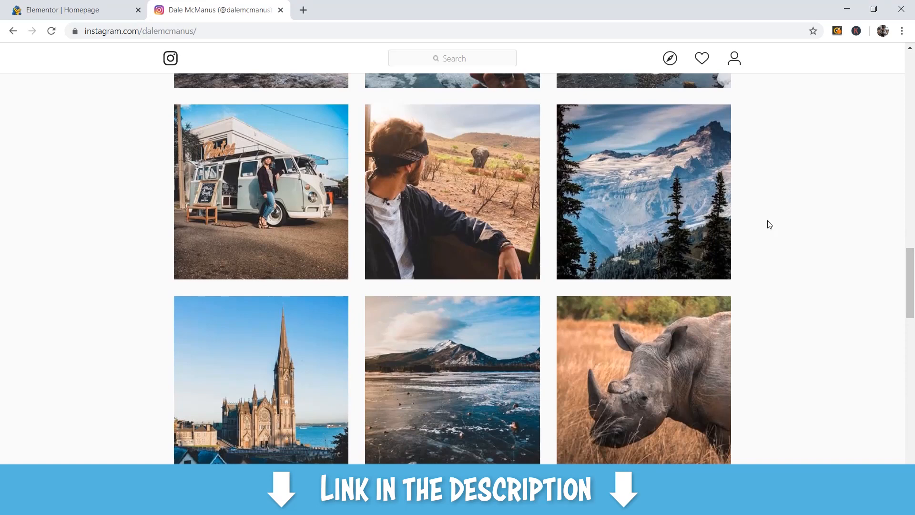
scroll(769, 220, down, 2)
scroll(763, 241, up, 6)
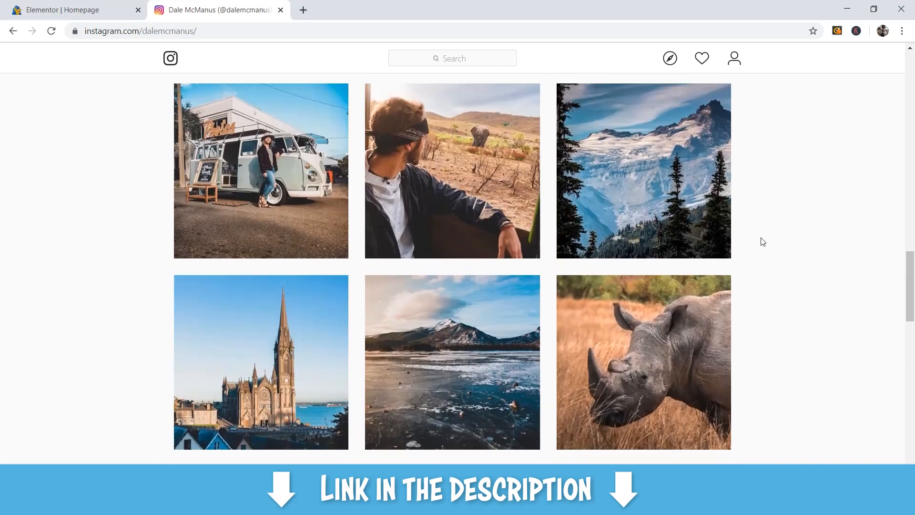
scroll(768, 274, up, 16)
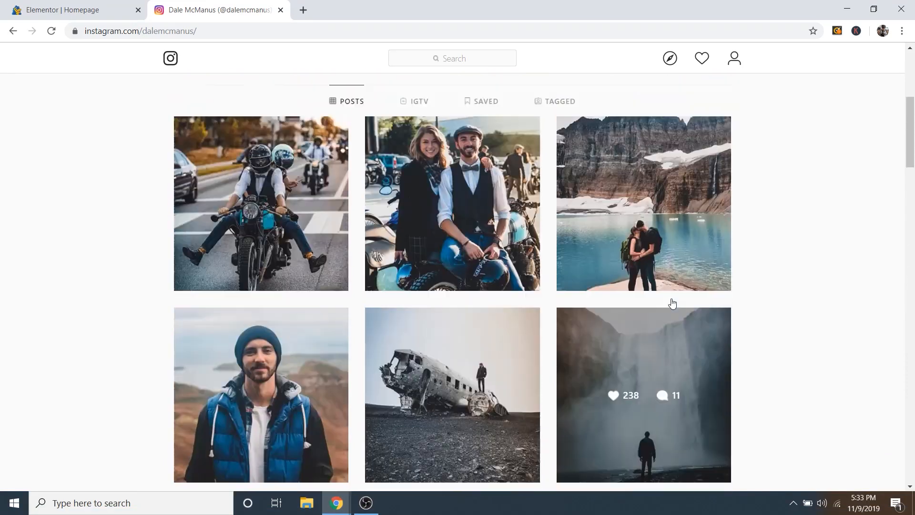
scroll(448, 286, up, 4)
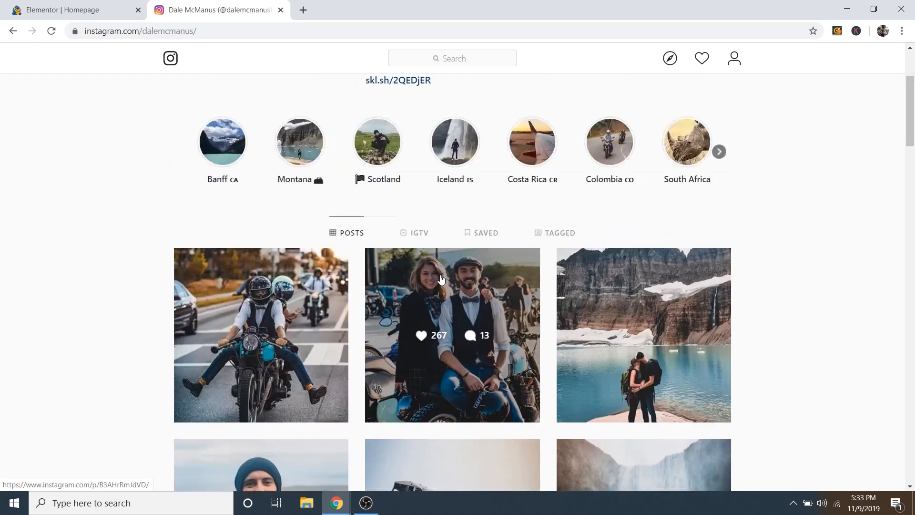
click(280, 10)
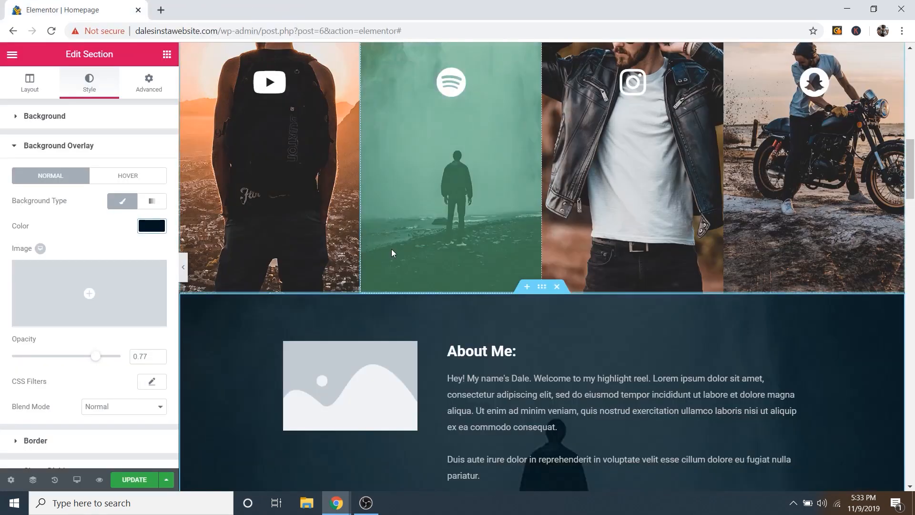
Step: Insert About-Me.jpg from the Media Library into the About Me image box
scroll(589, 264, down, 2)
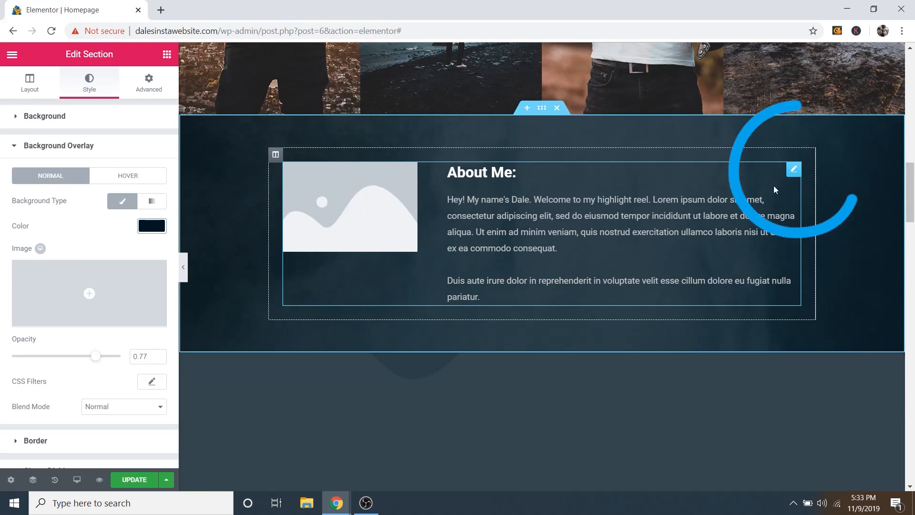
click(794, 170)
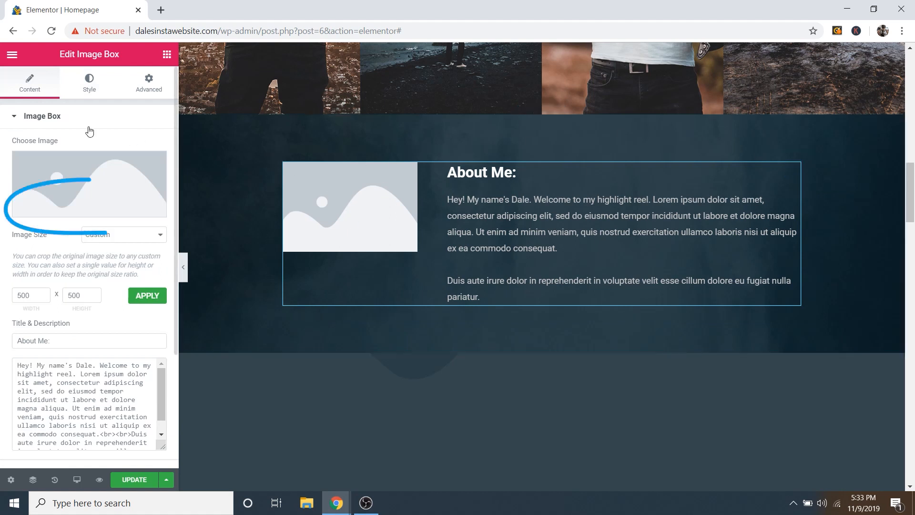
mouse_move(92, 208)
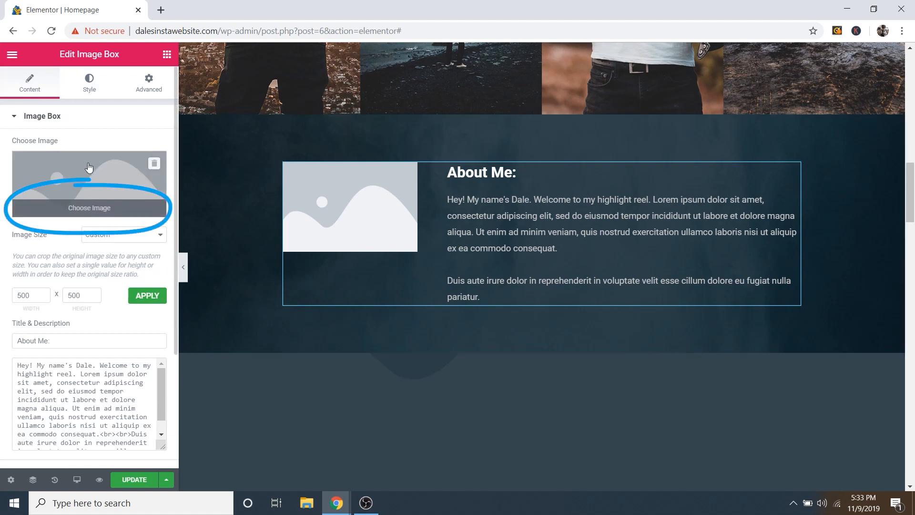
click(92, 208)
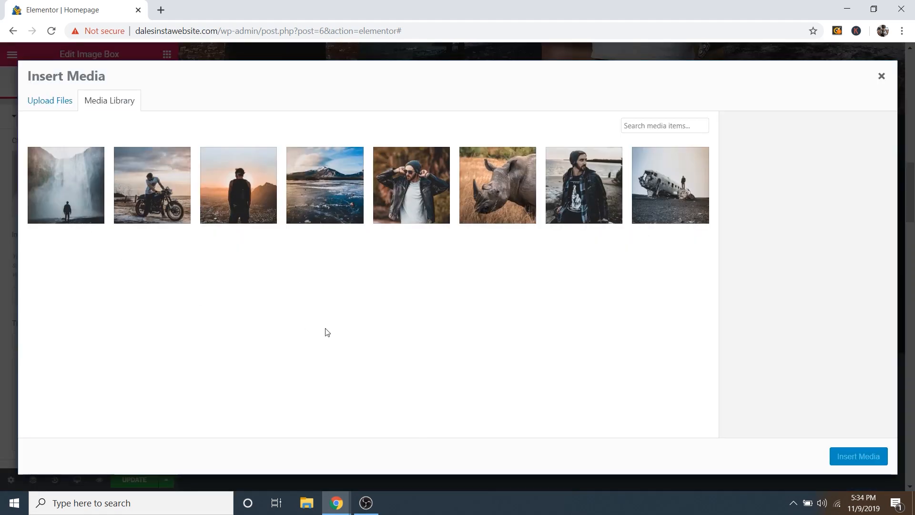
click(552, 209)
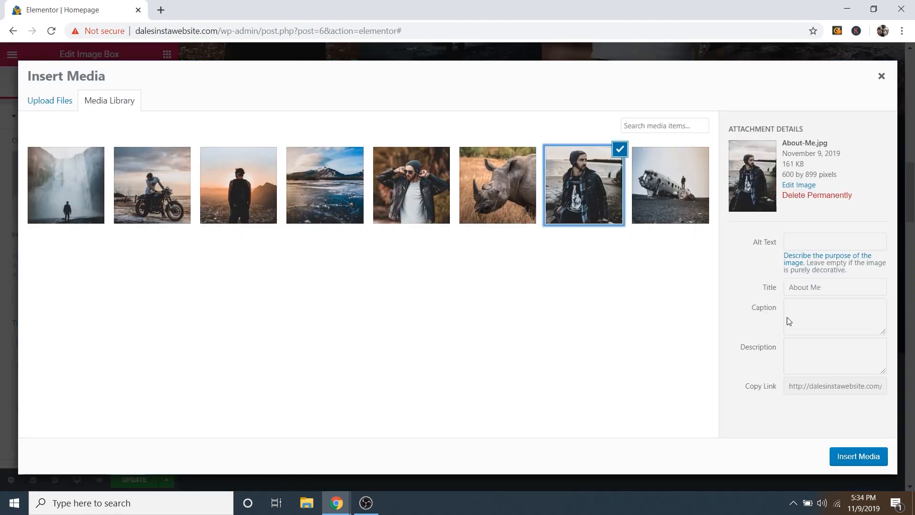
click(851, 459)
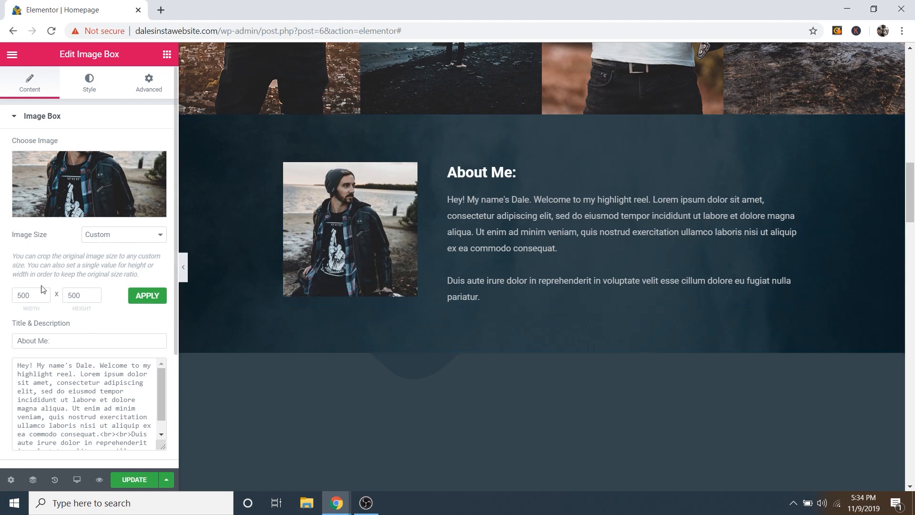
drag(31, 296, 17, 296)
drag(79, 294, 77, 293)
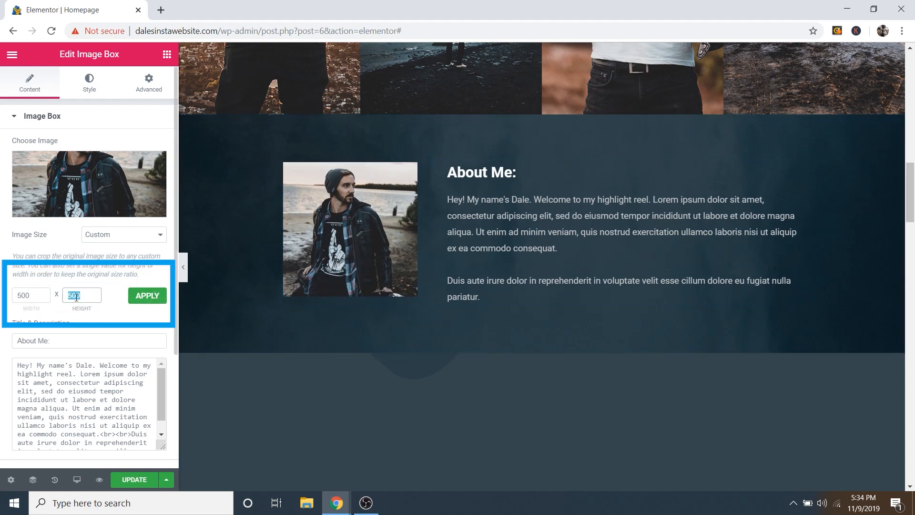
text(700)
click(143, 300)
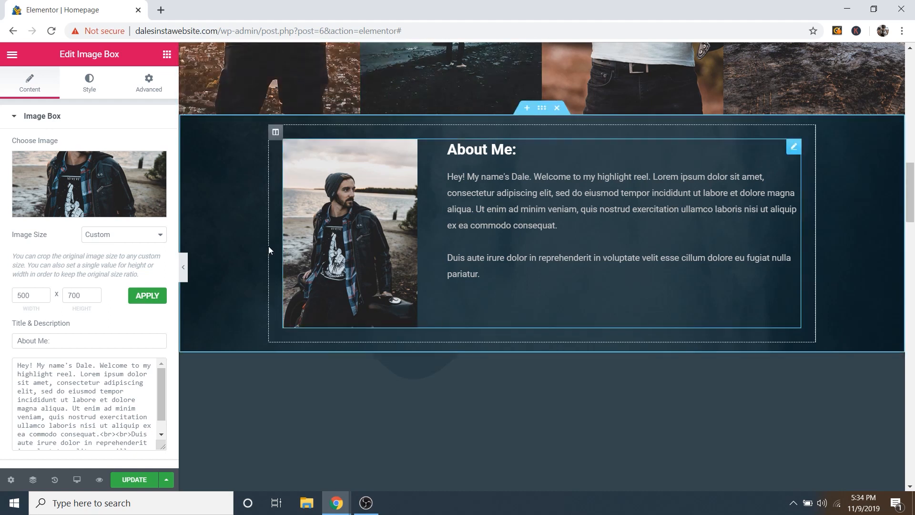
double_click(74, 296)
text(5)
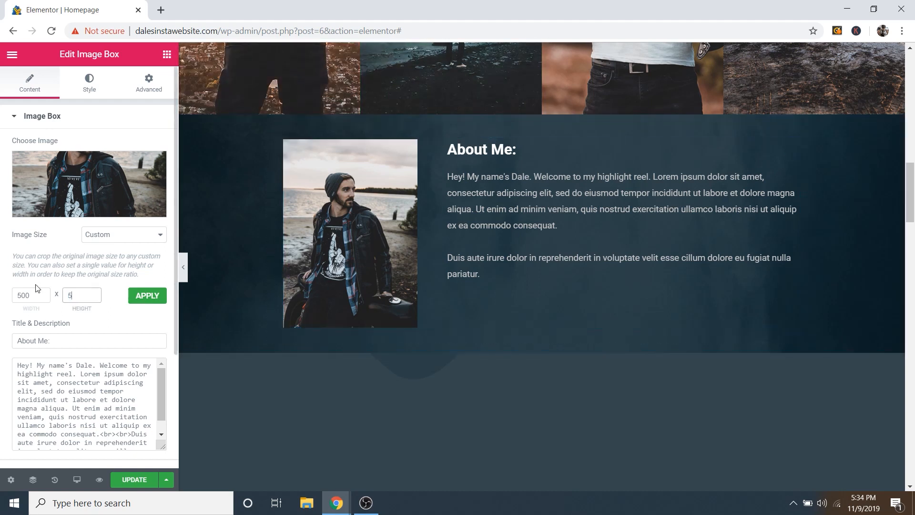
text(00)
click(147, 295)
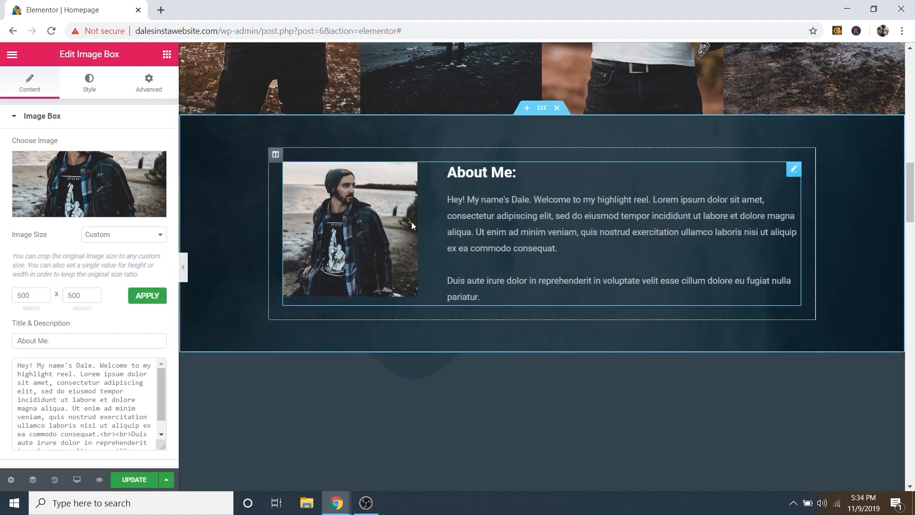
scroll(72, 267, down, 3)
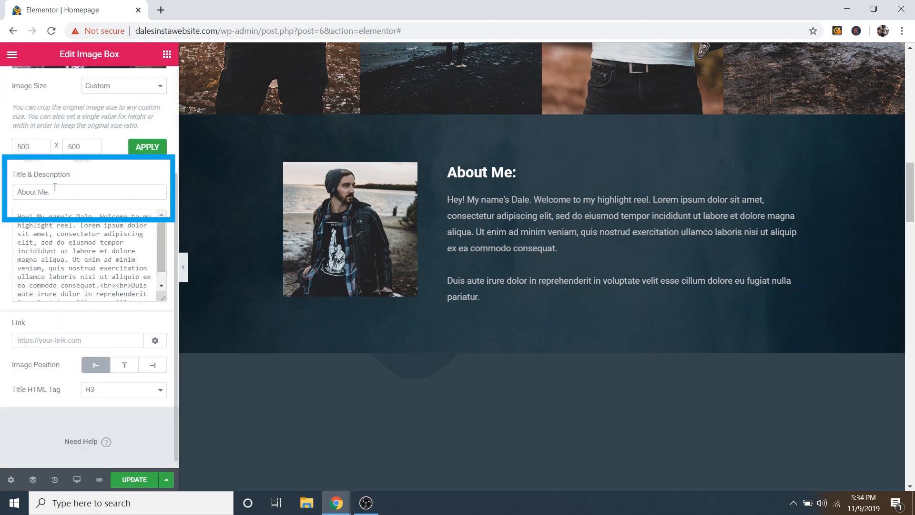
Step: Edit the About Me description, keeping a <br><br> break before the 'Duis' paragraph
click(58, 191)
click(32, 235)
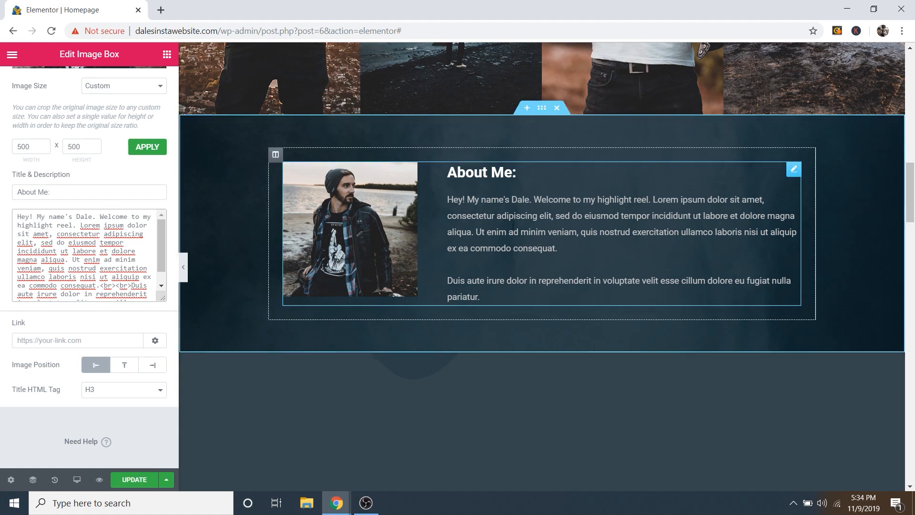
click(566, 269)
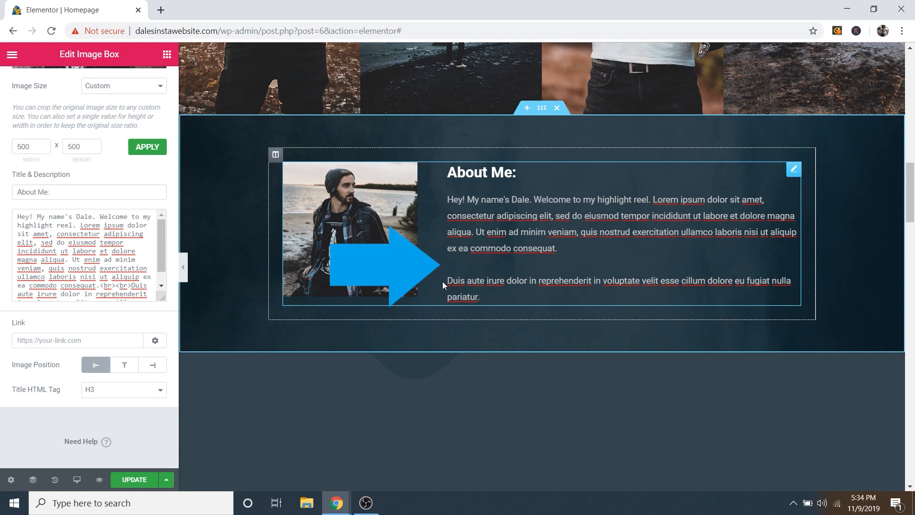
key(BackSpace)
key(BackSpace)
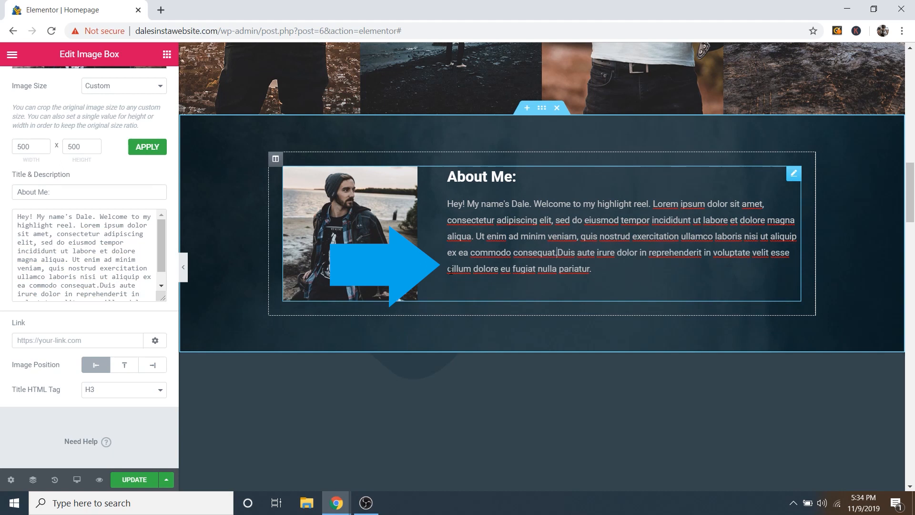
key(Return)
key(Return)
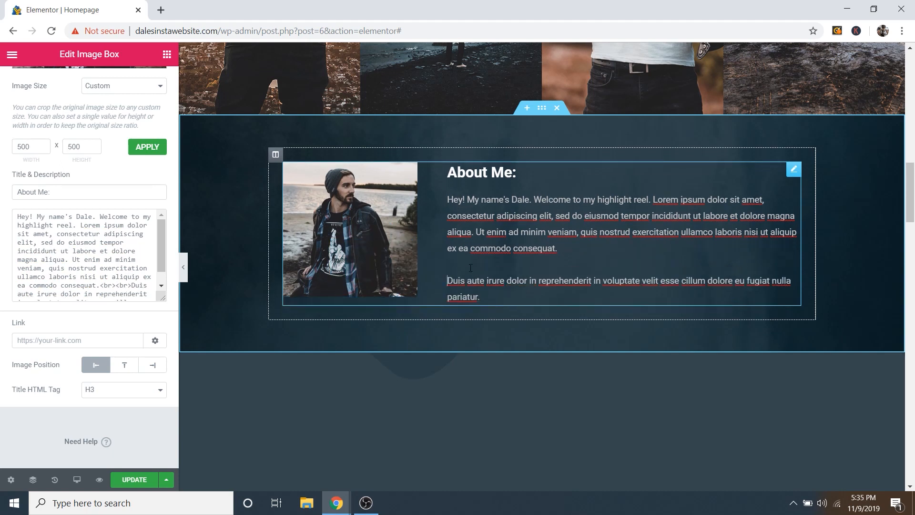
click(68, 251)
scroll(106, 254, down, 2)
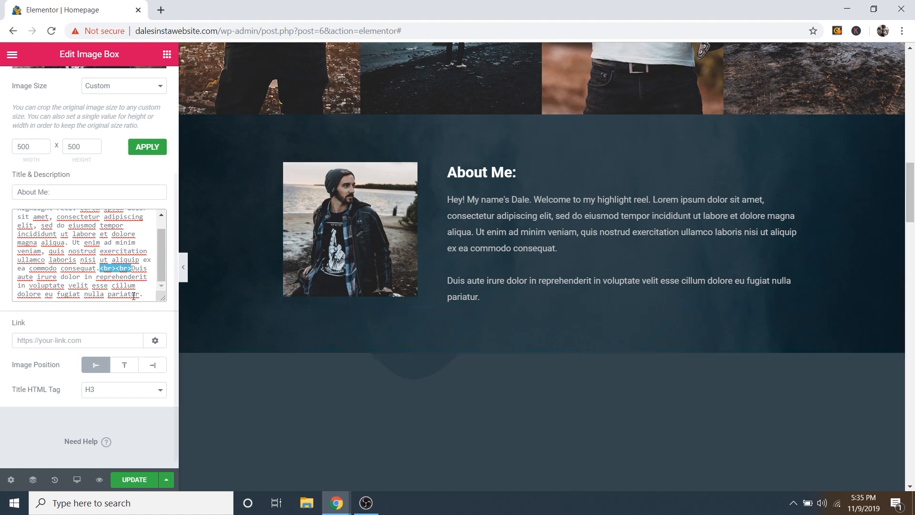
key(Right)
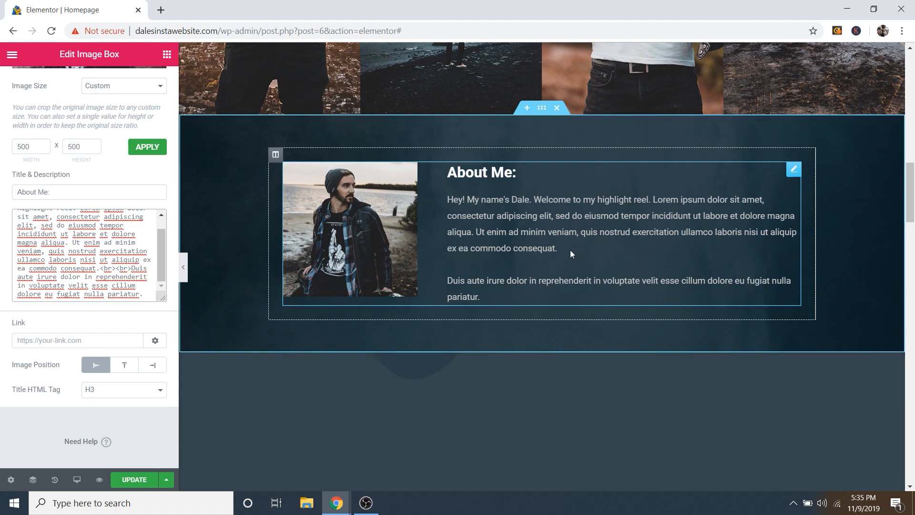
click(557, 248)
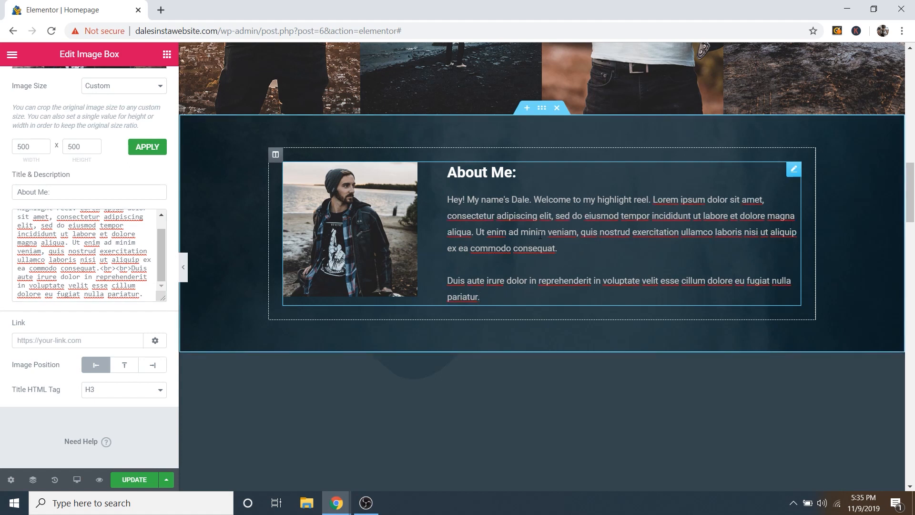
scroll(81, 233, up, 5)
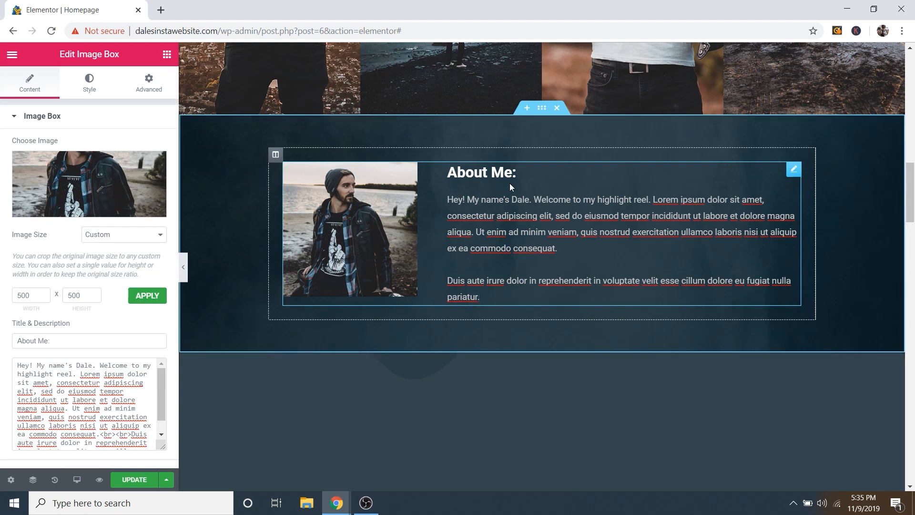
Step: Confirm the description colour is #c4c4c4, then select the whole About Me section
click(90, 86)
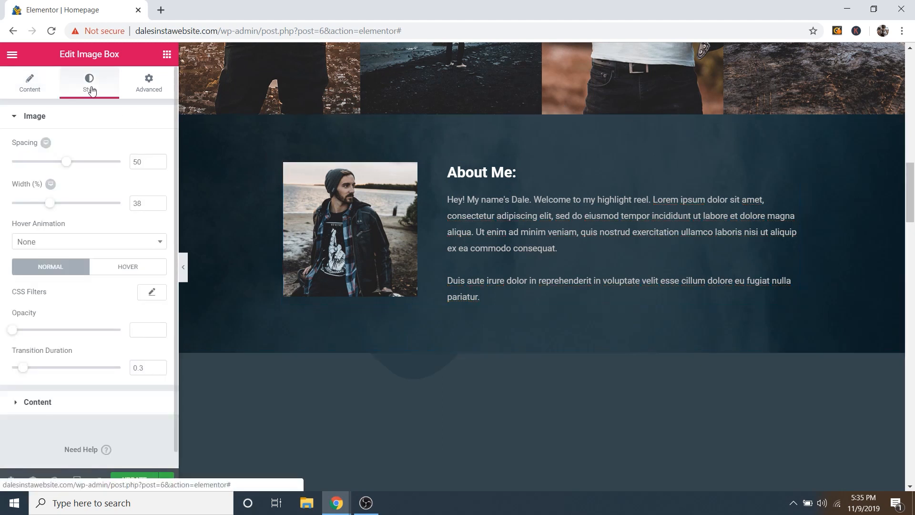
click(41, 119)
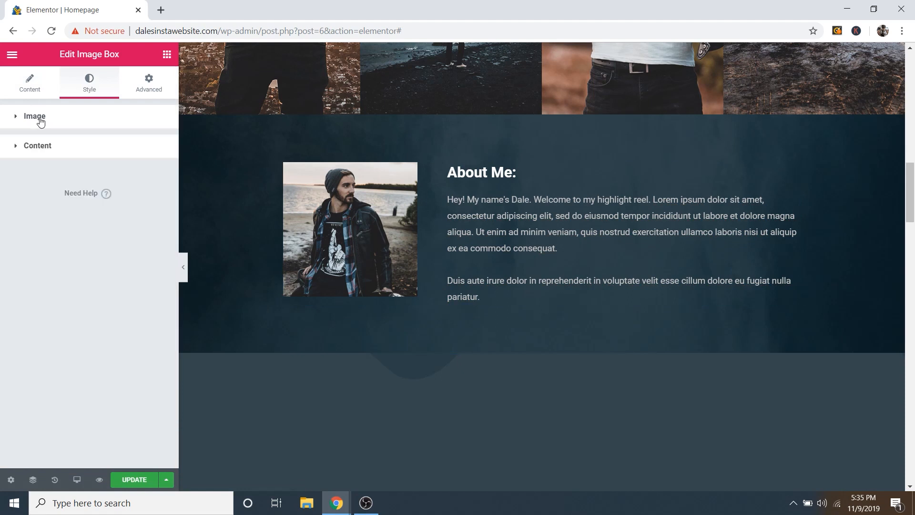
click(50, 145)
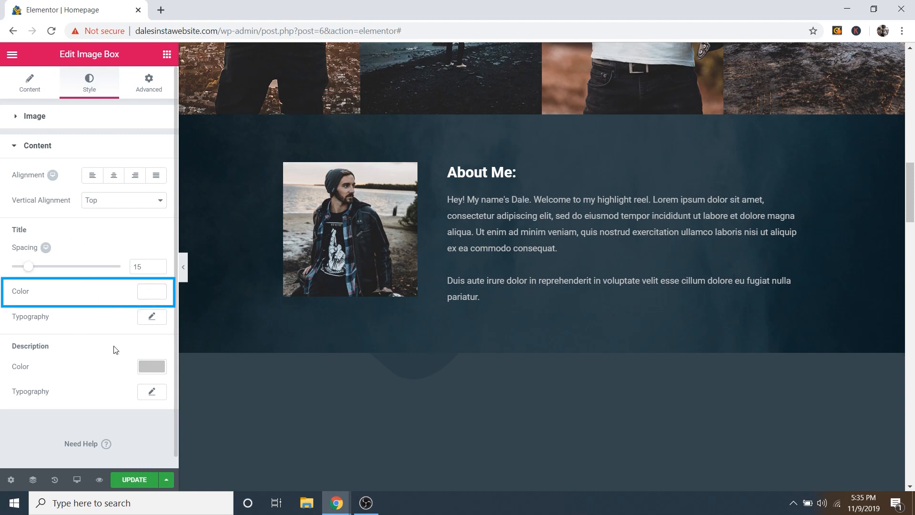
click(149, 367)
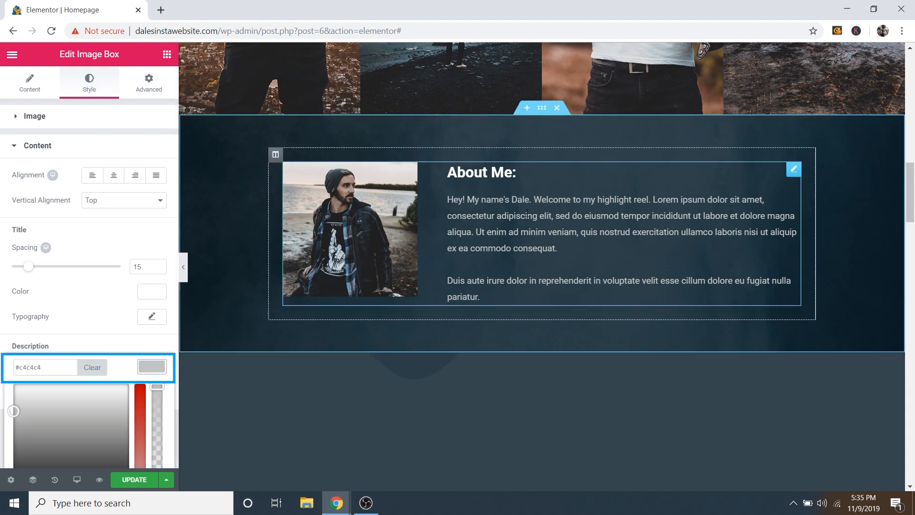
click(152, 365)
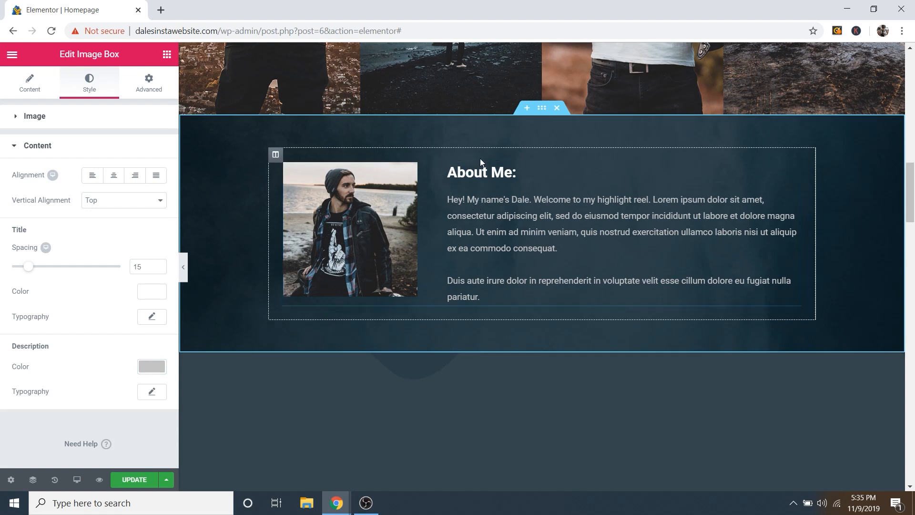
scroll(480, 158, down, 2)
scroll(470, 190, up, 2)
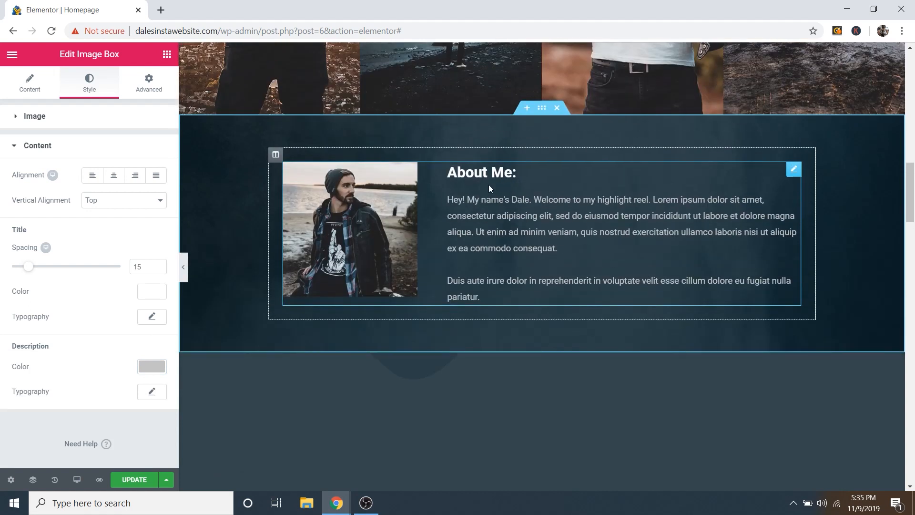
click(542, 109)
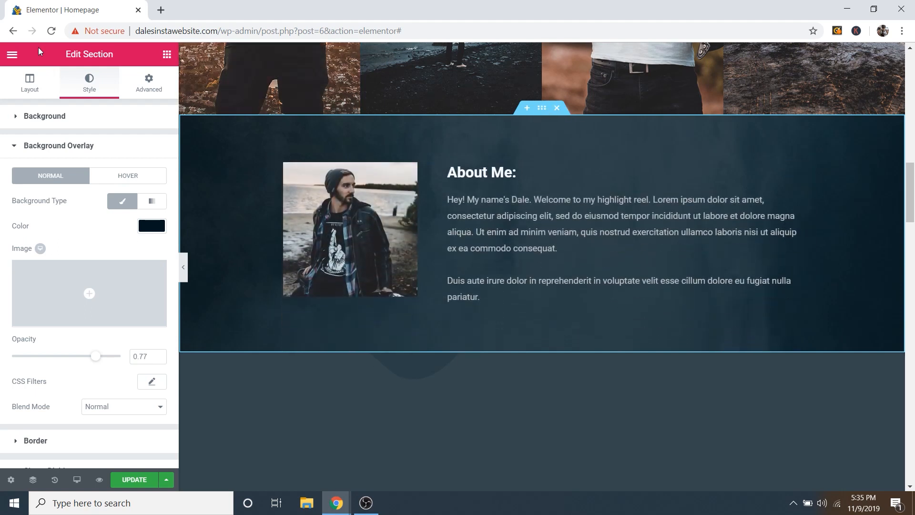
click(45, 83)
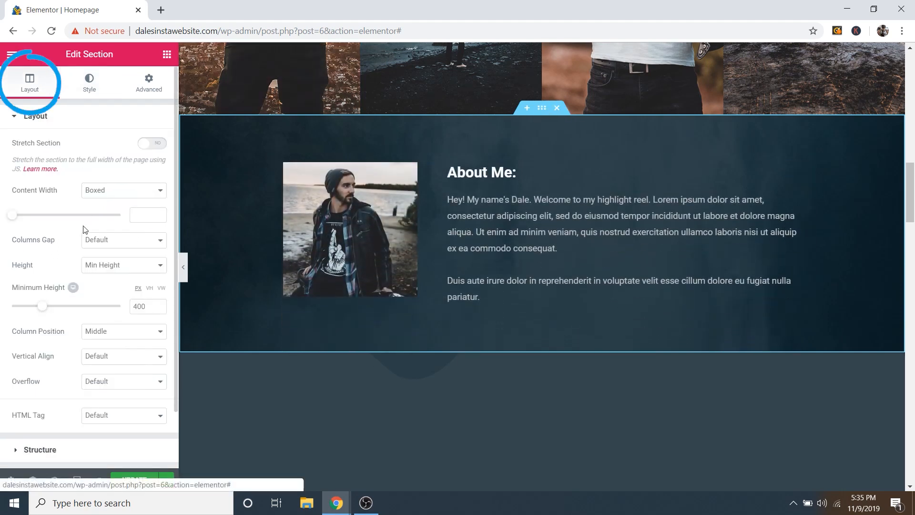
mouse_move(46, 309)
mouse_down()
mouse_move(72, 309)
mouse_move(64, 309)
mouse_up()
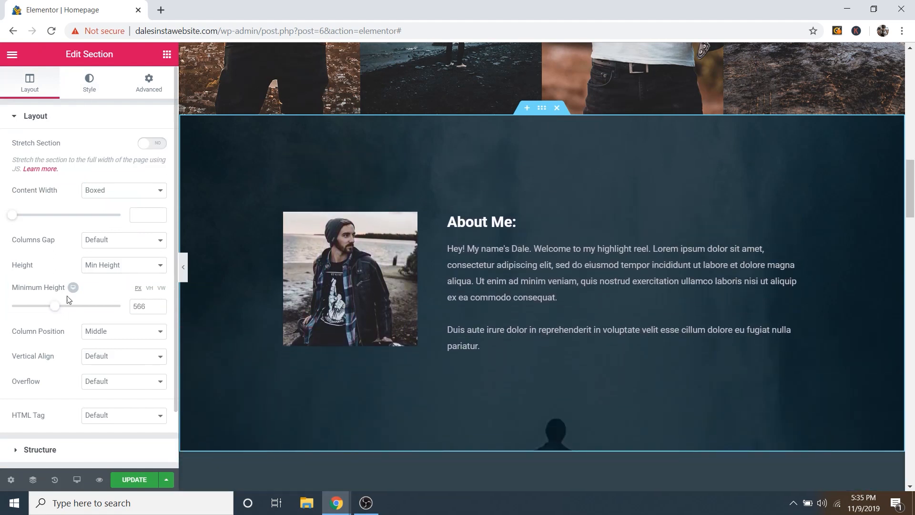
key(ctrl+z)
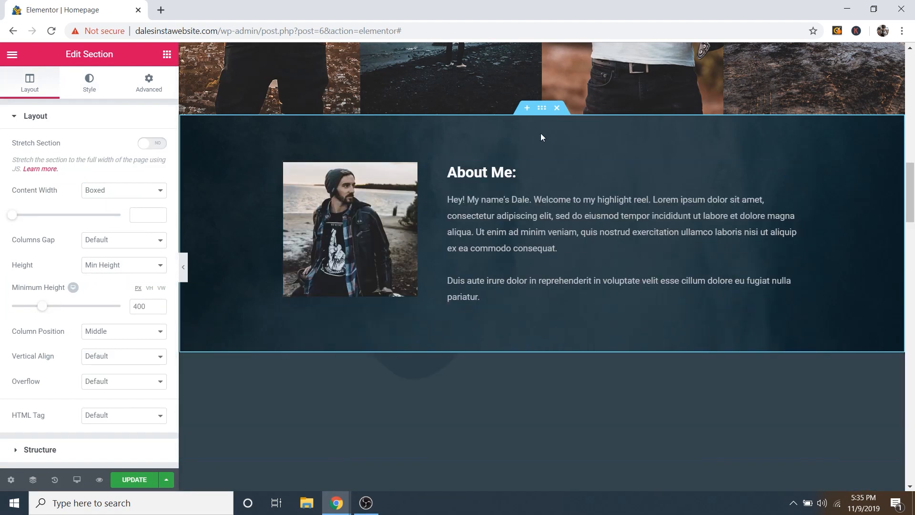
scroll(539, 151, down, 6)
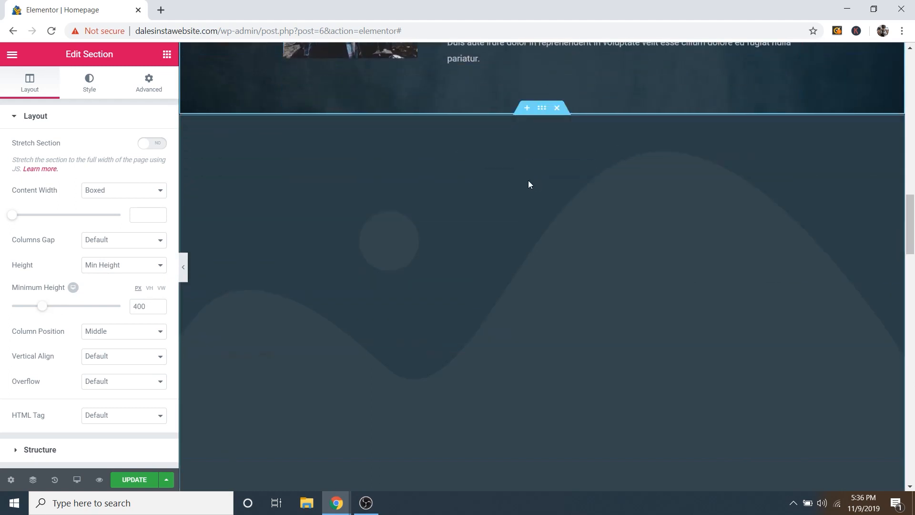
scroll(527, 181, up, 1)
scroll(525, 184, down, 1)
scroll(548, 158, up, 3)
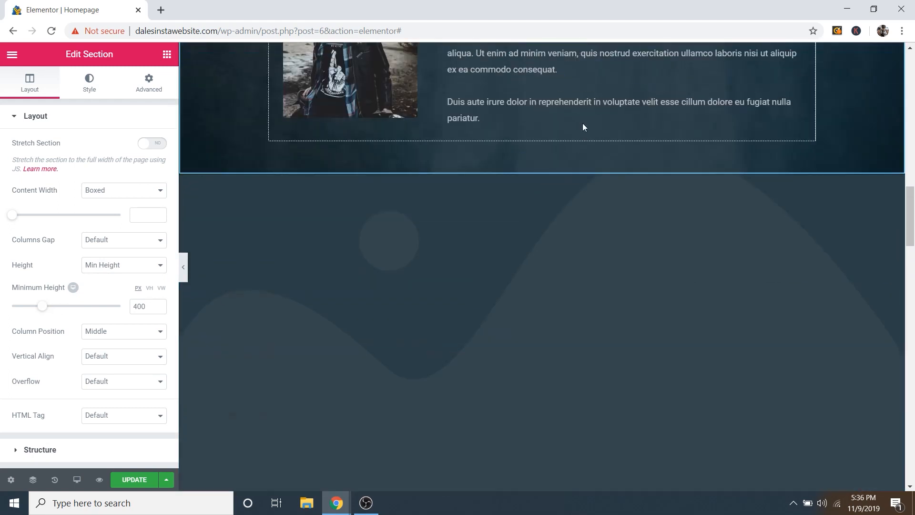
scroll(537, 207, down, 1)
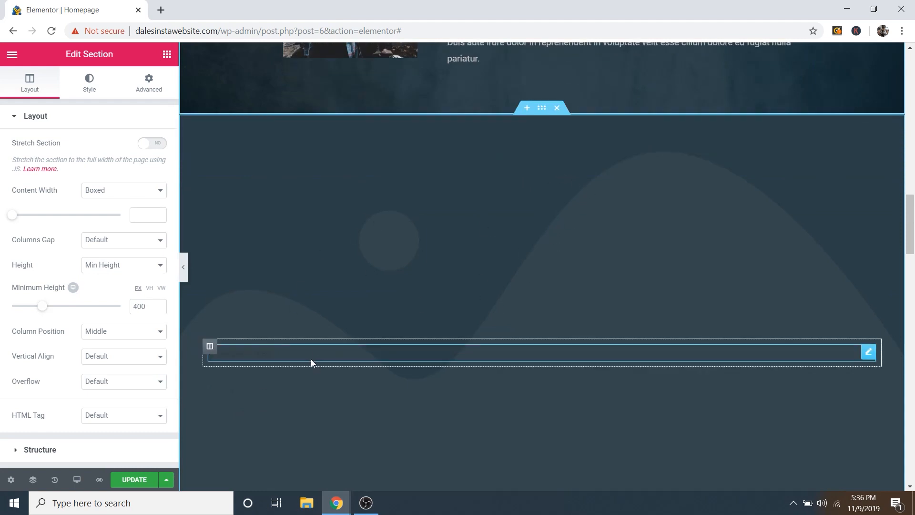
Step: Set the motorcycle rider photo as the background image of the section below About Me
click(543, 109)
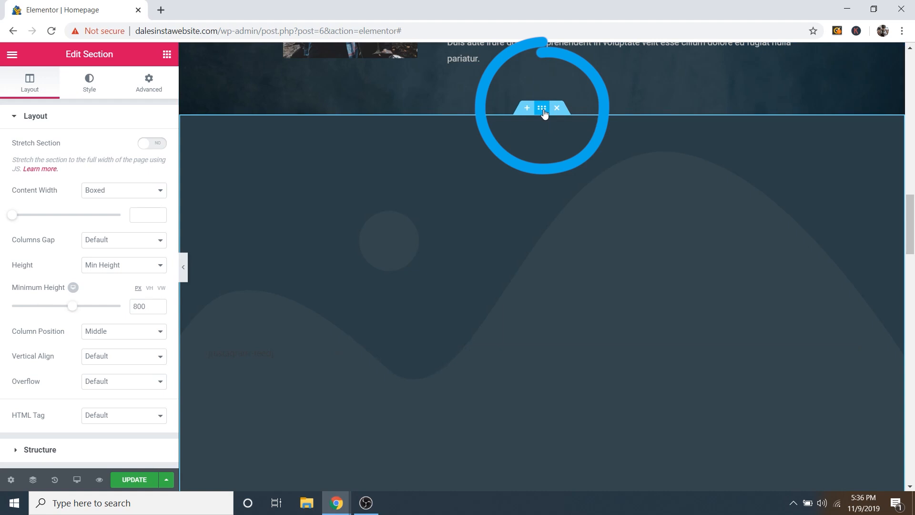
click(97, 89)
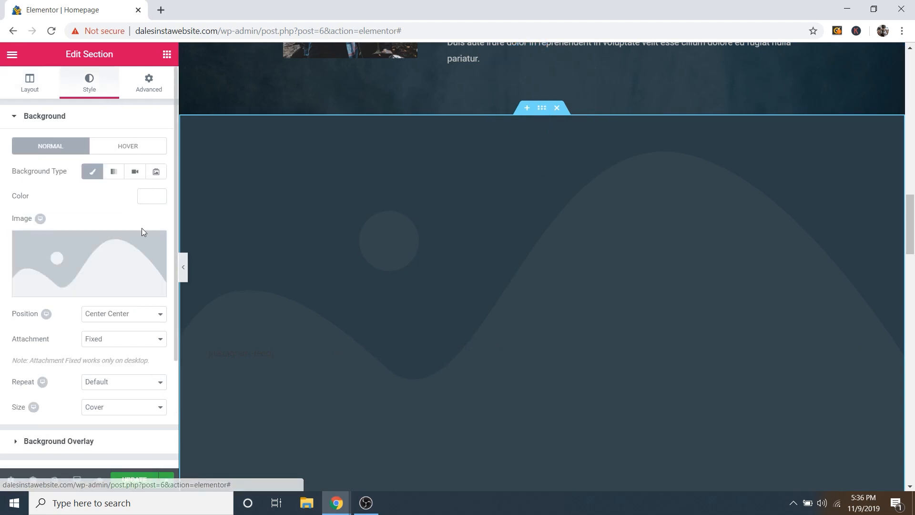
click(85, 291)
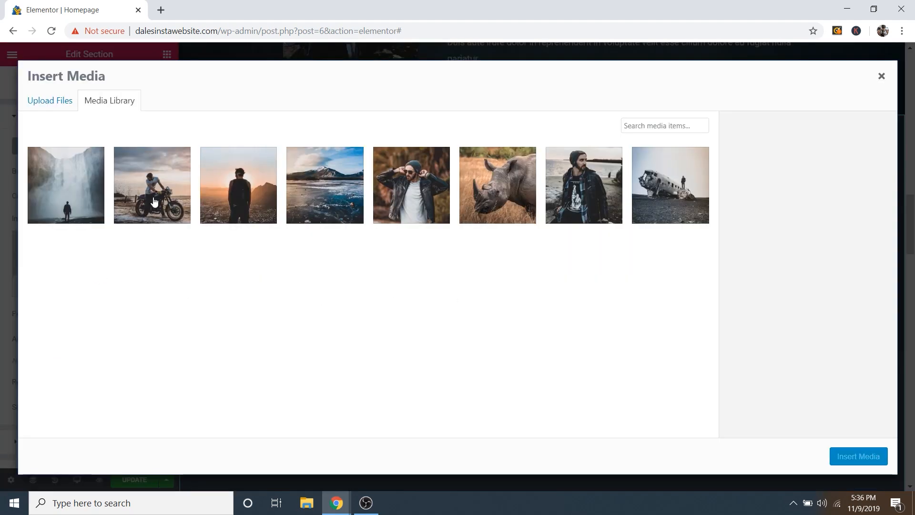
click(161, 213)
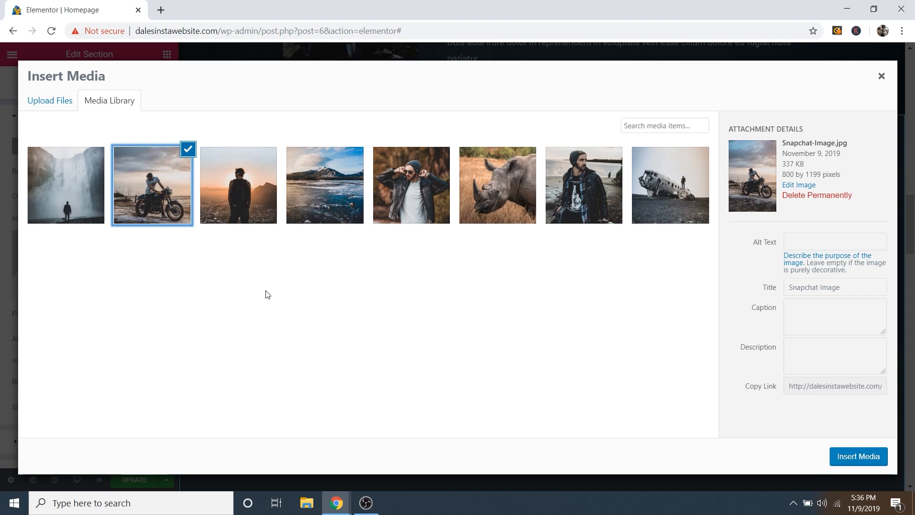
click(849, 458)
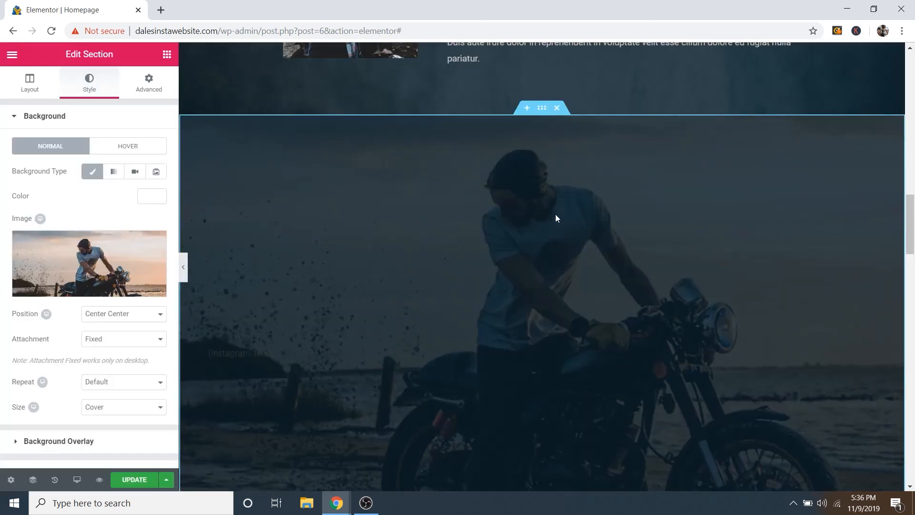
Step: Review the photo's dimmed, fixed, cover-sized background settings
scroll(556, 218, down, 2)
scroll(558, 220, up, 3)
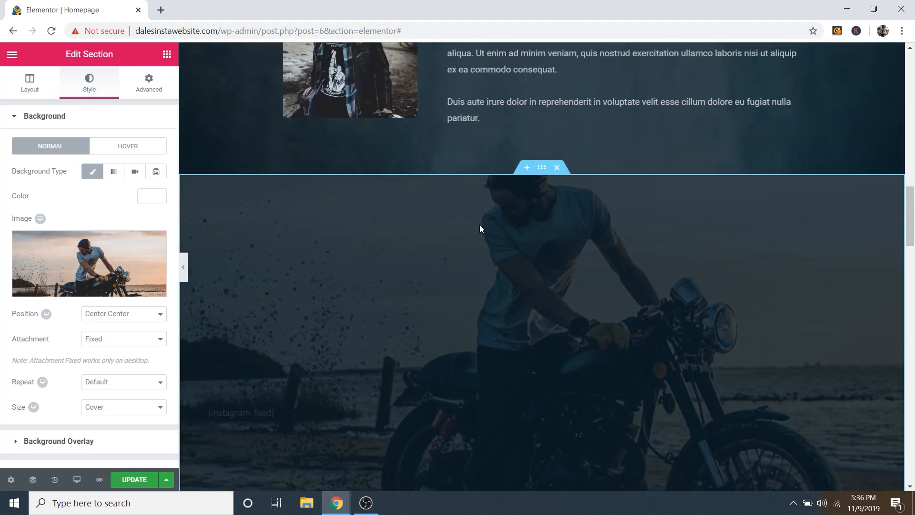
scroll(481, 230, down, 2)
scroll(487, 239, up, 8)
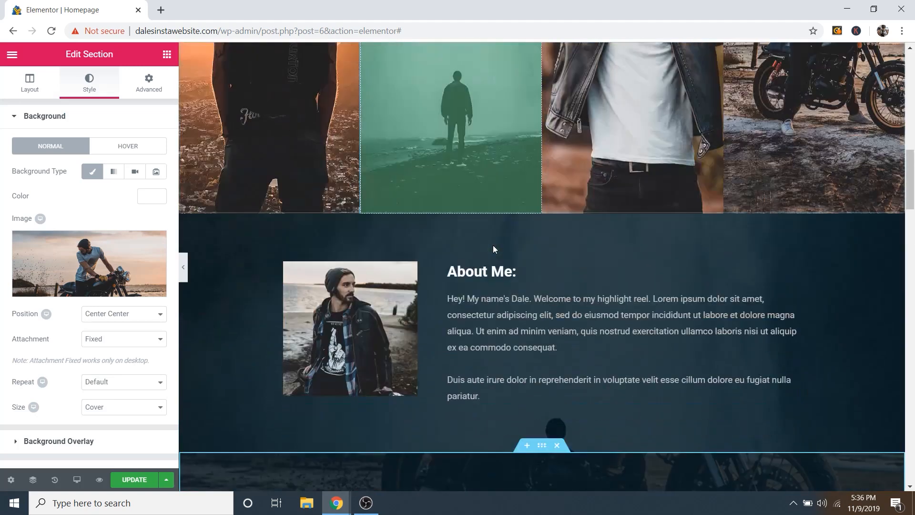
scroll(493, 245, down, 9)
scroll(476, 229, up, 1)
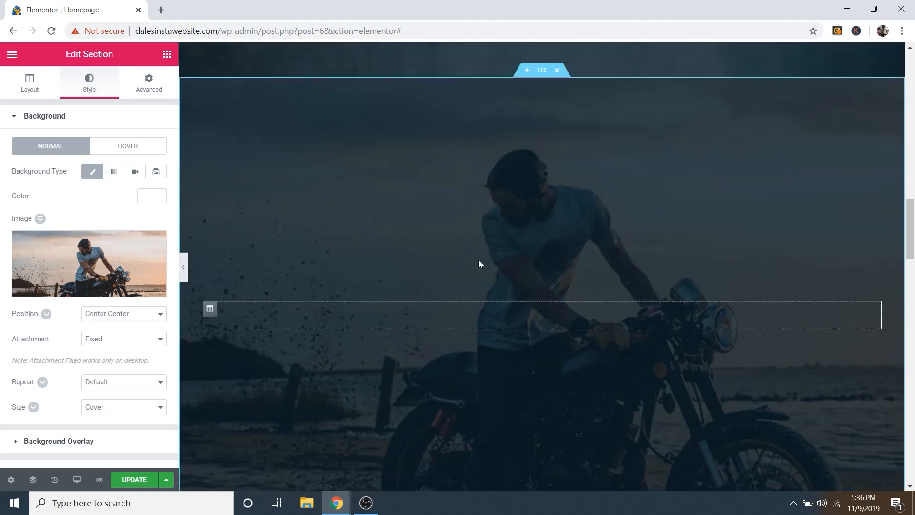
scroll(506, 272, up, 3)
scroll(496, 295, down, 2)
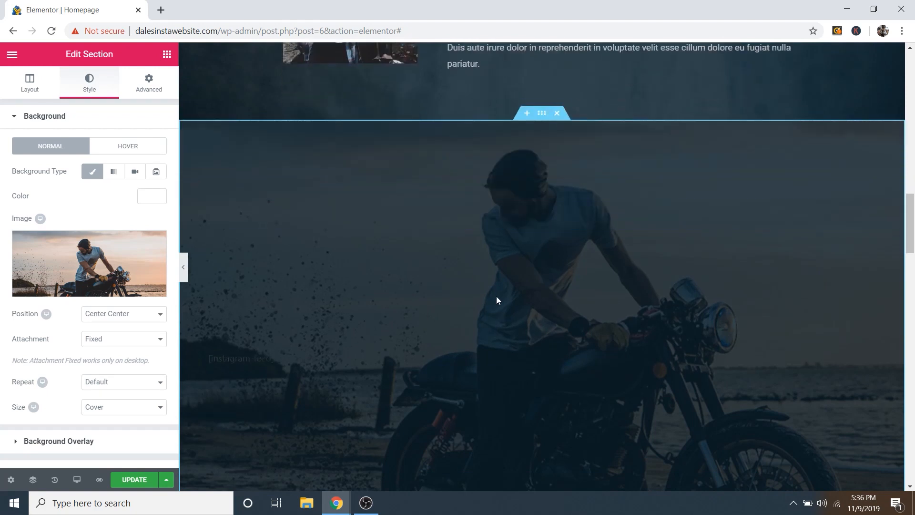
scroll(596, 208, down, 1)
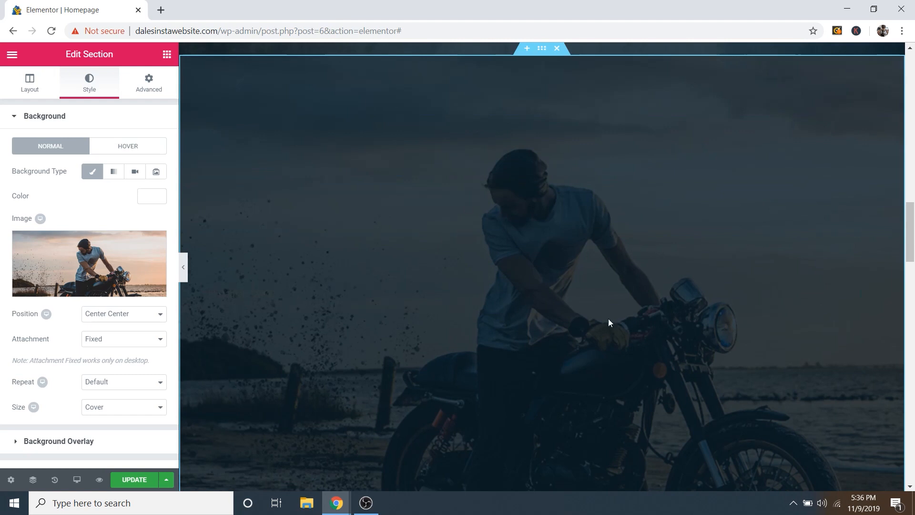
scroll(286, 241, up, 2)
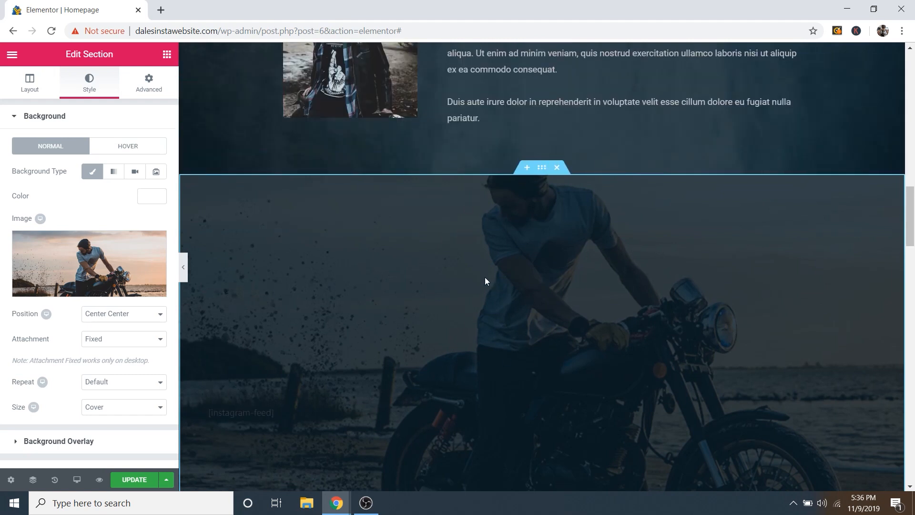
scroll(485, 277, down, 1)
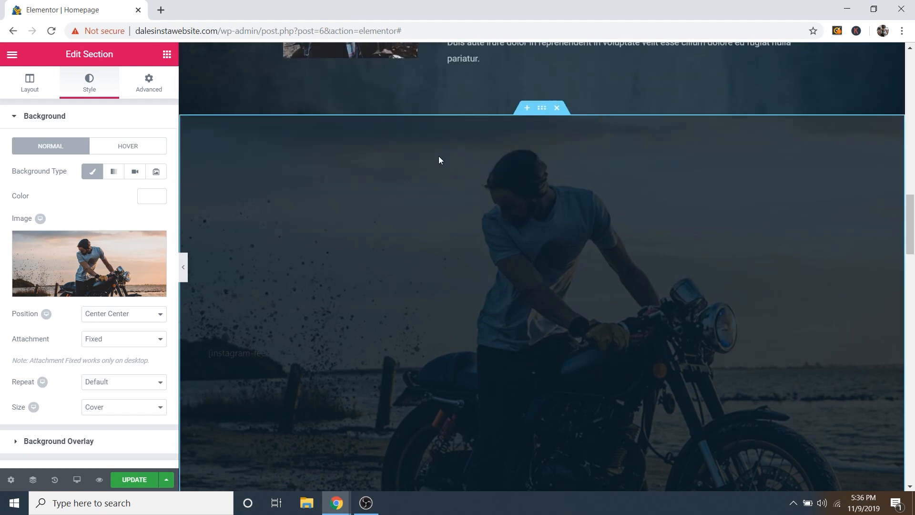
scroll(457, 184, down, 1)
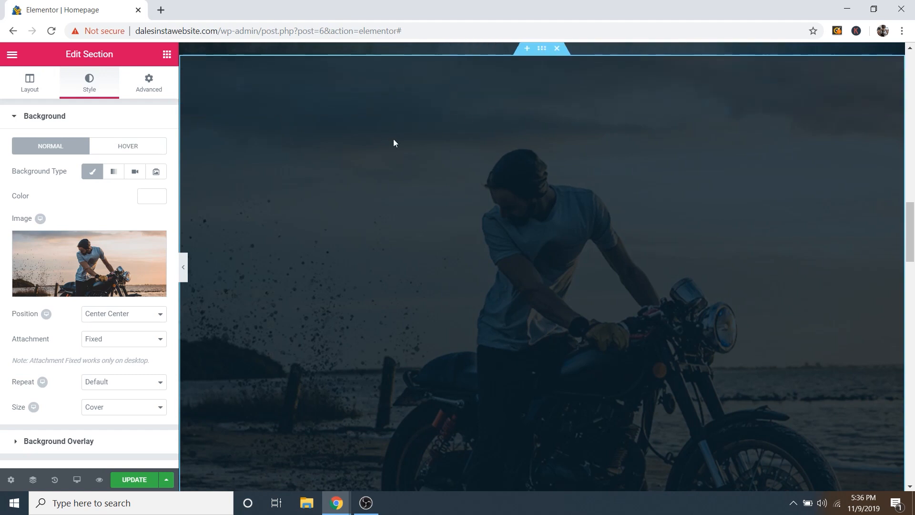
click(93, 119)
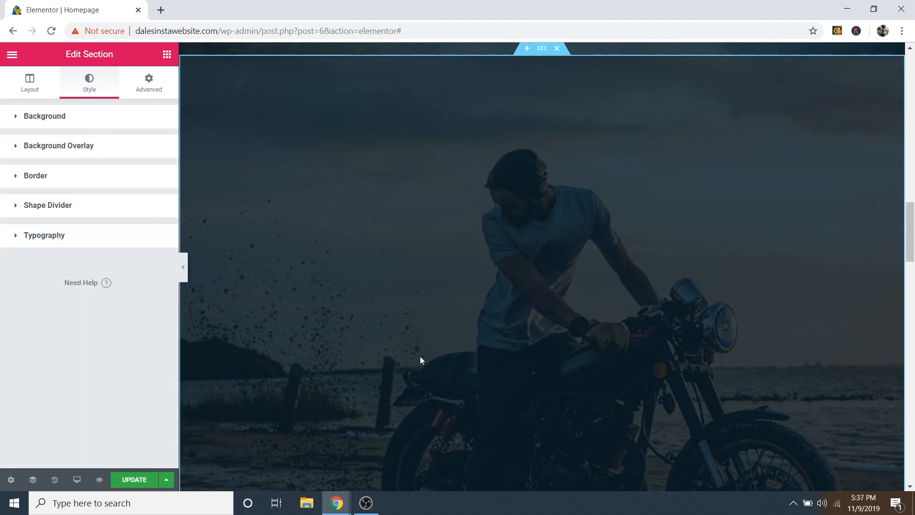
Step: Finalise the [instagram-feed] shortcode in the Shortcode widget
click(246, 296)
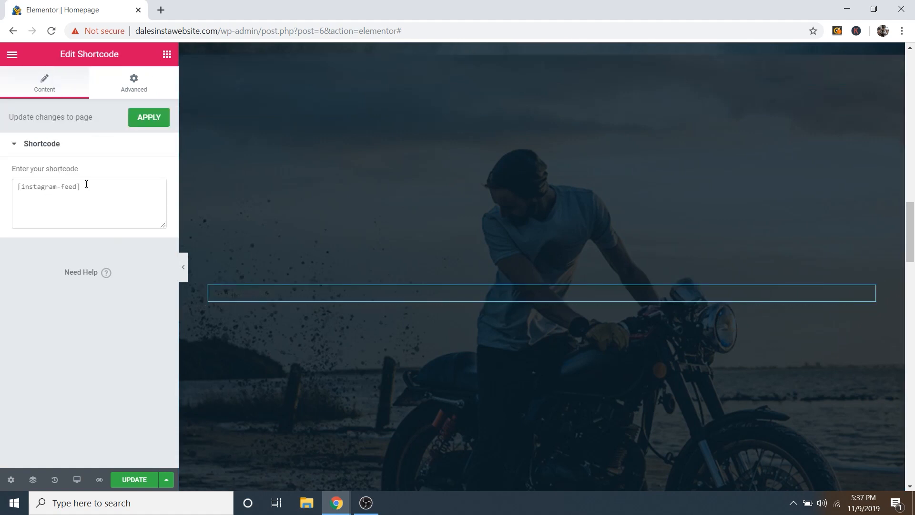
drag(86, 184, 25, 187)
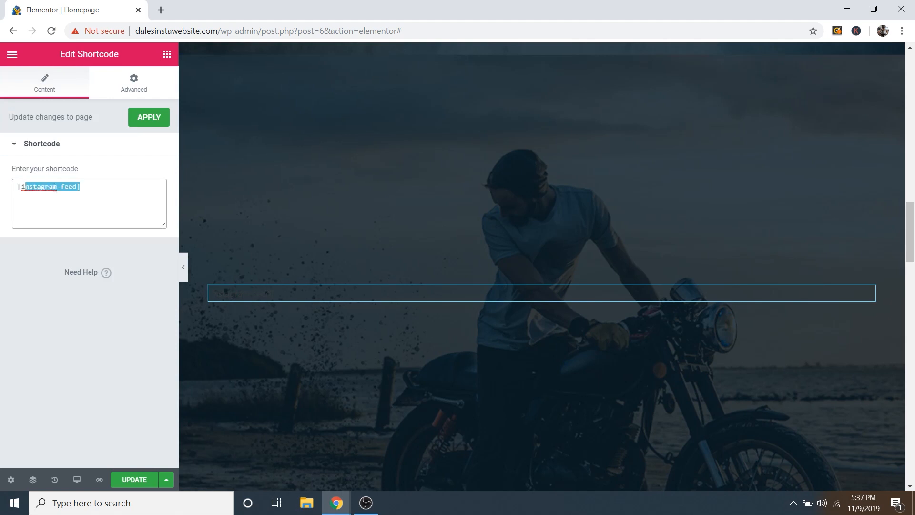
click(105, 191)
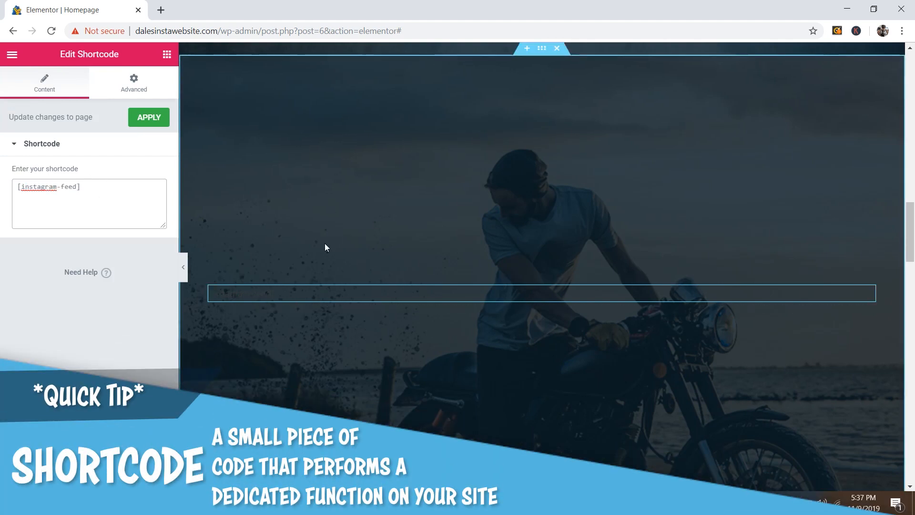
drag(87, 186, 75, 190)
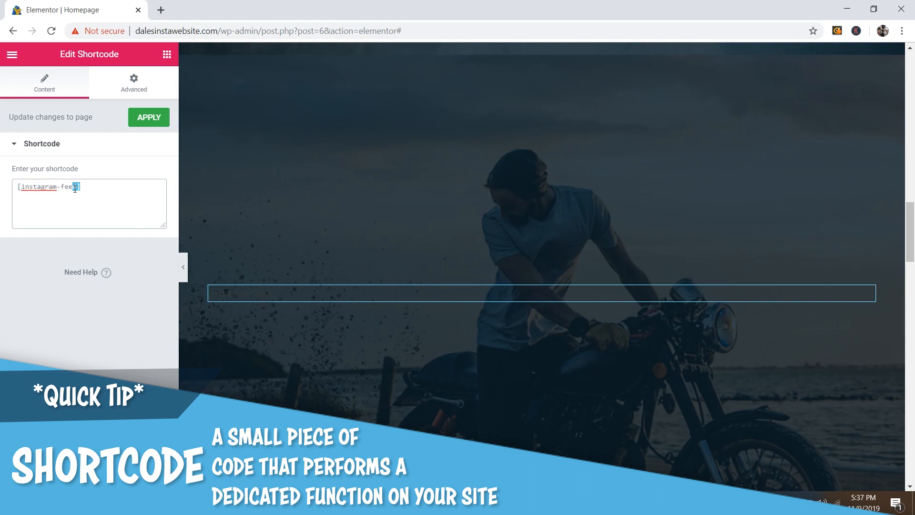
click(89, 194)
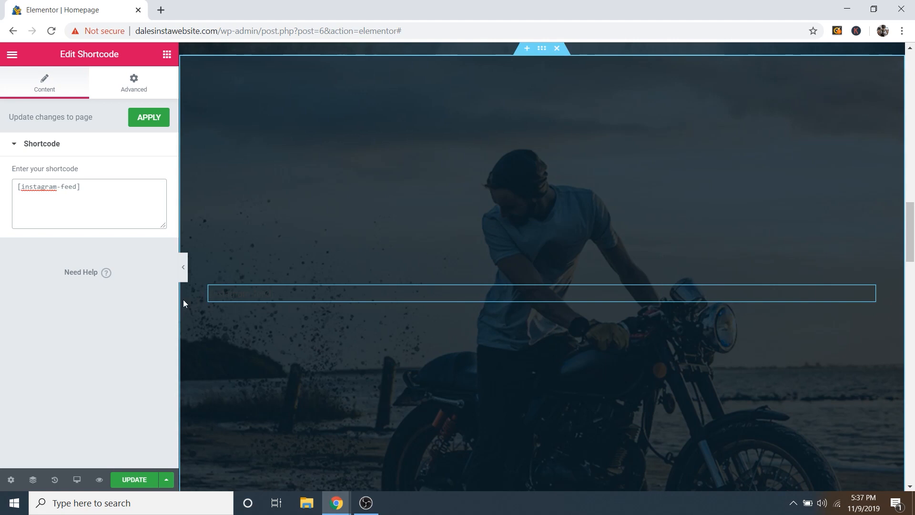
Step: Save the homepage changes with UPDATE
click(134, 480)
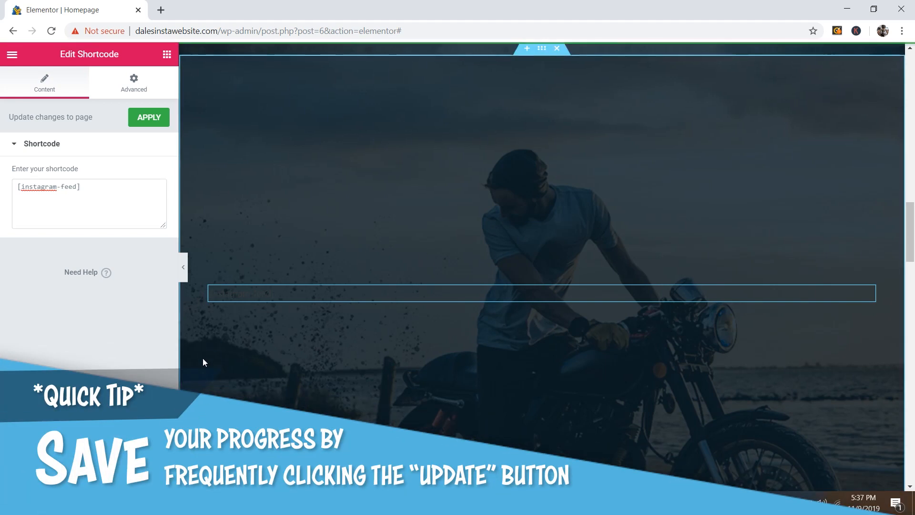
scroll(494, 262, up, 4)
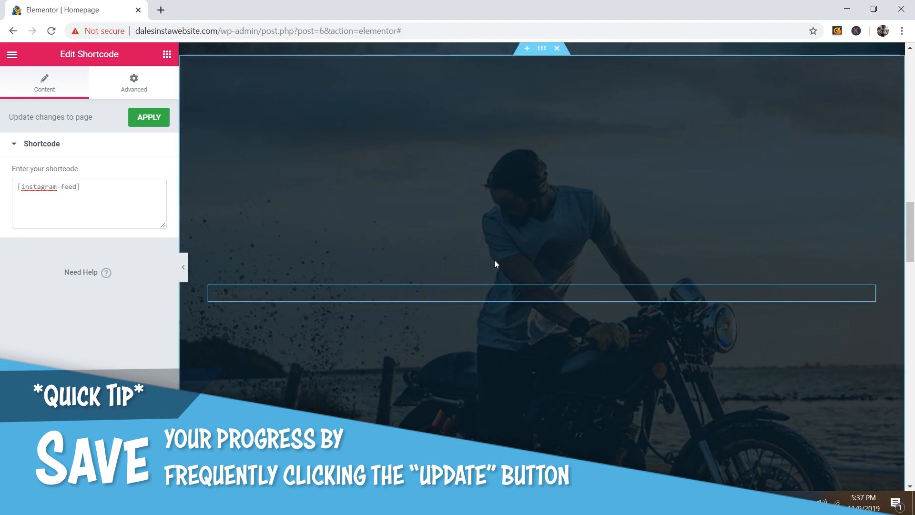
scroll(517, 271, down, 1)
scroll(472, 303, down, 1)
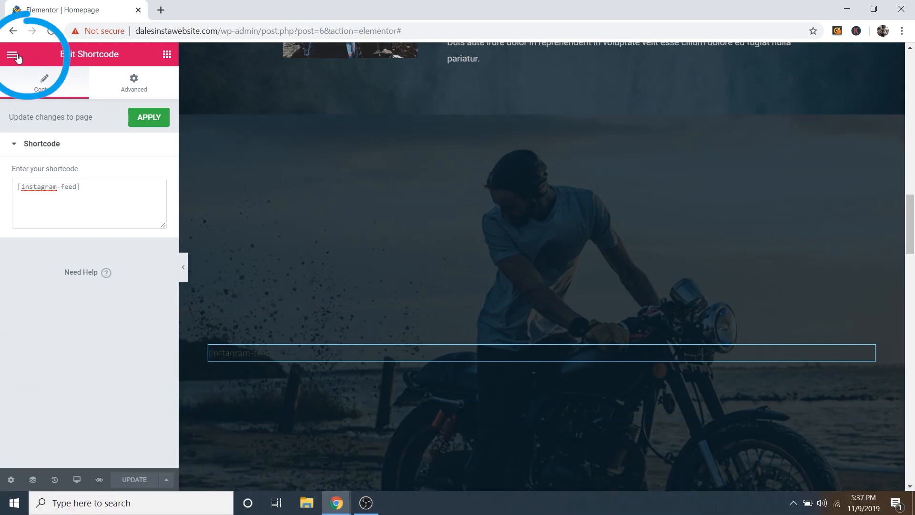
Step: Exit Elementor to the WordPress dashboard's Plugins > Add New page
click(14, 56)
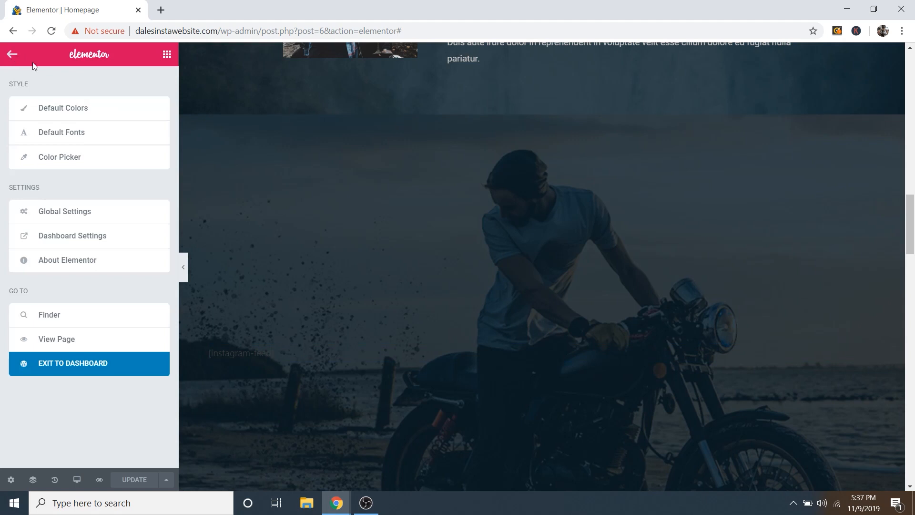
click(79, 365)
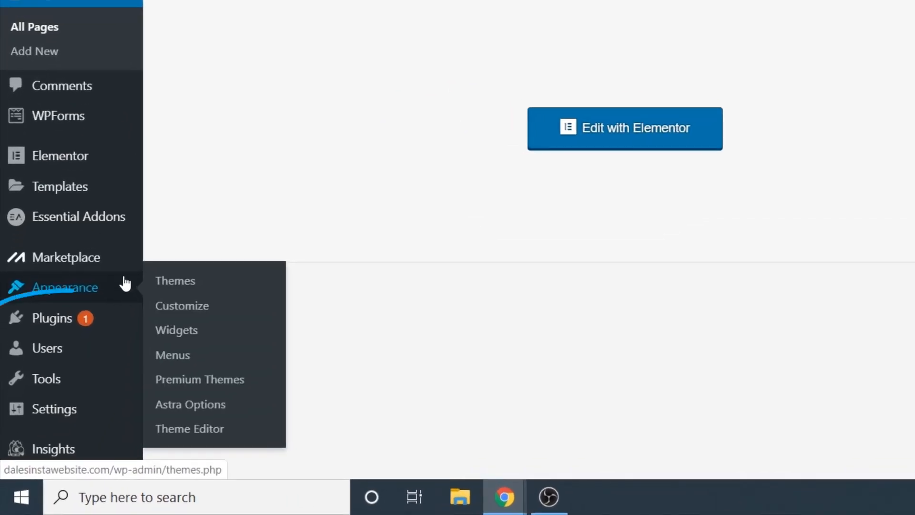
mouse_move(61, 326)
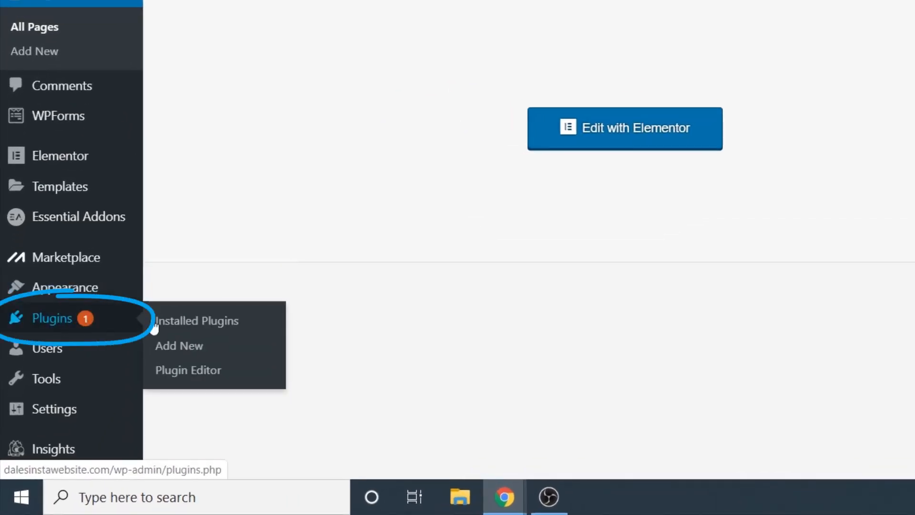
click(183, 347)
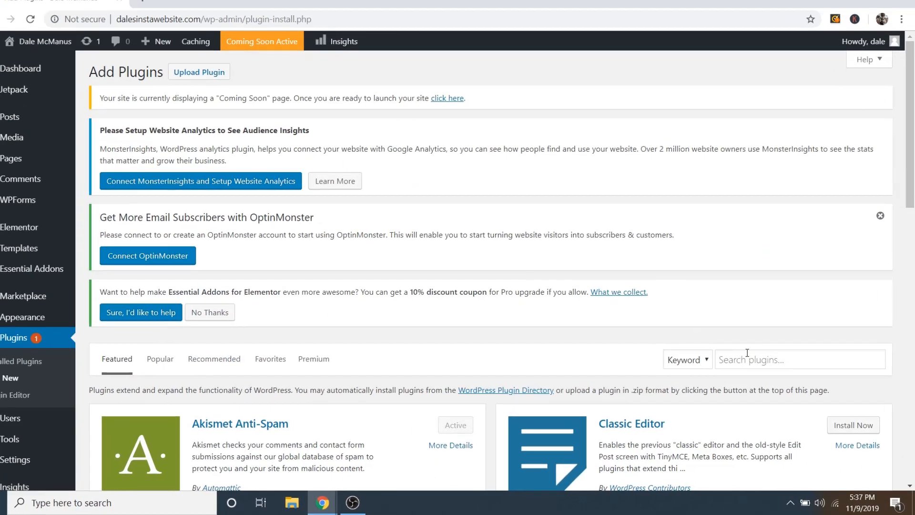
Step: Search 'instagram', then install and activate Smash Balloon Social Photo Feed
click(747, 358)
text(in)
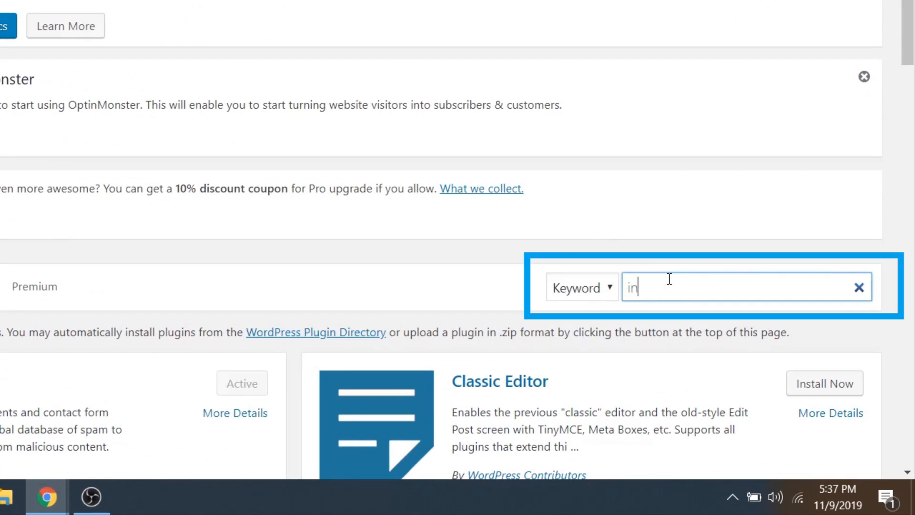
text(stagram)
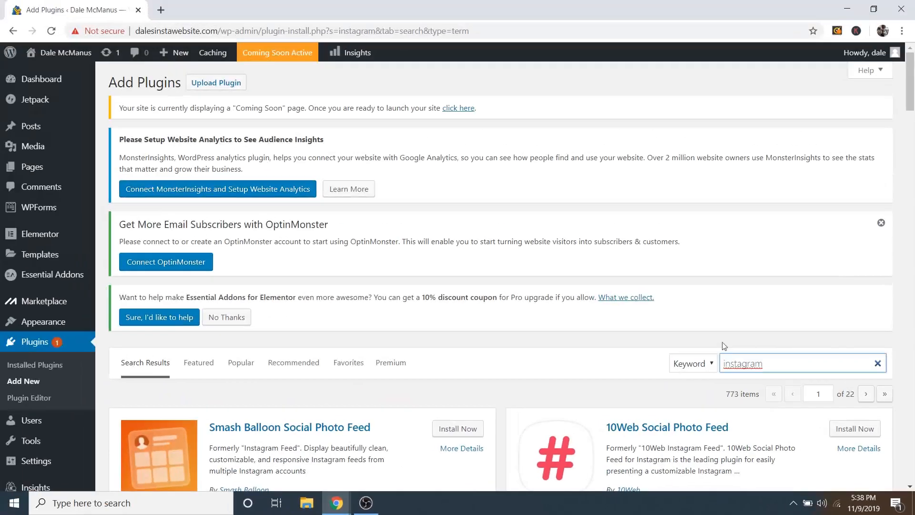
scroll(338, 101, down, 5)
scroll(386, 171, down, 1)
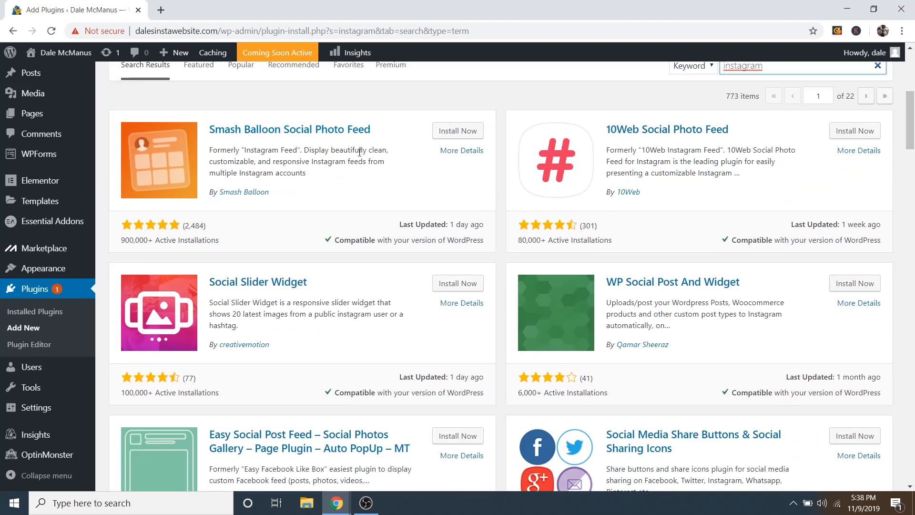
click(453, 136)
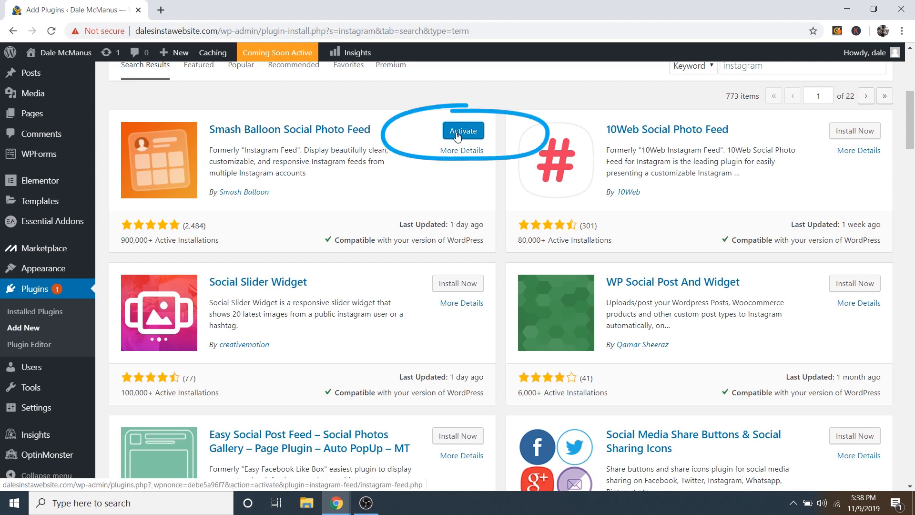
click(458, 137)
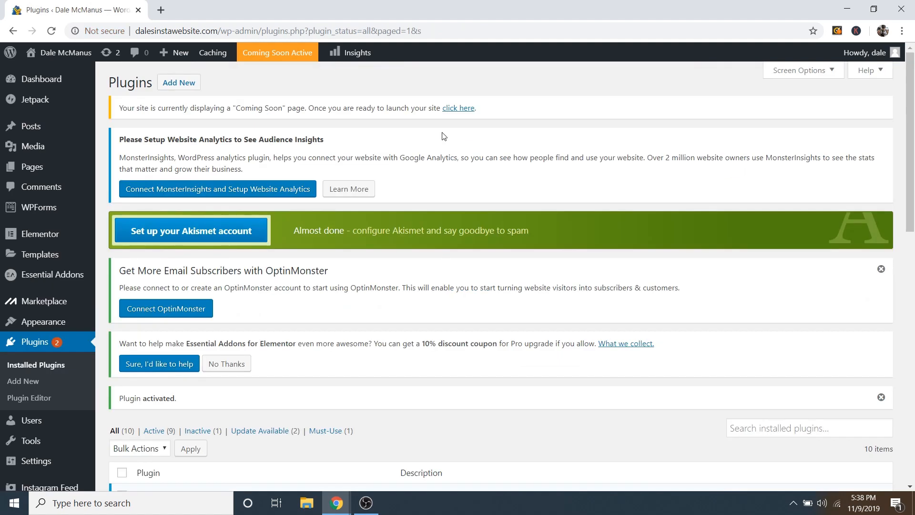
Step: Connect a personal Instagram account in the Instagram Feed plugin settings
scroll(520, 148, down, 2)
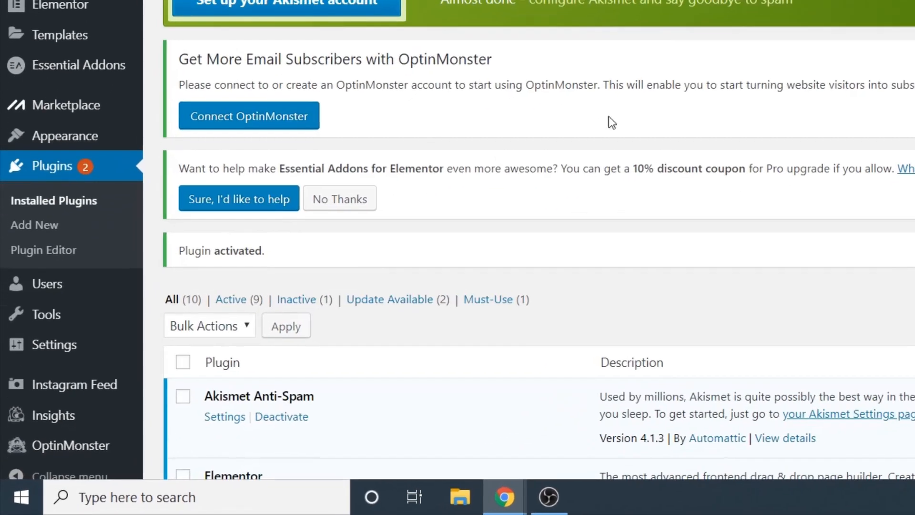
scroll(28, 234, down, 2)
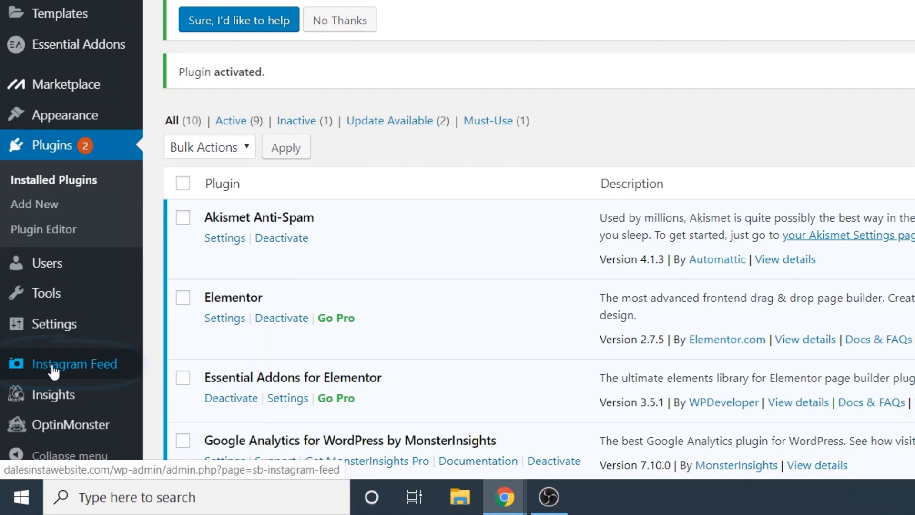
click(53, 371)
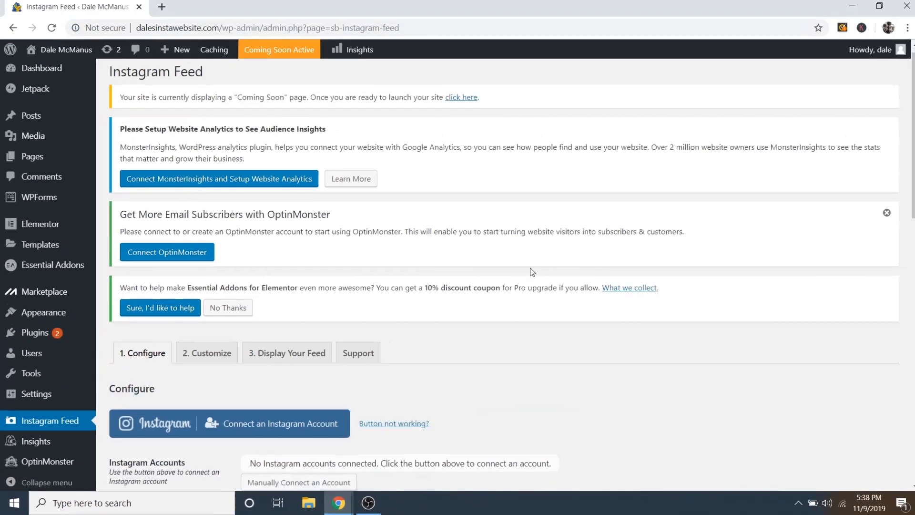
scroll(791, 163, down, 5)
scroll(528, 270, down, 1)
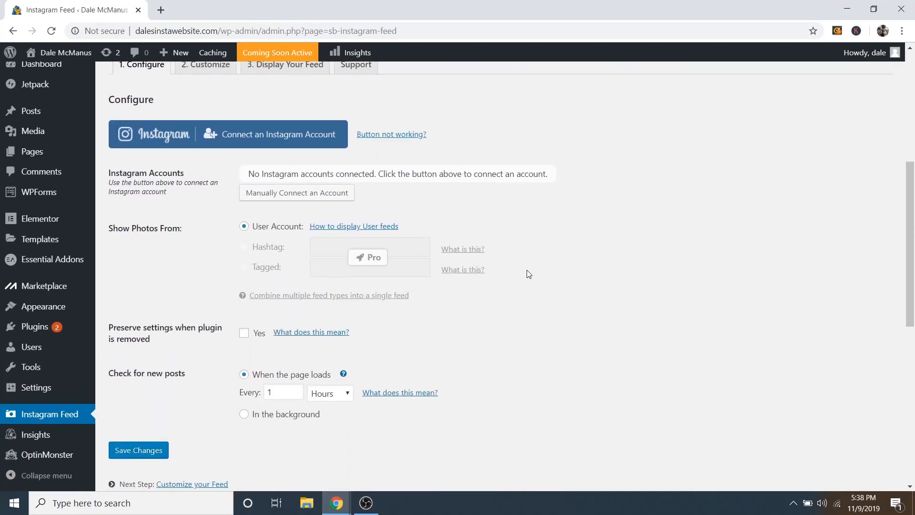
scroll(532, 210, up, 1)
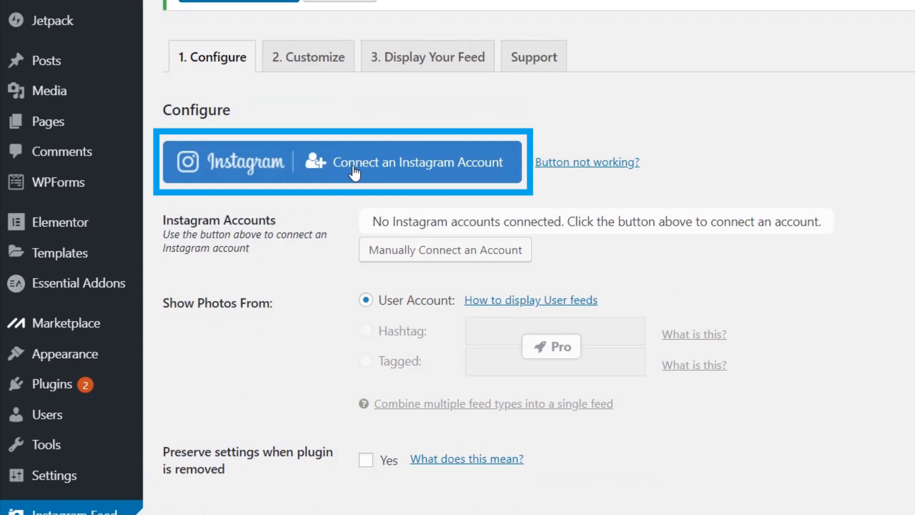
click(390, 166)
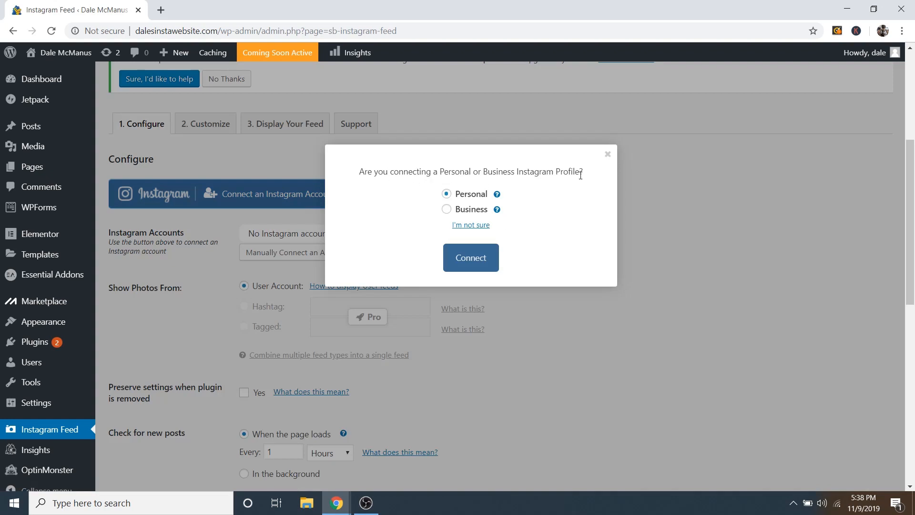
click(471, 268)
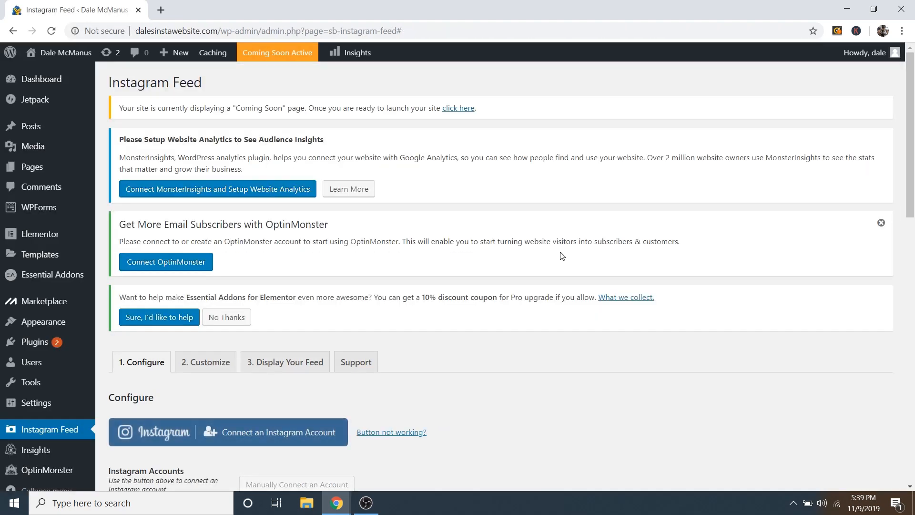
scroll(567, 258, down, 5)
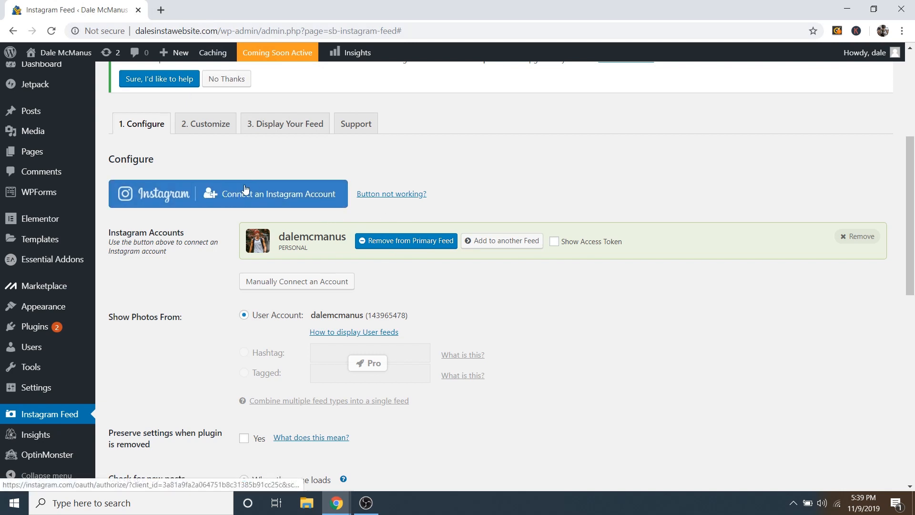
Step: Generate an Instagram access token and user ID for the personal profile on Smash Balloon's help page
click(376, 197)
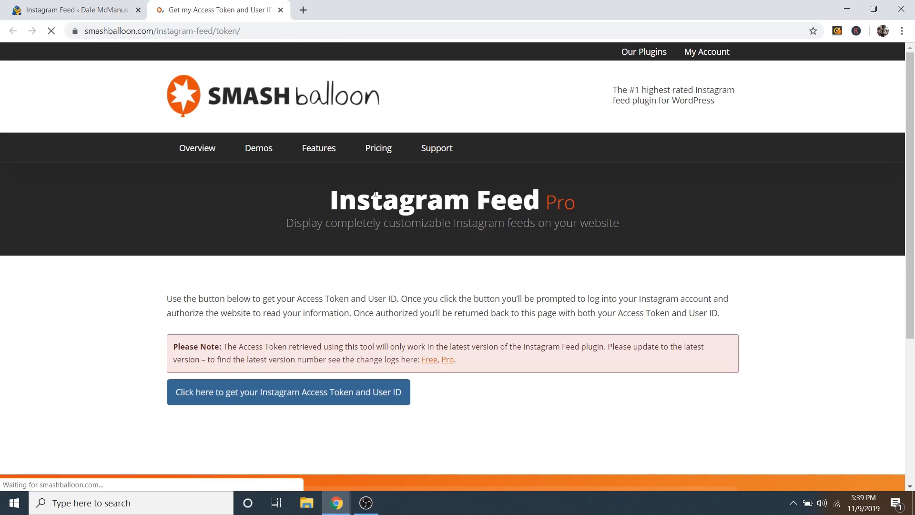
scroll(537, 345, down, 1)
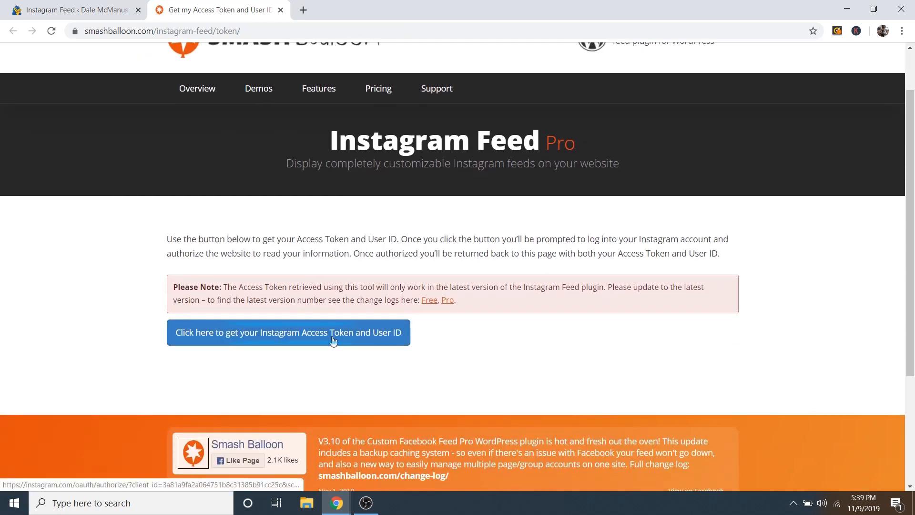
click(286, 336)
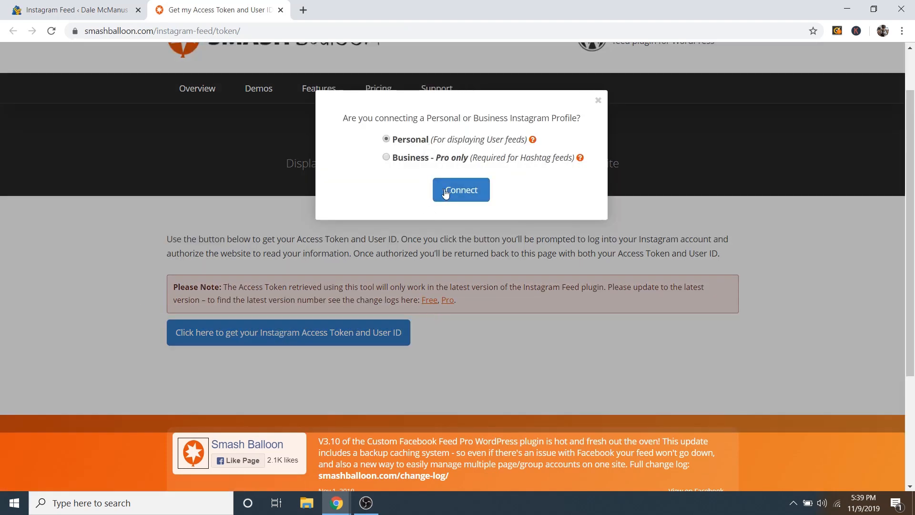
click(468, 200)
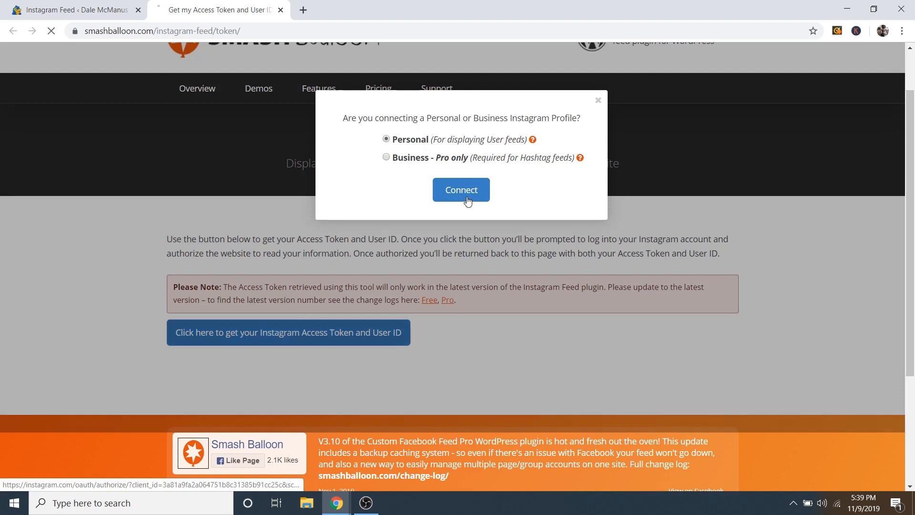
scroll(514, 219, down, 4)
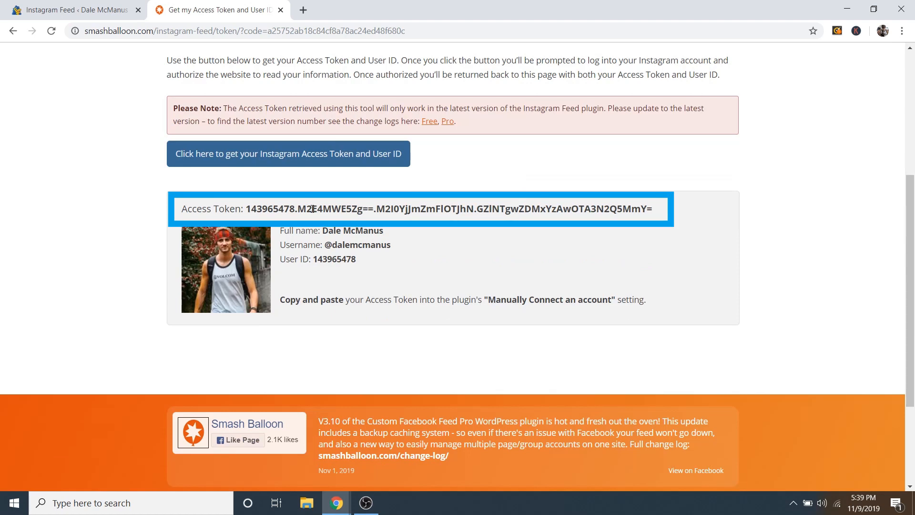
Step: Copy the generated access token to the clipboard
mouse_move(248, 208)
mouse_down()
mouse_move(642, 225)
mouse_move(665, 218)
mouse_up()
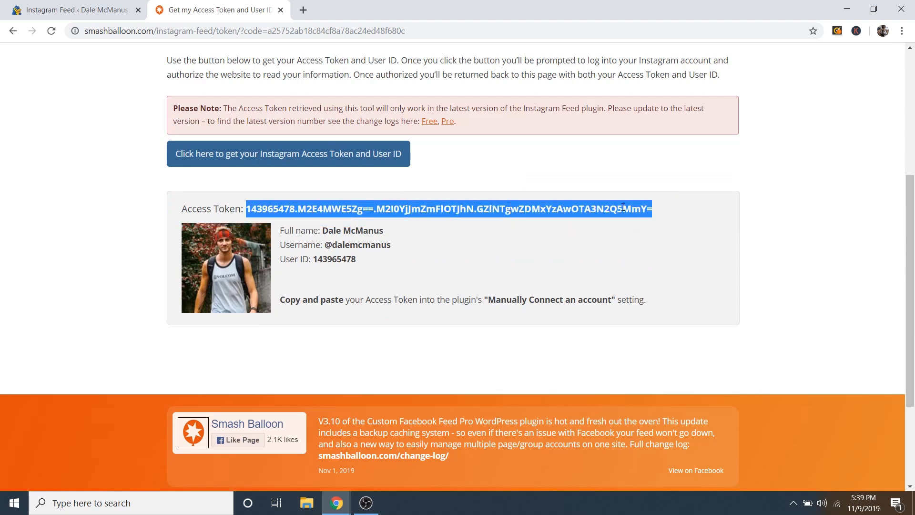
right_click(658, 210)
click(631, 217)
right_click(289, 211)
click(317, 223)
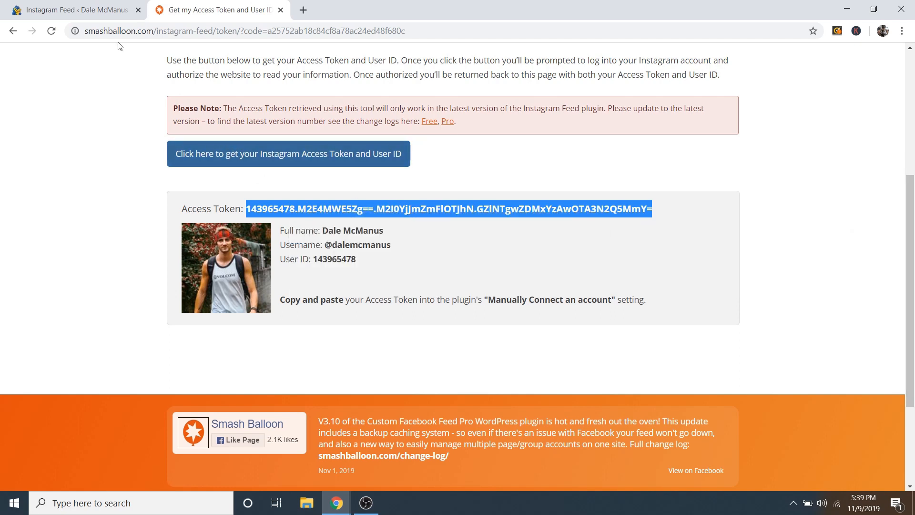
Step: Paste the copied token under Manually Connect an Account and connect the account
click(90, 10)
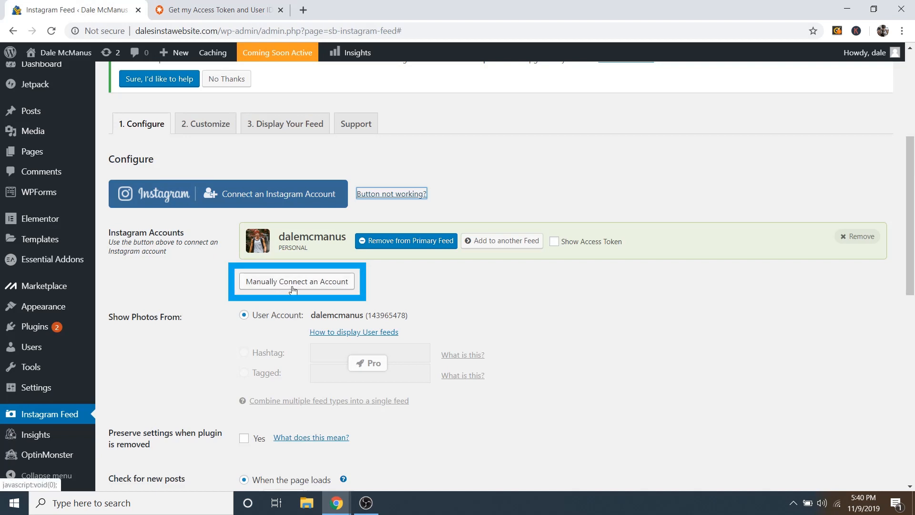
click(293, 281)
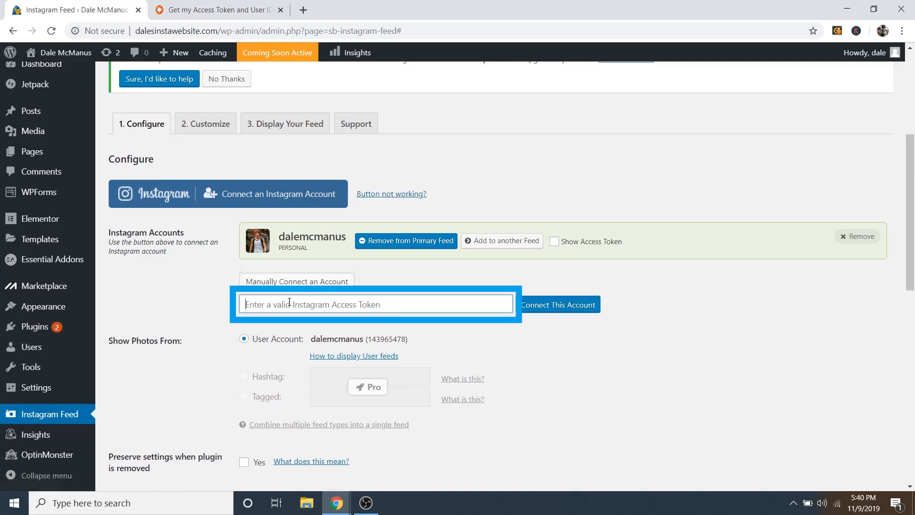
right_click(290, 304)
click(351, 396)
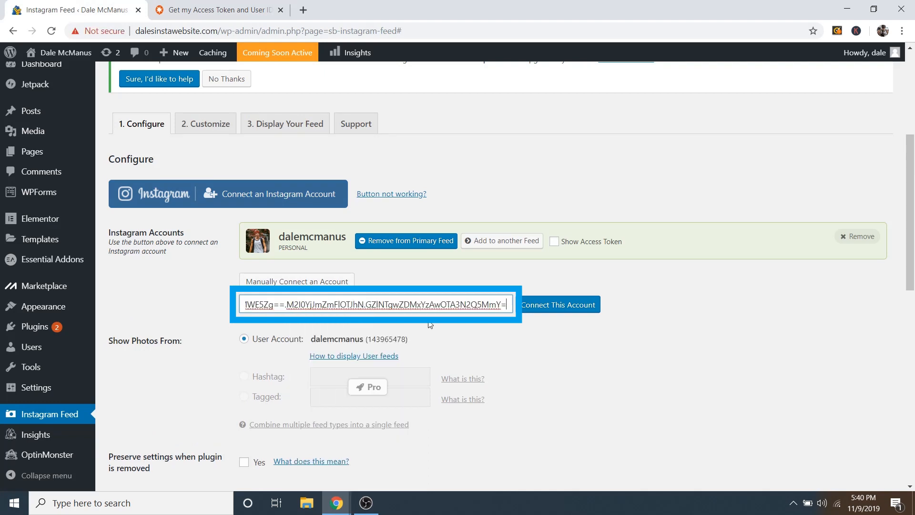
click(549, 309)
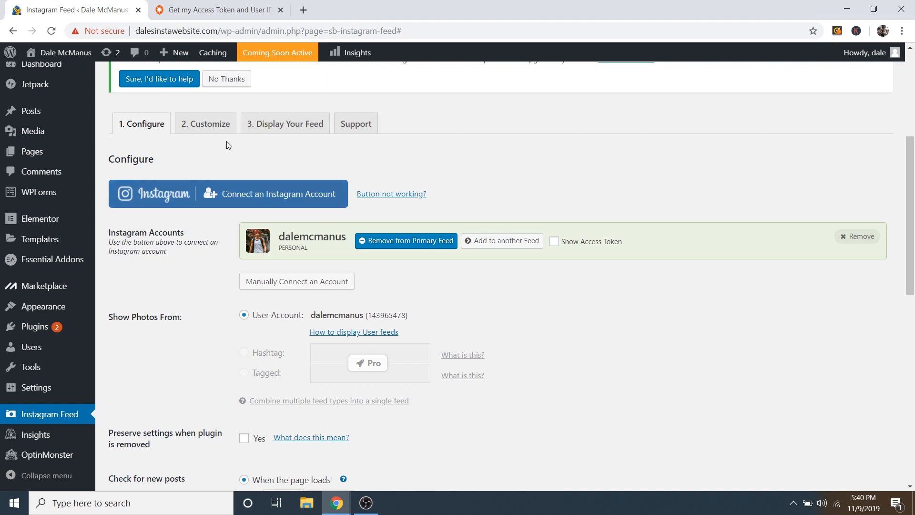
Step: Change the feed from 20 to 8 photos, disable the mobile layout, and save
click(215, 134)
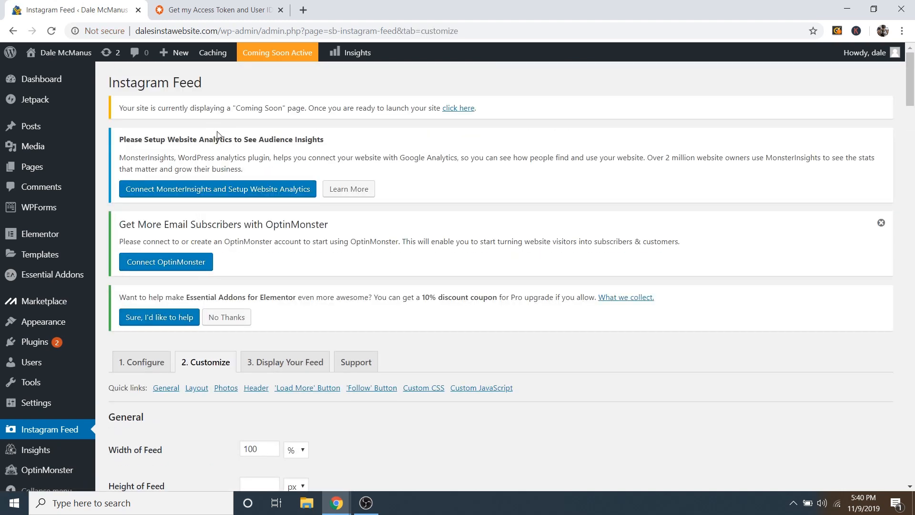
scroll(391, 305, down, 5)
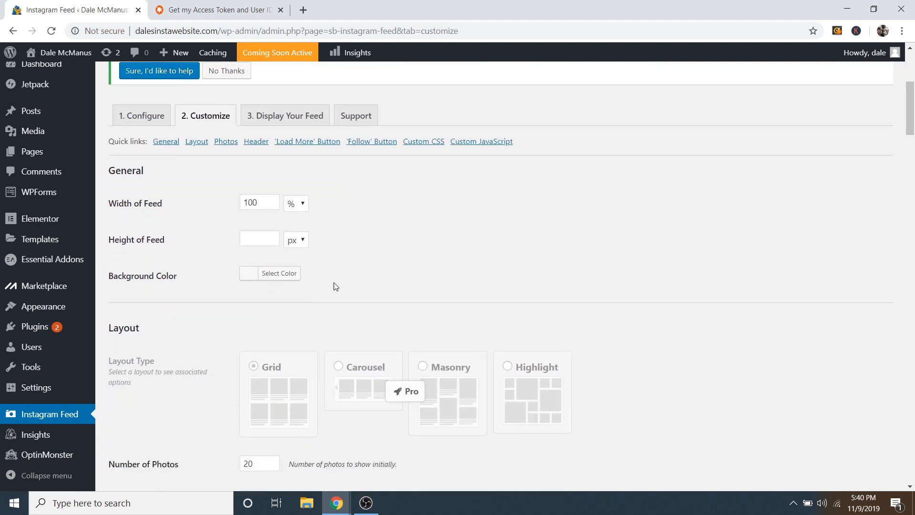
scroll(336, 286, down, 5)
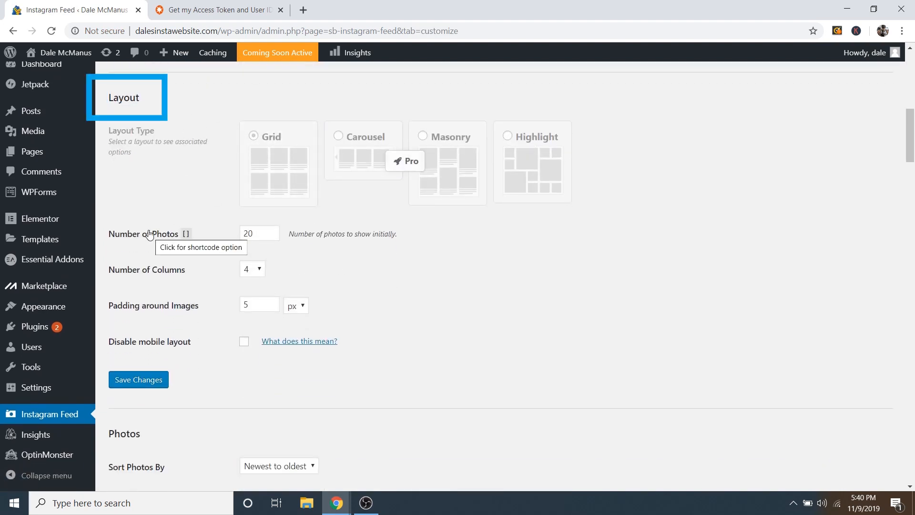
double_click(239, 233)
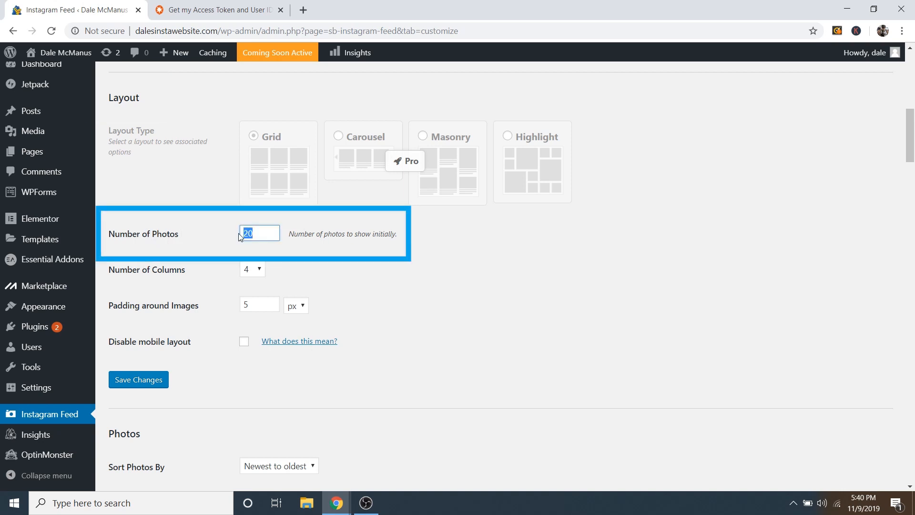
text(8)
click(374, 274)
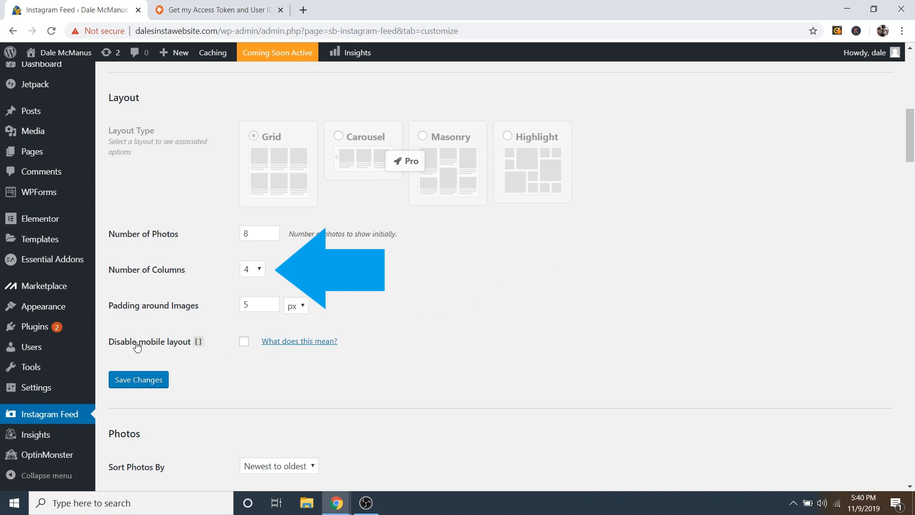
click(244, 341)
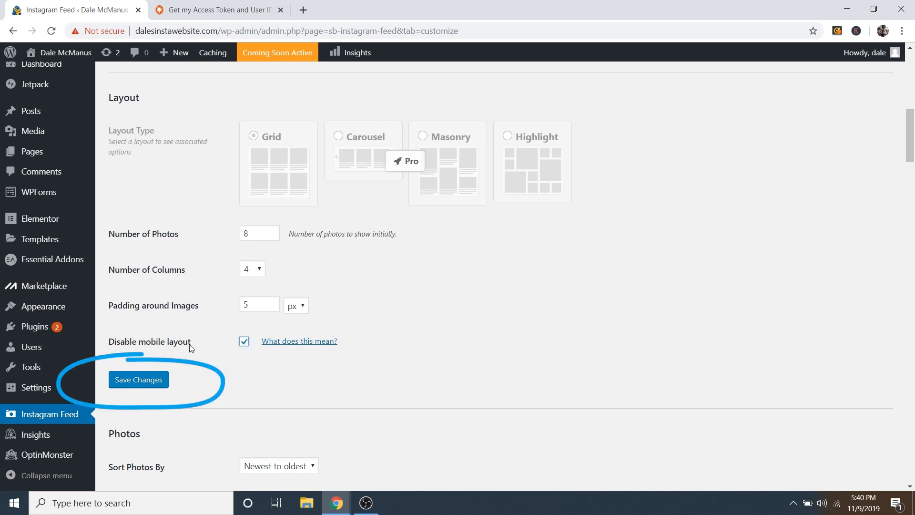
click(137, 381)
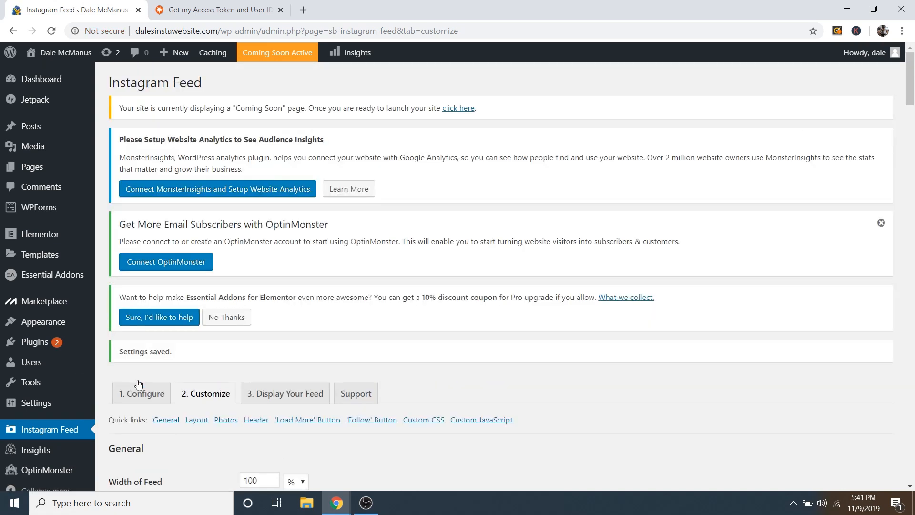
Step: Hide the header bio text, set header text colour to #d8d8d8, and save
scroll(249, 333, down, 11)
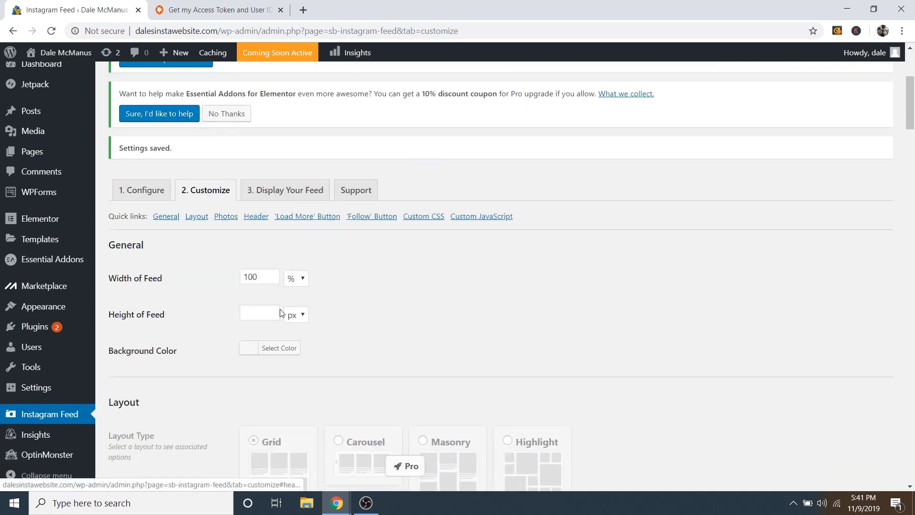
scroll(333, 294, down, 10)
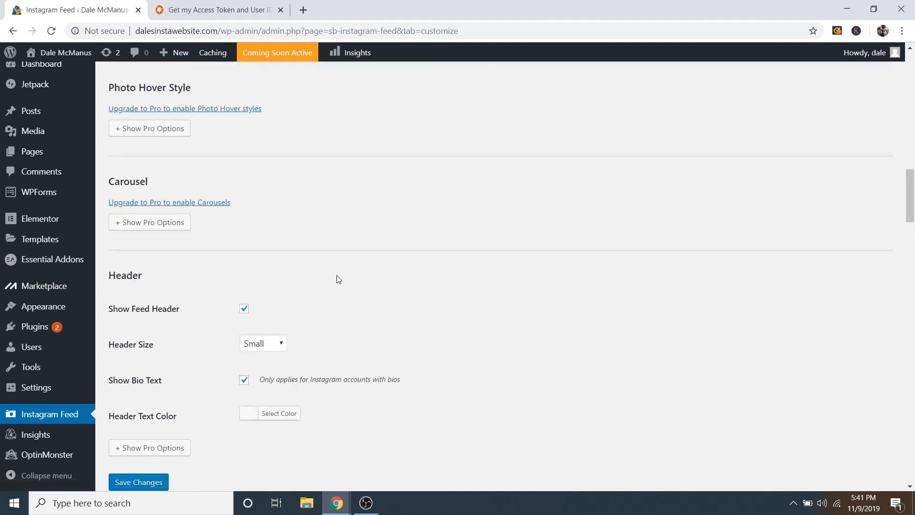
scroll(179, 334, down, 2)
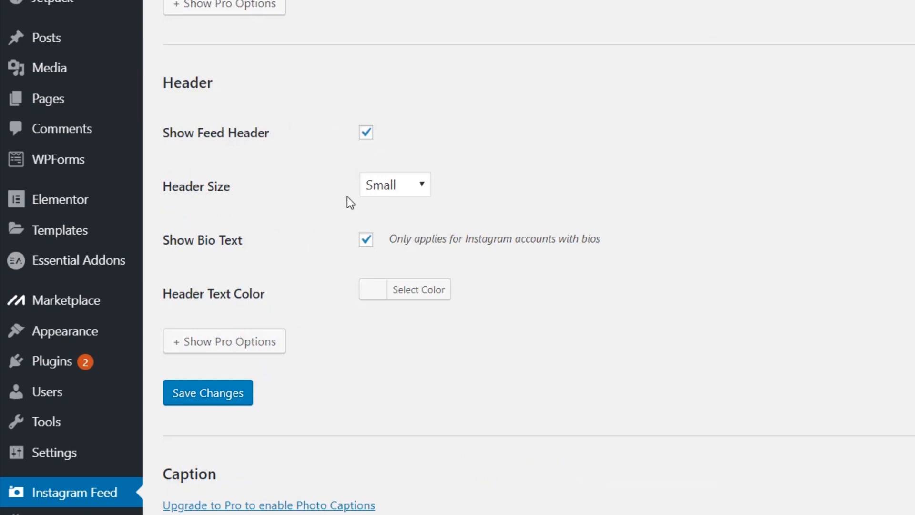
click(368, 243)
click(377, 297)
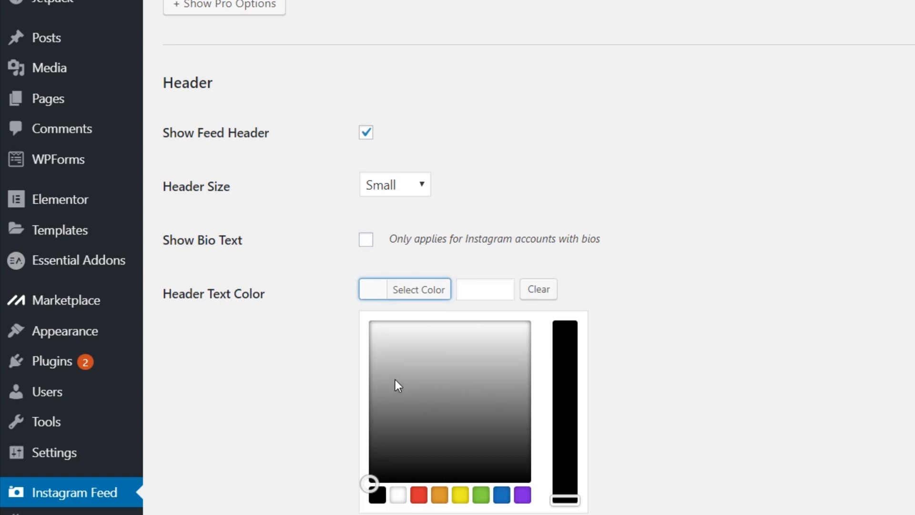
mouse_move(382, 385)
mouse_down()
mouse_move(372, 378)
mouse_move(362, 333)
mouse_move(348, 343)
mouse_up()
click(475, 340)
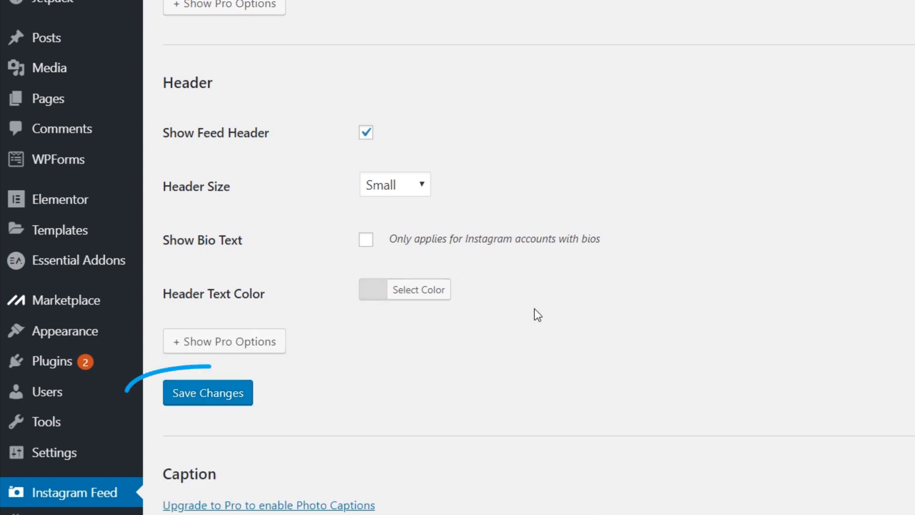
click(215, 398)
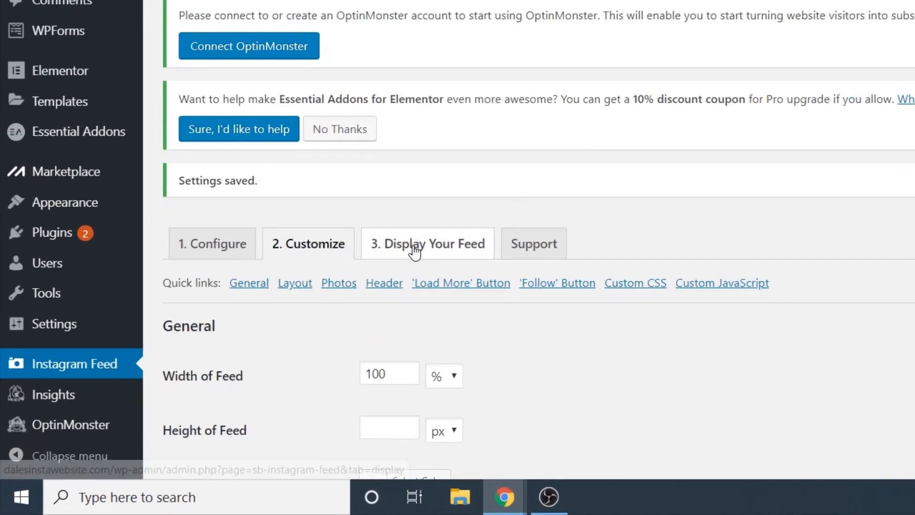
Step: Open the Display Your Feed page showing the [instagram-feed] shortcode
click(278, 396)
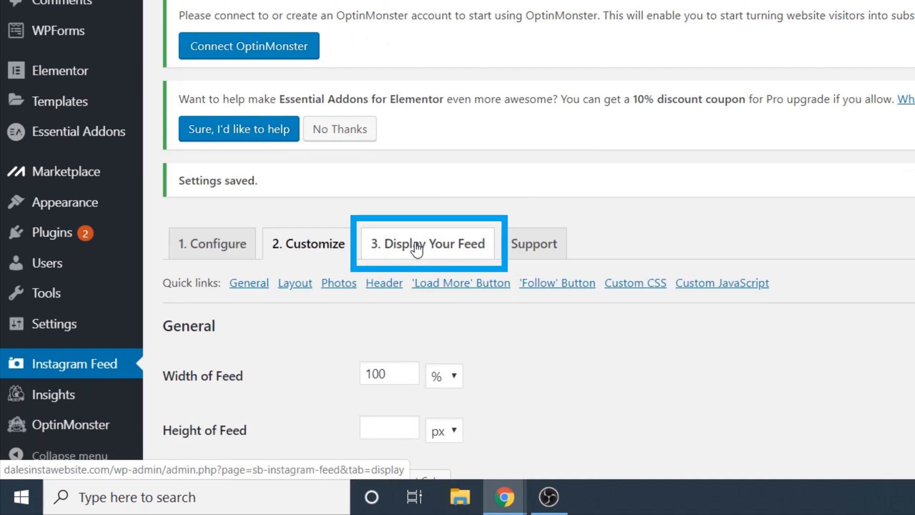
click(418, 248)
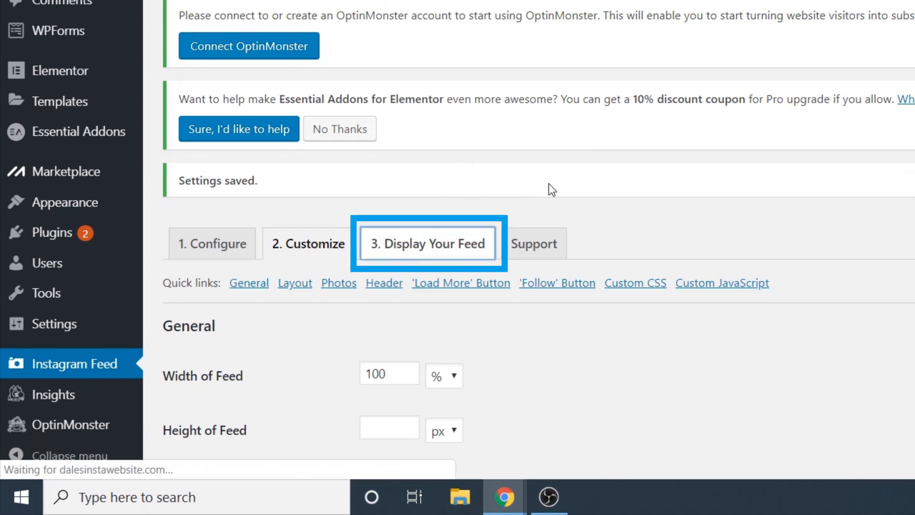
scroll(550, 215, down, 3)
Step: Copy the [instagram-feed] shortcode
click(246, 134)
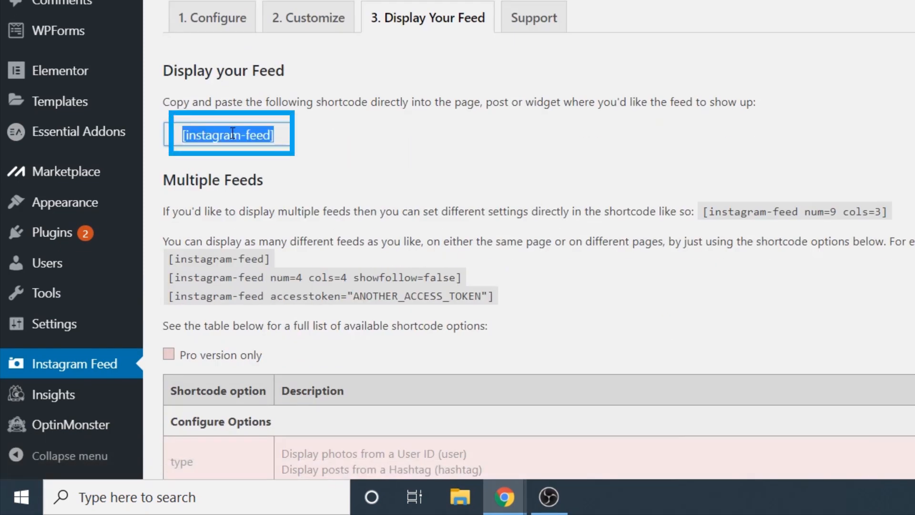
right_click(232, 136)
click(273, 147)
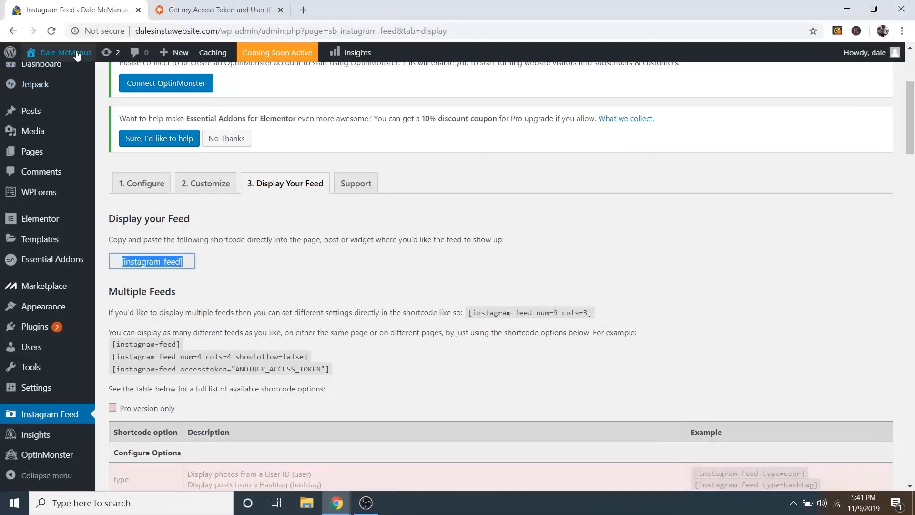
Step: View the live homepage and close the access-token help tab
mouse_move(76, 55)
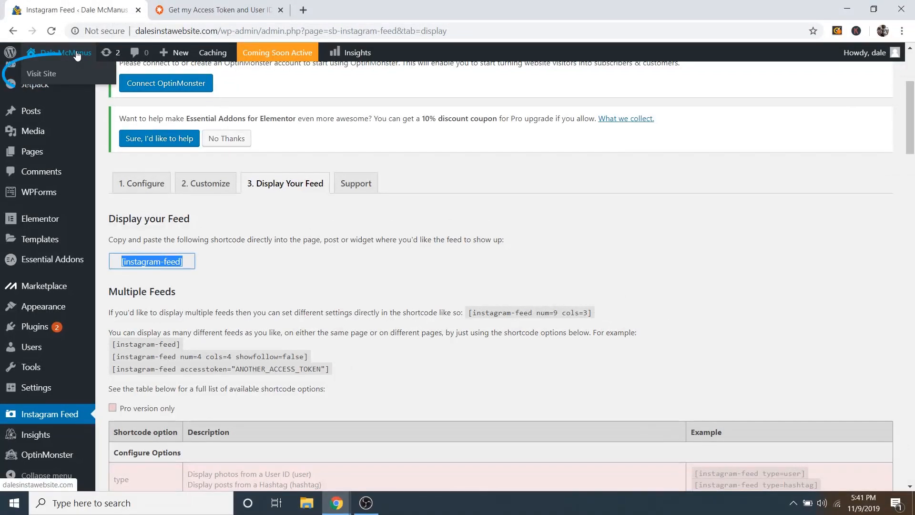
click(51, 75)
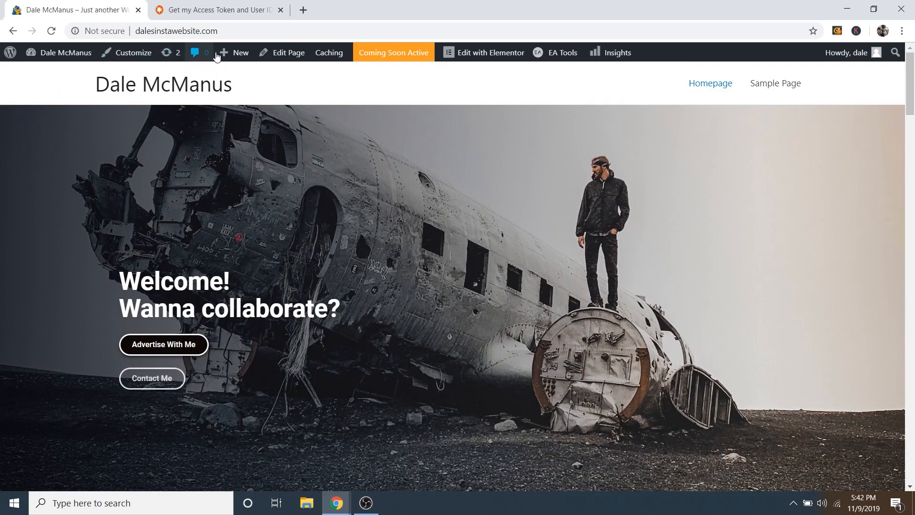
click(281, 10)
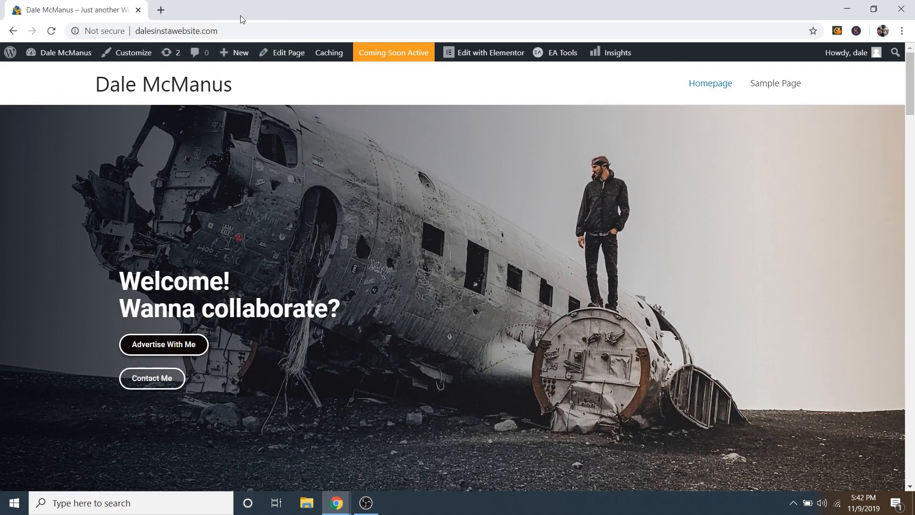
scroll(435, 168, down, 6)
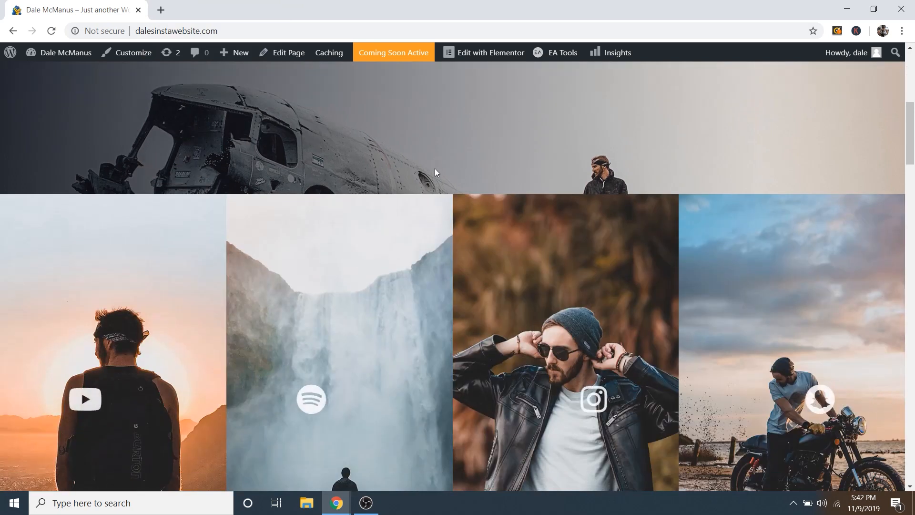
scroll(435, 168, up, 3)
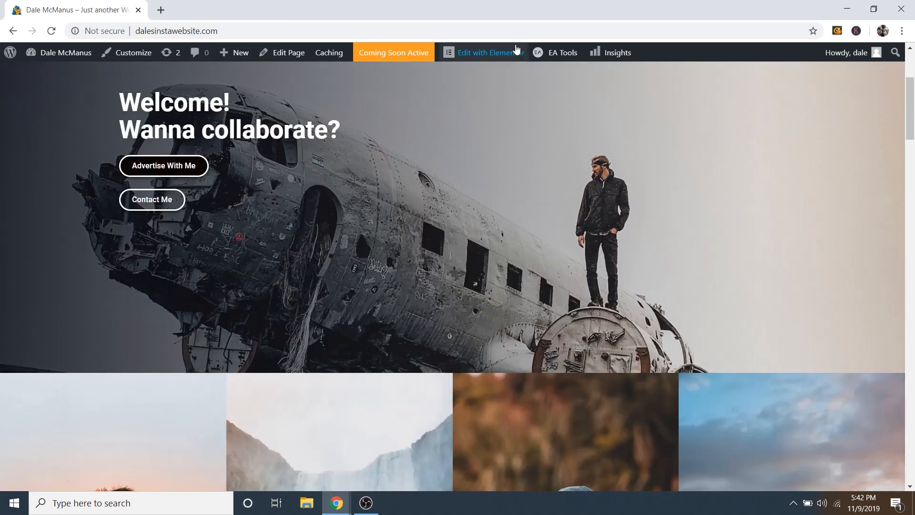
Step: Open the homepage in Elementor and scroll to the Instagram section
click(491, 56)
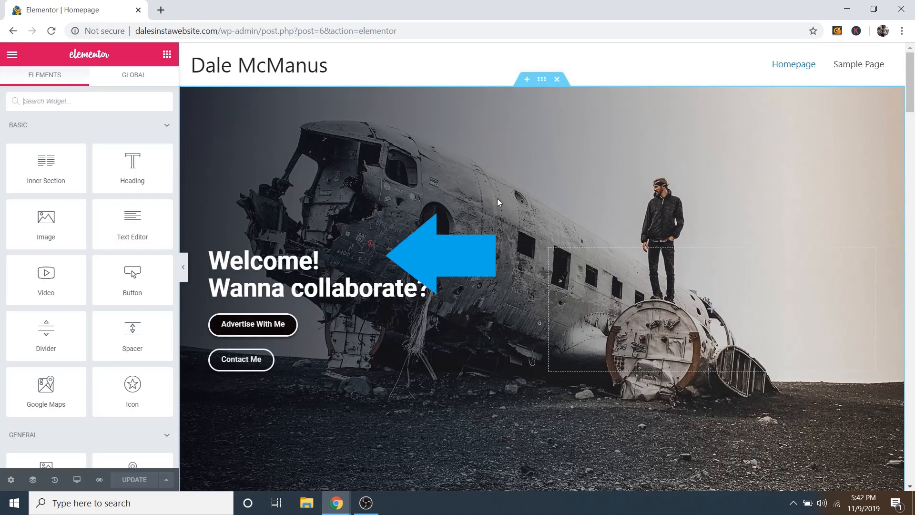
scroll(498, 198, down, 16)
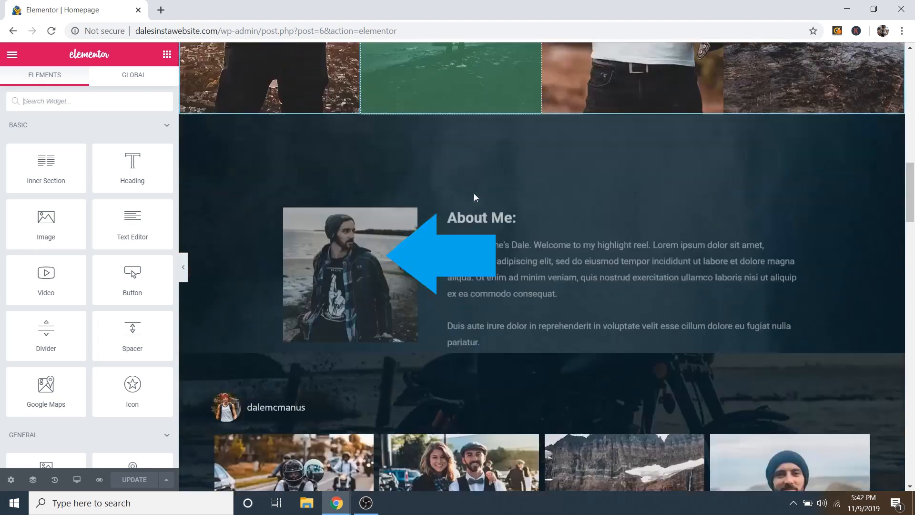
scroll(474, 197, down, 6)
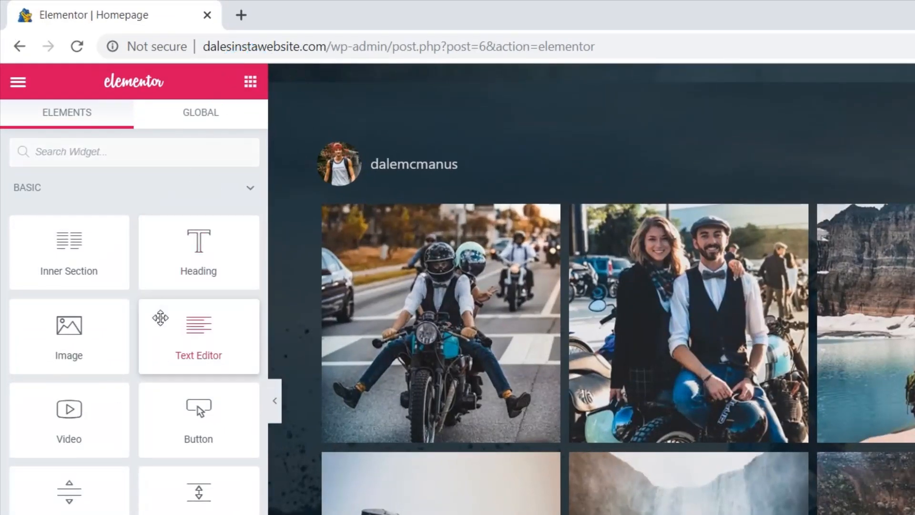
scroll(159, 334, down, 2)
scroll(159, 355, up, 2)
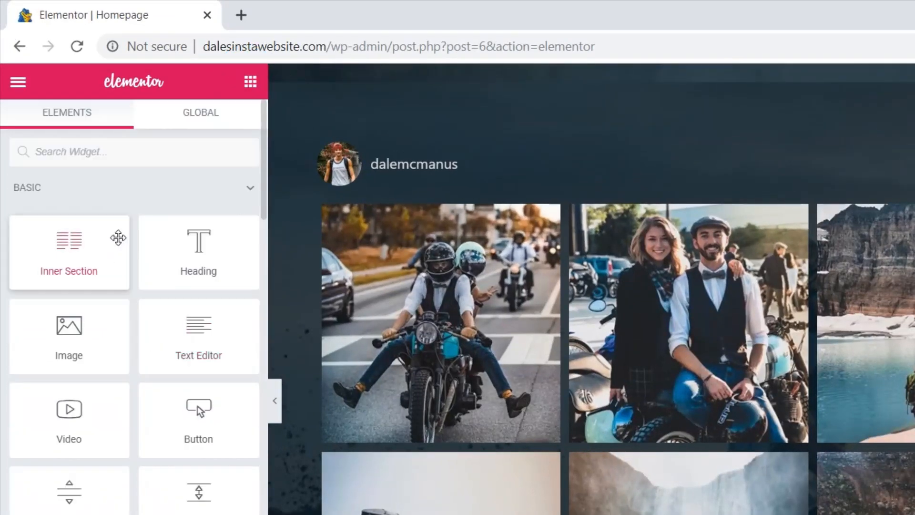
Step: Add a Shortcode widget with [instagram-feed], then delete the duplicate feed widget
click(90, 147)
text(short)
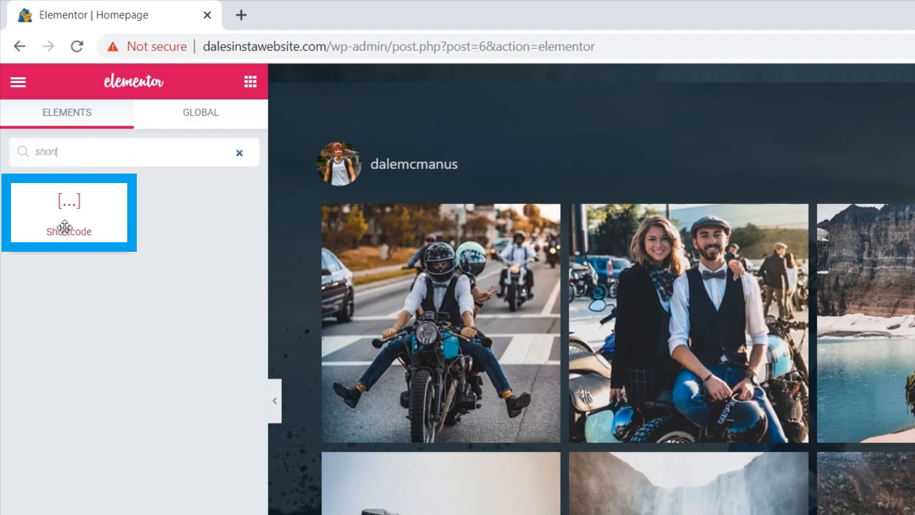
drag(71, 204, 710, 151)
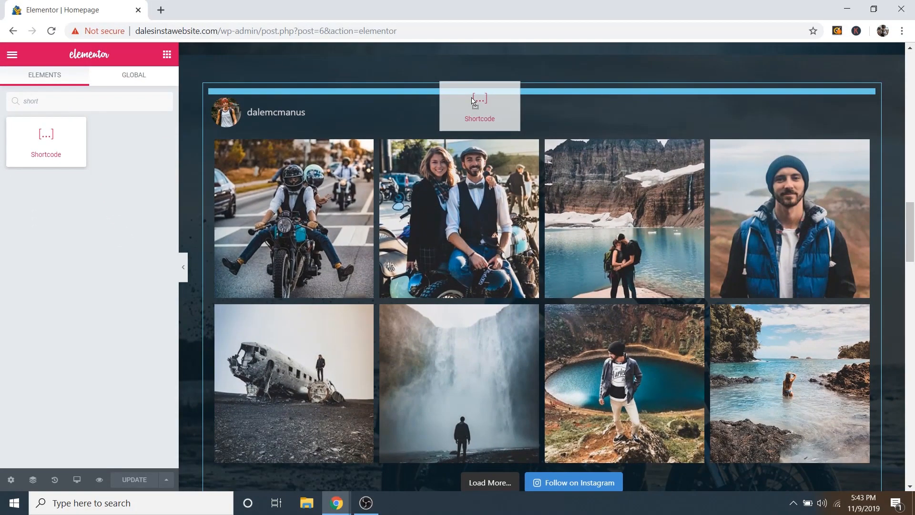
drag(474, 100, 471, 98)
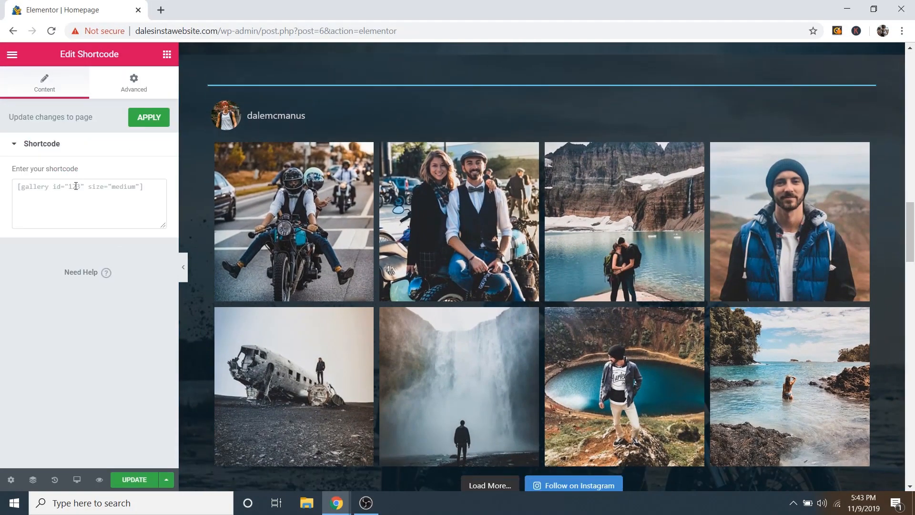
right_click(61, 200)
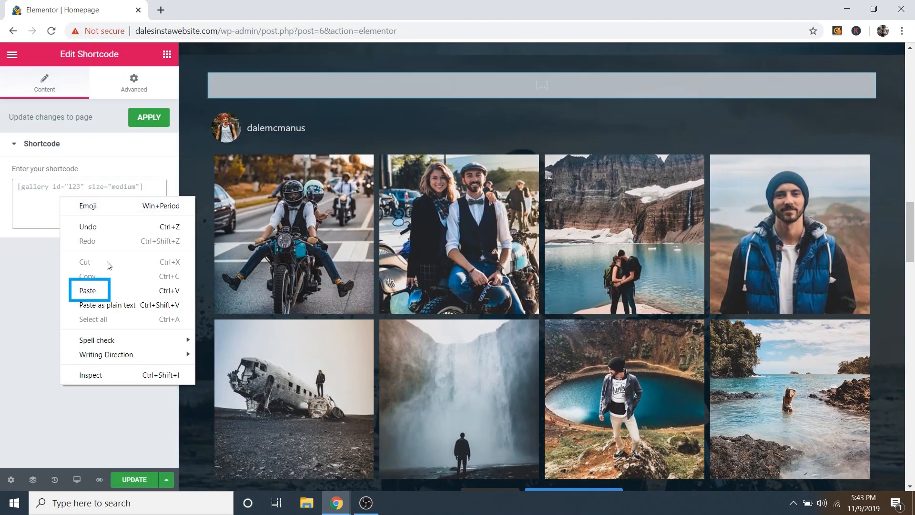
click(86, 290)
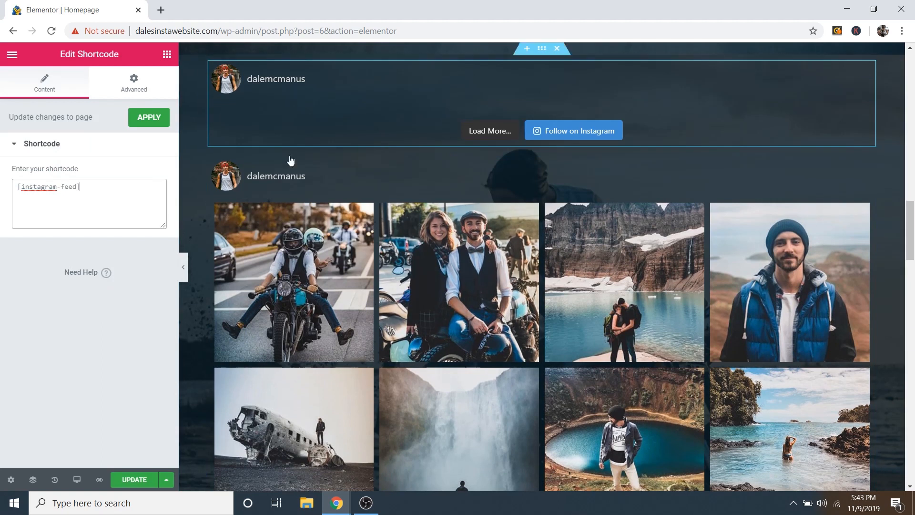
click(147, 118)
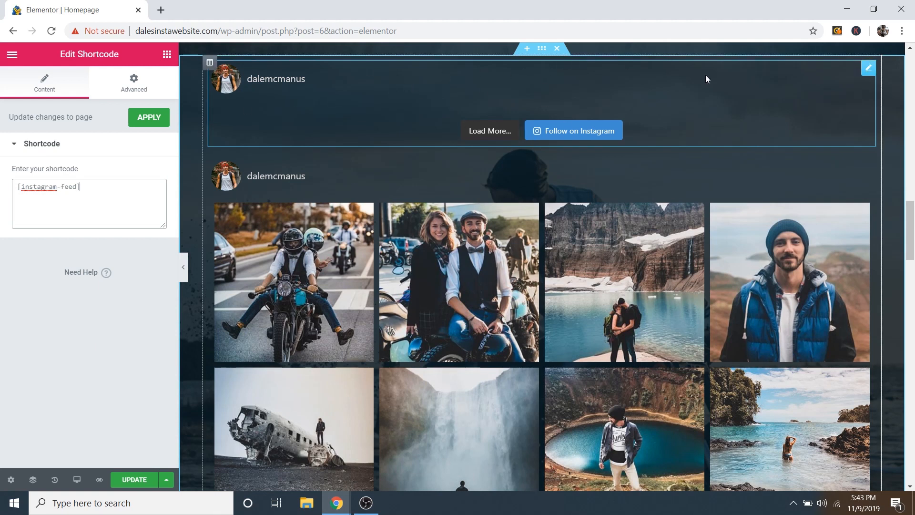
right_click(869, 69)
click(821, 238)
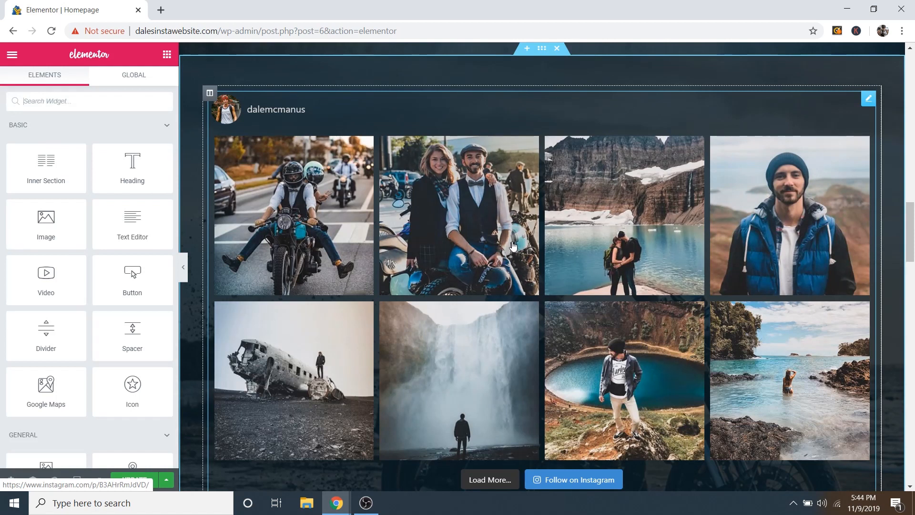
Step: Edit the 'Want to advertise on my Instagram?' heading and select its title text
scroll(661, 264, down, 1)
scroll(661, 263, down, 1)
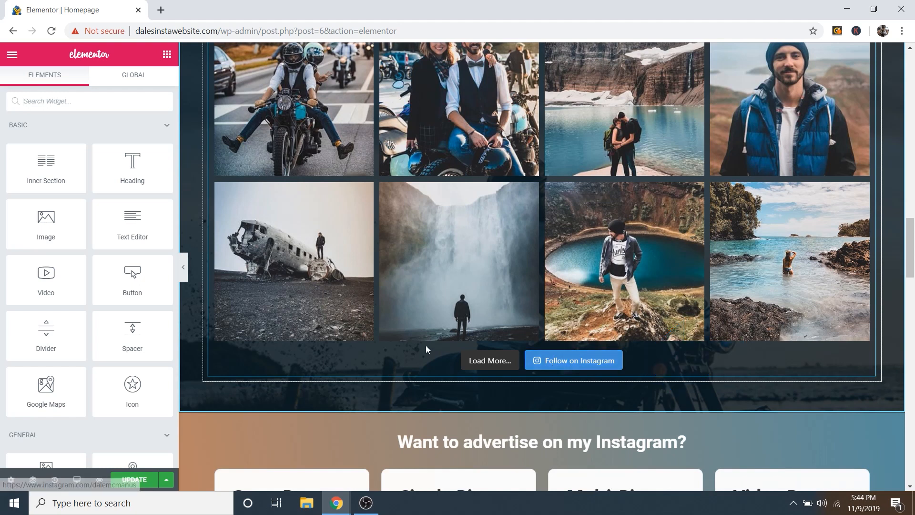
scroll(461, 286, down, 1)
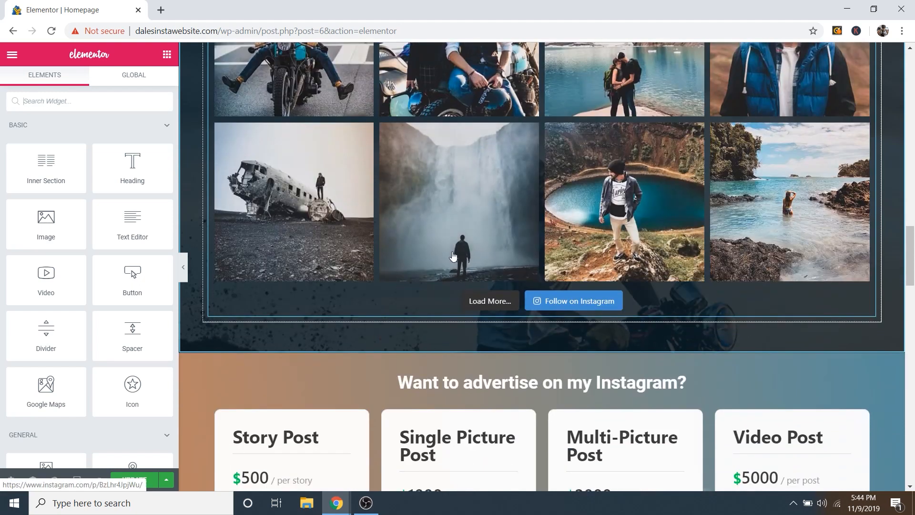
scroll(622, 245, down, 5)
scroll(648, 250, up, 1)
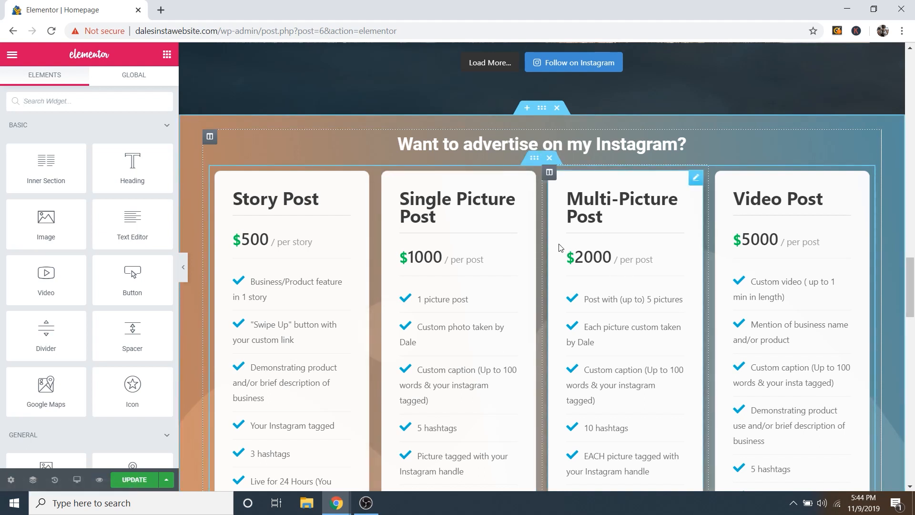
scroll(556, 245, down, 1)
scroll(621, 146, up, 1)
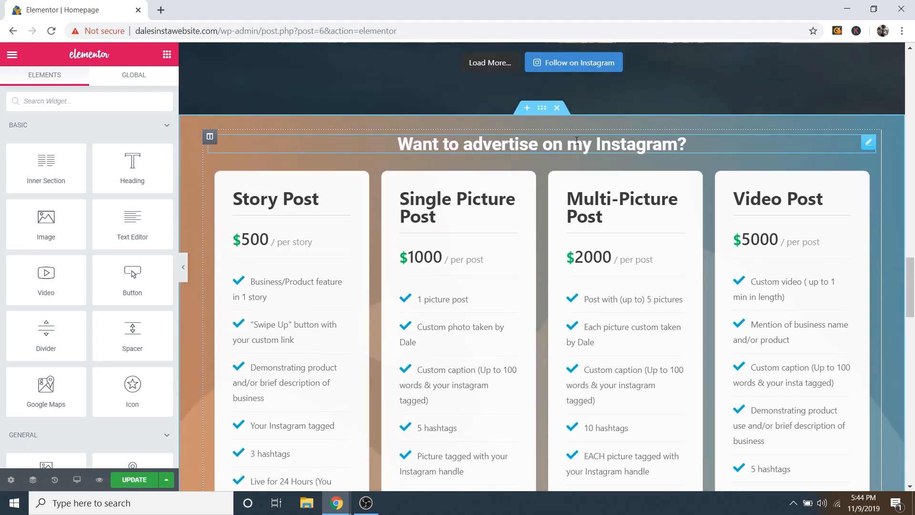
drag(406, 143, 689, 143)
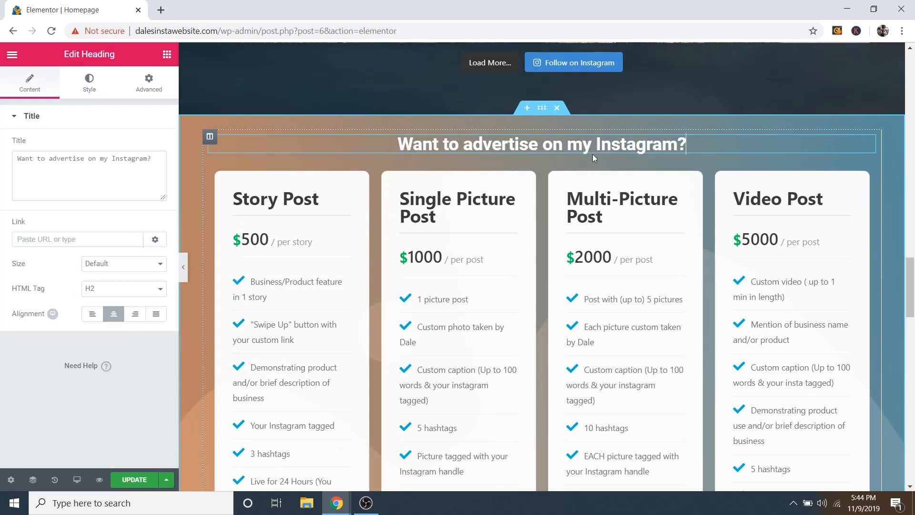
triple_click(592, 139)
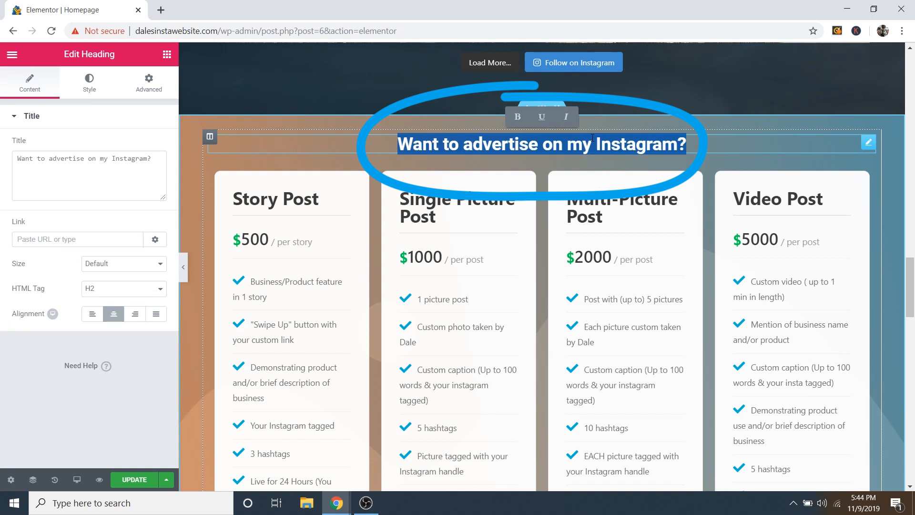
click(76, 168)
triple_click(71, 158)
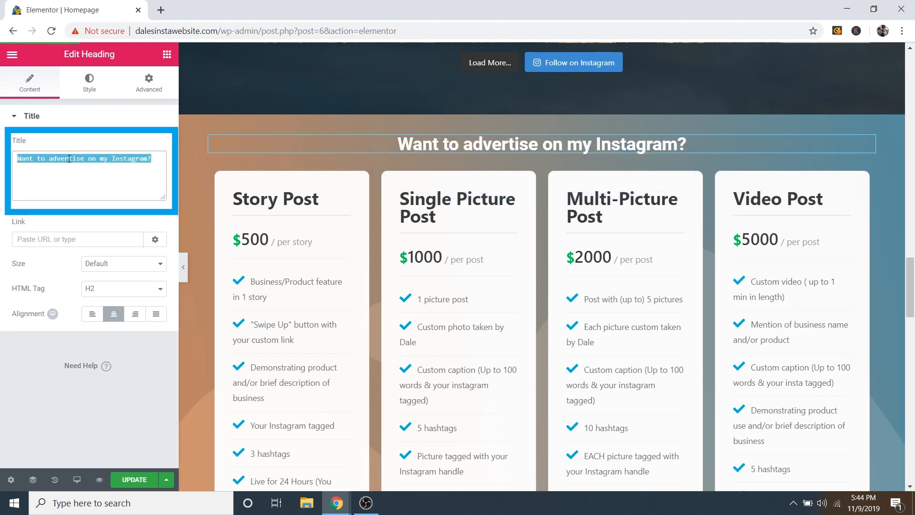
mouse_move(494, 159)
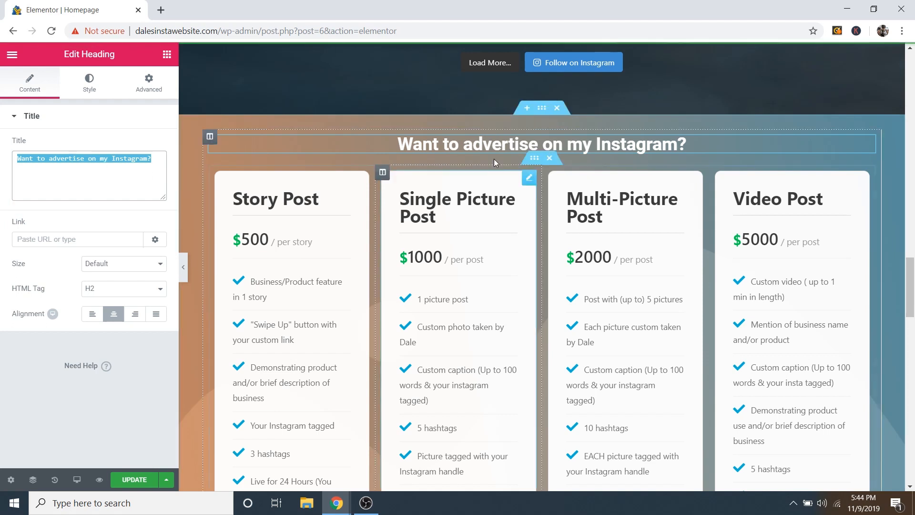
Step: Set Pricing-Background.jpg as the pricing section's background image
click(543, 111)
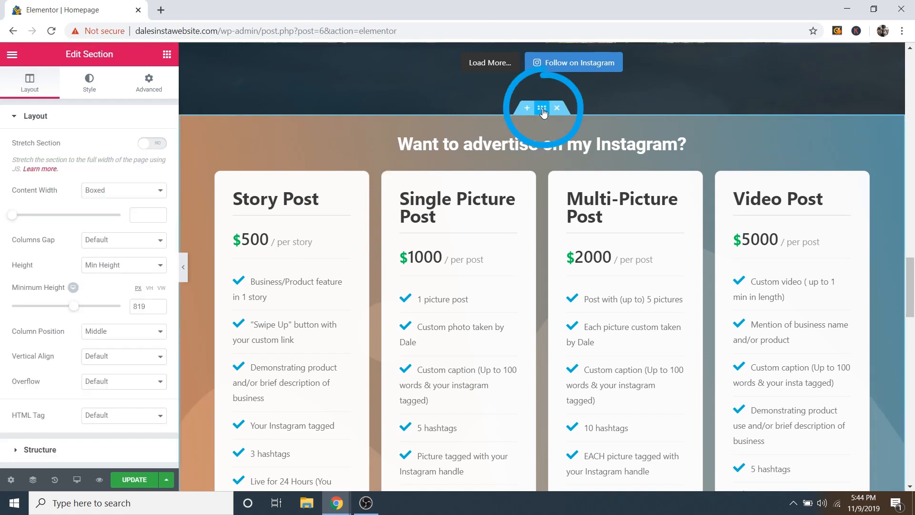
click(90, 90)
mouse_move(81, 288)
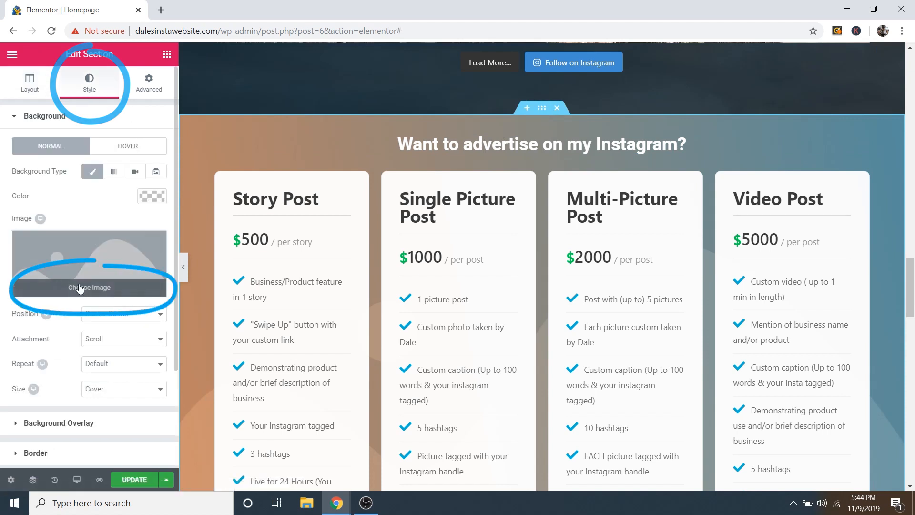
click(81, 288)
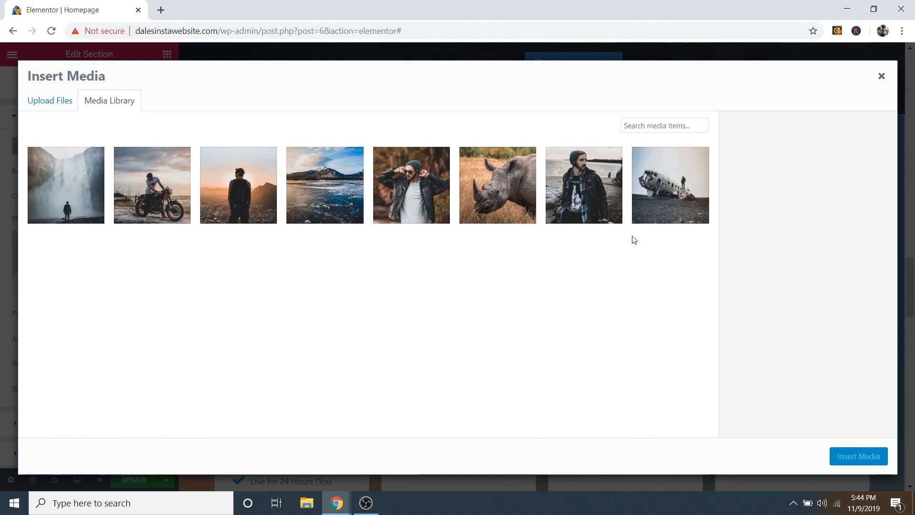
click(246, 211)
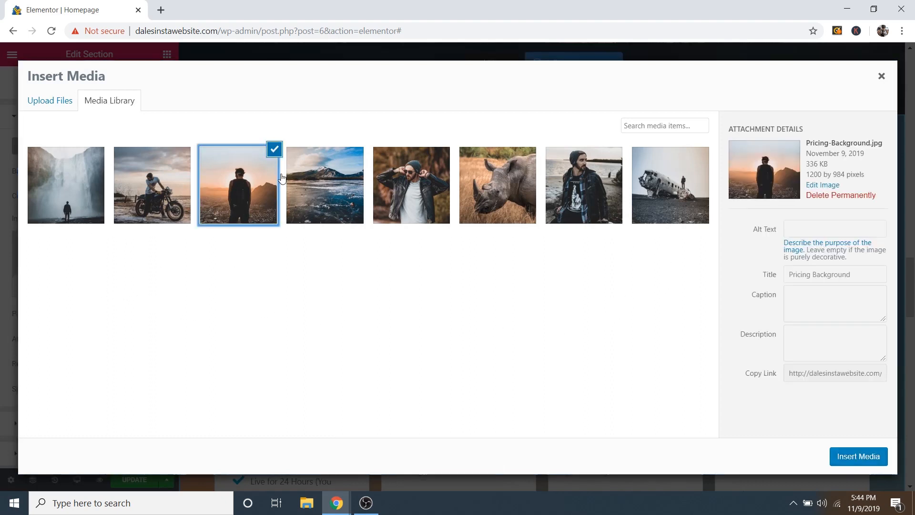
click(869, 458)
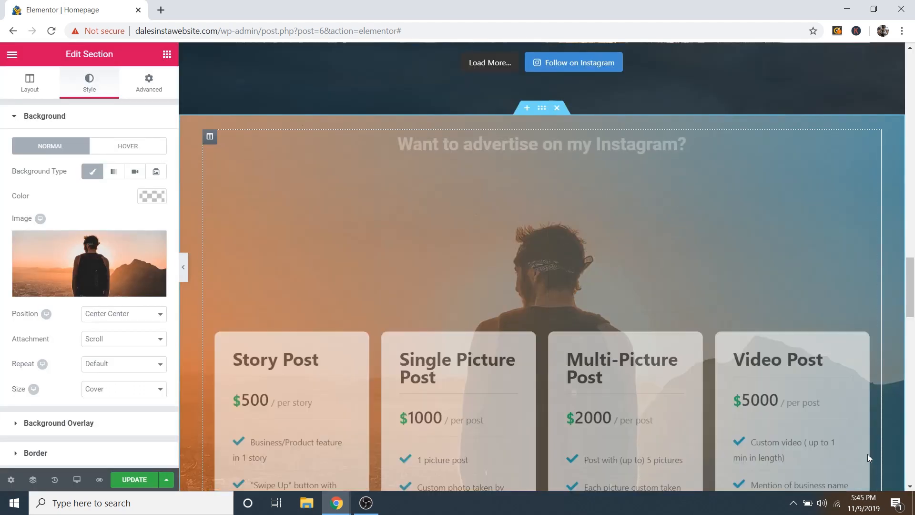
scroll(625, 382, down, 6)
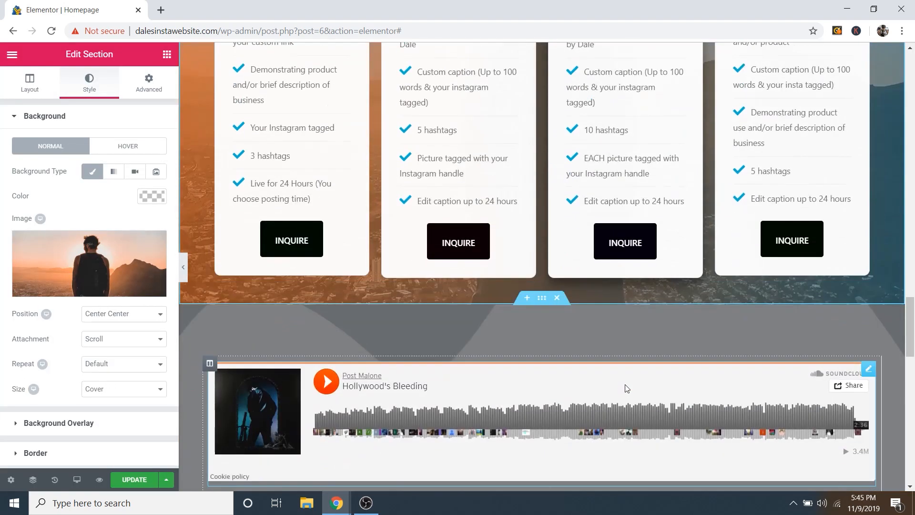
scroll(628, 402, up, 4)
scroll(629, 402, up, 3)
scroll(628, 402, down, 2)
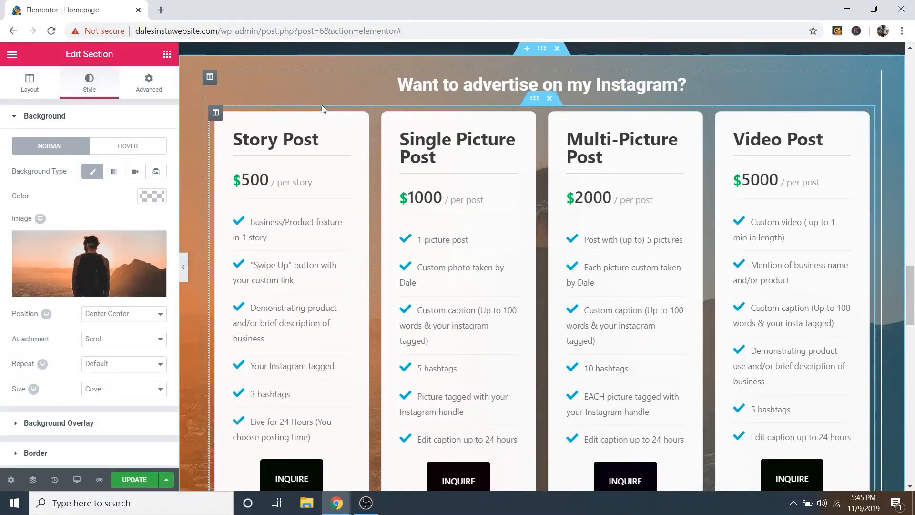
Step: Add a linear blue-to-orange gradient overlay at 260° with 0.65 opacity
click(32, 121)
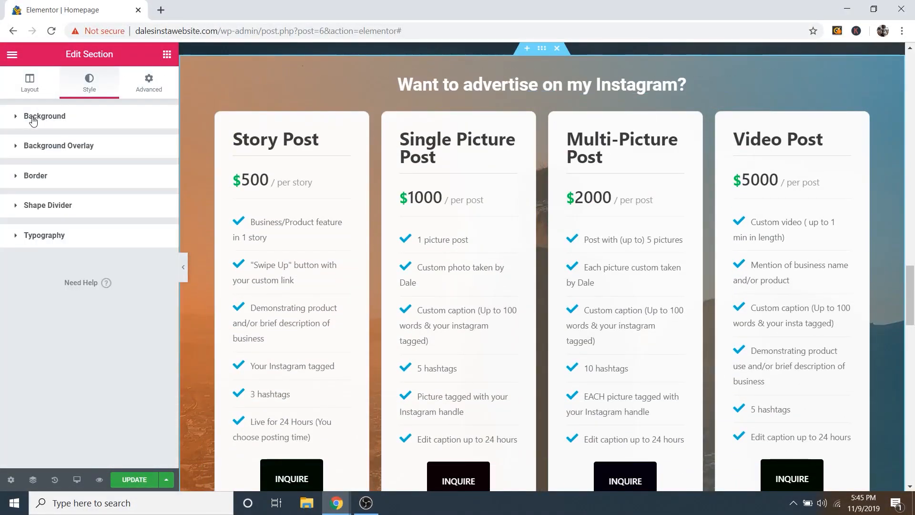
click(52, 147)
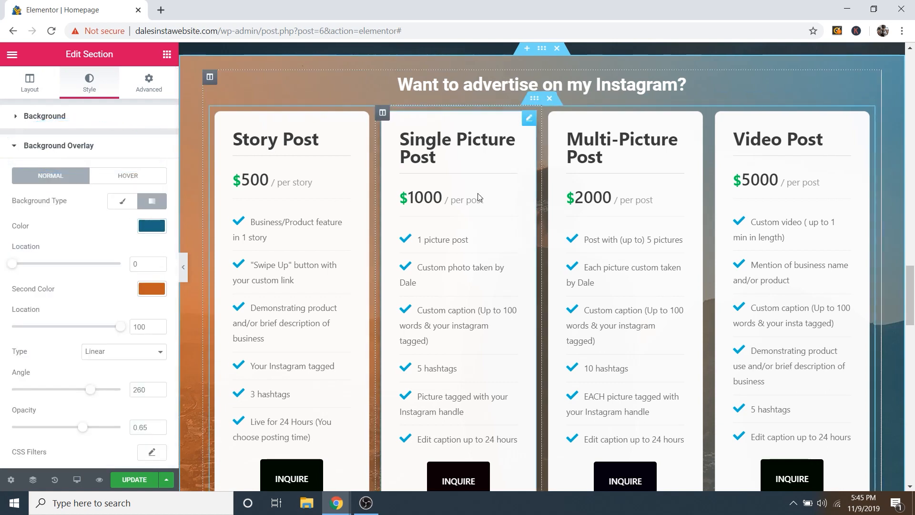
scroll(631, 271, up, 5)
scroll(631, 271, up, 15)
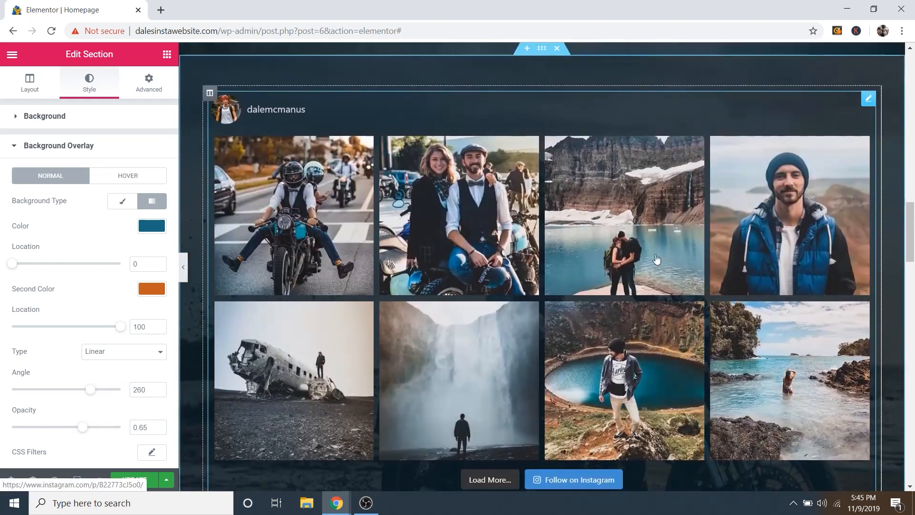
scroll(453, 194, up, 10)
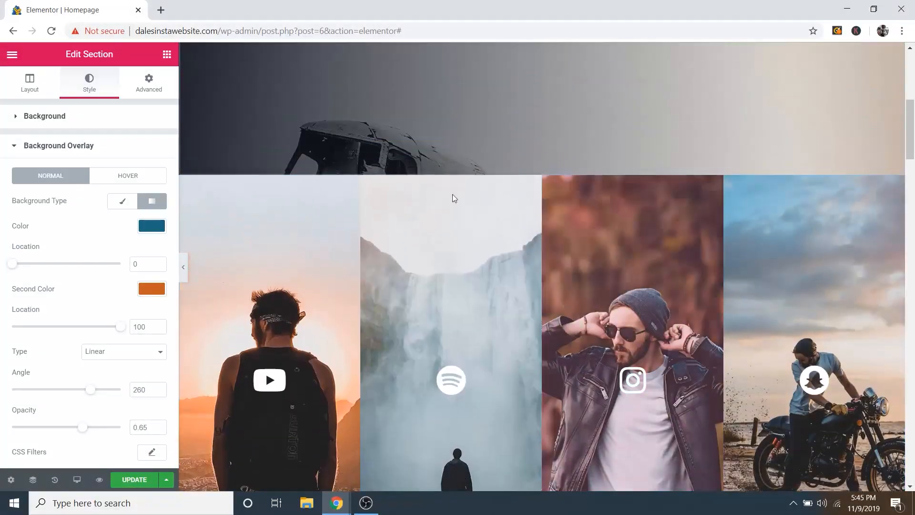
scroll(617, 198, down, 4)
scroll(599, 204, down, 10)
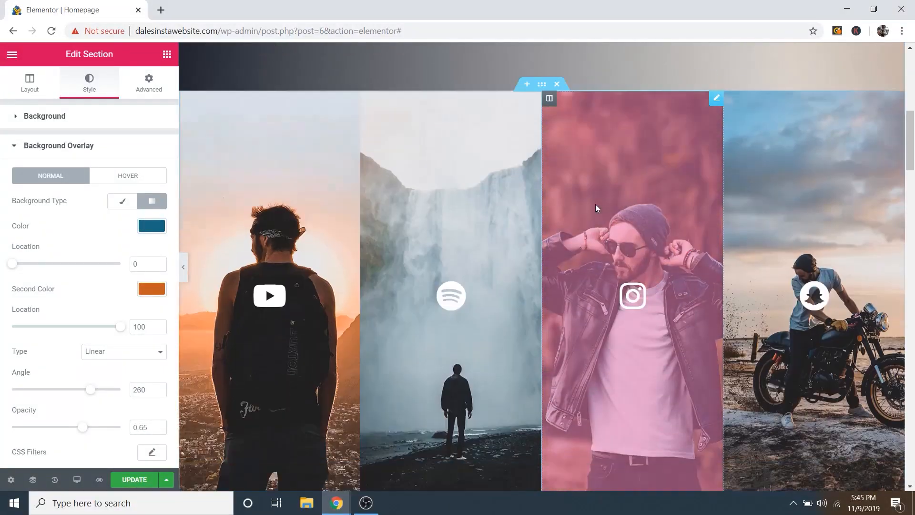
scroll(553, 258, down, 10)
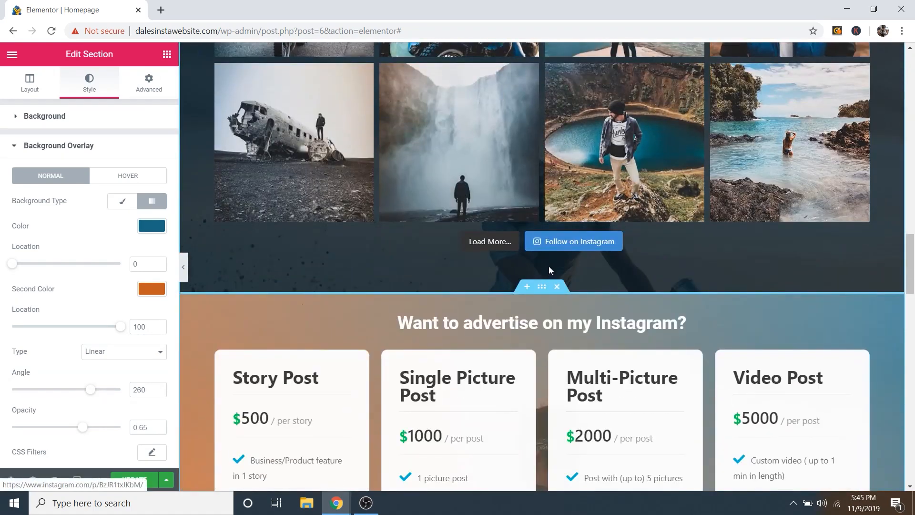
scroll(545, 258, down, 4)
scroll(545, 259, down, 1)
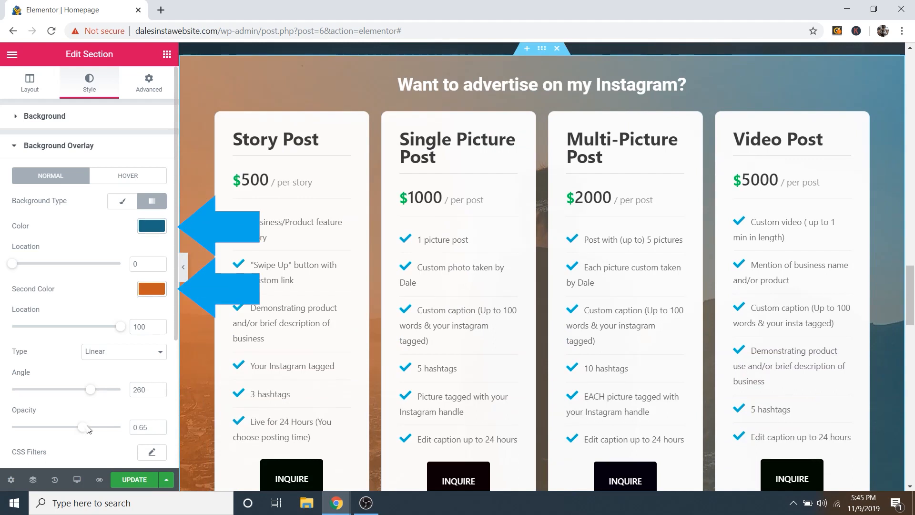
mouse_move(84, 433)
mouse_down()
mouse_move(46, 427)
mouse_move(122, 429)
mouse_move(83, 427)
mouse_up()
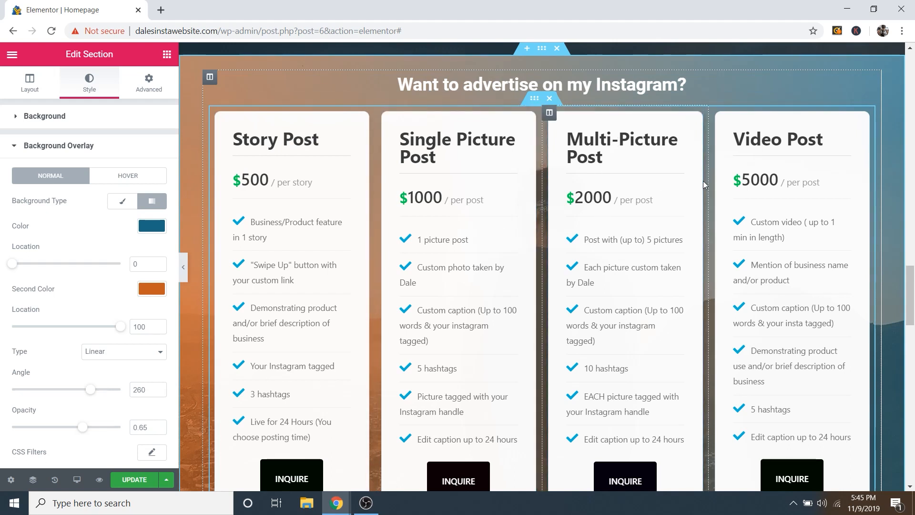
scroll(467, 186, down, 1)
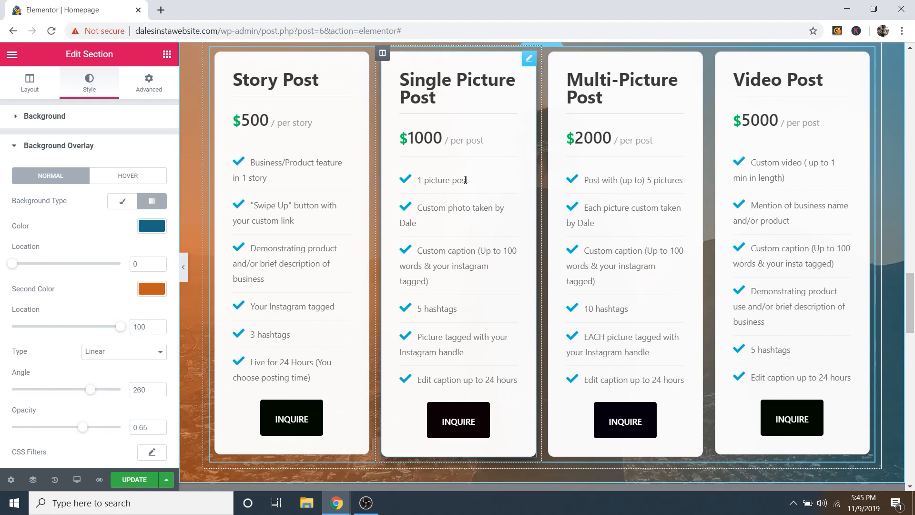
scroll(465, 180, up, 1)
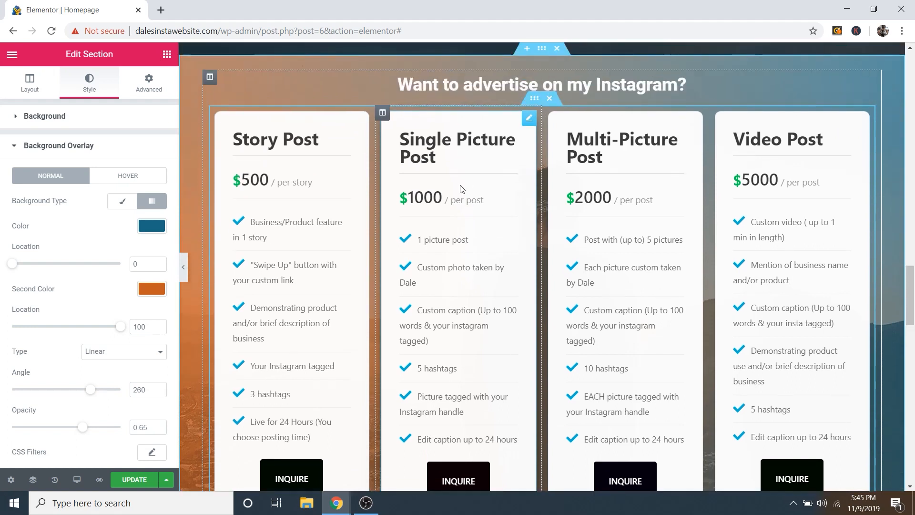
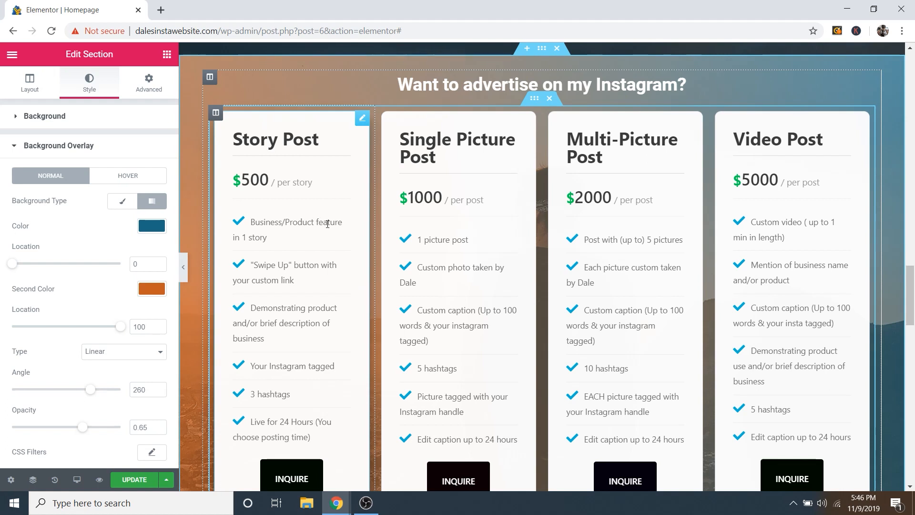
Step: Open the Edit EA Pricing Table panel for the Story Post card
scroll(328, 224, down, 1)
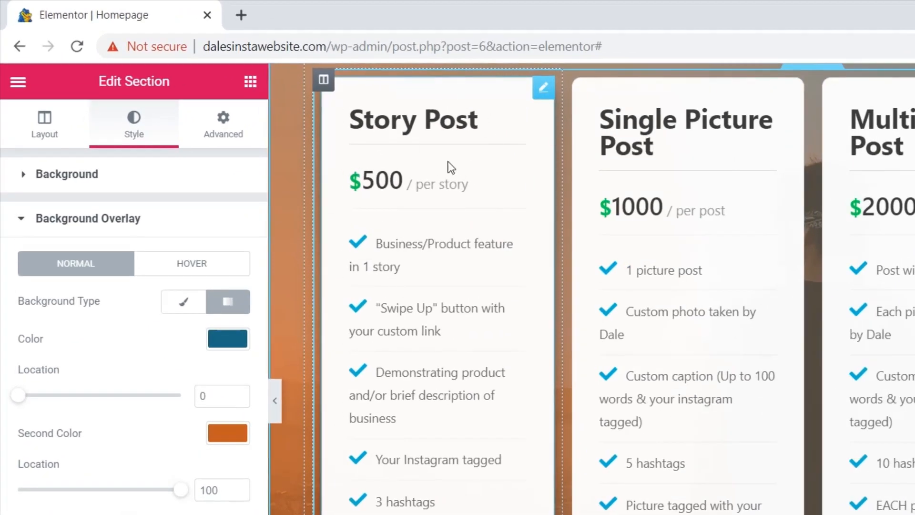
click(543, 95)
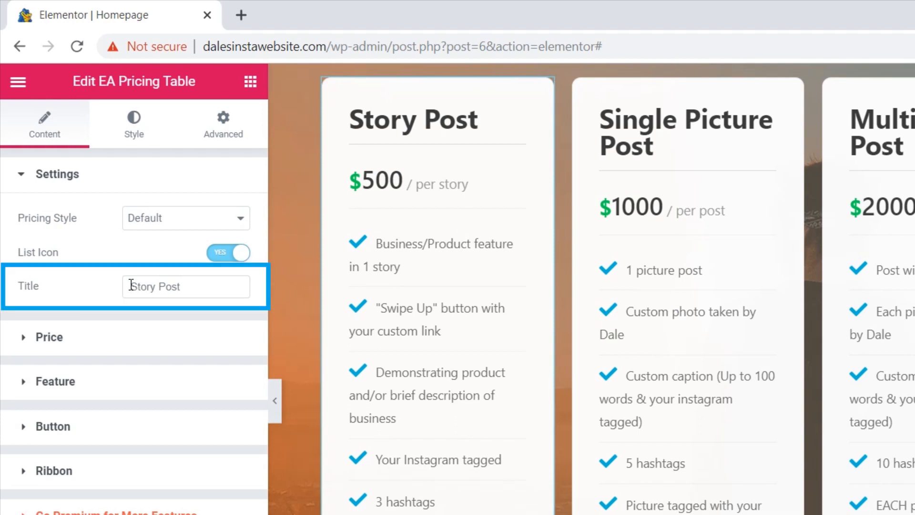
drag(129, 286, 190, 286)
drag(128, 286, 198, 284)
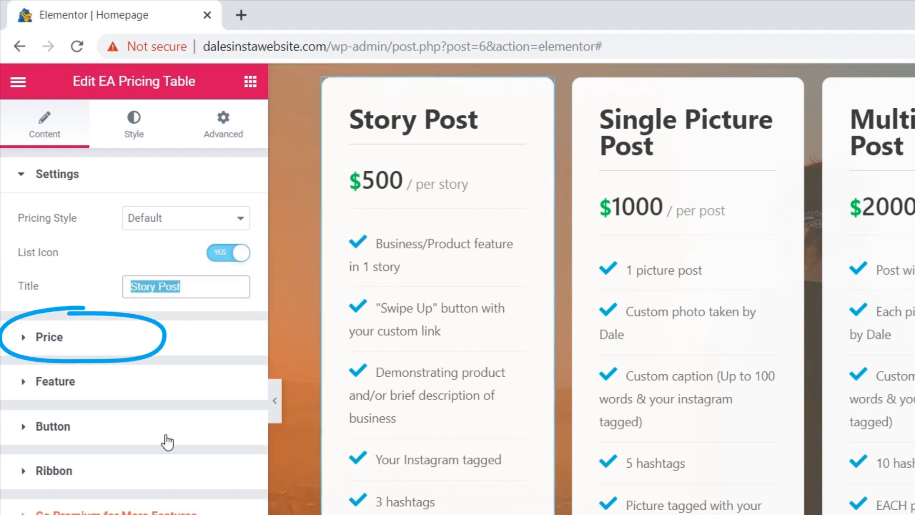
click(86, 343)
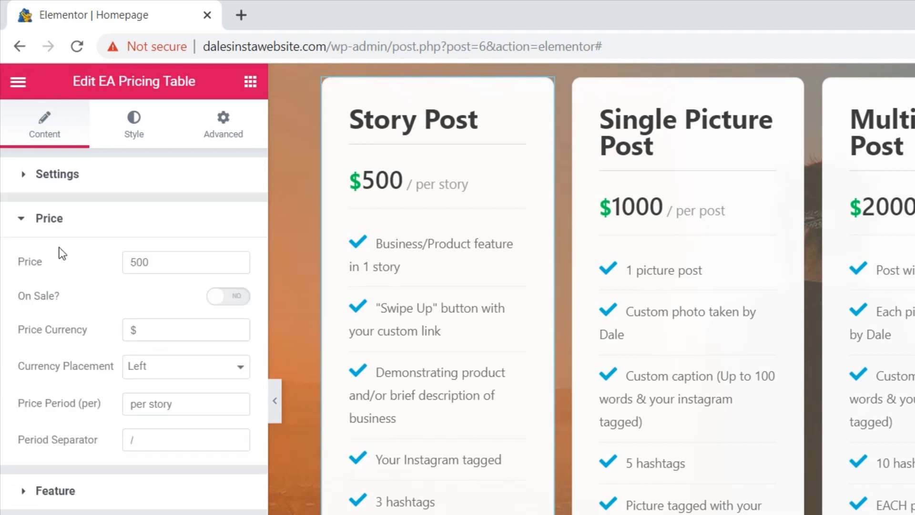
drag(170, 266, 105, 266)
click(155, 262)
click(140, 324)
click(157, 261)
click(223, 300)
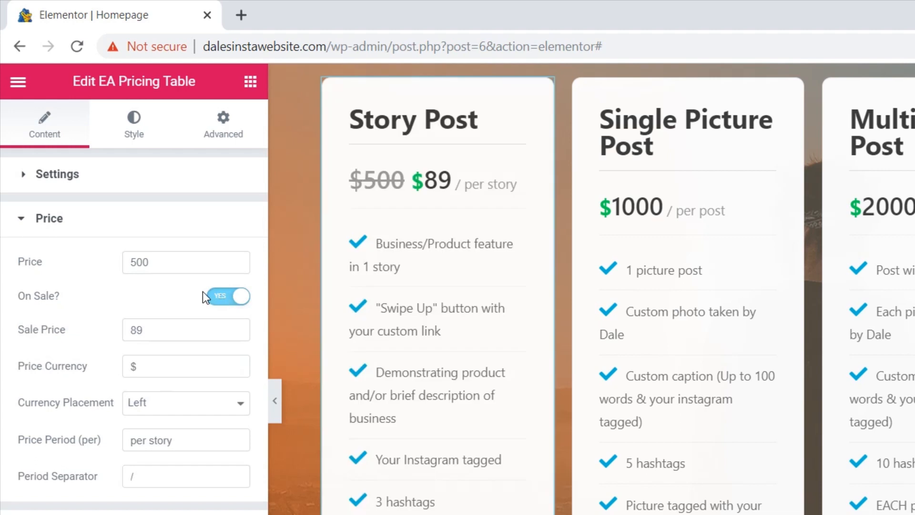
drag(153, 327, 123, 321)
text(350)
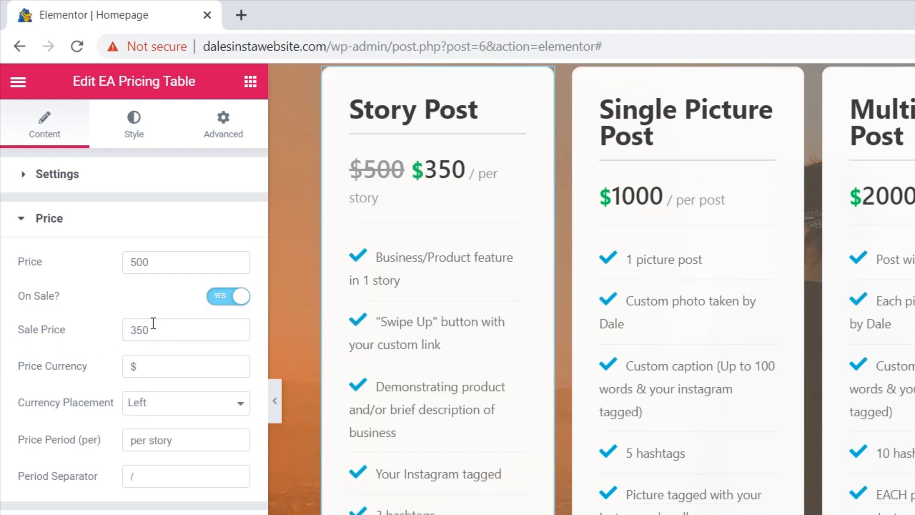
scroll(402, 308, up, 2)
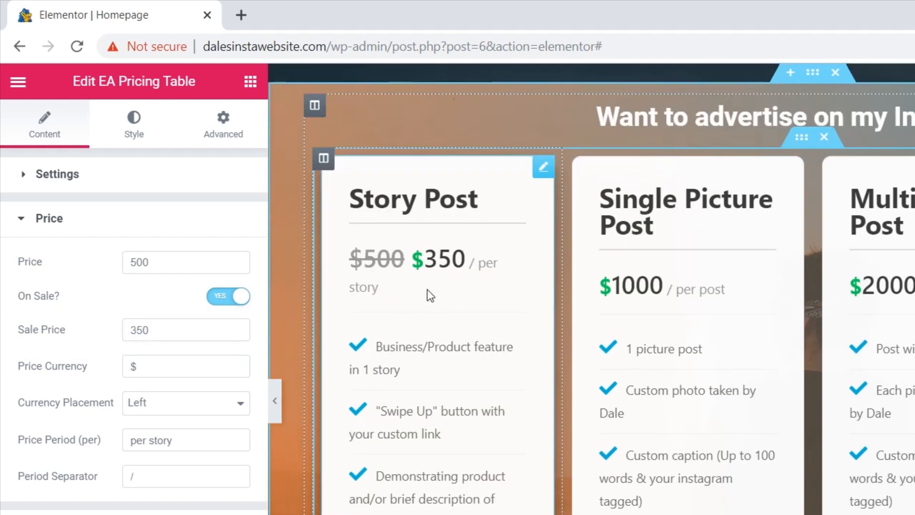
scroll(431, 296, down, 2)
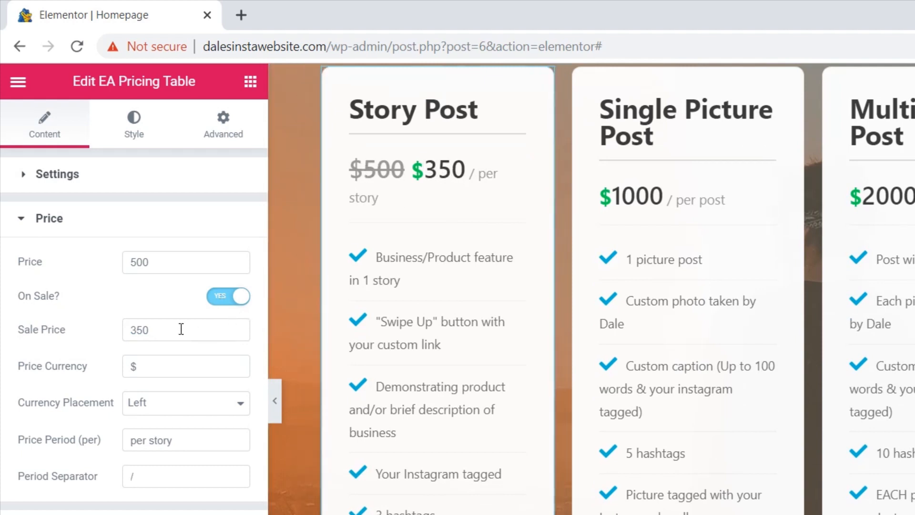
drag(171, 330, 94, 328)
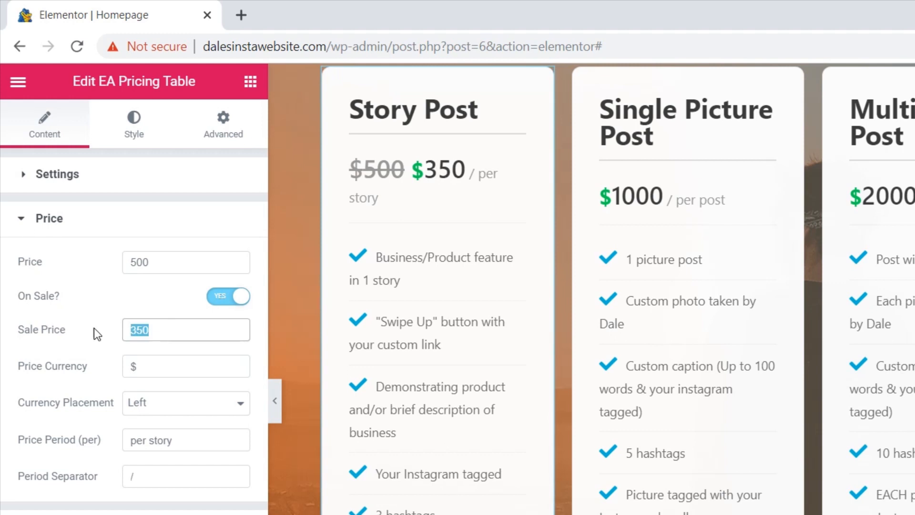
click(229, 298)
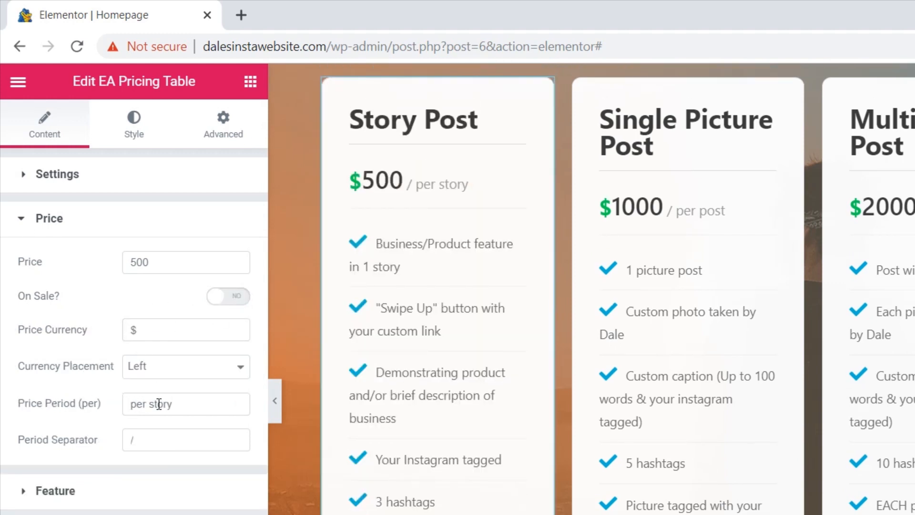
drag(188, 405, 127, 406)
click(188, 405)
drag(188, 405, 115, 413)
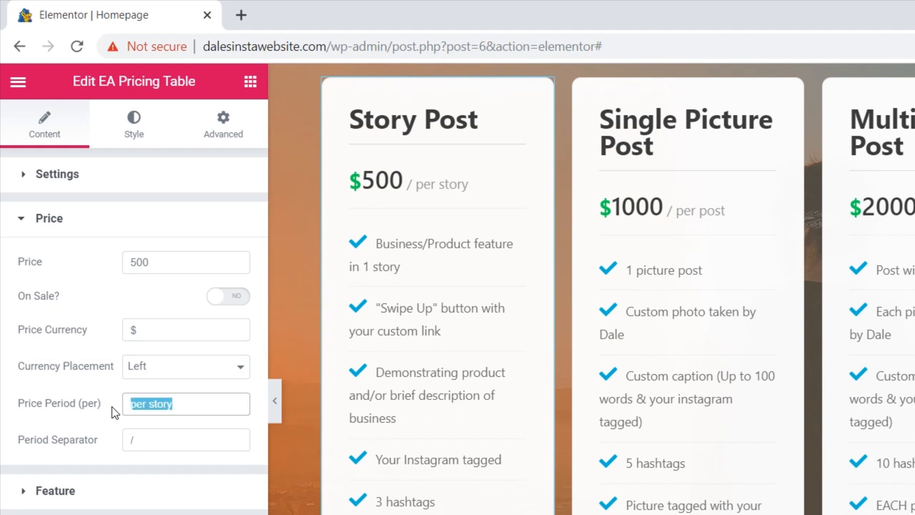
click(188, 397)
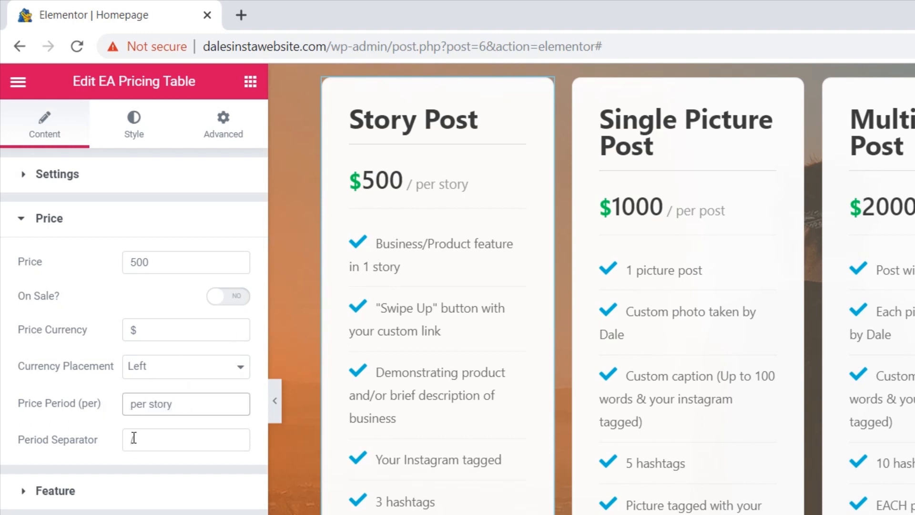
click(58, 221)
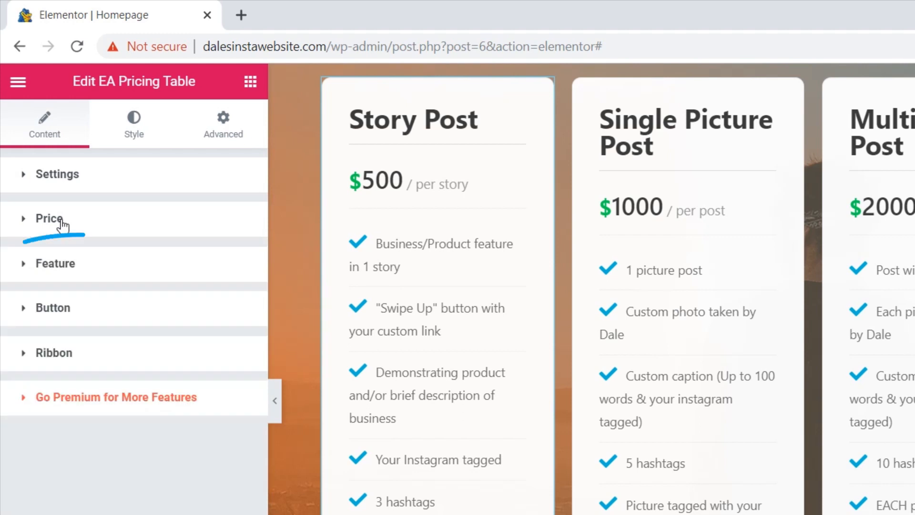
Step: Expand the Story Post card's Feature list and open, then close, the '3 hashtags' item
click(94, 272)
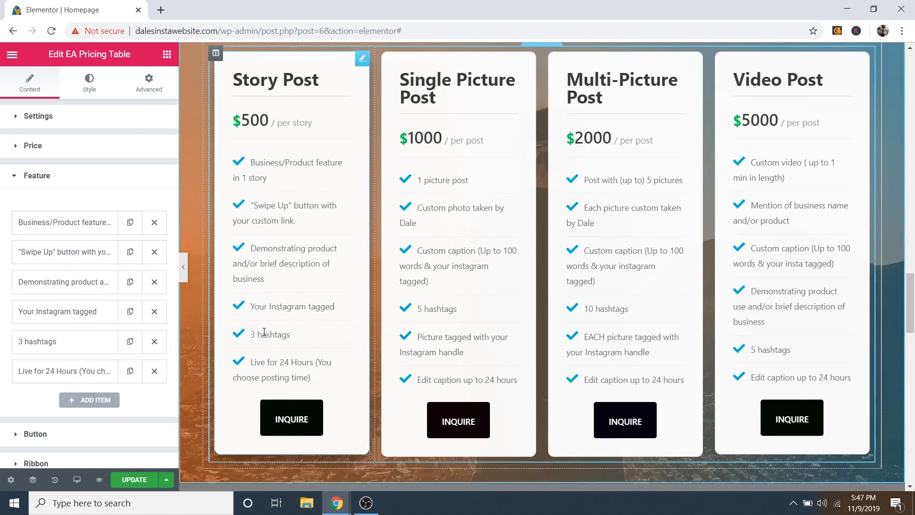
click(54, 345)
scroll(117, 264, down, 3)
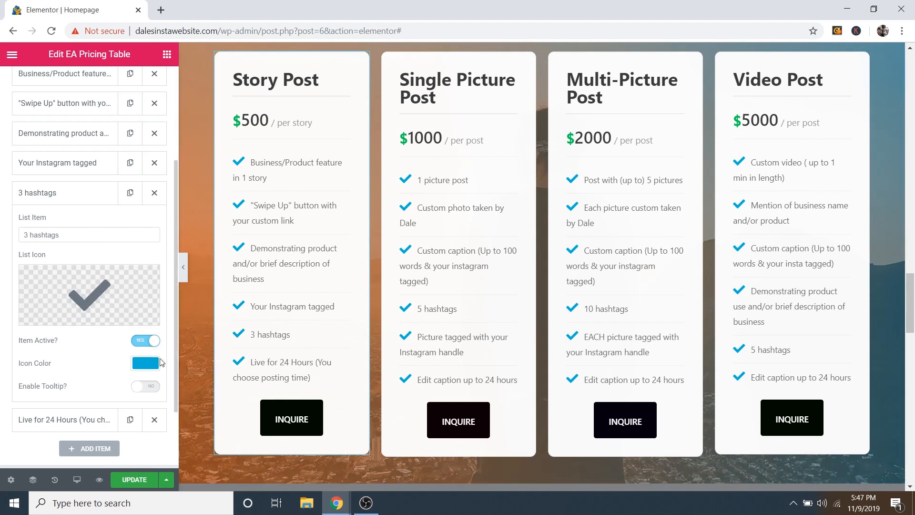
click(70, 241)
click(57, 193)
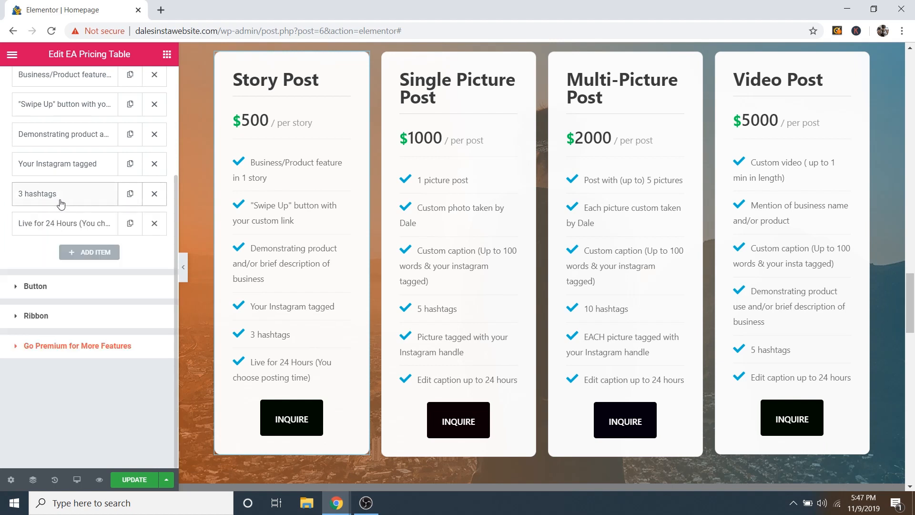
scroll(61, 204, up, 3)
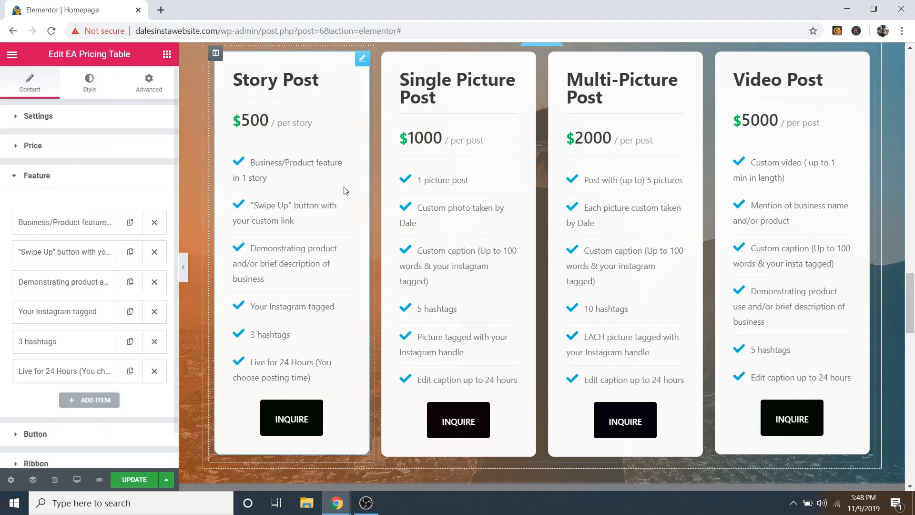
click(61, 184)
click(61, 208)
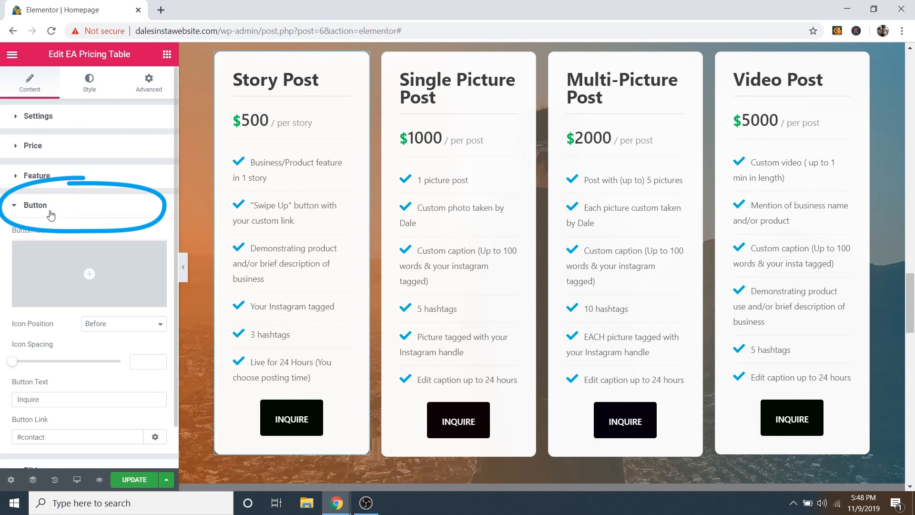
scroll(84, 214, down, 1)
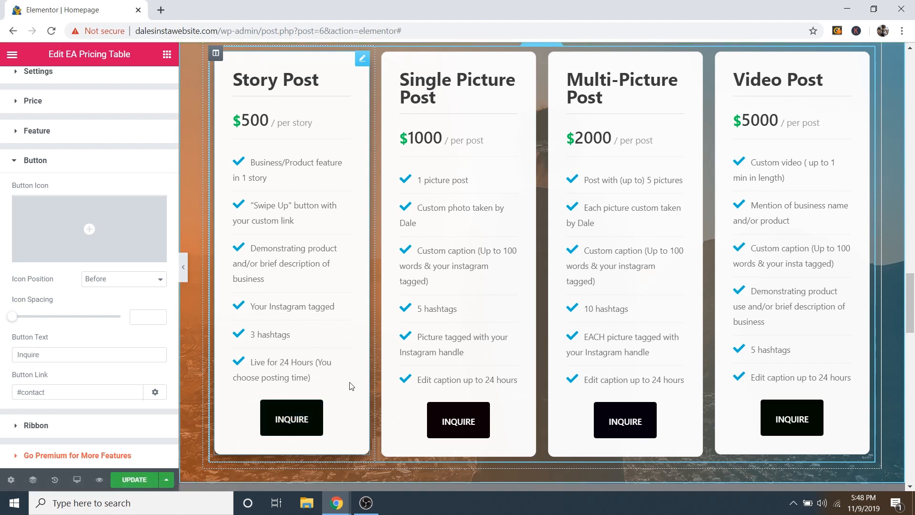
click(41, 354)
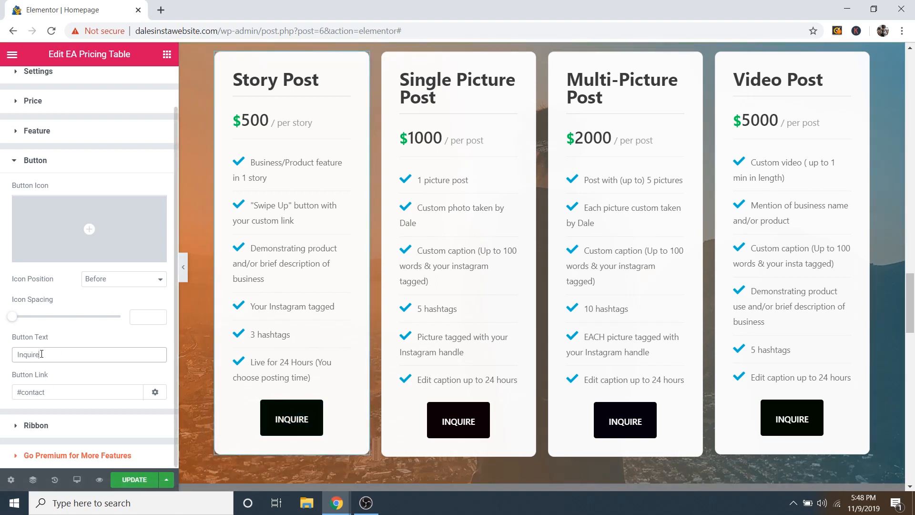
drag(40, 354, 14, 354)
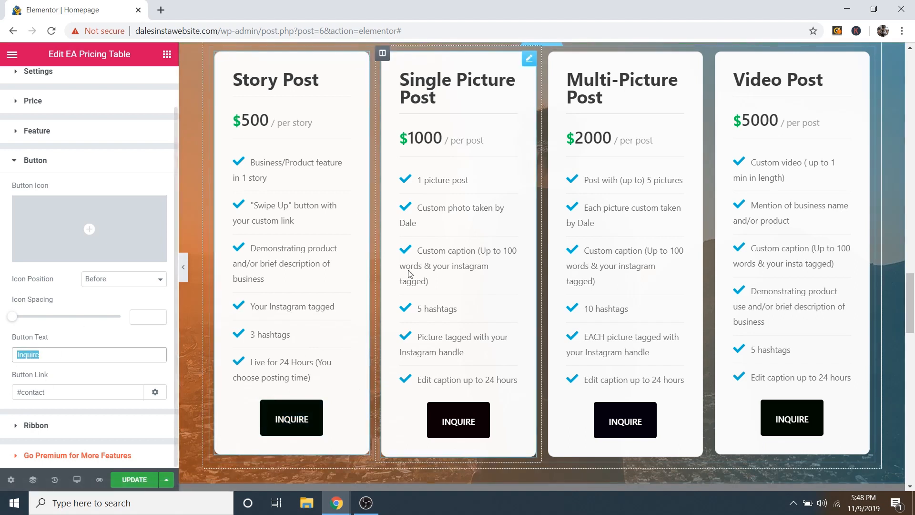
click(311, 410)
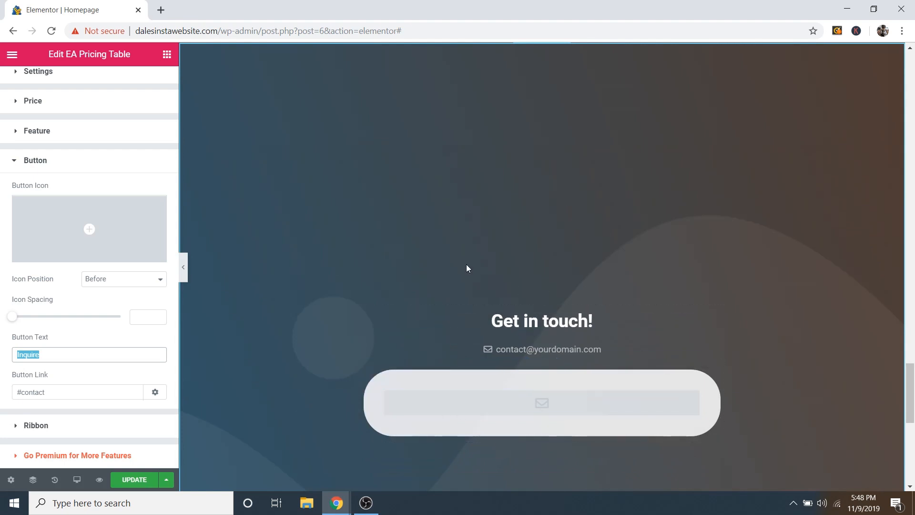
scroll(466, 250, up, 10)
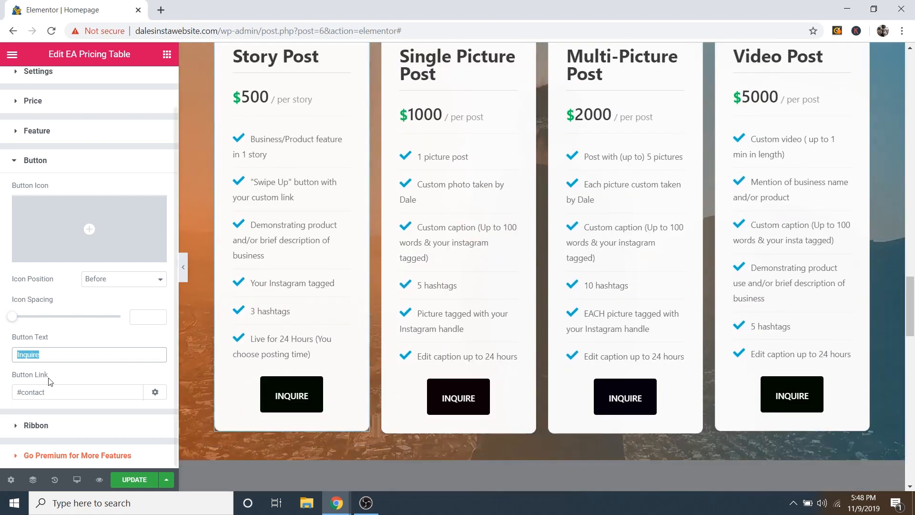
drag(21, 393, 45, 392)
click(50, 392)
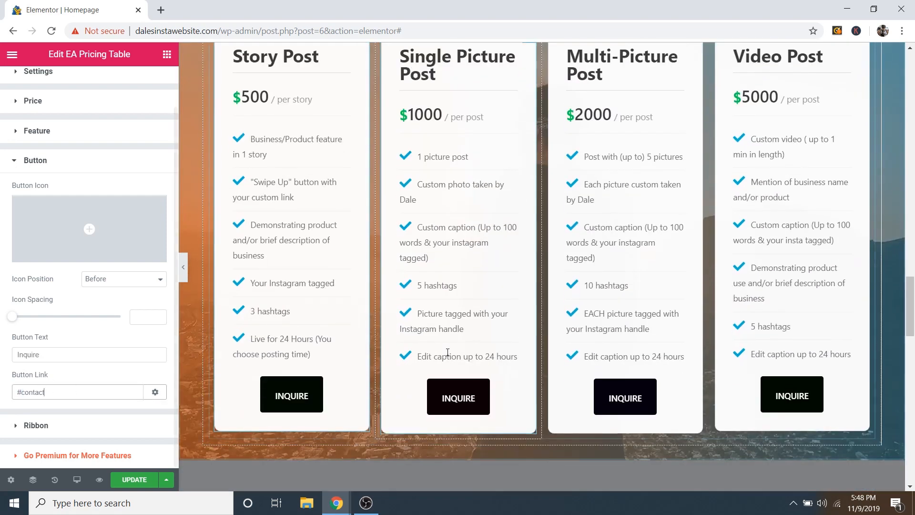
scroll(494, 364, down, 5)
scroll(493, 364, down, 8)
scroll(582, 371, up, 3)
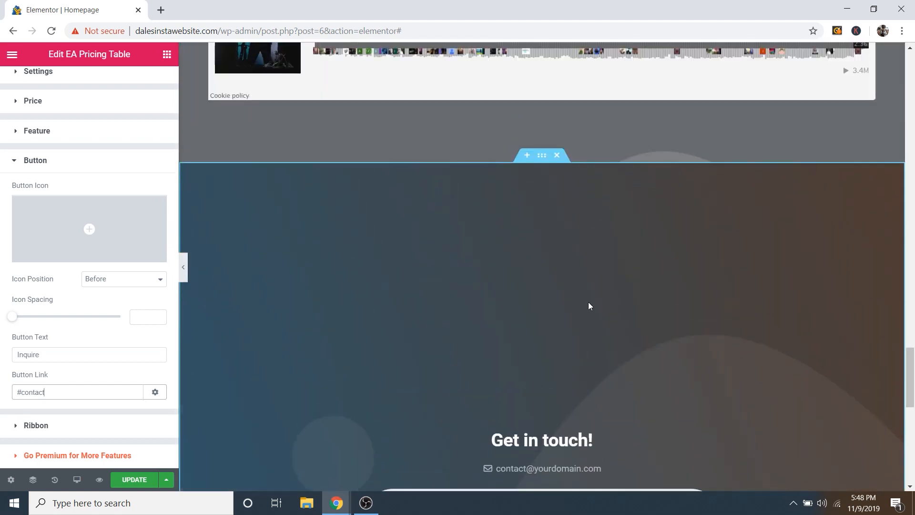
click(542, 156)
click(151, 86)
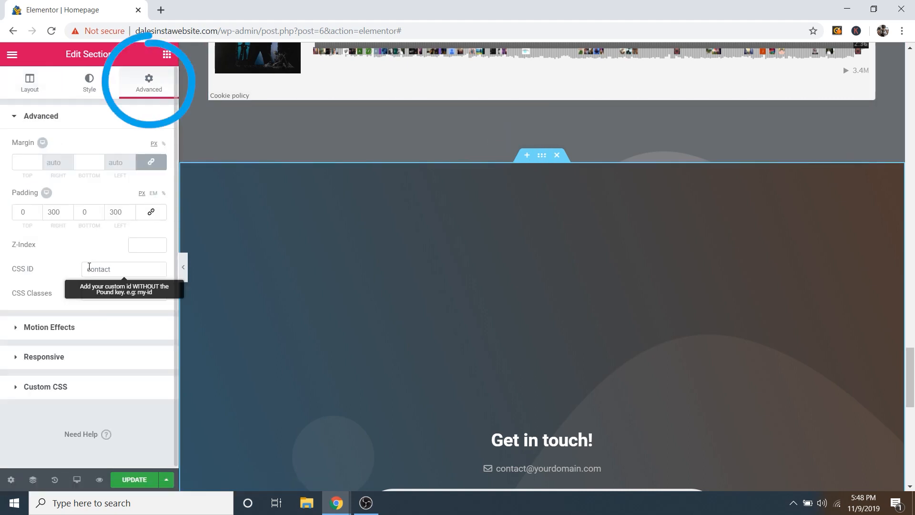
double_click(116, 271)
click(89, 271)
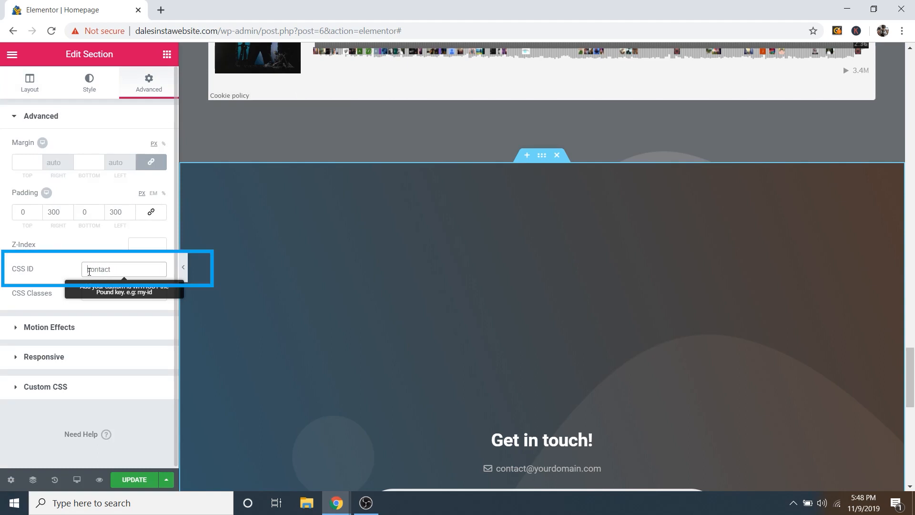
scroll(446, 245, up, 10)
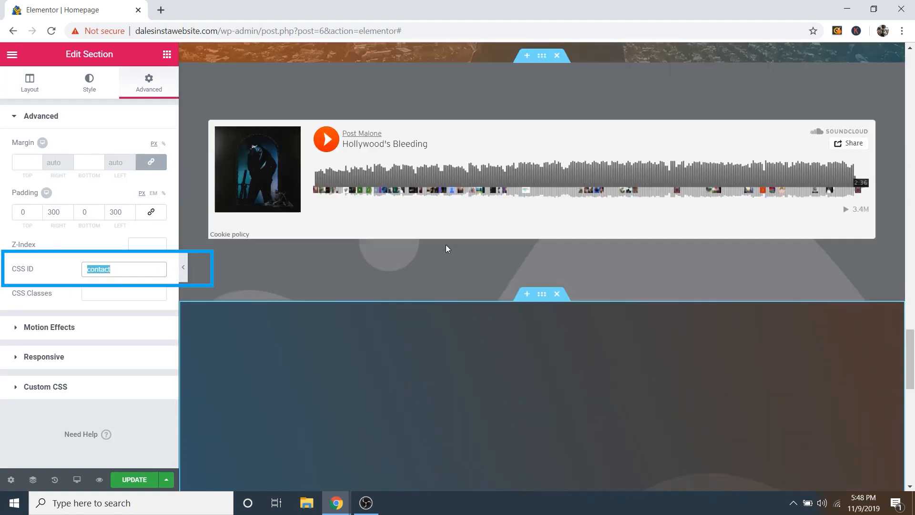
scroll(403, 280, up, 2)
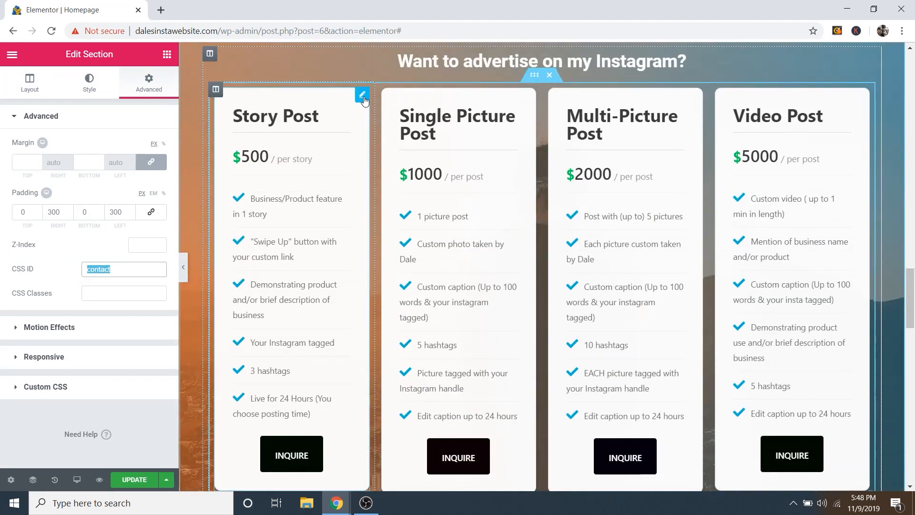
click(332, 139)
scroll(296, 241, down, 3)
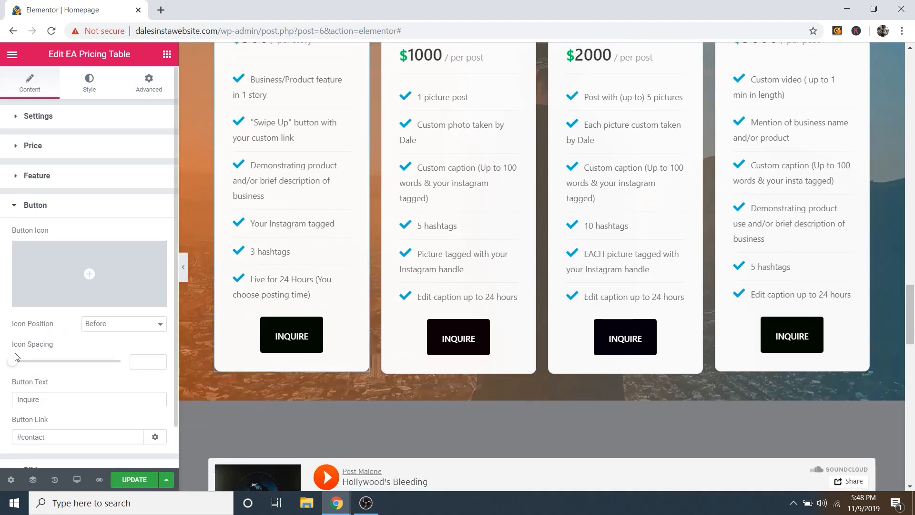
click(61, 209)
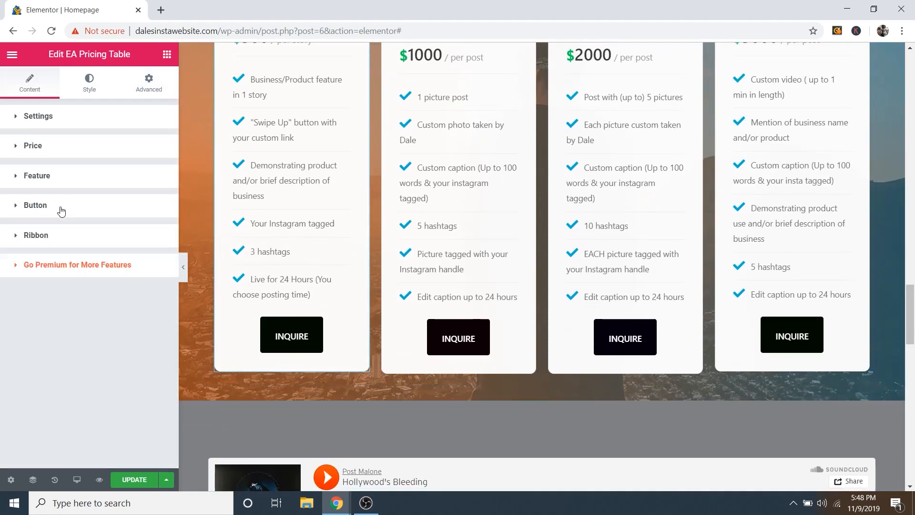
click(91, 87)
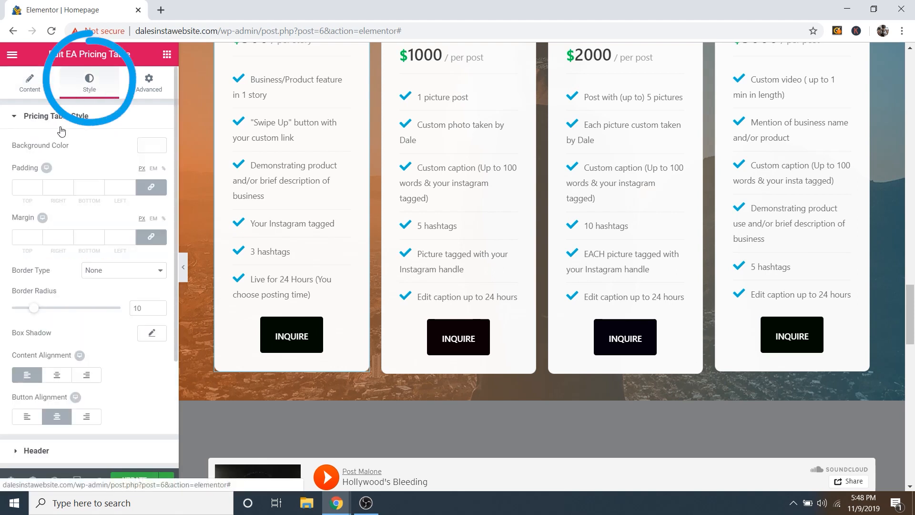
click(63, 123)
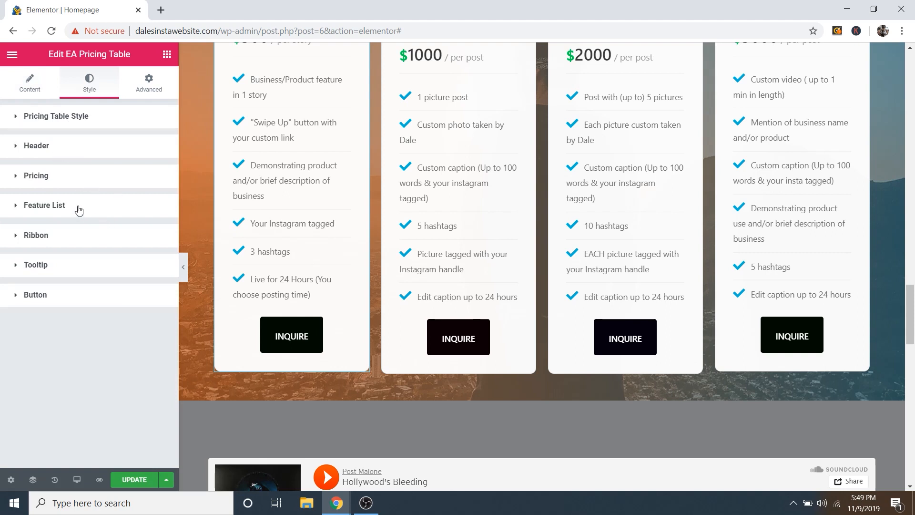
scroll(274, 202, up, 1)
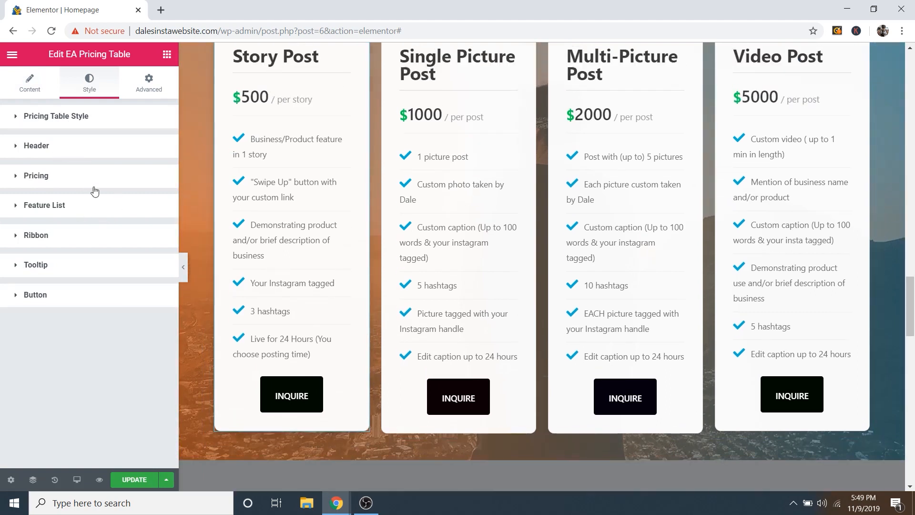
click(43, 302)
scroll(81, 296, down, 4)
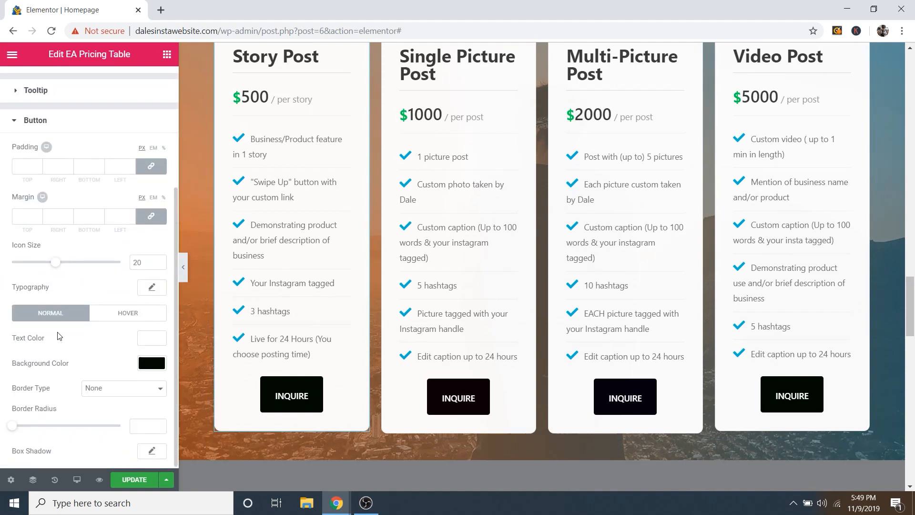
click(151, 364)
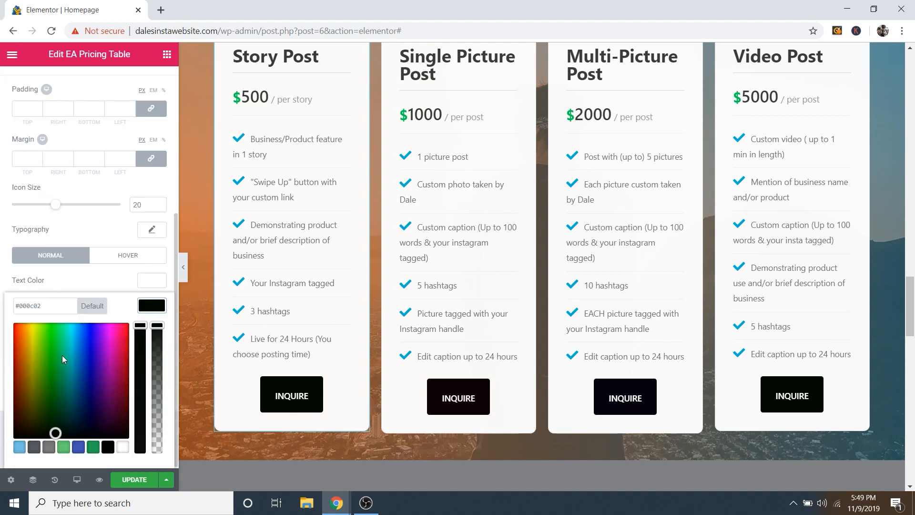
mouse_move(62, 356)
mouse_down()
mouse_move(89, 343)
mouse_move(90, 381)
mouse_move(19, 357)
mouse_move(84, 344)
mouse_up()
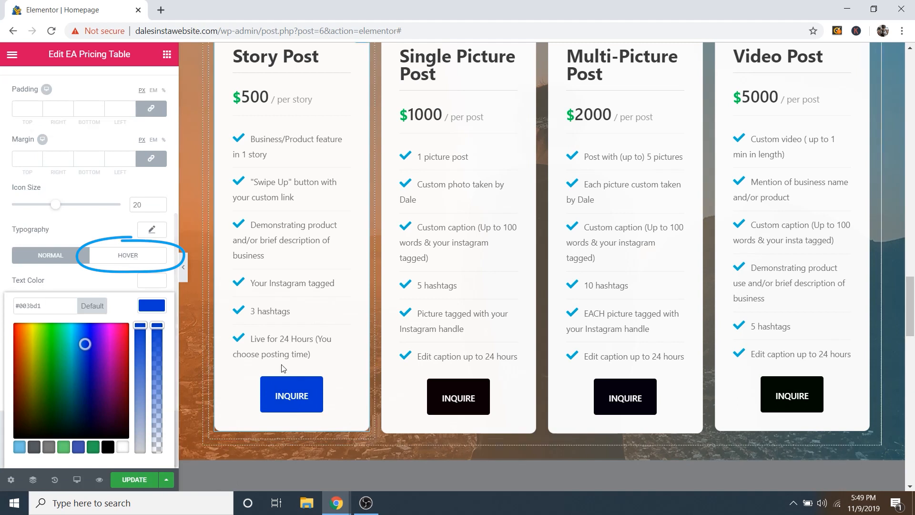
click(98, 277)
key(ctrl+z)
scroll(258, 375, up, 1)
scroll(258, 375, up, 5)
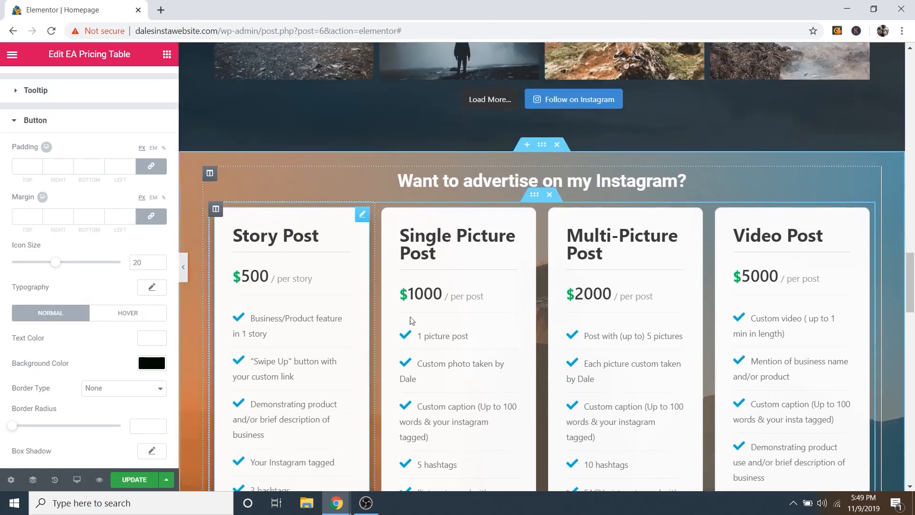
scroll(274, 305, down, 5)
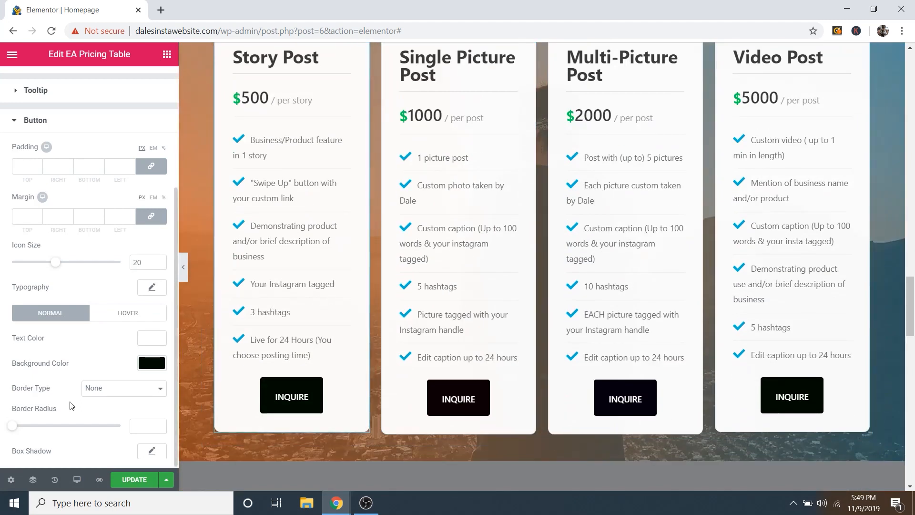
scroll(125, 142, up, 2)
scroll(125, 142, up, 4)
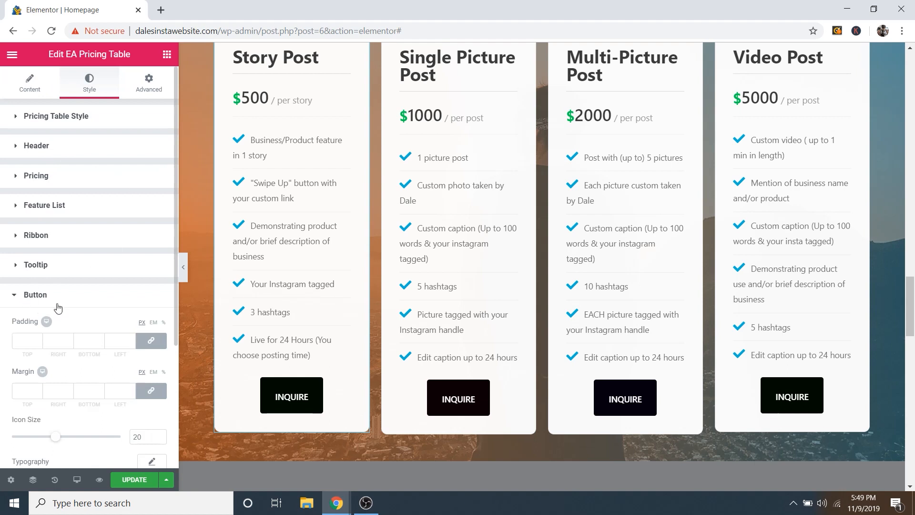
click(33, 298)
Step: Delete the Story Post column, then undo to restore it
scroll(343, 187, up, 1)
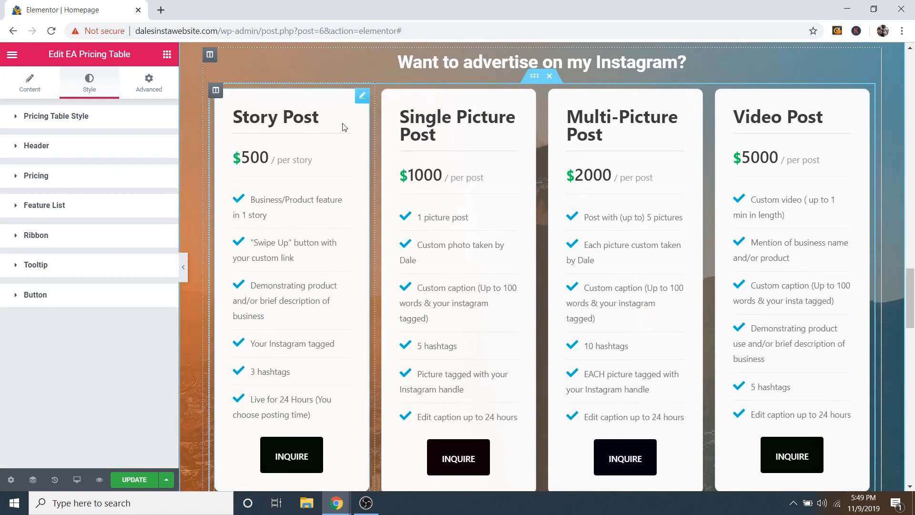
scroll(573, 233, down, 1)
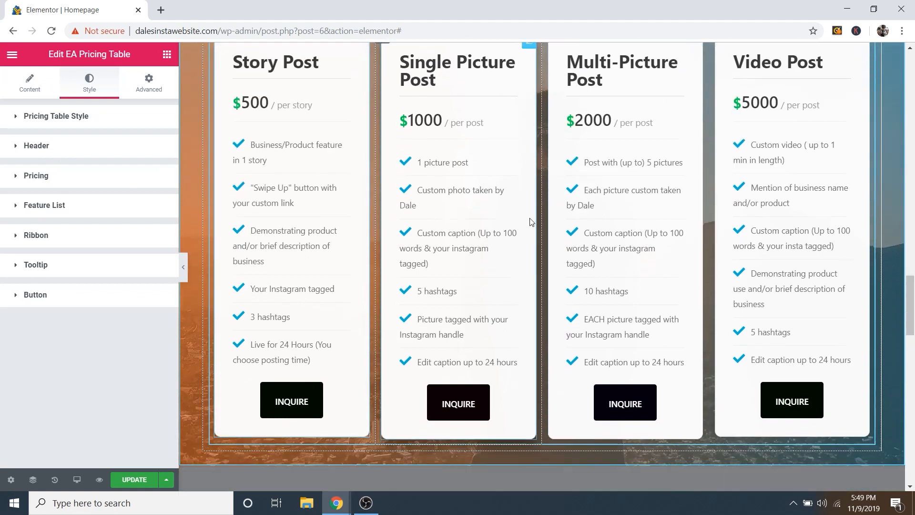
scroll(467, 362, up, 1)
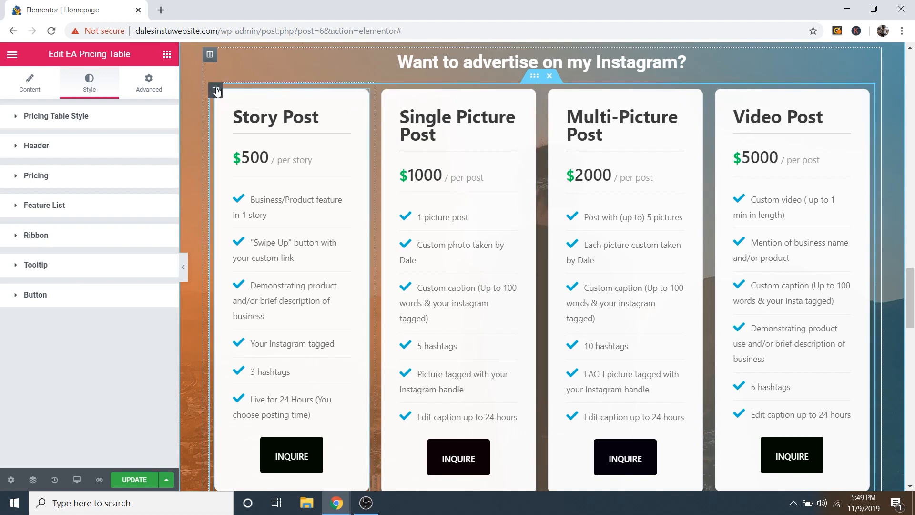
right_click(216, 90)
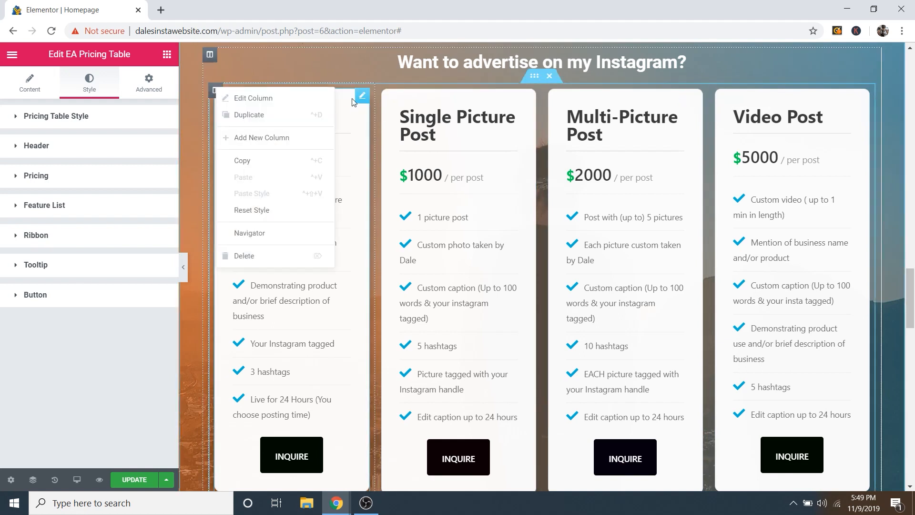
key(Escape)
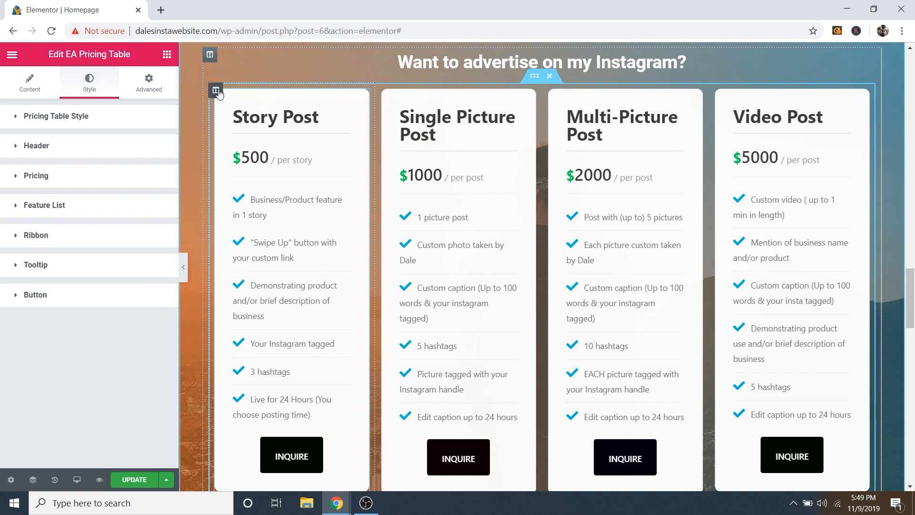
click(217, 91)
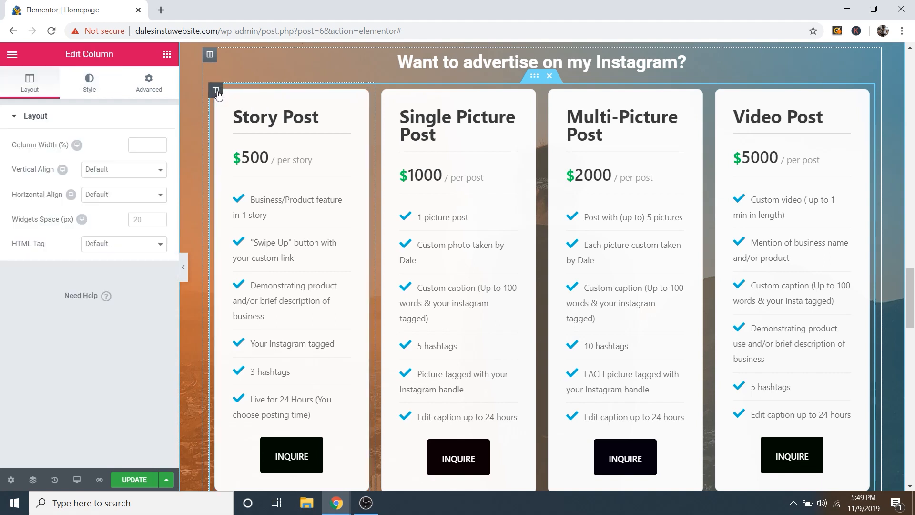
right_click(216, 92)
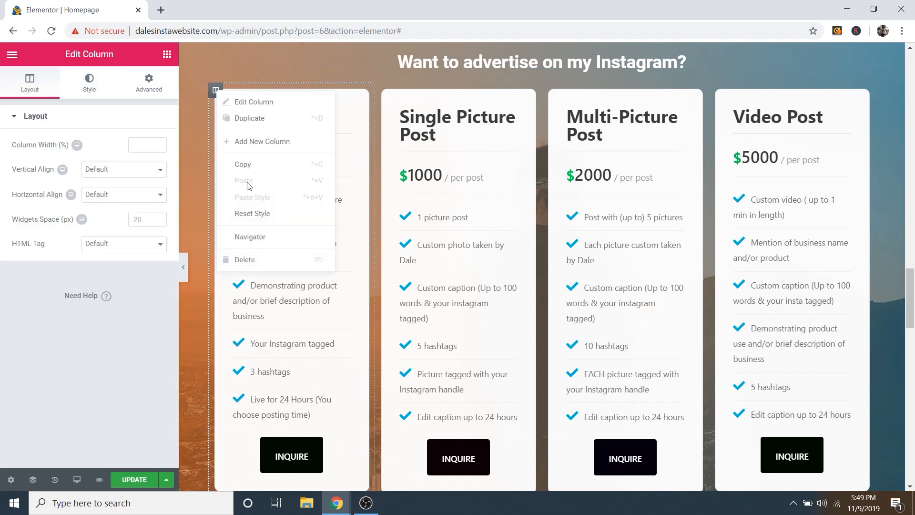
click(245, 260)
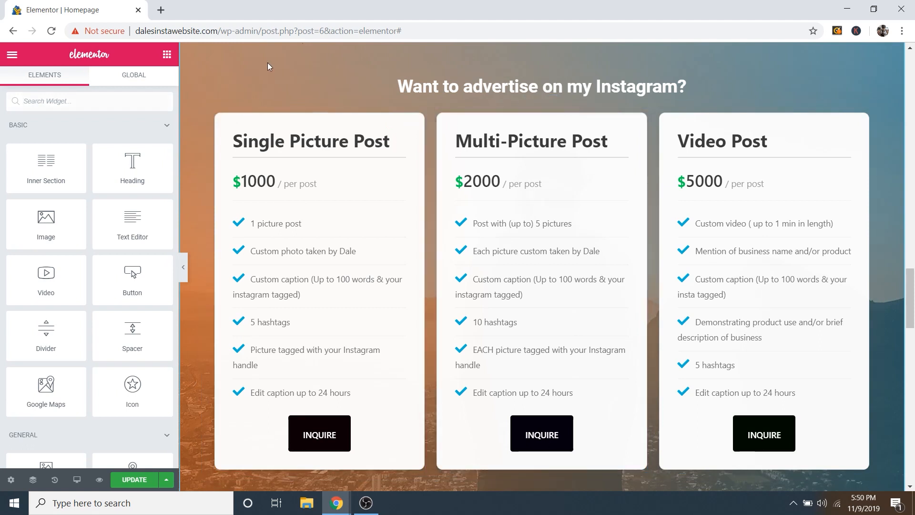
key(ctrl+z)
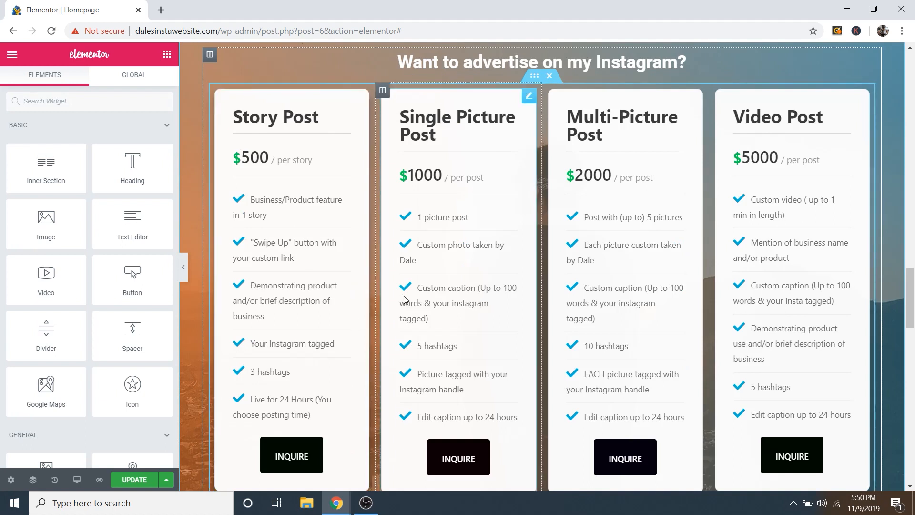
Step: Open the SoundCloud player's settings and select its current track link
scroll(419, 289, down, 1)
scroll(419, 289, up, 1)
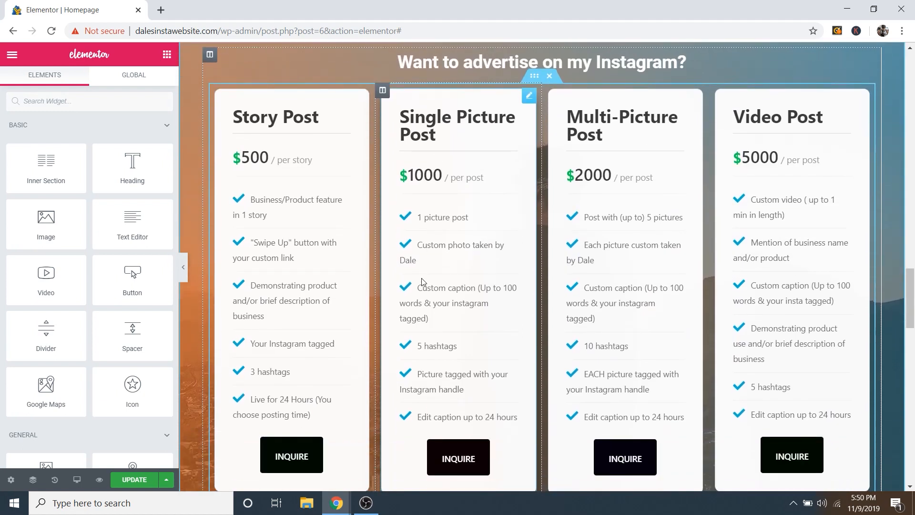
scroll(506, 246, down, 6)
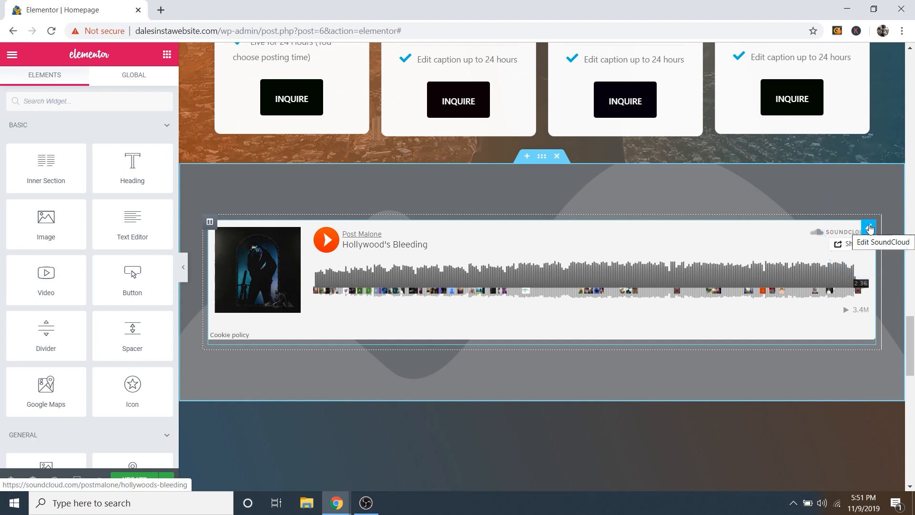
click(870, 227)
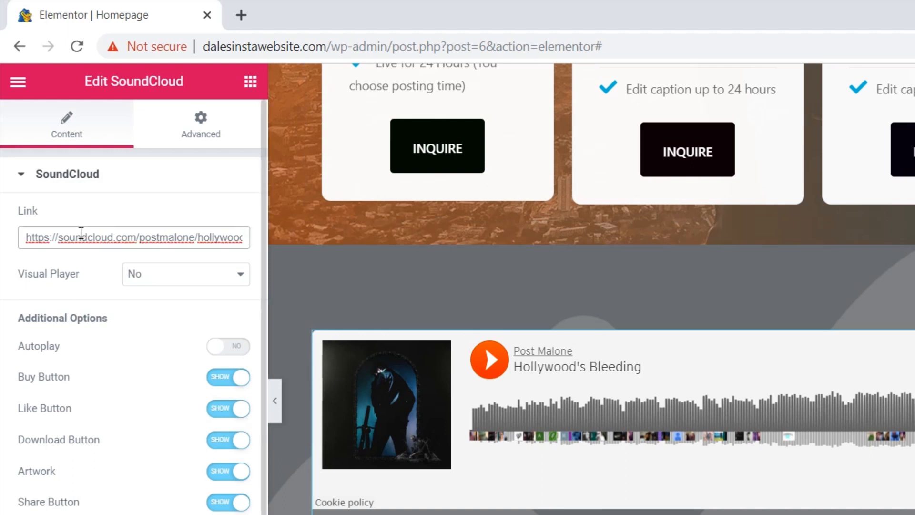
click(91, 237)
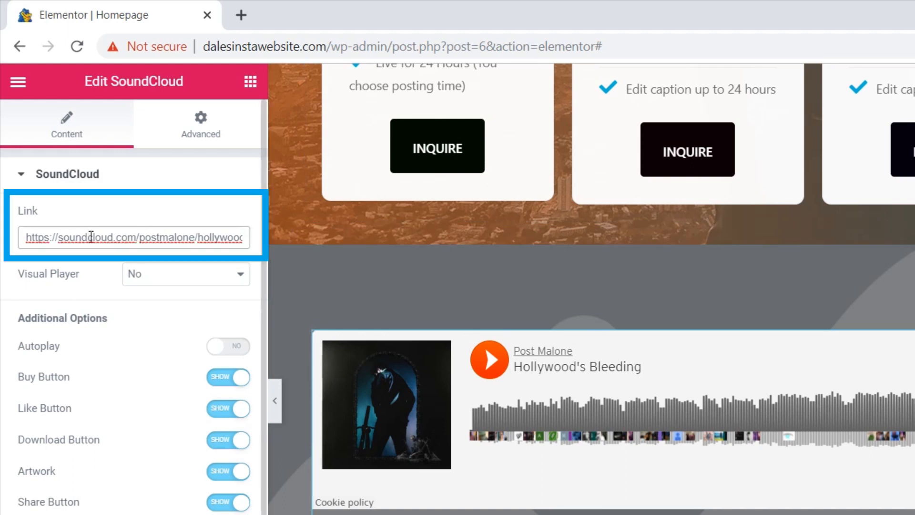
Step: Go to SoundCloud in a new tab, search 'post malone' and open his artist profile
click(241, 14)
text(soundclo)
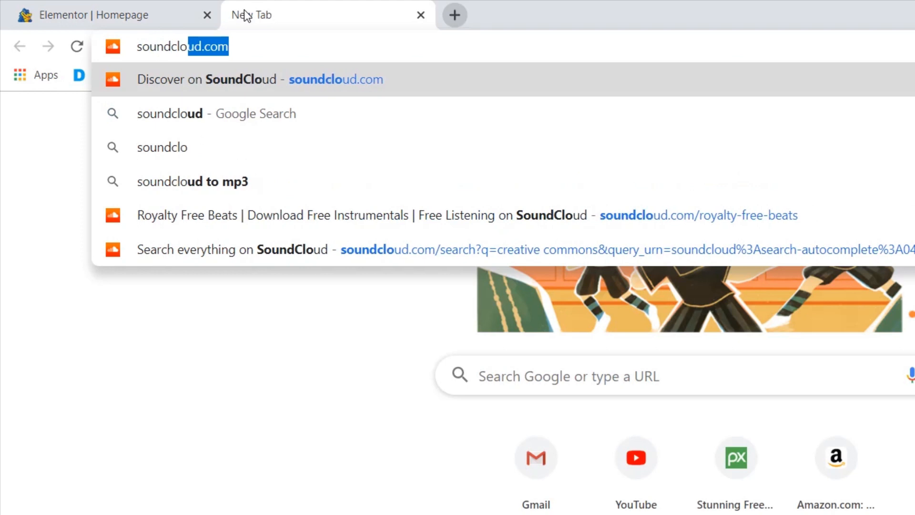
key(Return)
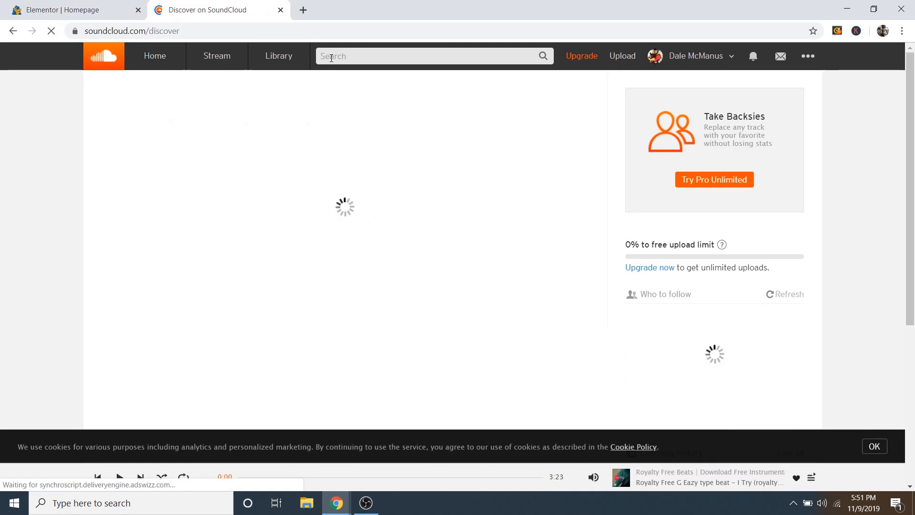
click(331, 57)
text(post)
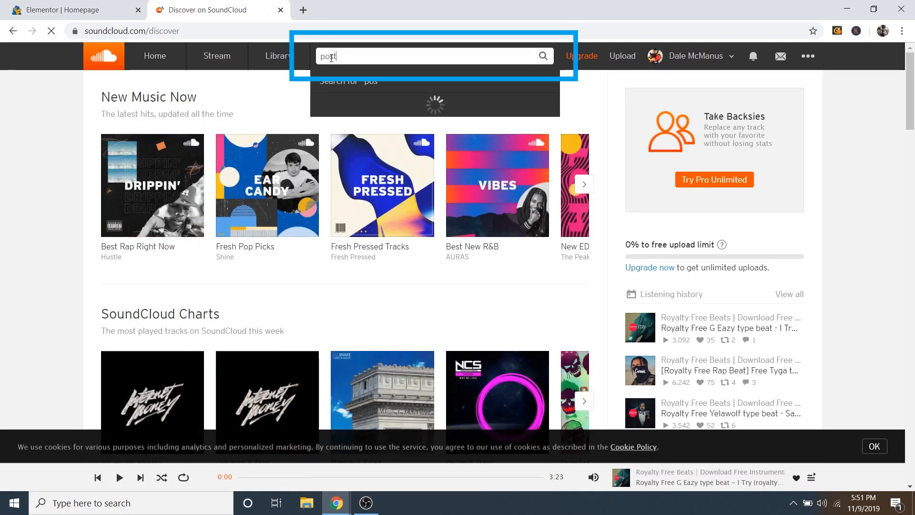
text( malone)
key(Return)
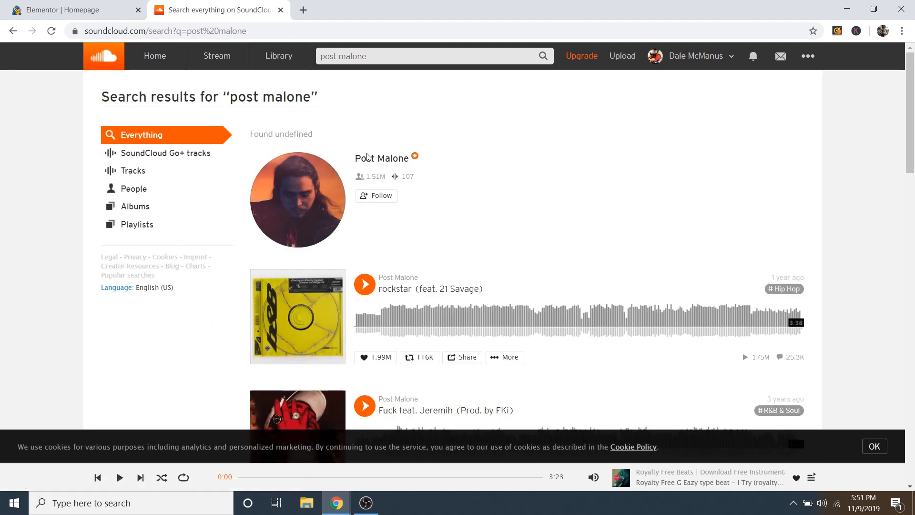
click(377, 160)
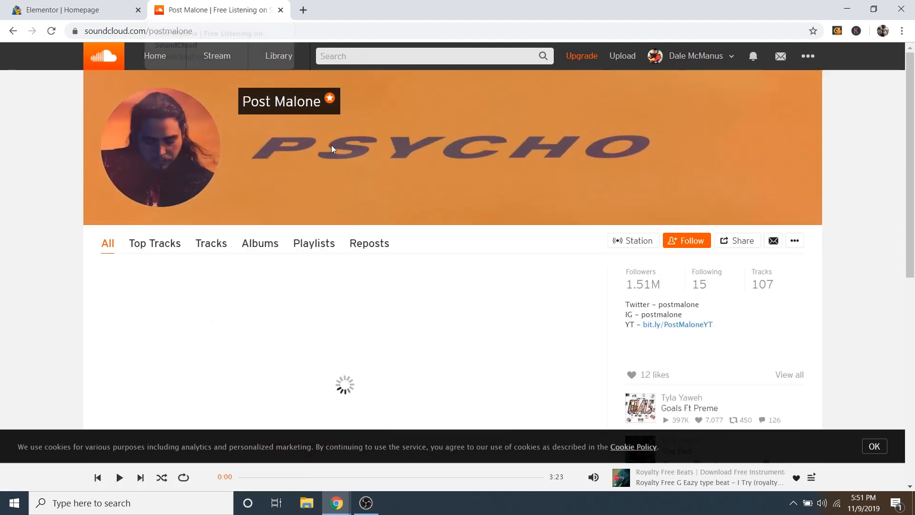
Step: Open 'A Thousand Bad Times', copy its page address and return to the Elementor tab
scroll(290, 167, down, 4)
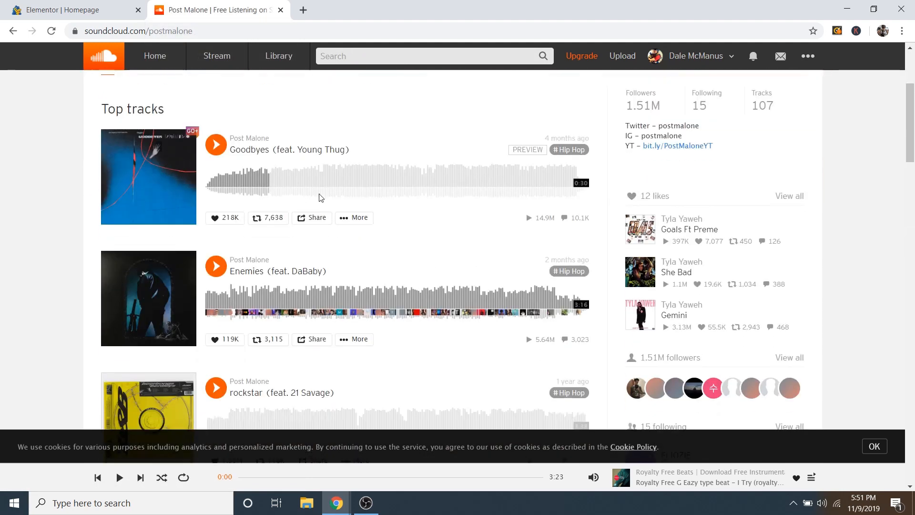
mouse_move(269, 139)
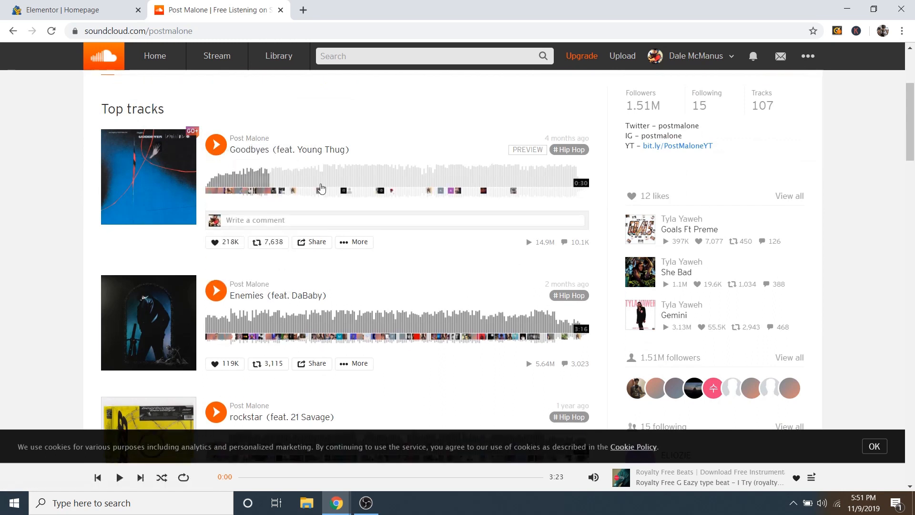
scroll(361, 292, down, 7)
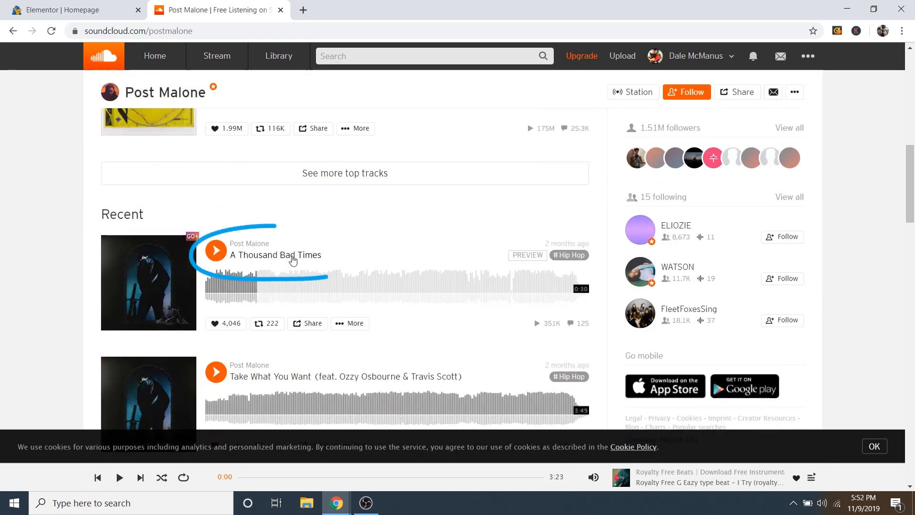
click(292, 256)
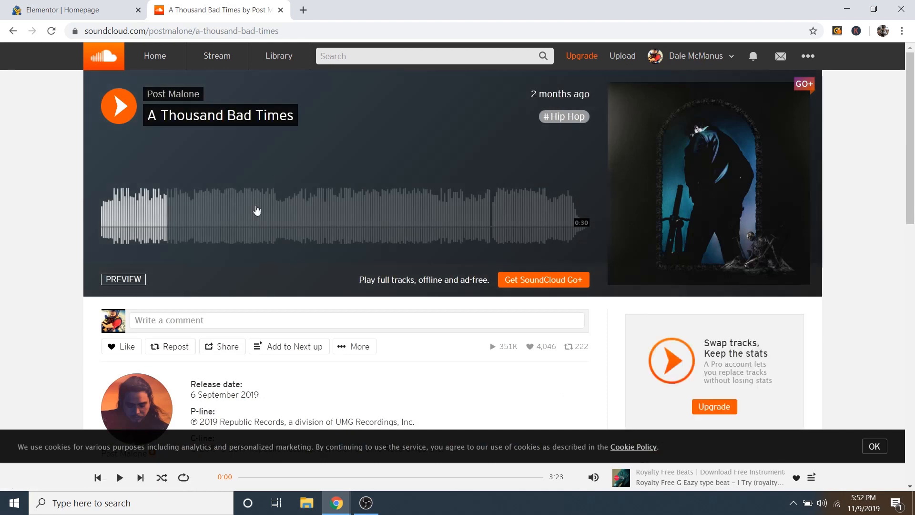
click(213, 30)
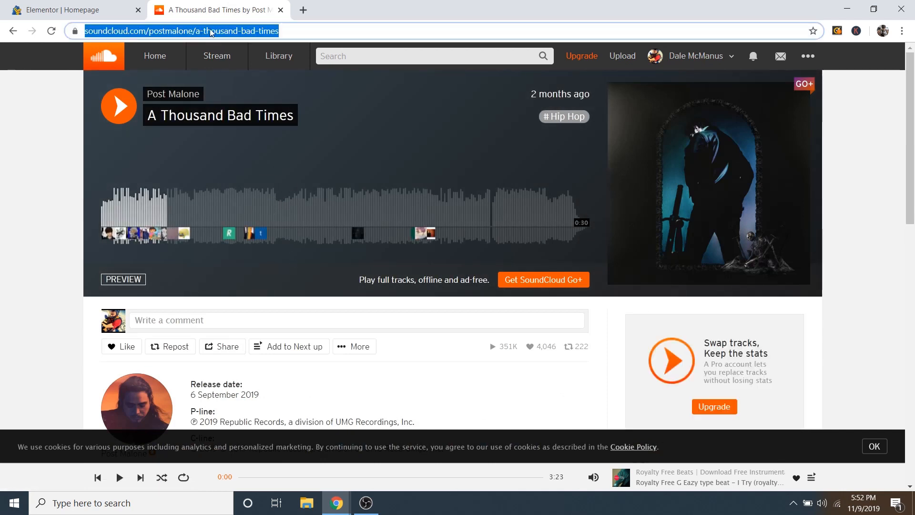
right_click(212, 29)
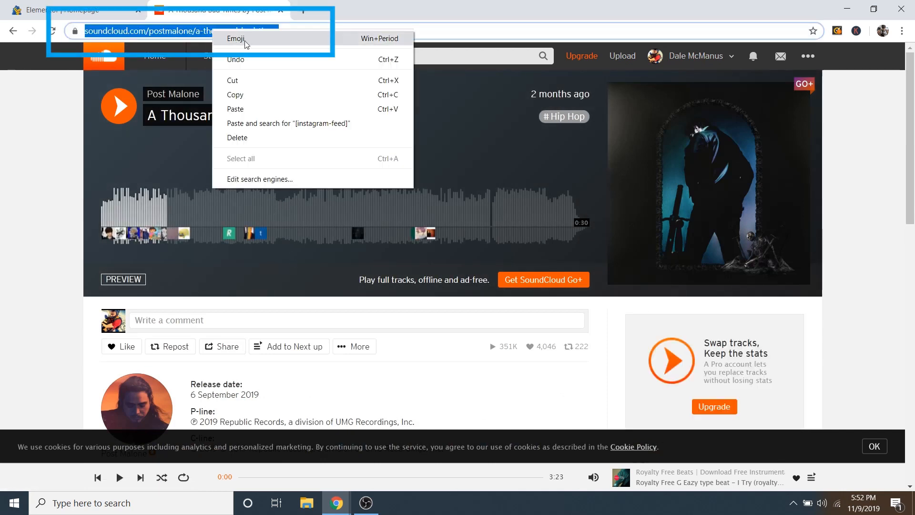
click(255, 96)
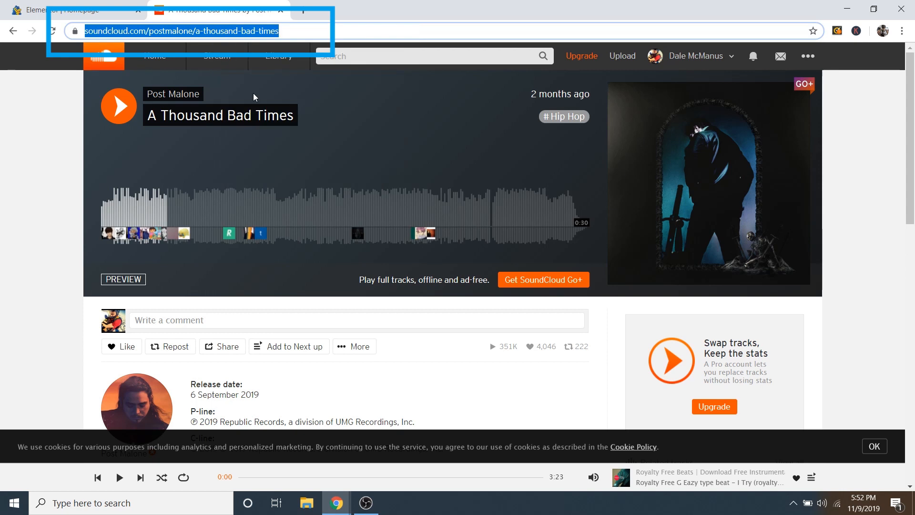
click(72, 11)
triple_click(85, 161)
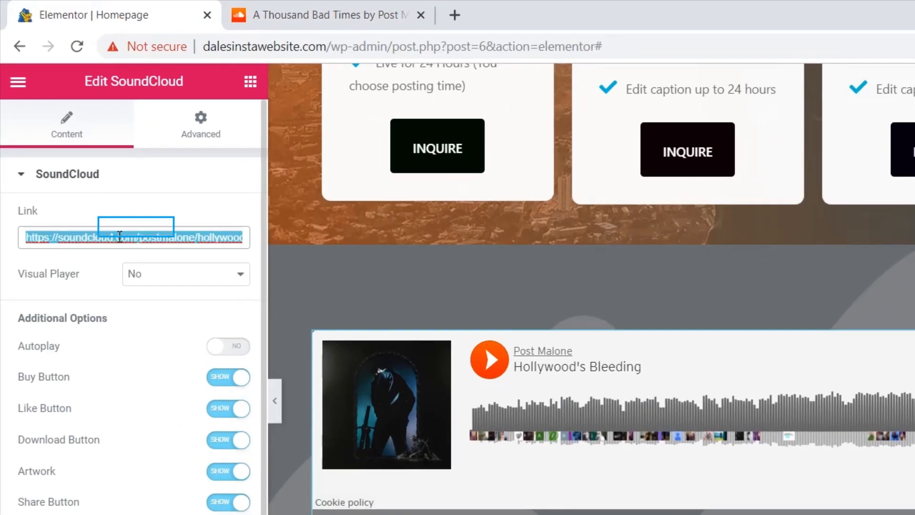
right_click(81, 161)
click(176, 323)
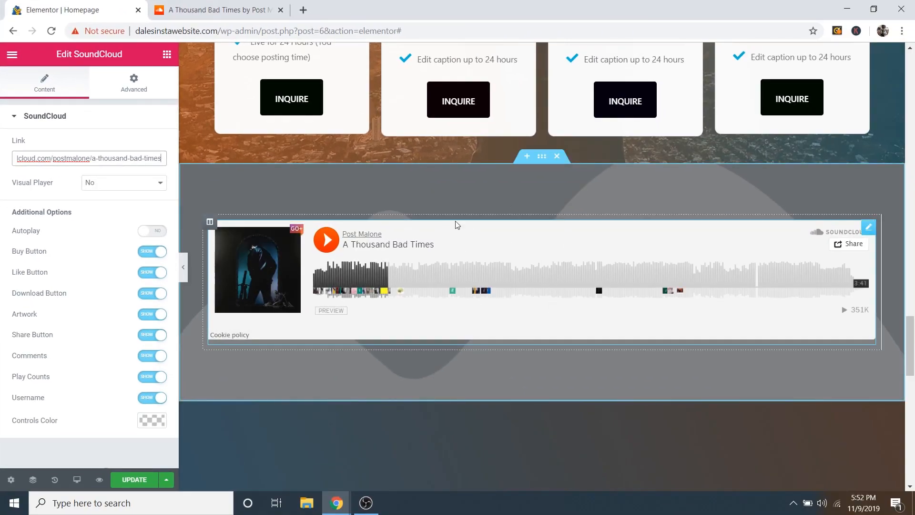
click(118, 132)
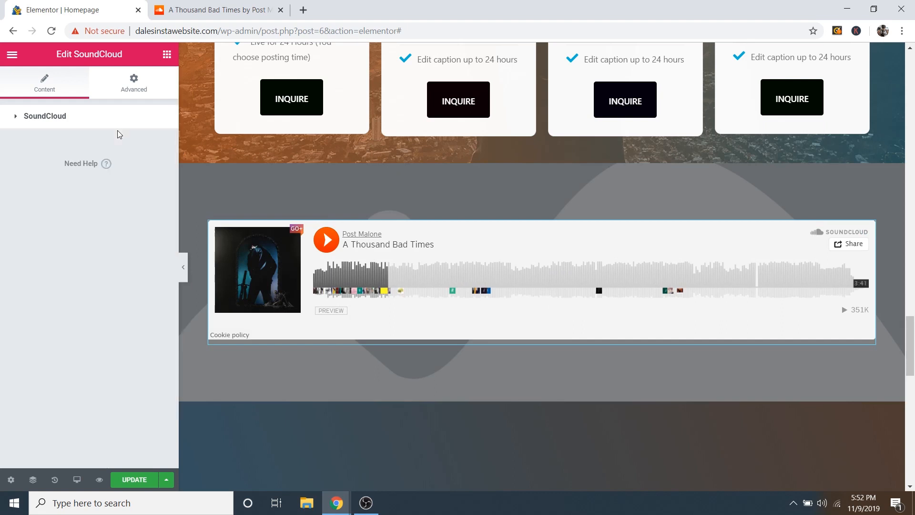
key(ctrl+z)
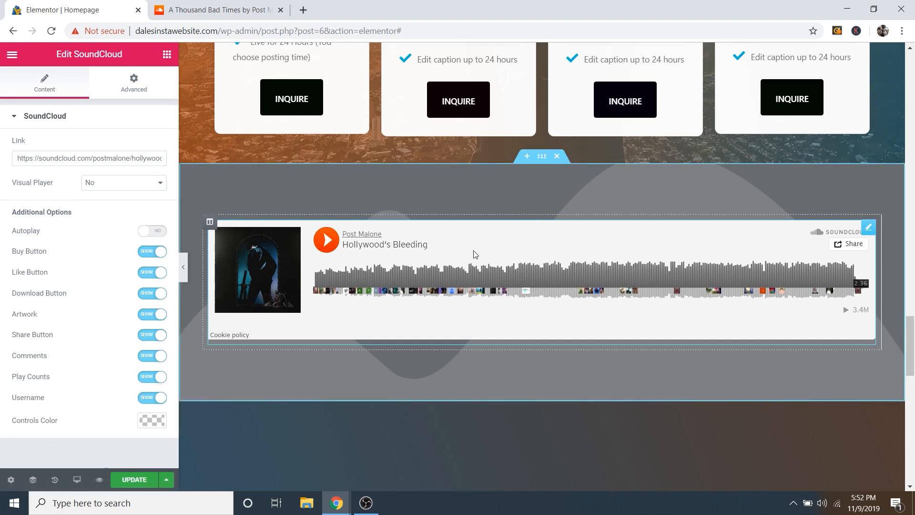
Step: Set Music-Background.jpg as the SoundCloud section's background image
click(542, 157)
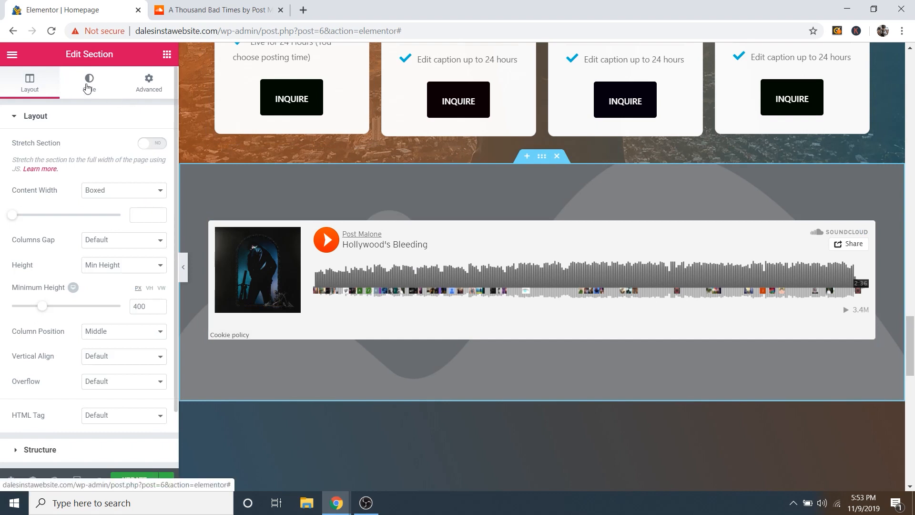
click(87, 88)
mouse_move(42, 255)
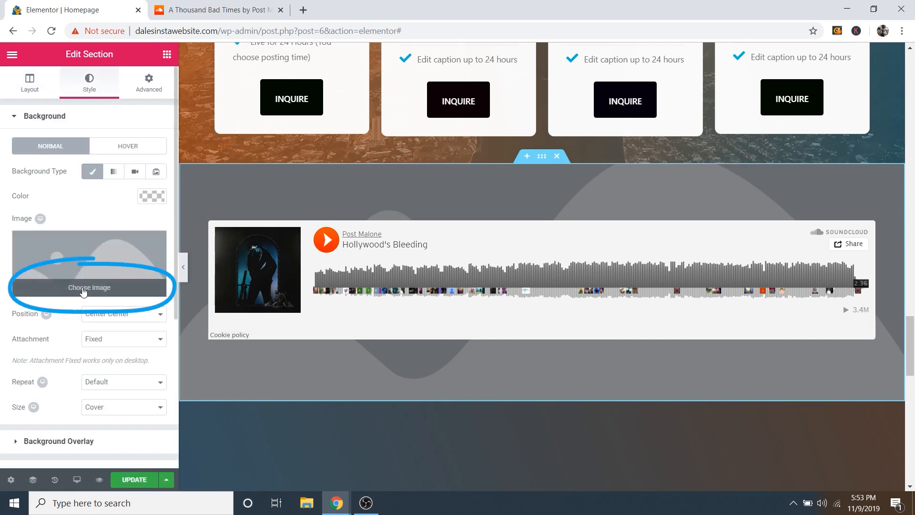
click(83, 289)
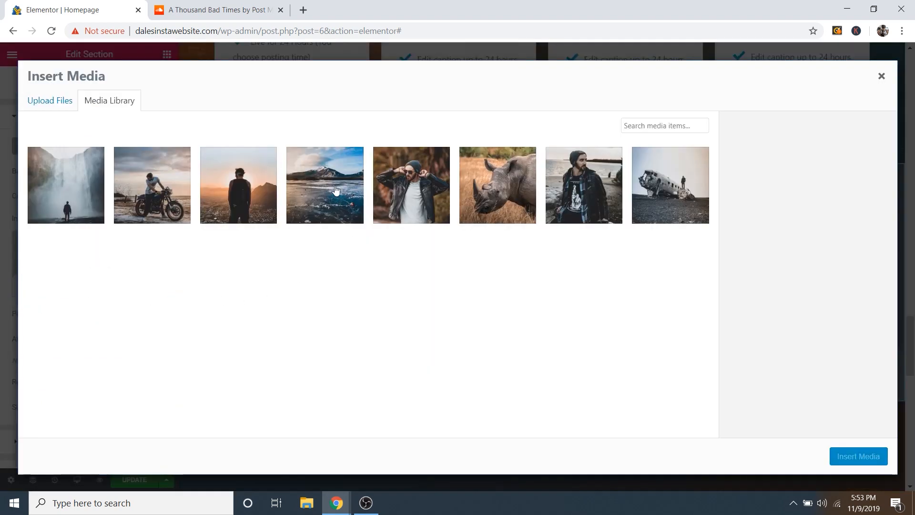
click(353, 167)
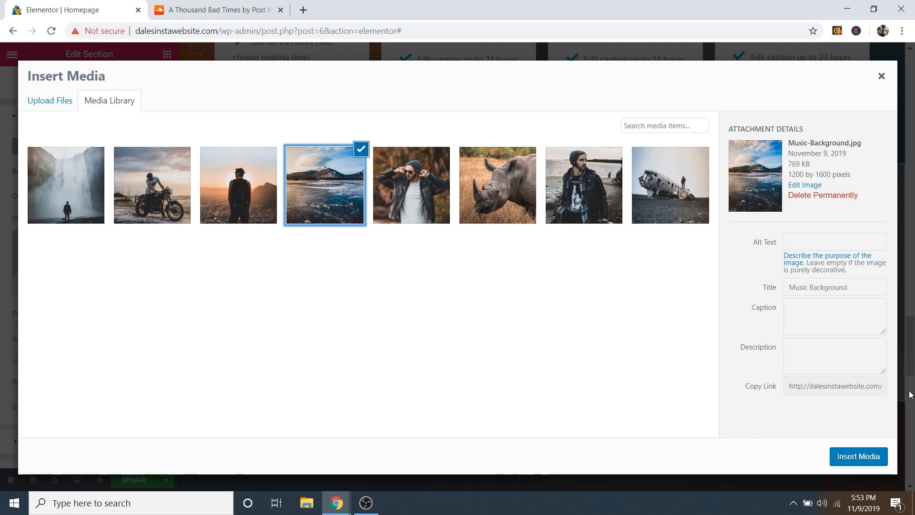
click(858, 457)
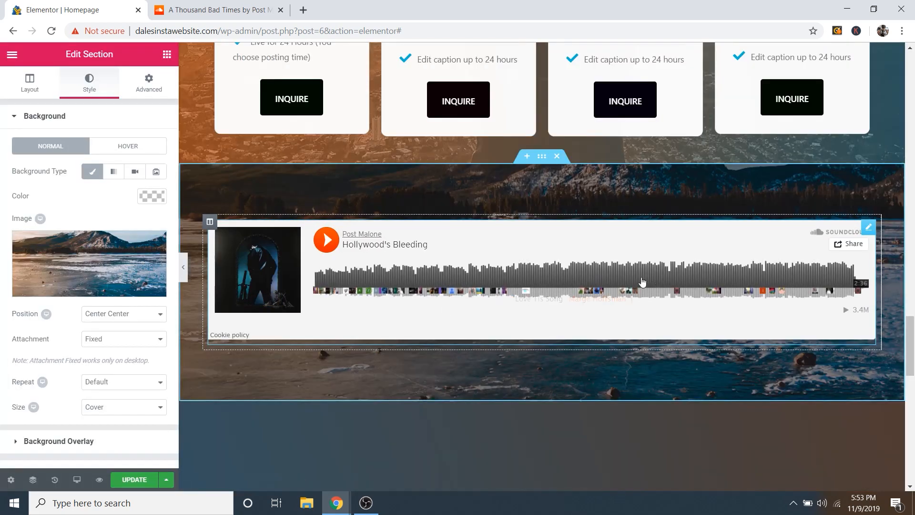
scroll(595, 313, down, 1)
scroll(595, 312, up, 2)
scroll(585, 298, down, 3)
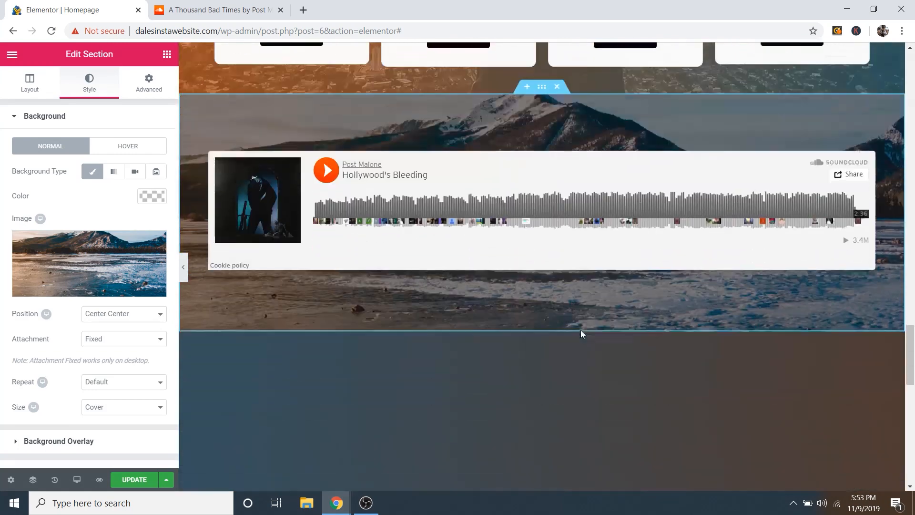
scroll(577, 329, up, 3)
scroll(577, 325, down, 3)
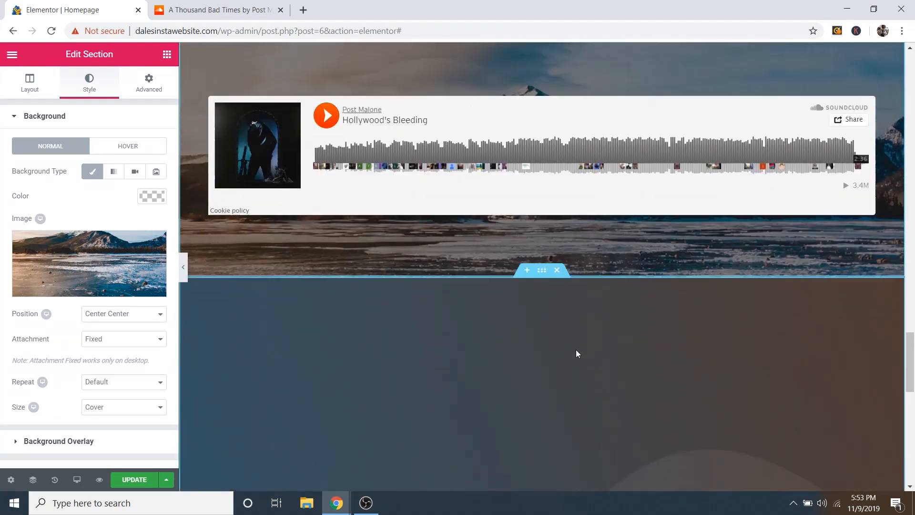
scroll(576, 350, up, 3)
scroll(576, 352, up, 1)
scroll(542, 345, down, 1)
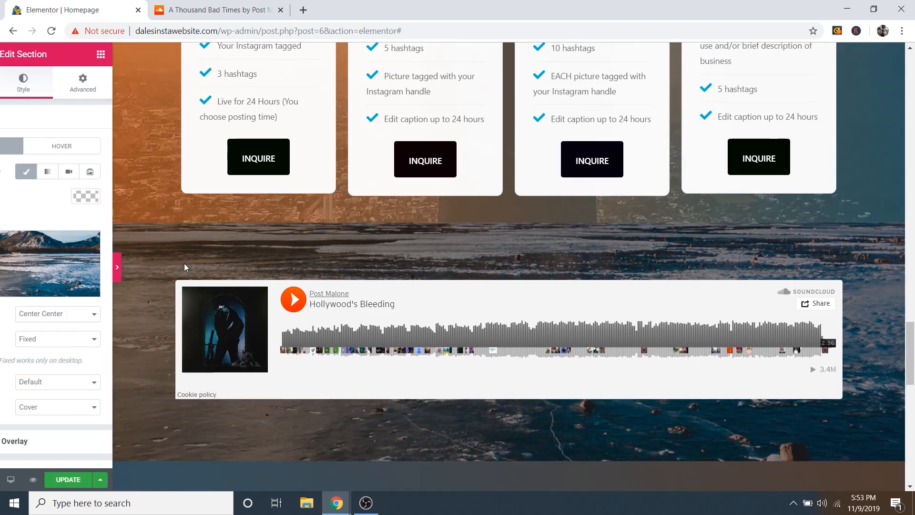
click(185, 268)
scroll(457, 319, down, 3)
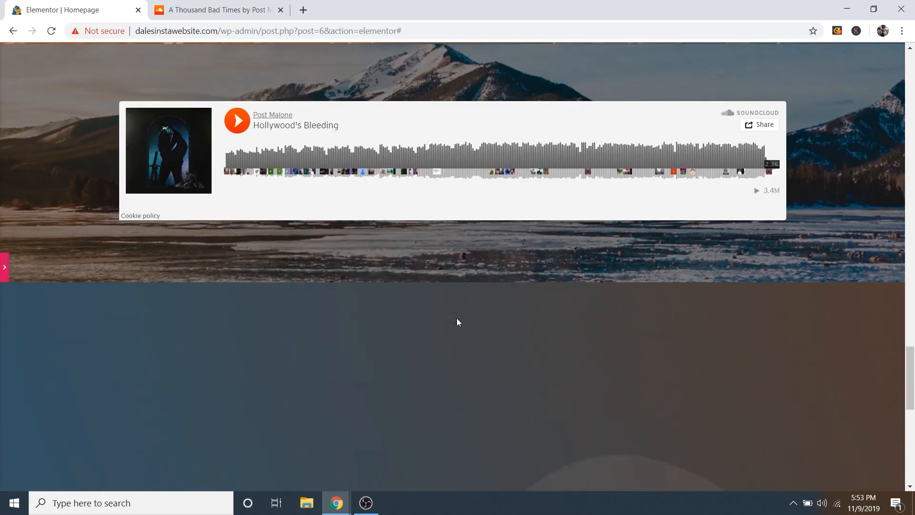
scroll(457, 318, up, 4)
scroll(458, 323, up, 15)
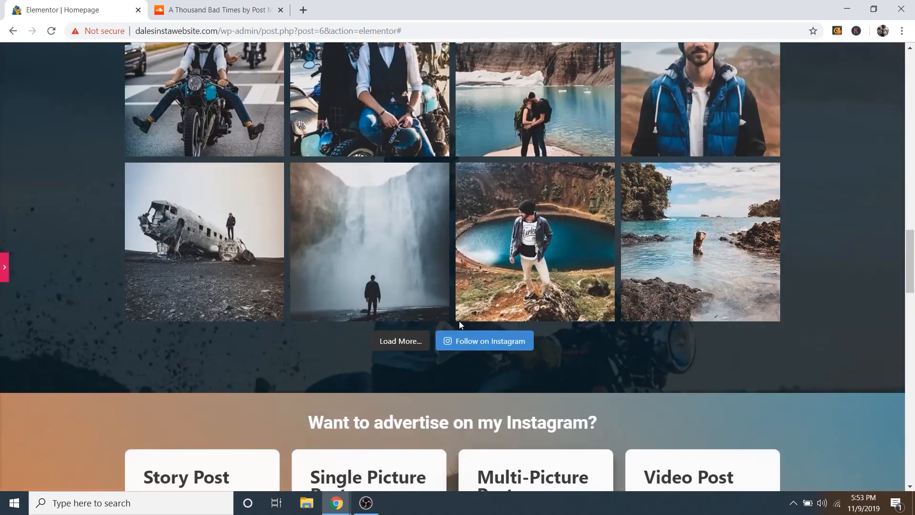
scroll(461, 326, down, 1)
scroll(460, 326, up, 1)
scroll(461, 325, down, 1)
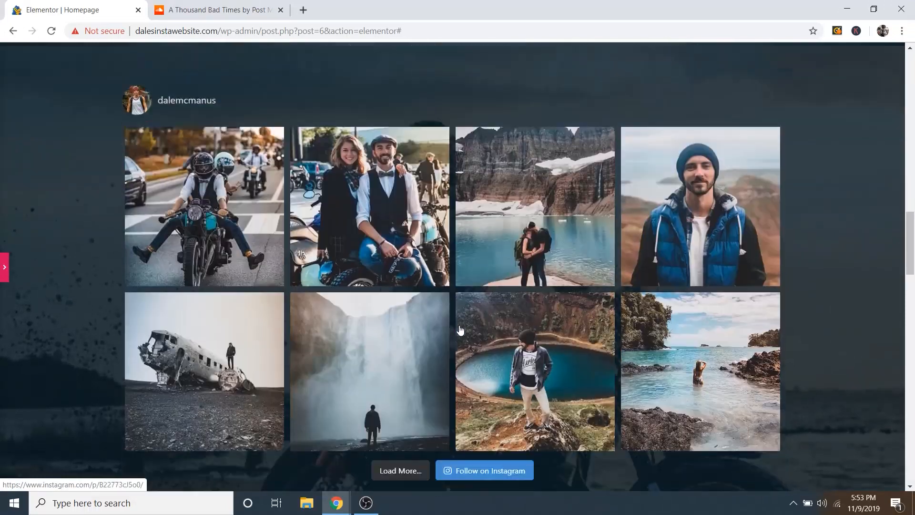
scroll(461, 330, up, 2)
scroll(461, 330, down, 2)
scroll(461, 330, up, 3)
scroll(461, 330, down, 12)
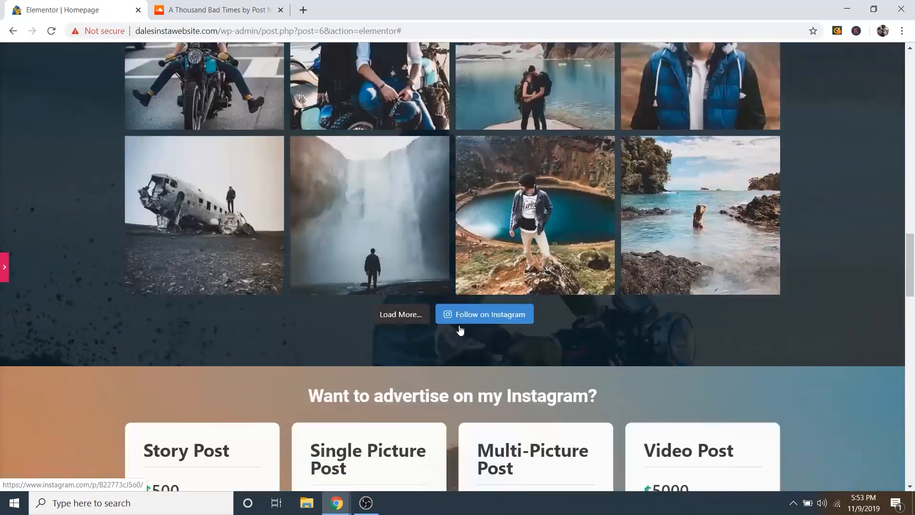
scroll(460, 330, down, 2)
scroll(460, 330, up, 1)
scroll(460, 330, down, 3)
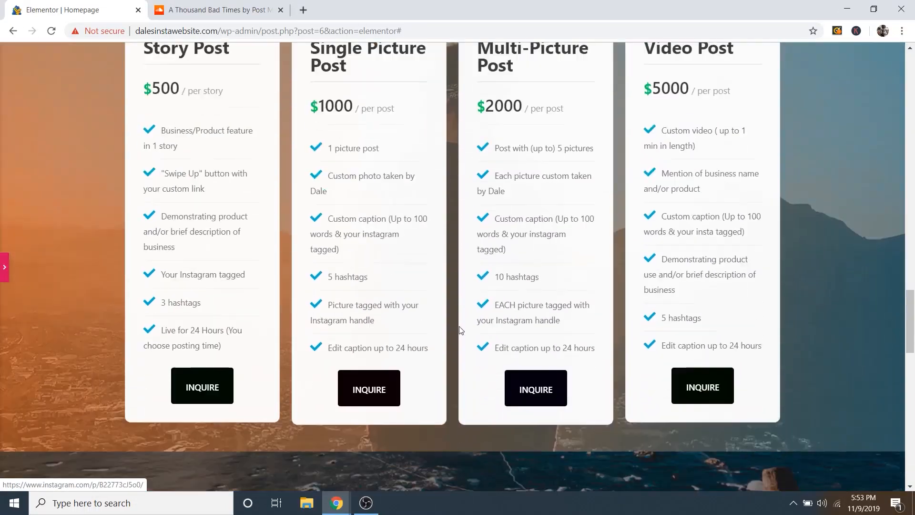
scroll(460, 333, down, 7)
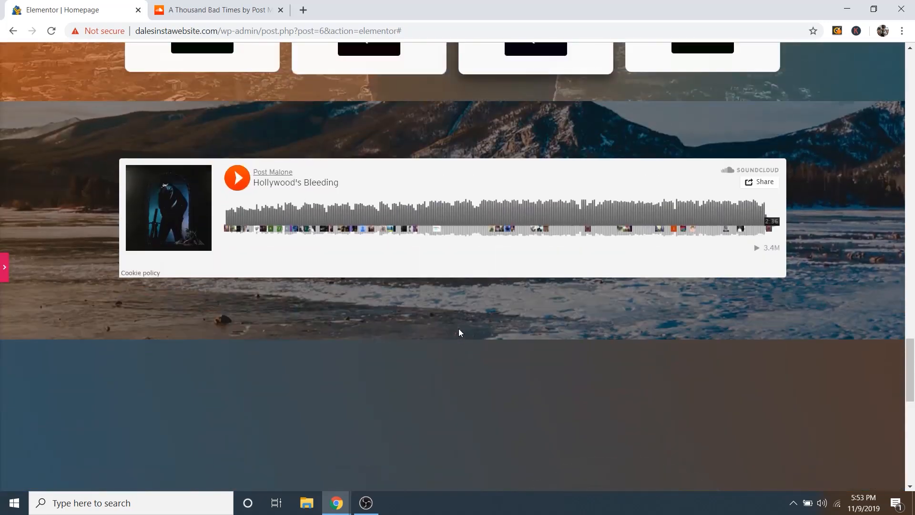
scroll(460, 332, down, 1)
scroll(459, 332, down, 4)
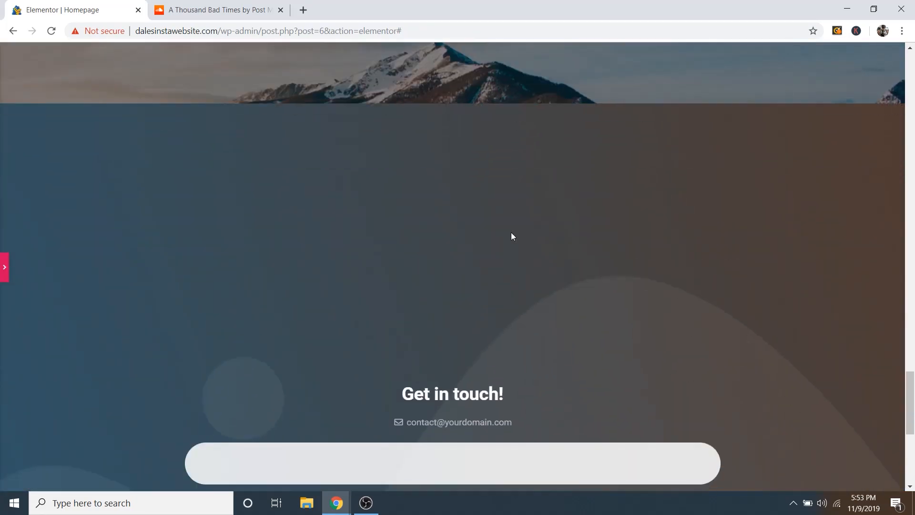
scroll(467, 249, down, 2)
scroll(466, 227, up, 4)
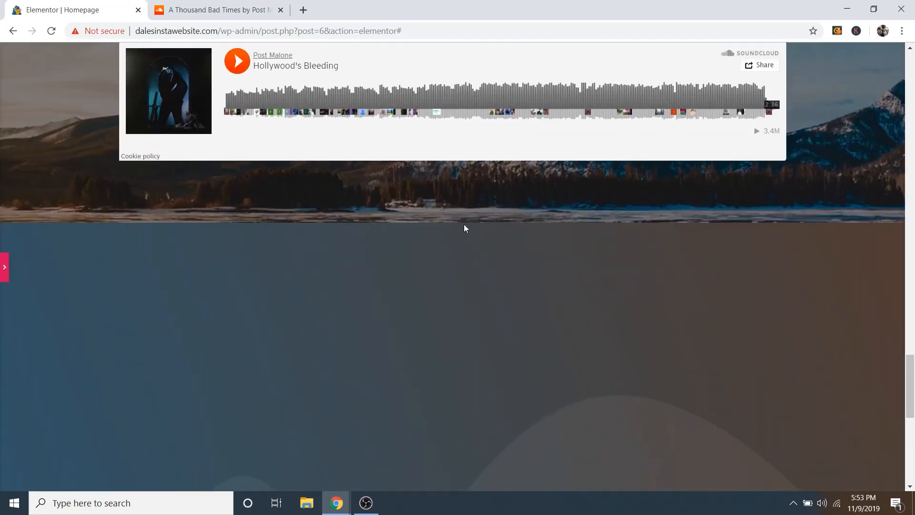
scroll(484, 264, down, 2)
scroll(484, 249, up, 15)
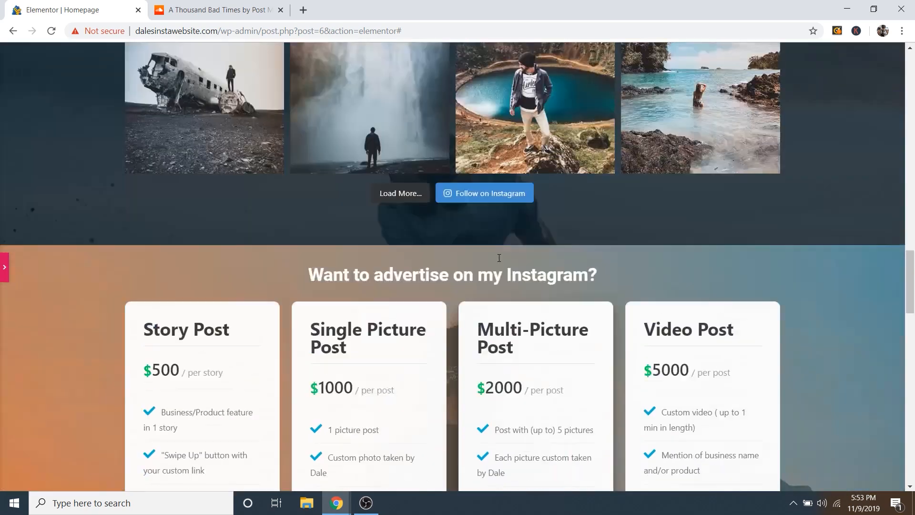
scroll(506, 269, up, 10)
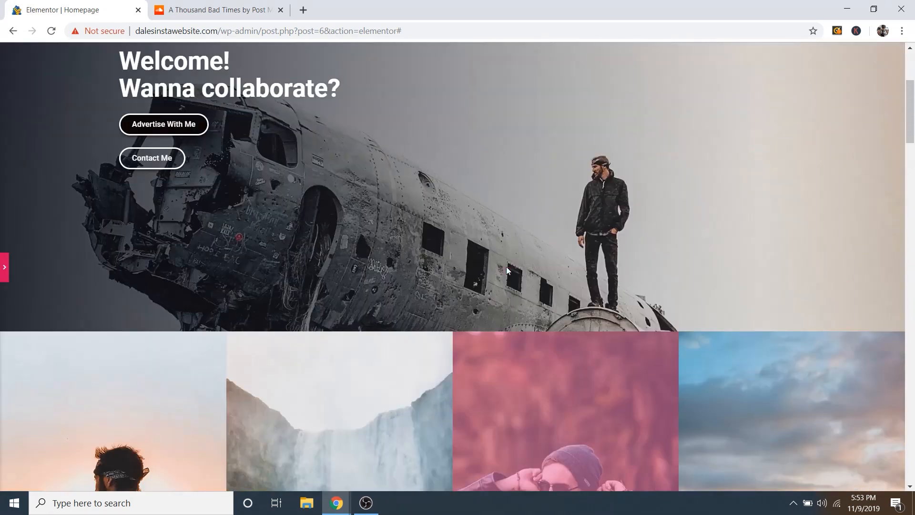
scroll(485, 215, down, 3)
scroll(500, 253, down, 15)
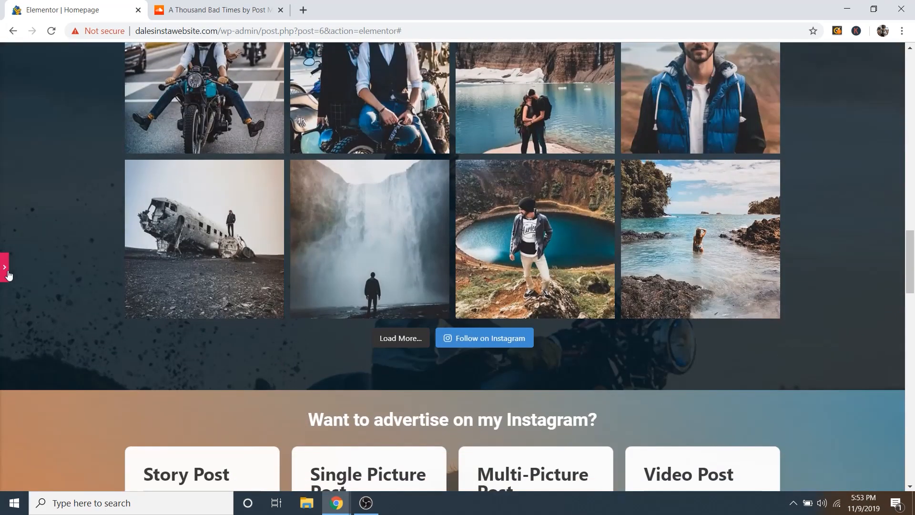
key(ctrl+p)
Step: Set Contact-Background.jpg, the rhino photo, as the Get in touch section's background
scroll(496, 258, down, 15)
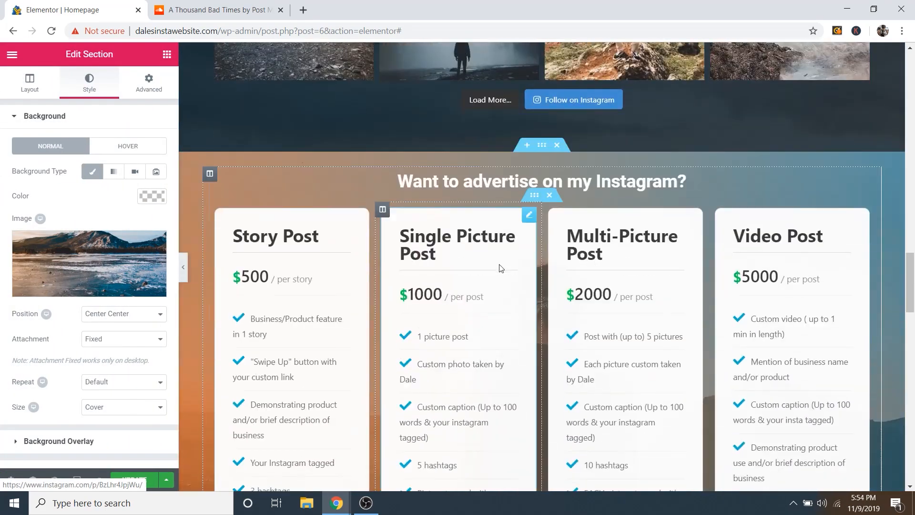
scroll(515, 281, up, 3)
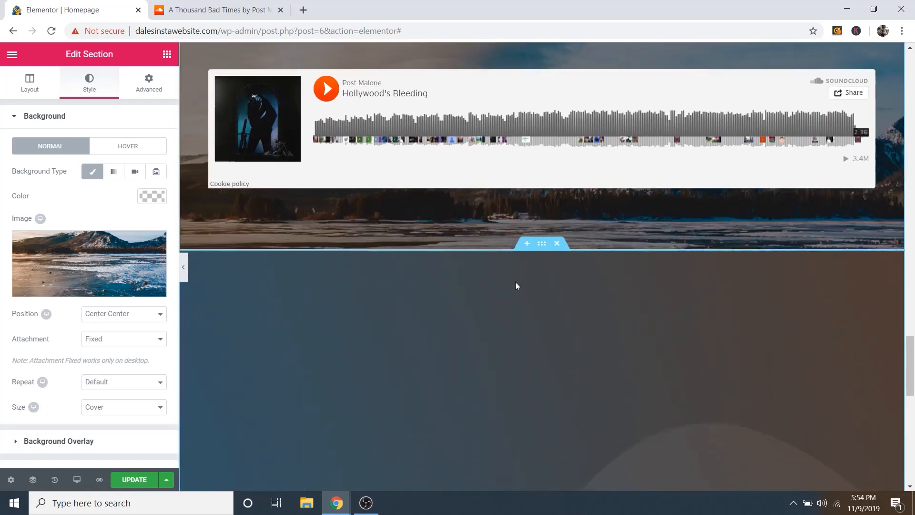
scroll(534, 233, down, 1)
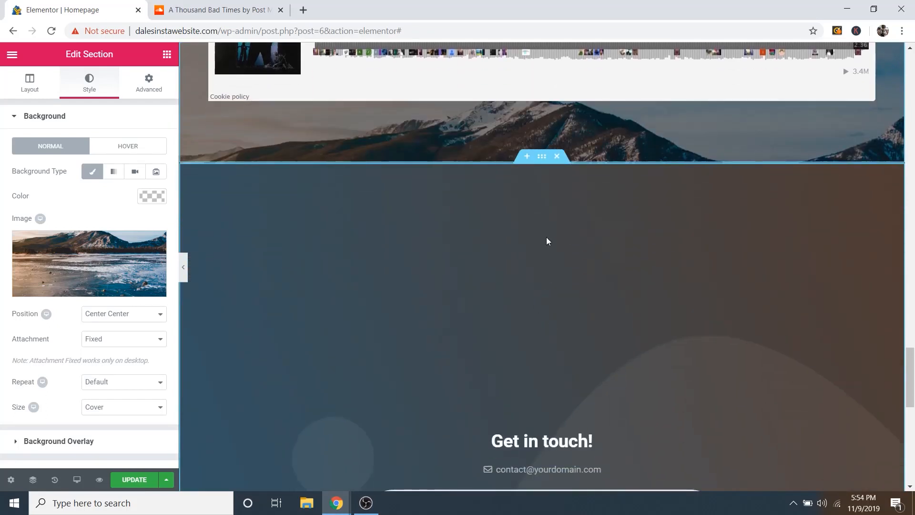
scroll(547, 303, down, 2)
scroll(543, 196, up, 1)
click(543, 98)
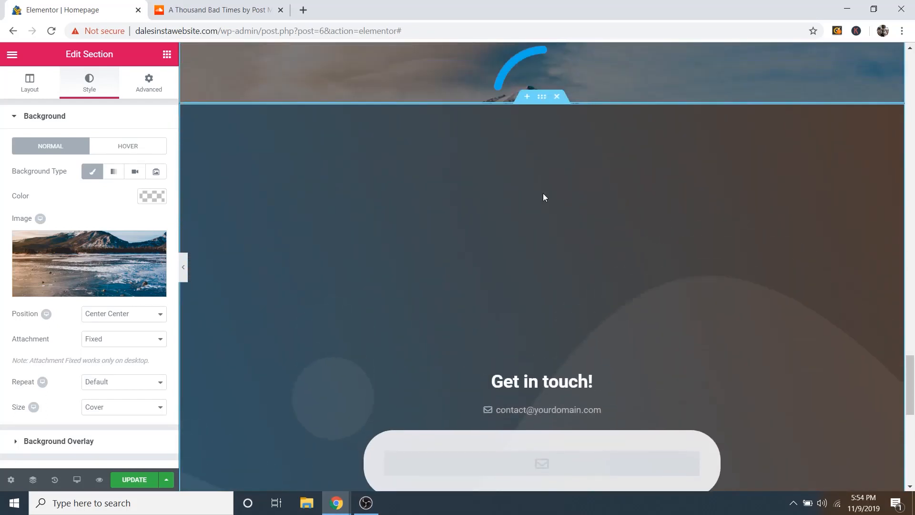
click(544, 97)
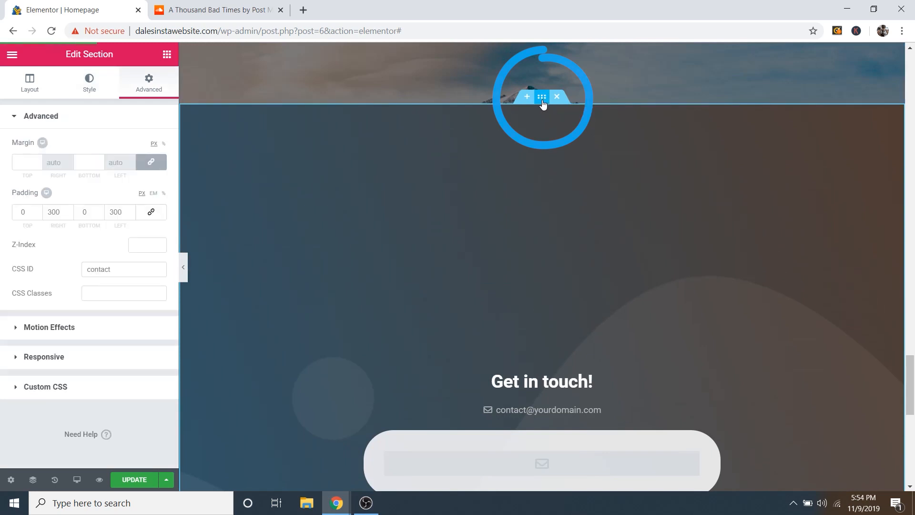
click(91, 88)
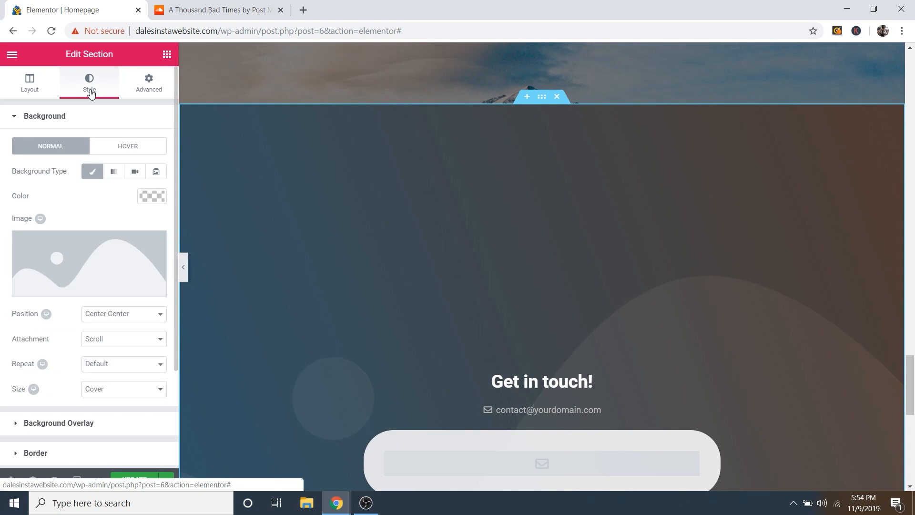
click(84, 289)
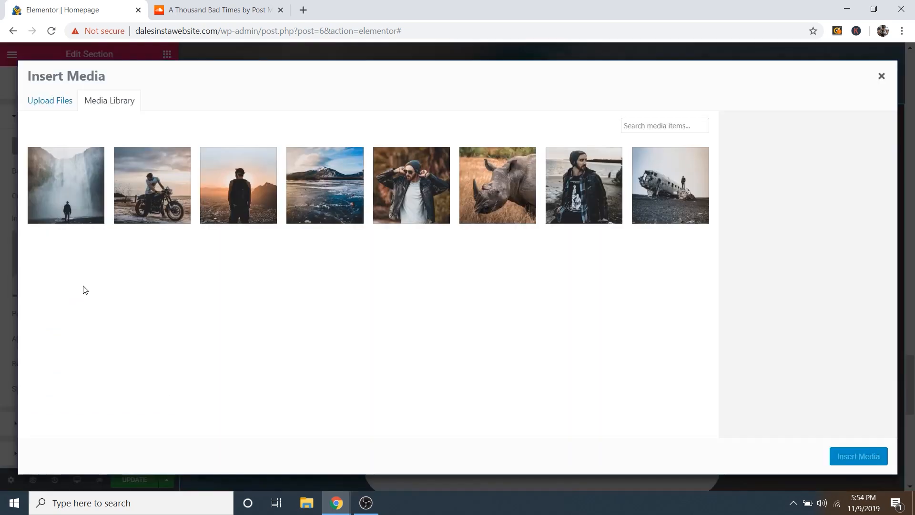
click(495, 180)
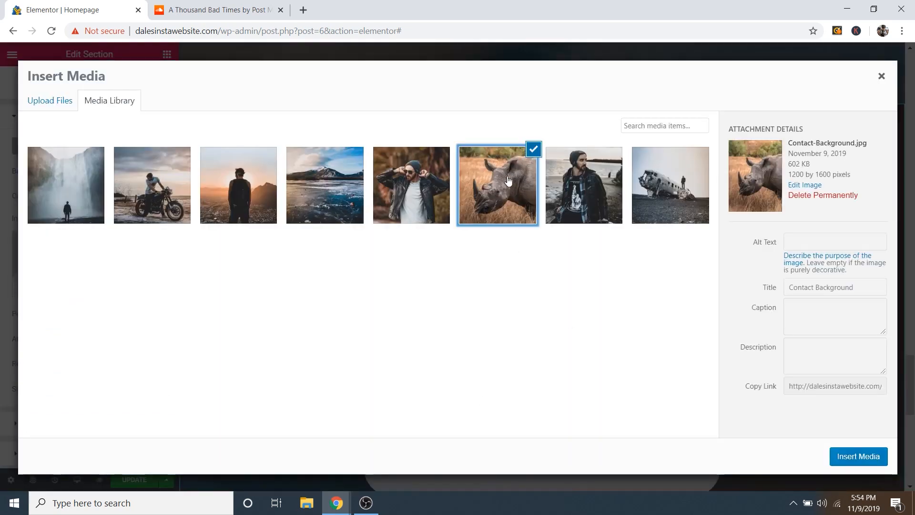
click(858, 456)
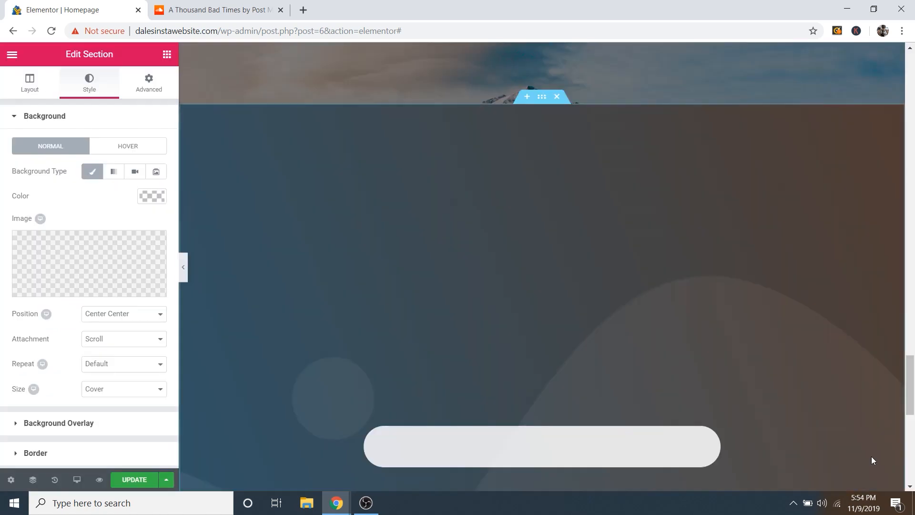
Step: Collapse the Background panel in the contact section's Style settings
scroll(759, 384, down, 8)
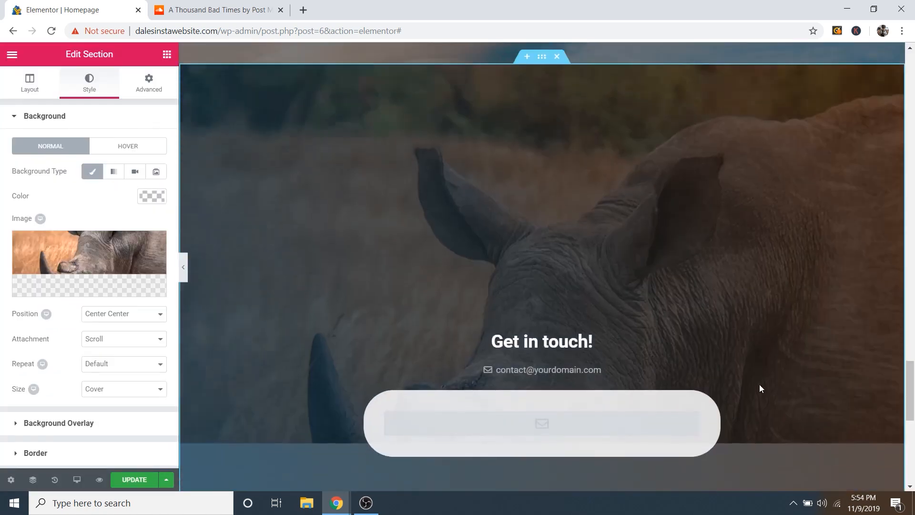
scroll(737, 395, up, 10)
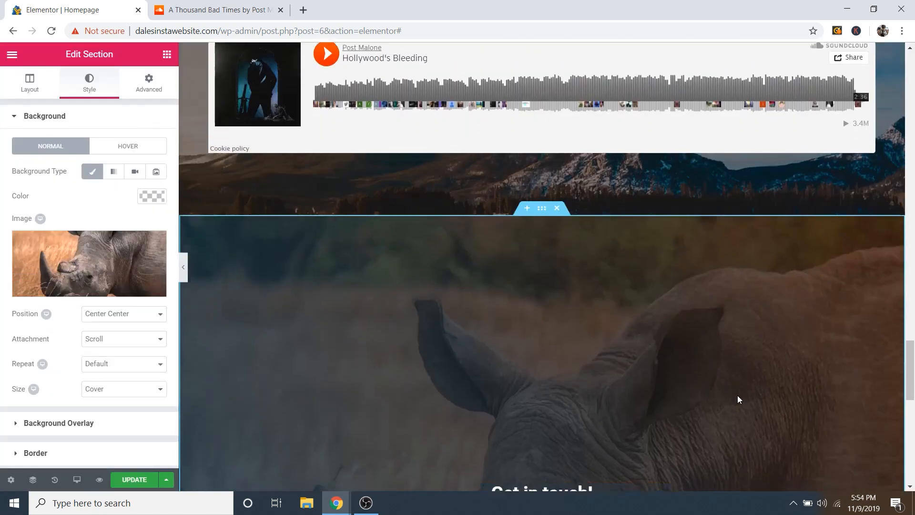
scroll(737, 396, down, 3)
scroll(738, 395, up, 2)
scroll(394, 161, down, 1)
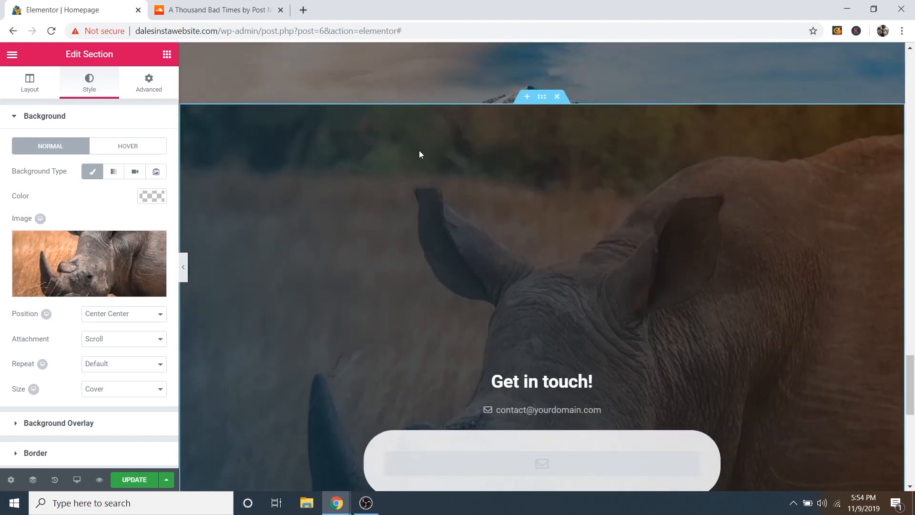
click(55, 117)
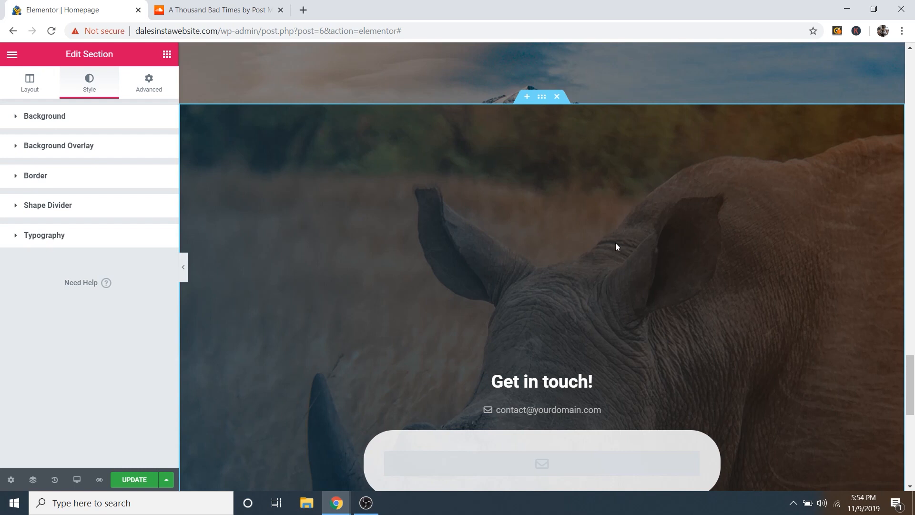
scroll(616, 242, down, 1)
scroll(597, 250, down, 1)
scroll(598, 257, up, 1)
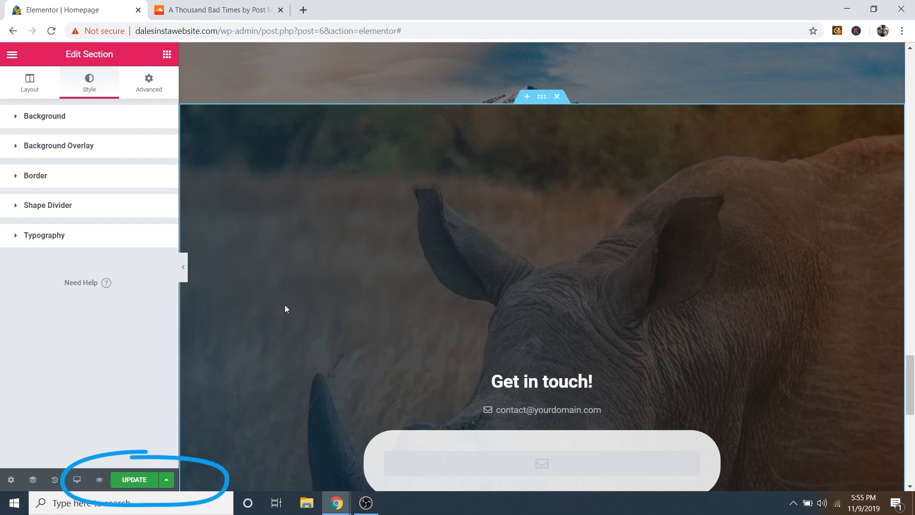
Step: Update the homepage and exit Elementor to the WordPress dashboard
click(137, 480)
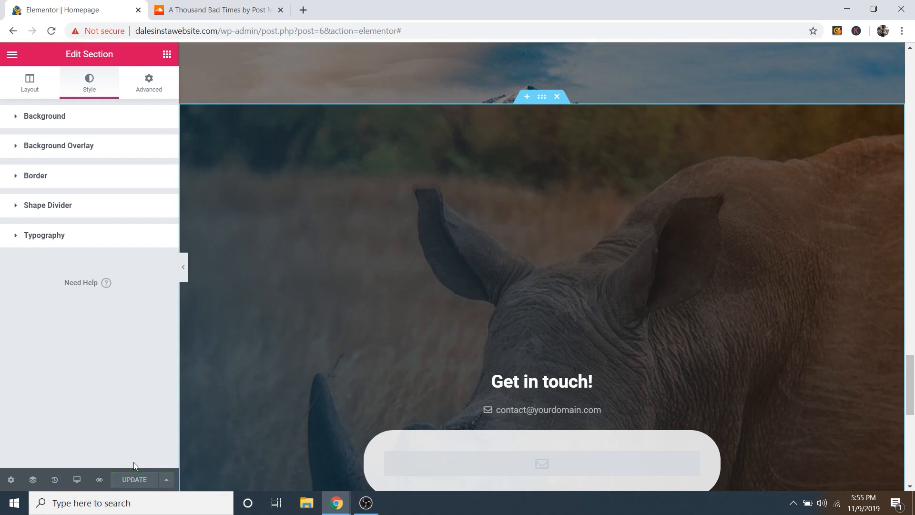
click(12, 56)
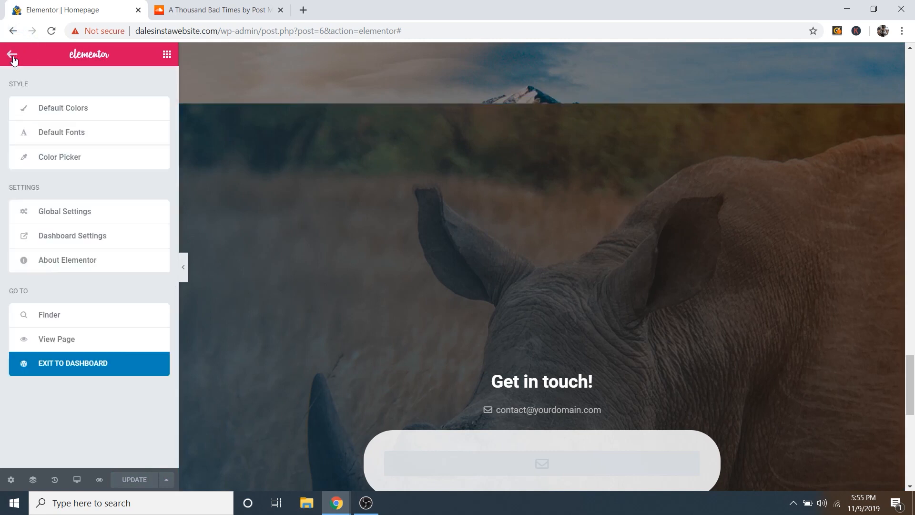
click(93, 367)
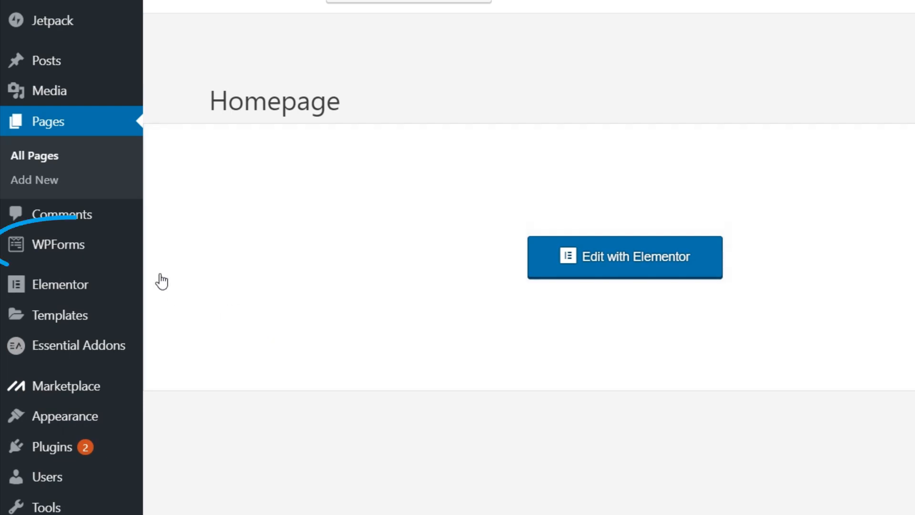
mouse_move(88, 251)
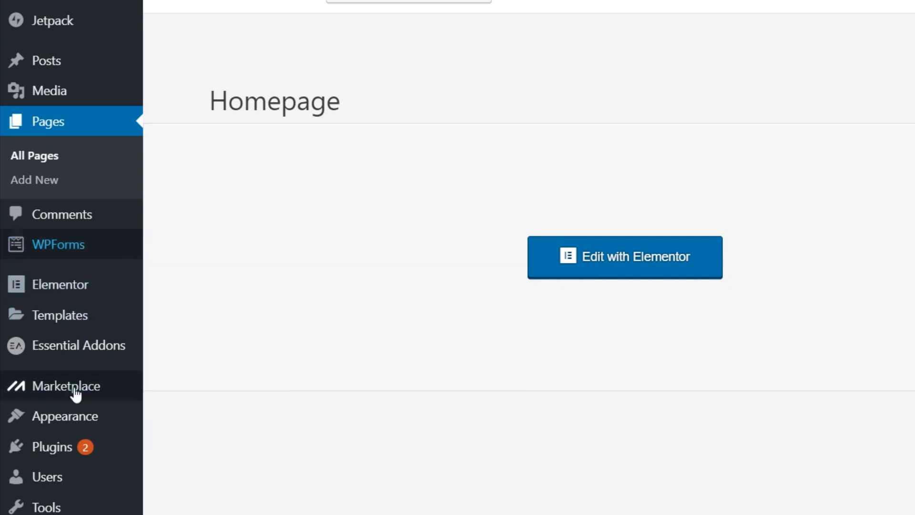
mouse_move(53, 453)
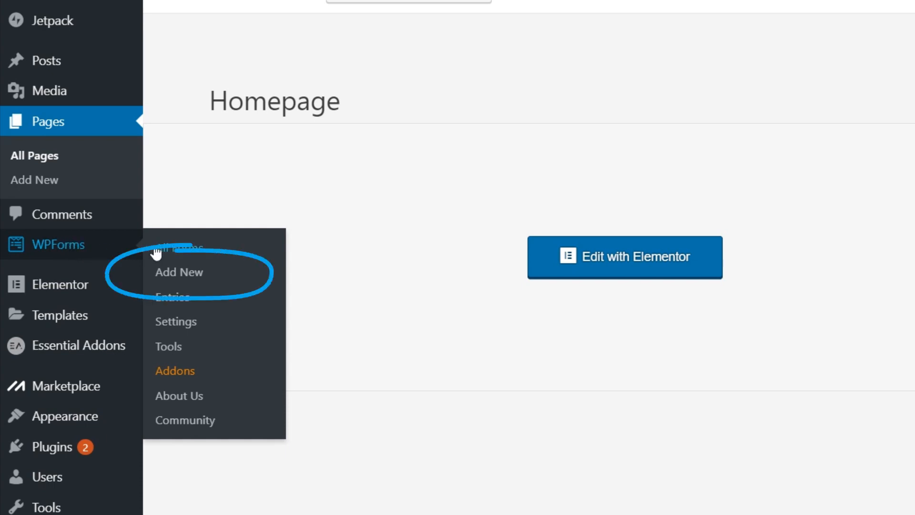
Step: Create a new WPForms form from the Simple Contact Form template
click(182, 273)
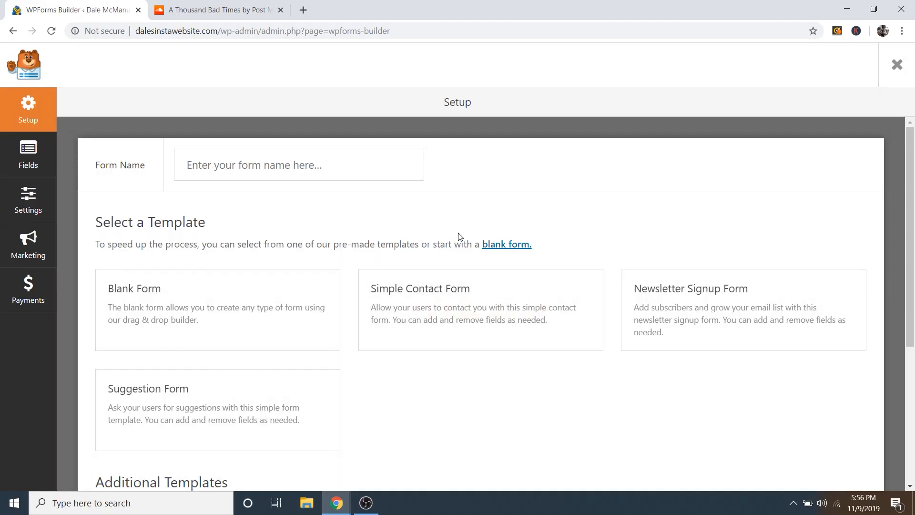
mouse_move(267, 304)
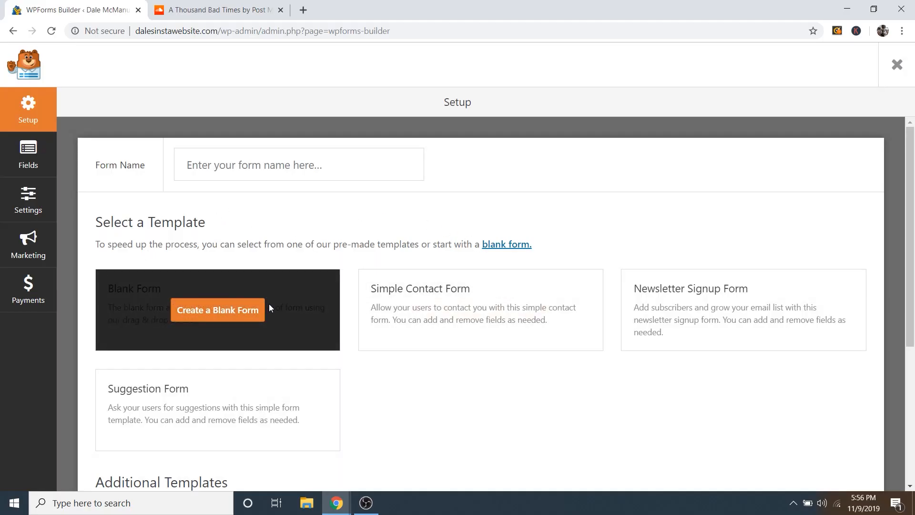
scroll(271, 300, down, 1)
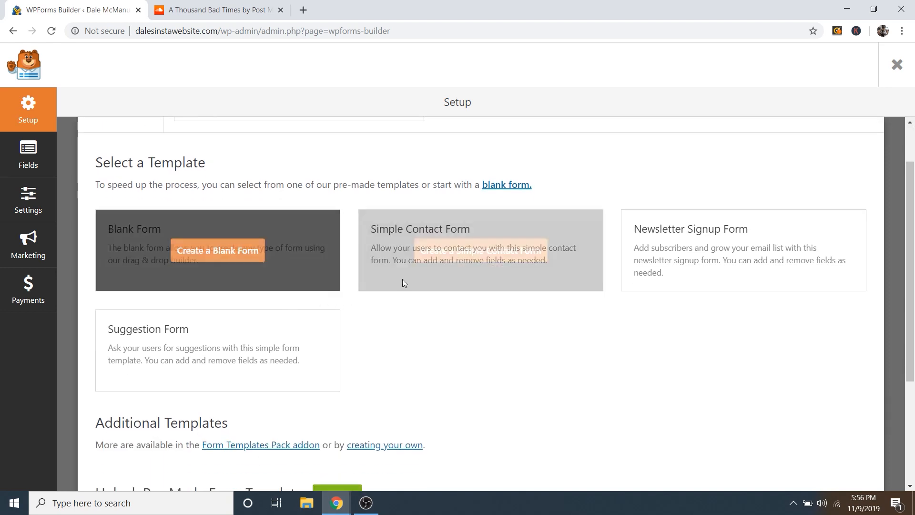
mouse_move(399, 251)
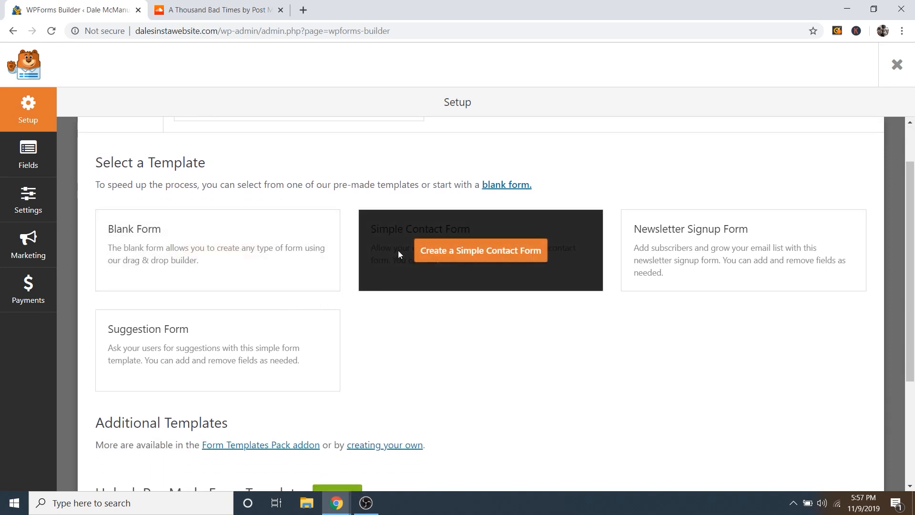
click(454, 253)
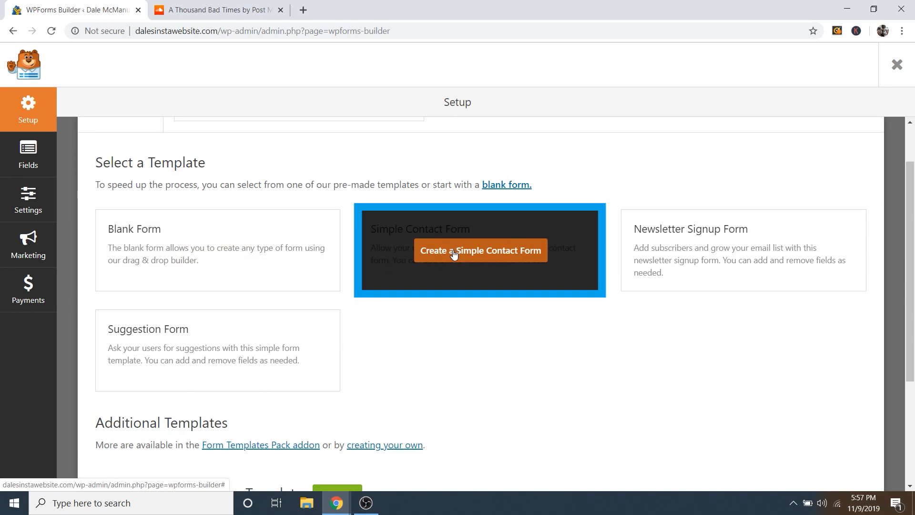
click(454, 253)
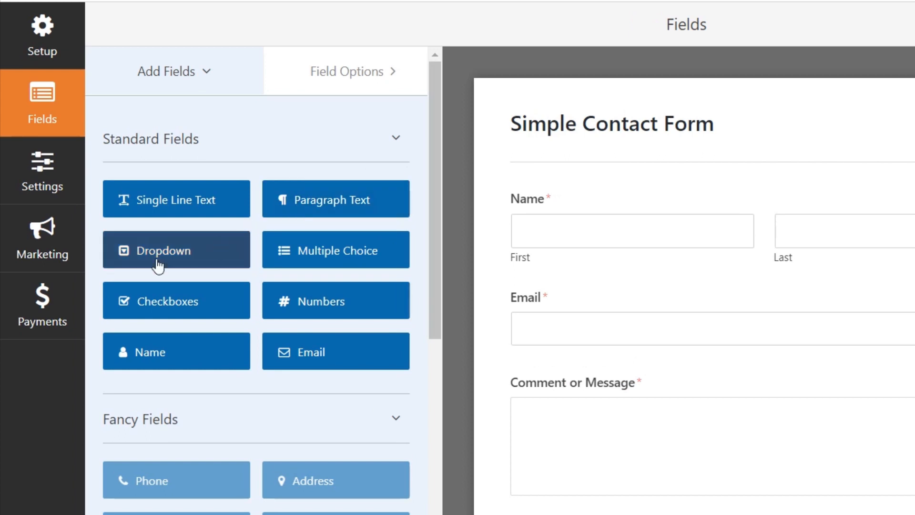
Step: Add a Checkboxes field above Name, labelled 'Post(s) you'd like to inquire about'
click(178, 312)
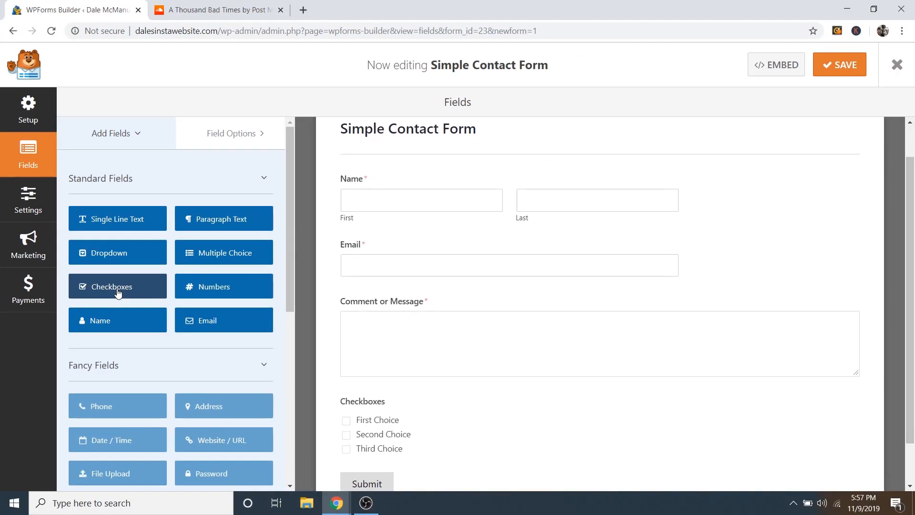
scroll(461, 382, down, 1)
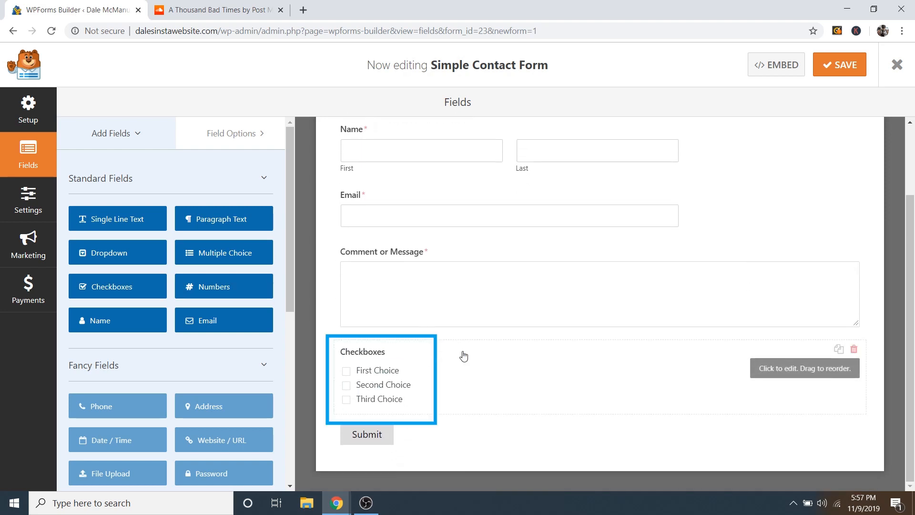
drag(475, 355, 465, 207)
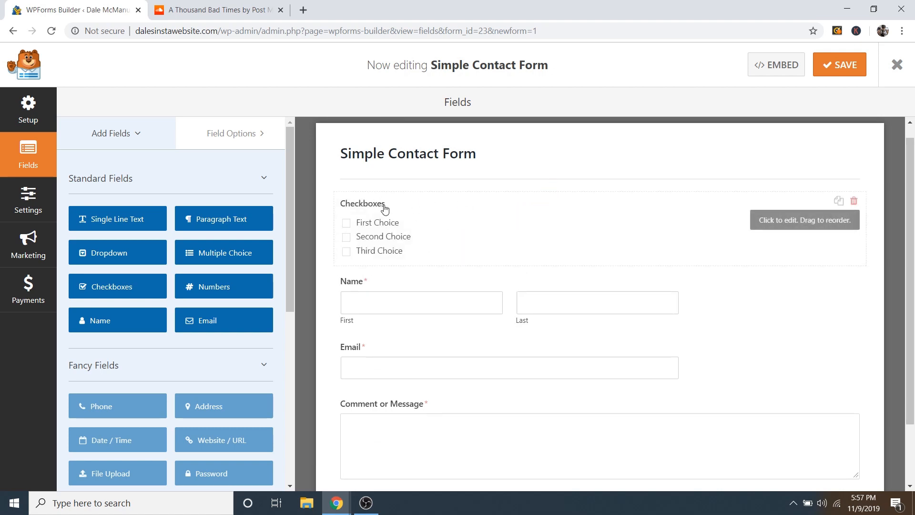
click(402, 205)
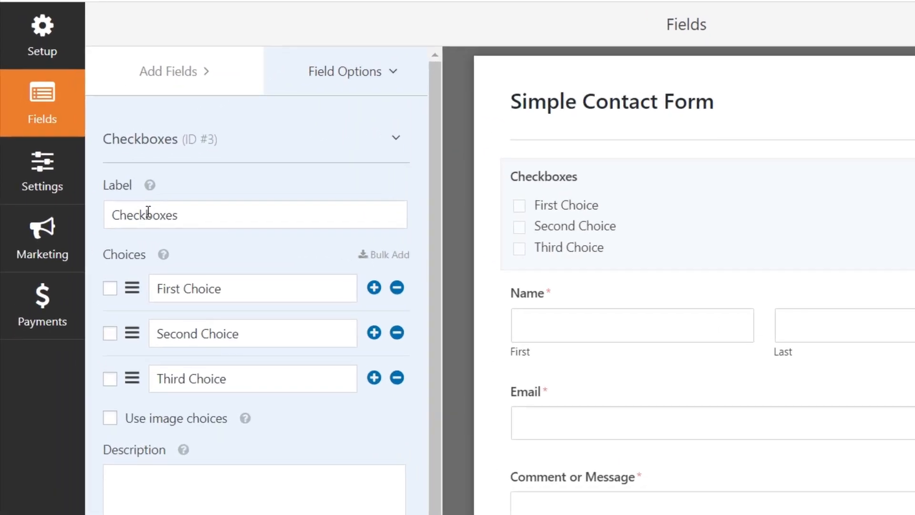
double_click(149, 213)
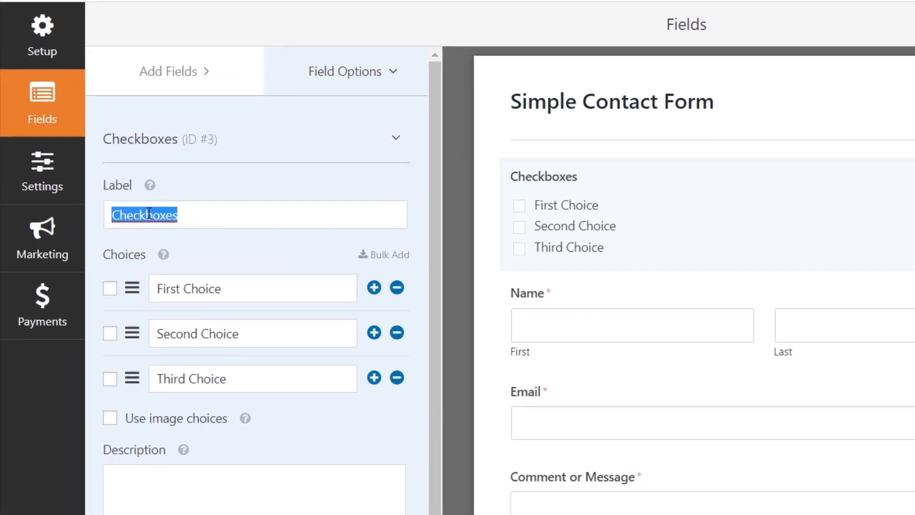
key(BackSpace)
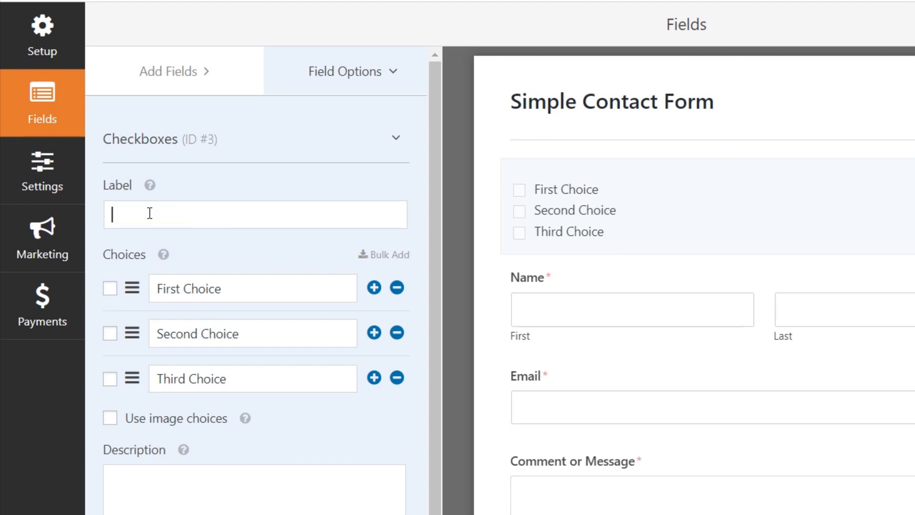
text(Post()
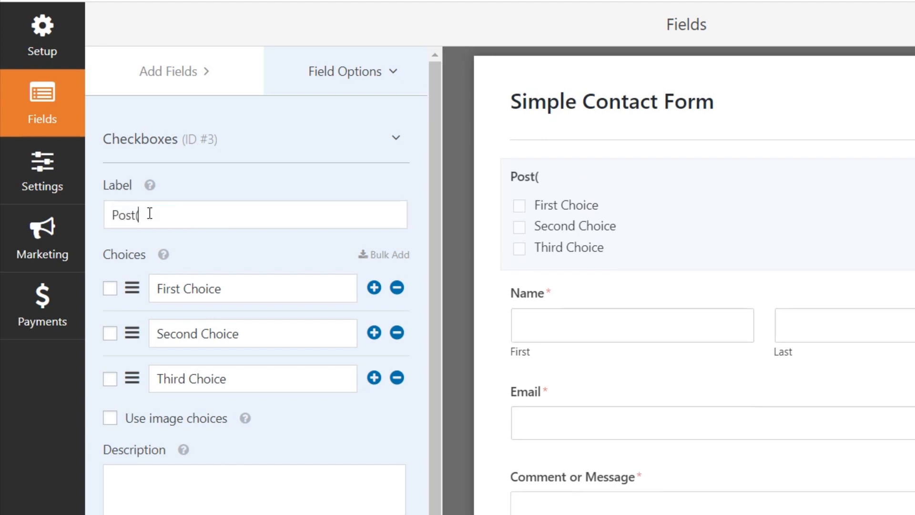
text(s) you'd like to )
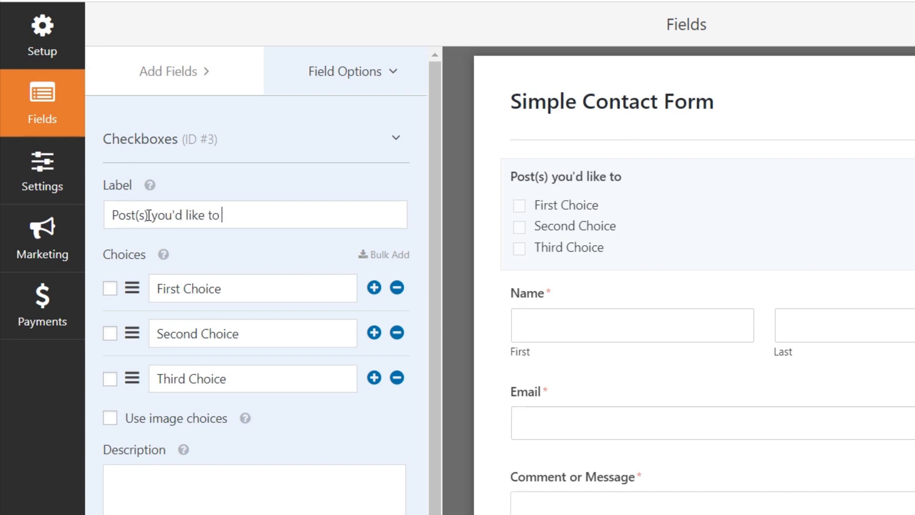
text(inquire about:)
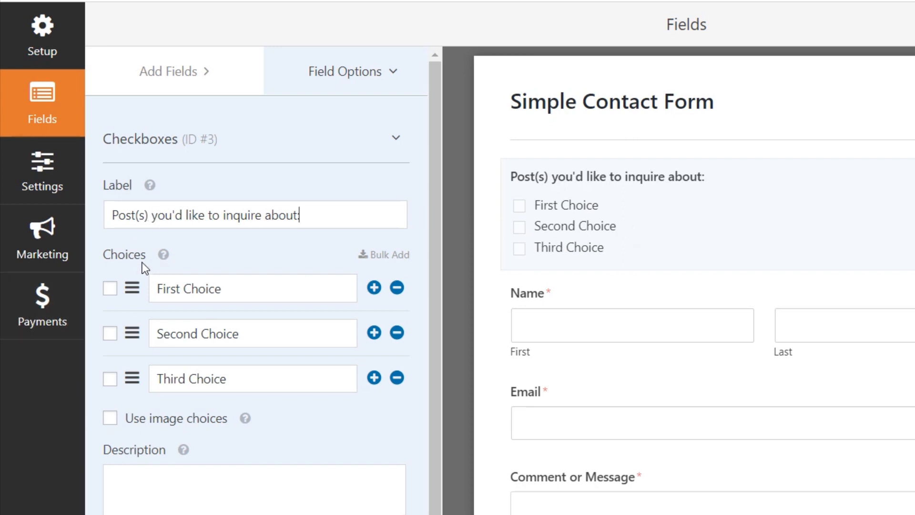
Step: Set its choices to Story Post, Single Picture Post, Multi-Picture Post and Video Post
triple_click(248, 290)
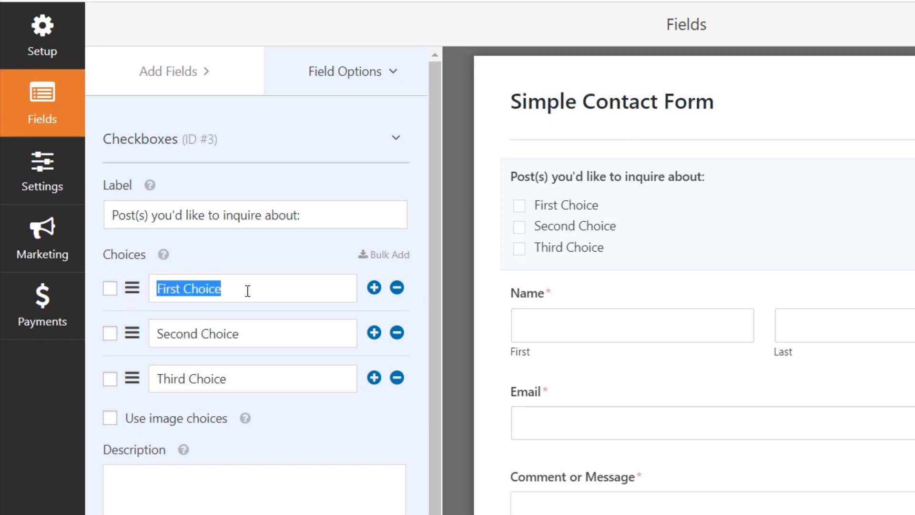
text(Story Post)
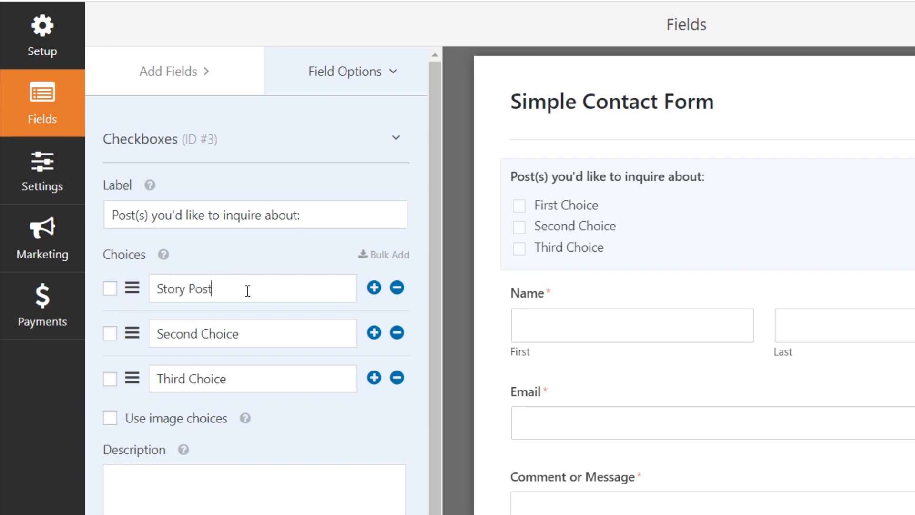
triple_click(239, 336)
text(Single P)
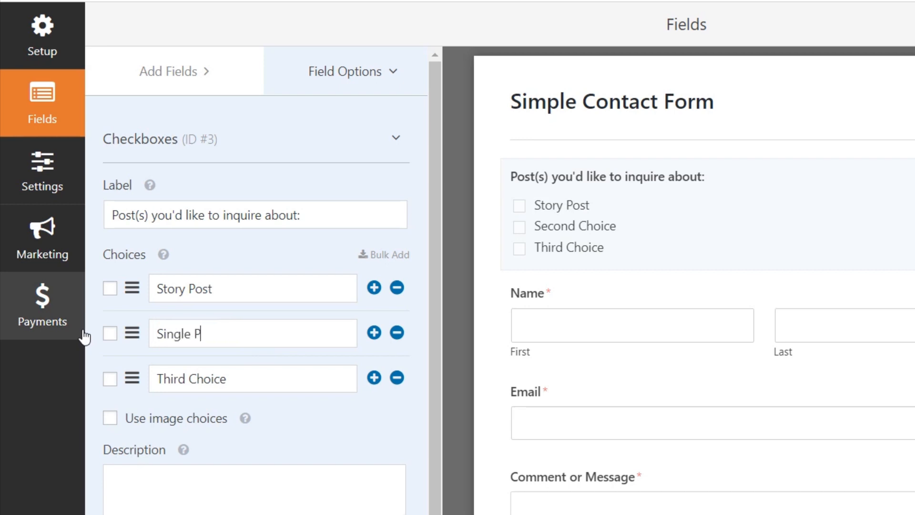
text(icture Pos)
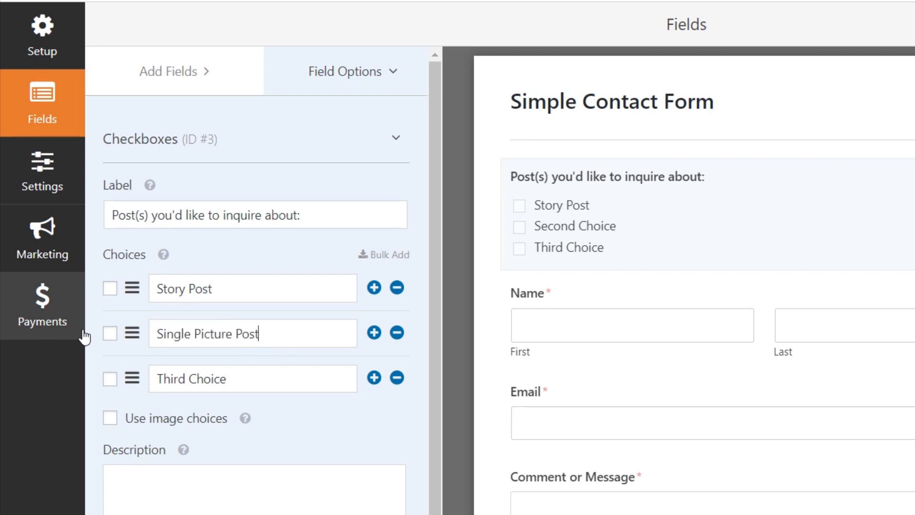
text(t)
drag(260, 389, 145, 383)
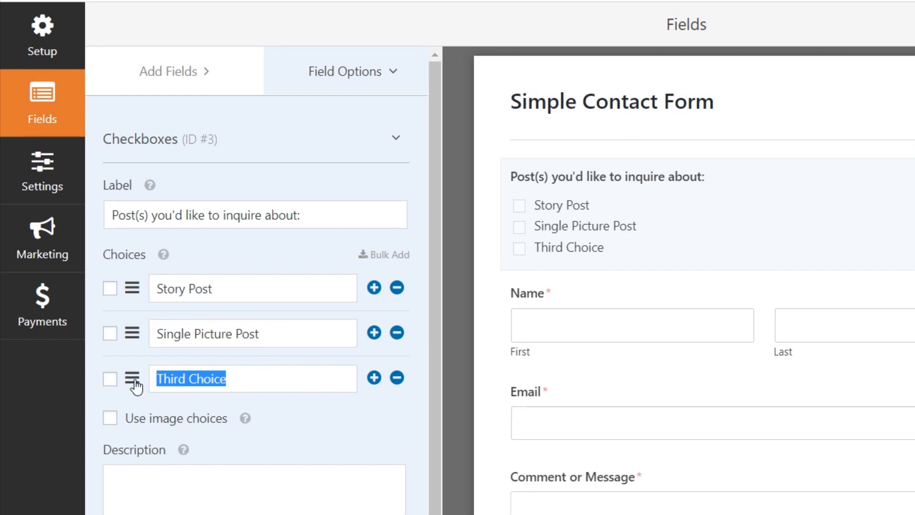
text(Multi)
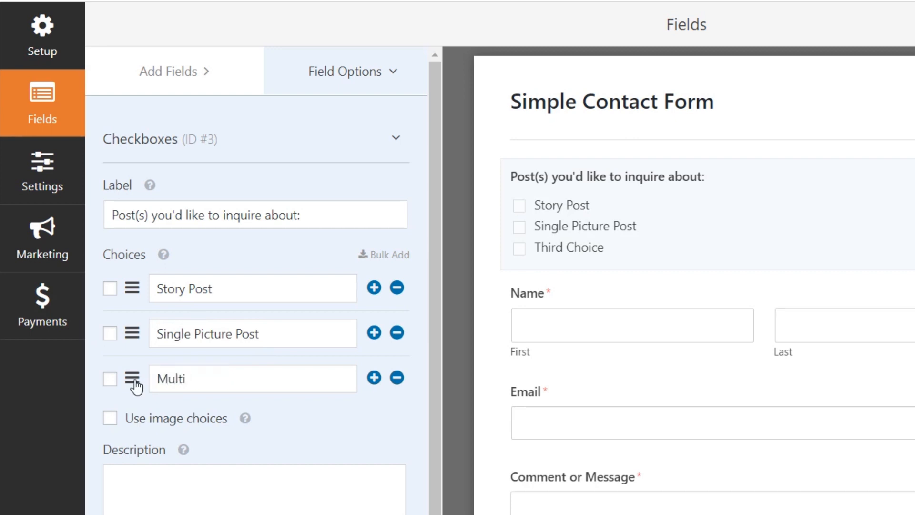
text(-Picture Post)
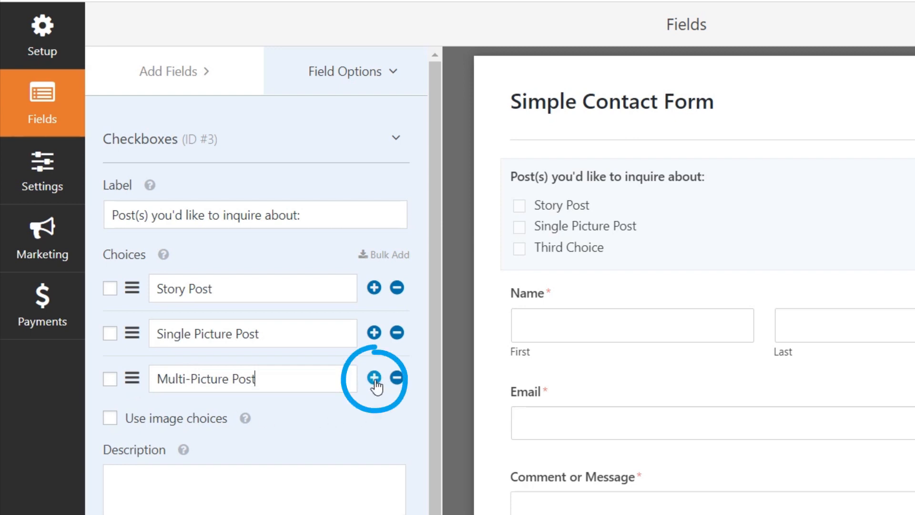
click(374, 379)
click(249, 427)
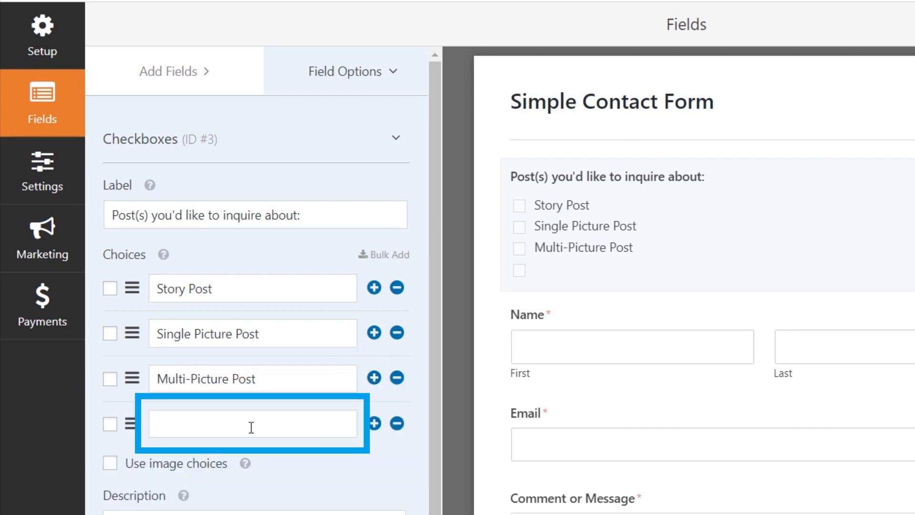
text(Video Post)
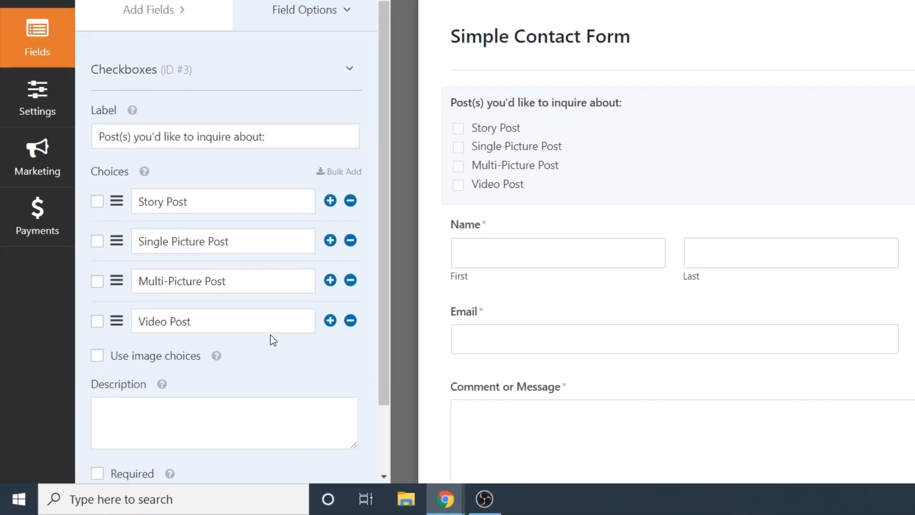
scroll(205, 384, down, 2)
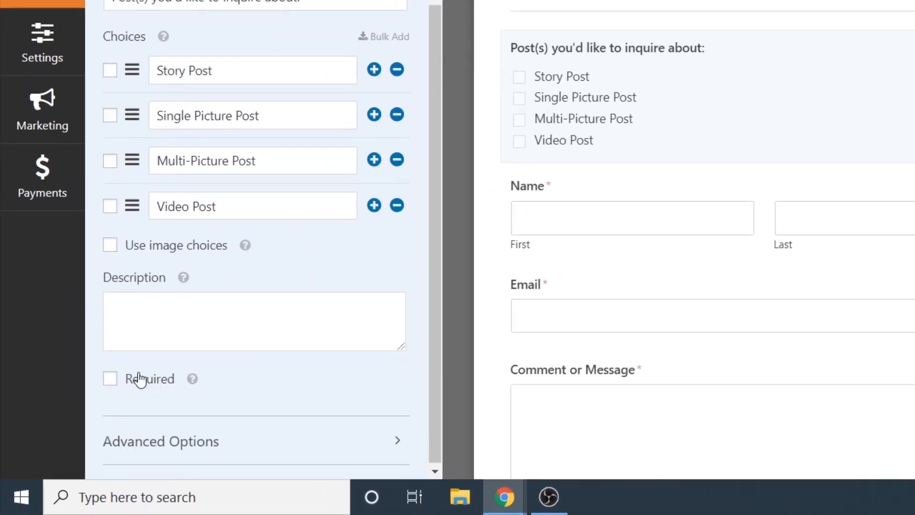
Step: Toggle the checkbox field's Required option on and back off, then show the Add Fields list
click(110, 380)
click(110, 382)
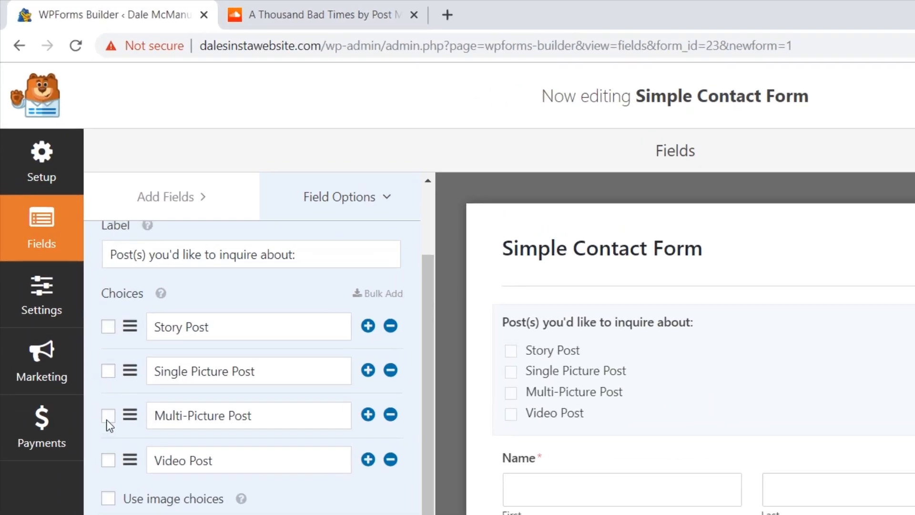
scroll(71, 279, up, 2)
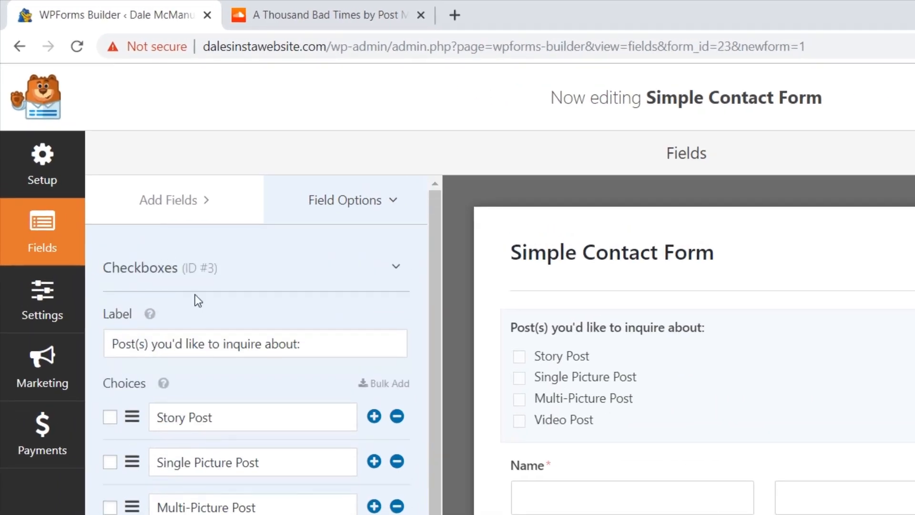
click(176, 204)
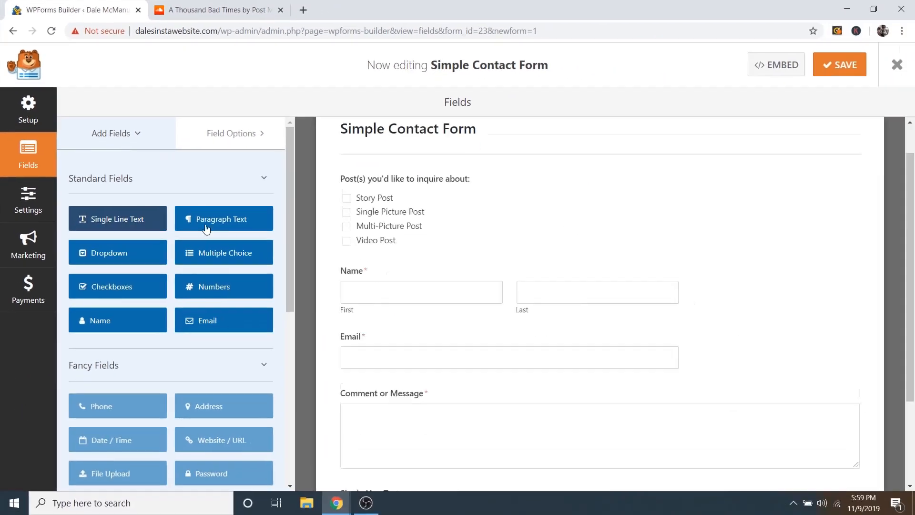
Step: Add a Single Line Text field above Name and label it 'Business Name'
click(159, 338)
drag(382, 391, 386, 200)
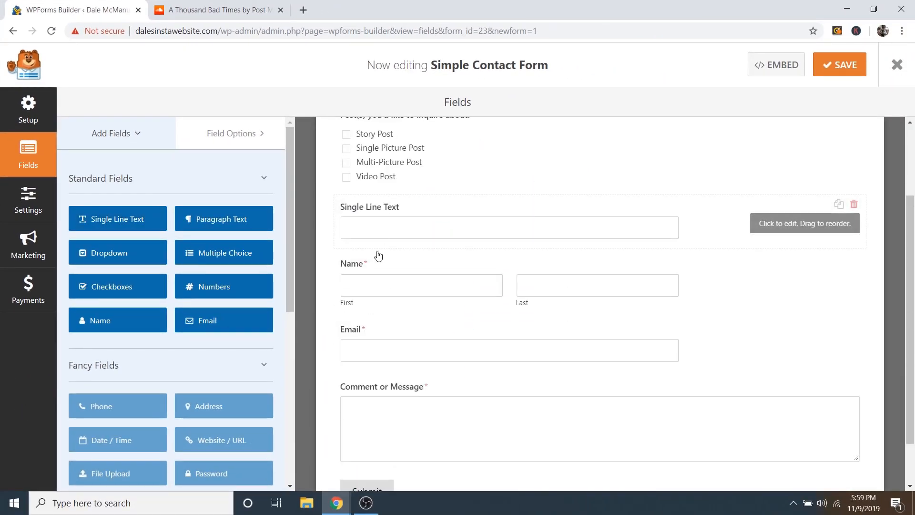
scroll(379, 258, up, 2)
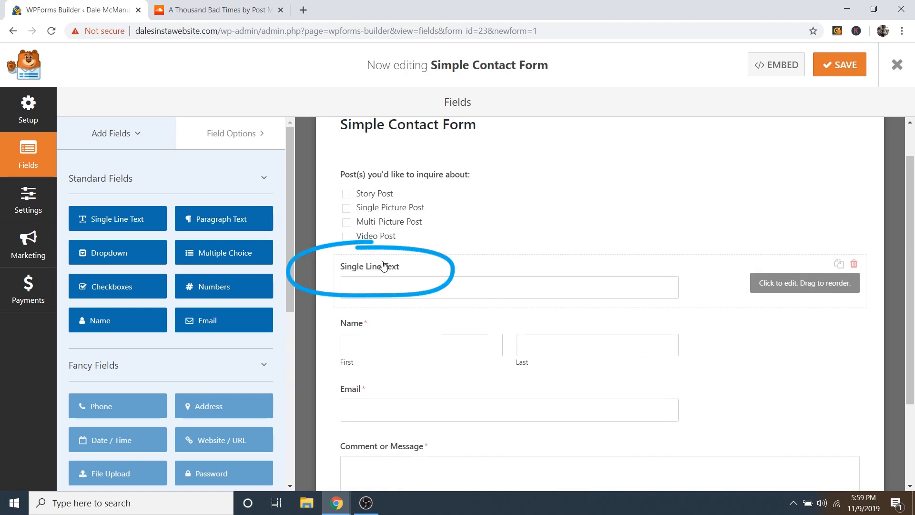
click(384, 266)
drag(144, 229, 63, 231)
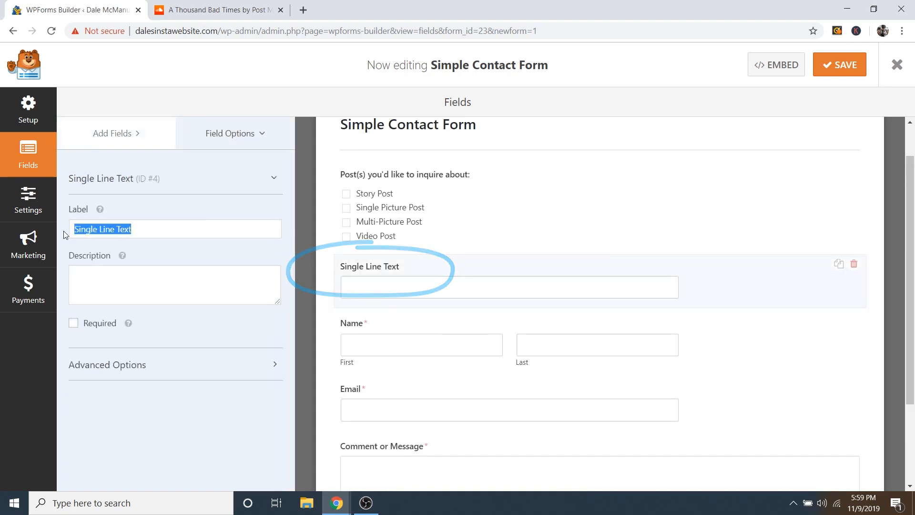
text(Business Name)
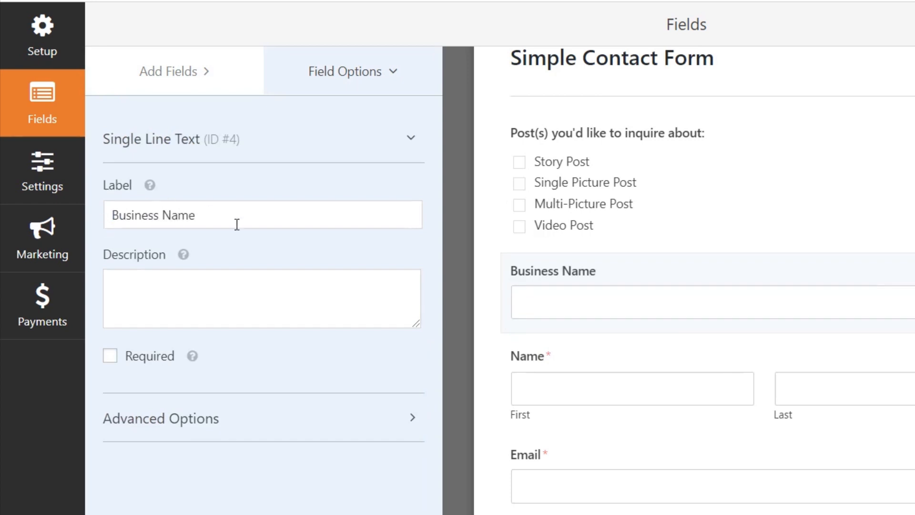
key(Tab)
Step: Add a second Single Line Text field above Name labelled 'Business URL'
click(181, 74)
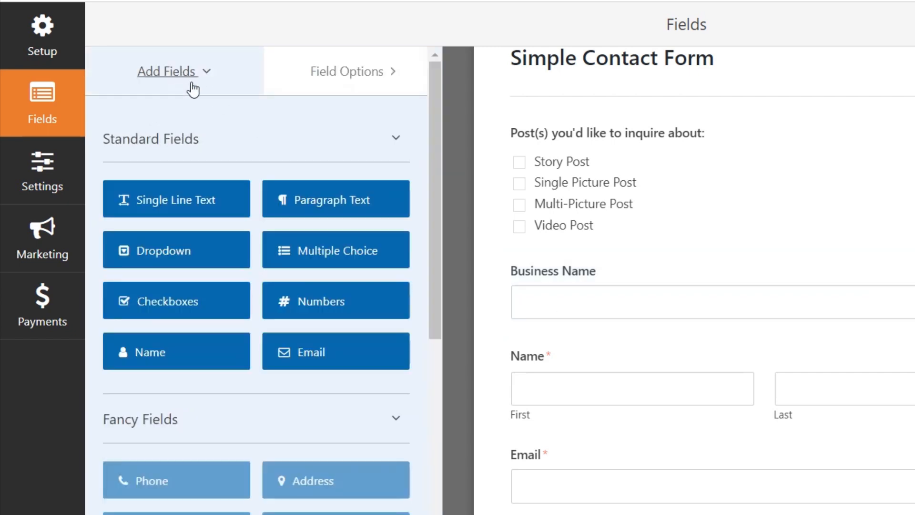
click(193, 200)
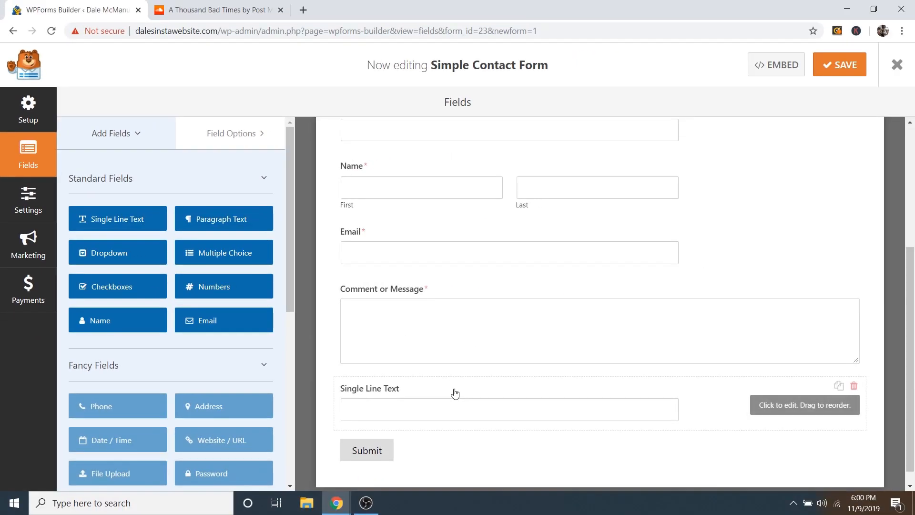
drag(455, 393, 444, 204)
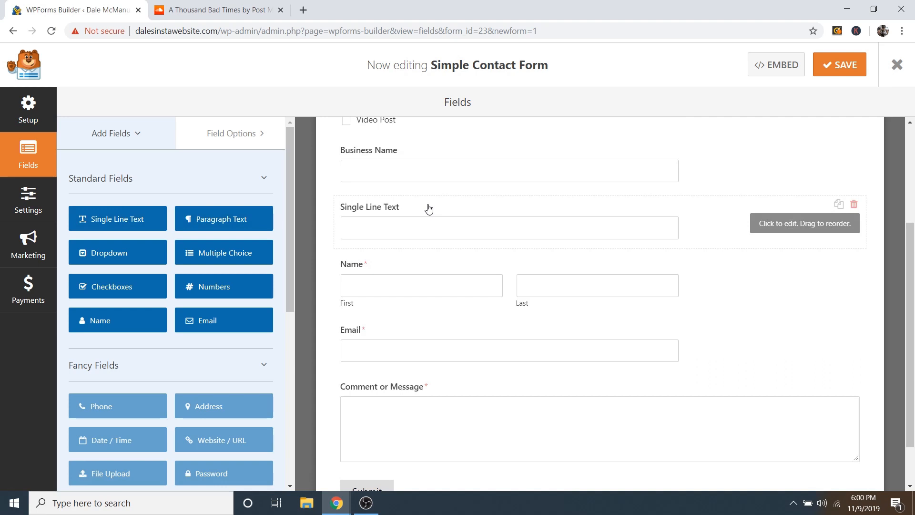
click(429, 209)
drag(161, 229, 72, 225)
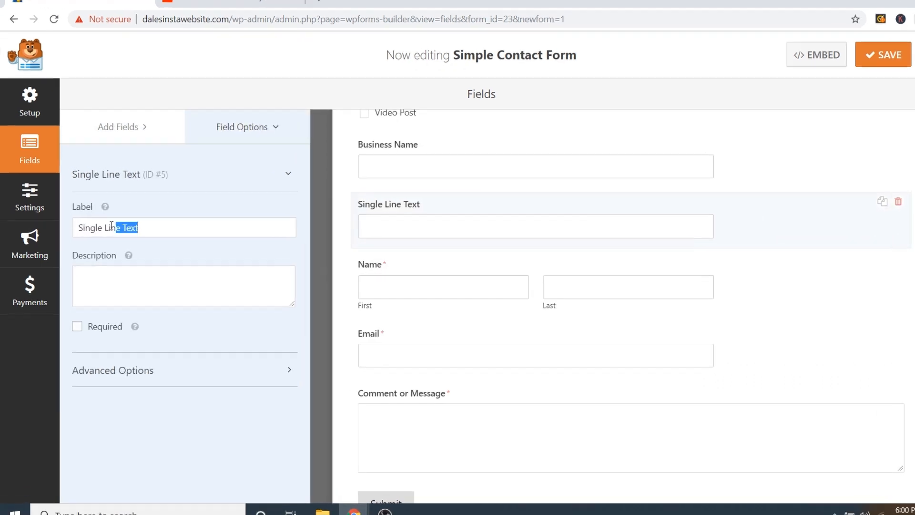
text(Business UR)
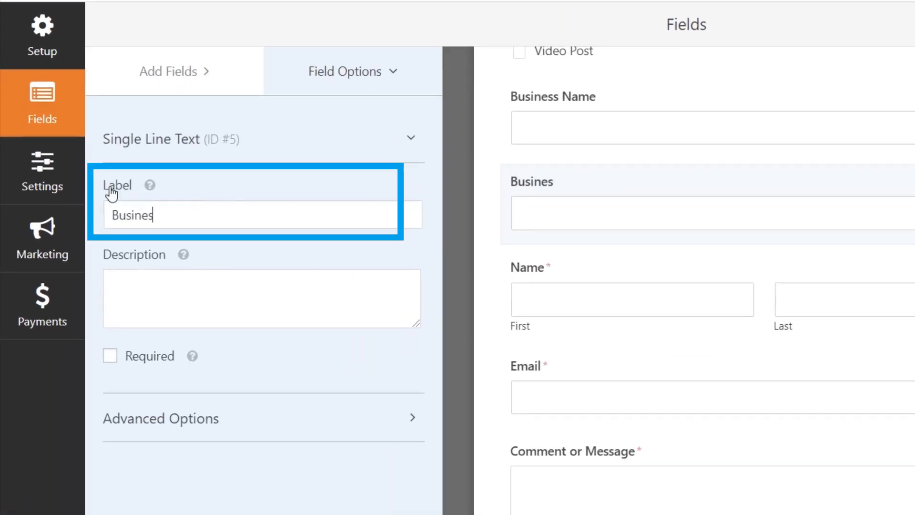
text(L)
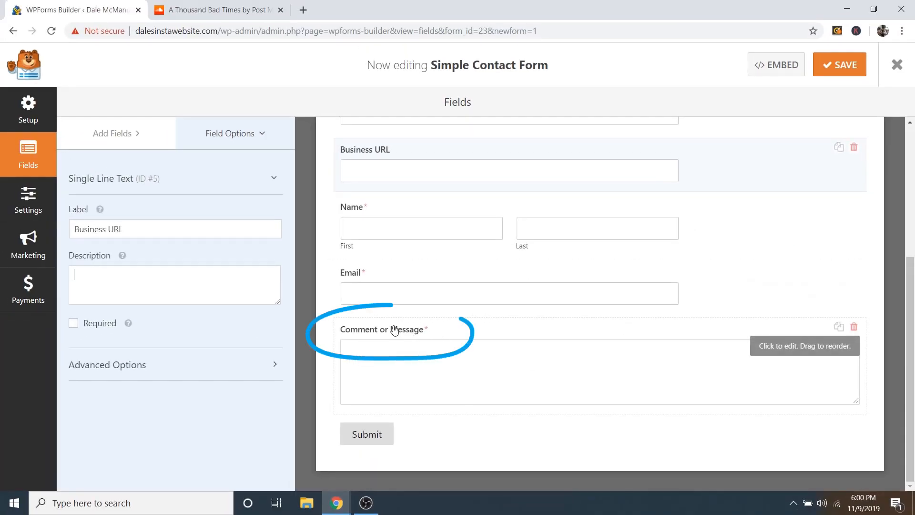
Step: Shorten the 'Comment or Message' label to 'Message' and save the form
click(390, 331)
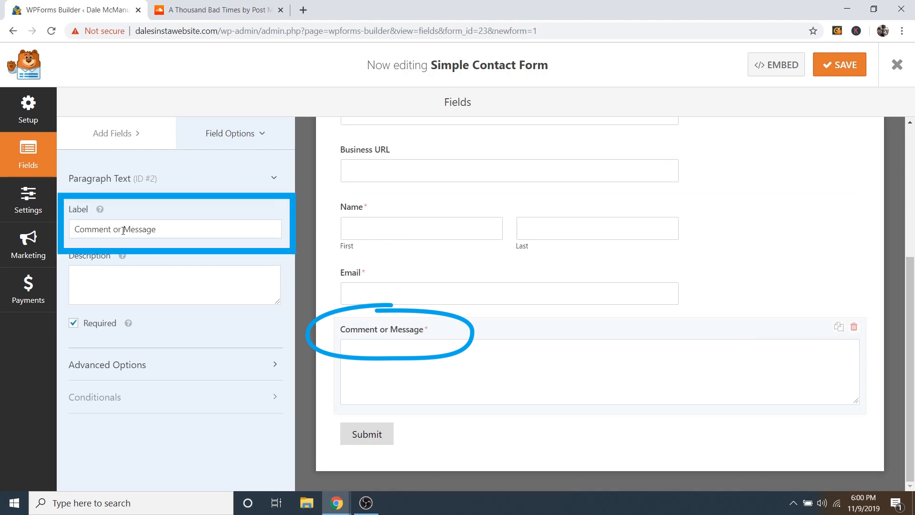
drag(123, 230, 65, 234)
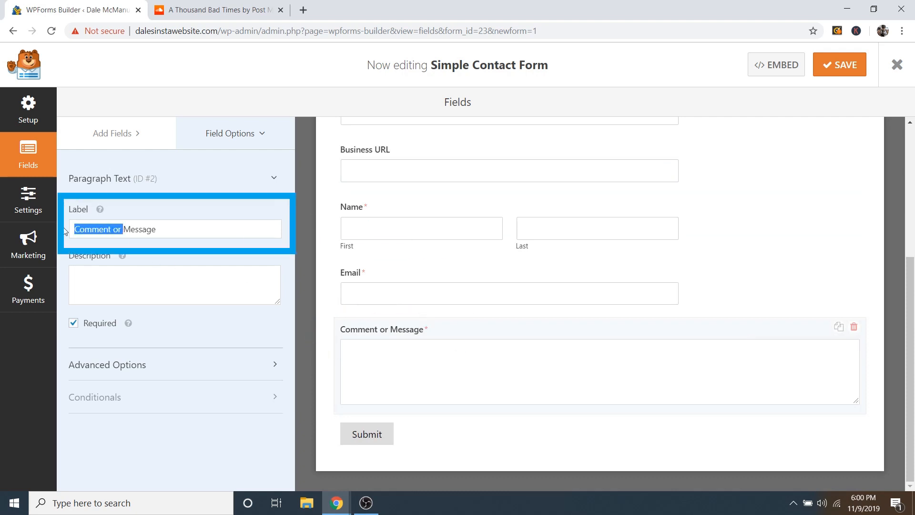
key(BackSpace)
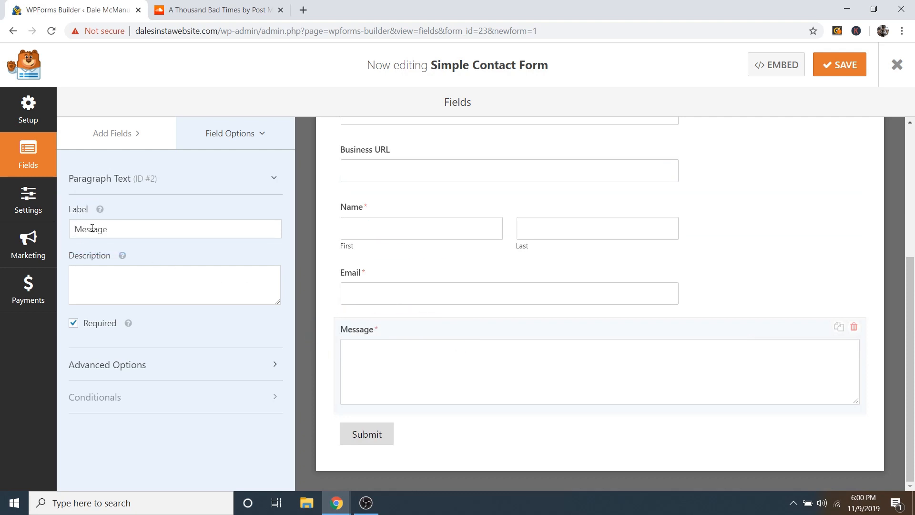
click(841, 69)
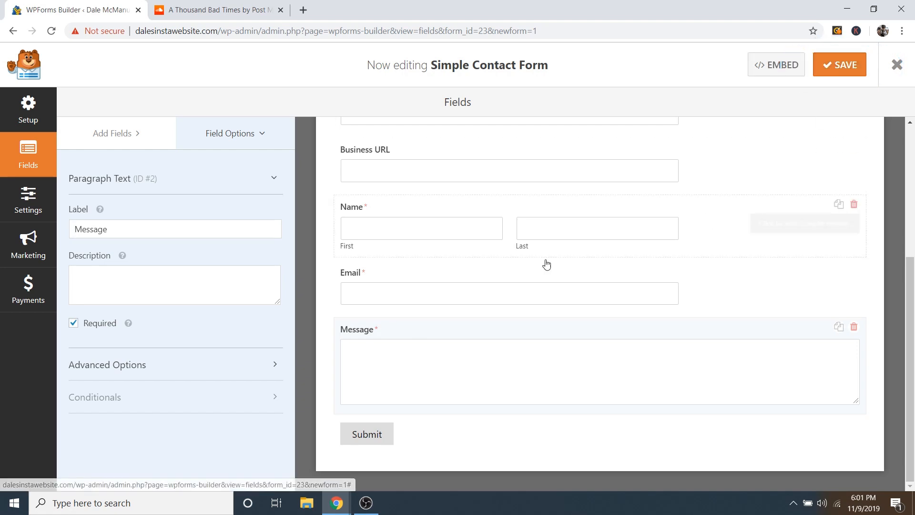
Step: Change the form name in General settings to 'Inquiry Form'
click(27, 199)
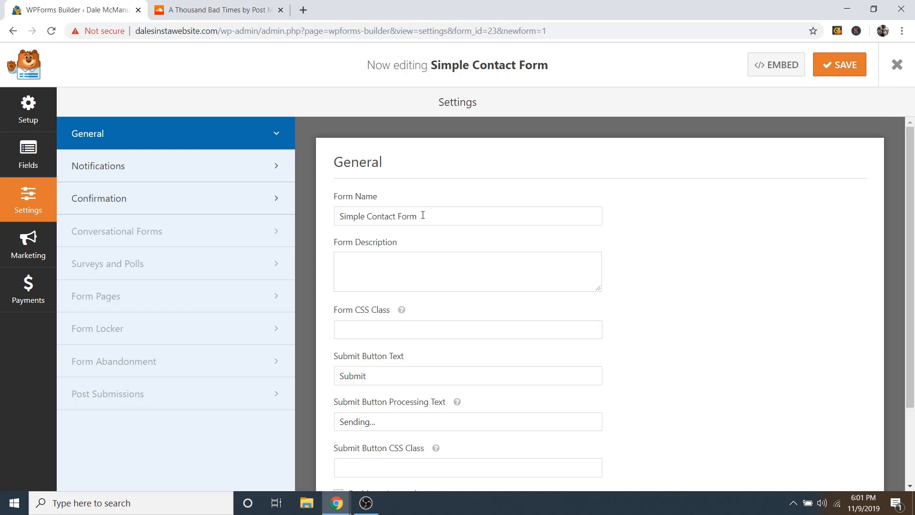
drag(423, 216, 336, 216)
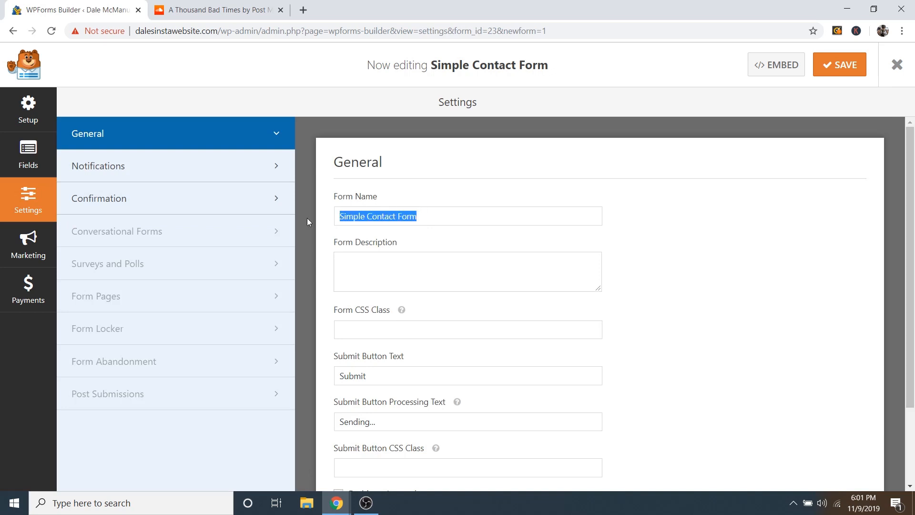
text(In)
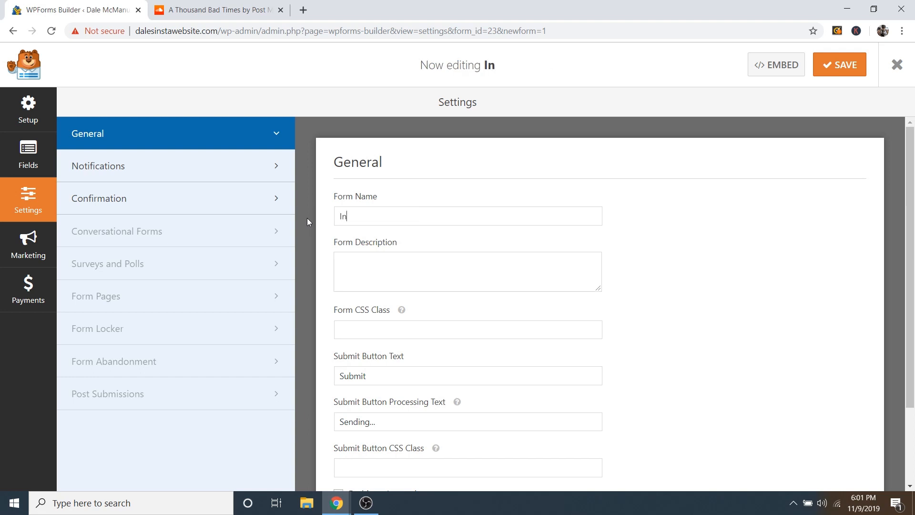
text(quiry Form)
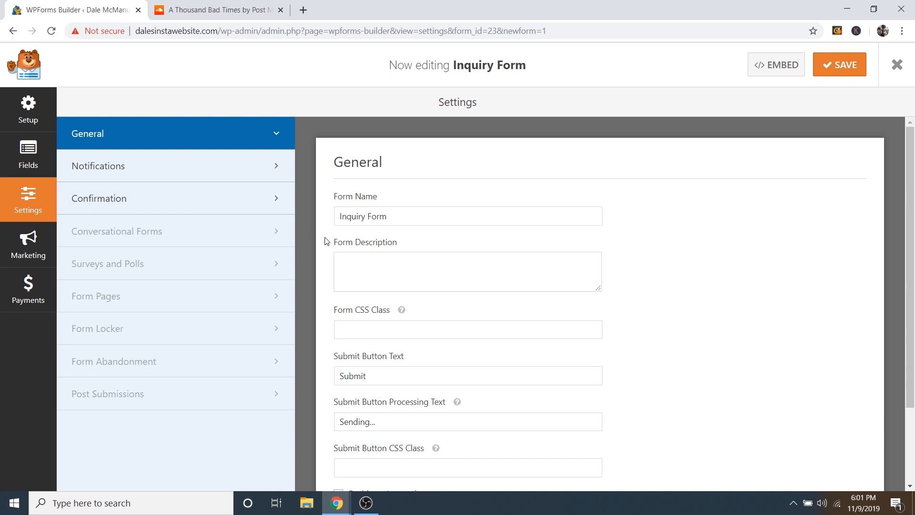
scroll(691, 276, down, 2)
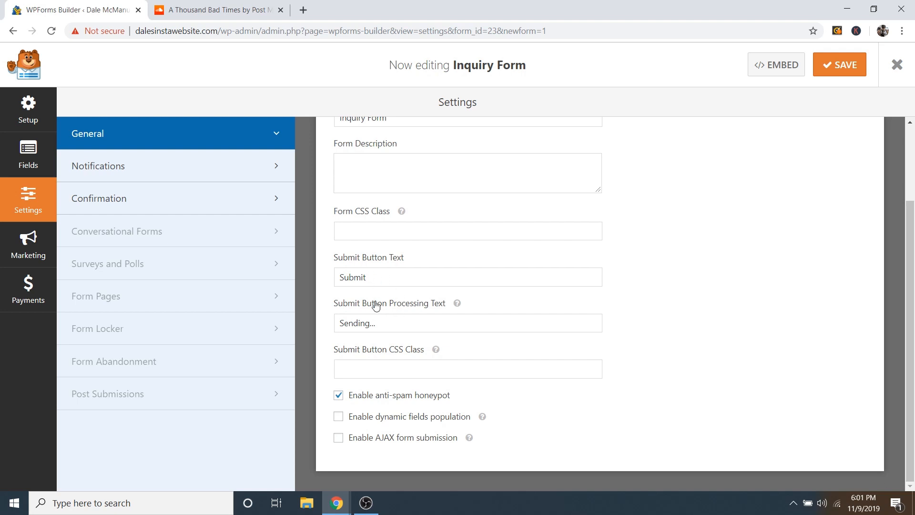
Step: Retype the default notification's email subject as 'New Entry: Inquiry Form'
click(139, 173)
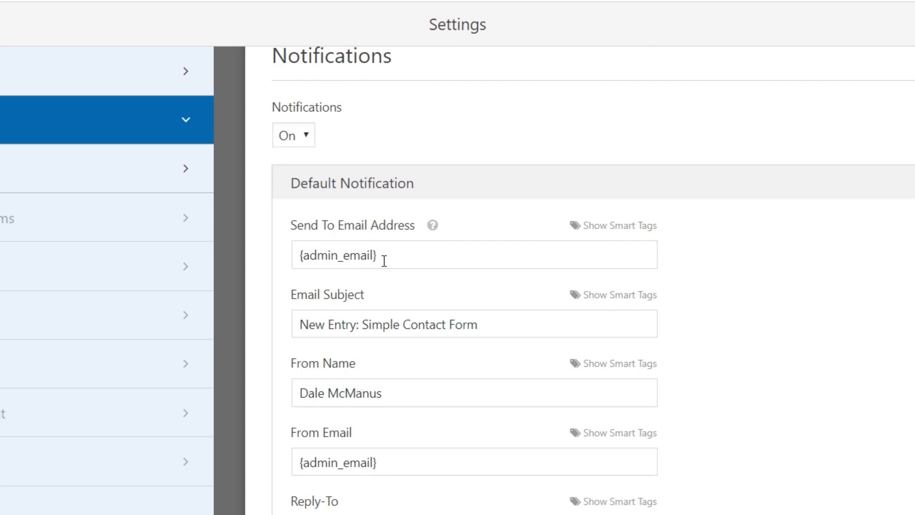
drag(380, 256, 276, 248)
click(384, 256)
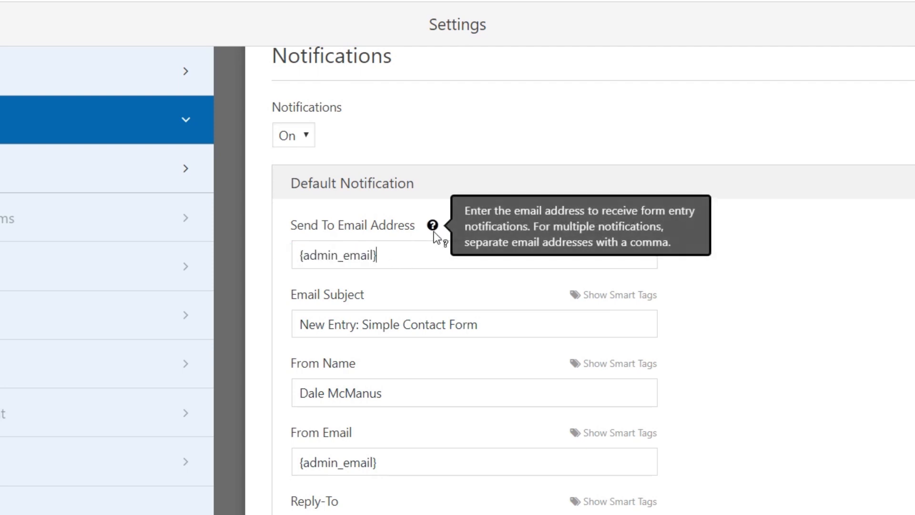
mouse_move(433, 226)
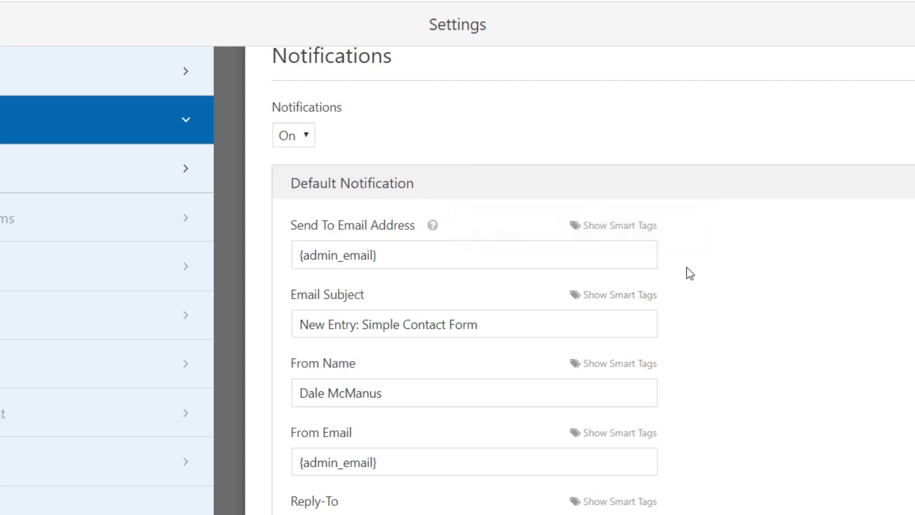
scroll(385, 301, down, 3)
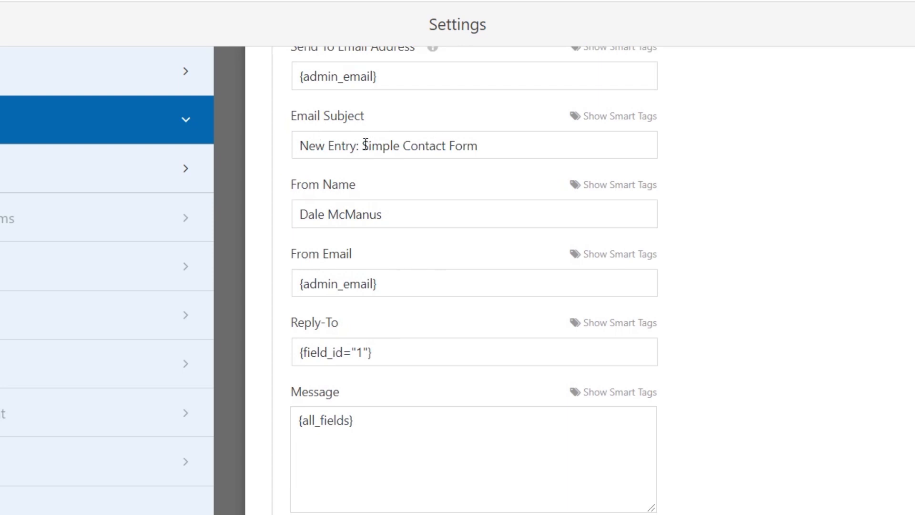
drag(363, 145, 484, 145)
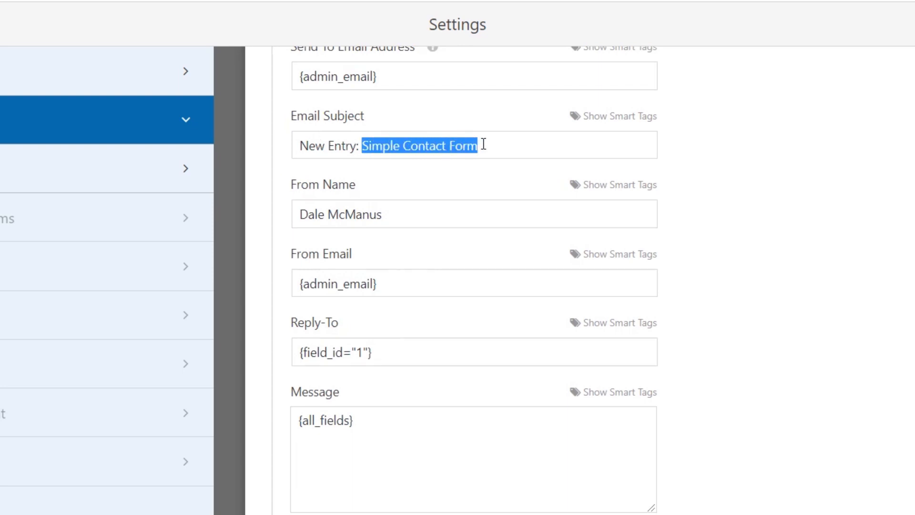
text(Inquiry )
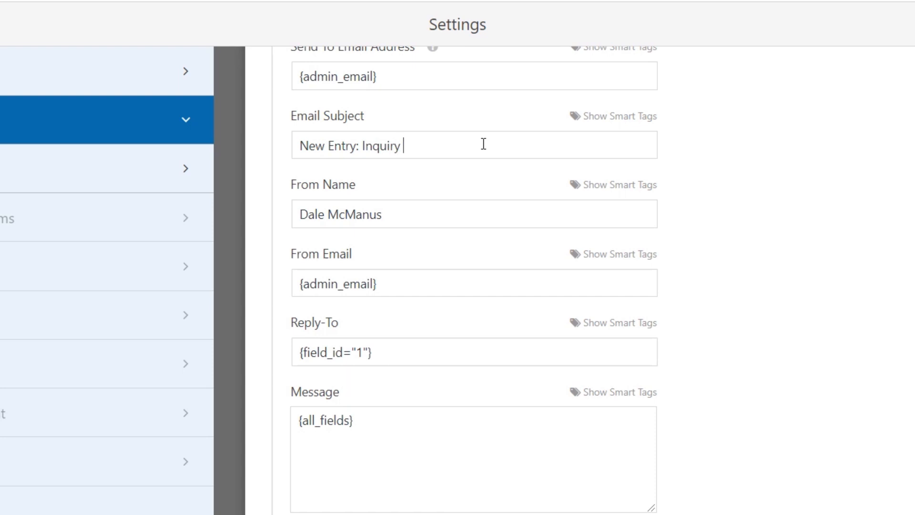
text(Form)
Step: Scroll through the default notification to check its subject and admin-email recipient
scroll(434, 342, up, 4)
scroll(409, 388, down, 4)
scroll(453, 403, up, 4)
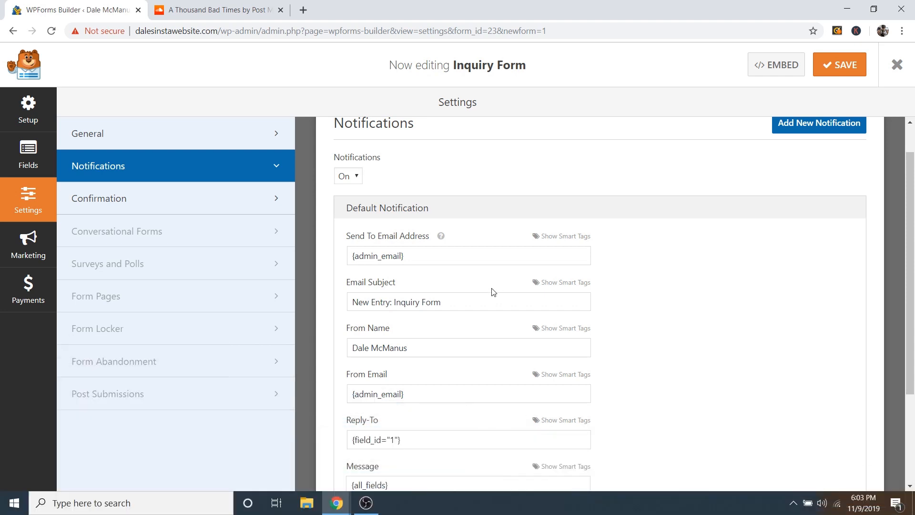
Step: Change the confirmation text to 'Thanks for contacting me! I will…', keeping type Message
click(129, 208)
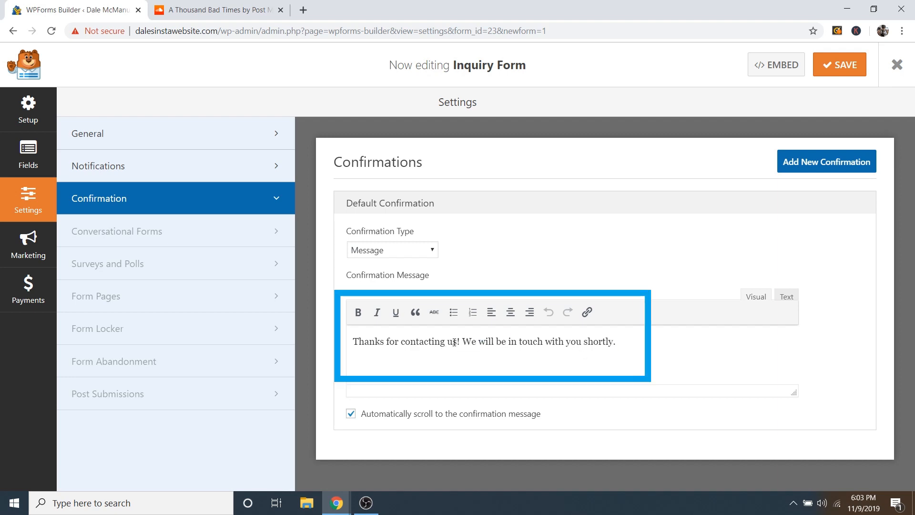
double_click(455, 342)
text(me)
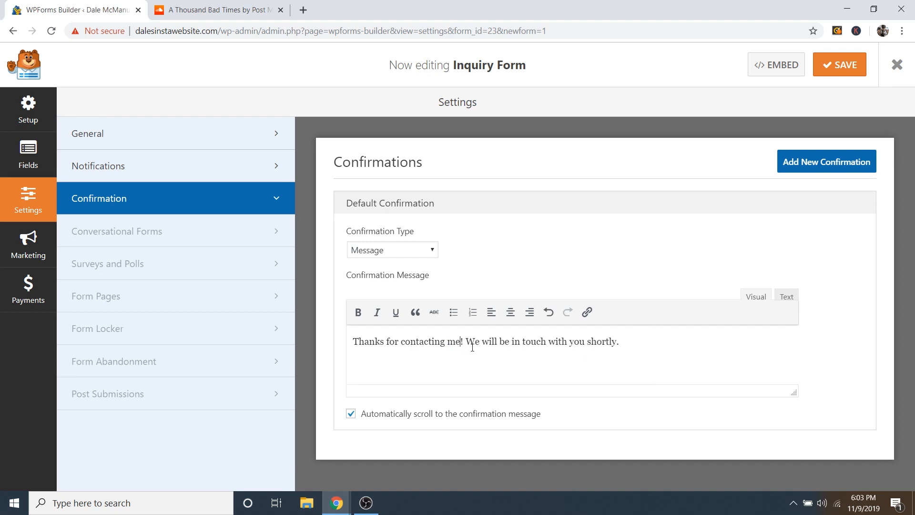
drag(470, 342, 481, 343)
text(I)
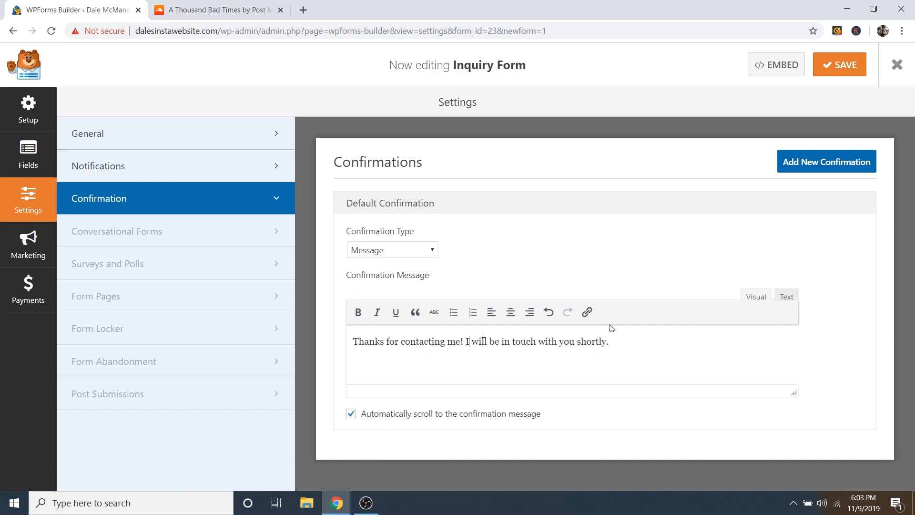
click(386, 251)
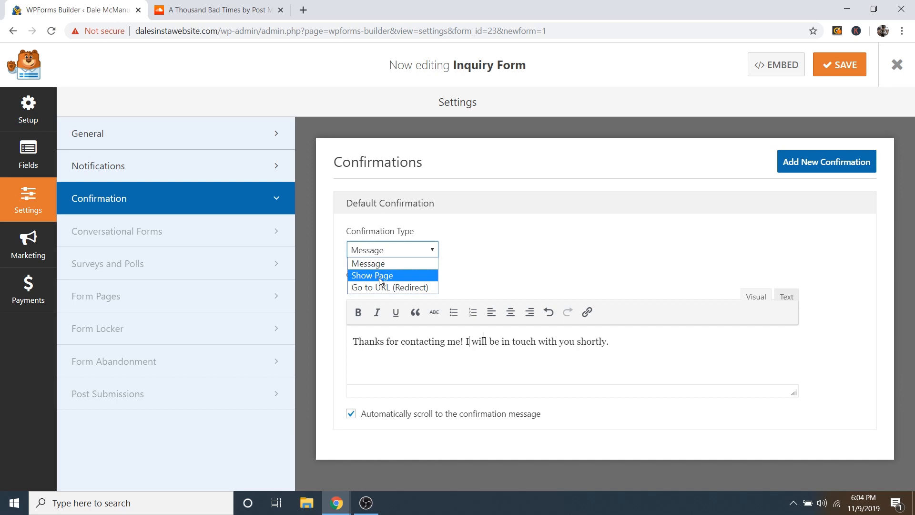
click(402, 264)
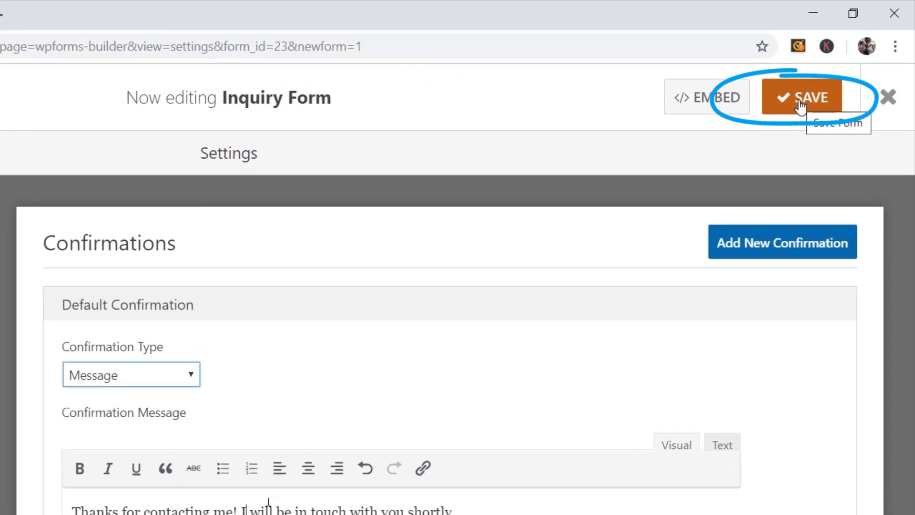
Step: Save the Inquiry Form, exit the builder, and open the homepage in Elementor
click(801, 106)
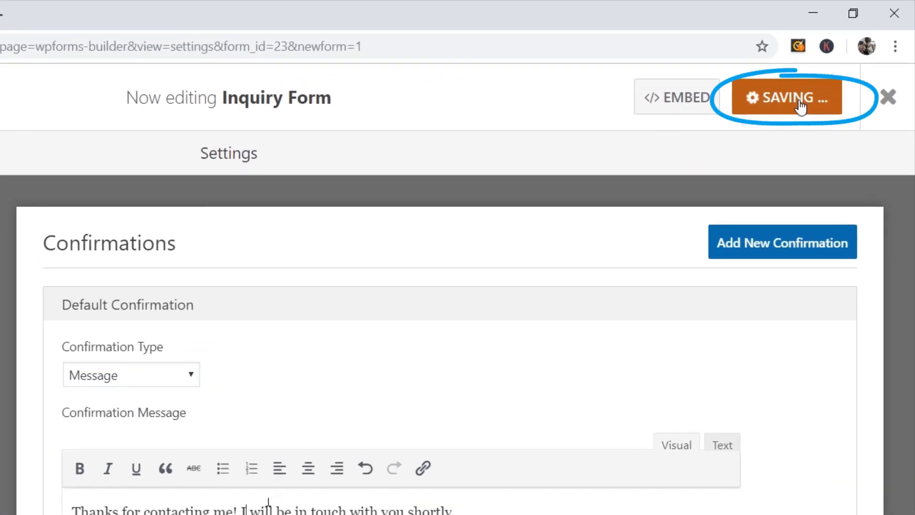
click(889, 109)
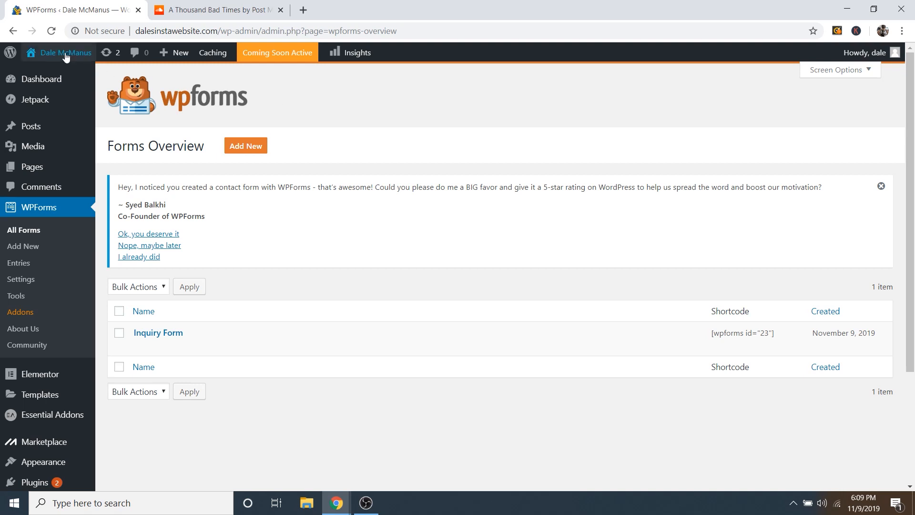
mouse_move(64, 55)
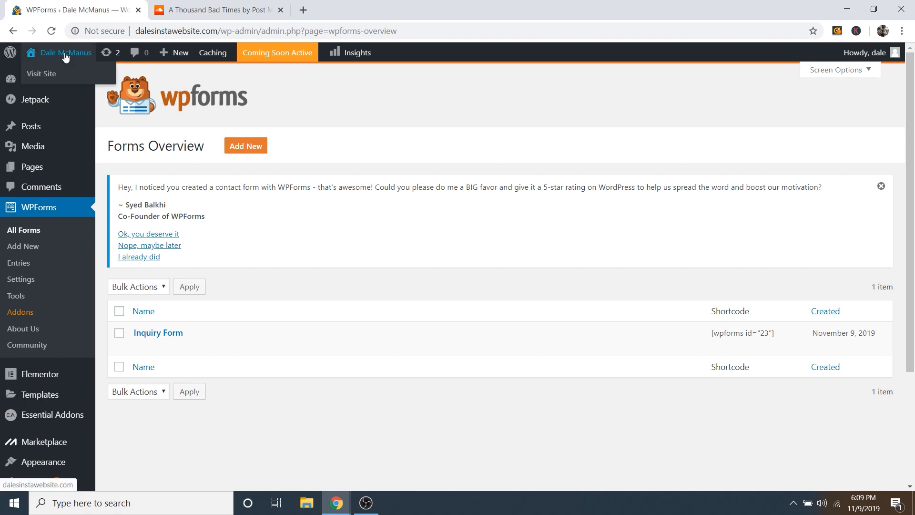
click(46, 74)
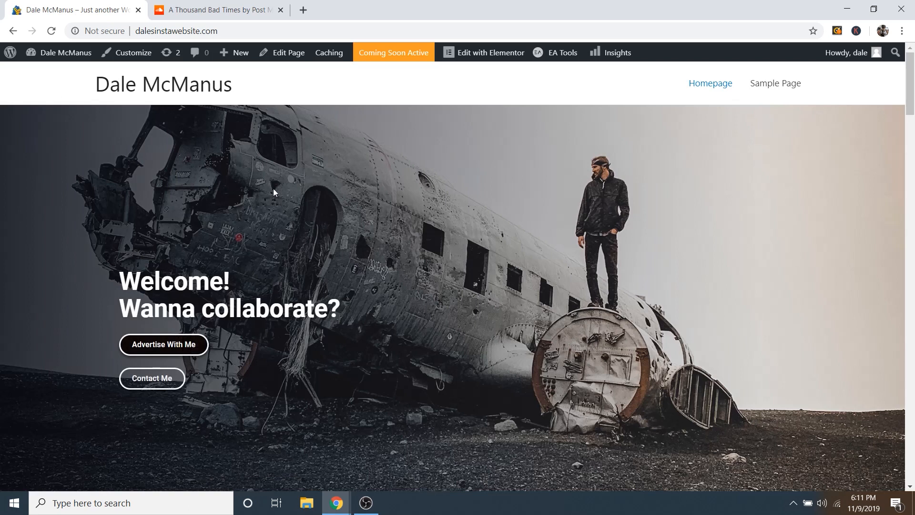
click(490, 57)
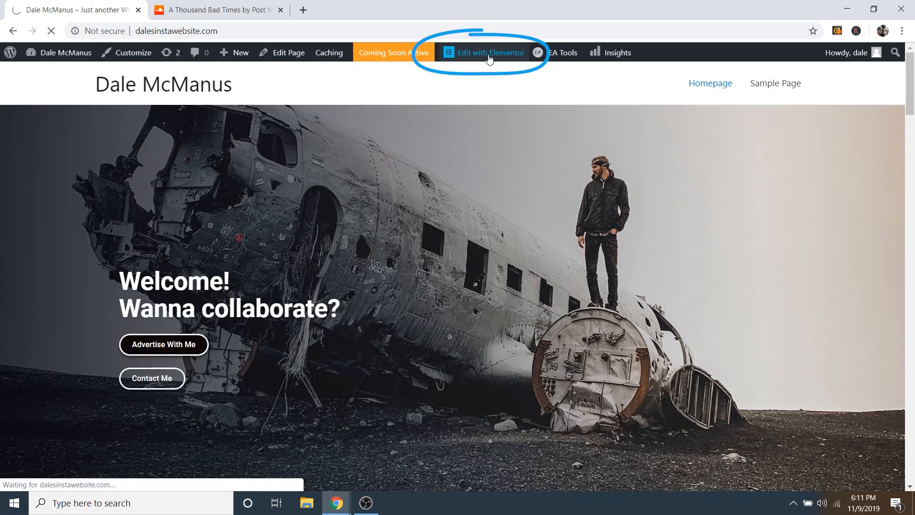
Step: Set the contact section's EA WPForms widget to embed the Inquiry Form
scroll(475, 155, down, 8)
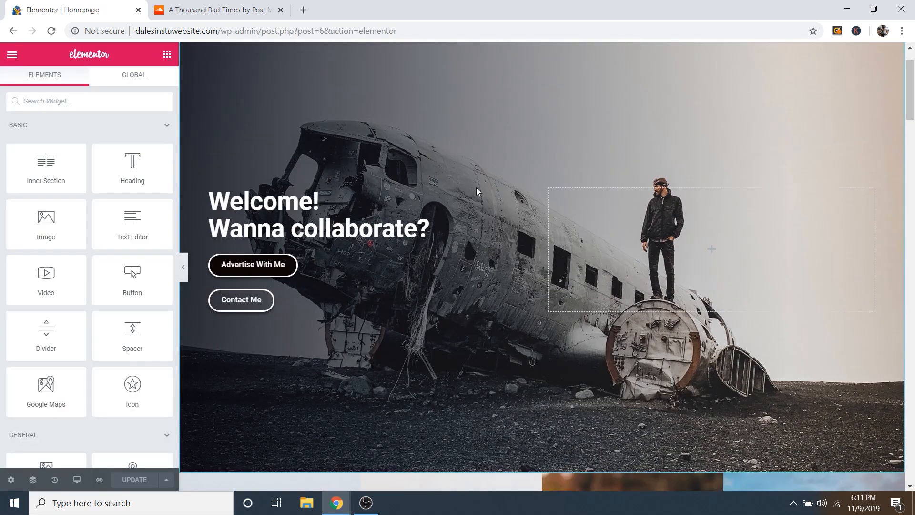
scroll(477, 205, down, 15)
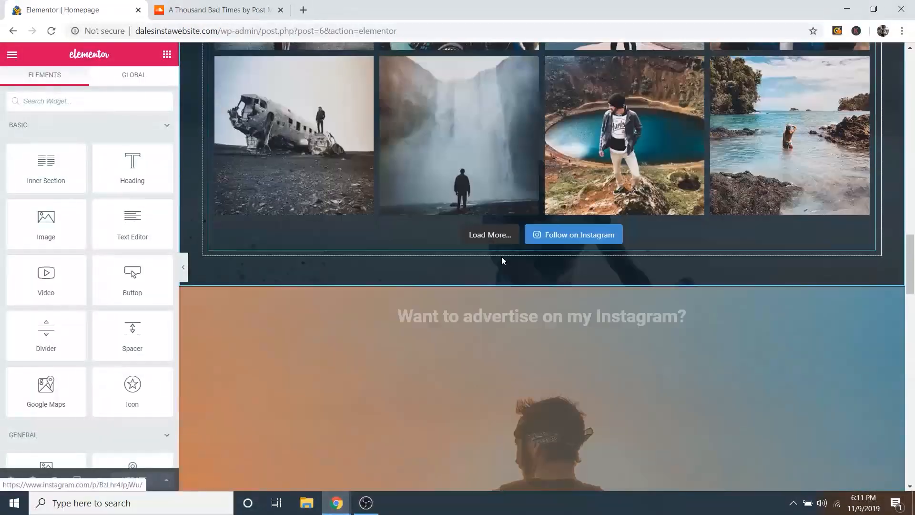
scroll(502, 258, down, 12)
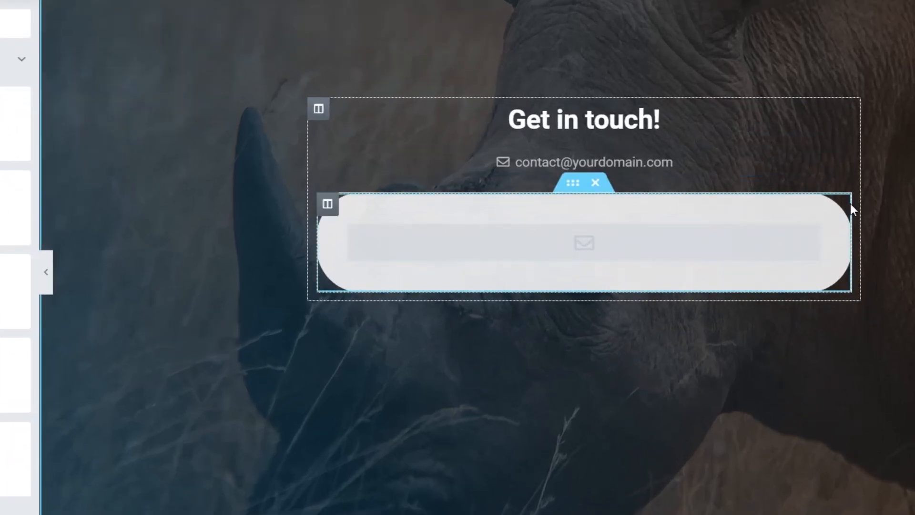
click(807, 236)
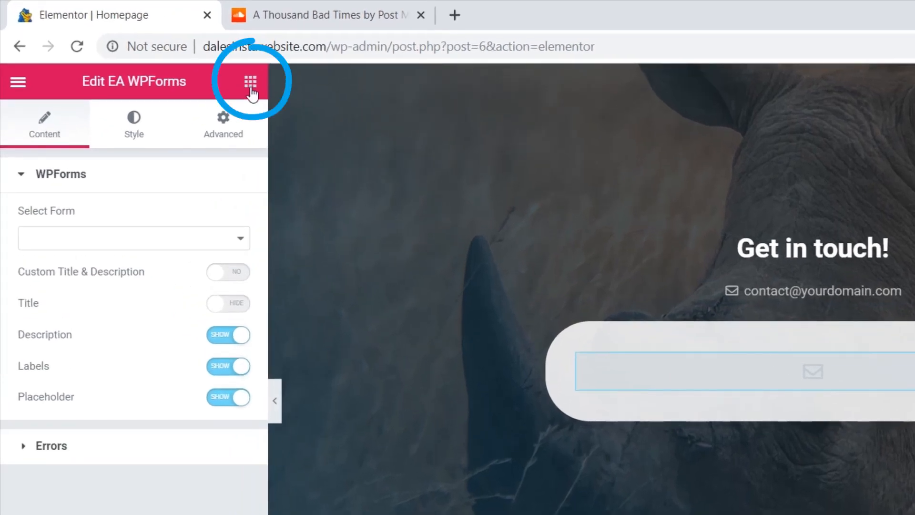
click(251, 88)
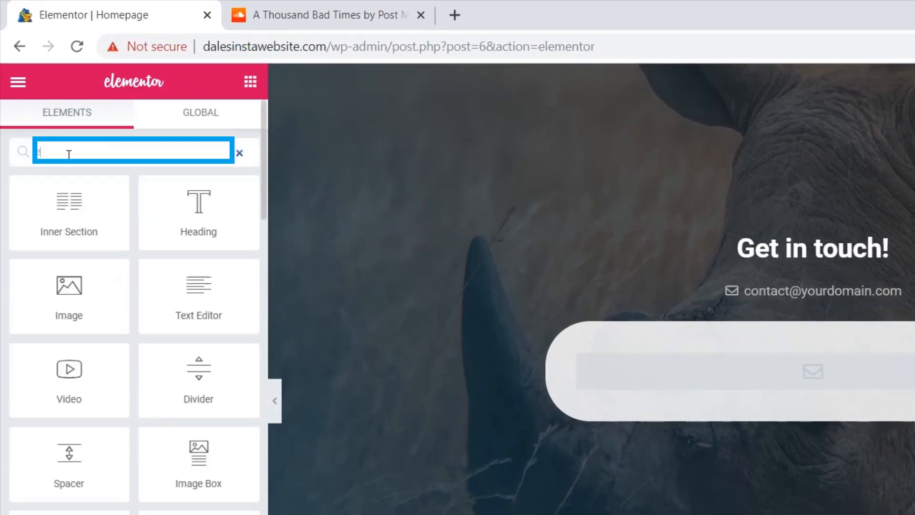
text(ea wp)
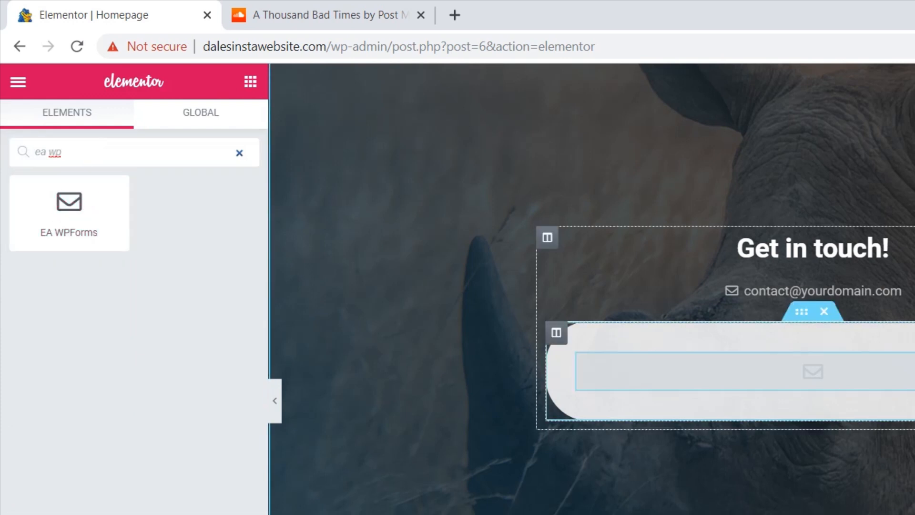
click(906, 372)
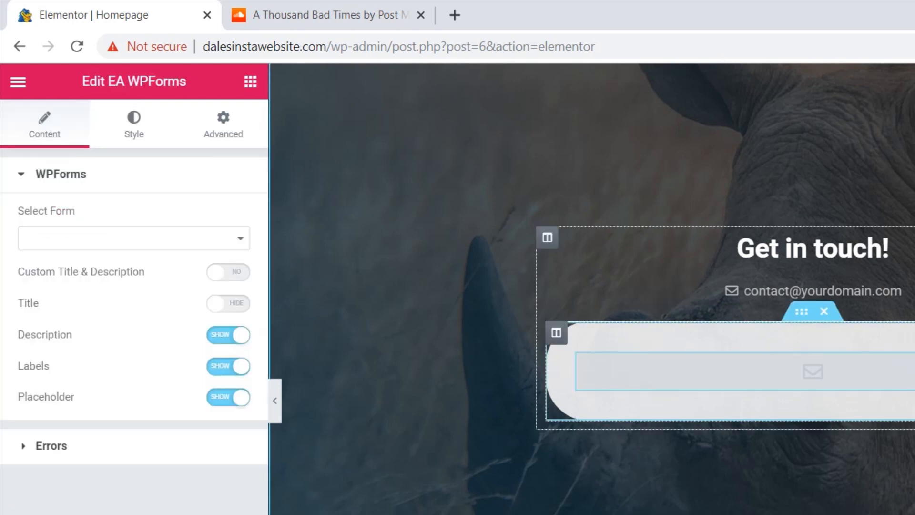
click(96, 242)
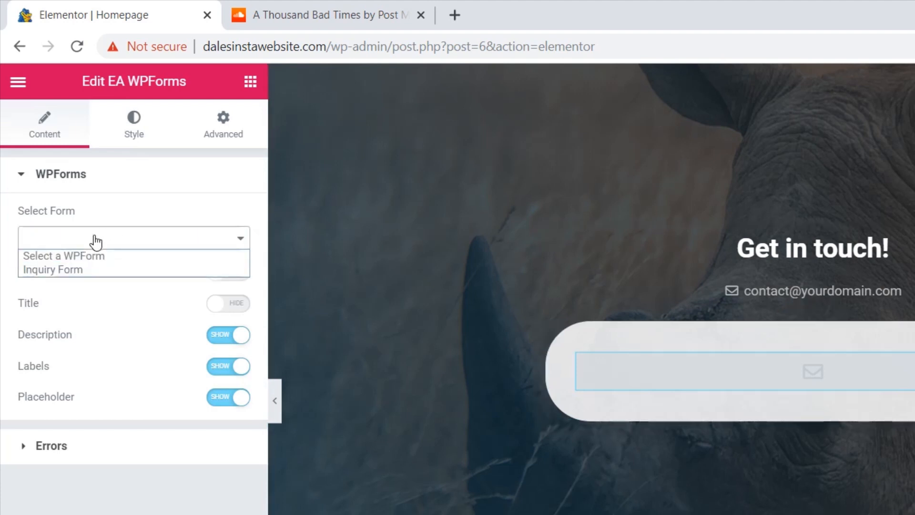
click(52, 271)
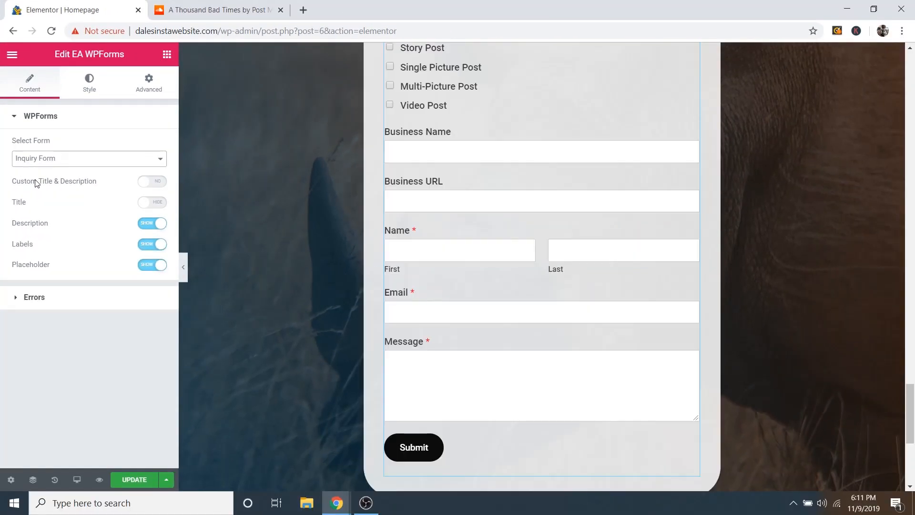
scroll(494, 341, up, 5)
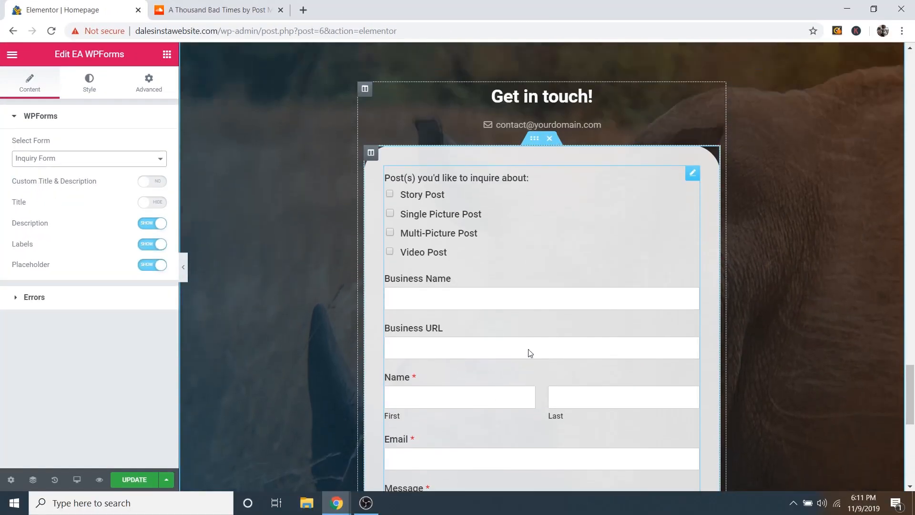
scroll(513, 374, down, 9)
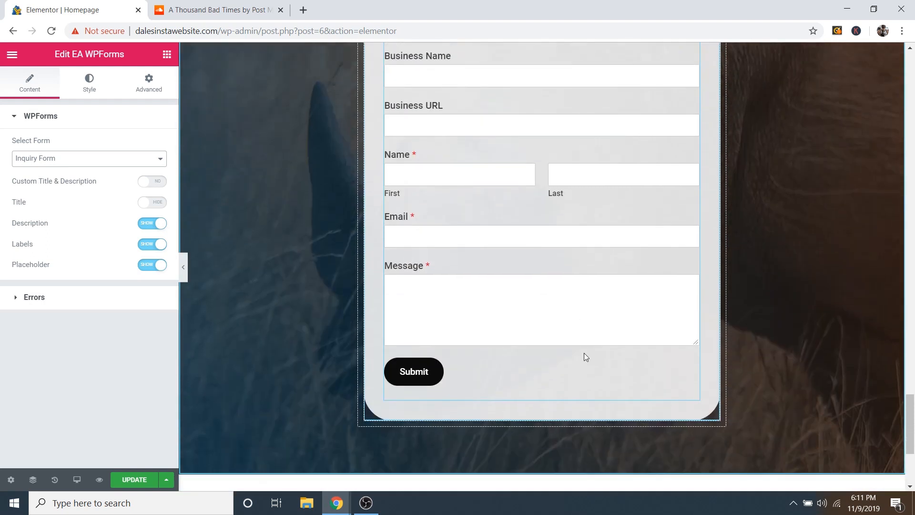
scroll(539, 329, up, 8)
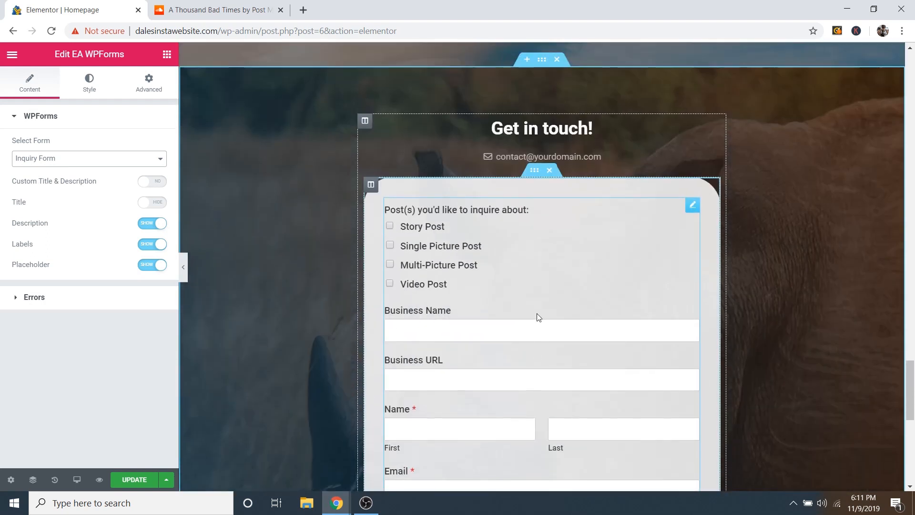
Step: Give the form column's border a corner radius of 50
click(372, 187)
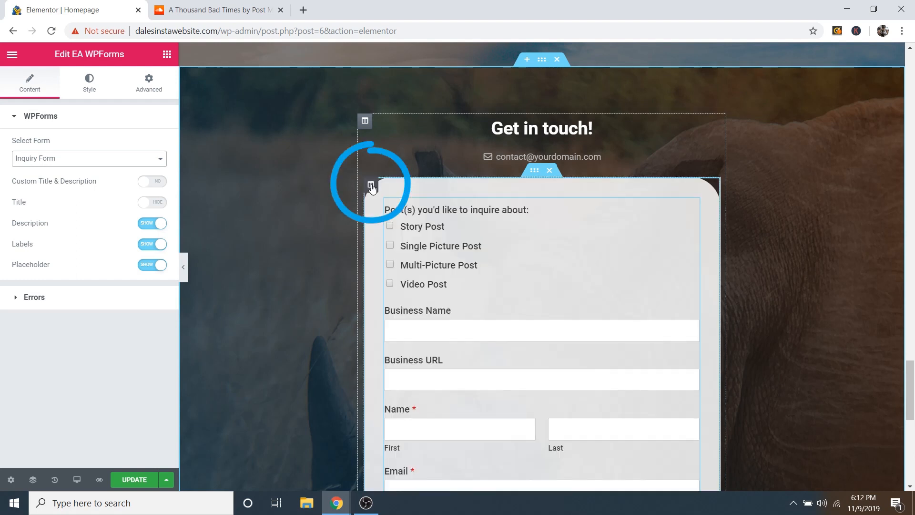
click(86, 88)
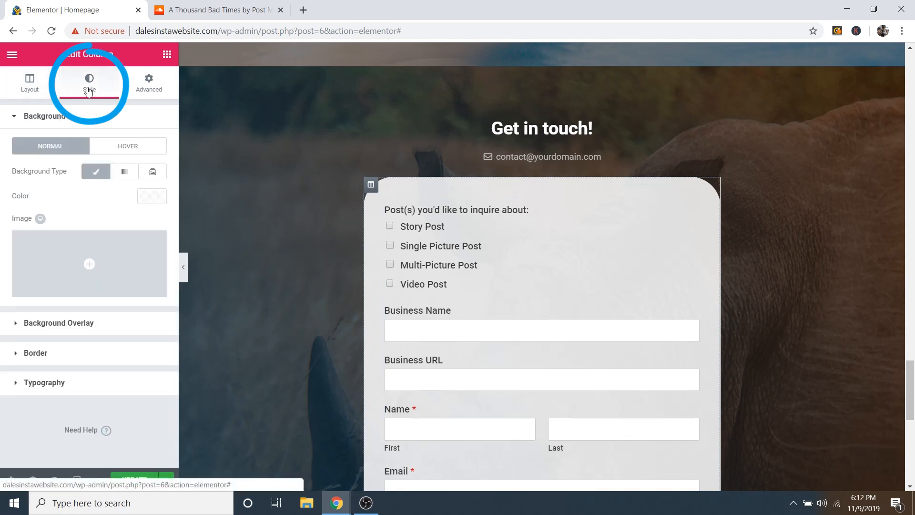
click(50, 355)
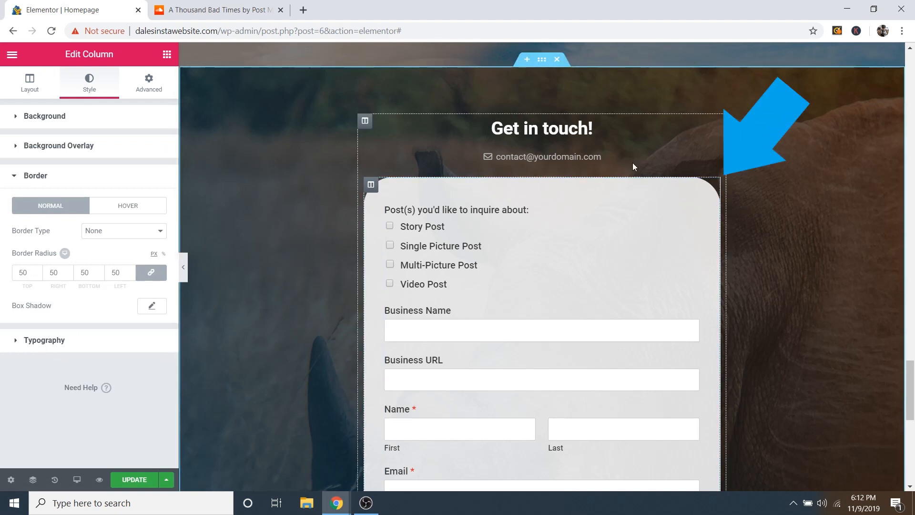
drag(33, 274, 3, 277)
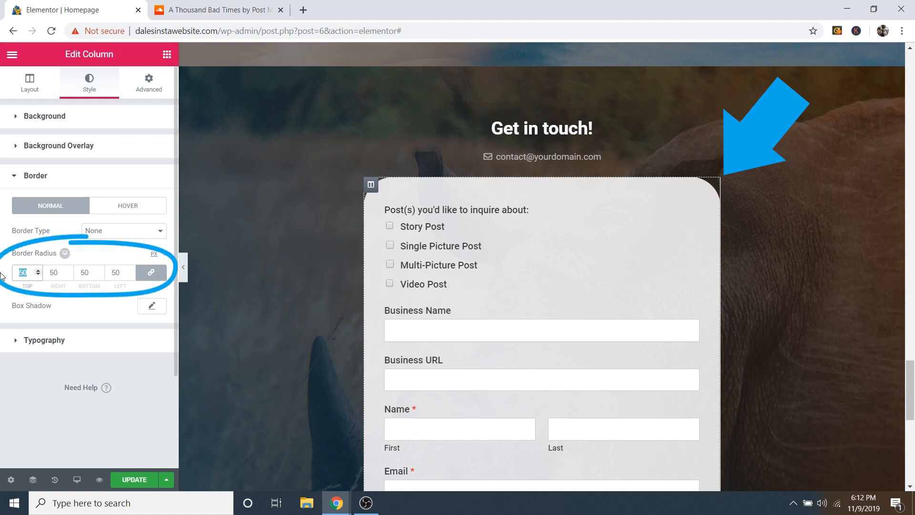
key(BackSpace)
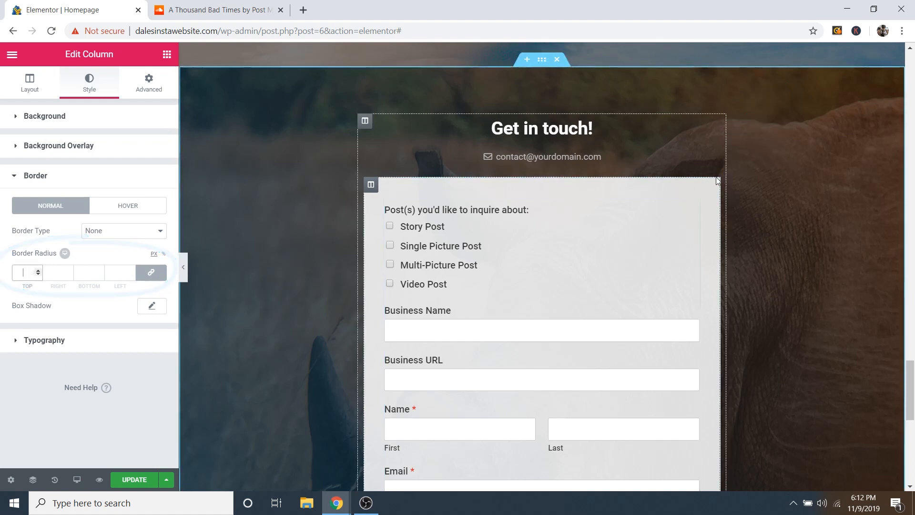
scroll(754, 244, down, 5)
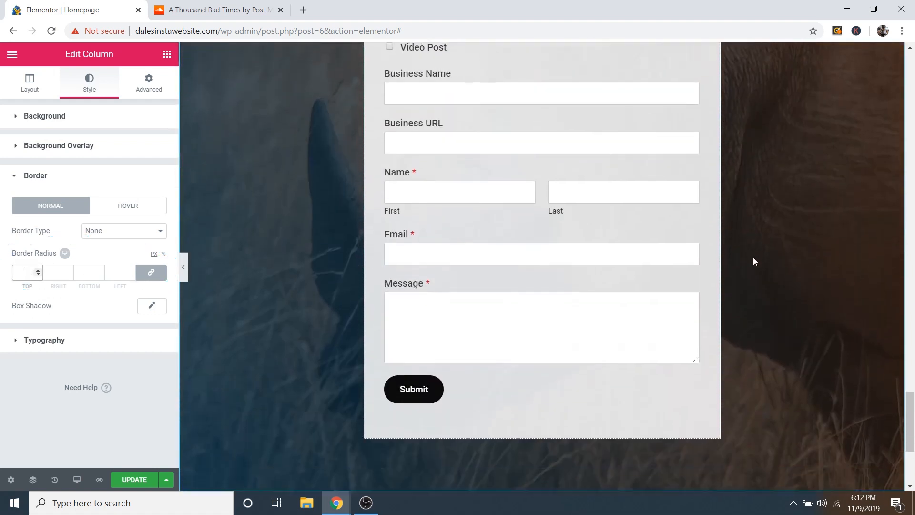
scroll(754, 256, up, 5)
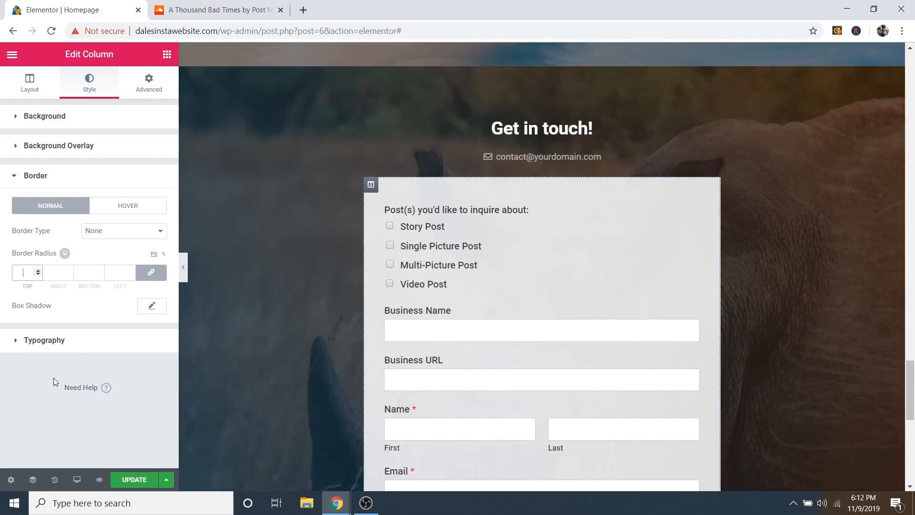
text(50)
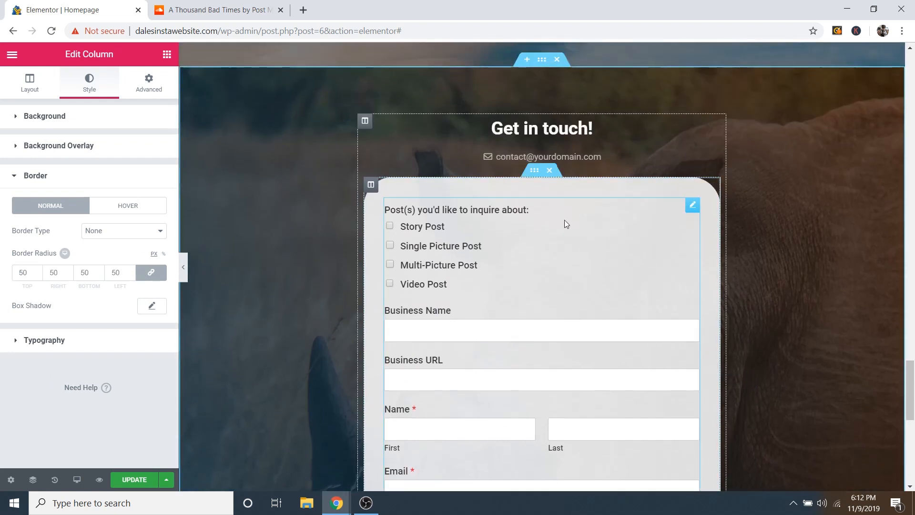
Step: Lower the column background colour's alpha so the white becomes semi-transparent
click(34, 119)
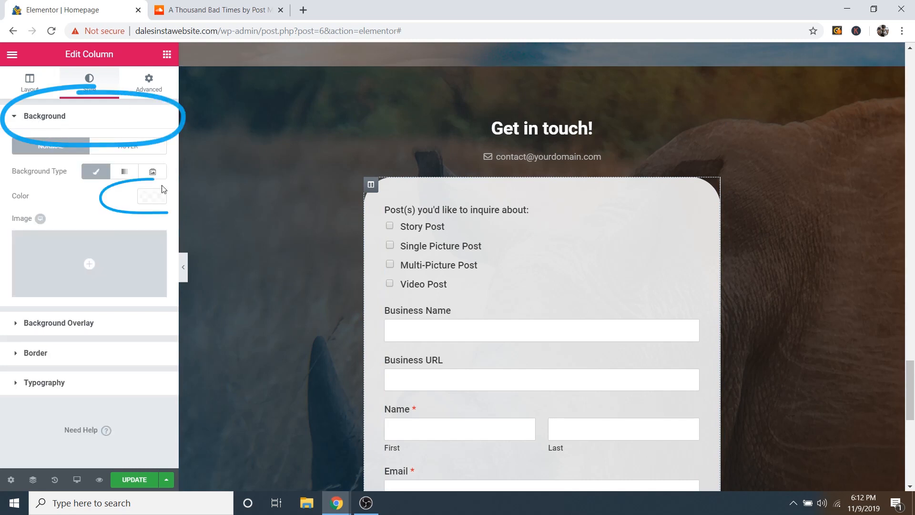
click(152, 197)
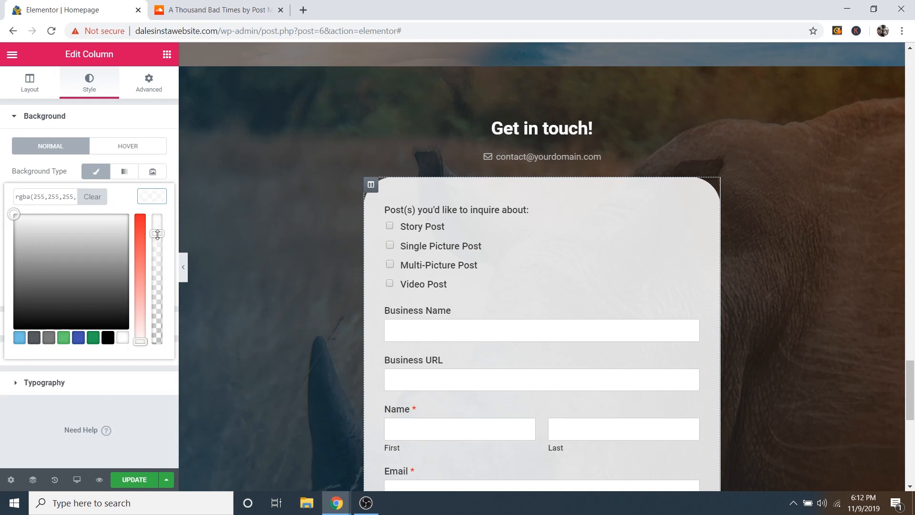
mouse_move(158, 233)
mouse_down()
mouse_move(155, 312)
mouse_move(158, 215)
mouse_move(161, 243)
mouse_up()
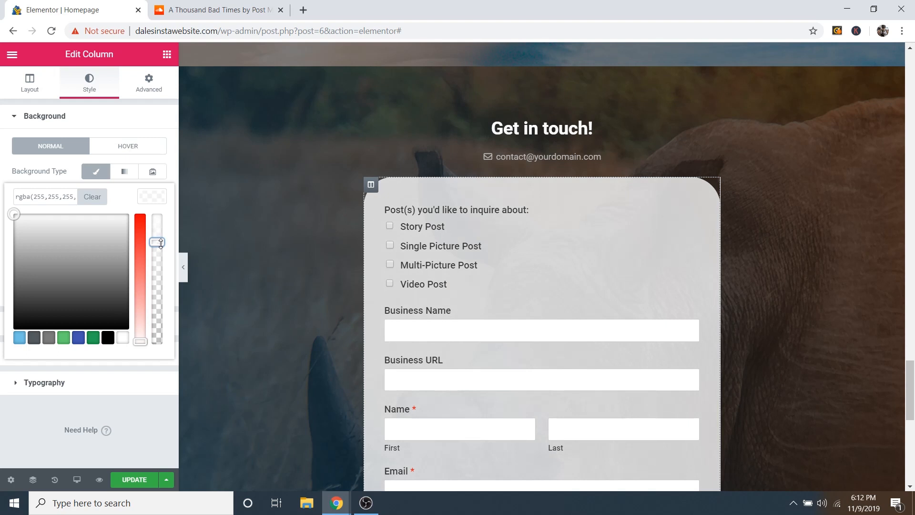
scroll(571, 305, down, 4)
scroll(599, 316, up, 2)
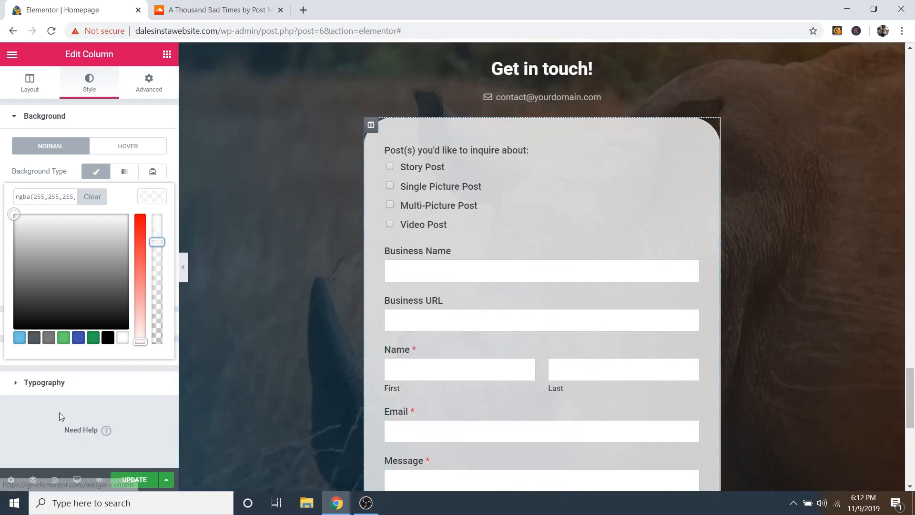
click(50, 414)
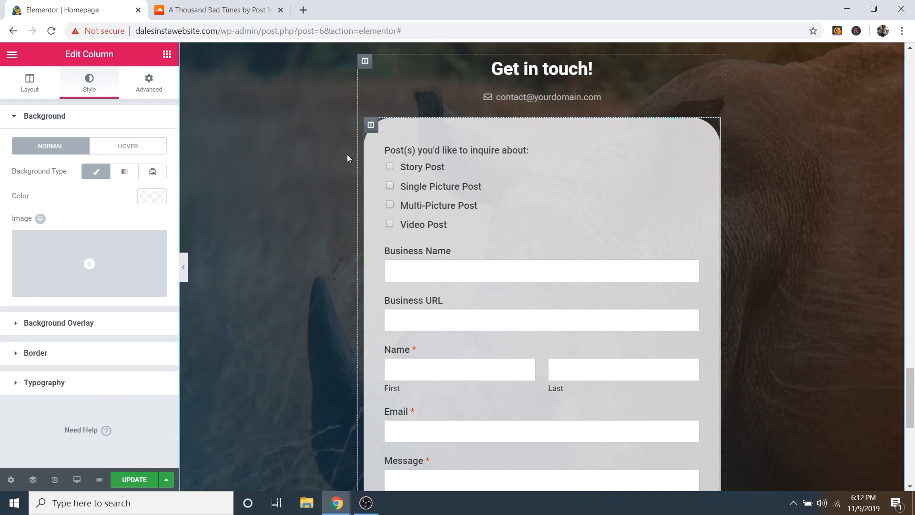
scroll(378, 229, up, 1)
scroll(378, 229, up, 1)
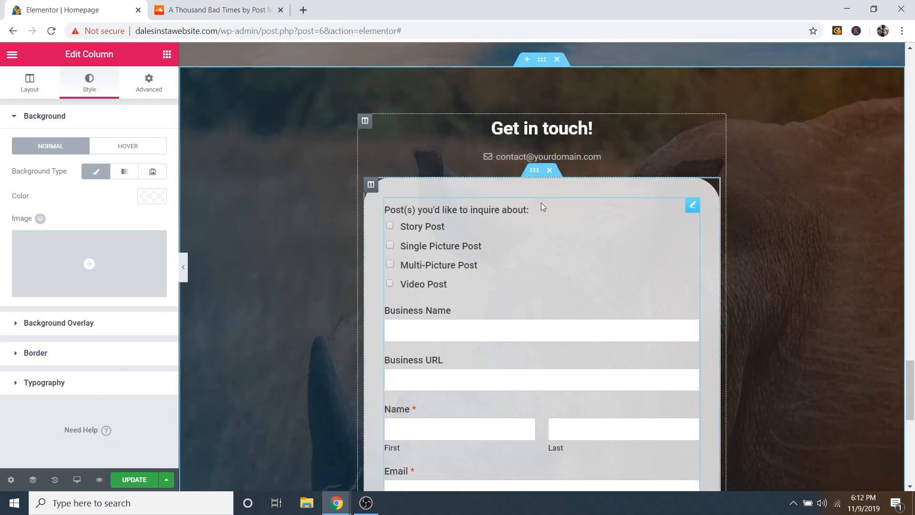
scroll(365, 251, down, 4)
scroll(450, 192, up, 4)
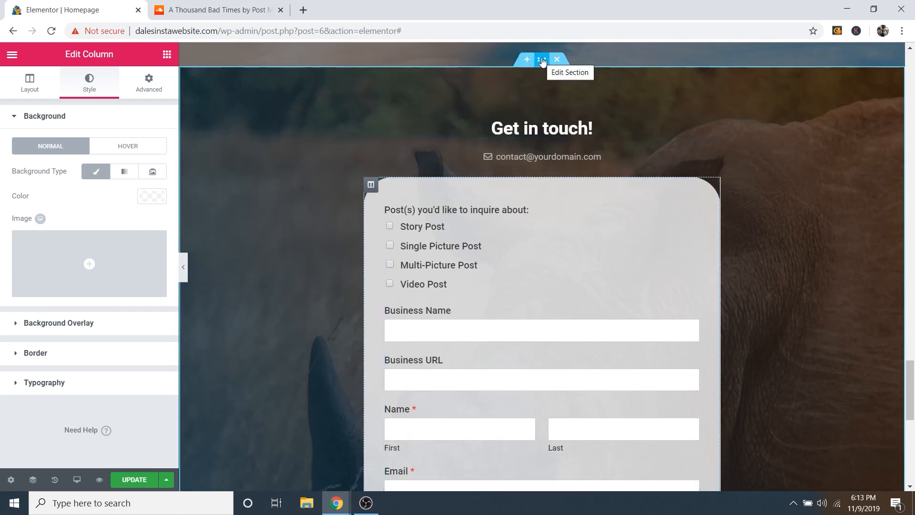
Step: Try 100 for the contact section's left and right padding
click(542, 60)
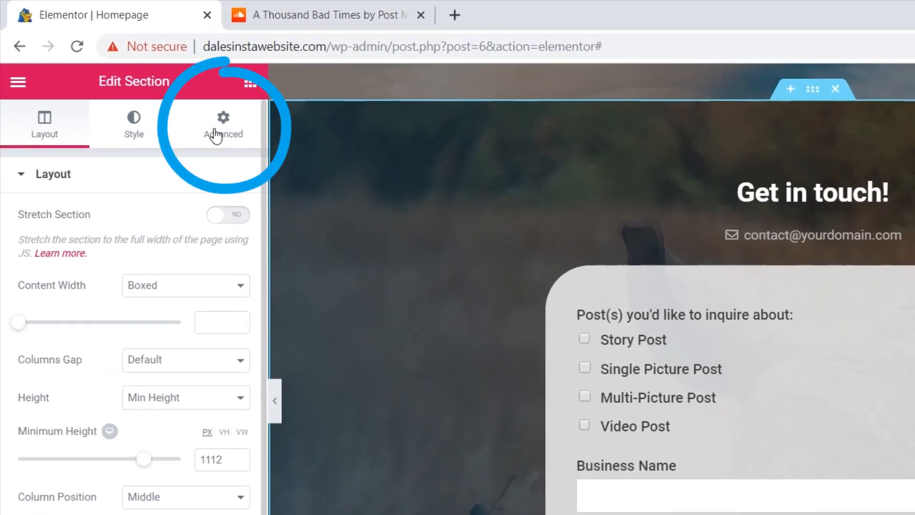
click(144, 87)
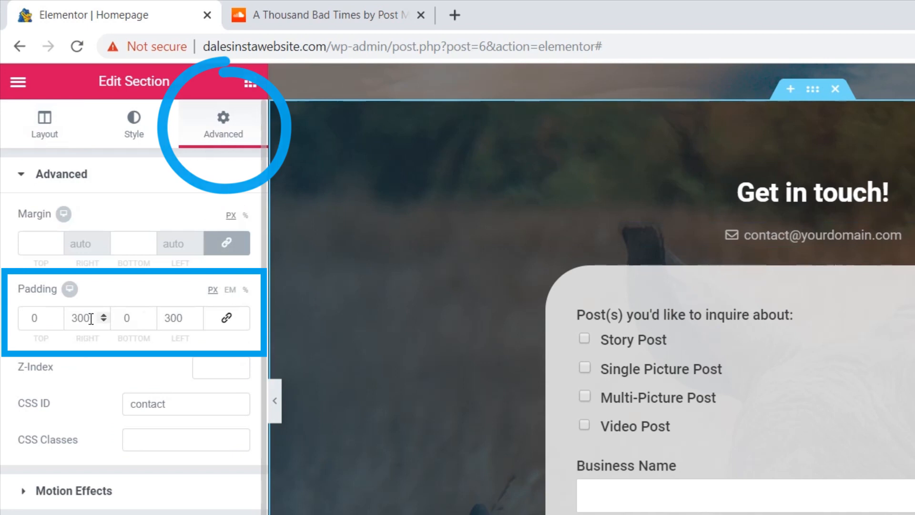
drag(90, 318, 70, 320)
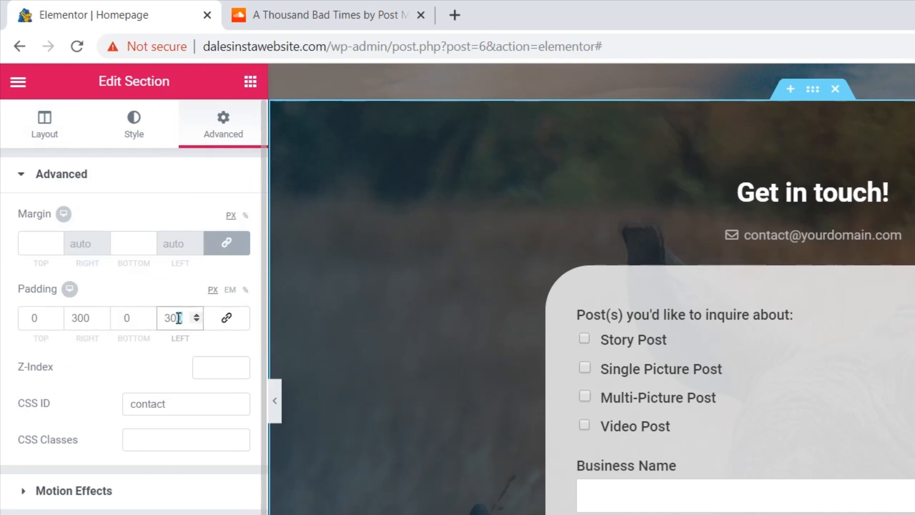
drag(178, 317, 163, 318)
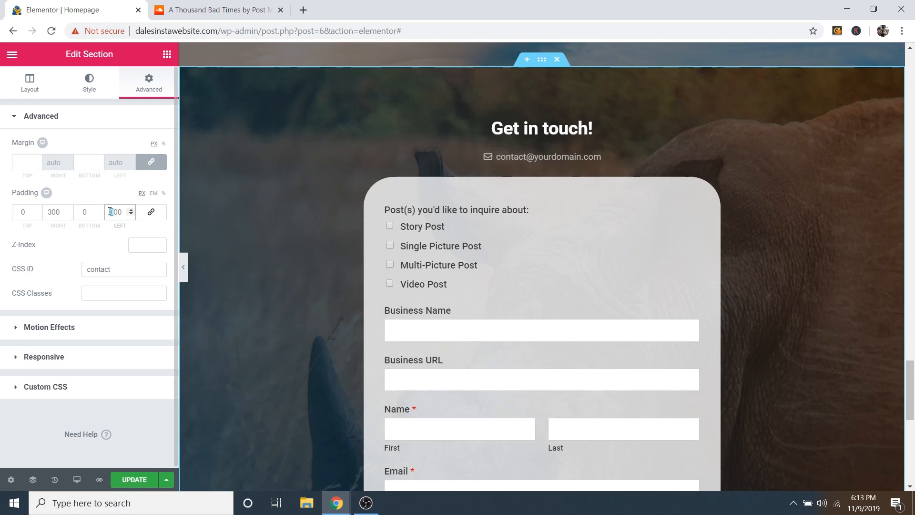
text(100)
double_click(54, 212)
text(100)
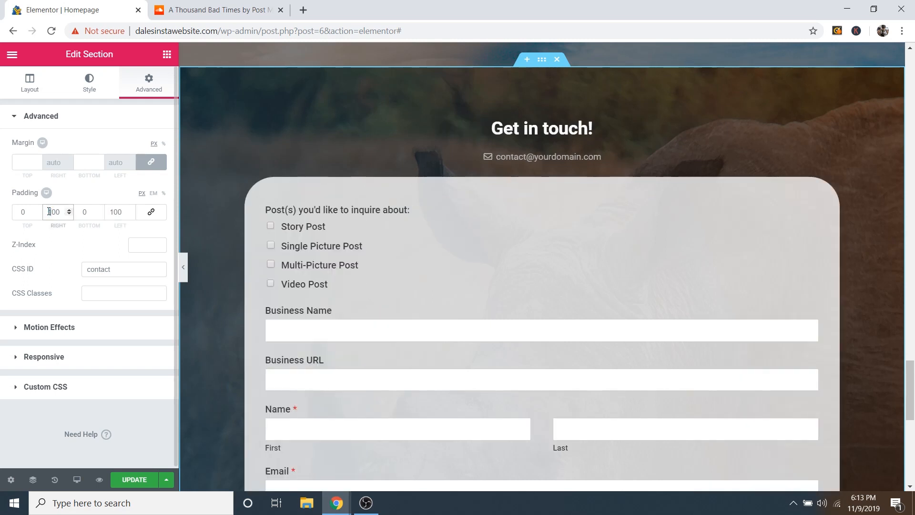
Step: Restore the section's left and right padding to 300 px
scroll(633, 231, down, 7)
scroll(633, 231, up, 6)
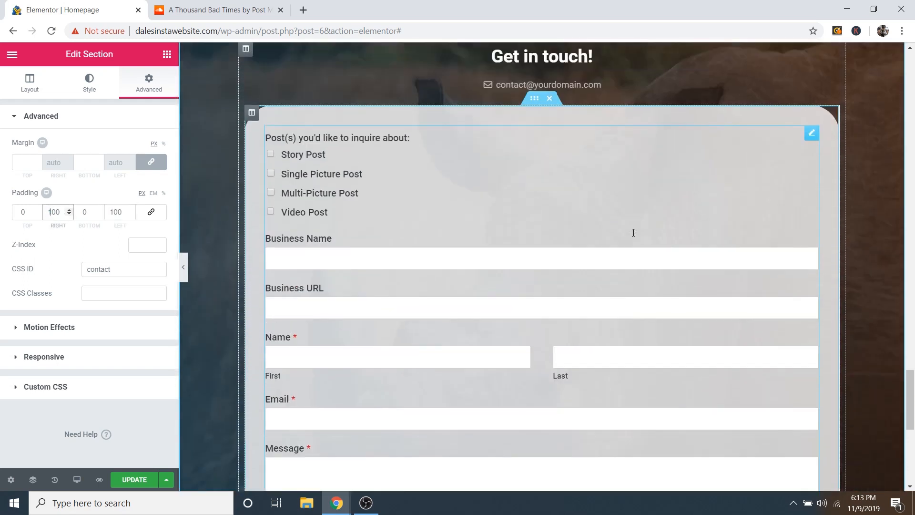
double_click(49, 211)
text(300)
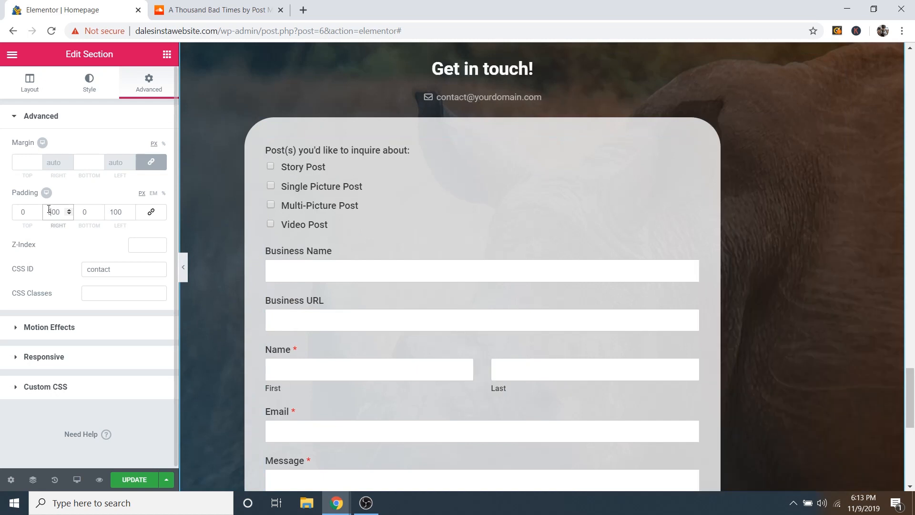
double_click(112, 212)
text(300)
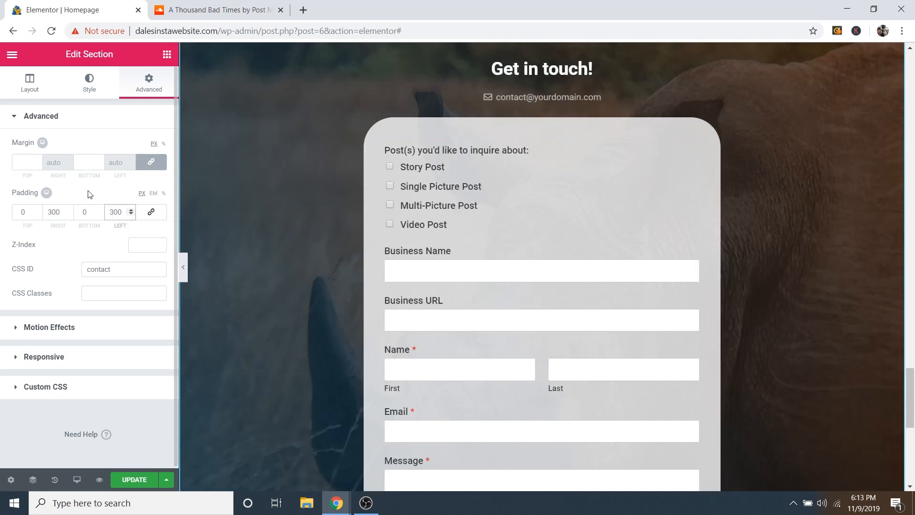
scroll(602, 215, down, 5)
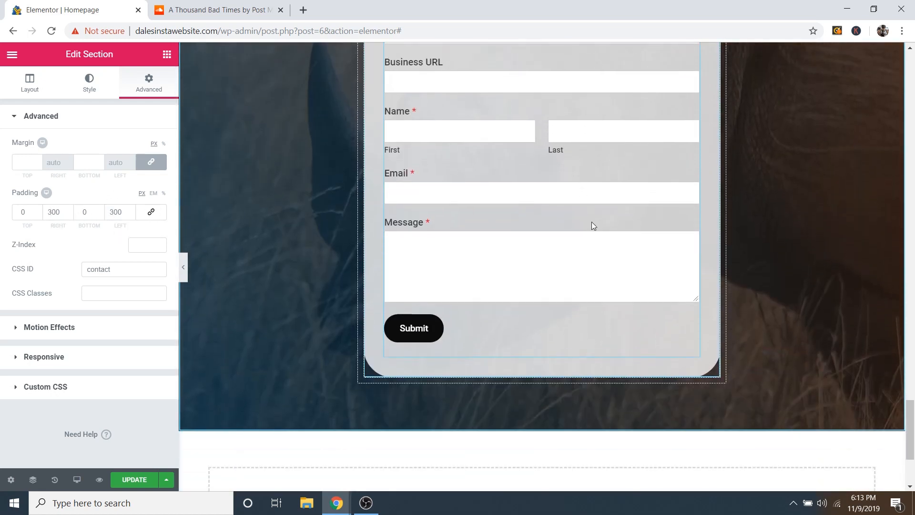
scroll(592, 223, up, 6)
scroll(593, 221, up, 1)
scroll(597, 223, down, 4)
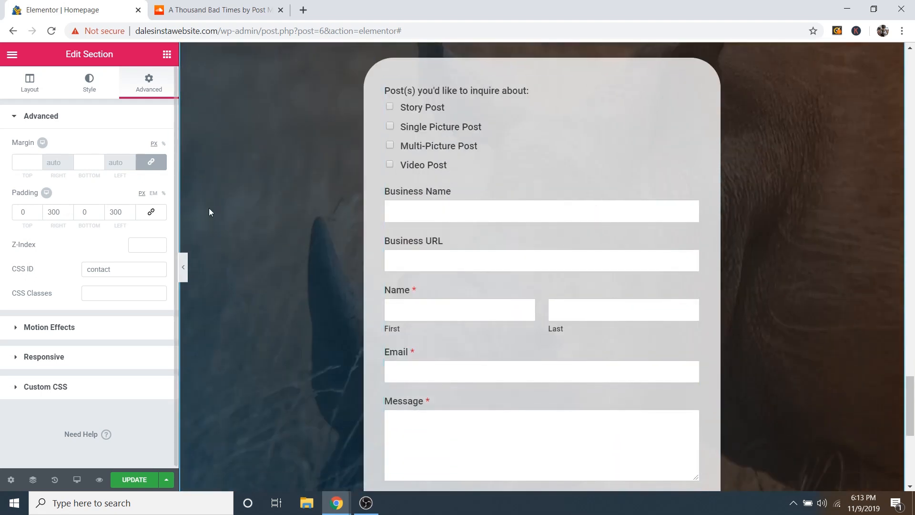
scroll(487, 286, down, 4)
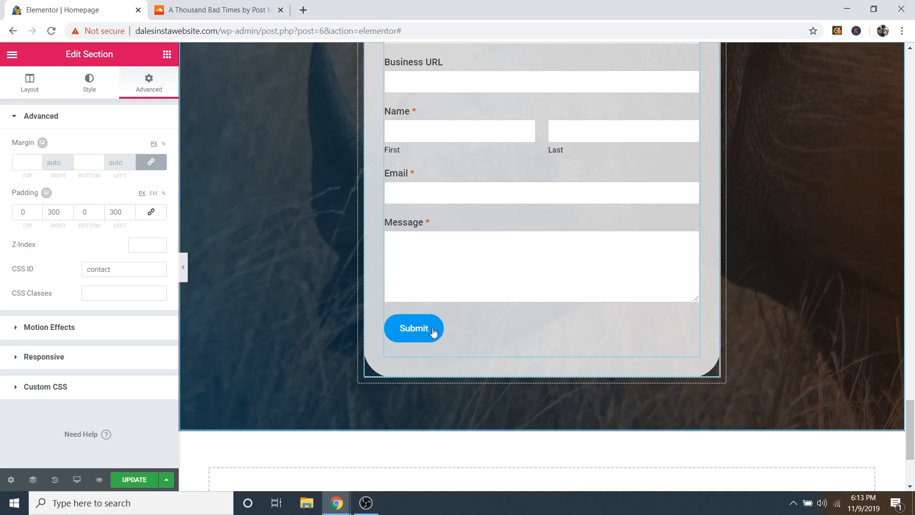
scroll(511, 339, up, 5)
Step: Toggle the Inquiry Form widget's Title to Show, then back to Hide
click(692, 148)
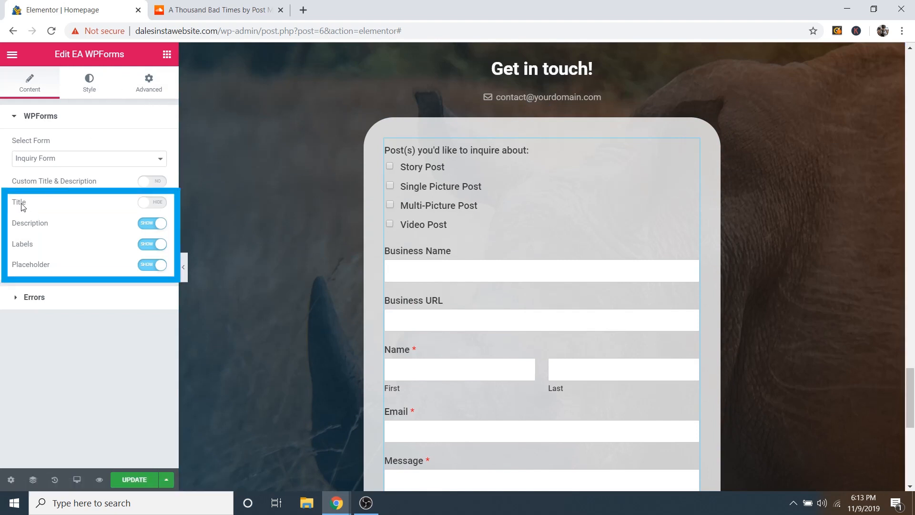
click(152, 202)
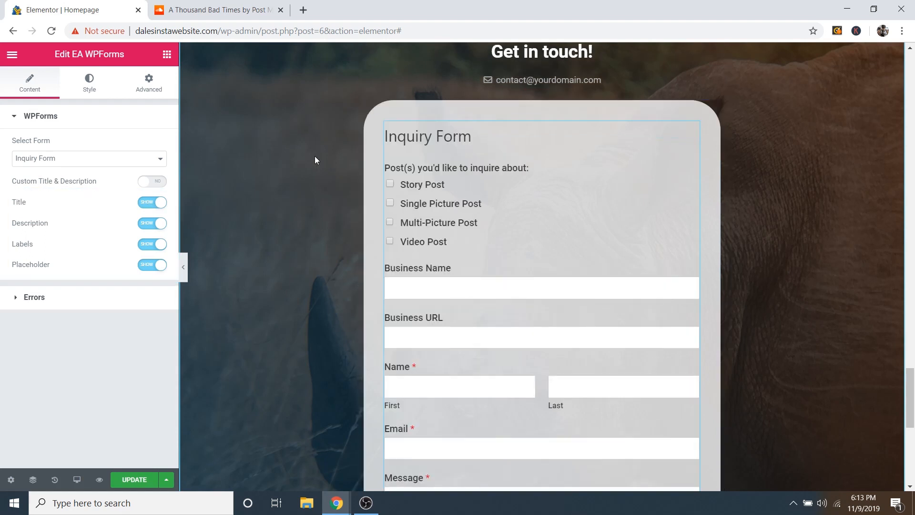
click(143, 203)
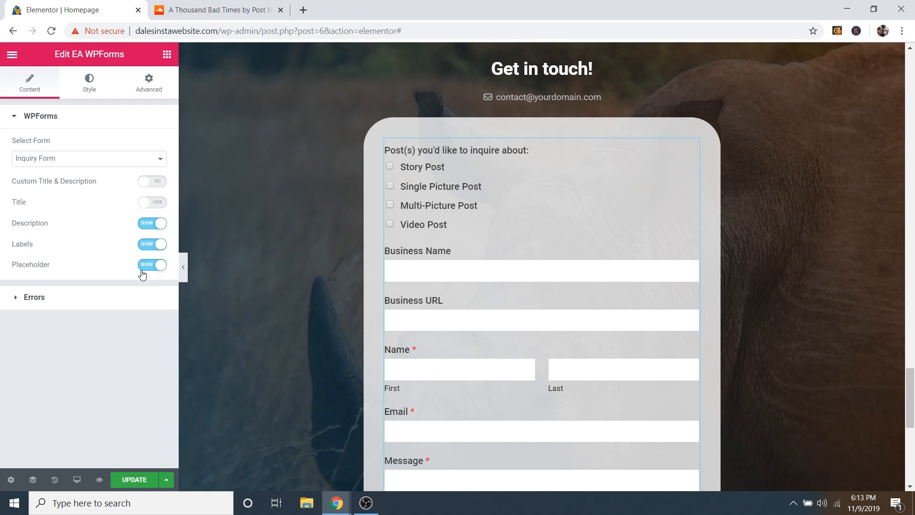
Step: Expand the form's Submit Button styling and try a background colour, leaving it black
click(90, 85)
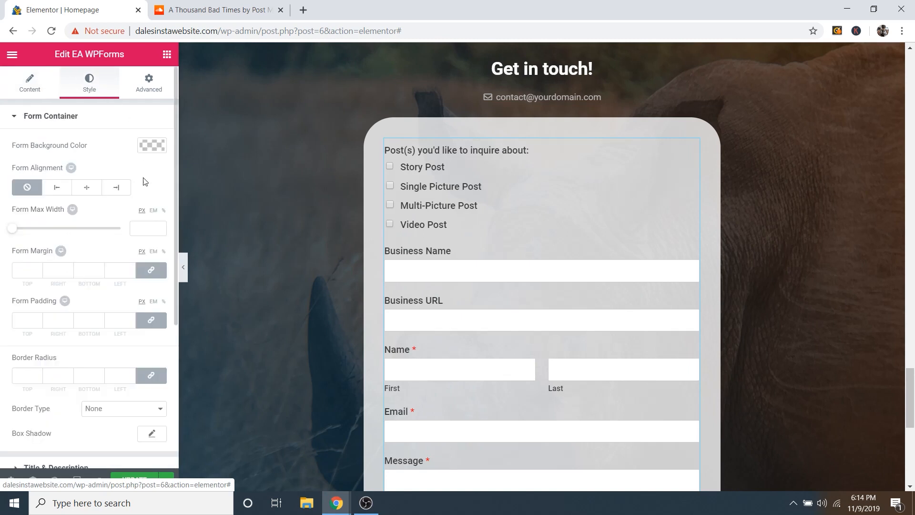
scroll(120, 210, down, 3)
scroll(76, 294, down, 2)
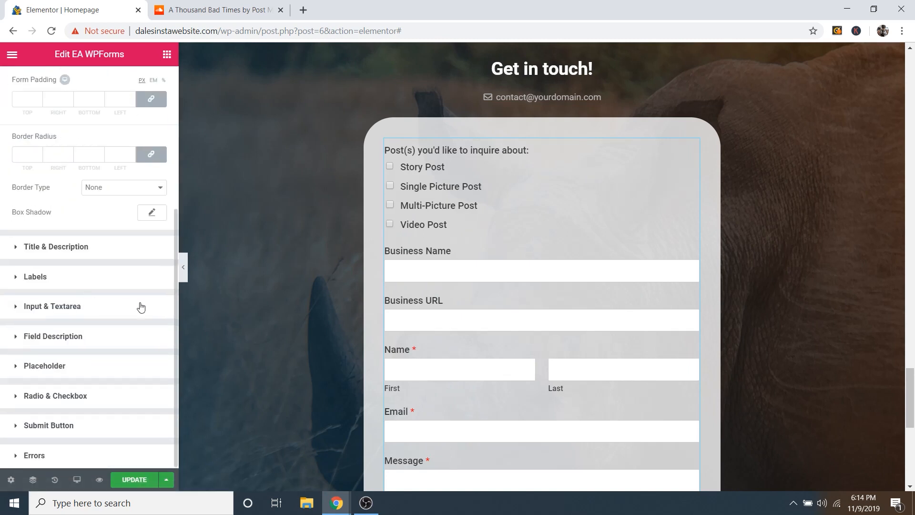
click(43, 426)
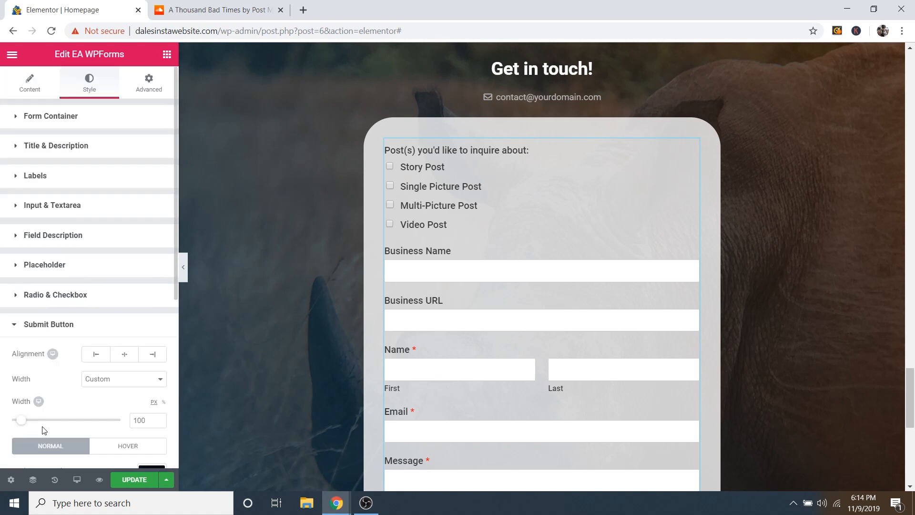
scroll(96, 274, down, 5)
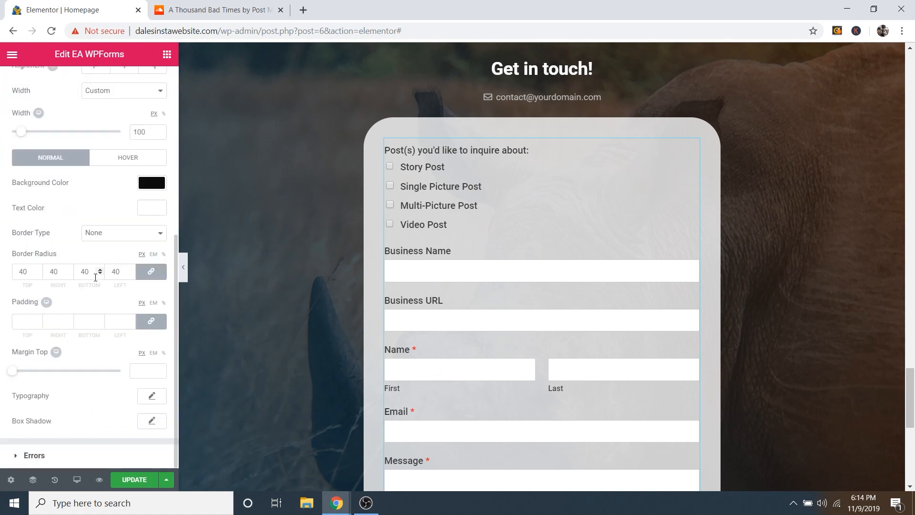
scroll(265, 232, down, 6)
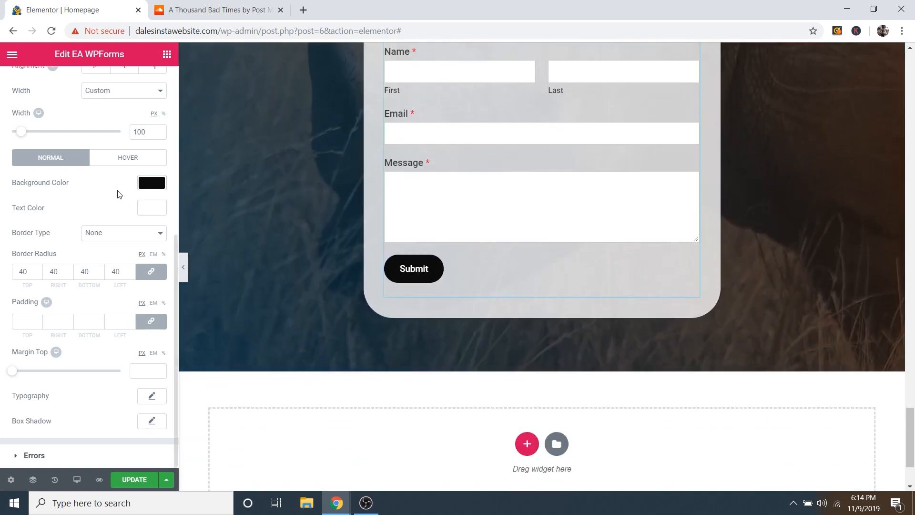
click(151, 183)
mouse_move(95, 238)
mouse_down()
mouse_move(69, 279)
mouse_move(61, 260)
mouse_up()
click(105, 187)
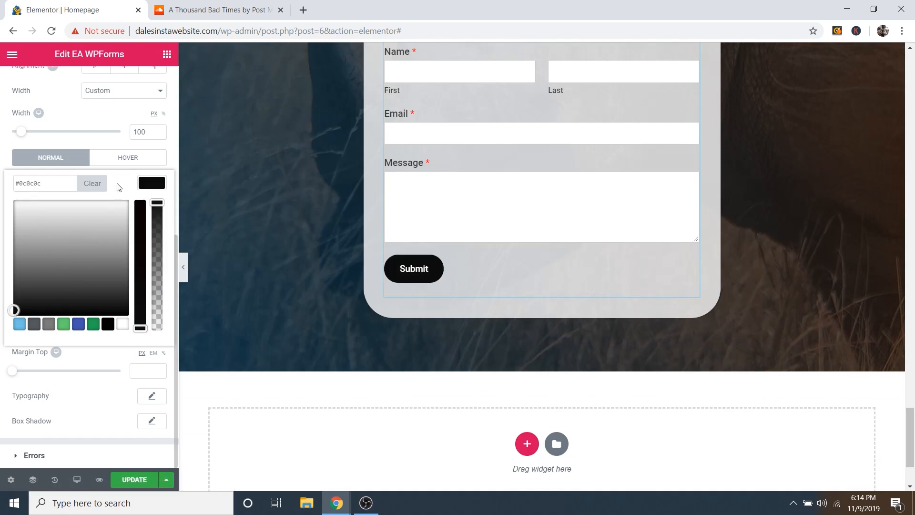
click(96, 141)
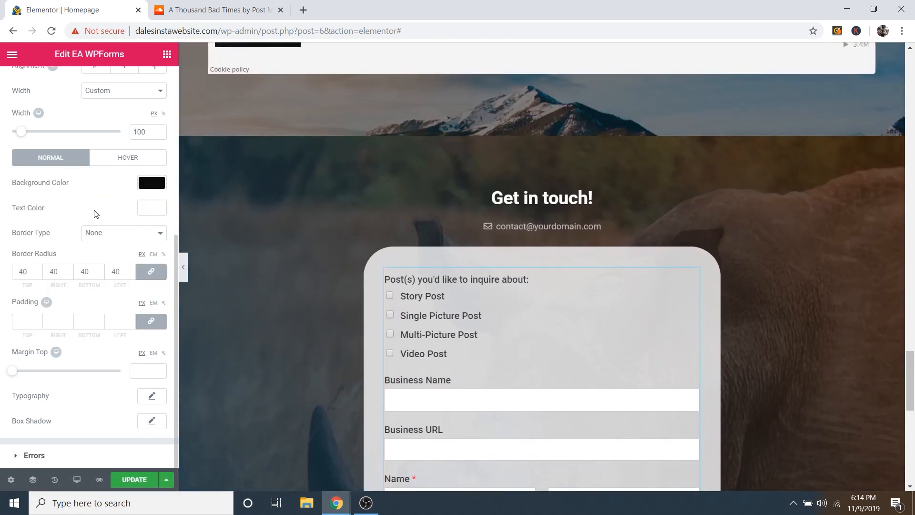
Step: Set the Submit button's border radius to 40 and show its Hover styling
scroll(379, 302, down, 9)
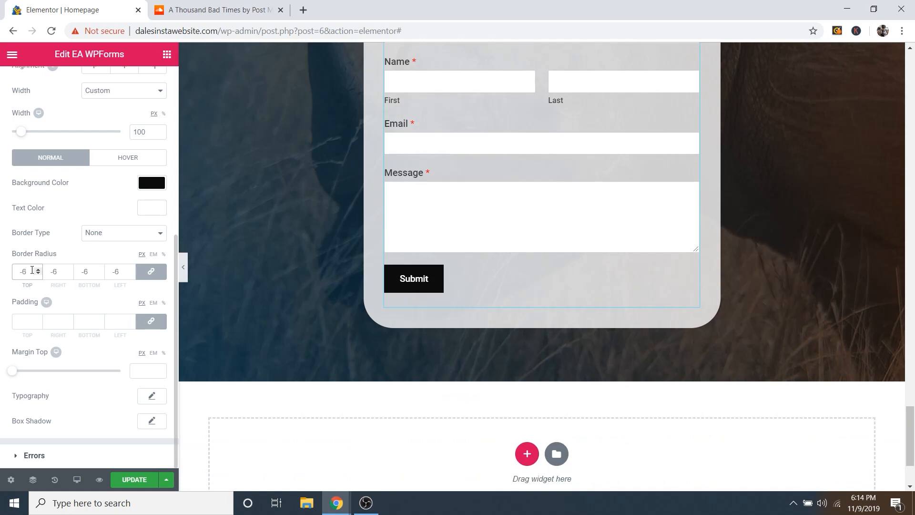
key(BackSpace)
key(BackSpace)
text(40)
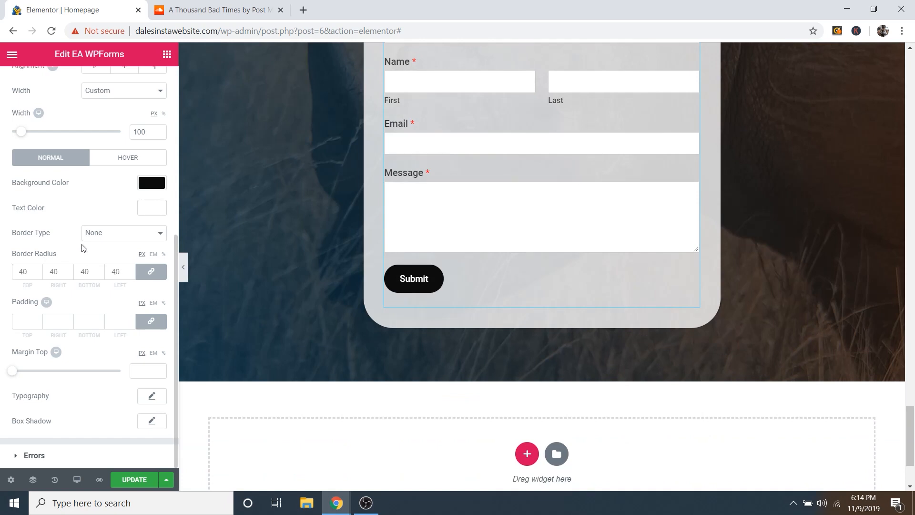
scroll(450, 254, up, 8)
scroll(382, 379, down, 2)
scroll(370, 378, down, 6)
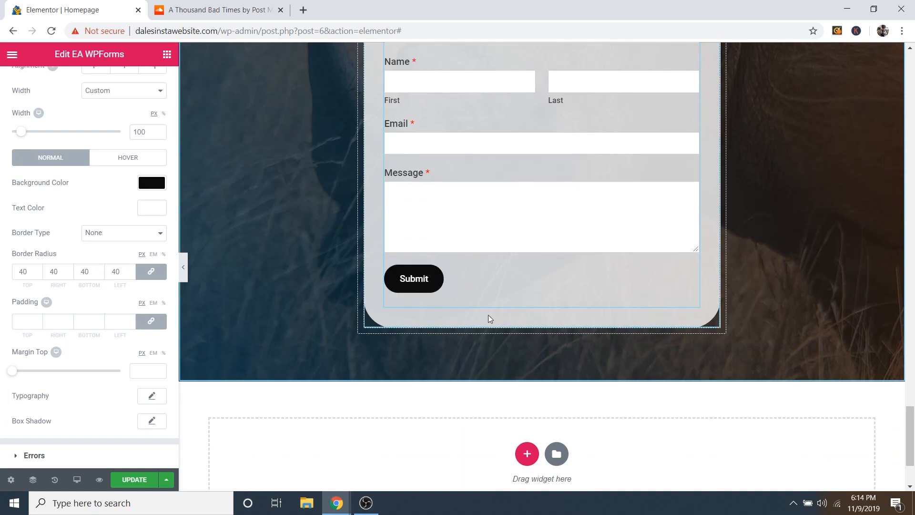
click(127, 157)
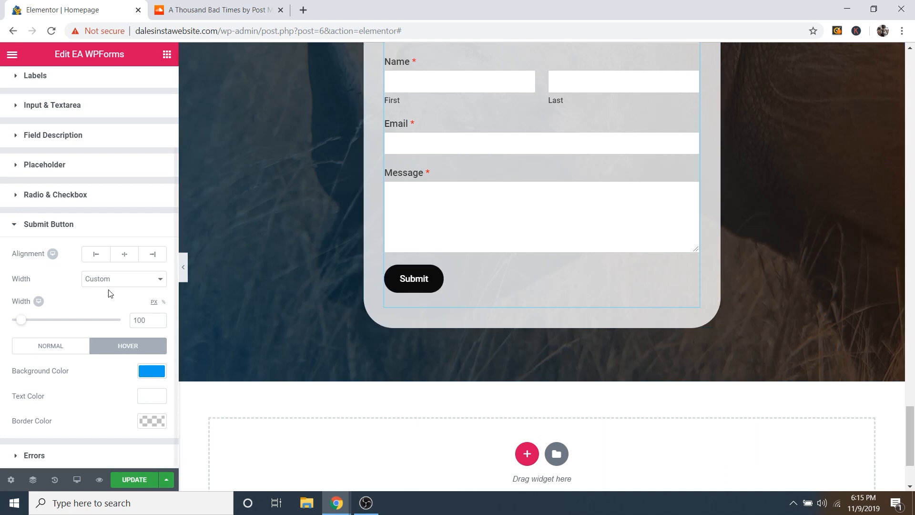
scroll(462, 319, up, 4)
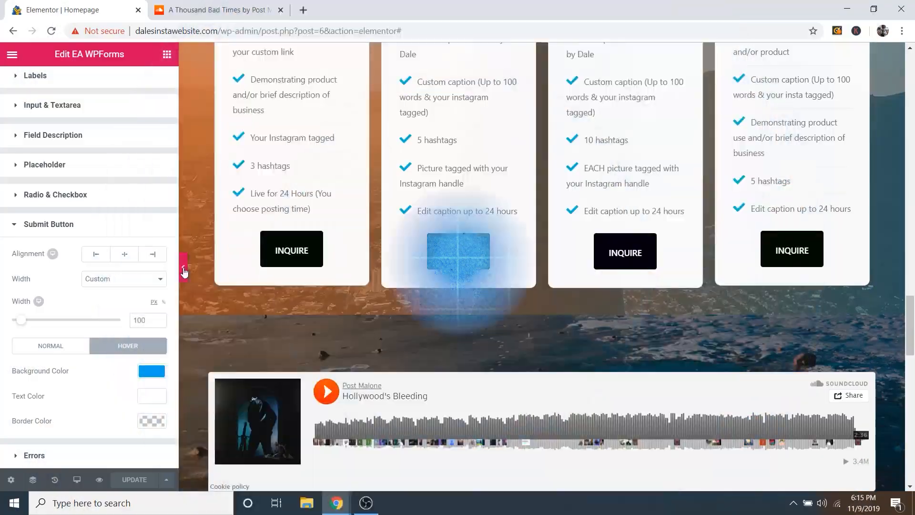
Step: Preview the homepage full-width with the panel hidden, then restore the Edit EA WPForms panel
click(182, 265)
scroll(300, 298, up, 20)
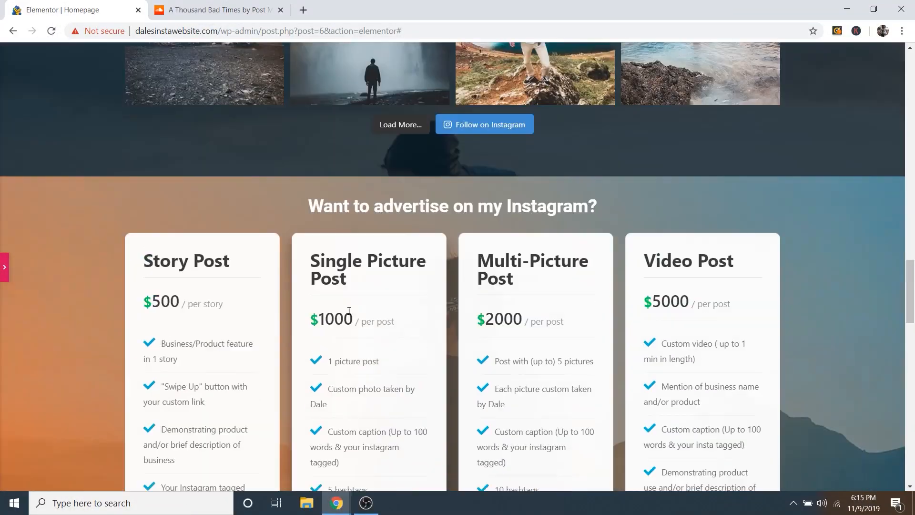
scroll(576, 286, up, 10)
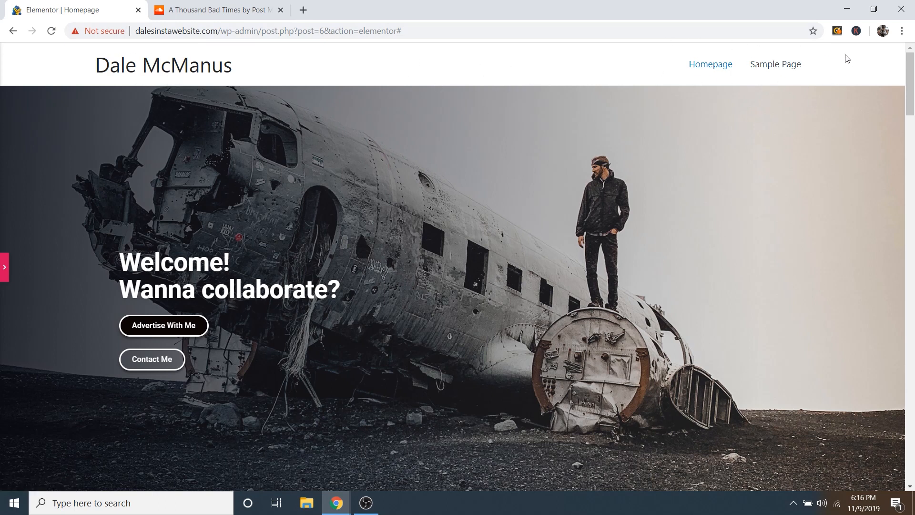
scroll(636, 207, down, 10)
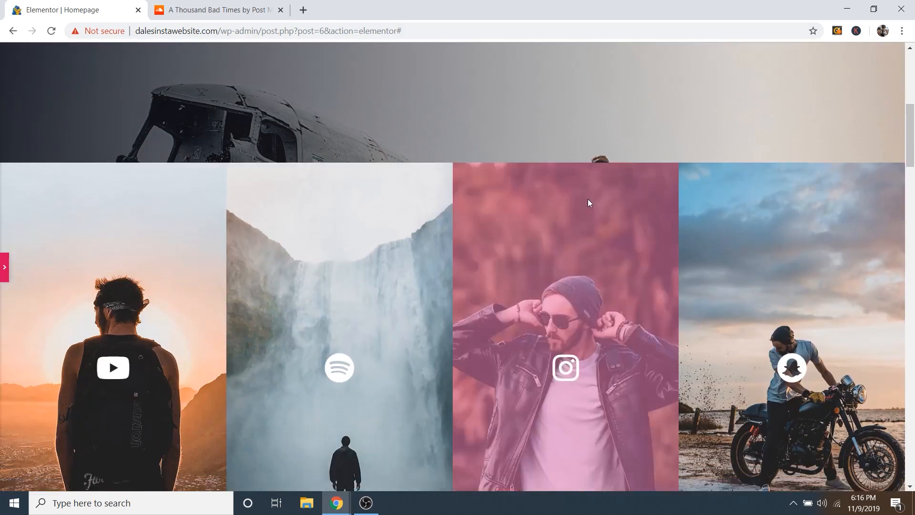
scroll(884, 204, down, 15)
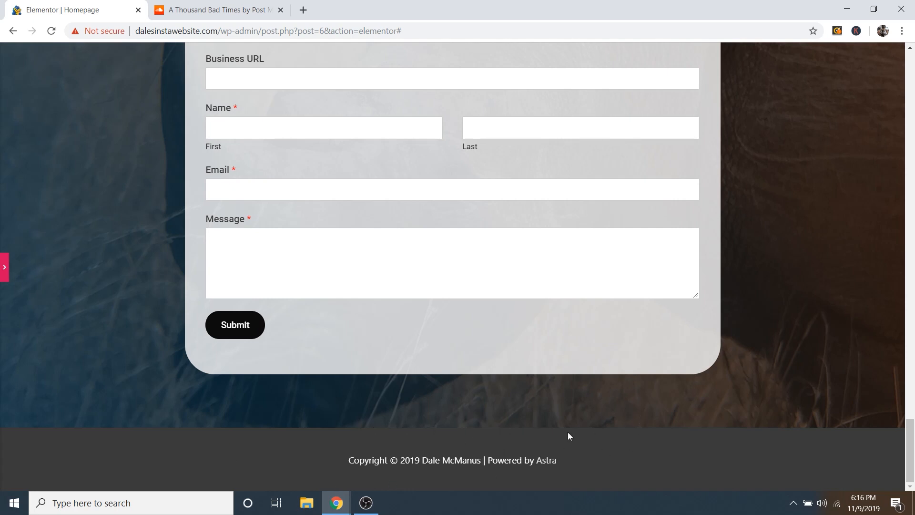
scroll(568, 435, up, 20)
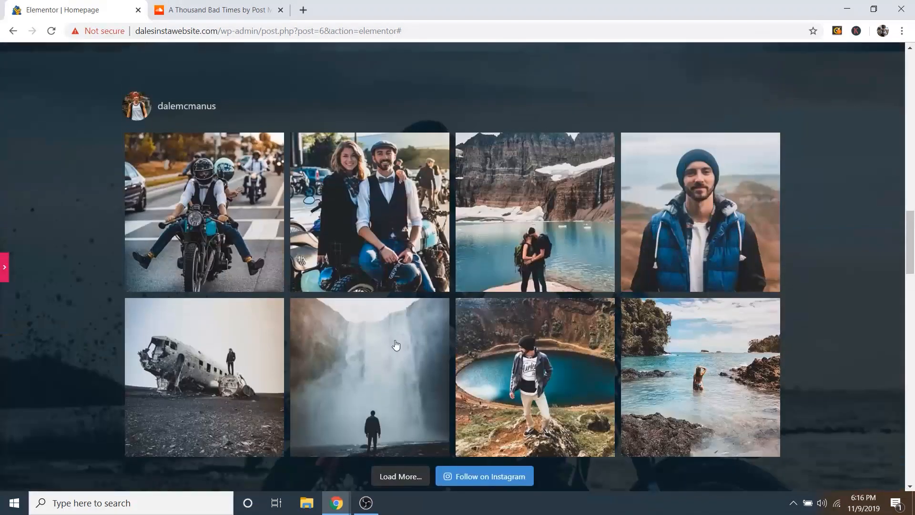
scroll(396, 345, up, 15)
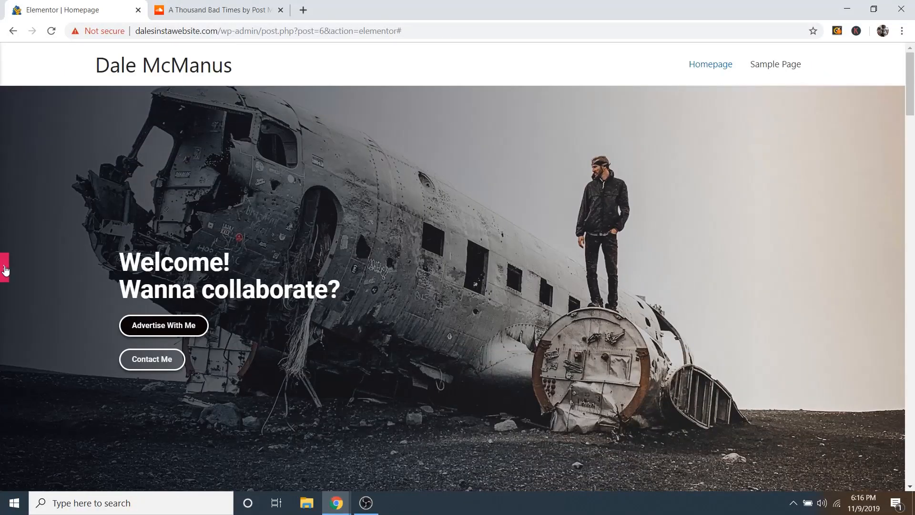
click(5, 269)
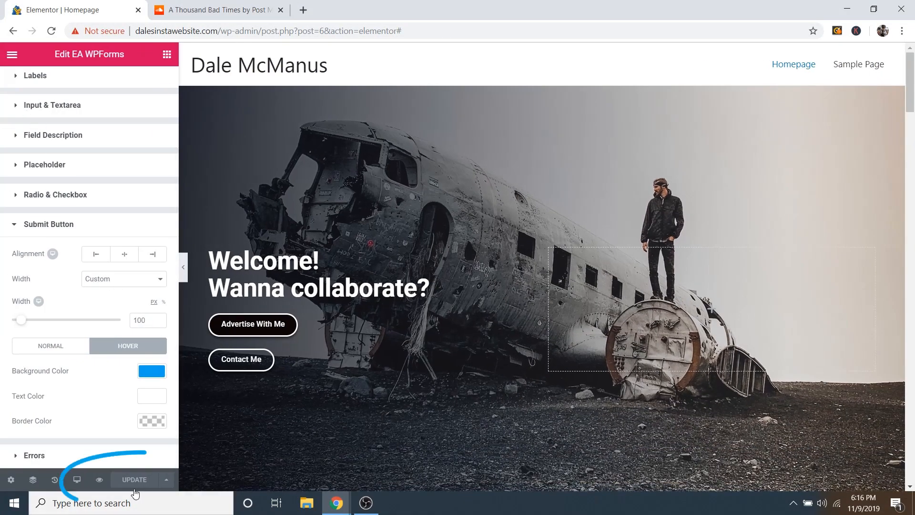
Step: Exit Elementor to the WordPress dashboard and visit the live site's homepage
click(14, 55)
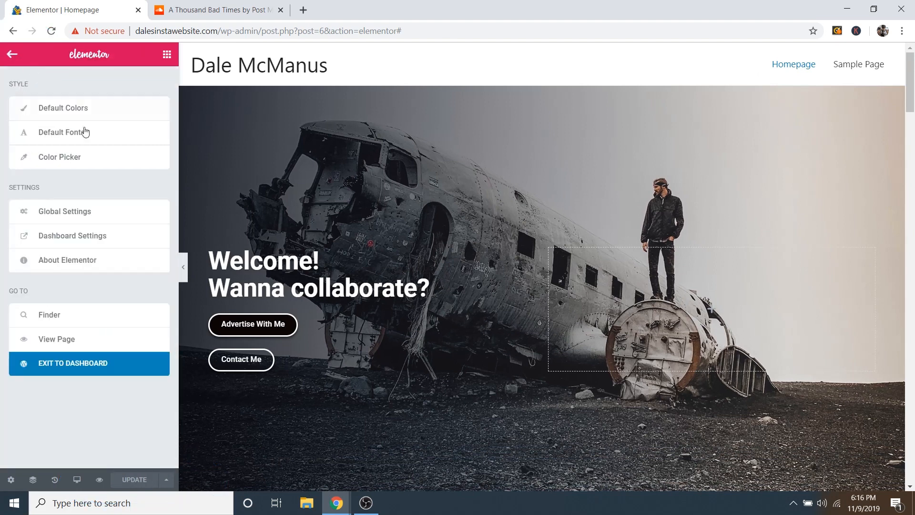
click(81, 367)
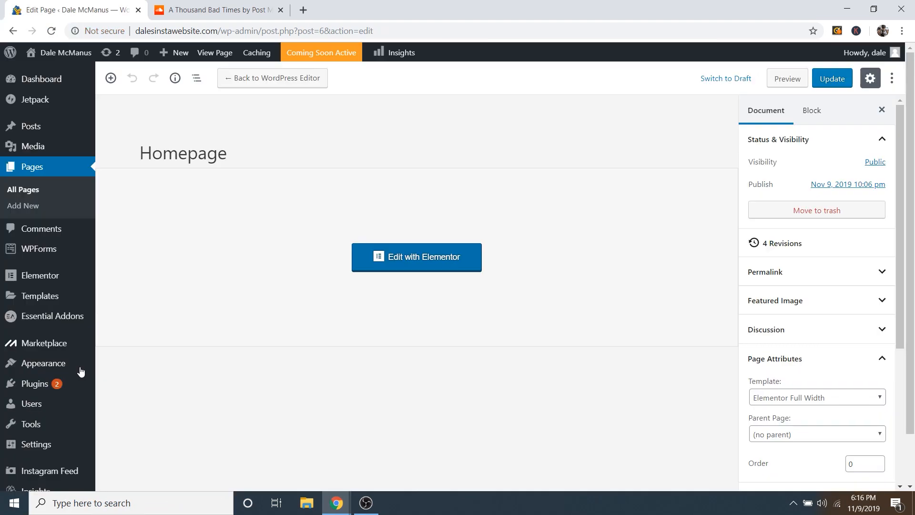
mouse_move(68, 54)
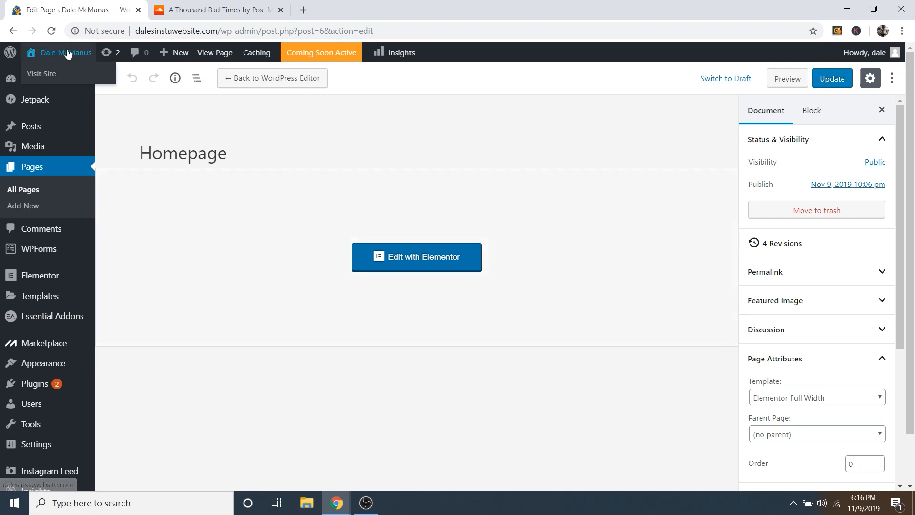
click(50, 74)
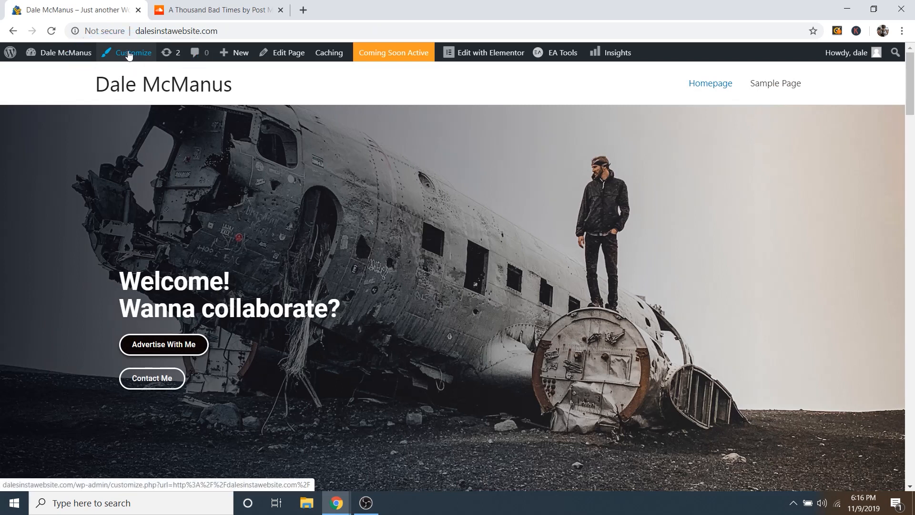
Step: Open Site Identity in the Customizer, close the SoundCloud tab, and start a new browser tab
click(129, 57)
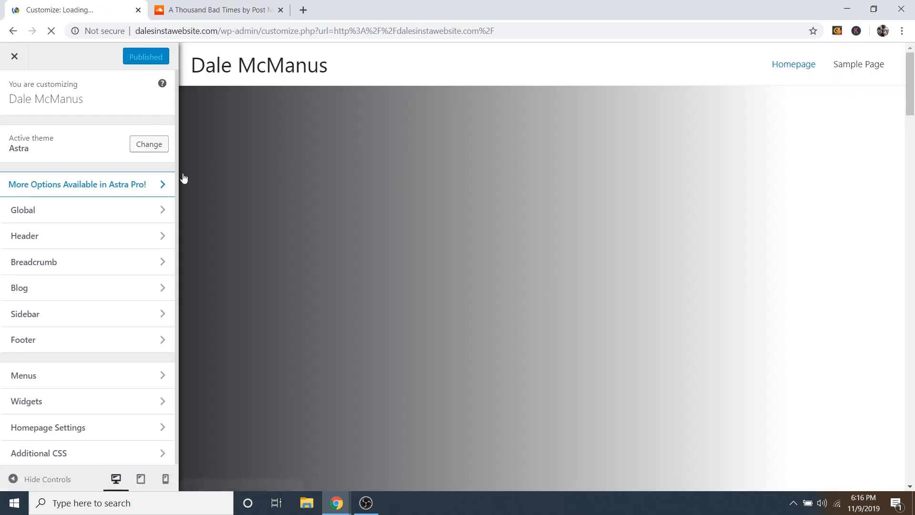
scroll(510, 293, down, 3)
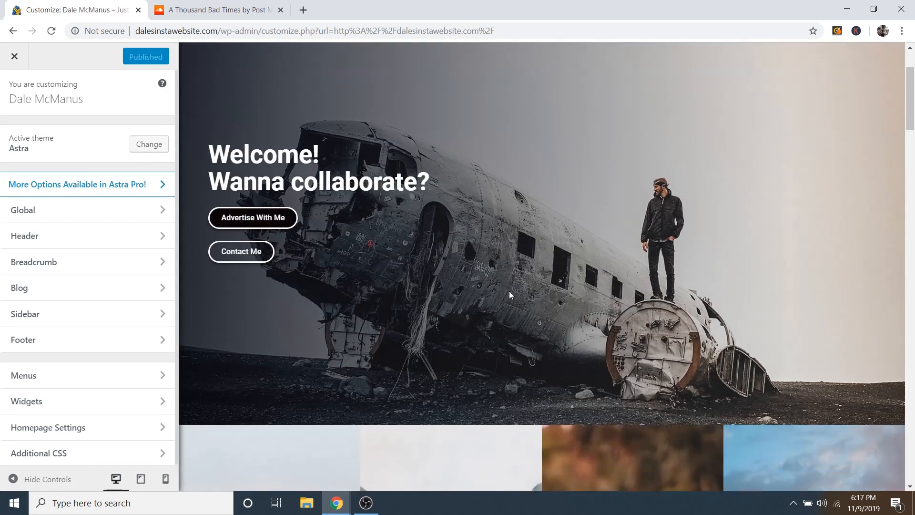
scroll(462, 259, up, 4)
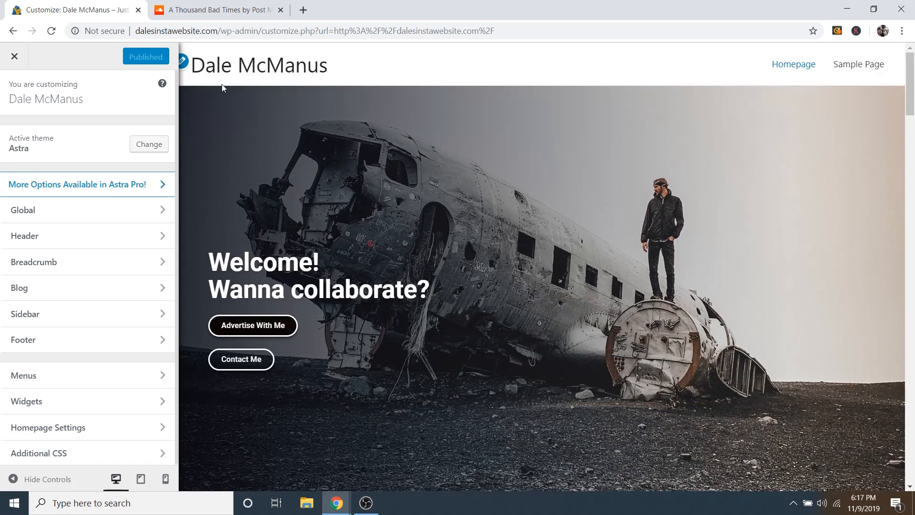
click(187, 64)
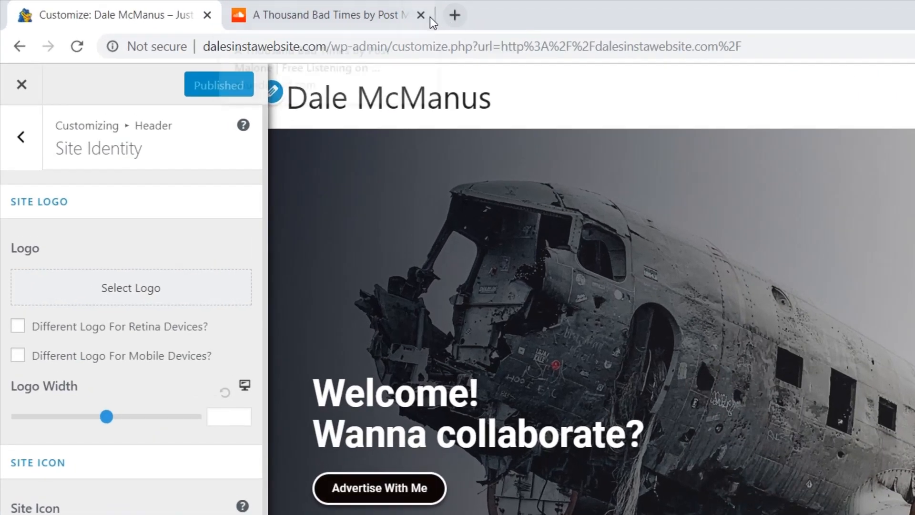
click(420, 15)
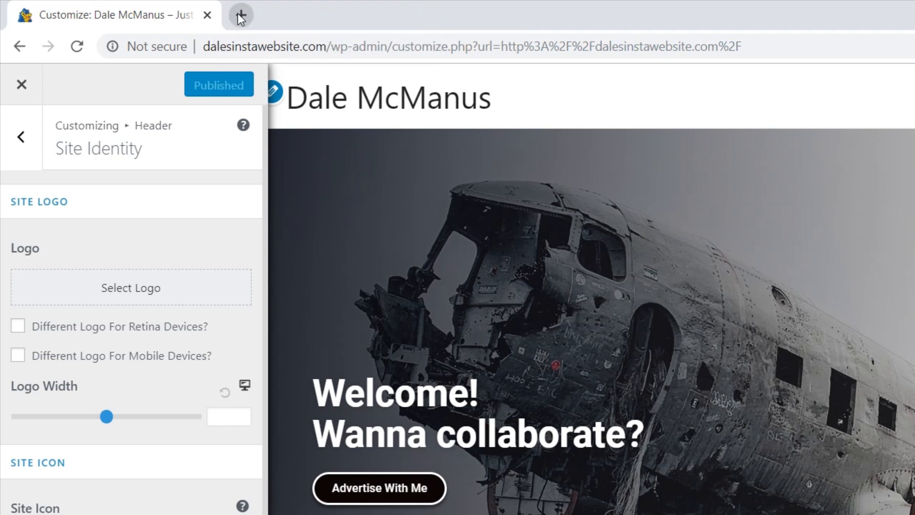
click(240, 16)
Step: Load logomakr.com in the new tab and dismiss its intro video and tour popups
text(l)
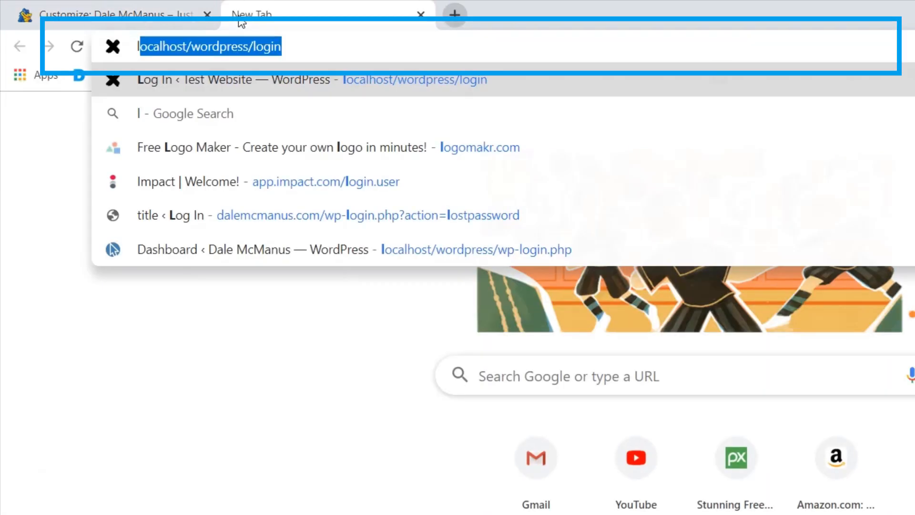
text(ogomakr)
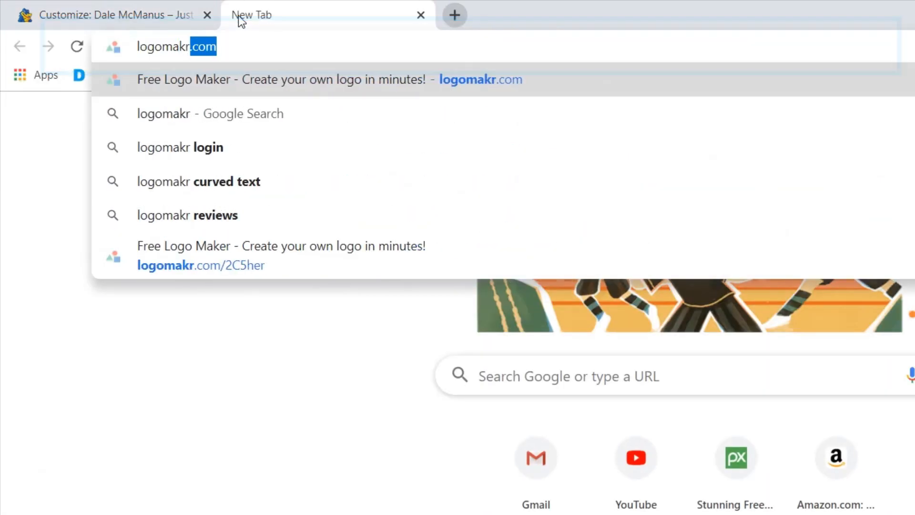
text(.com)
key(Return)
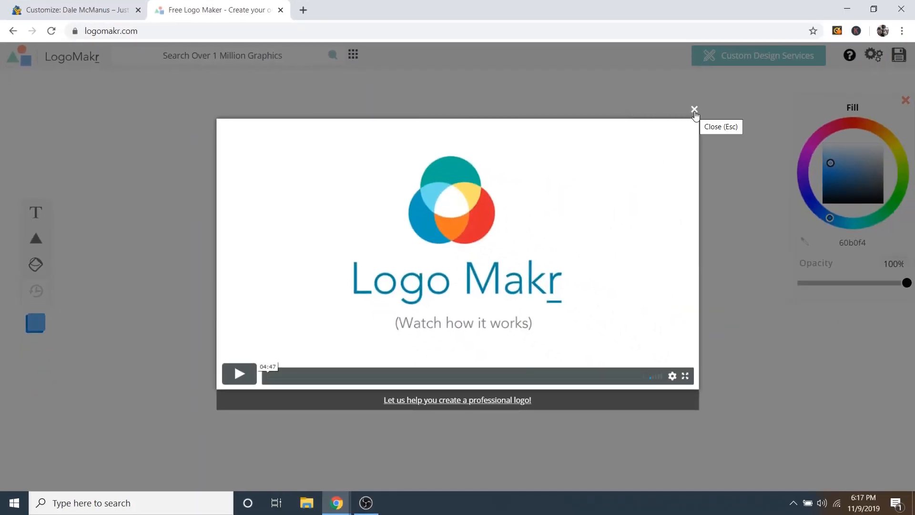
click(694, 111)
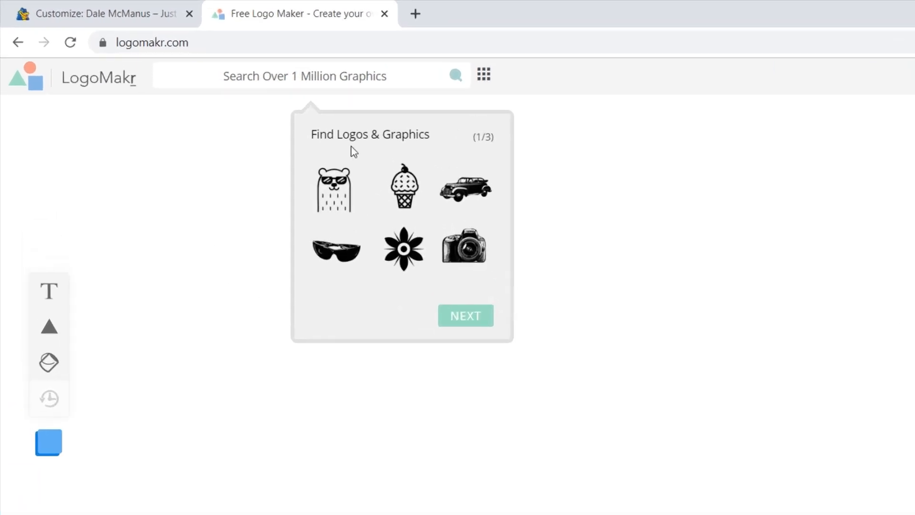
click(269, 76)
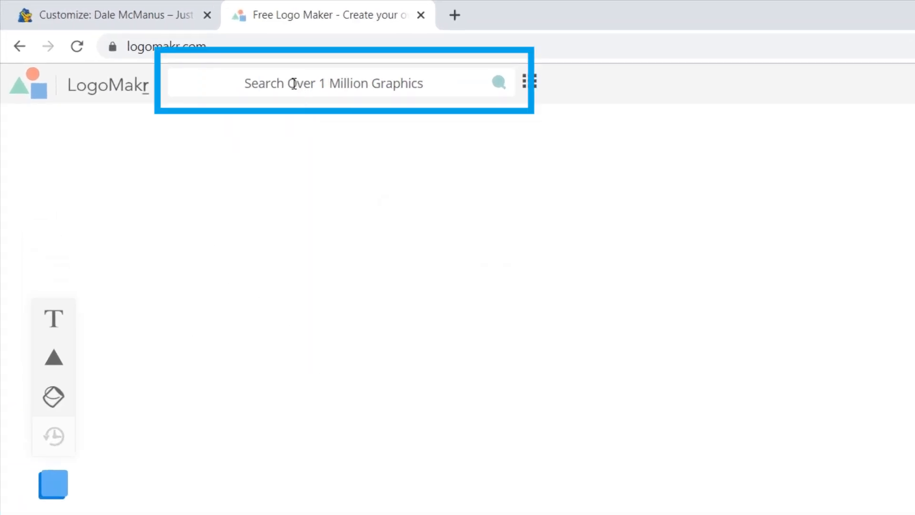
Step: Search LogoMakr graphics for 'compass' and scroll through the compass icon results
click(294, 84)
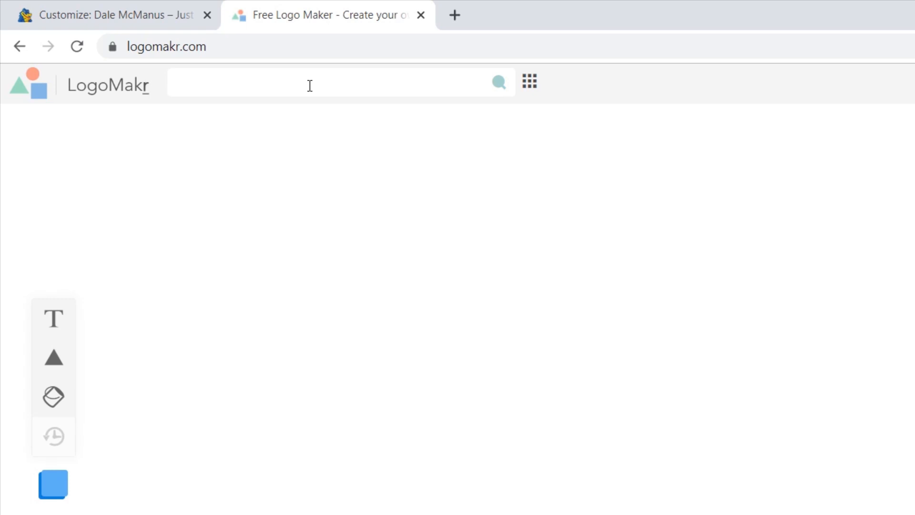
text(compass)
key(Return)
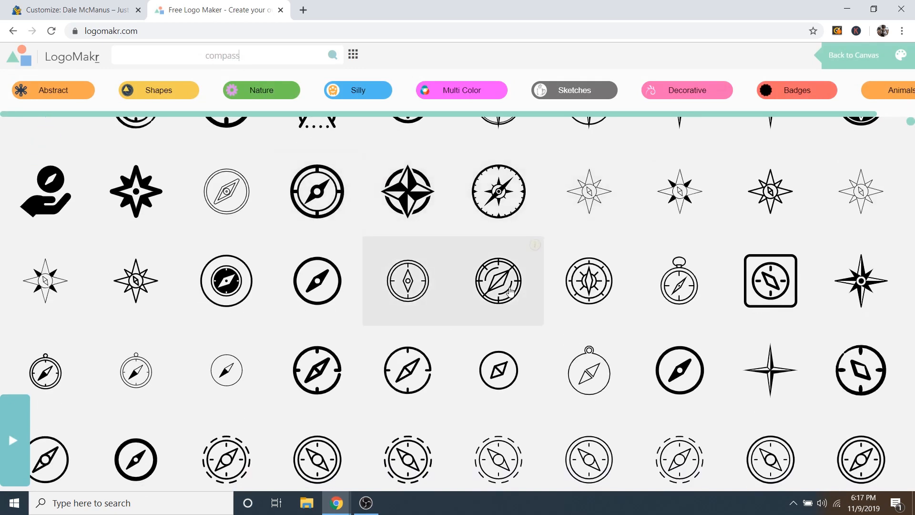
scroll(563, 313, down, 10)
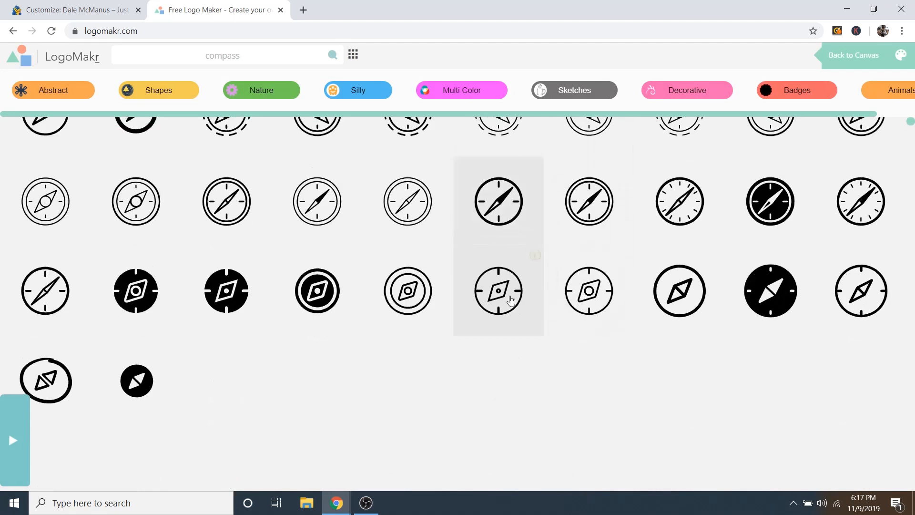
scroll(444, 205, down, 10)
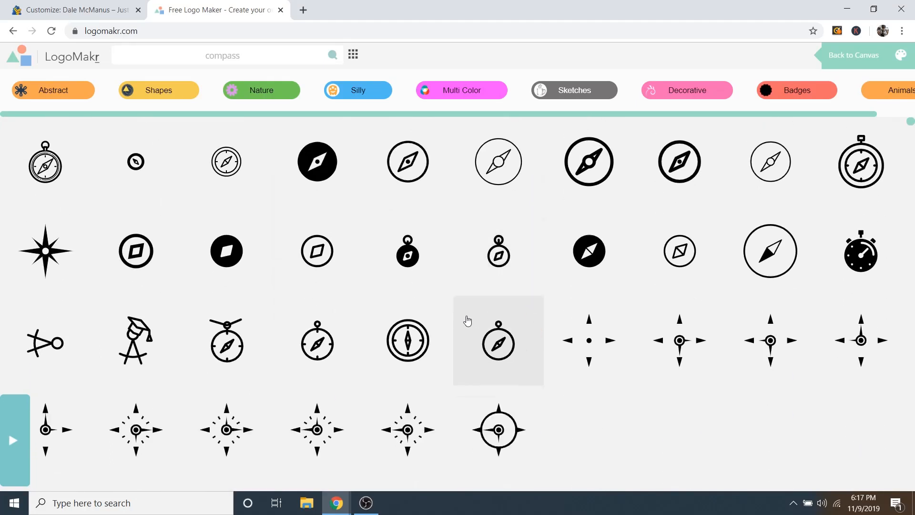
scroll(447, 296, down, 8)
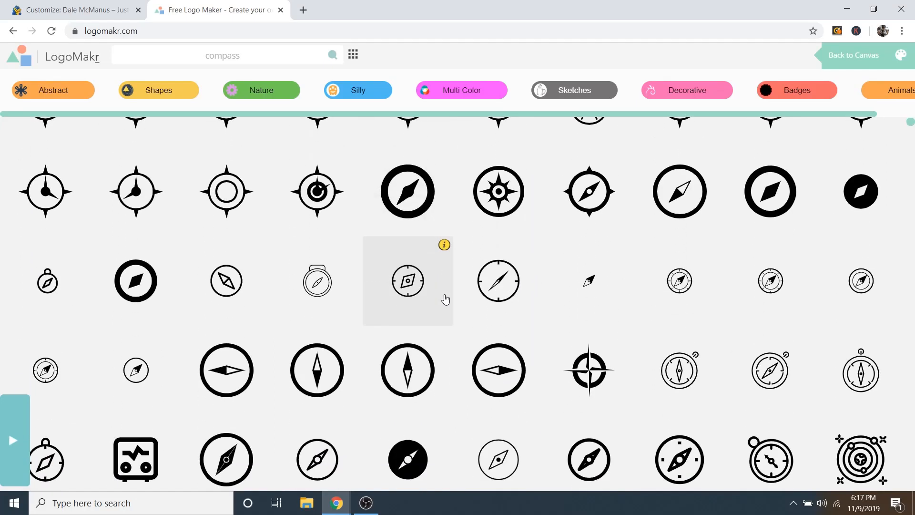
scroll(445, 299, down, 8)
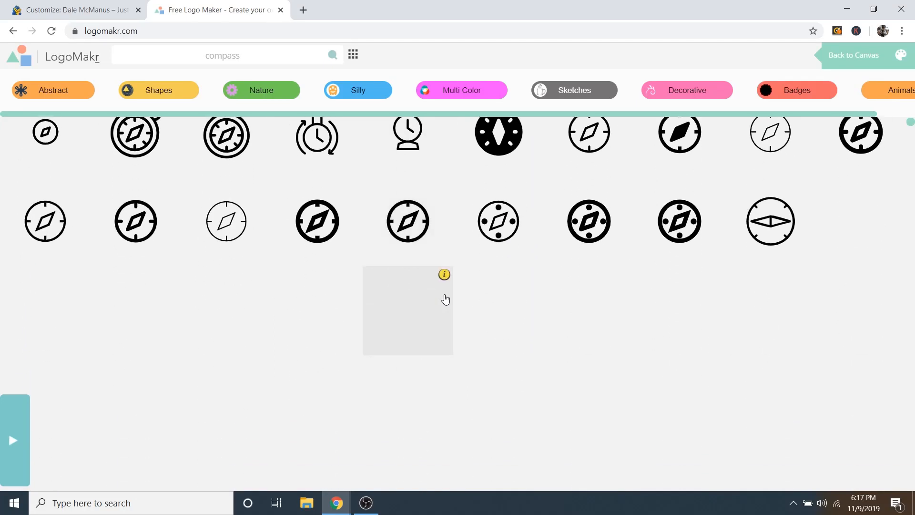
scroll(446, 303, down, 10)
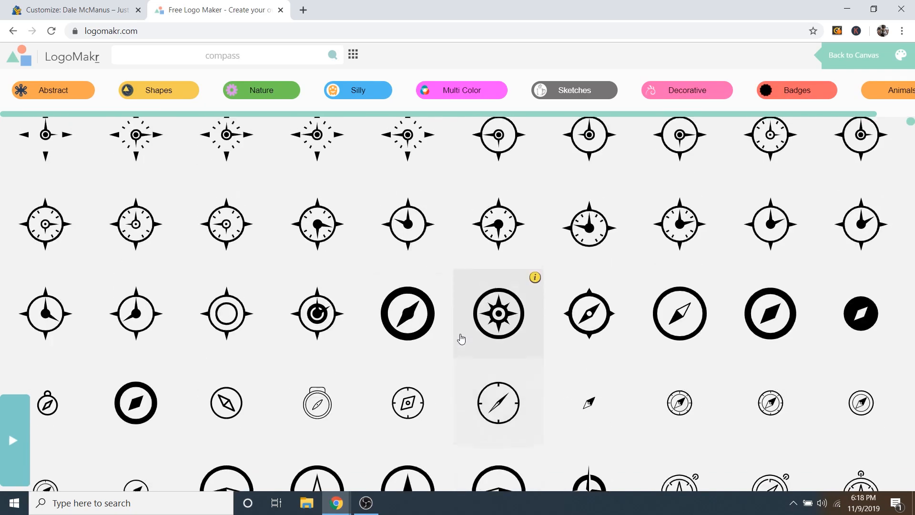
scroll(472, 341, down, 4)
scroll(593, 329, down, 2)
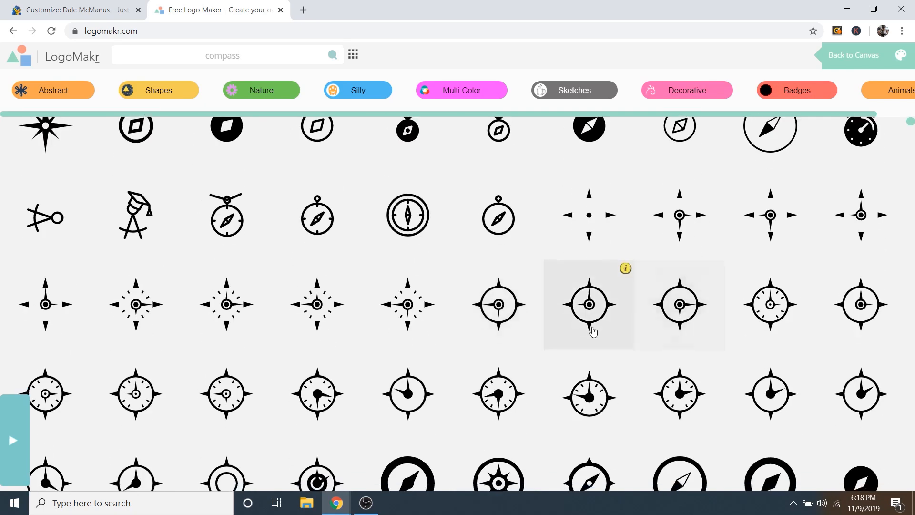
scroll(493, 347, up, 9)
scroll(492, 344, up, 10)
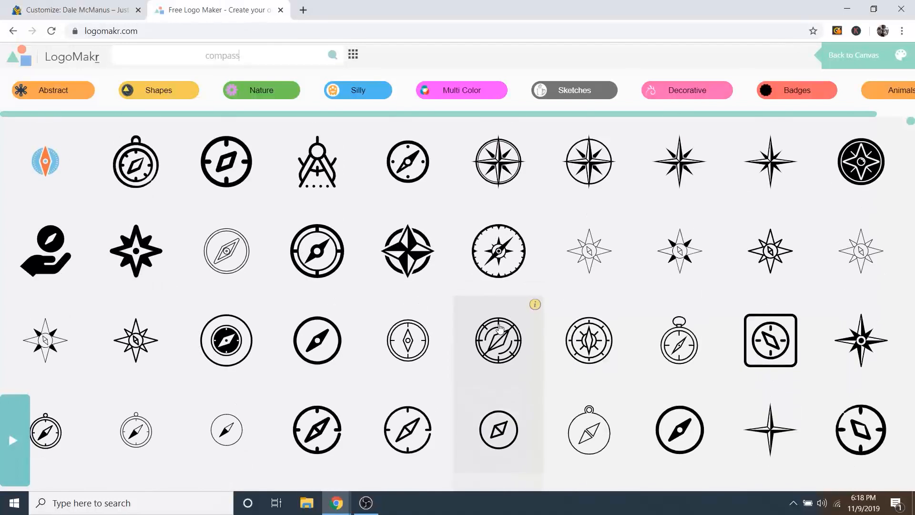
Step: Add the circled compass-rose graphic, shrink it, and move it toward the canvas's left
click(516, 164)
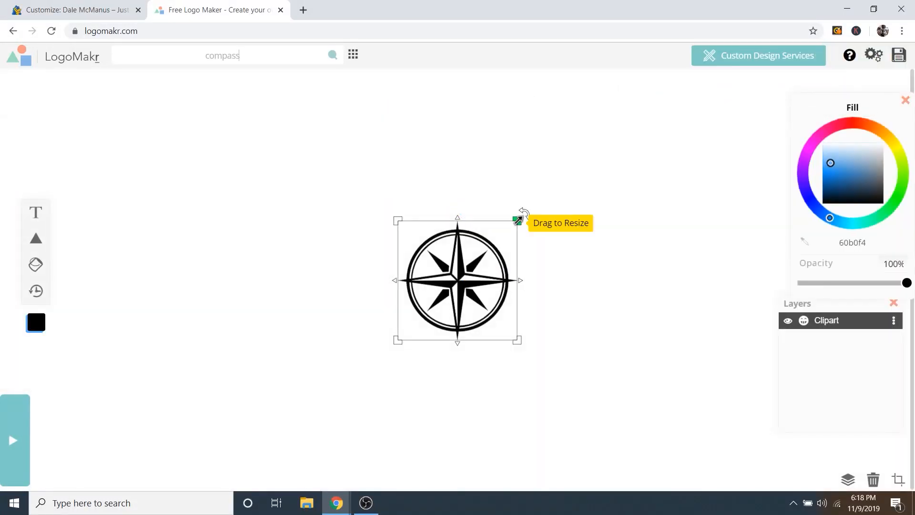
drag(517, 220, 515, 268)
drag(453, 271, 158, 273)
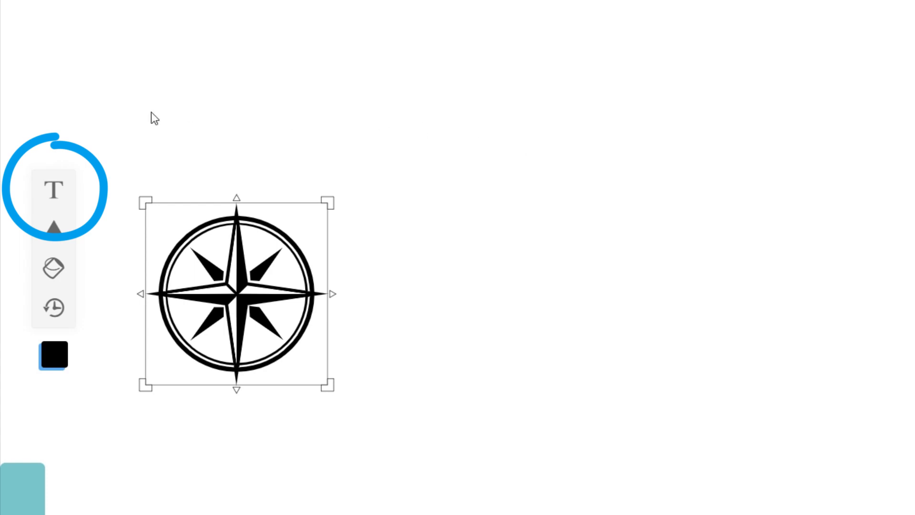
Step: Add a text layer with the owner's full name, correcting the typing slips
click(56, 191)
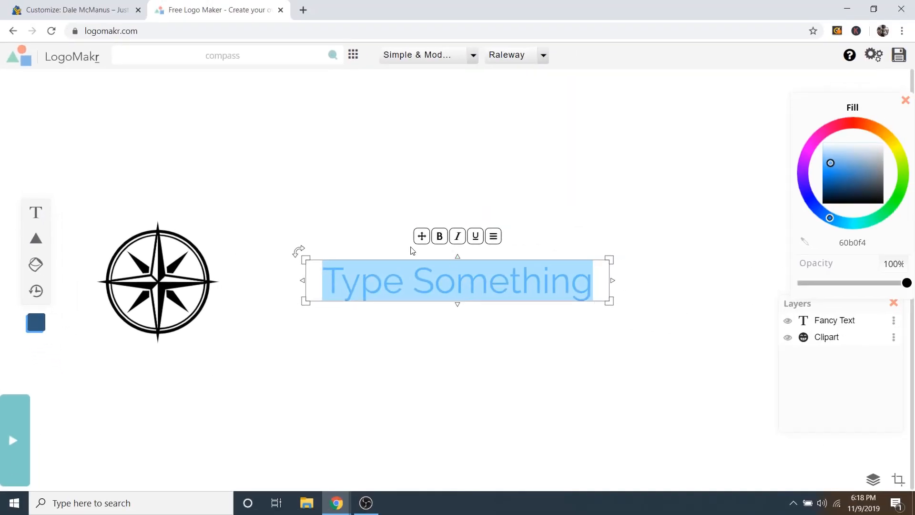
text(Dale Mcz)
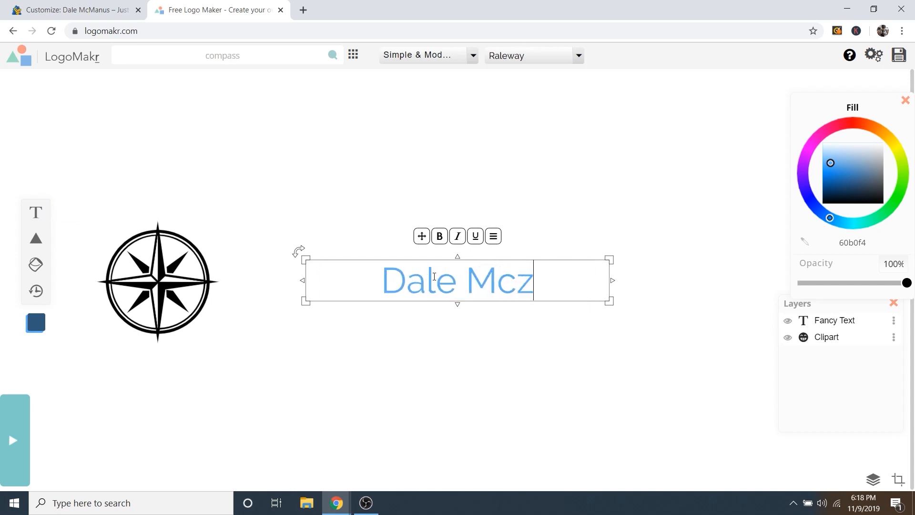
key(BackSpace)
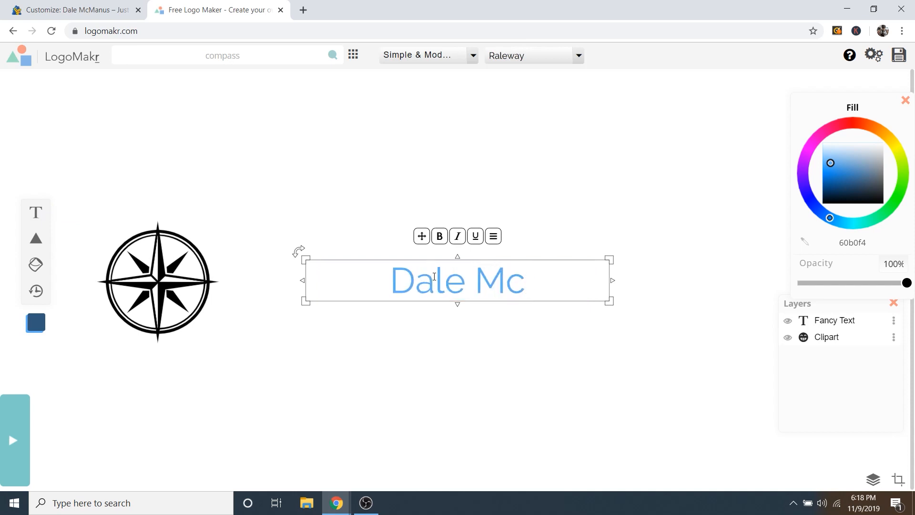
text(Manus)
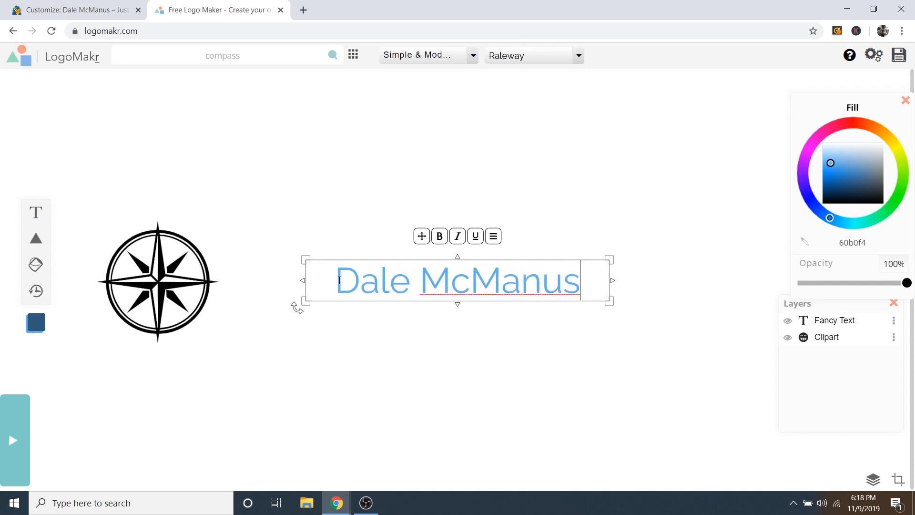
click(339, 280)
text(@)
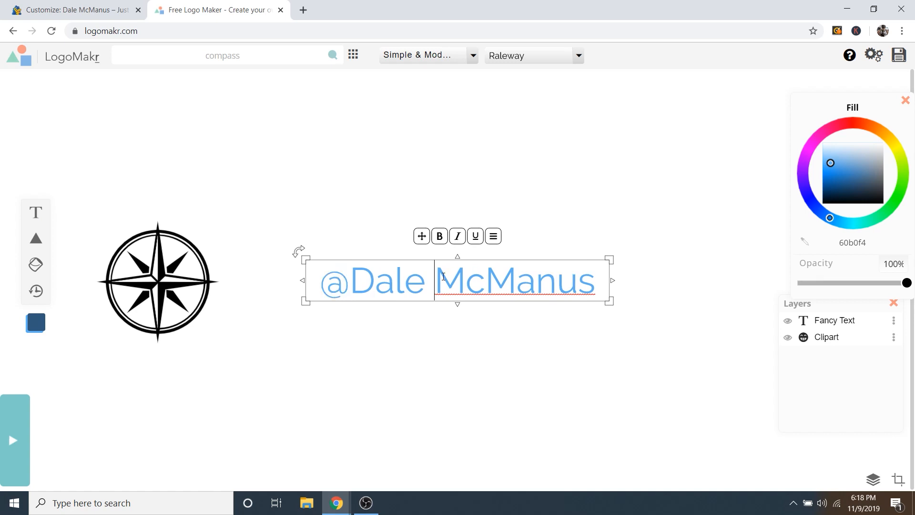
key(BackSpace)
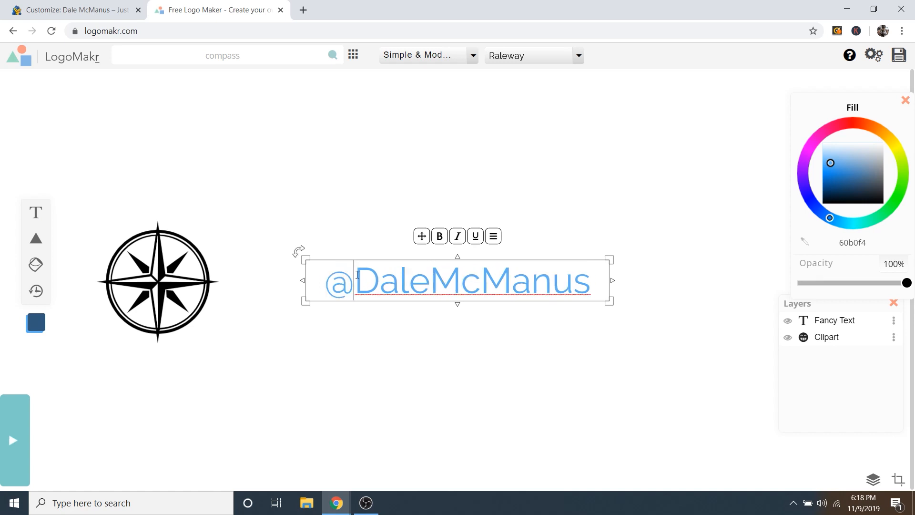
key(BackSpace)
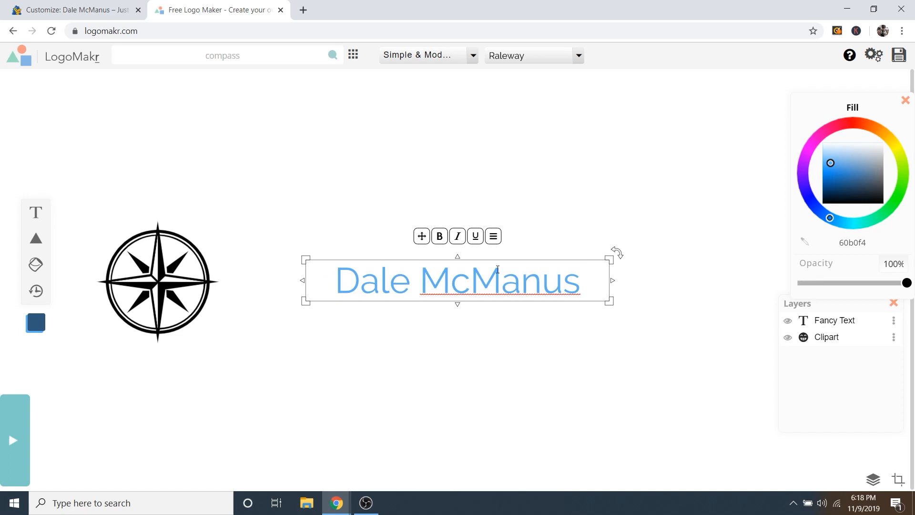
Step: Select the name text and try different Fill colours on it
triple_click(428, 288)
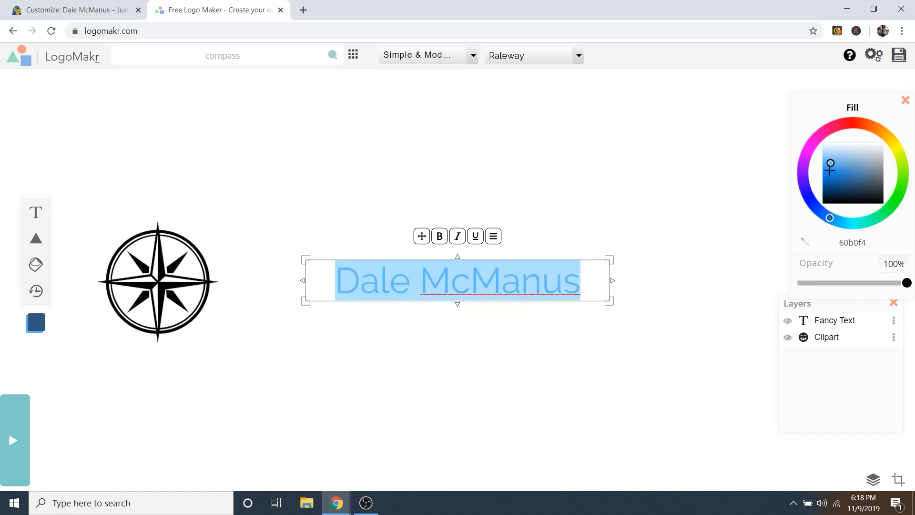
mouse_move(870, 153)
mouse_down()
mouse_move(832, 169)
mouse_move(839, 205)
mouse_move(853, 204)
mouse_move(854, 152)
mouse_up()
drag(852, 177, 847, 170)
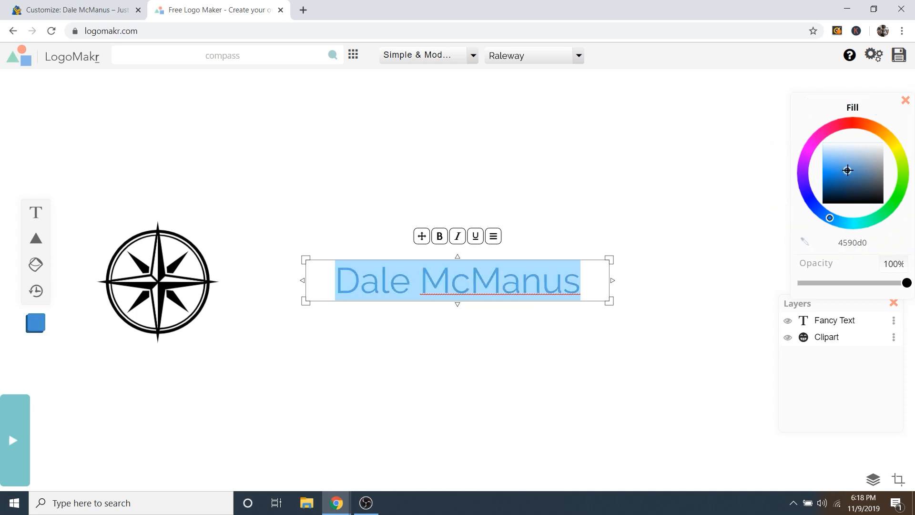
mouse_move(844, 129)
mouse_down()
mouse_move(828, 130)
mouse_move(803, 177)
mouse_move(863, 221)
mouse_move(899, 166)
mouse_move(840, 126)
mouse_move(803, 179)
mouse_move(848, 204)
mouse_move(840, 127)
mouse_move(843, 216)
mouse_up()
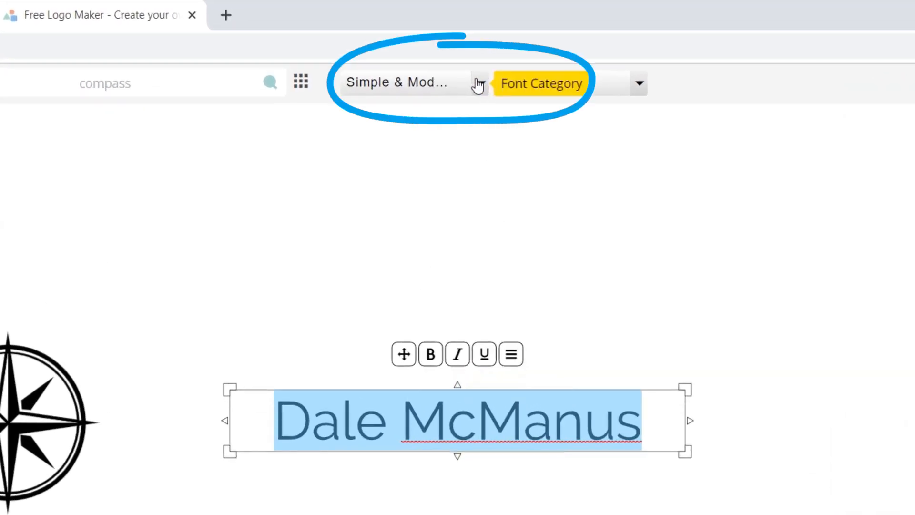
Step: Try the Fontdiner Swanky font from the Fun & Funky category on the name
click(479, 85)
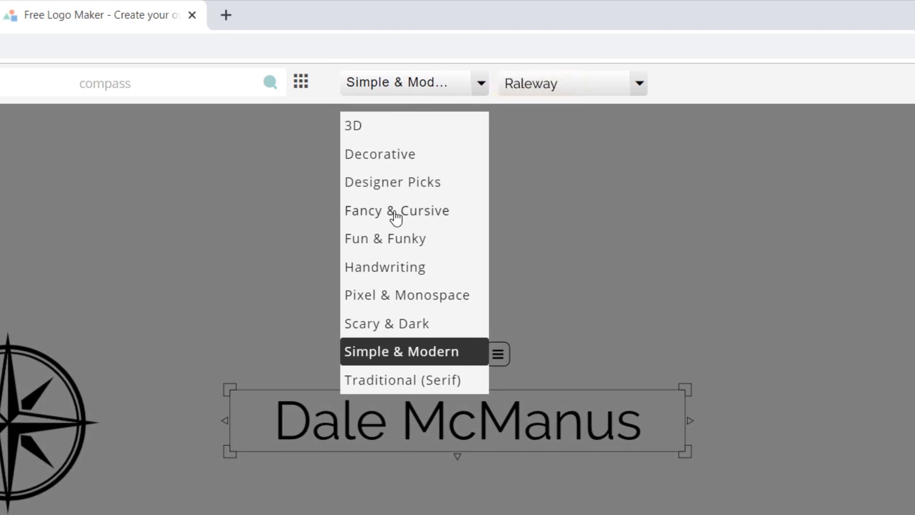
click(387, 240)
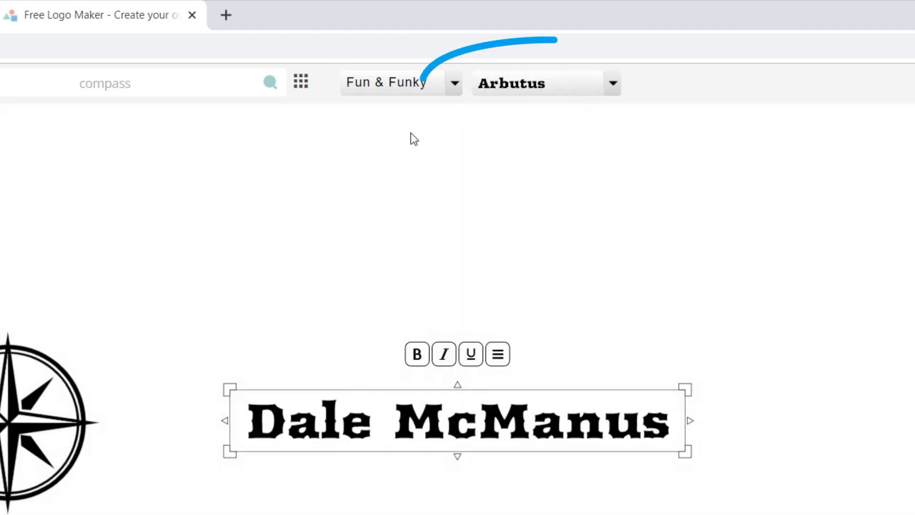
click(604, 87)
scroll(563, 190, down, 2)
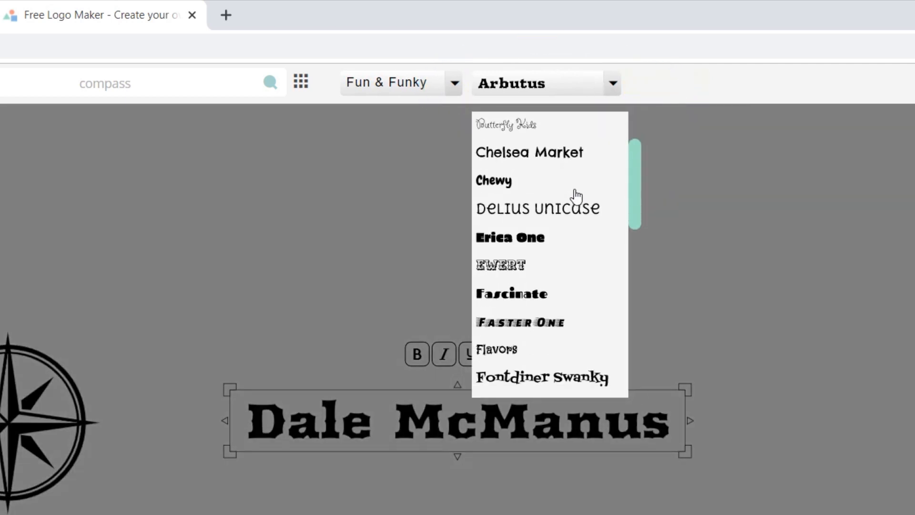
scroll(577, 195, down, 4)
click(539, 206)
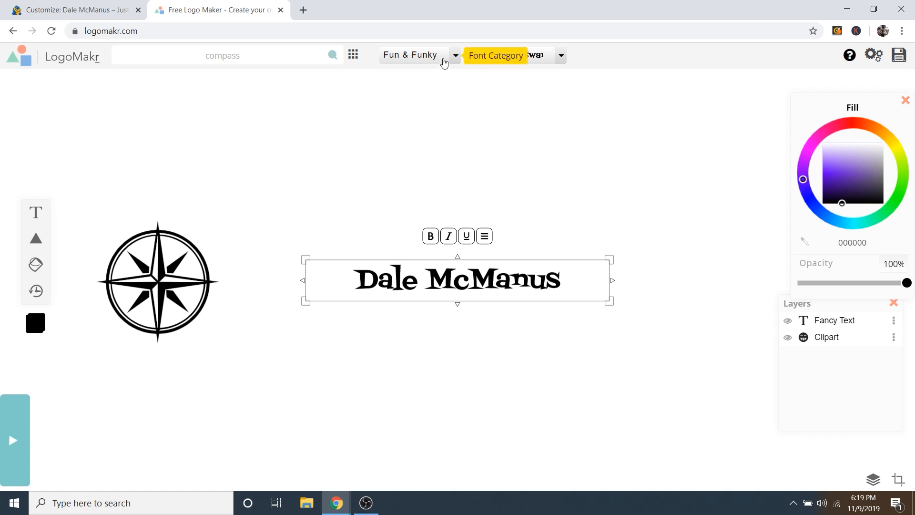
Step: Switch the name to Overlock SC from the Simple & Modern category
click(456, 57)
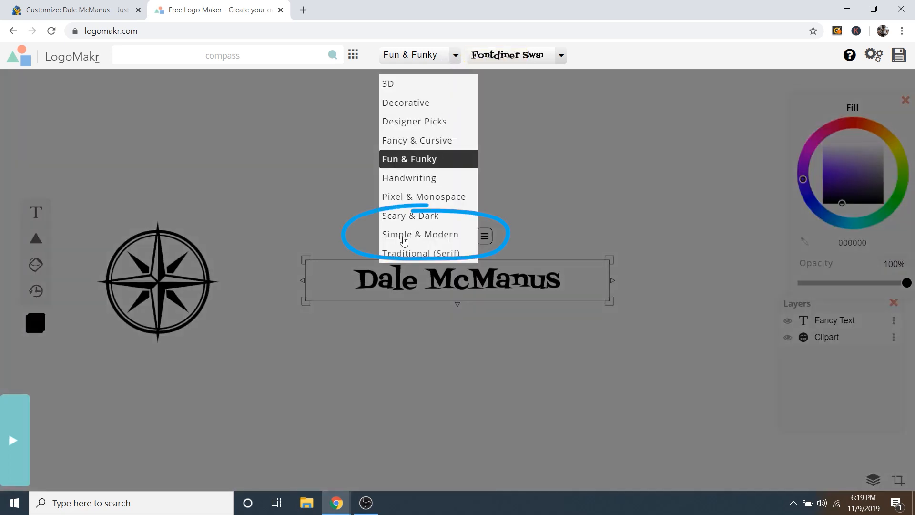
click(404, 238)
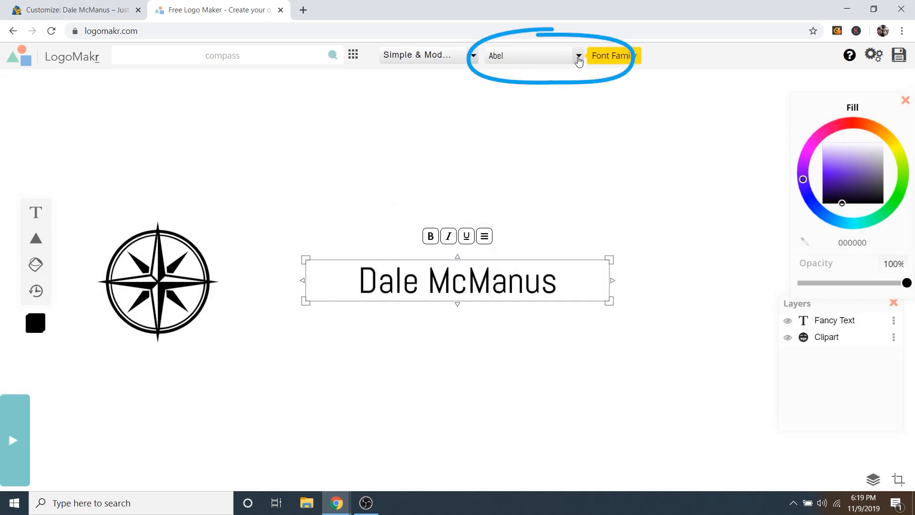
click(578, 56)
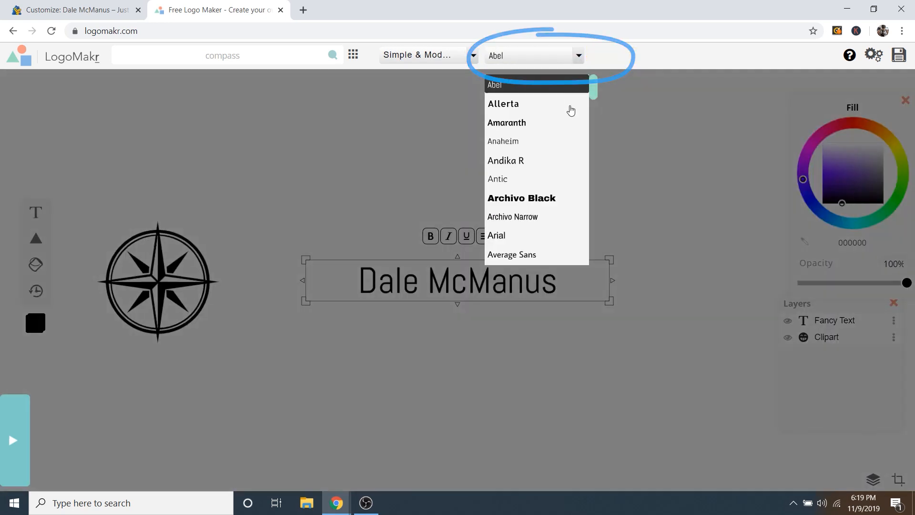
scroll(571, 125, down, 3)
scroll(570, 127, down, 10)
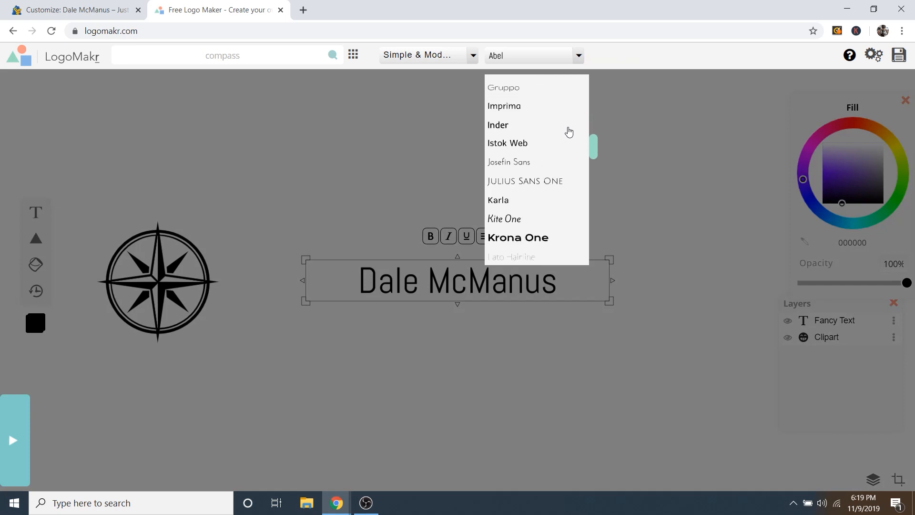
scroll(569, 132, down, 5)
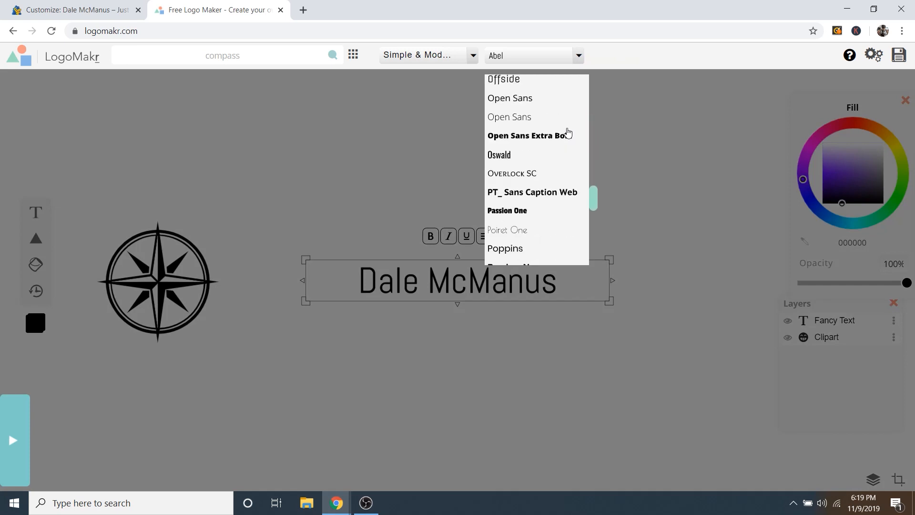
click(515, 173)
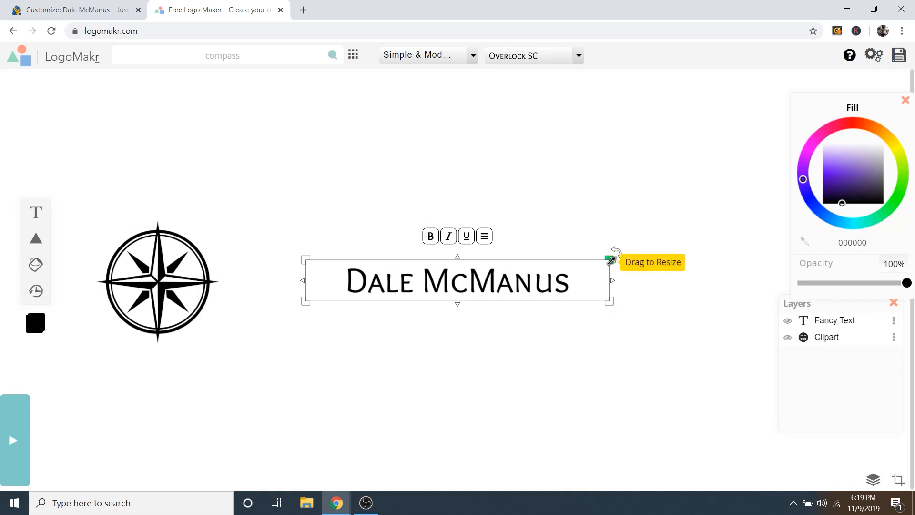
Step: Enlarge the name text and position it next to the compass
drag(611, 259, 787, 217)
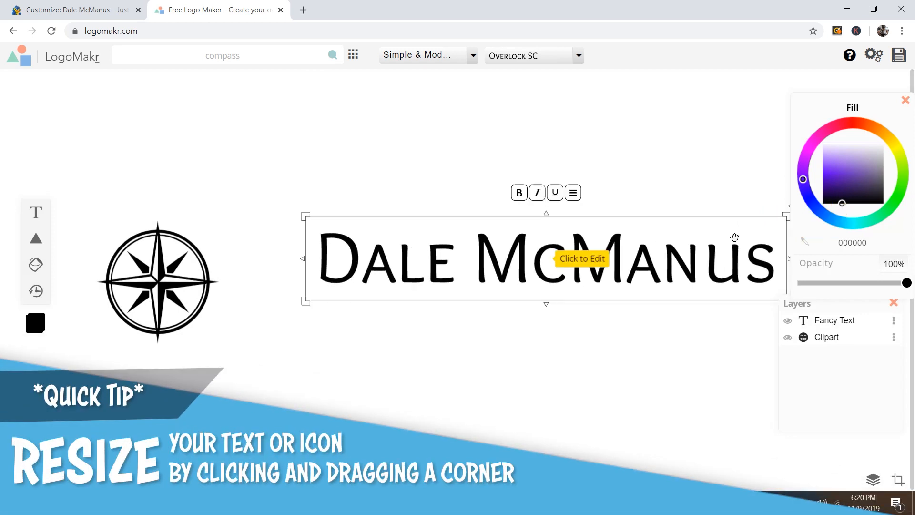
drag(735, 237, 672, 258)
click(157, 281)
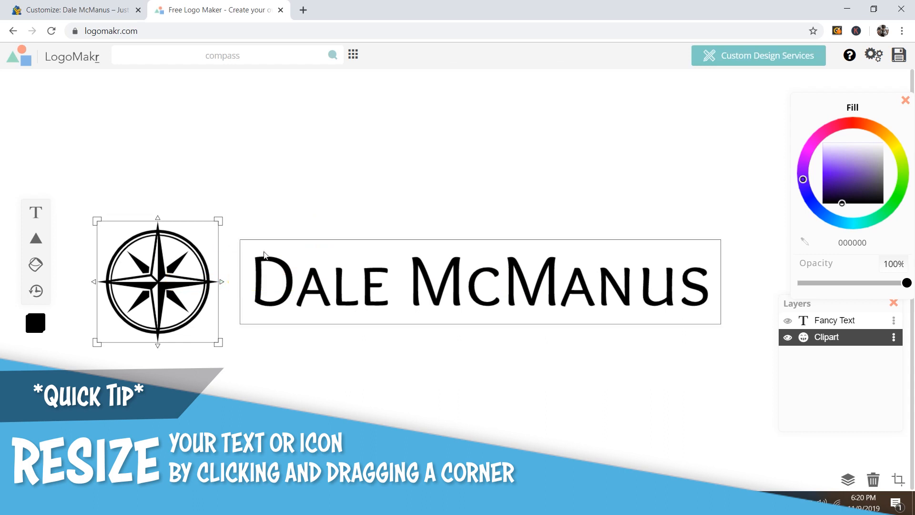
click(265, 255)
drag(721, 240, 777, 211)
drag(695, 270, 688, 284)
Step: Resize the compass to match the text height, then colour both purple a382d7
click(205, 233)
drag(219, 216, 187, 268)
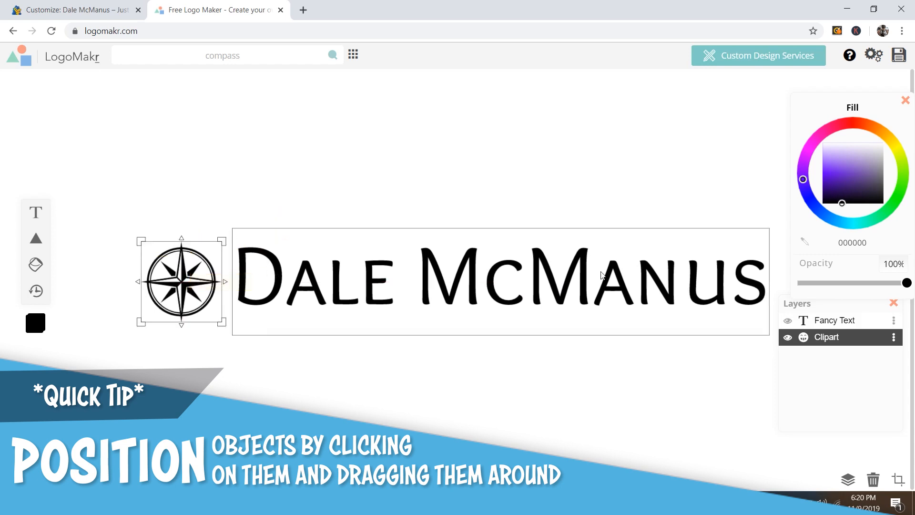
drag(224, 239, 231, 238)
drag(187, 280, 177, 282)
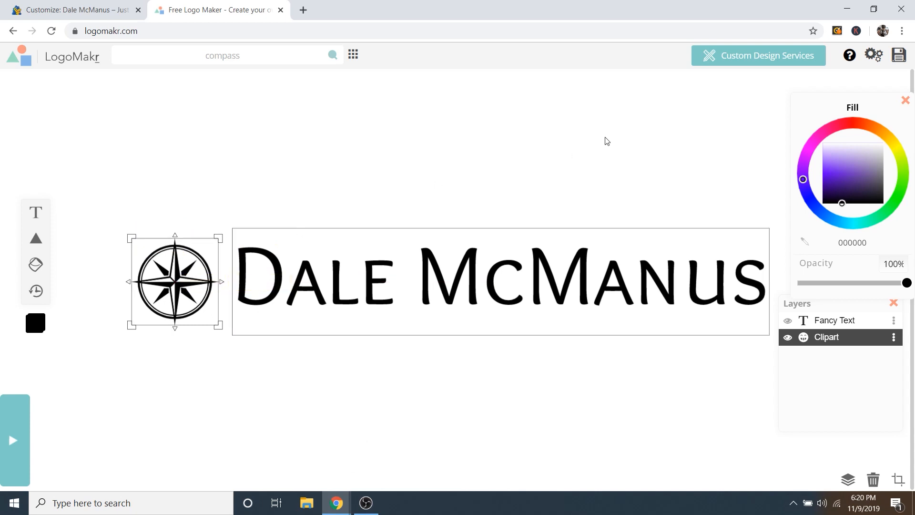
drag(607, 141, 126, 347)
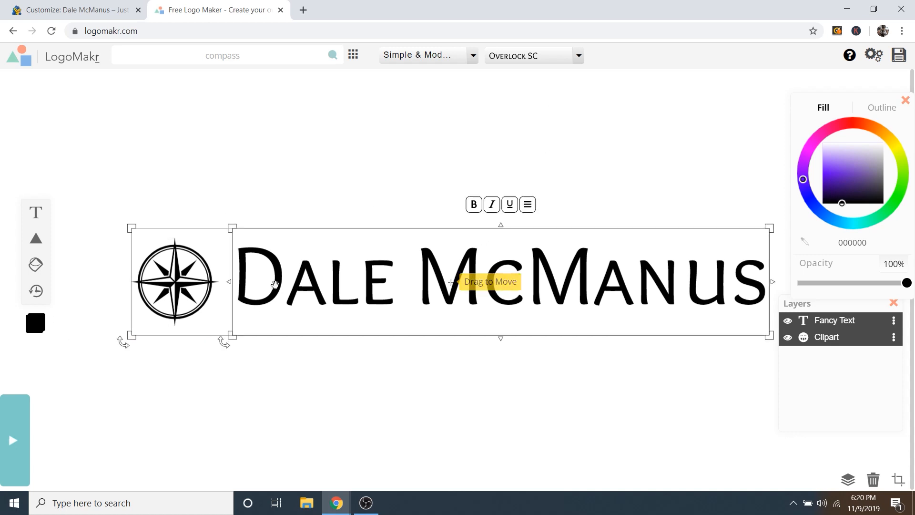
drag(854, 180, 853, 140)
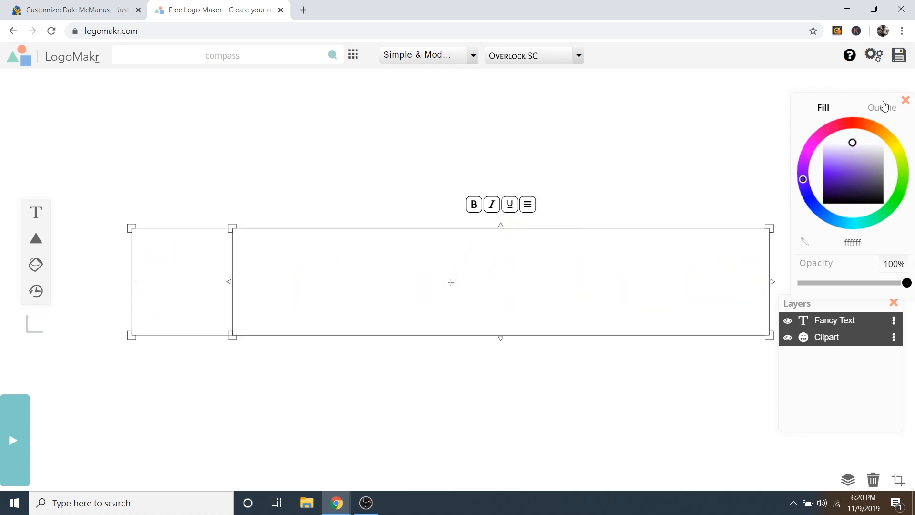
Step: Save the white compass 'Dale McManus' logo and decline high resolution to get the low-resolution PNG
click(900, 56)
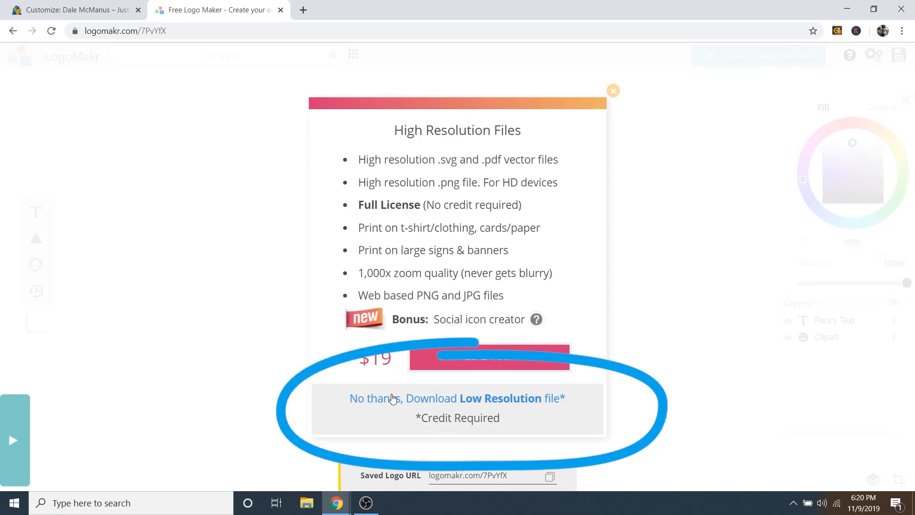
click(421, 404)
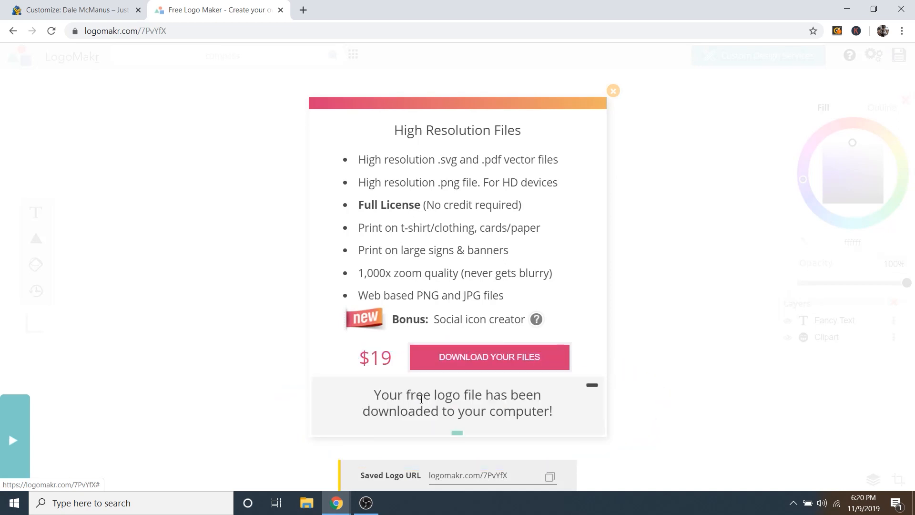
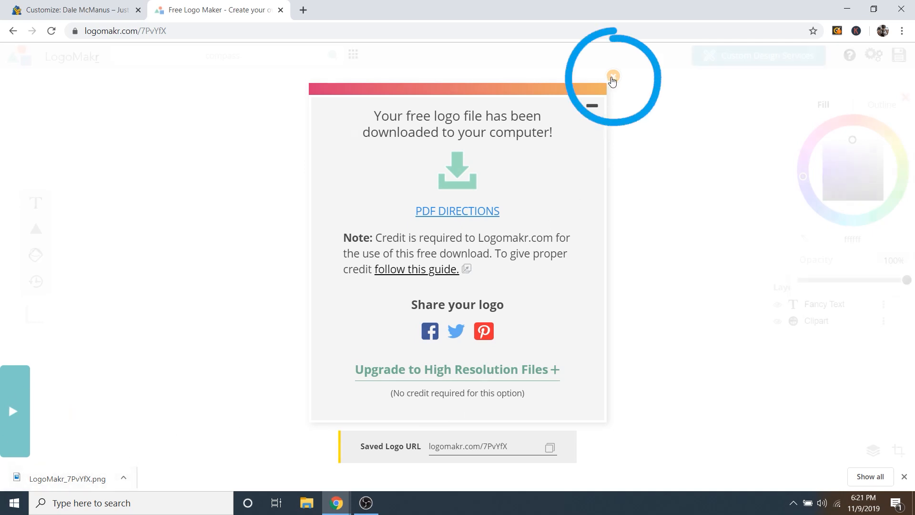
Step: Close the download confirmation and delete the name text from the logo
click(613, 78)
click(460, 245)
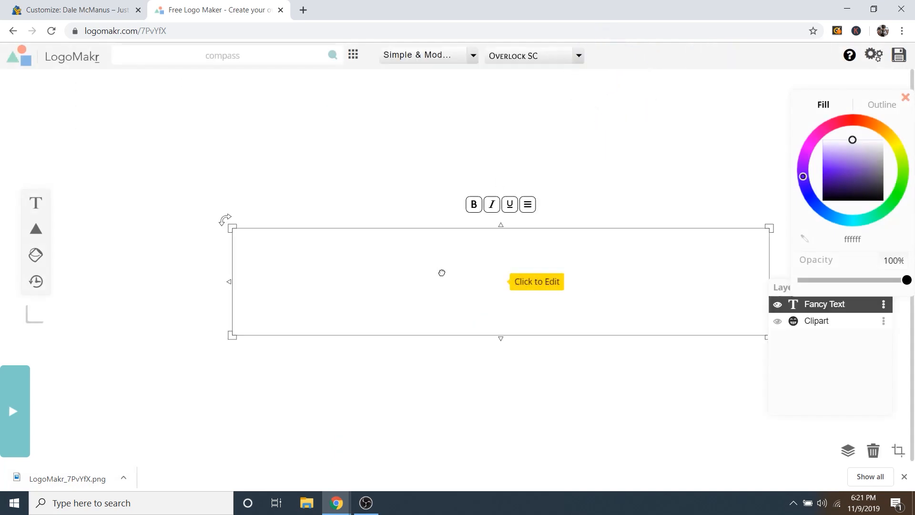
drag(861, 167, 858, 200)
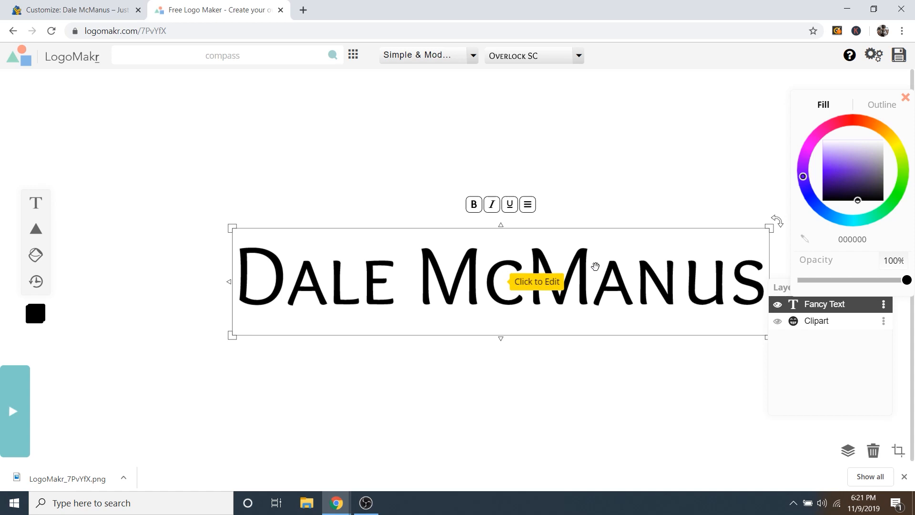
key(Delete)
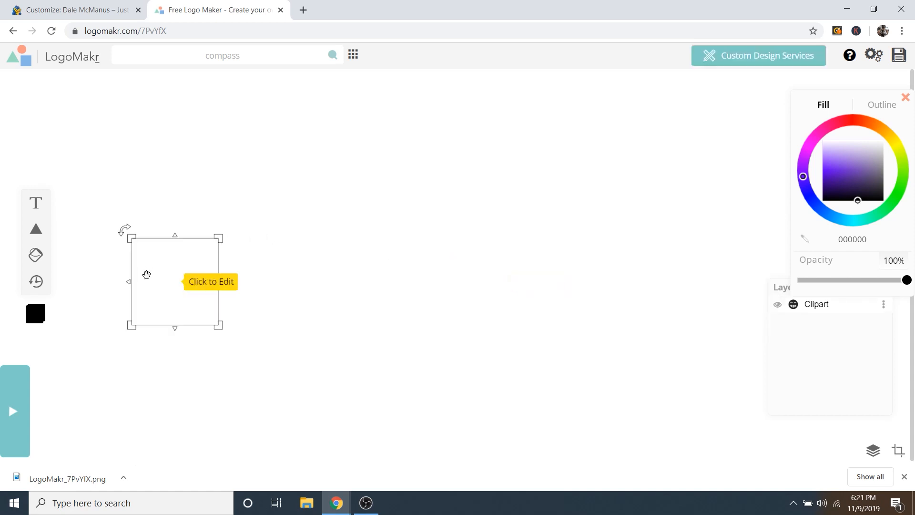
Step: Fill the compass clipart black (000000), centre it and enlarge it to about 496 px
click(177, 265)
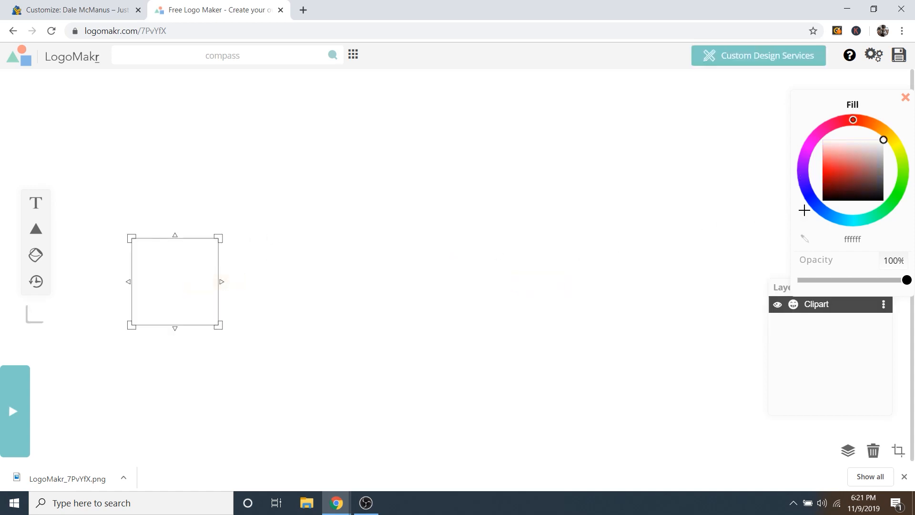
click(845, 162)
drag(846, 163, 823, 201)
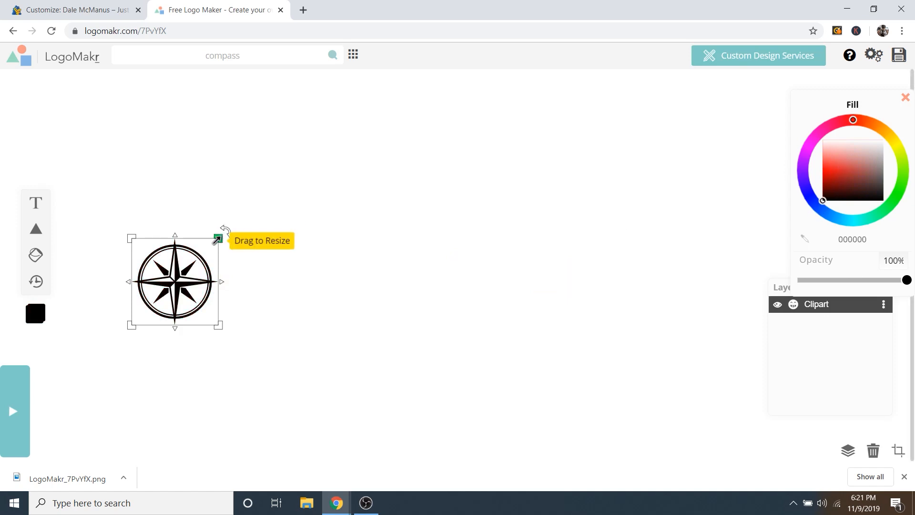
drag(200, 257, 690, 106)
drag(613, 135, 492, 241)
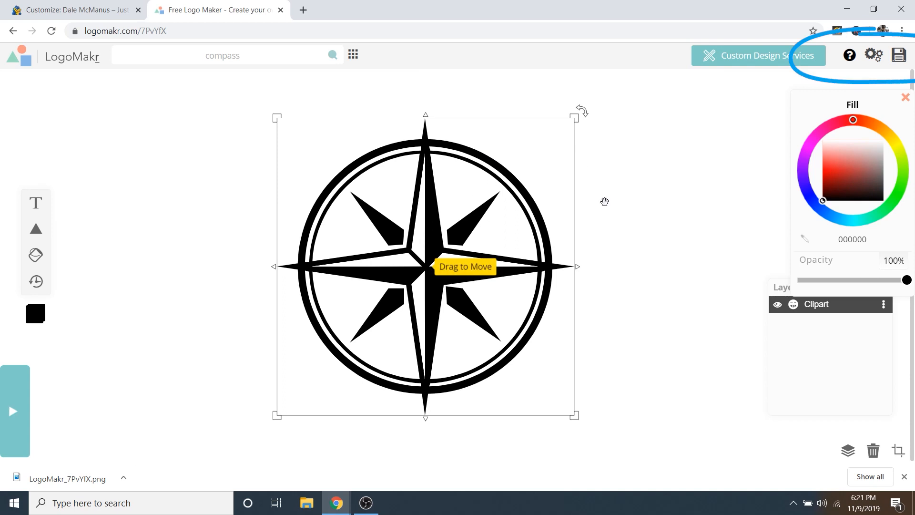
Step: Save the black compass logo as the free low-resolution PNG
click(902, 59)
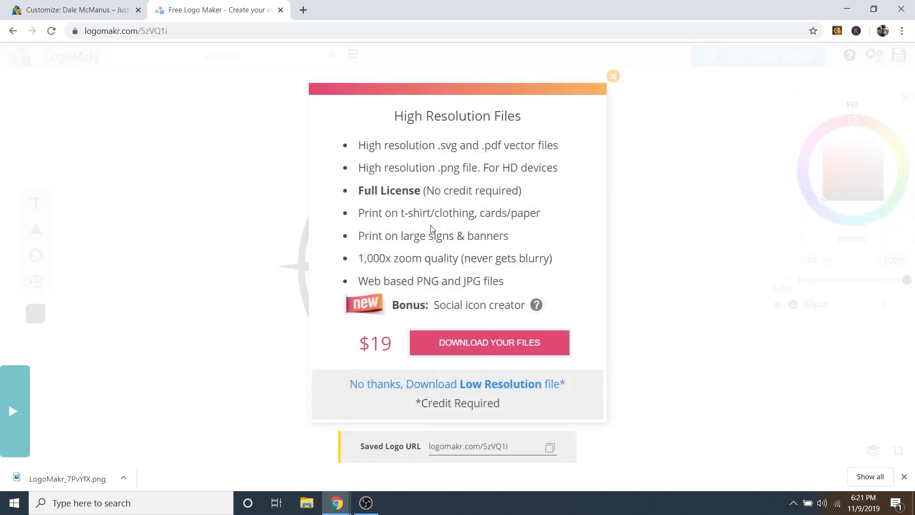
click(383, 388)
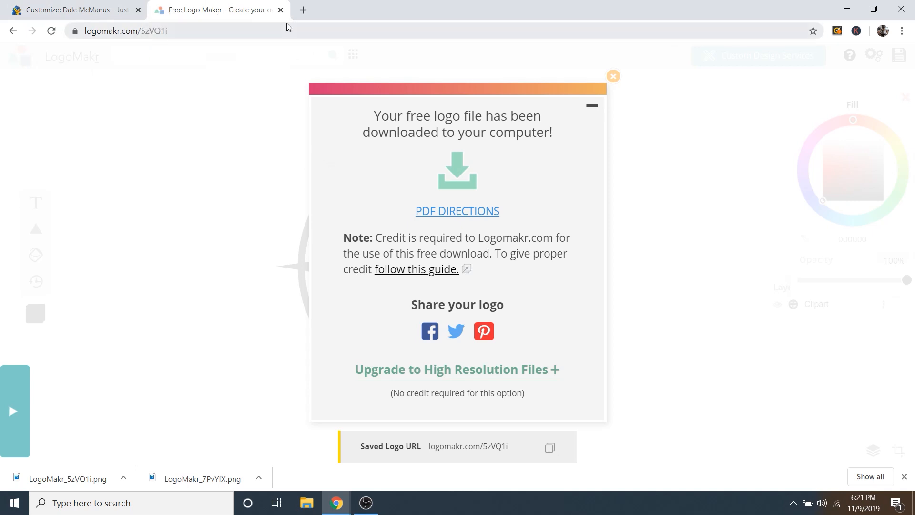
click(615, 78)
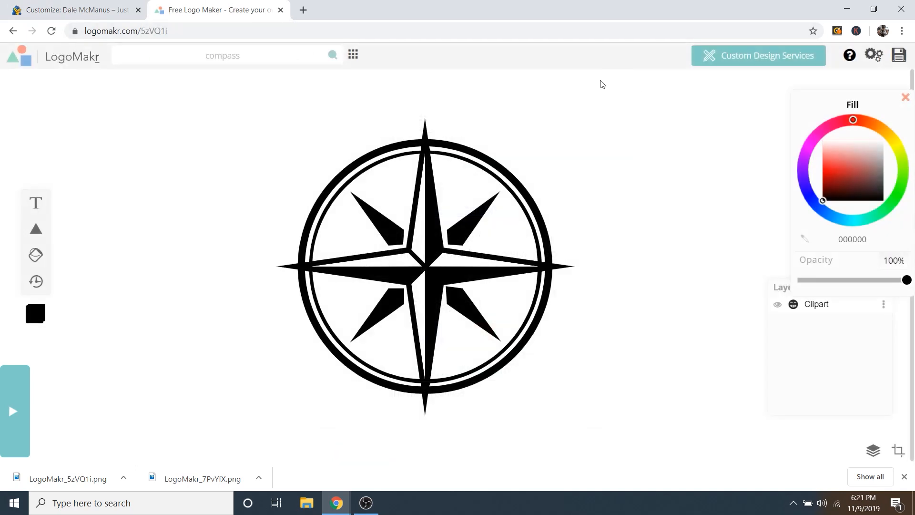
Step: Upload Logo.png from the desktop images folder and set it as the Site Logo
click(80, 18)
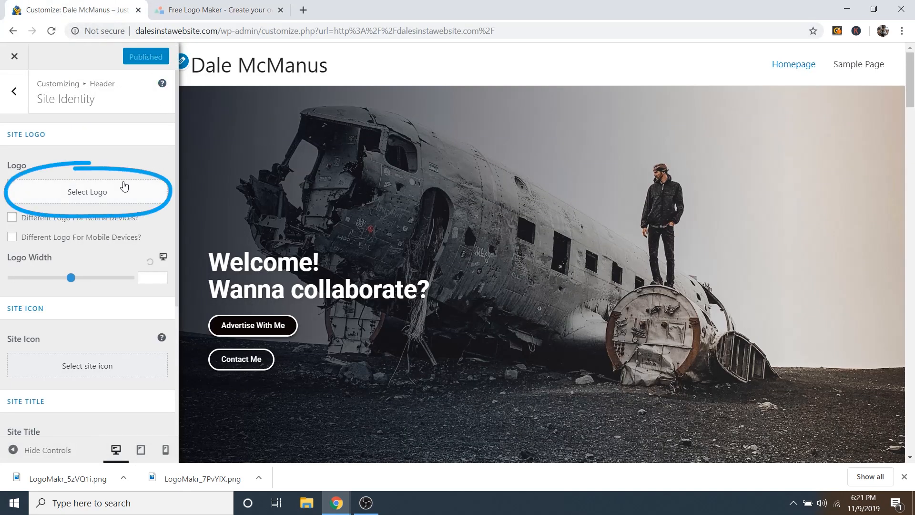
click(93, 193)
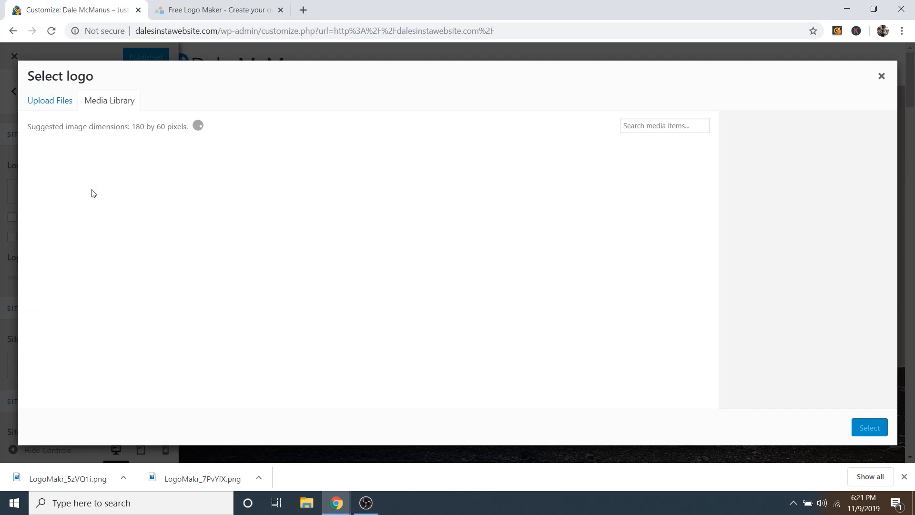
click(53, 105)
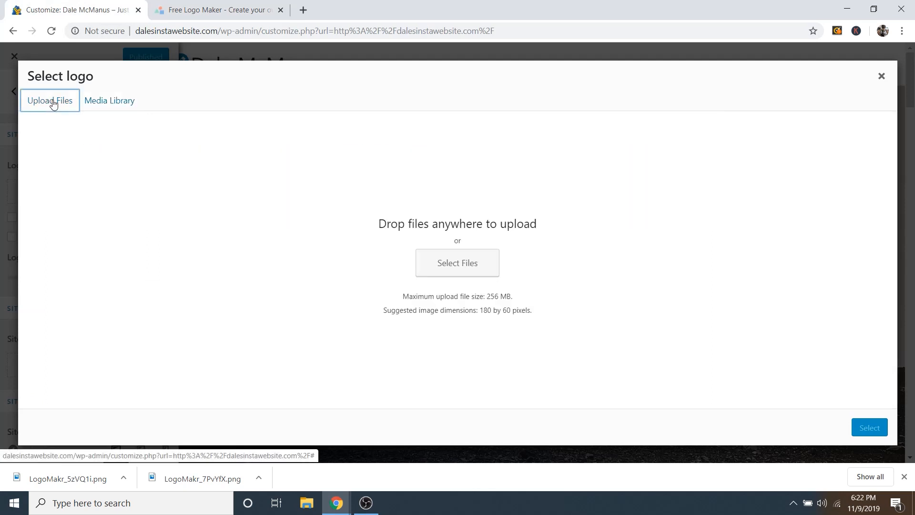
click(476, 272)
click(282, 98)
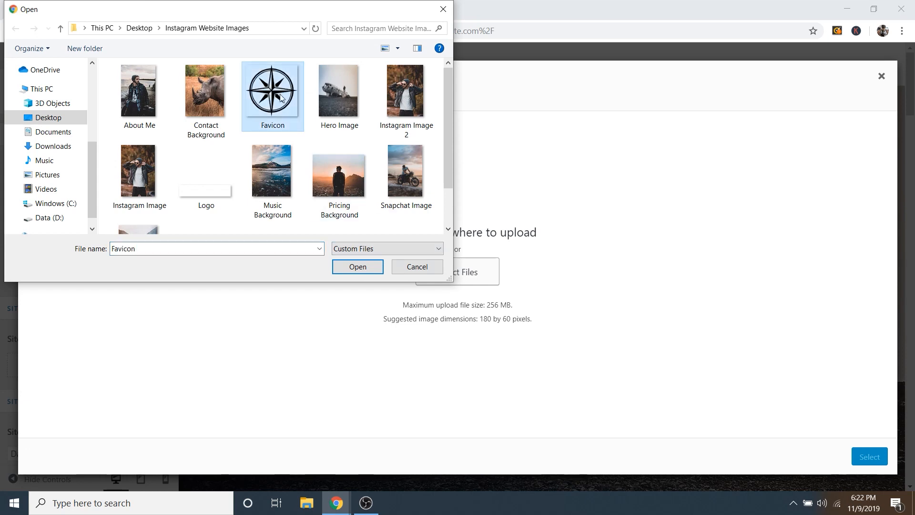
click(197, 186)
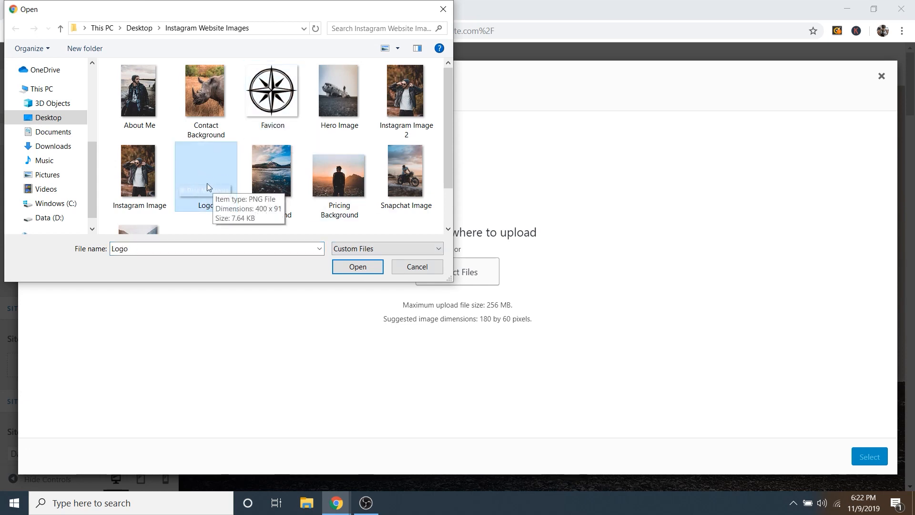
click(370, 266)
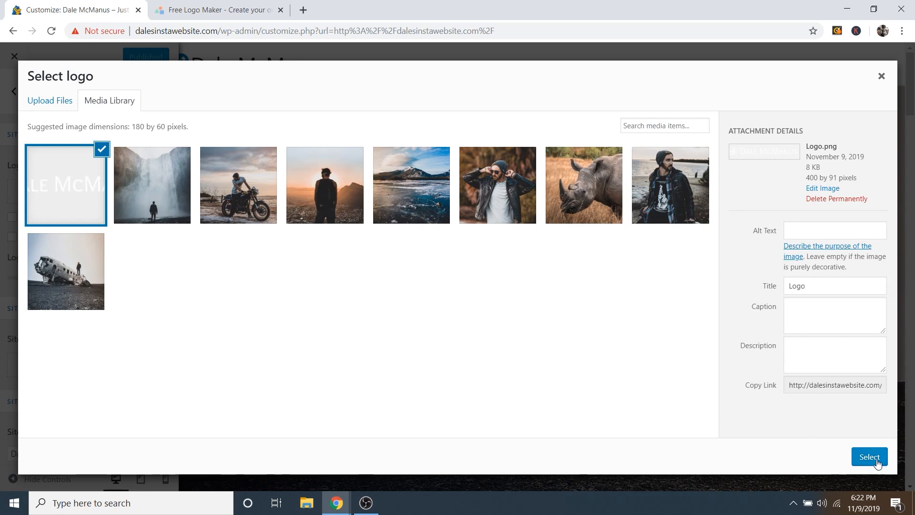
click(870, 457)
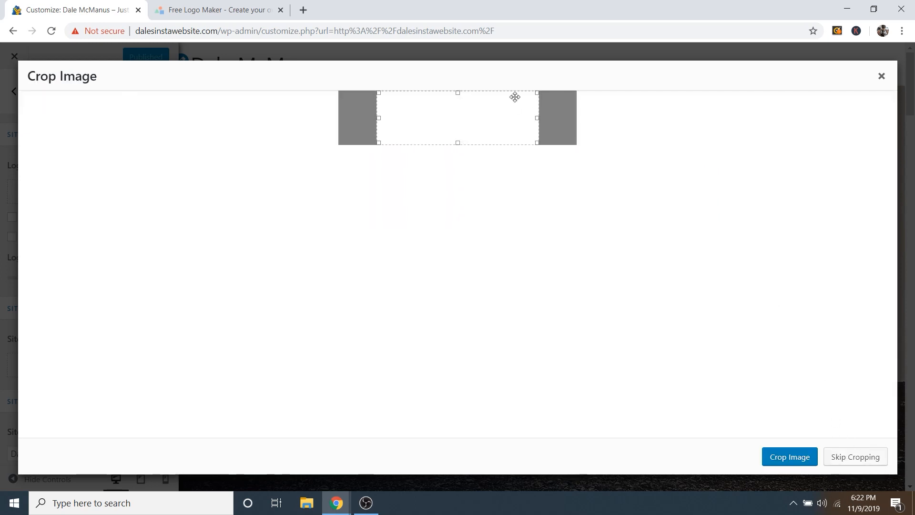
click(855, 459)
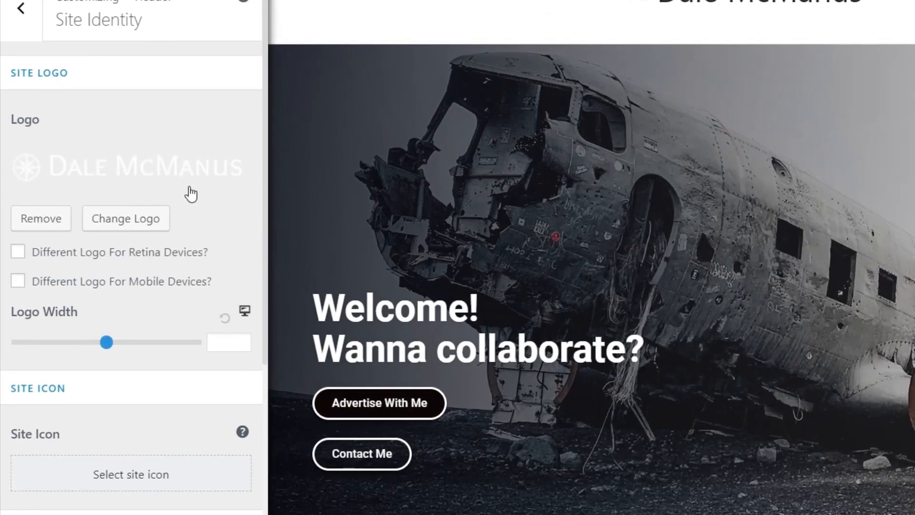
Step: Untick Display Site Title in Site Identity so only the logo remains in the header
scroll(127, 215, down, 3)
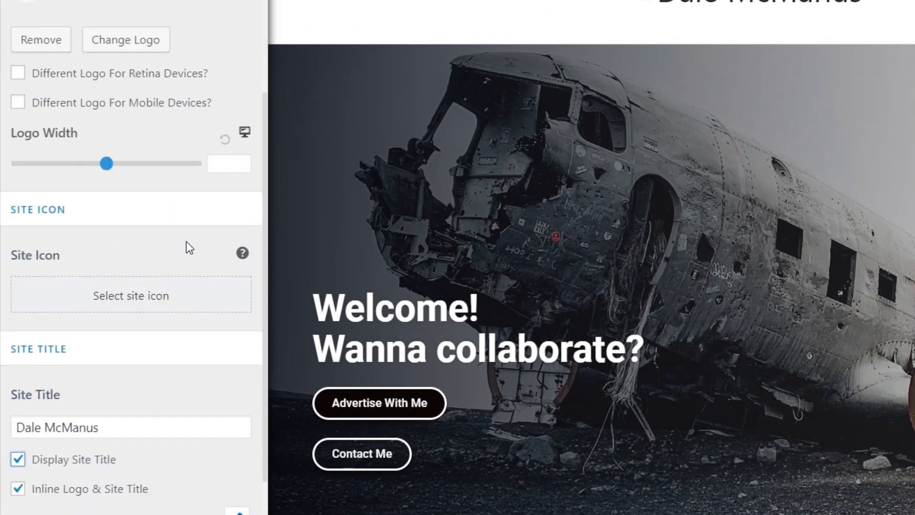
scroll(189, 247, down, 3)
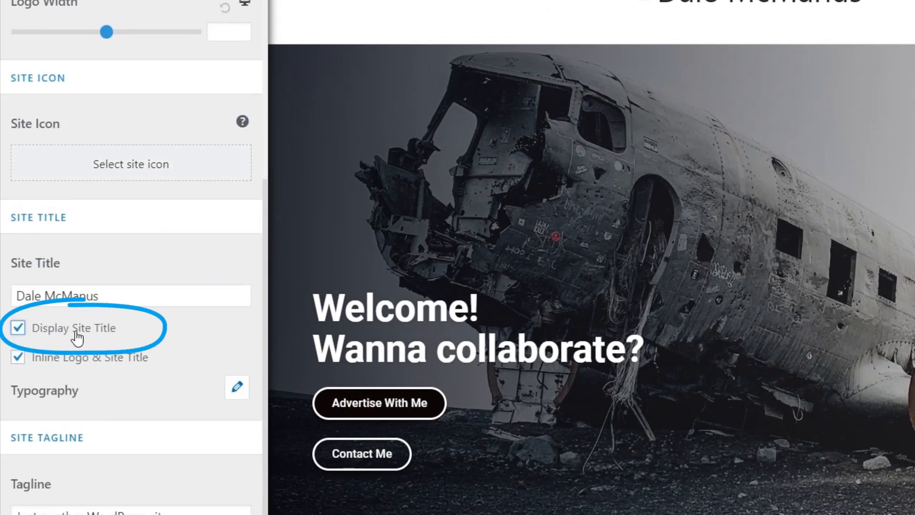
click(19, 329)
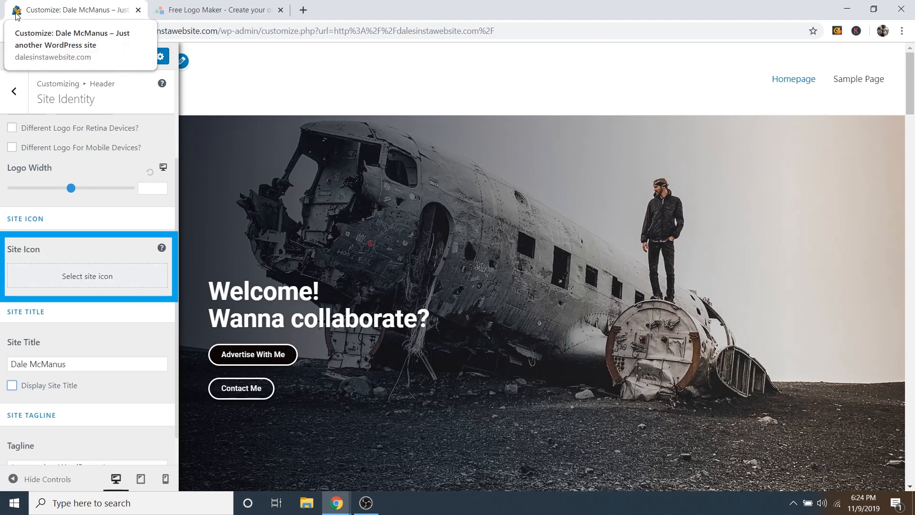
Step: Upload Favicon.png and set it as the Site Icon, skipping cropping
click(76, 279)
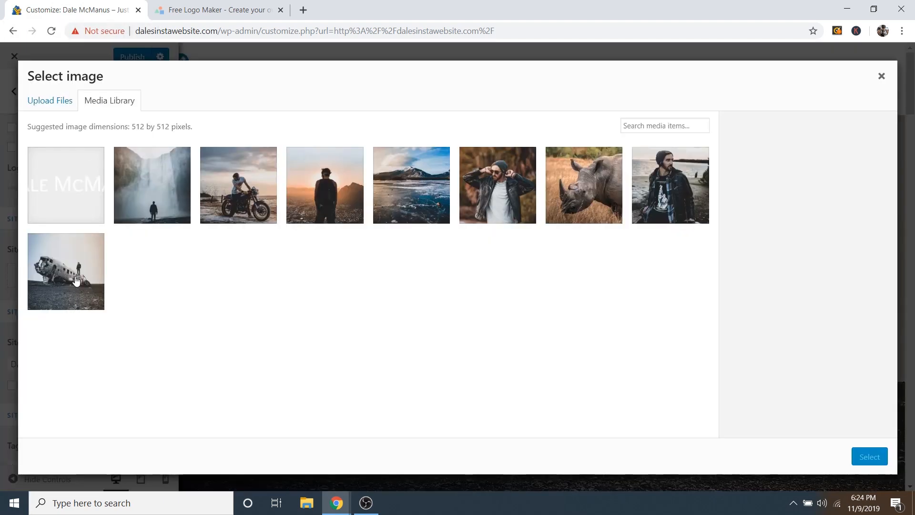
click(52, 102)
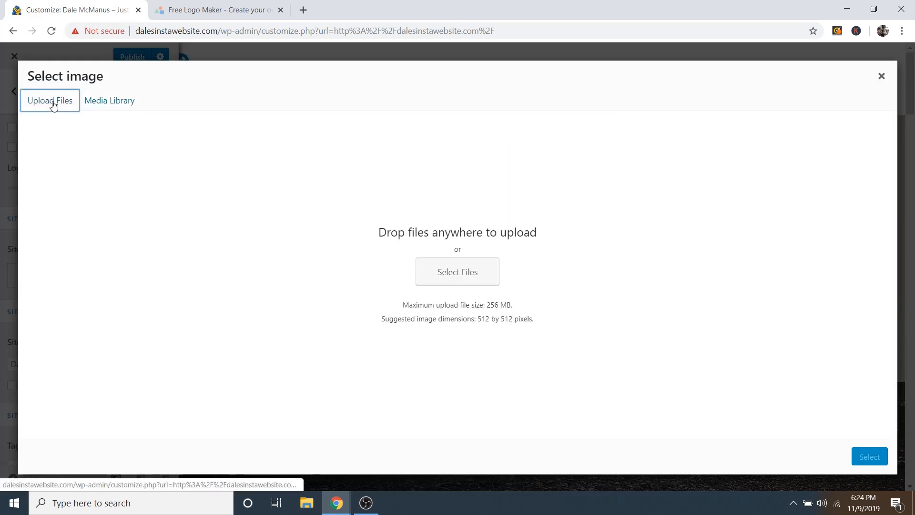
click(456, 280)
click(272, 95)
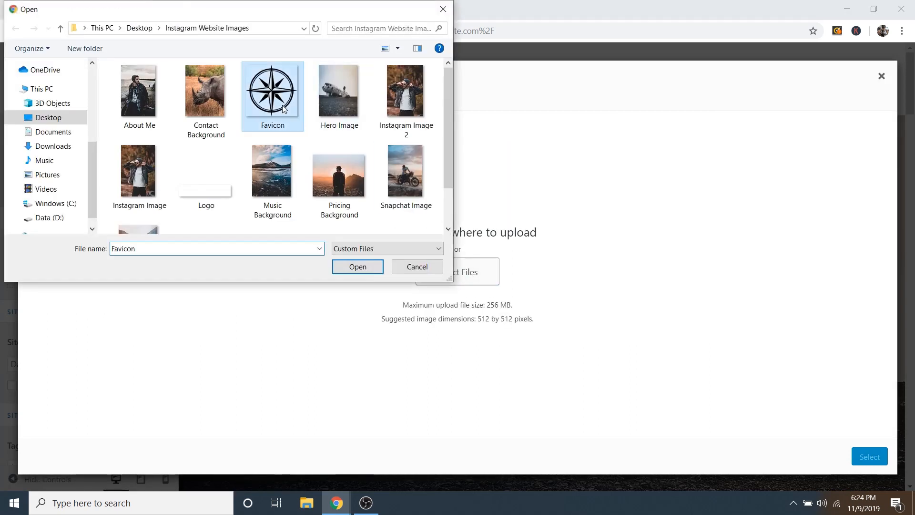
click(358, 266)
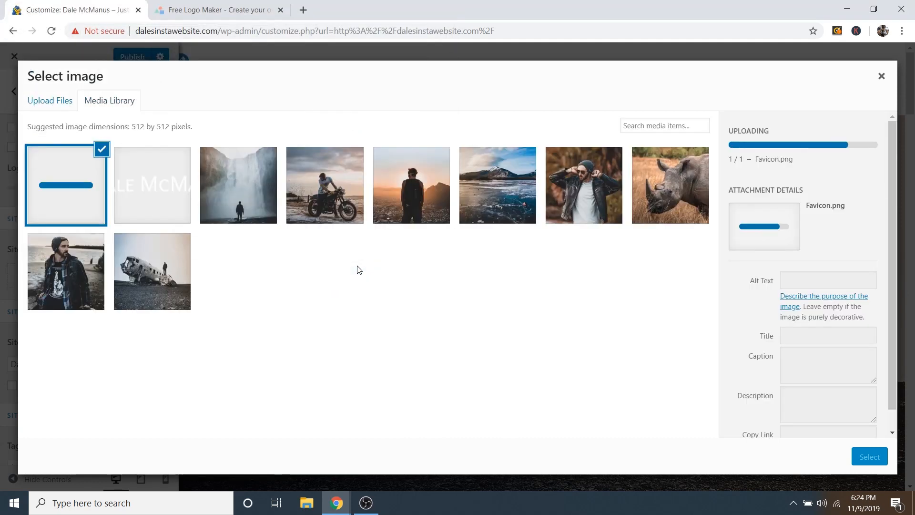
click(870, 457)
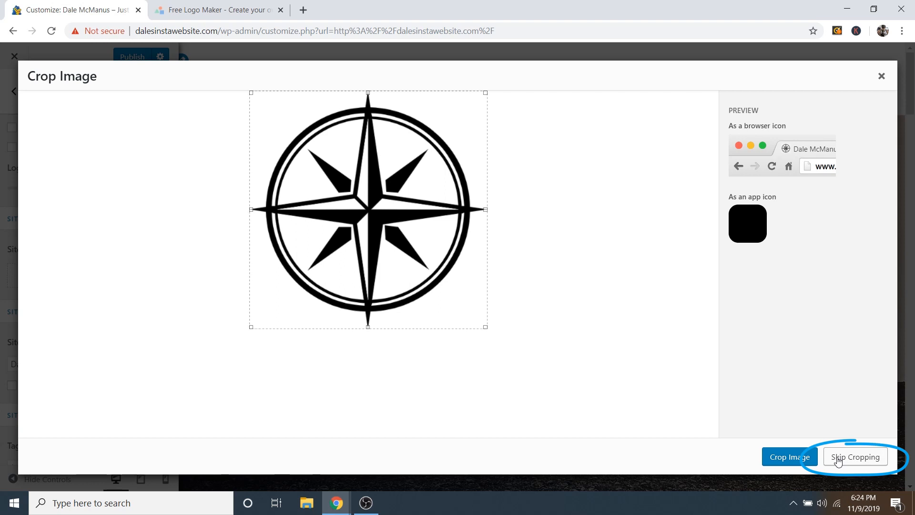
click(839, 458)
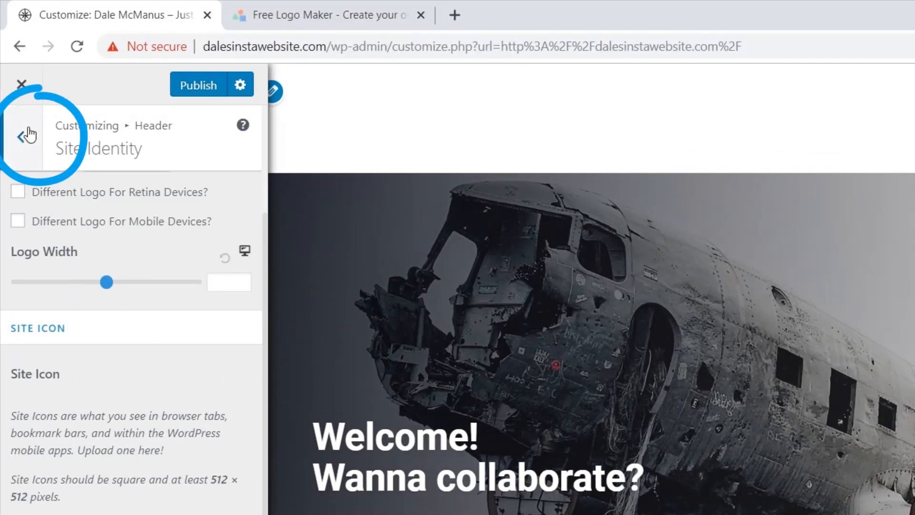
Step: In Primary Header, set the bottom border to 0 and use the inline mobile header layout
click(21, 137)
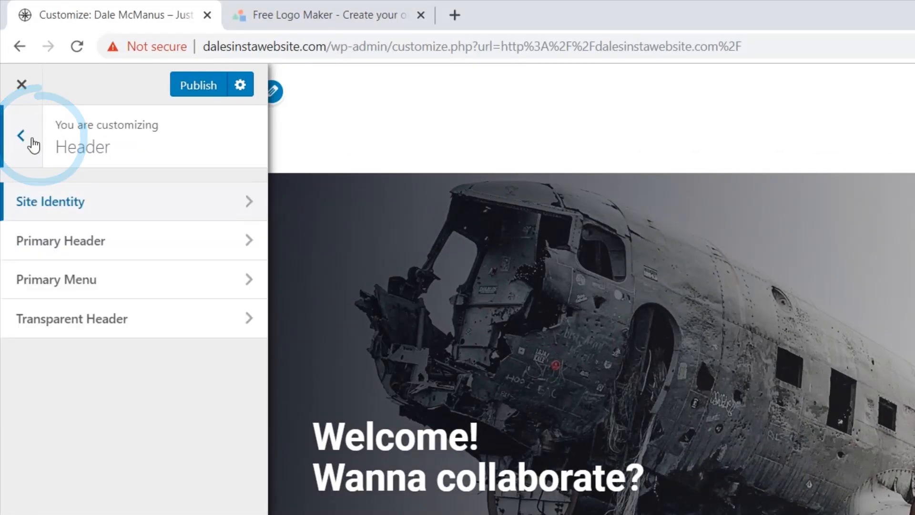
click(98, 244)
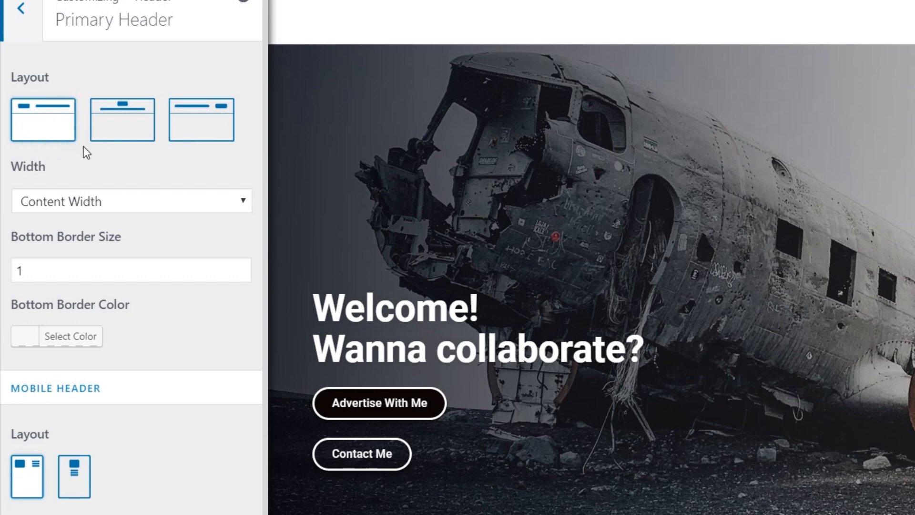
click(237, 274)
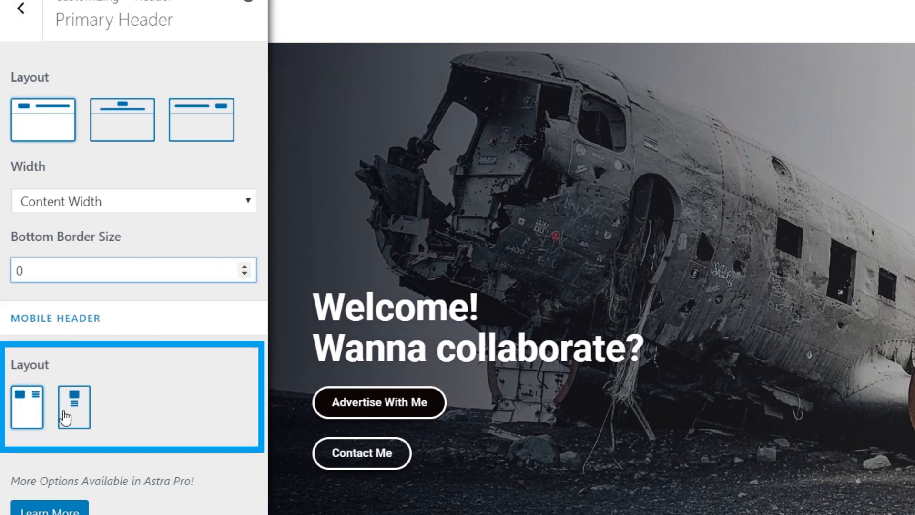
click(27, 408)
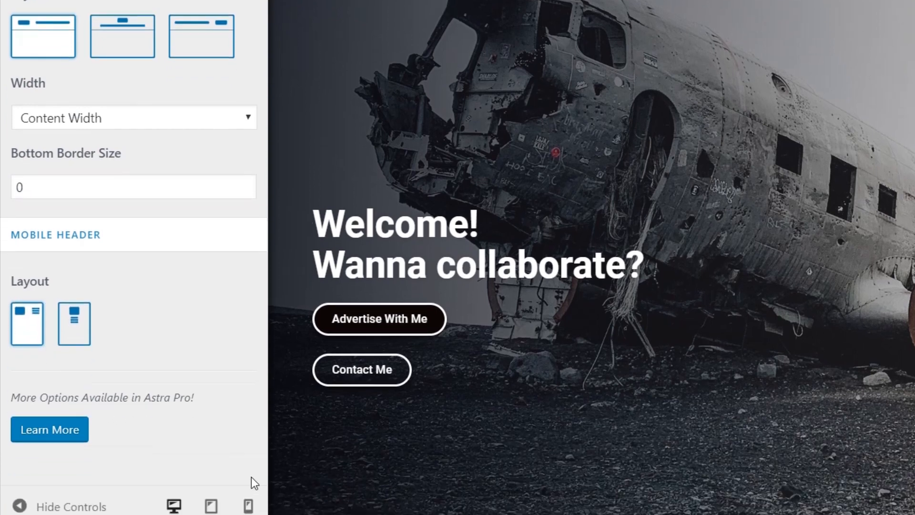
click(248, 461)
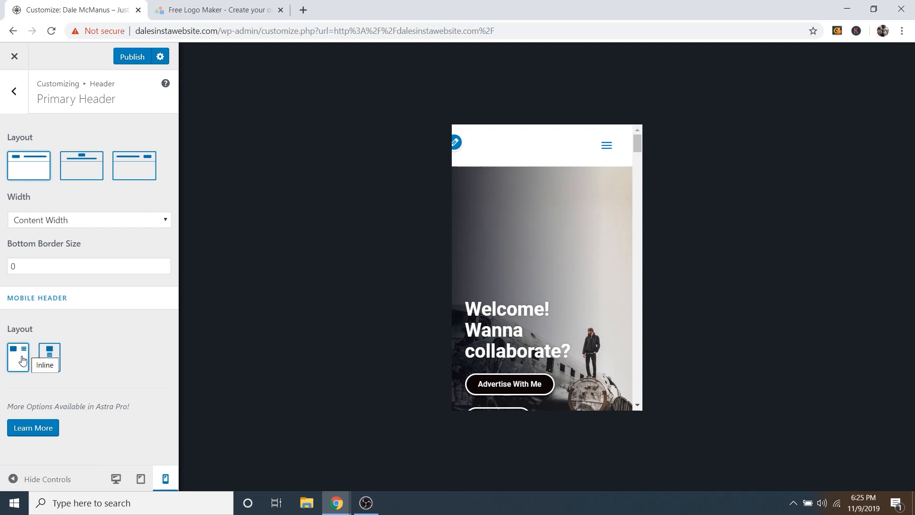
click(18, 90)
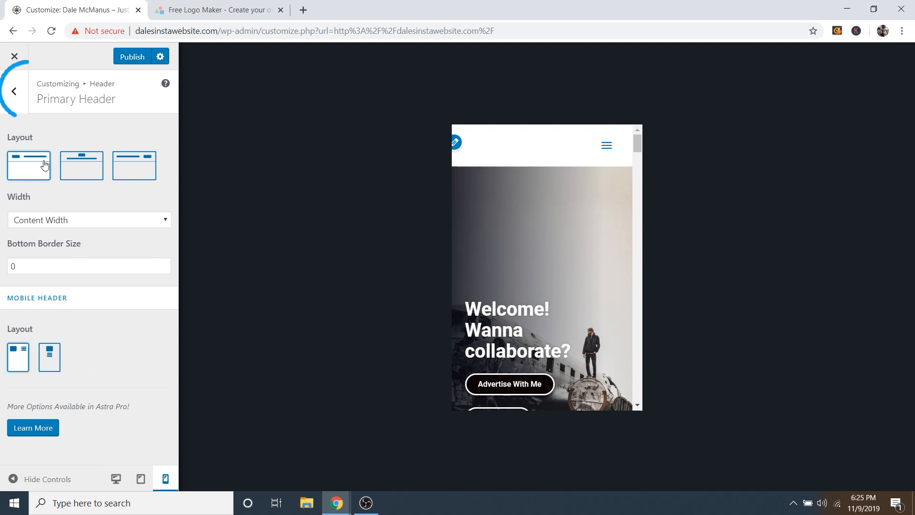
Step: Enable the Transparent Header on the complete website and check it in the desktop preview
click(20, 92)
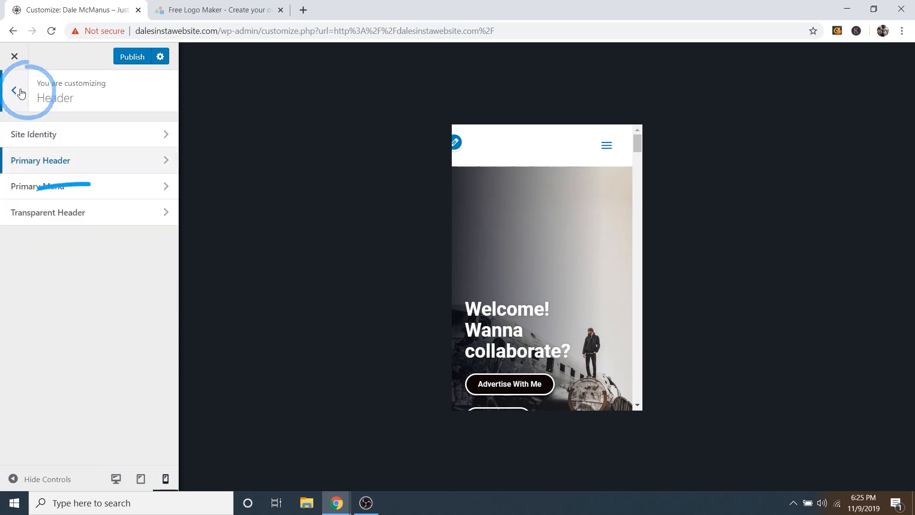
click(63, 222)
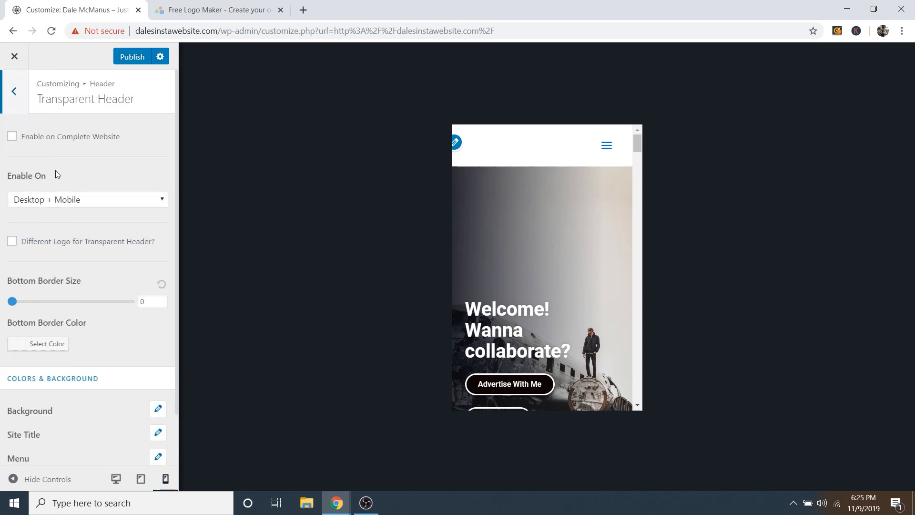
click(12, 137)
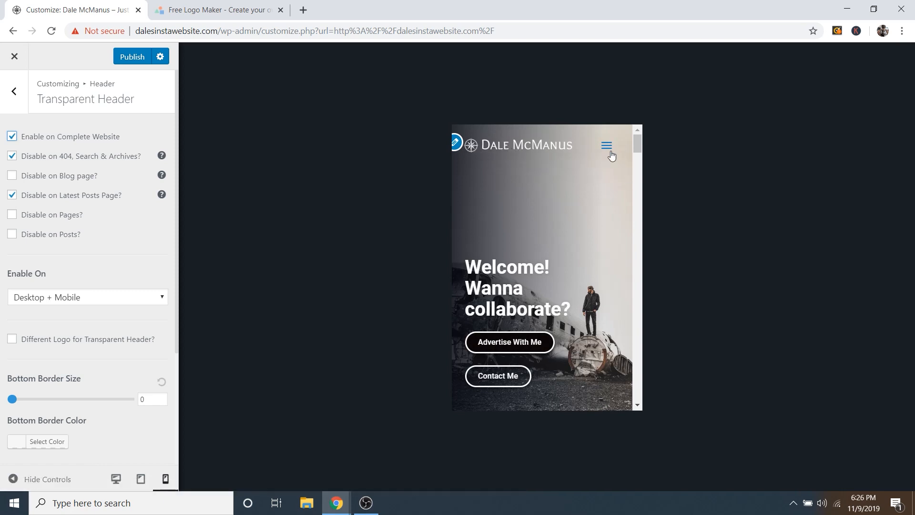
scroll(578, 216, down, 3)
scroll(578, 216, up, 3)
click(116, 479)
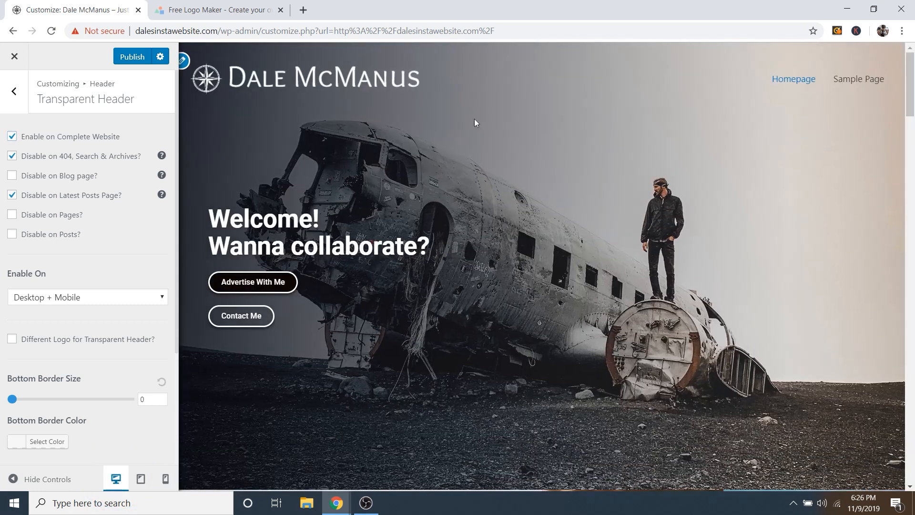
scroll(442, 248, down, 1)
scroll(513, 266, up, 1)
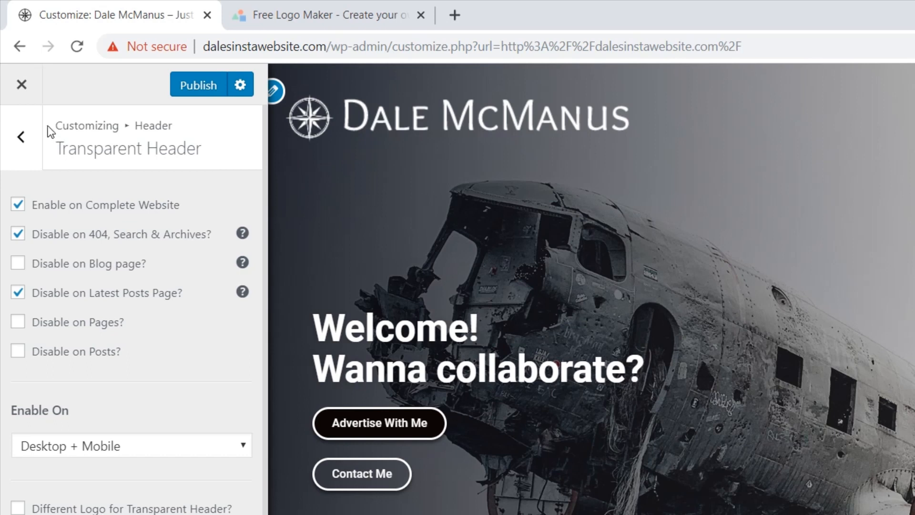
Step: Set the Site Identity logo width to 175
click(27, 147)
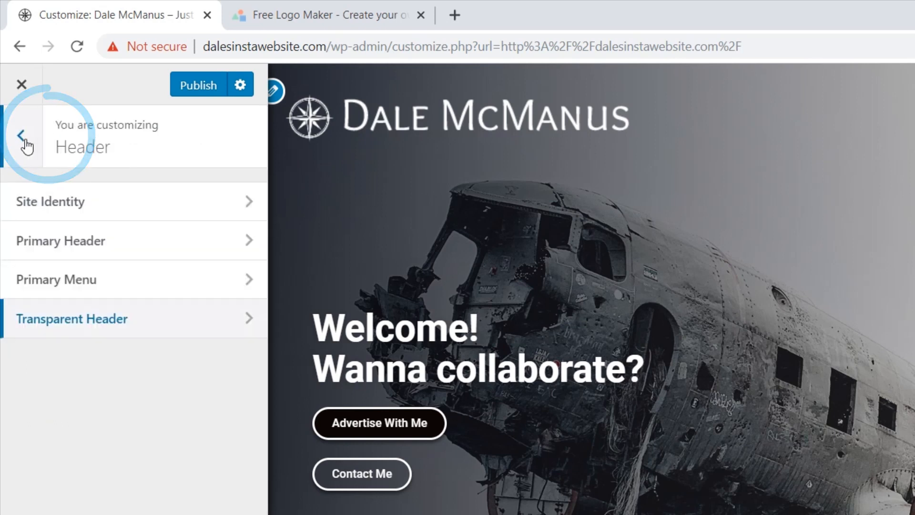
click(81, 204)
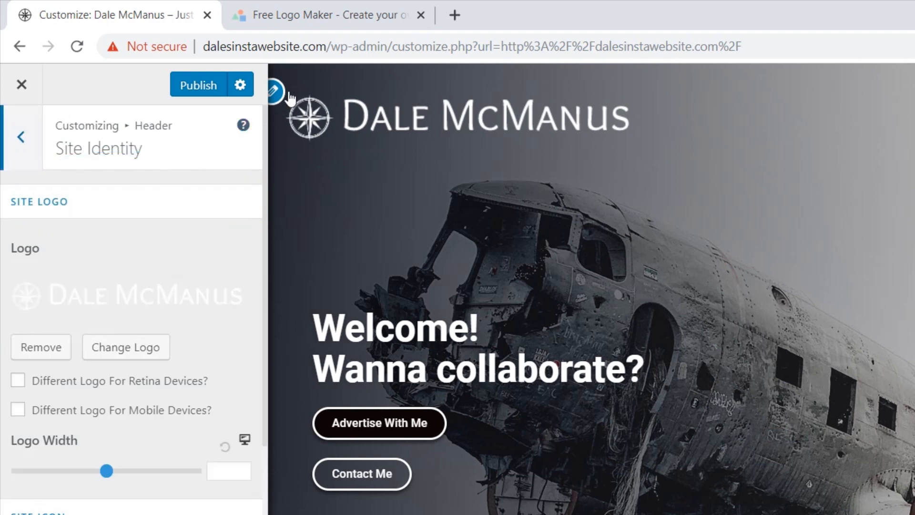
click(276, 94)
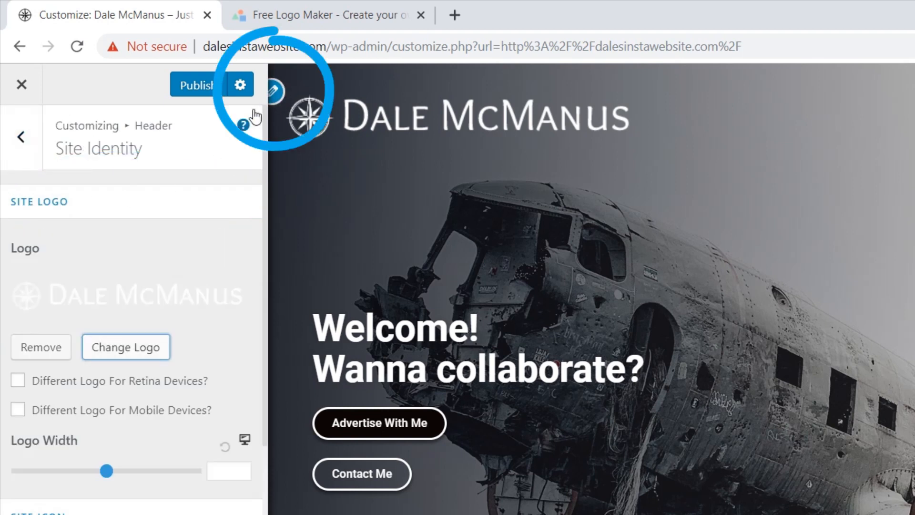
drag(107, 471, 71, 472)
click(242, 476)
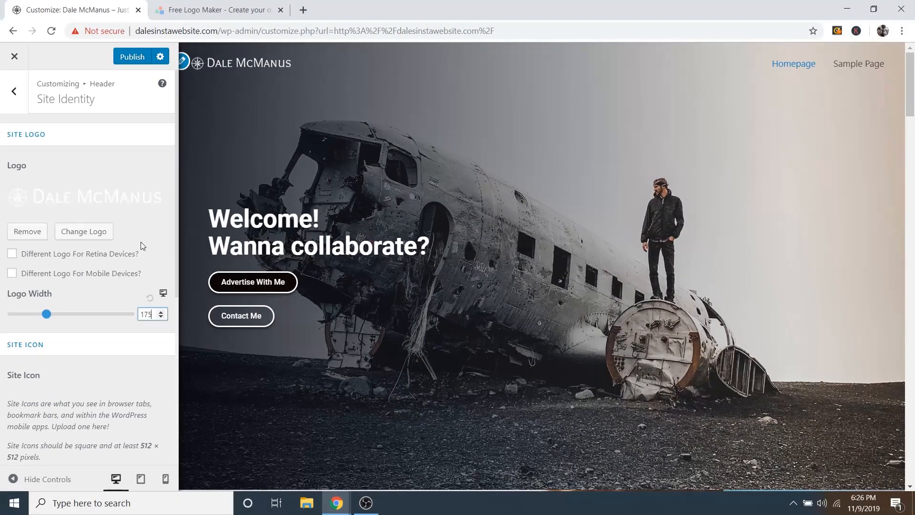
Step: Publish the Customizer changes and check the live header
click(128, 59)
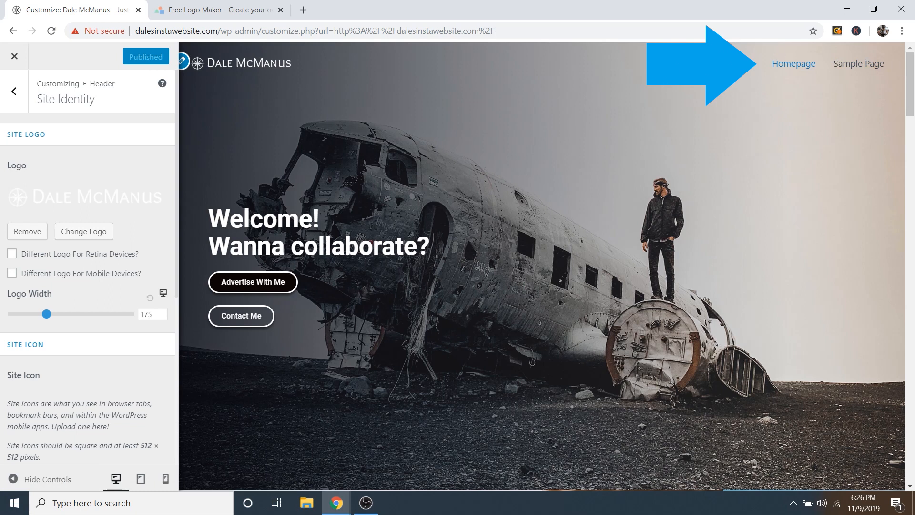
scroll(702, 186, down, 8)
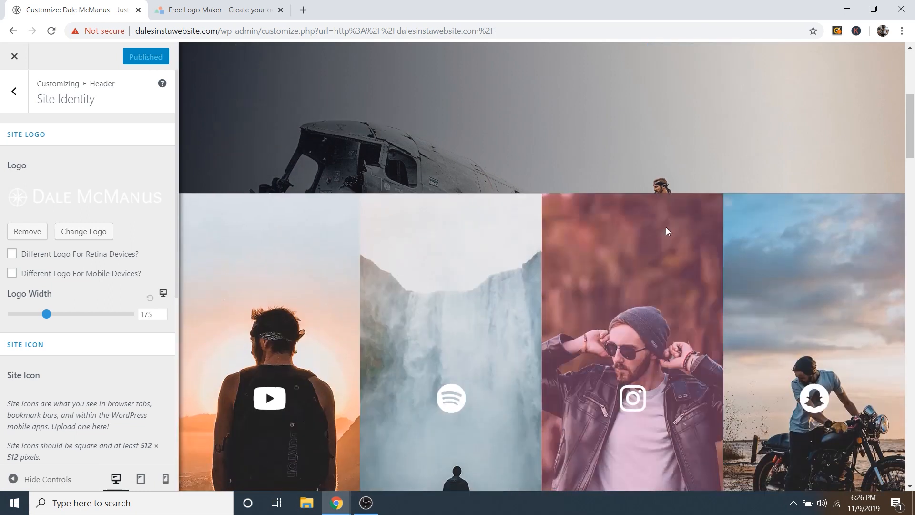
scroll(715, 267, up, 10)
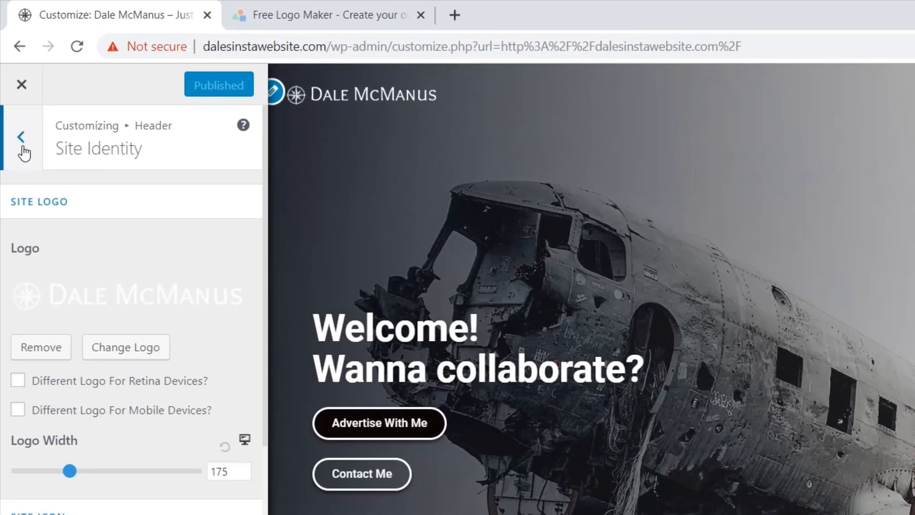
Step: Create a menu named 'Primary Menu' and assign it to the Primary Menu location
click(27, 159)
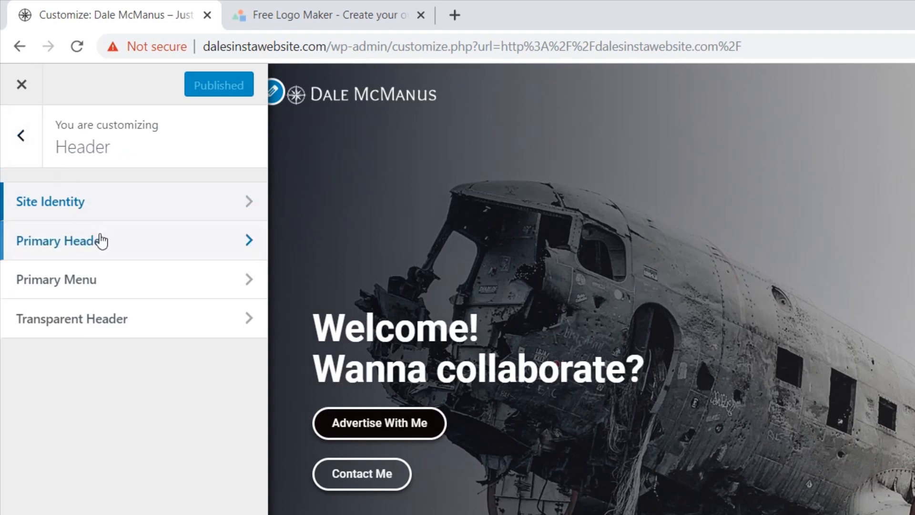
click(31, 147)
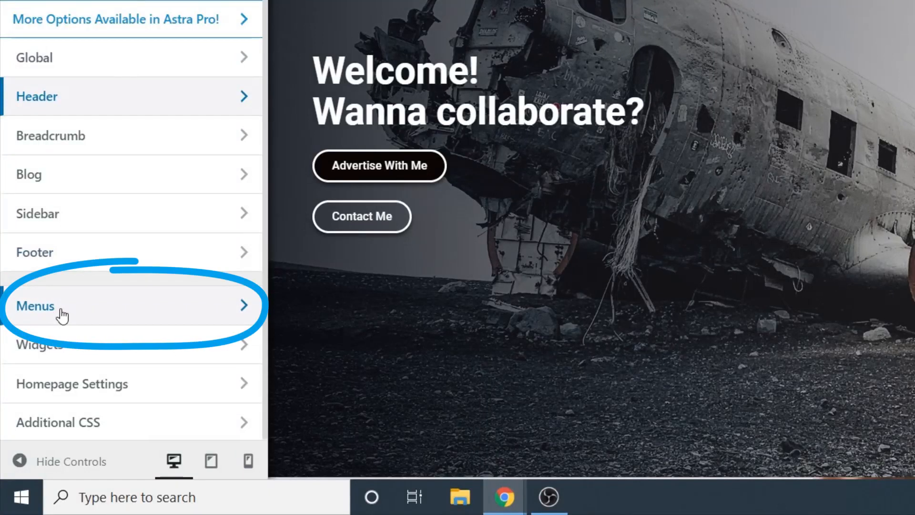
click(62, 313)
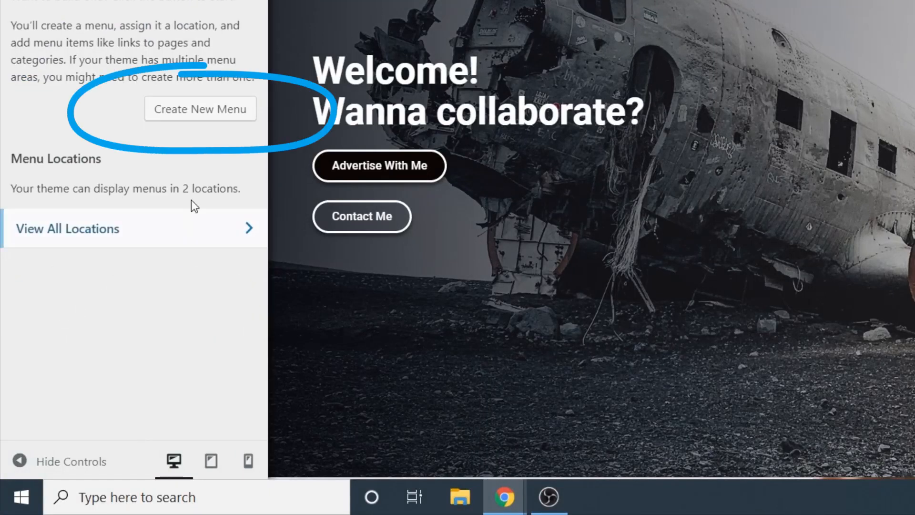
click(187, 112)
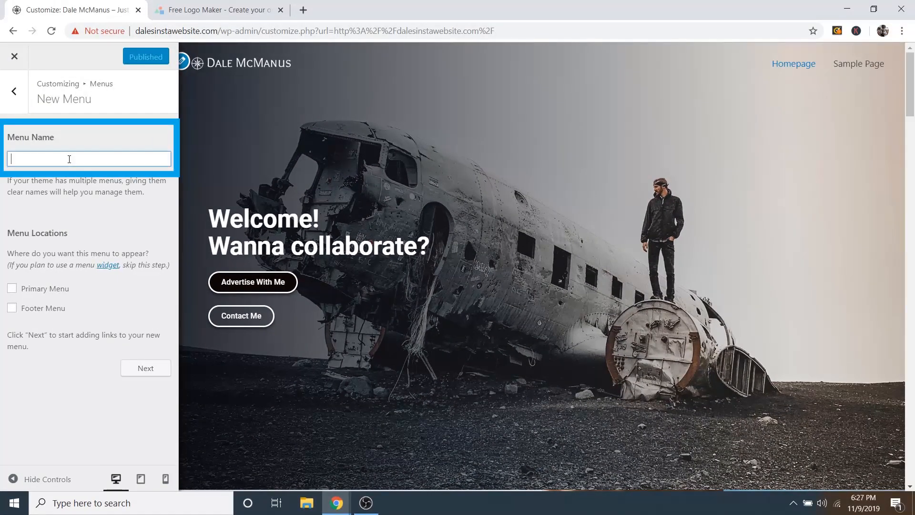
text(Primary Menu)
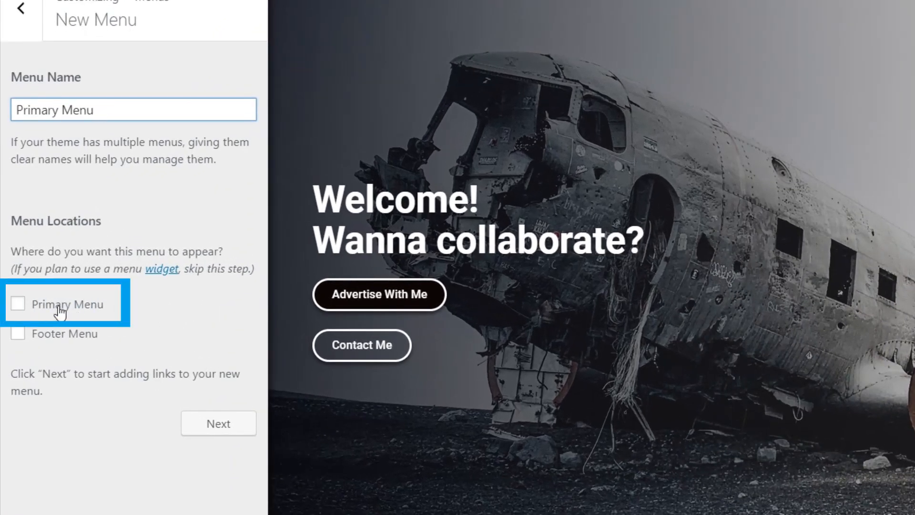
click(61, 308)
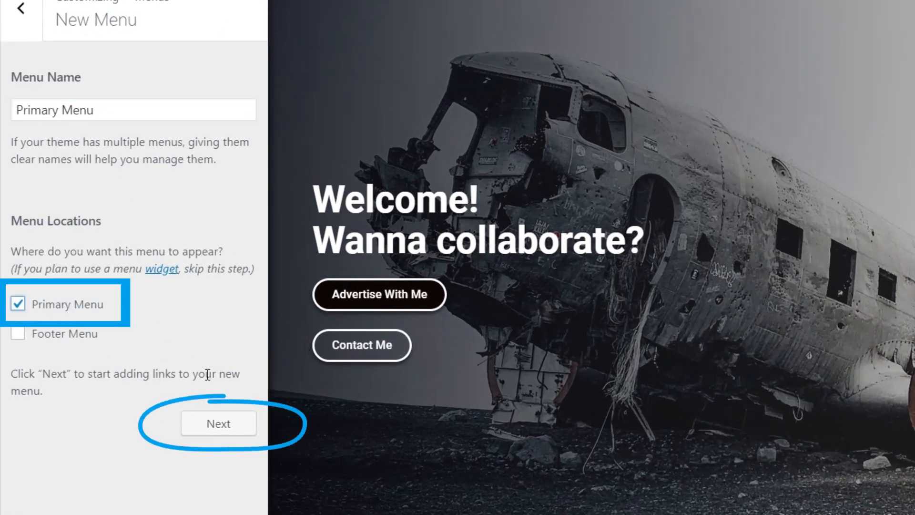
click(223, 424)
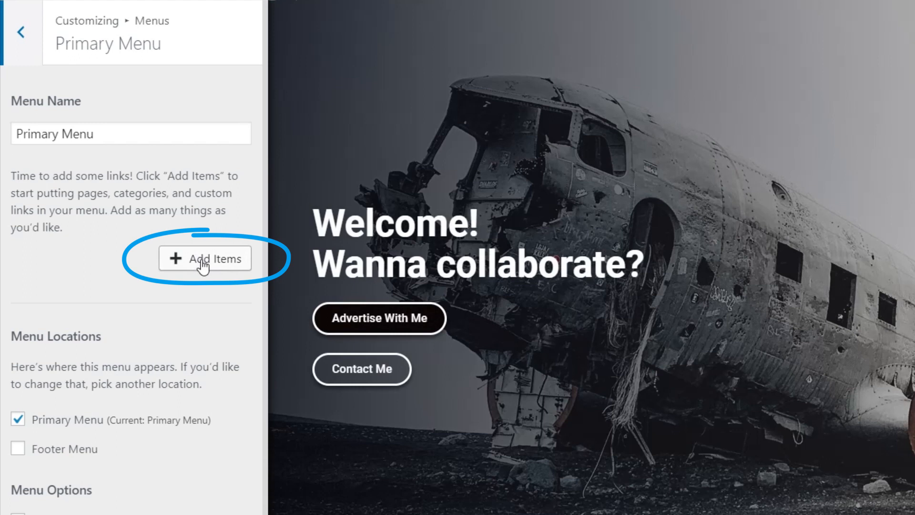
Step: Open Add Items for Primary Menu and browse the available Pages list
click(203, 262)
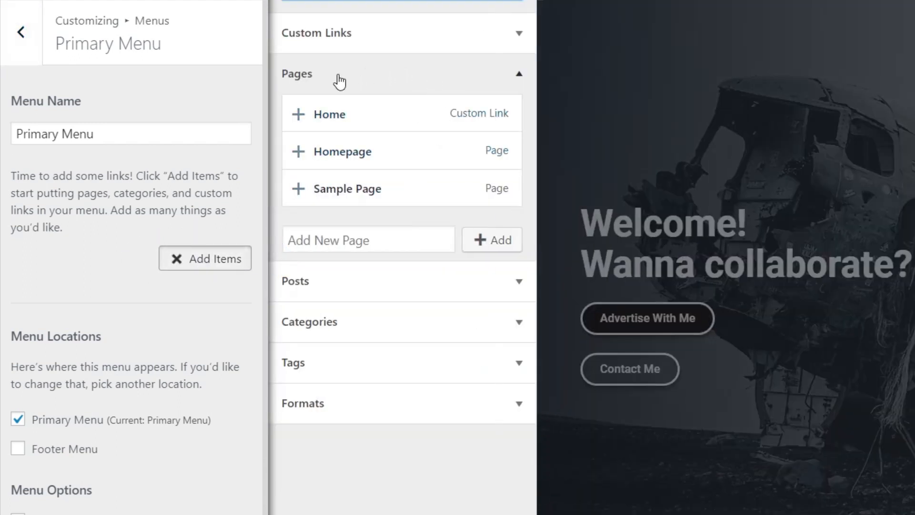
click(307, 80)
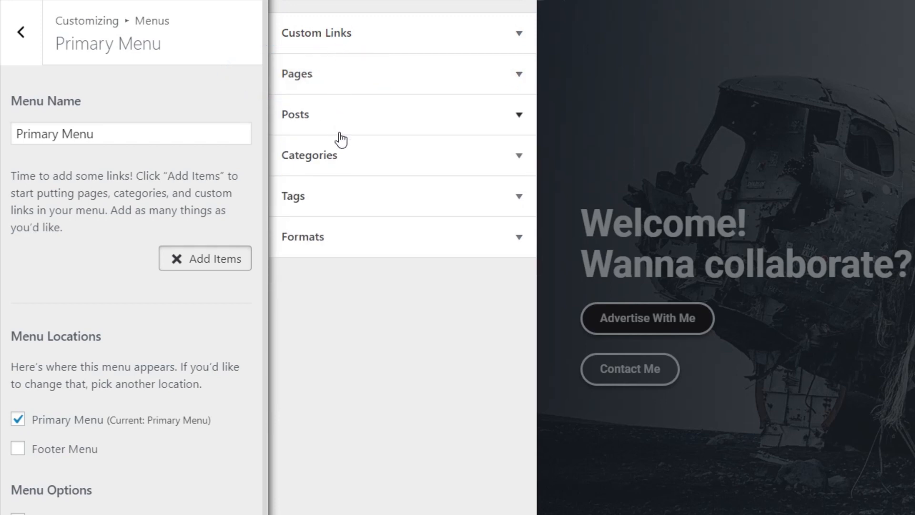
click(319, 80)
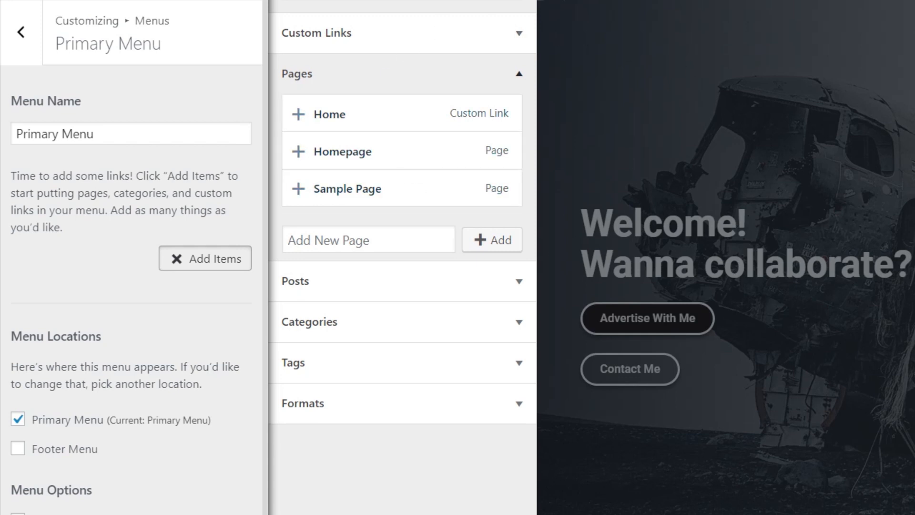
click(352, 80)
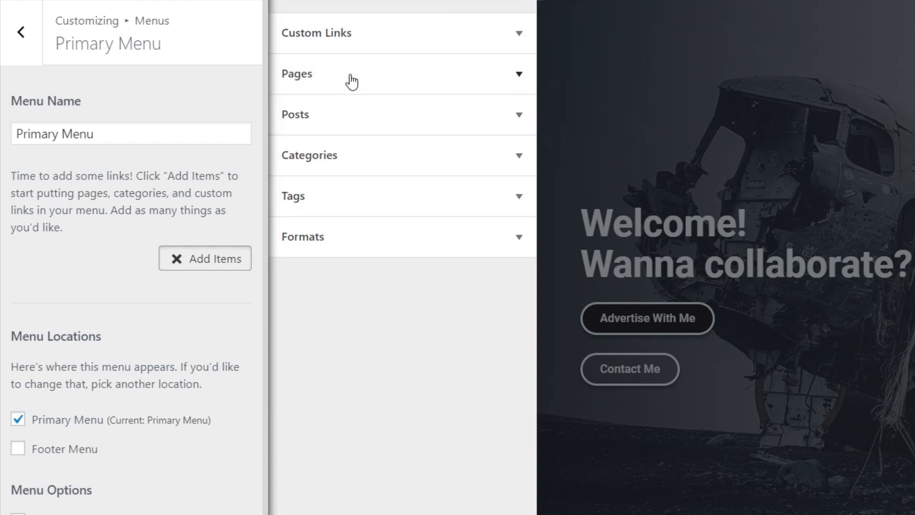
Step: Add an 'Advertise With Me' custom link pointing to #pricing to the menu
click(347, 44)
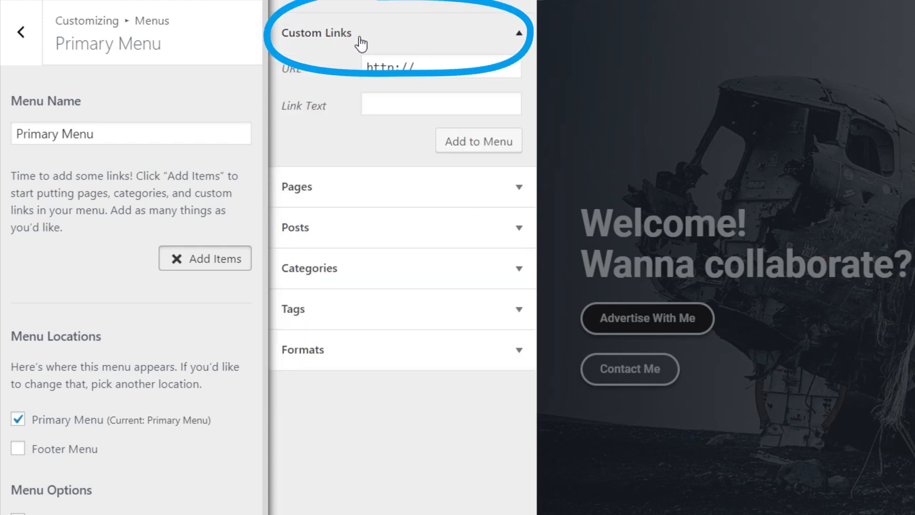
click(381, 105)
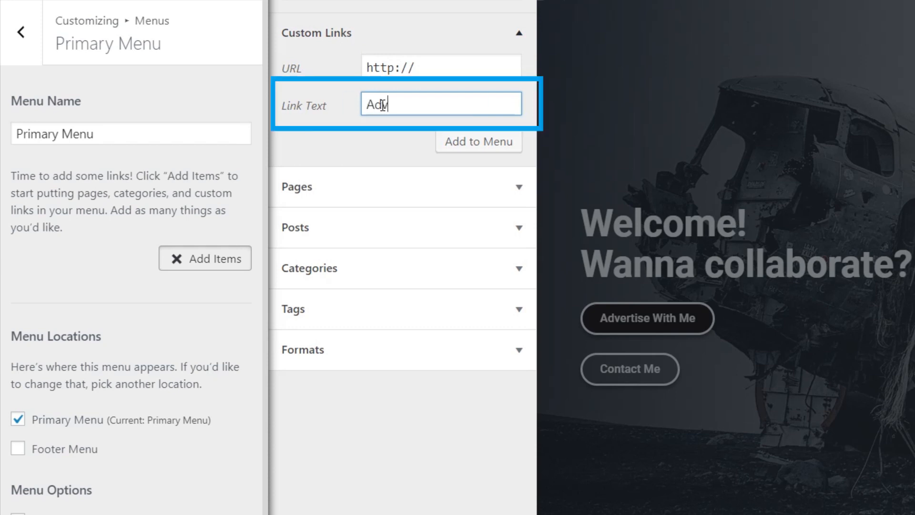
text(Advert)
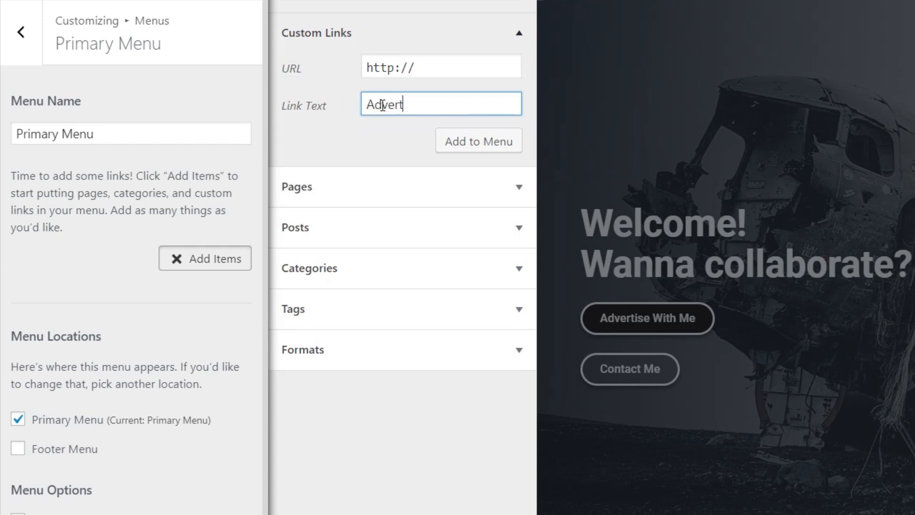
text(ise With Me)
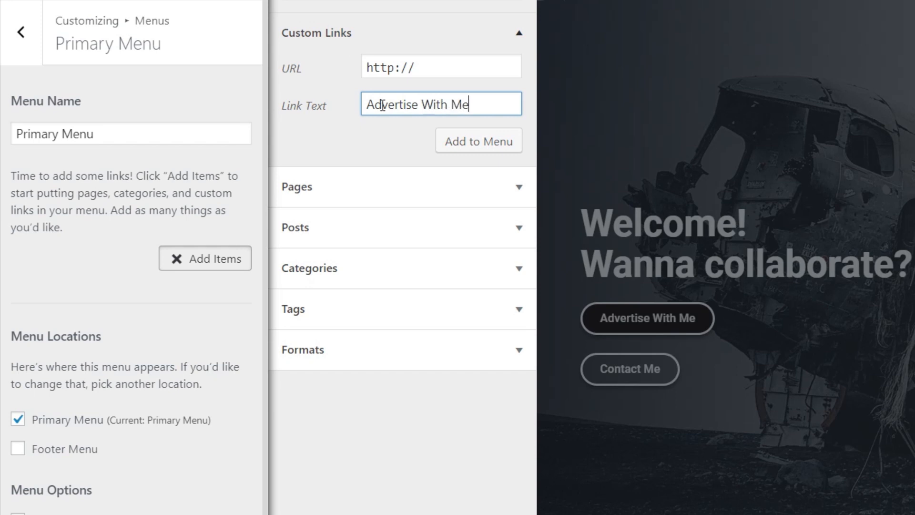
drag(469, 67, 351, 65)
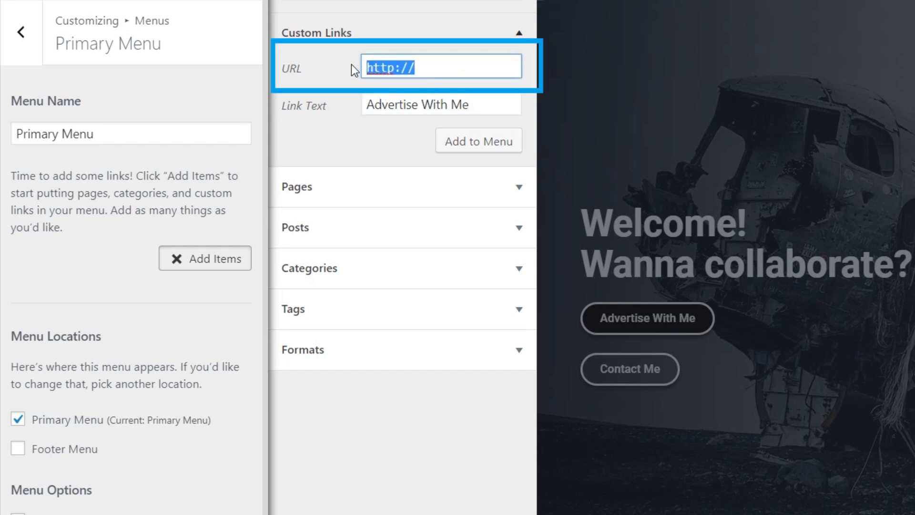
text(#)
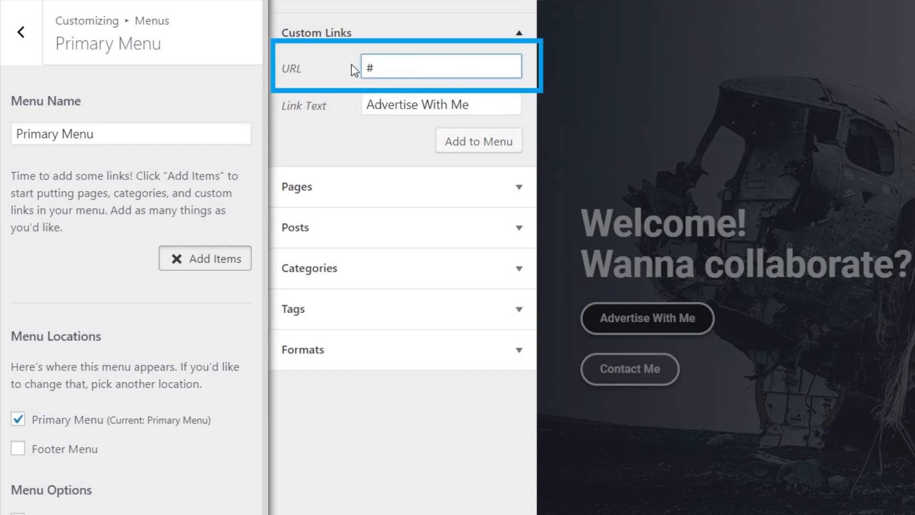
text(pricing)
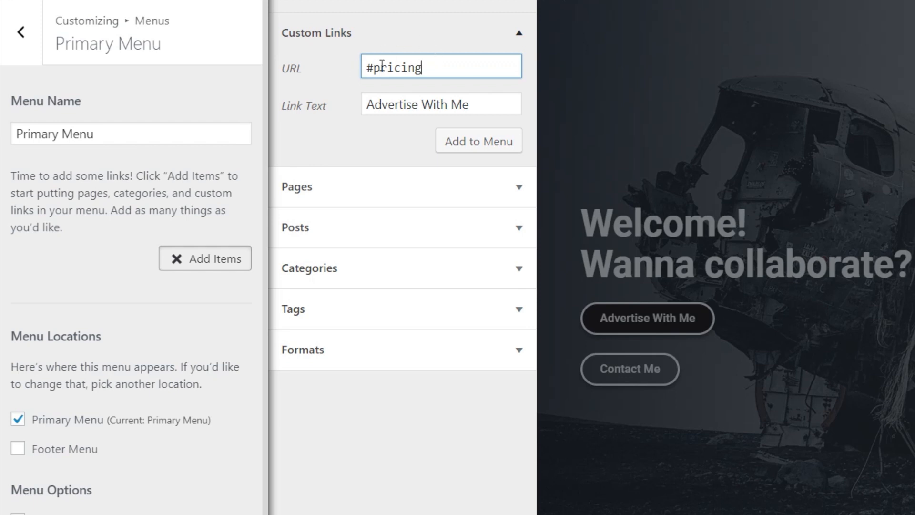
drag(369, 67, 426, 60)
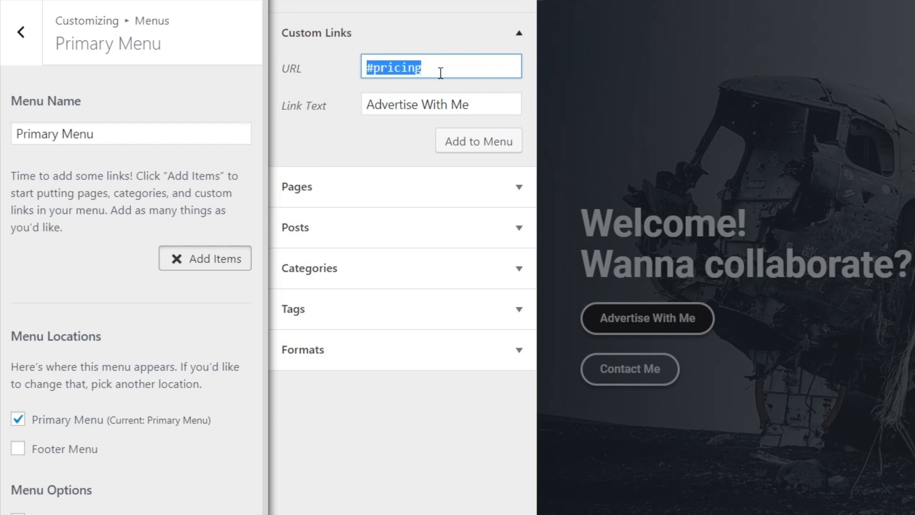
click(441, 73)
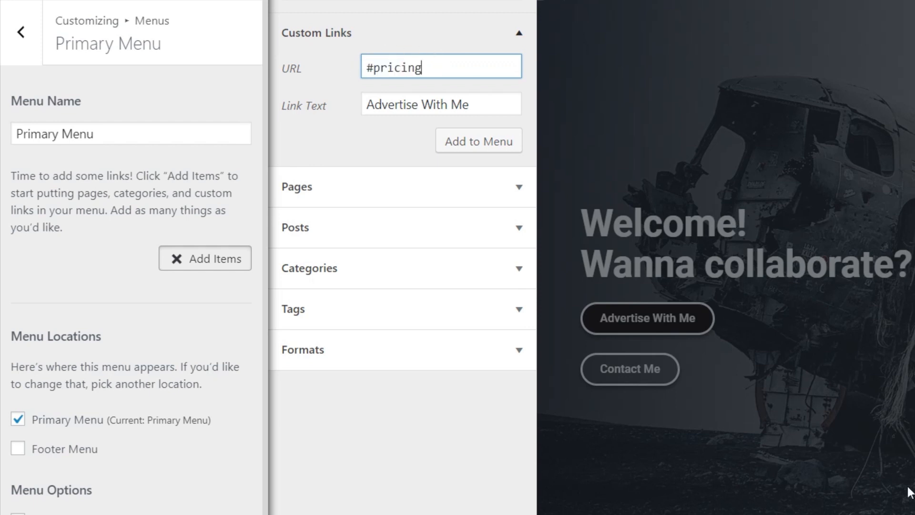
click(472, 142)
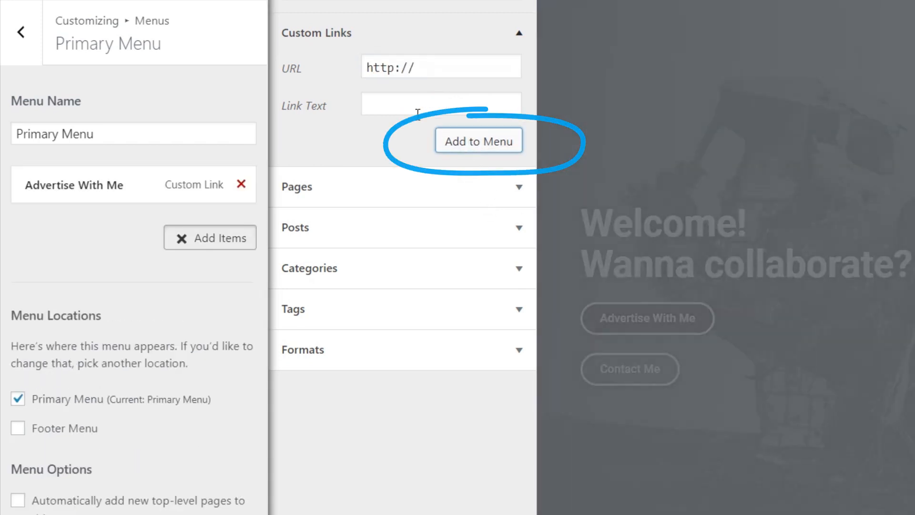
Step: Add an 'About' custom link pointing to #about to the menu
click(398, 104)
text(Abo)
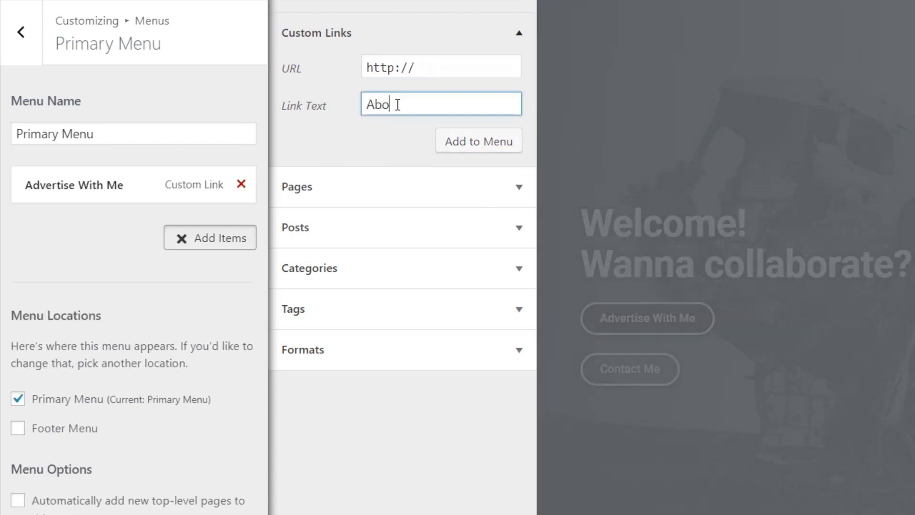
text(ut)
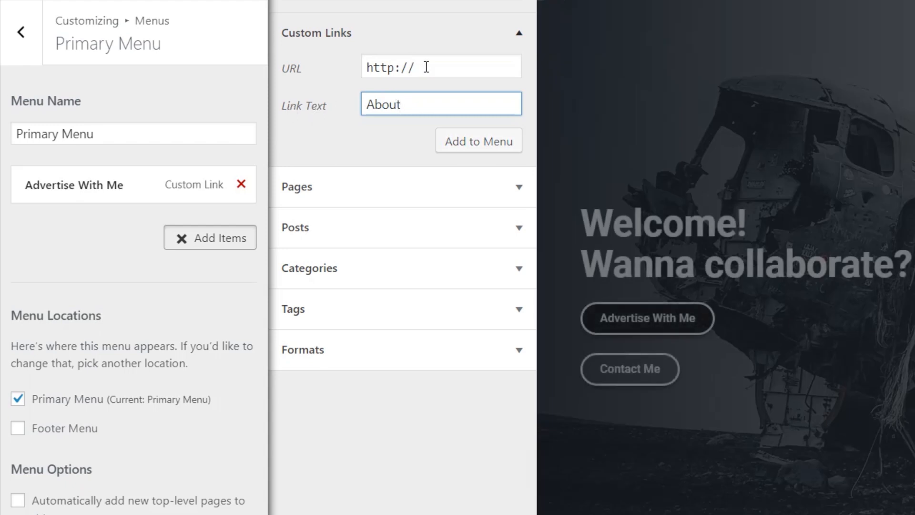
drag(426, 67, 373, 67)
text(#about)
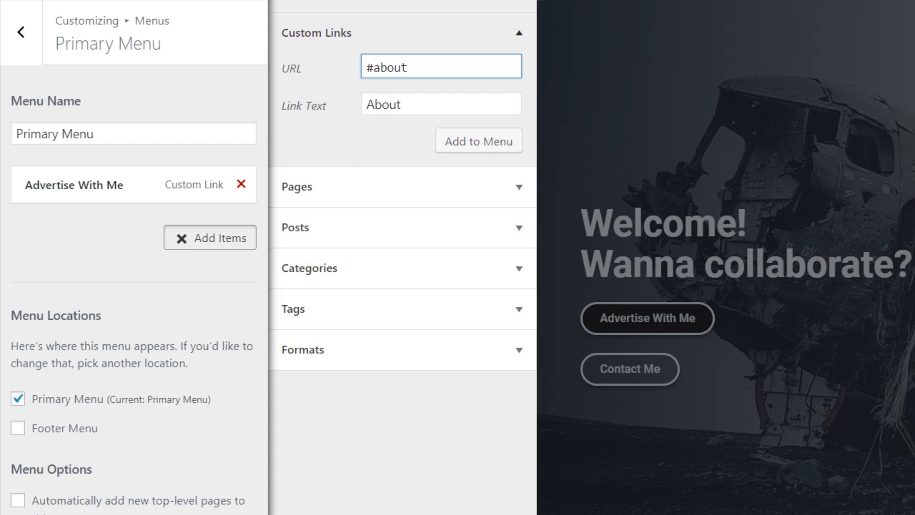
click(475, 149)
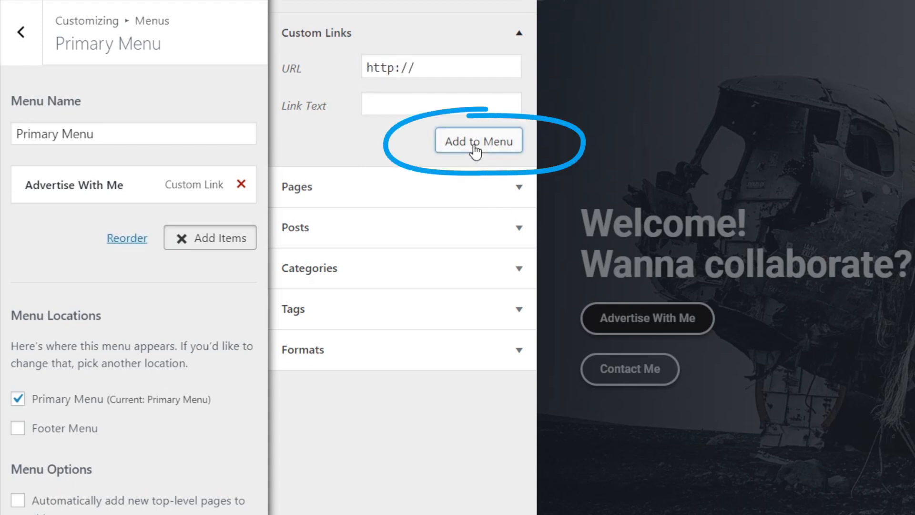
Step: Add a Social custom link pointing to #social to the Primary Menu
click(404, 106)
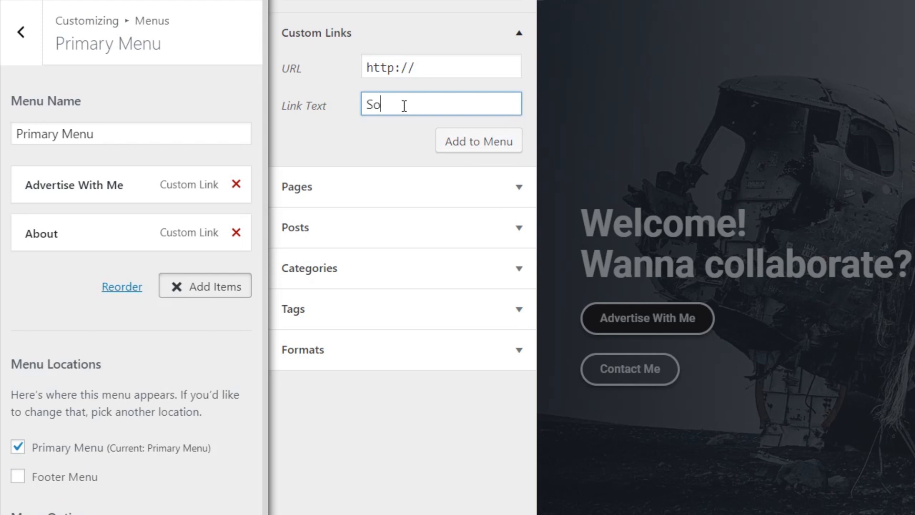
triple_click(450, 73)
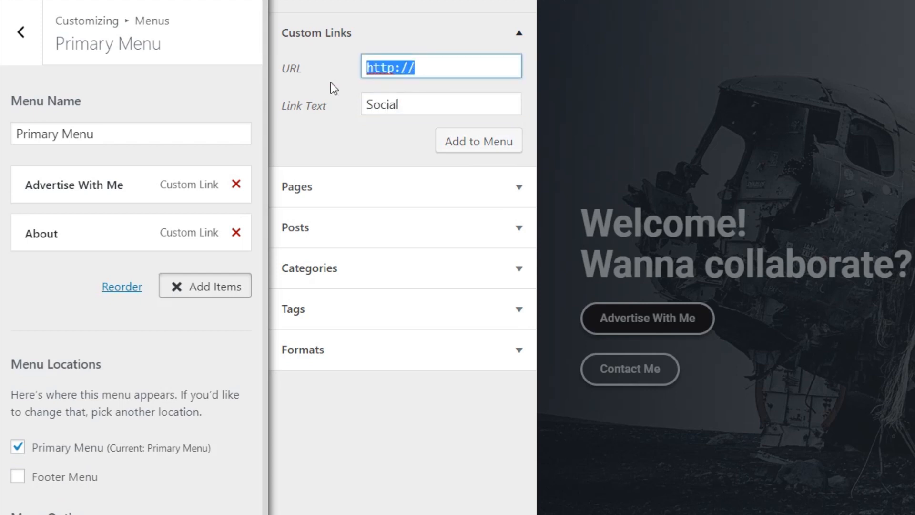
text(#social)
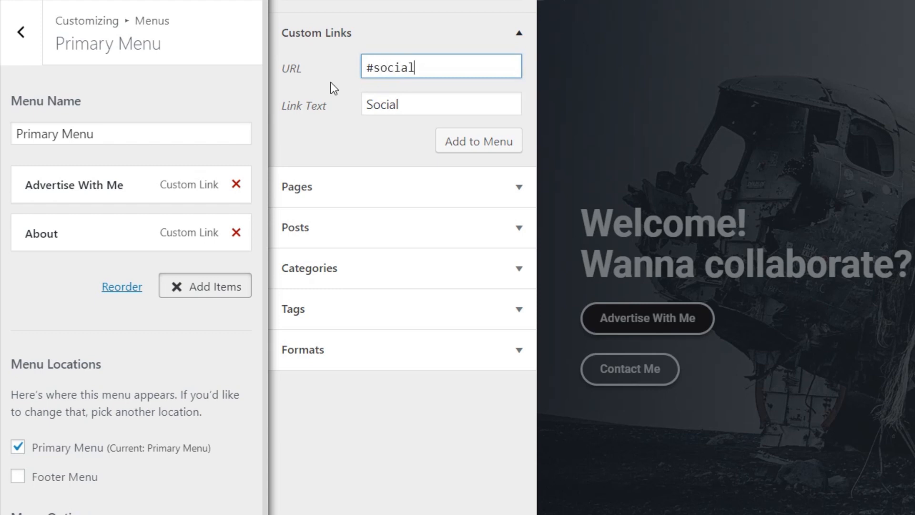
click(468, 148)
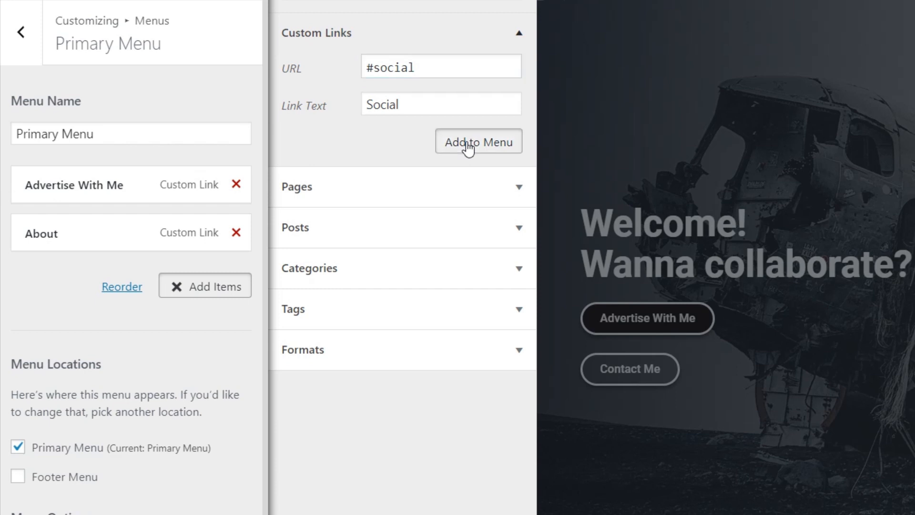
Step: Add Instagram (#instagram) and Contact (#contact) custom links to the menu
click(391, 103)
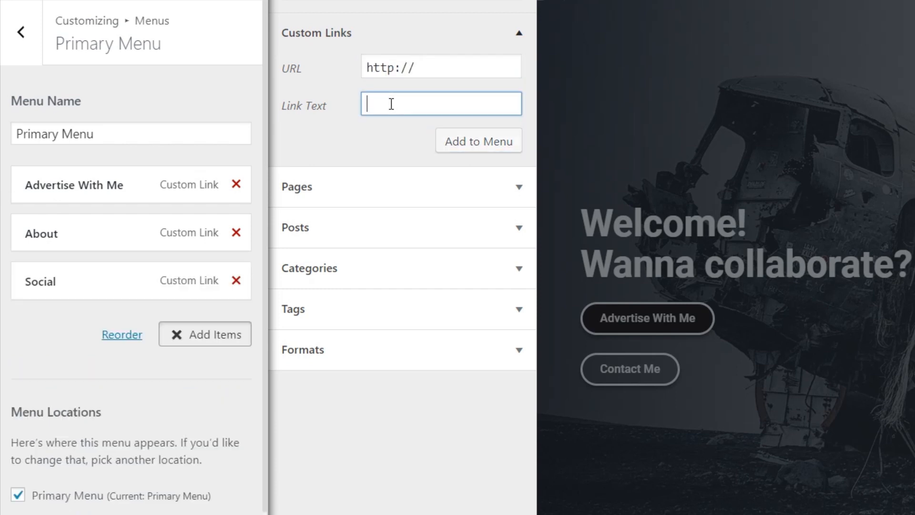
text(Instagram)
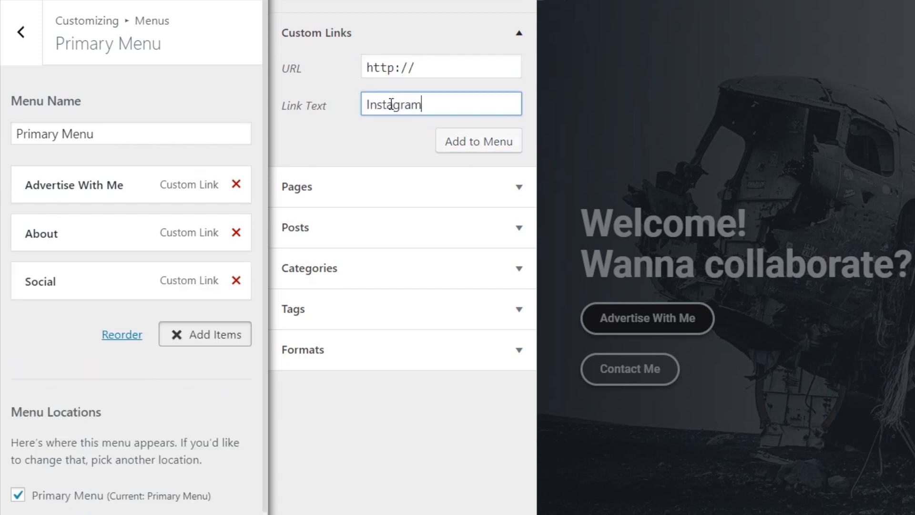
drag(434, 75, 324, 87)
text(#instagram)
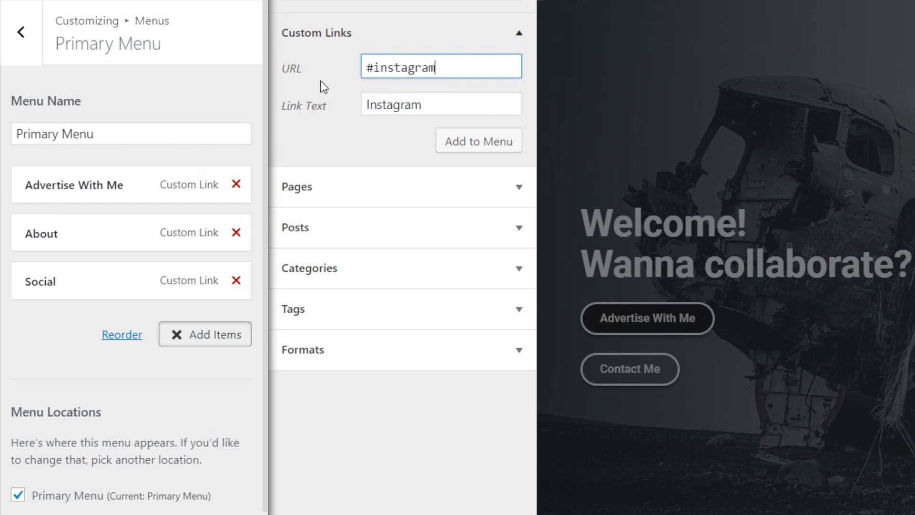
click(474, 152)
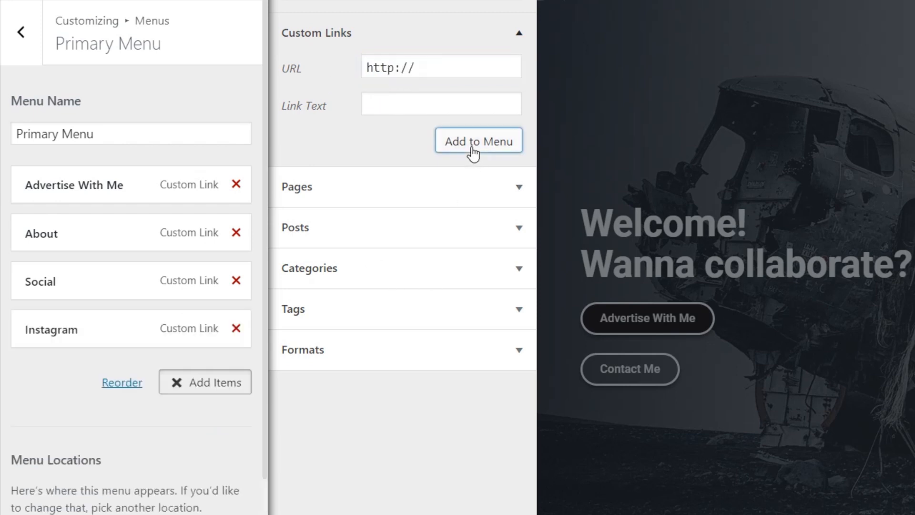
click(401, 103)
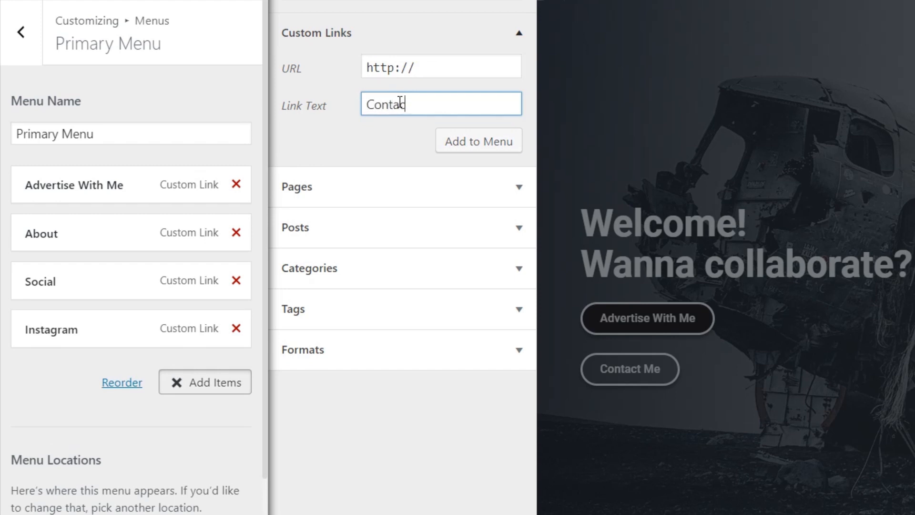
drag(439, 63, 351, 64)
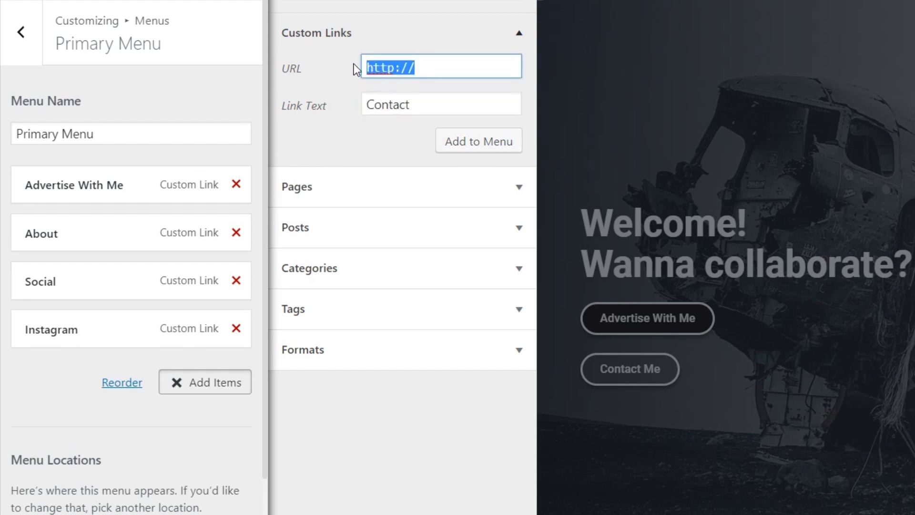
text(#contact)
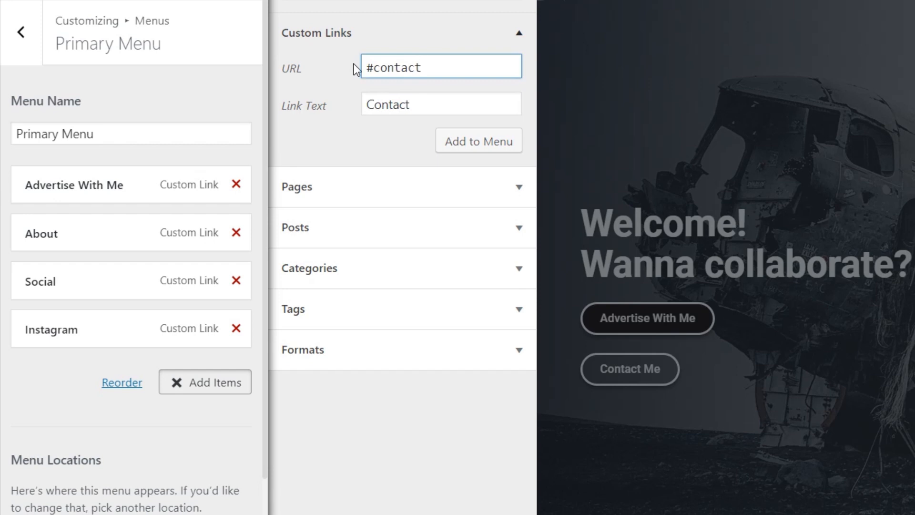
click(478, 143)
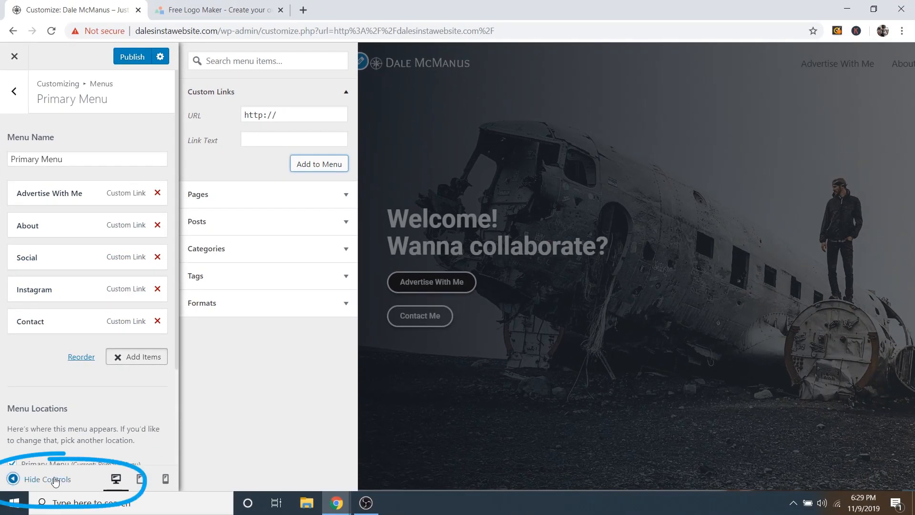
click(55, 482)
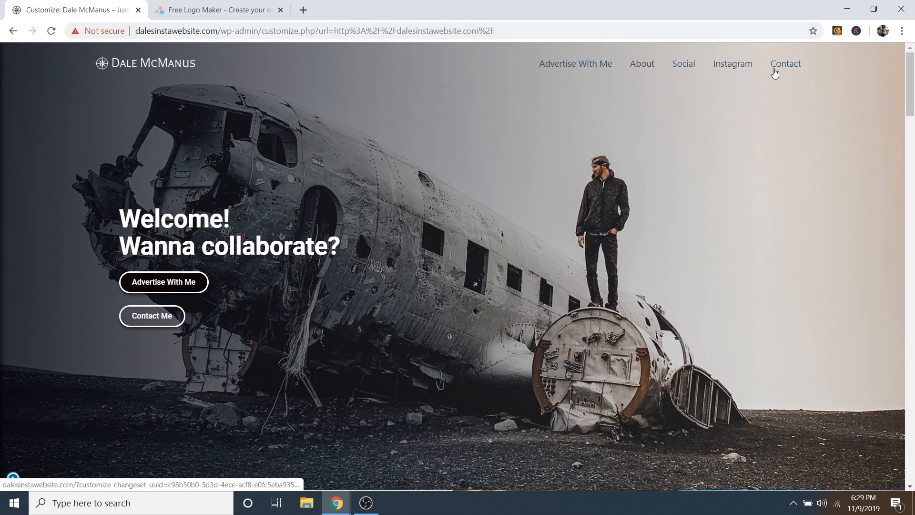
click(641, 65)
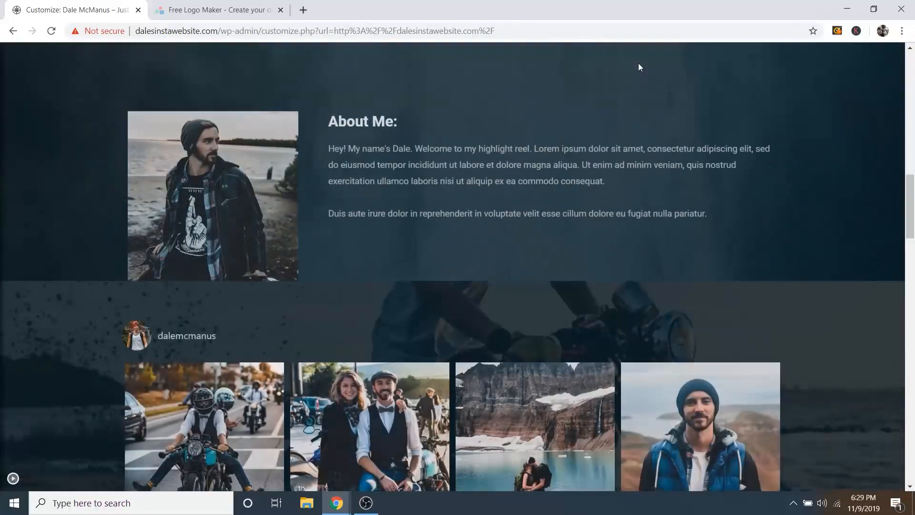
scroll(616, 199, up, 15)
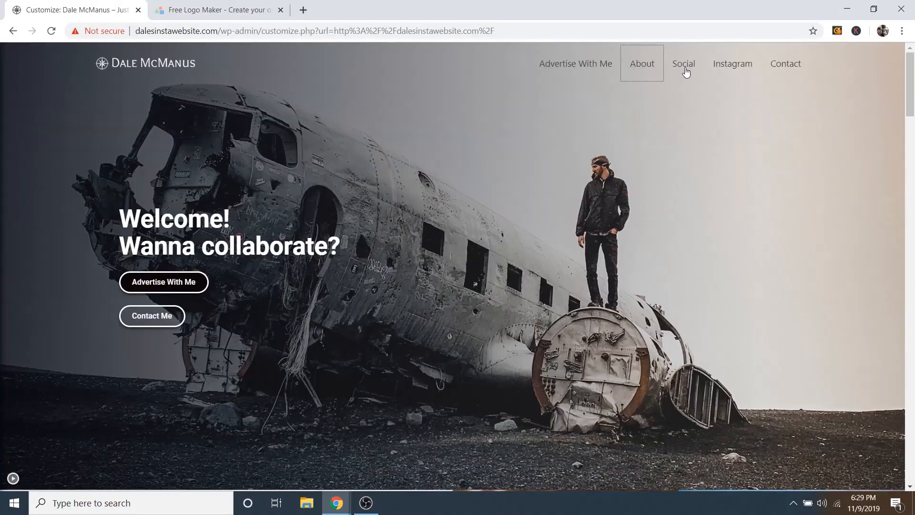
click(685, 65)
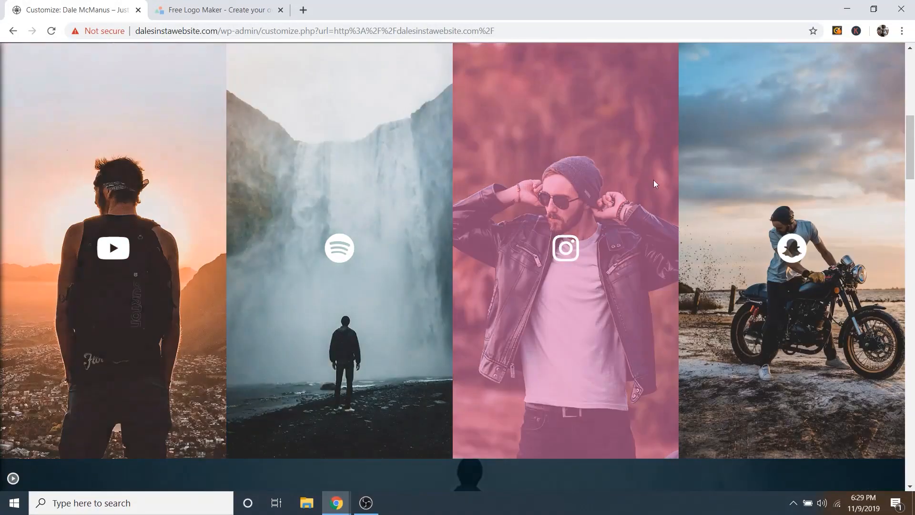
scroll(658, 166, up, 10)
click(576, 63)
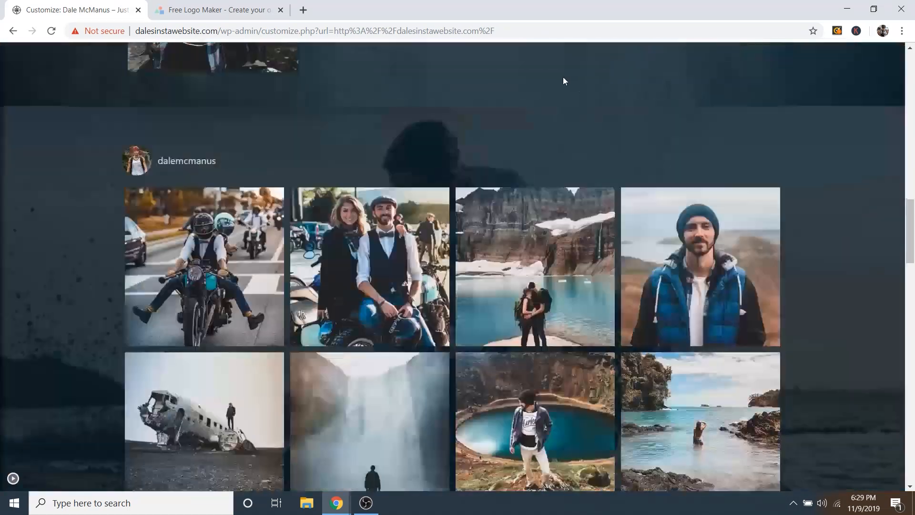
scroll(507, 239, down, 10)
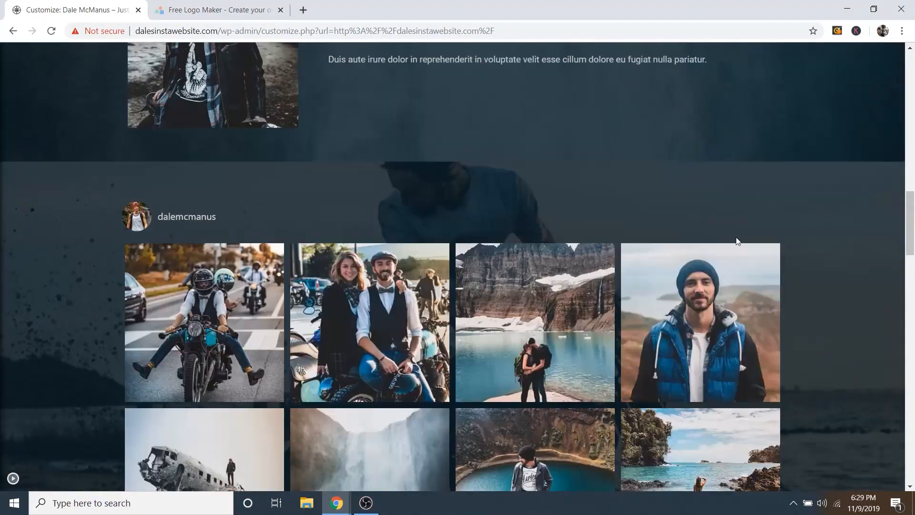
scroll(701, 245, up, 5)
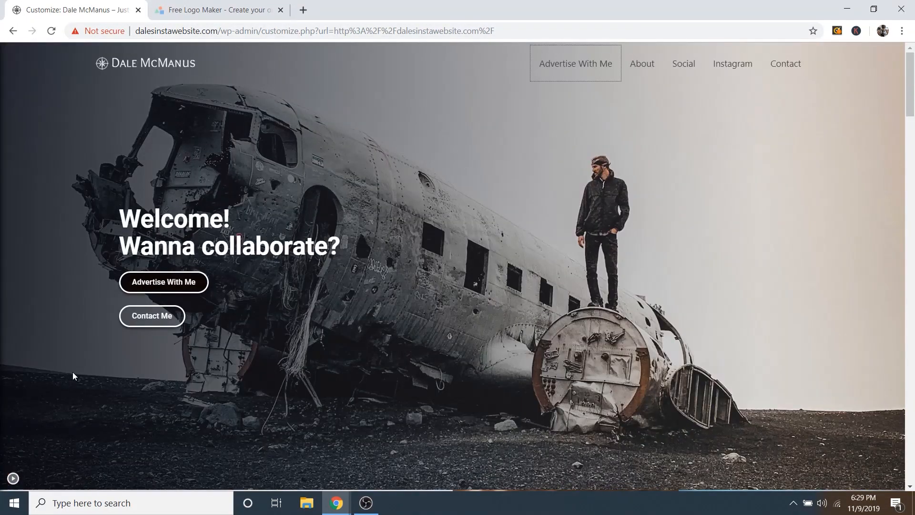
click(13, 478)
click(13, 479)
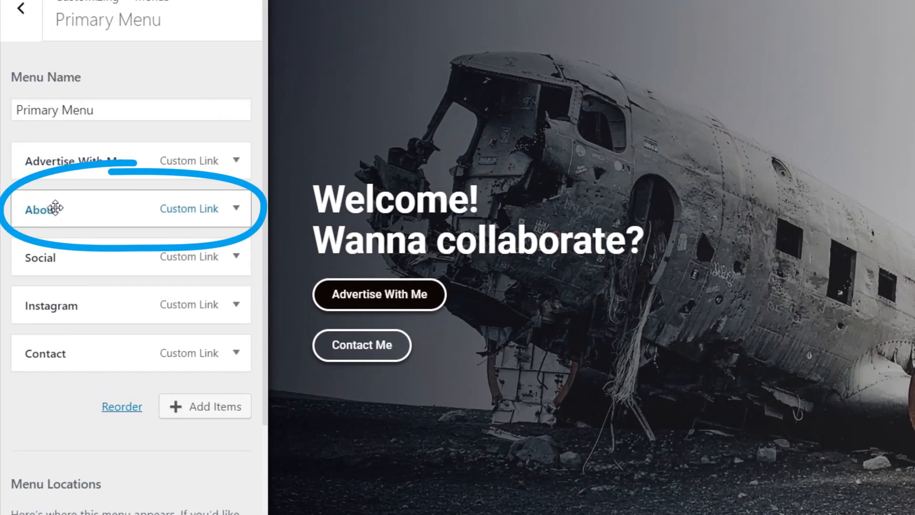
Step: Keep About at the top level, publish the Primary Menu, and return to the menus list
mouse_move(41, 210)
mouse_down()
mouse_move(76, 196)
mouse_move(48, 200)
mouse_up()
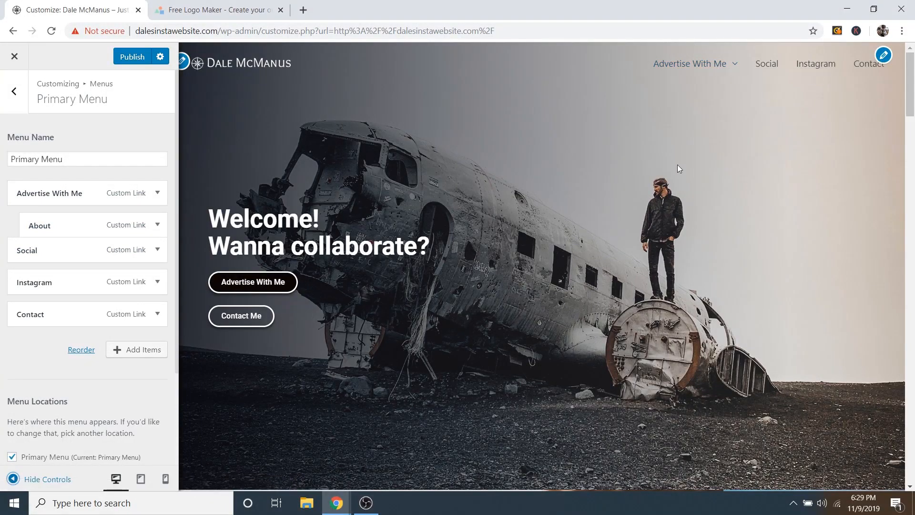
mouse_move(738, 72)
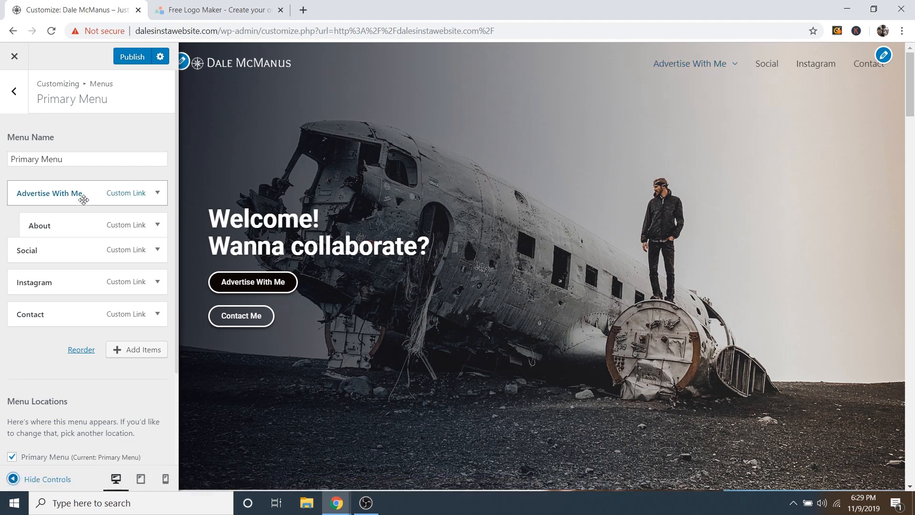
drag(72, 226, 52, 219)
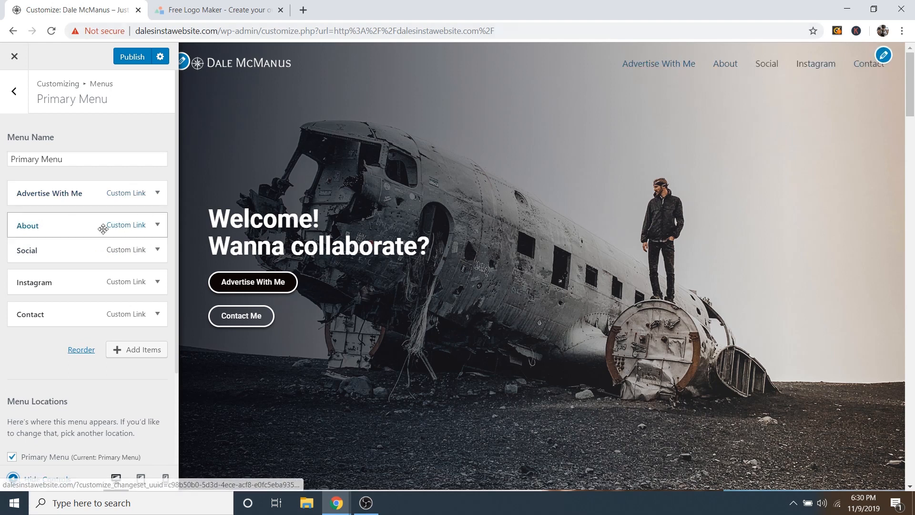
click(127, 65)
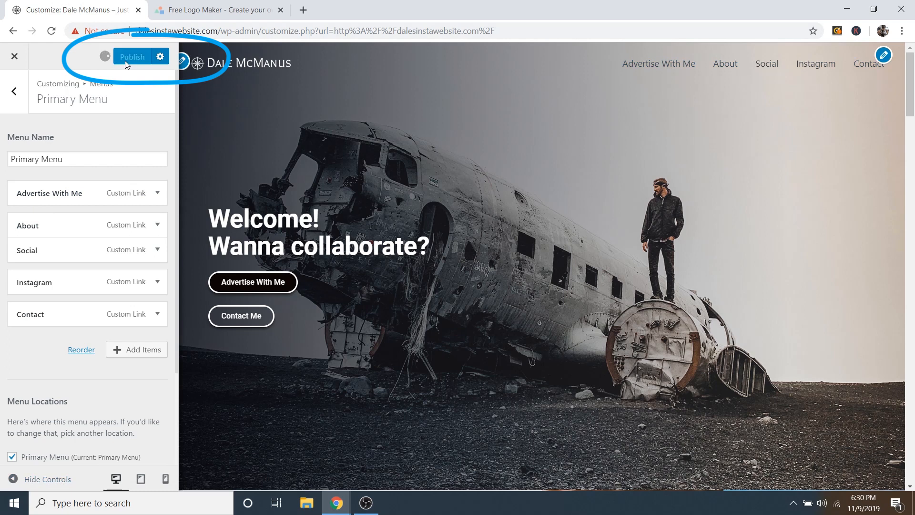
click(15, 93)
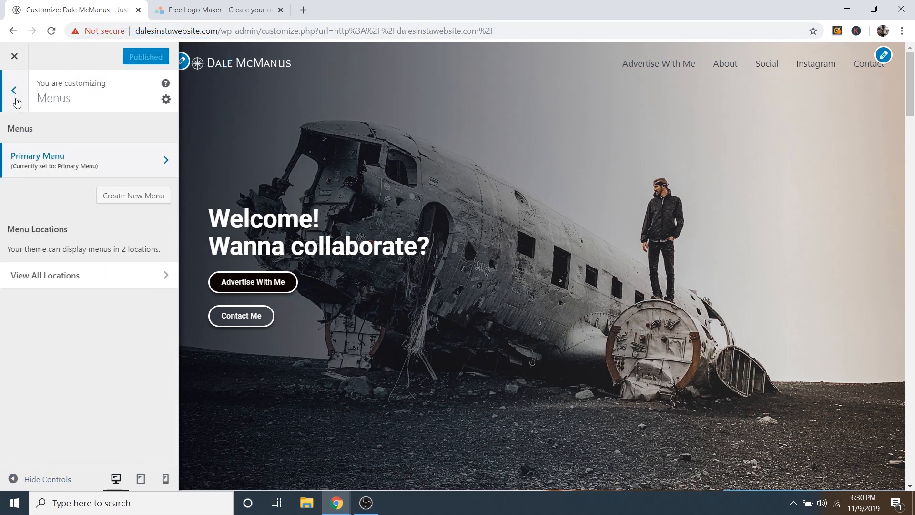
Step: Set the Transparent Header's normal menu link colour to white
click(14, 92)
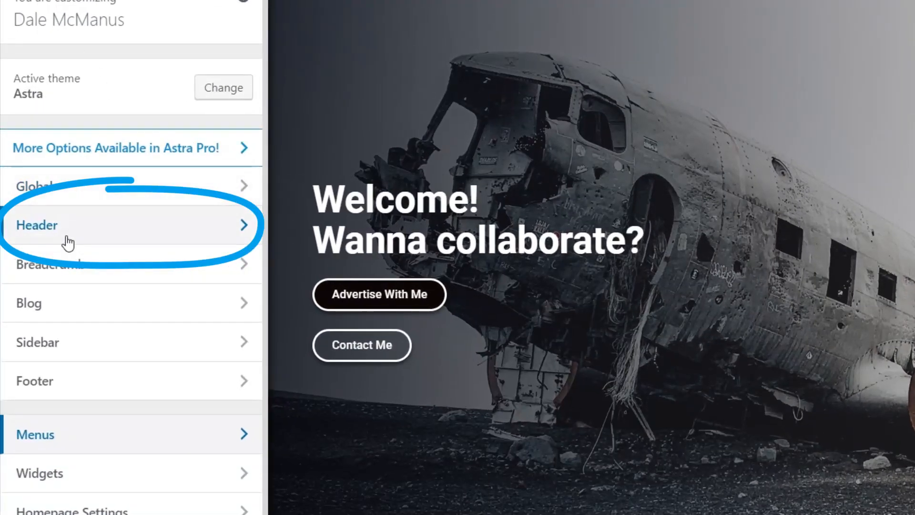
click(62, 235)
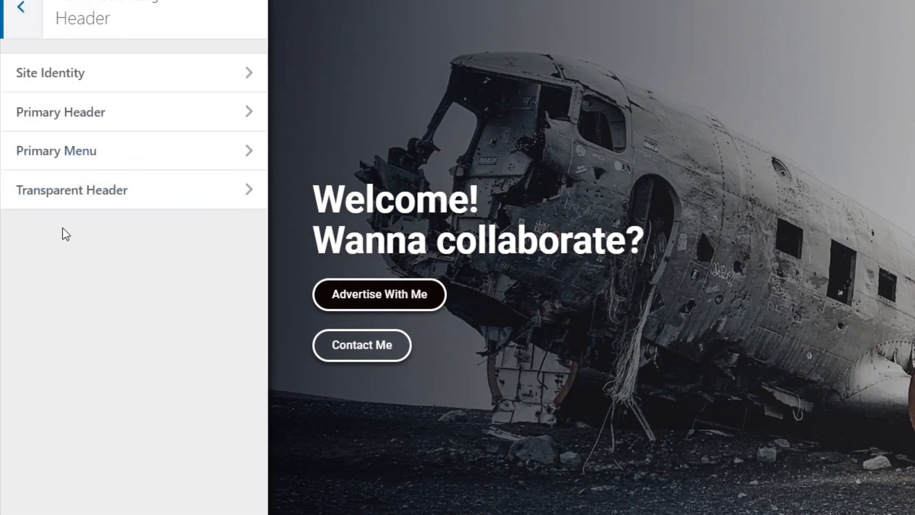
click(100, 191)
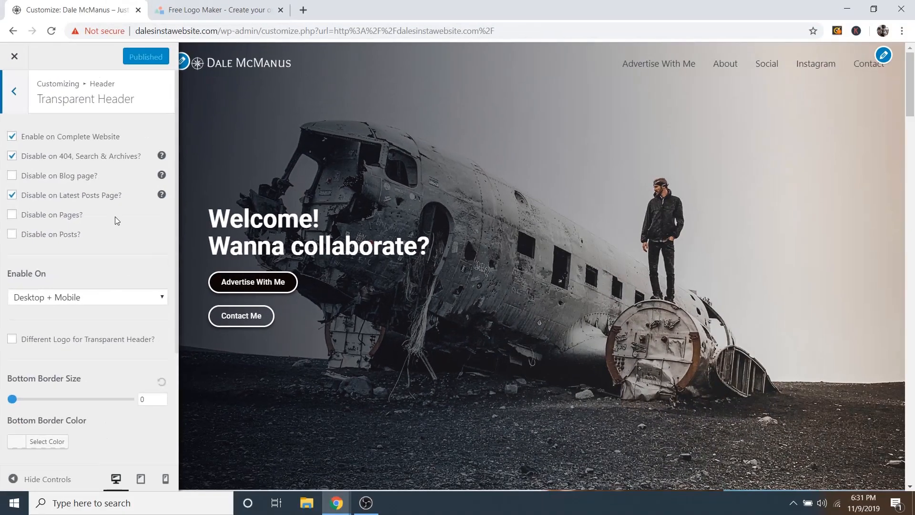
scroll(173, 199, down, 3)
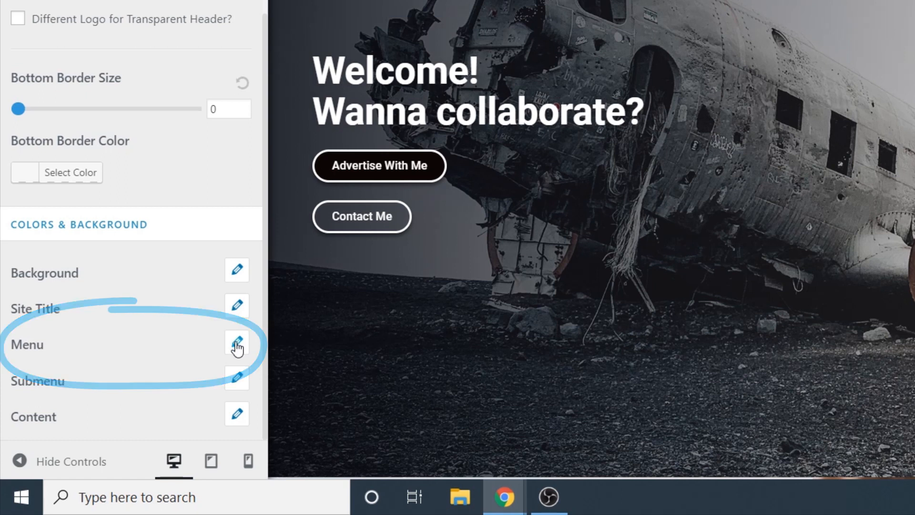
click(237, 344)
scroll(200, 310, down, 3)
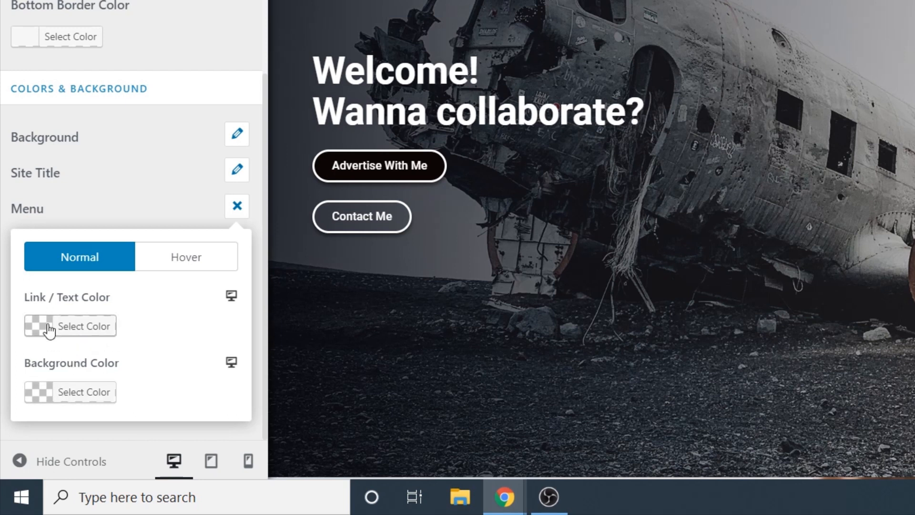
click(40, 330)
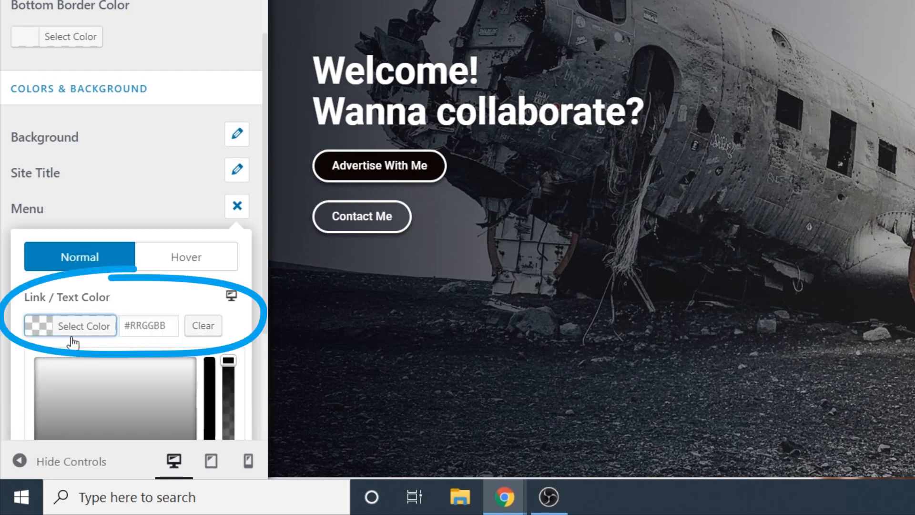
mouse_move(156, 390)
mouse_down()
mouse_move(62, 371)
mouse_move(8, 341)
mouse_move(1, 316)
mouse_up()
Step: Set the transparent header's menu link hover colour to light cyan #1ebaea
scroll(1, 316, up, 1)
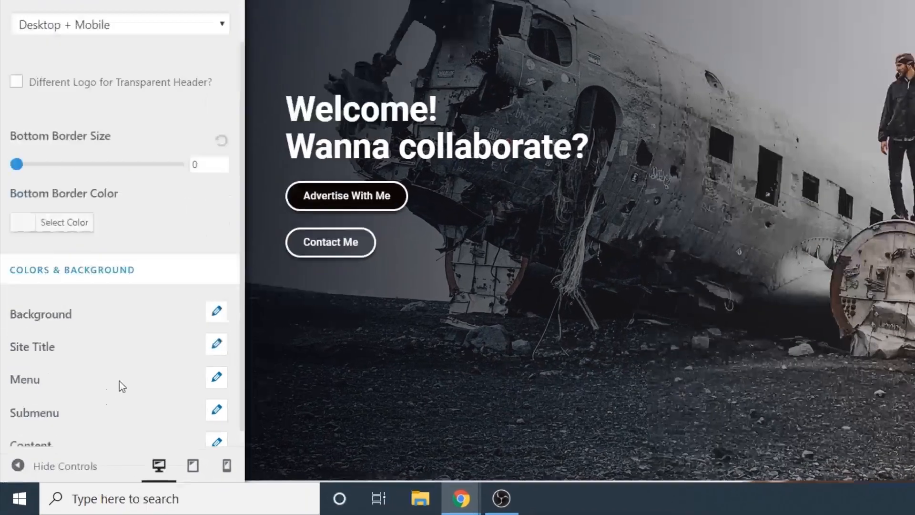
scroll(58, 430, down, 2)
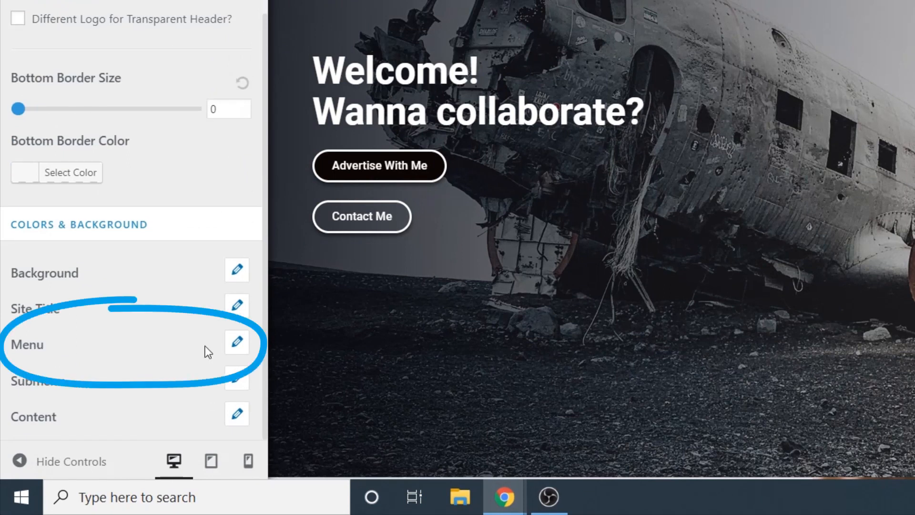
click(237, 343)
scroll(168, 336, down, 3)
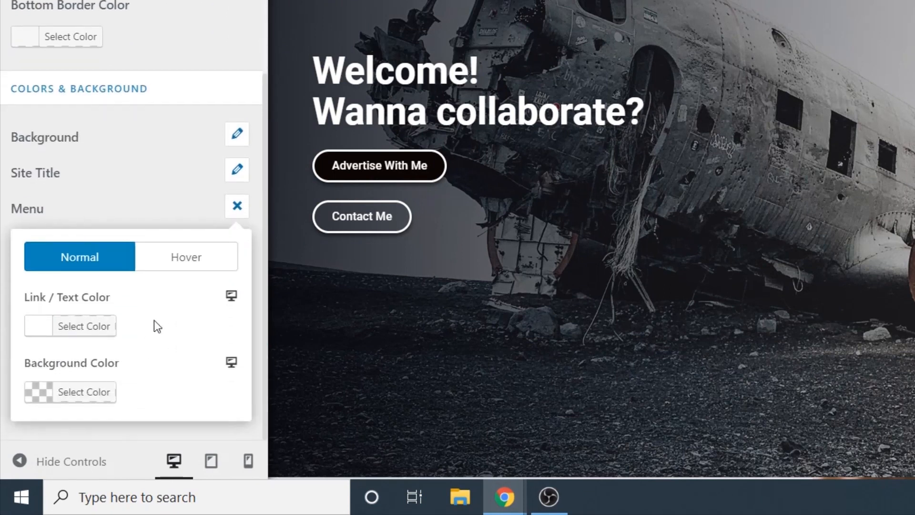
click(173, 261)
scroll(162, 286, down, 2)
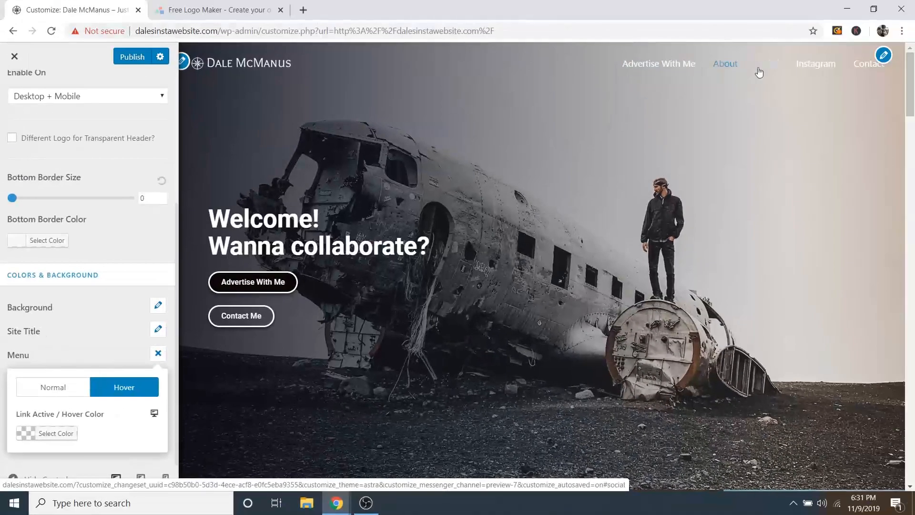
click(48, 433)
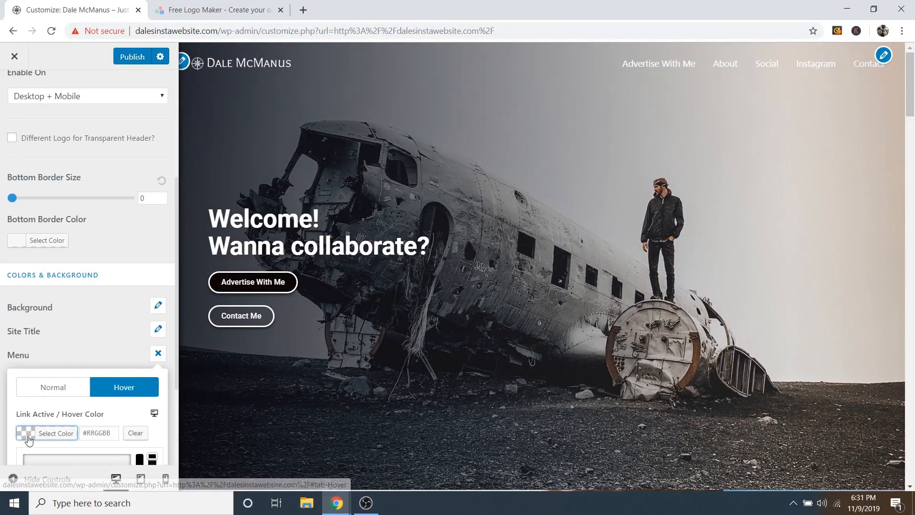
scroll(86, 424, down, 3)
click(111, 436)
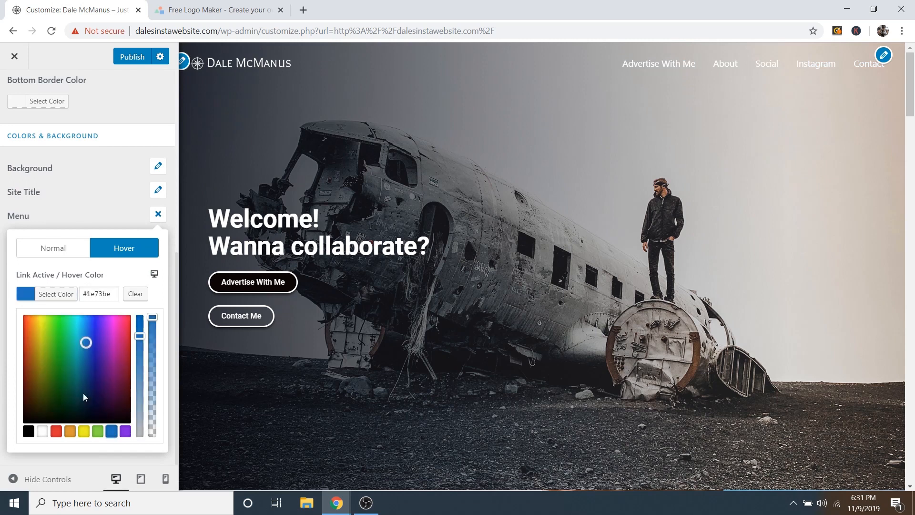
drag(86, 339, 79, 324)
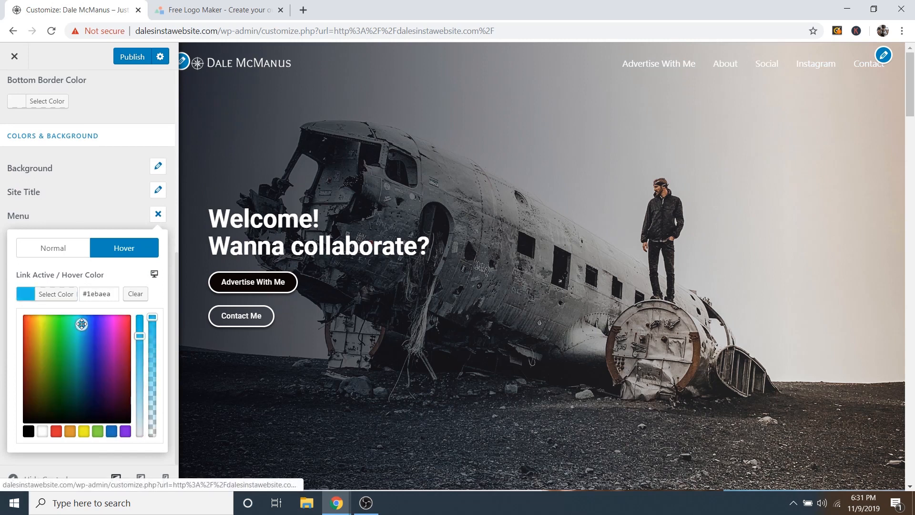
scroll(131, 278, up, 4)
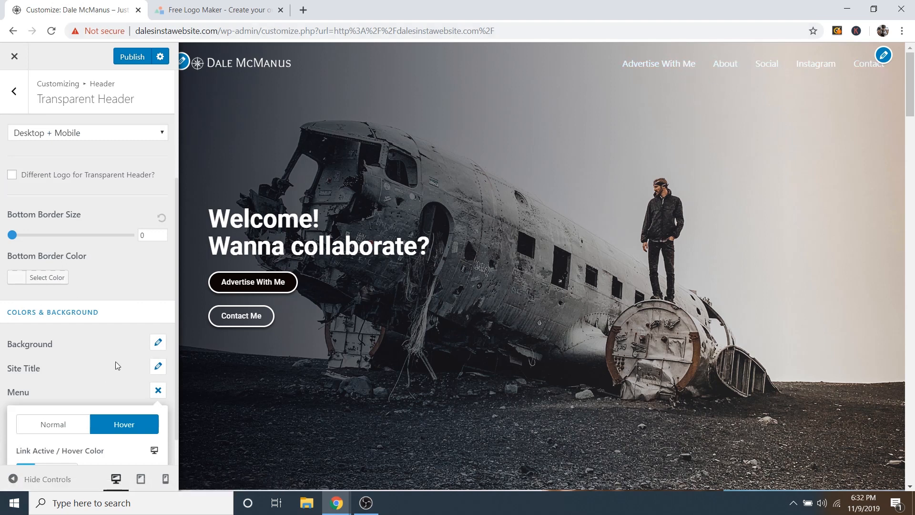
Step: Publish the menu colour changes and bring up the footer bar settings
click(128, 59)
scroll(493, 220, down, 2)
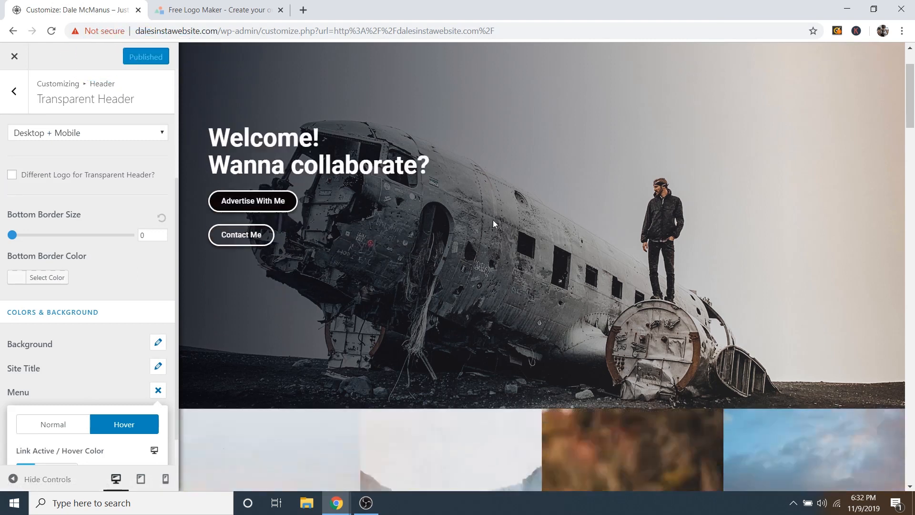
scroll(493, 221, down, 20)
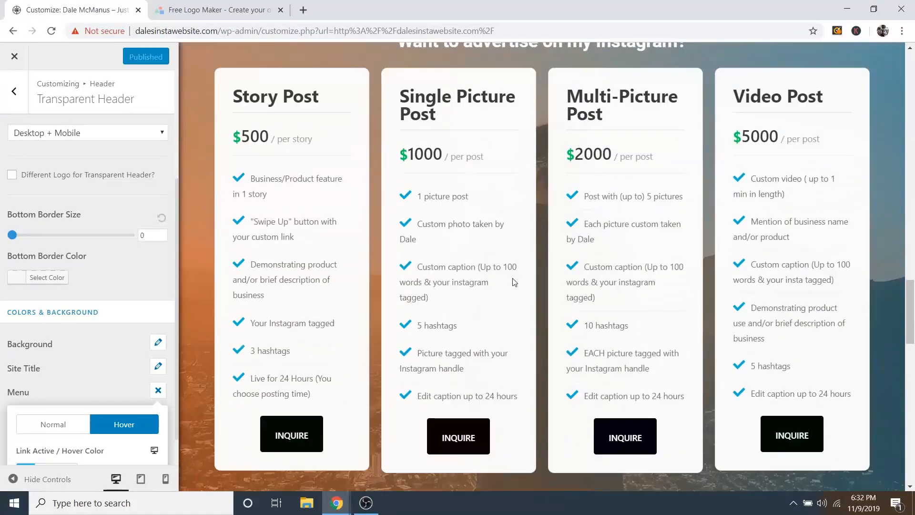
scroll(515, 282, down, 15)
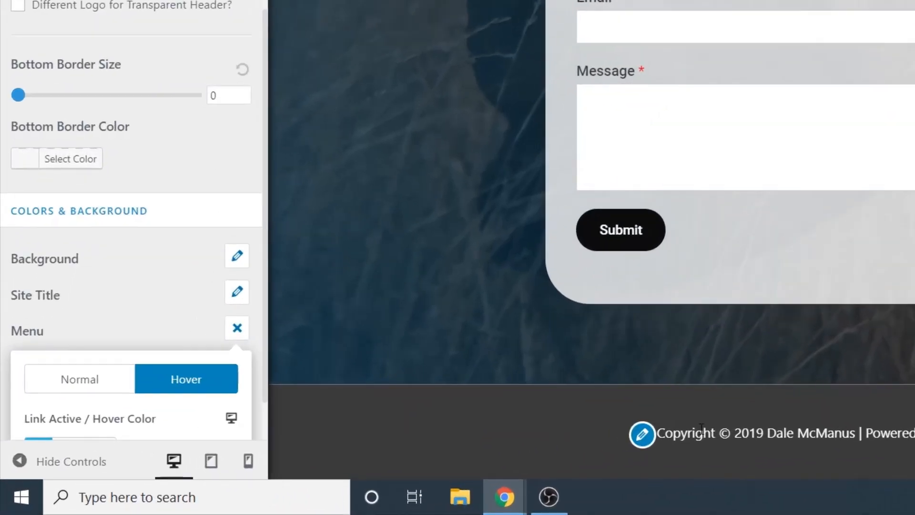
click(641, 436)
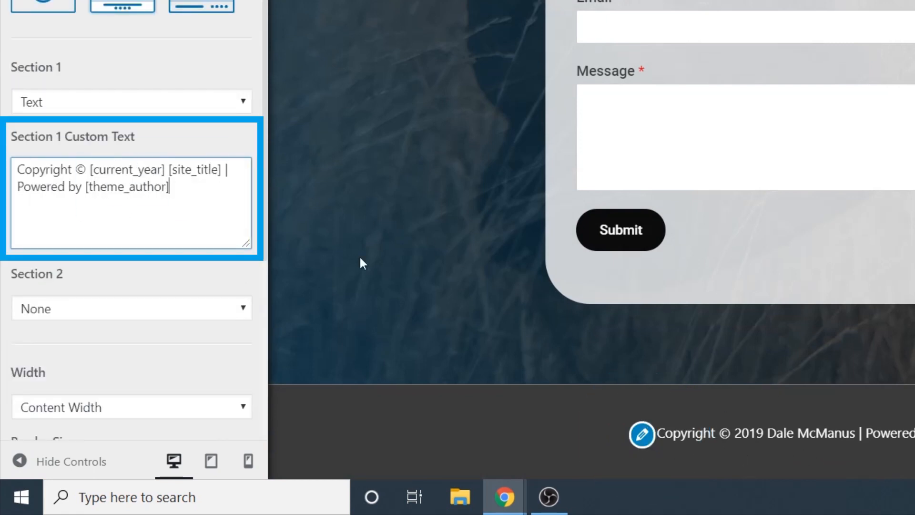
Step: Trim Section 1 footer text to 'Copyright © [current_year] [site_title]'
drag(165, 188, 15, 187)
key(BackSpace)
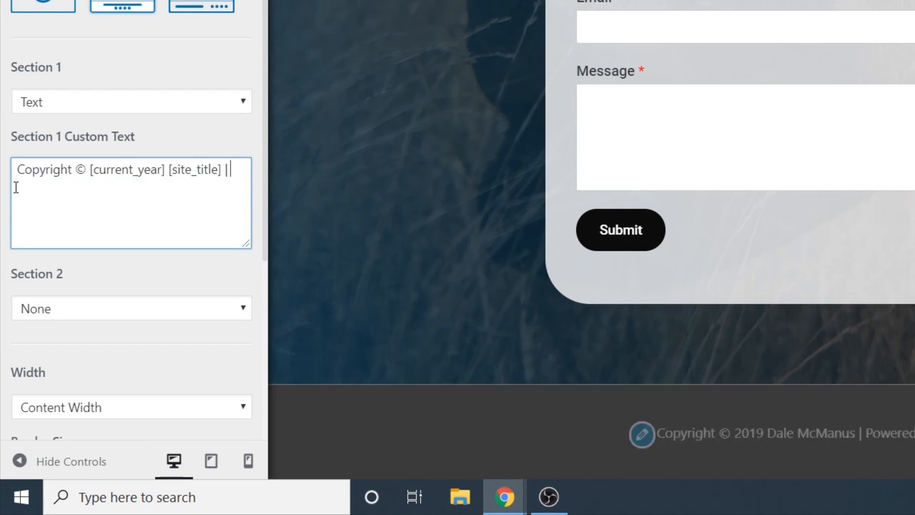
key(BackSpace)
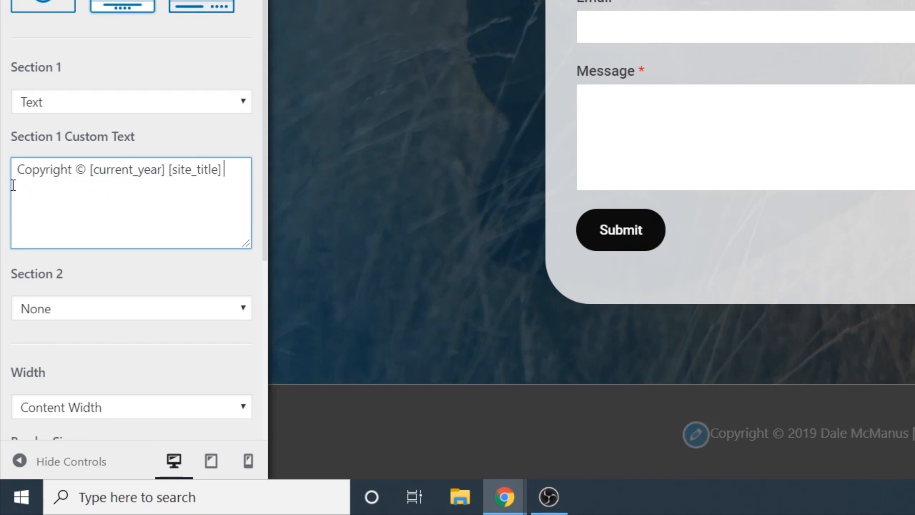
key(BackSpace)
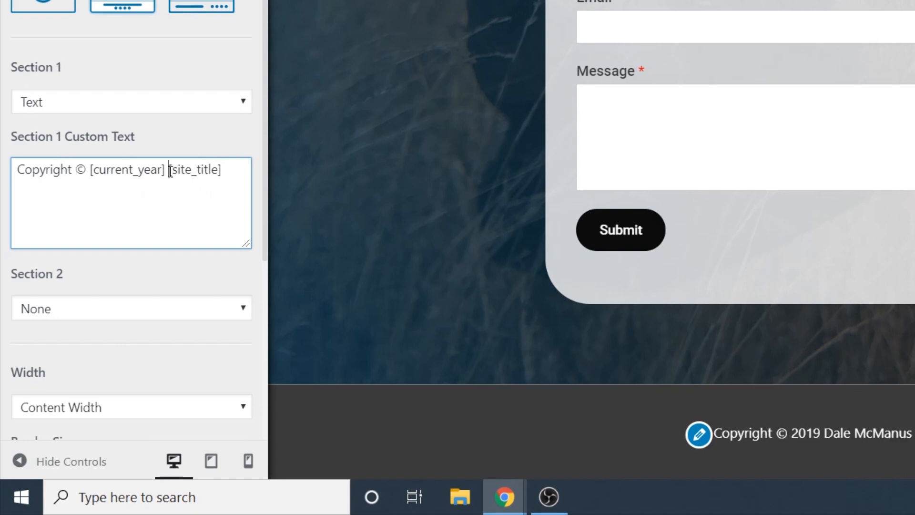
drag(170, 171, 191, 176)
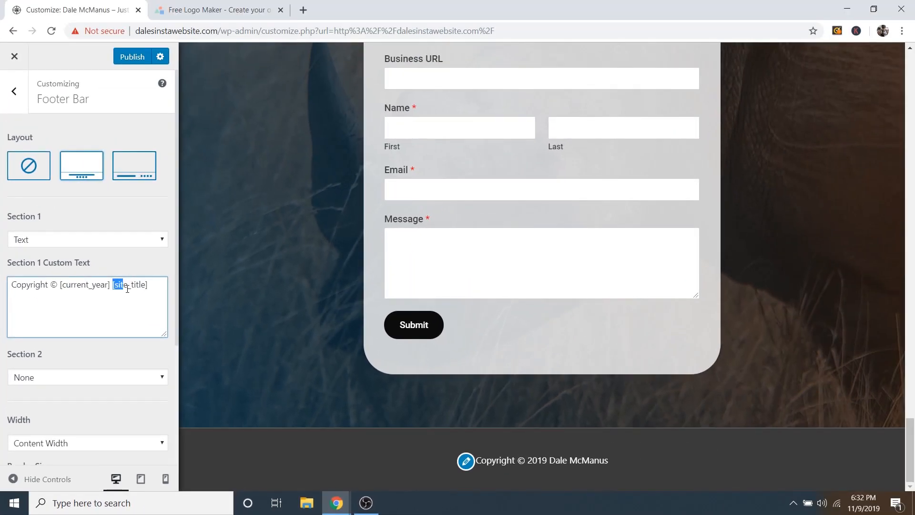
click(123, 285)
scroll(40, 218, down, 2)
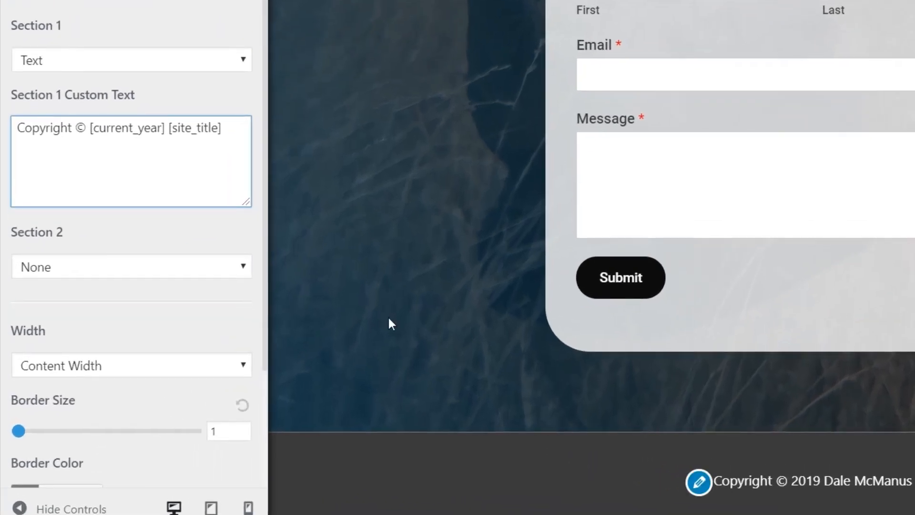
Step: Set footer bar Section 1 to Footer Menu and Section 2 to Text
click(82, 270)
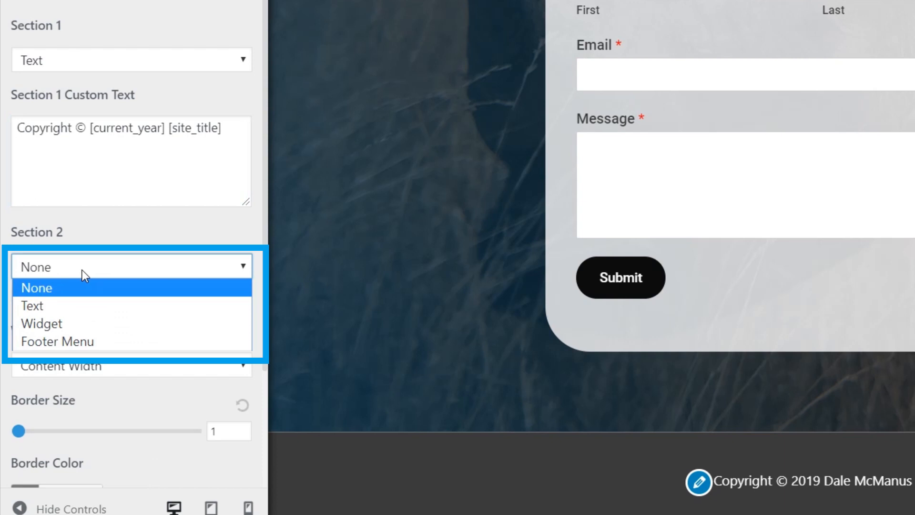
click(63, 307)
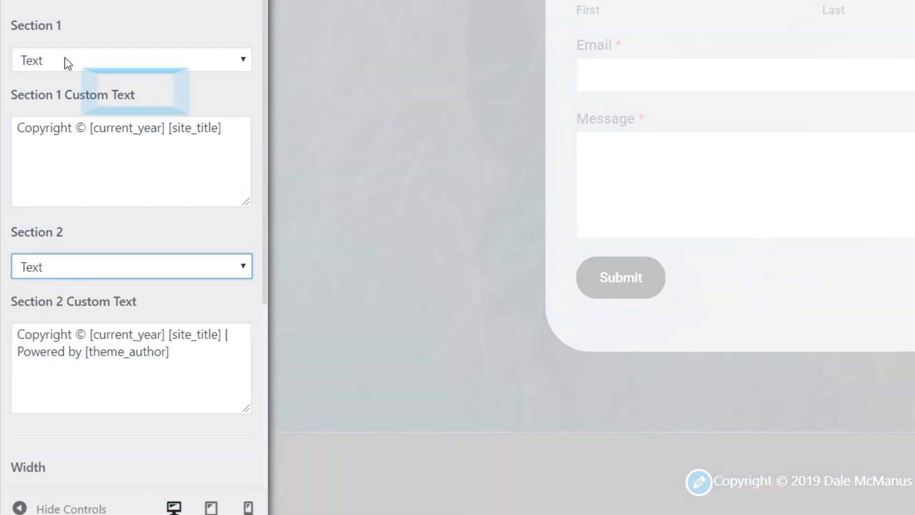
click(65, 61)
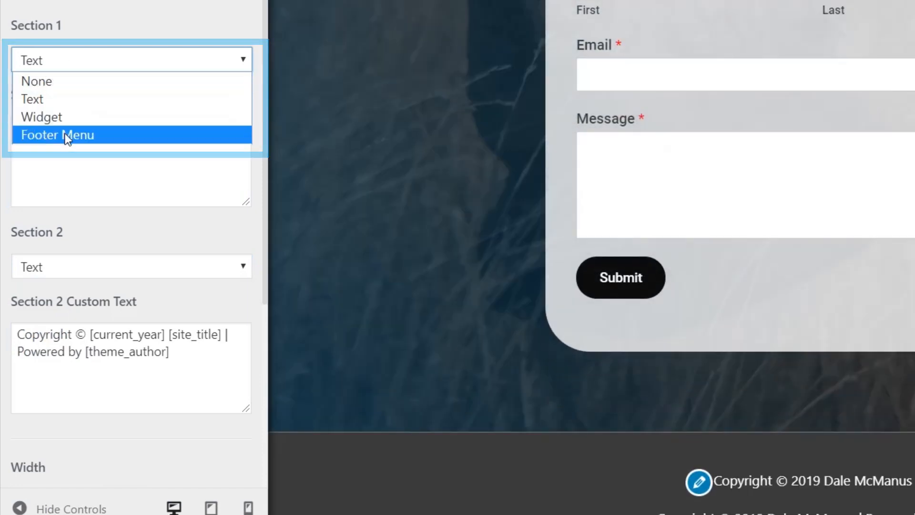
click(65, 135)
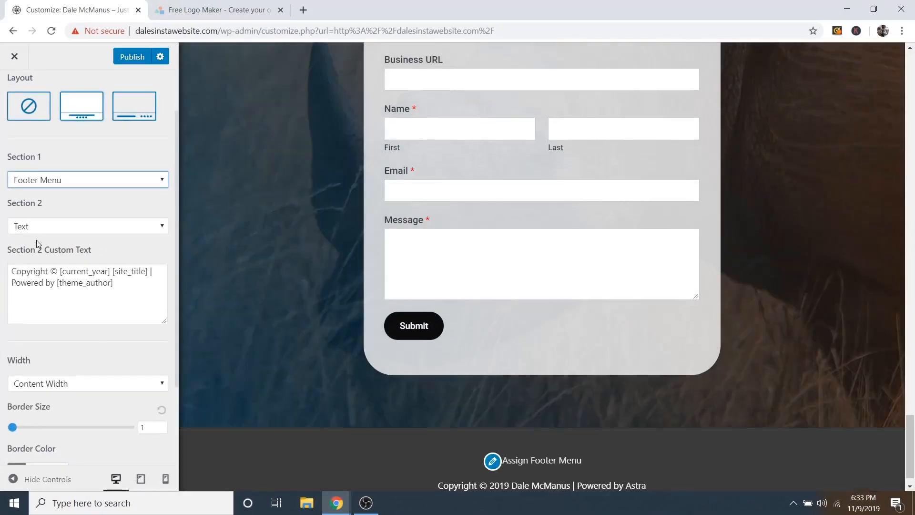
Step: Delete 'Powered by [theme_author]' from Section 2 text so it ends at [site_title]
scroll(469, 410, down, 1)
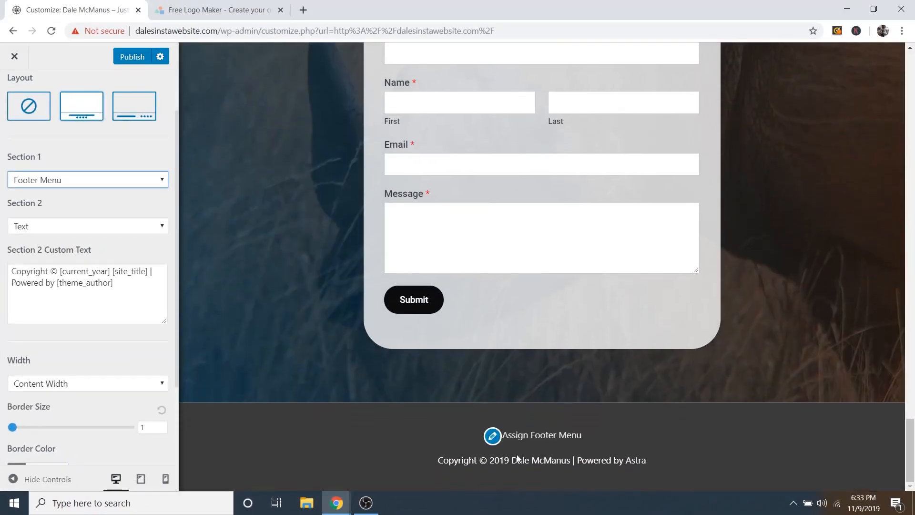
drag(114, 283, 10, 283)
key(BackSpace)
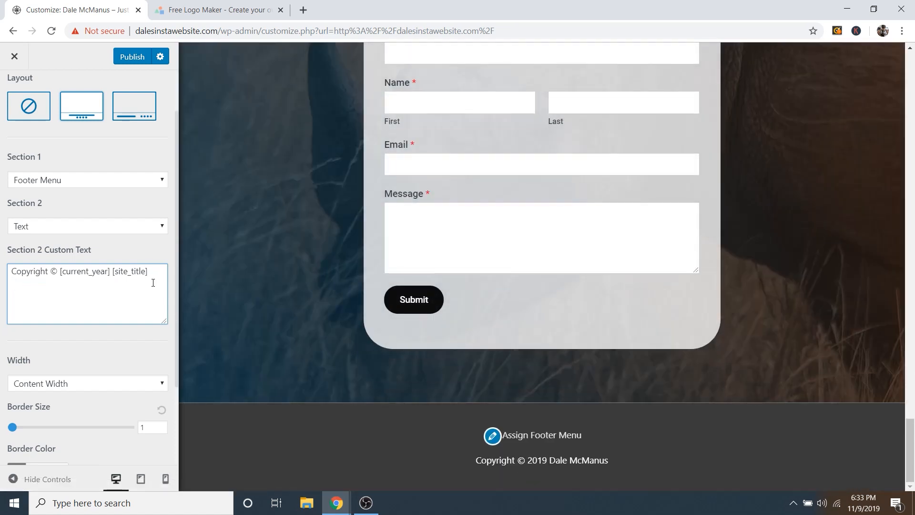
scroll(102, 310, up, 1)
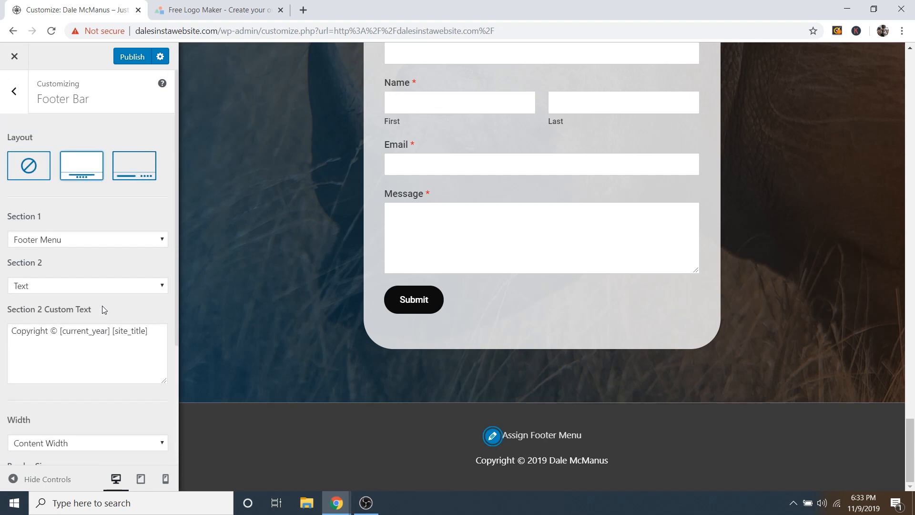
click(14, 93)
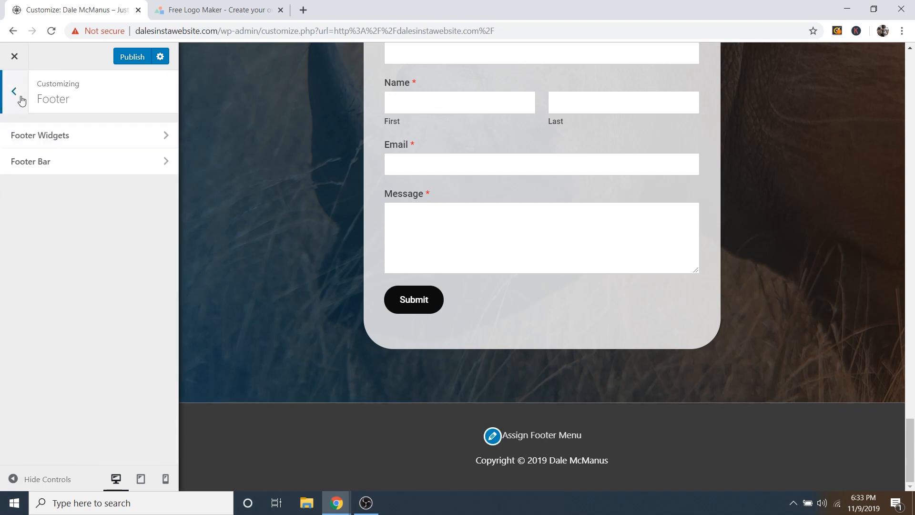
Step: Create a new menu named Footer Menu assigned to the Footer Menu location
click(15, 93)
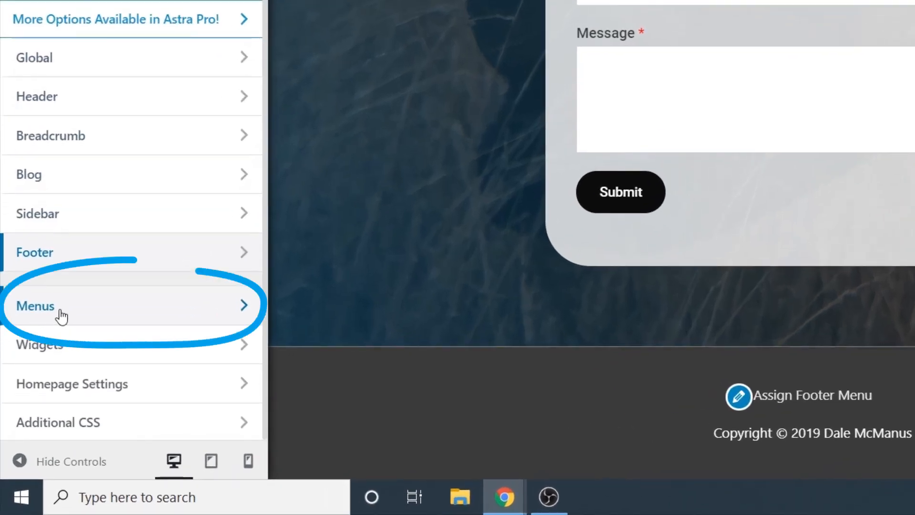
click(60, 311)
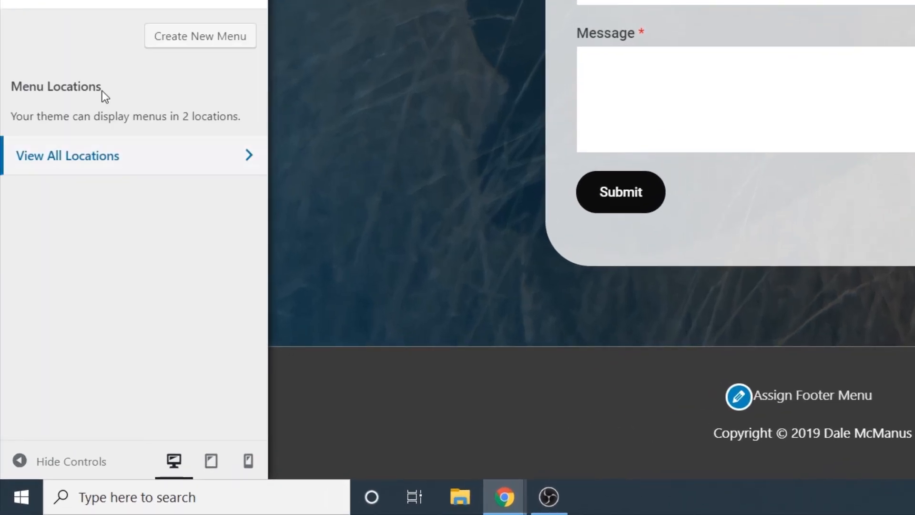
click(202, 42)
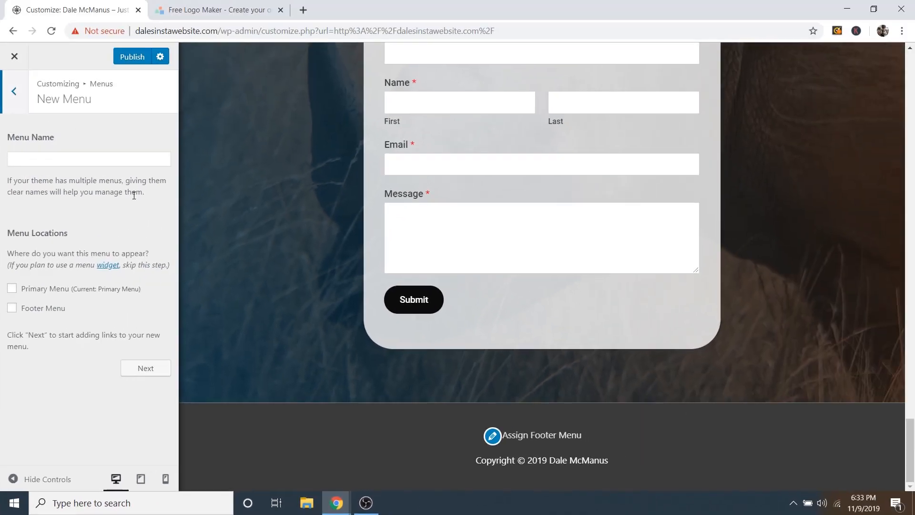
click(83, 159)
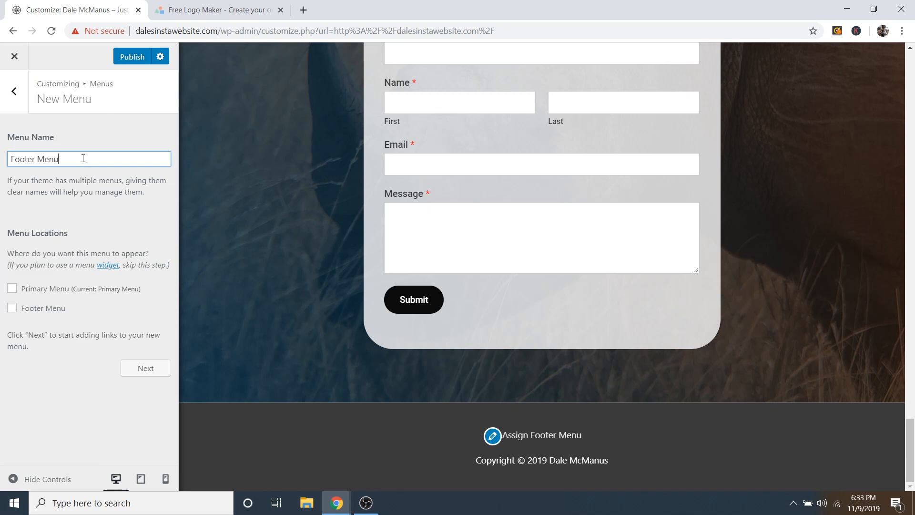
click(43, 311)
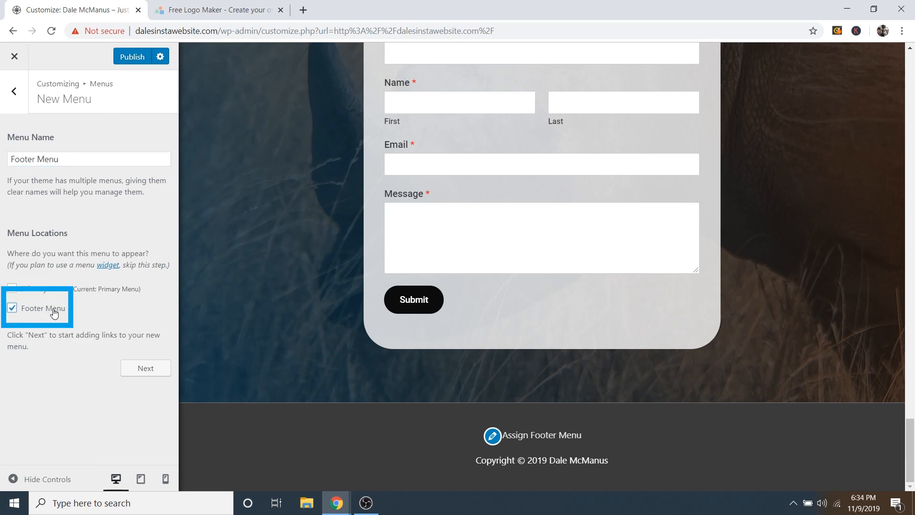
click(145, 369)
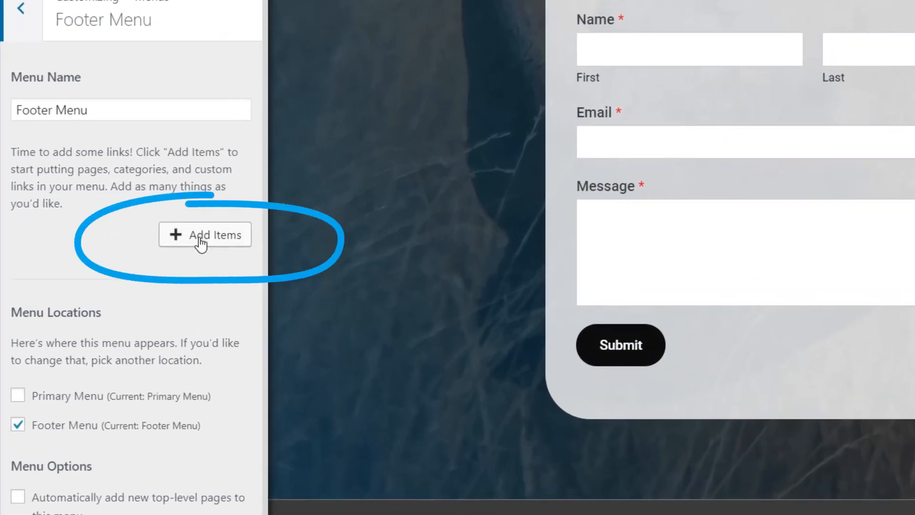
Step: Add new Privacy Policy and Terms and Conditions pages to the Footer Menu
click(201, 239)
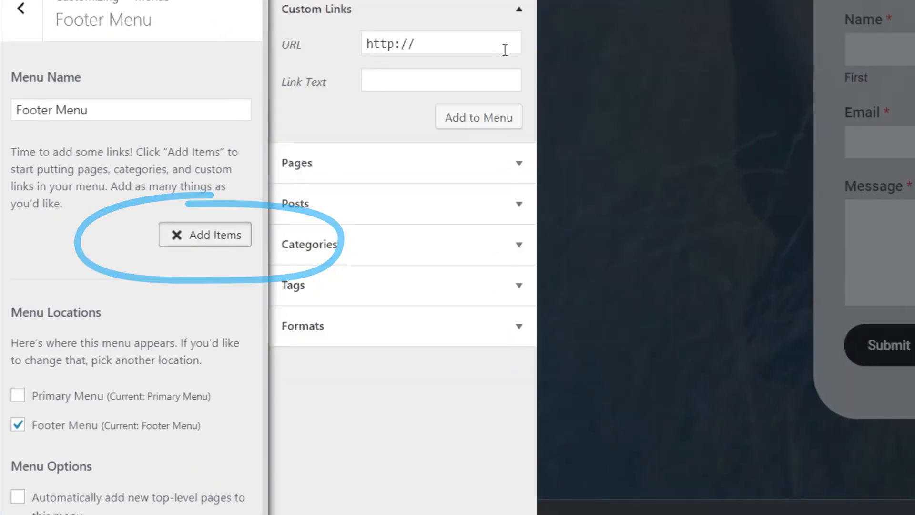
click(340, 11)
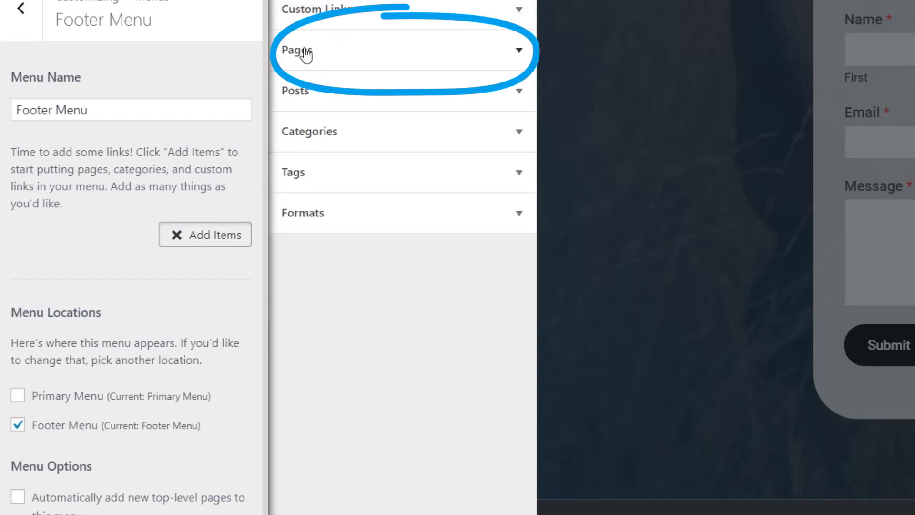
click(325, 51)
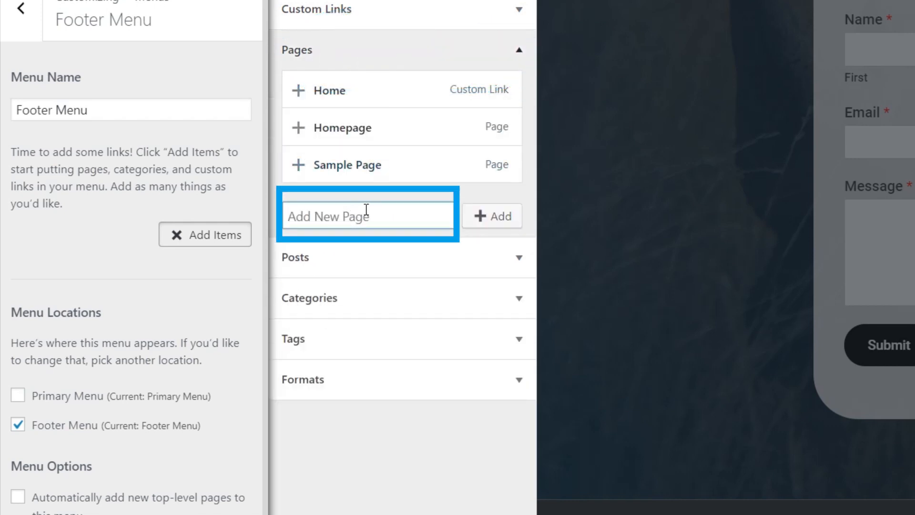
text(Pri)
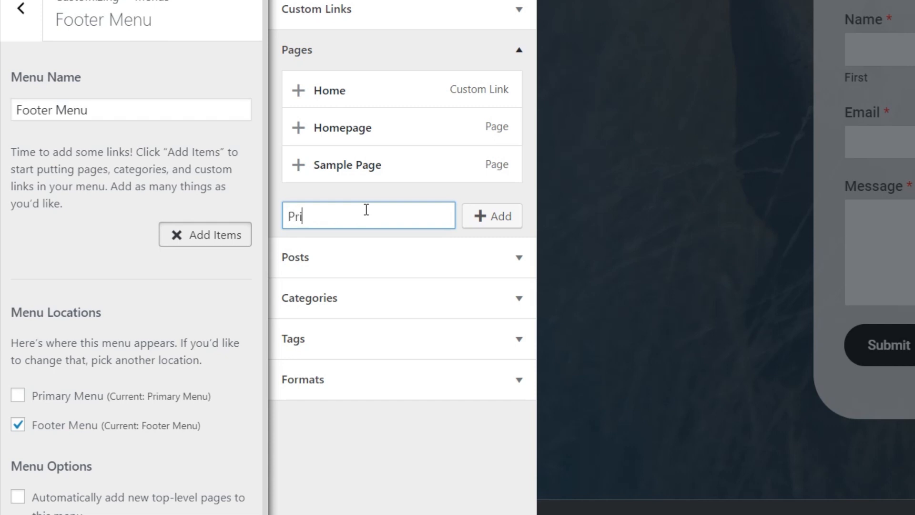
text(vacy Policy)
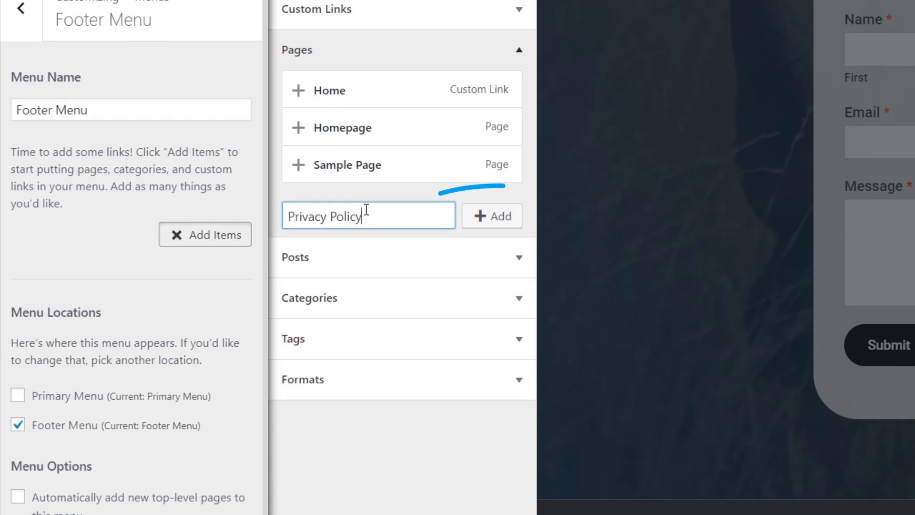
click(496, 224)
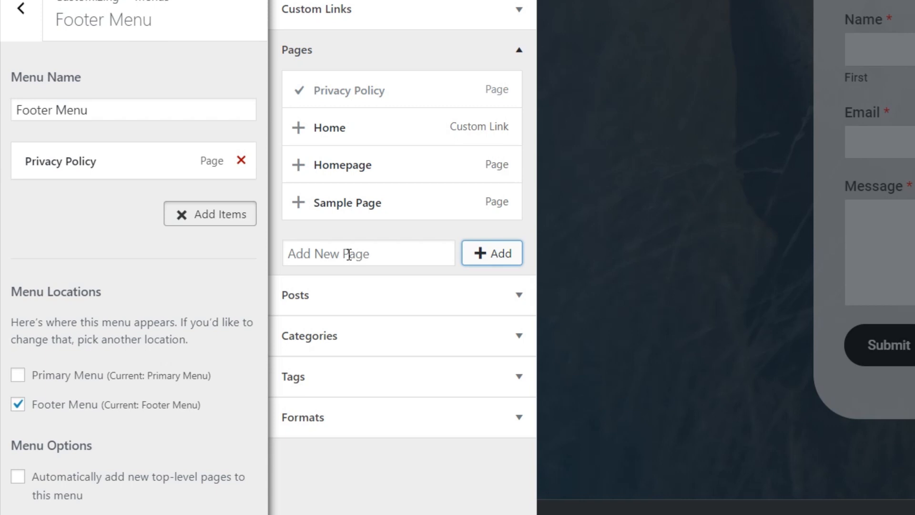
click(349, 255)
text(T)
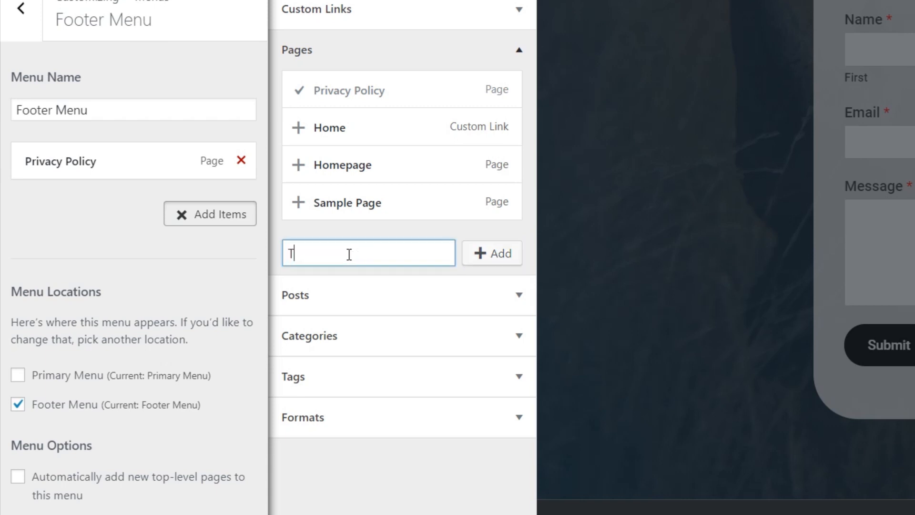
text(erms Conditio)
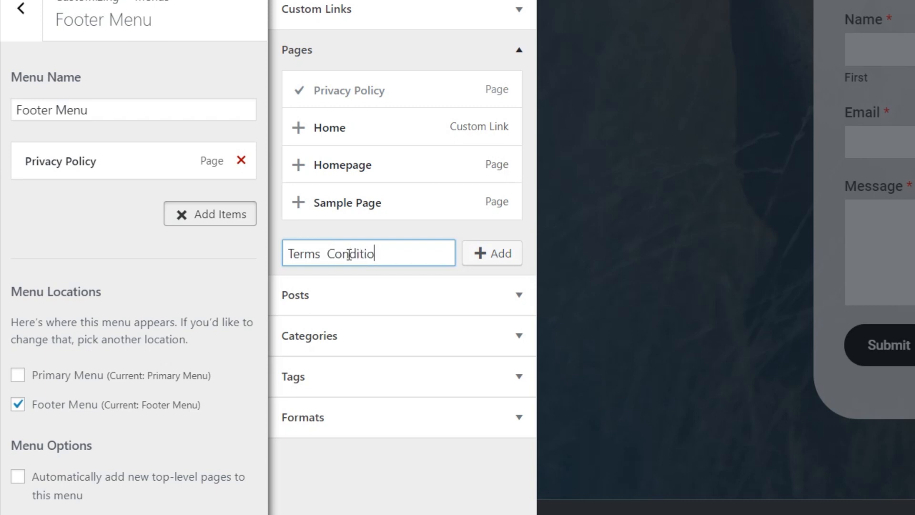
text(ns)
click(327, 254)
text(and)
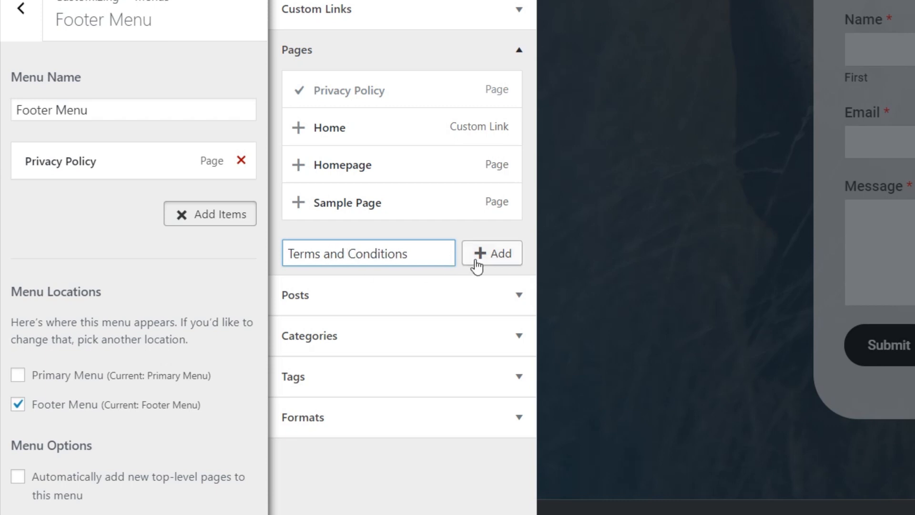
click(496, 257)
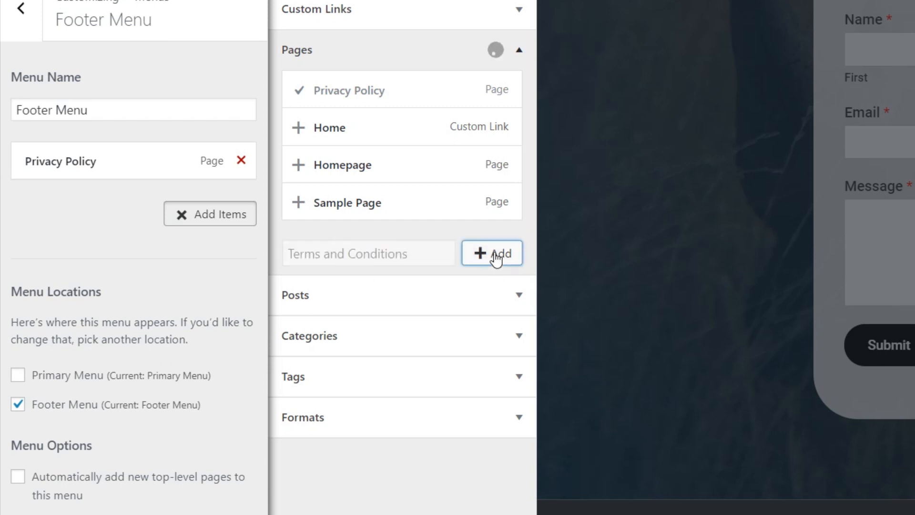
Step: Add new Cookie Policy and Refund Policy pages to the Footer Menu
click(320, 286)
text(C)
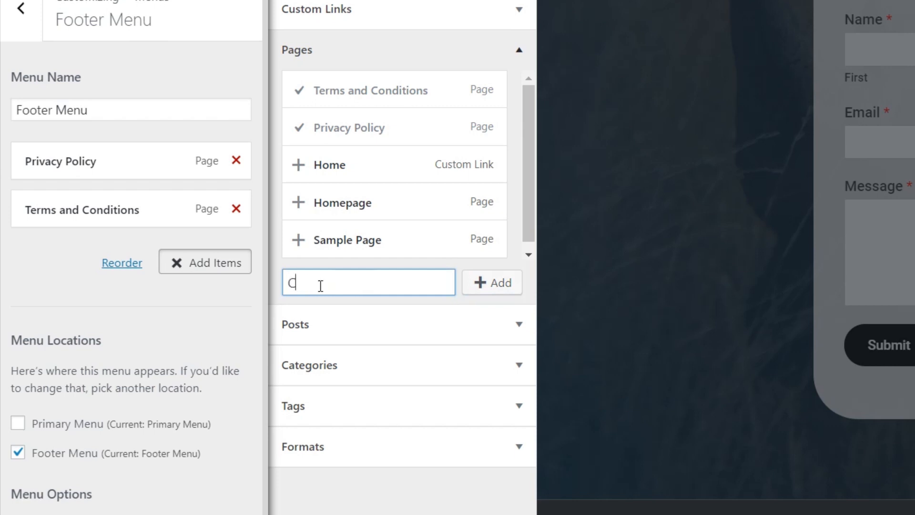
text(ookie Policy)
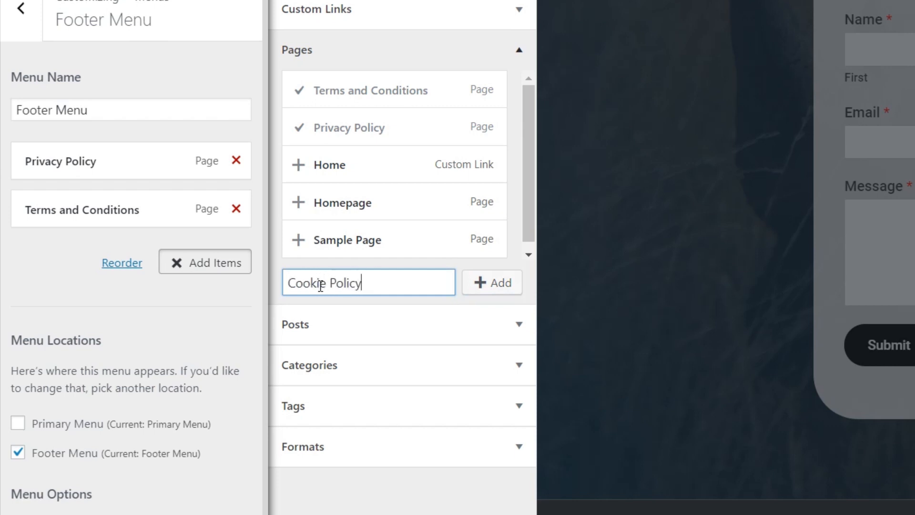
click(487, 287)
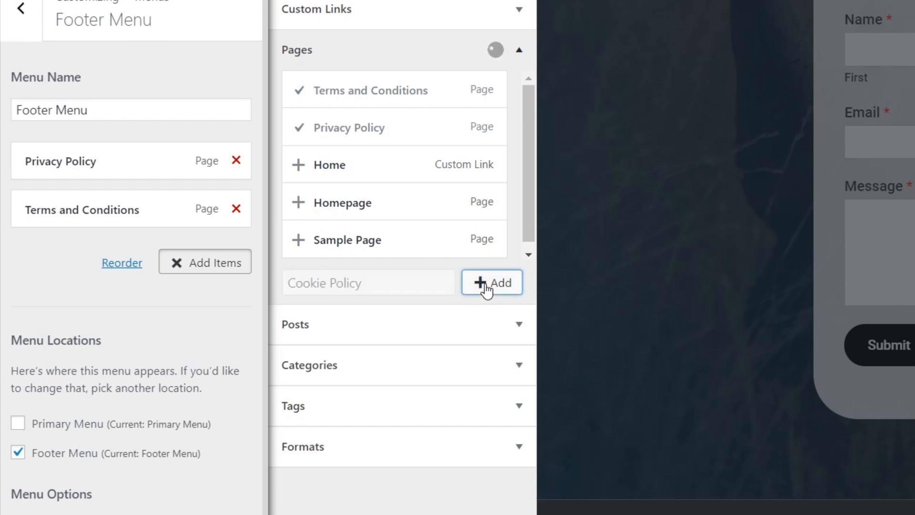
click(361, 284)
text(Refu)
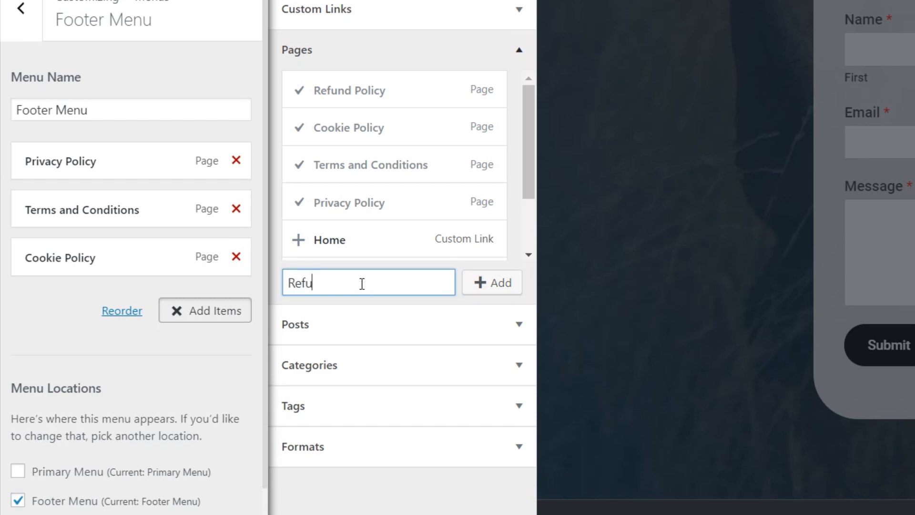
text(nd Policy)
click(483, 284)
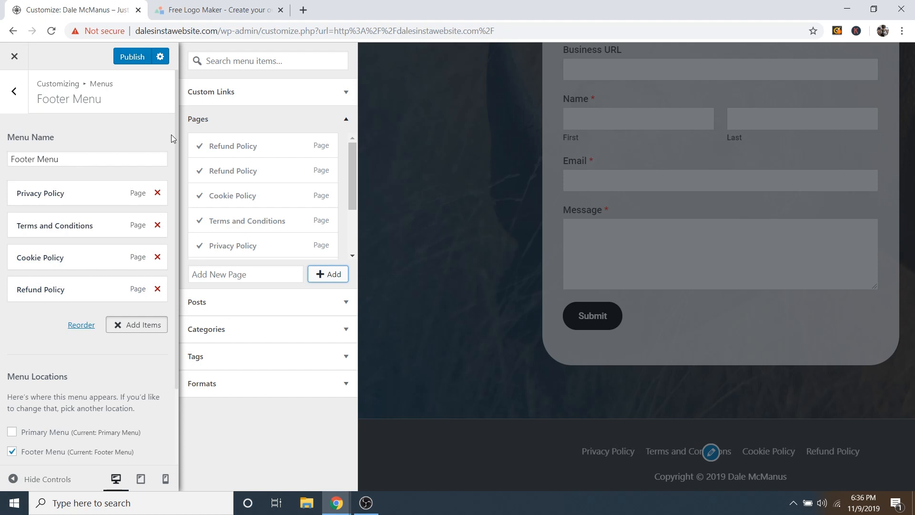
Step: Publish the four-page Footer Menu and go back to the main Customizer sections
click(133, 57)
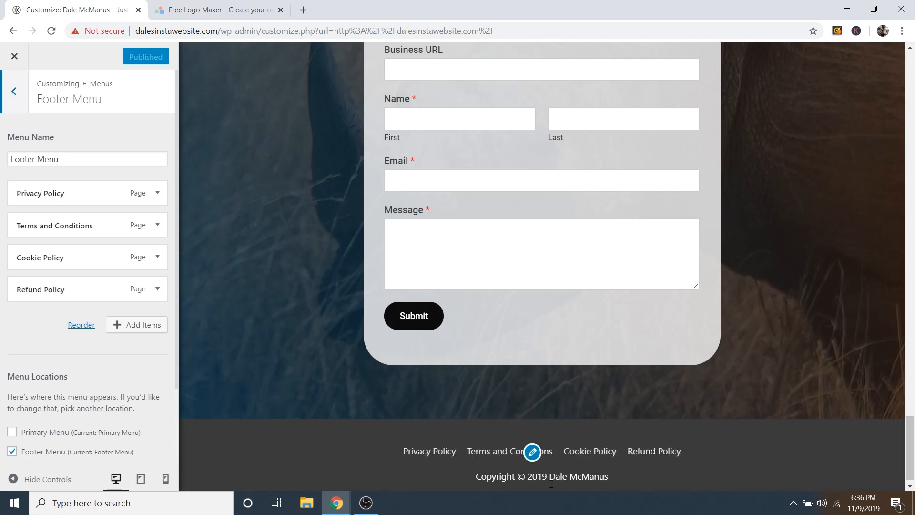
scroll(548, 453, down, 1)
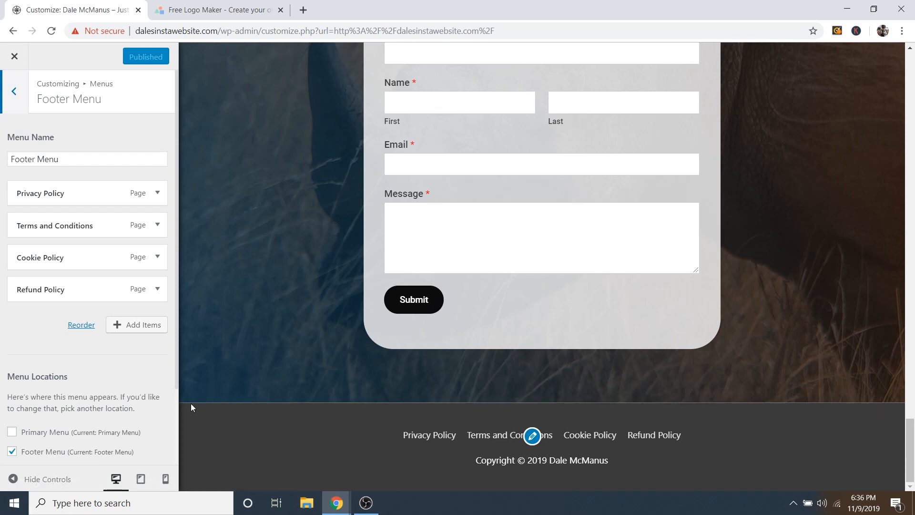
click(14, 94)
click(14, 93)
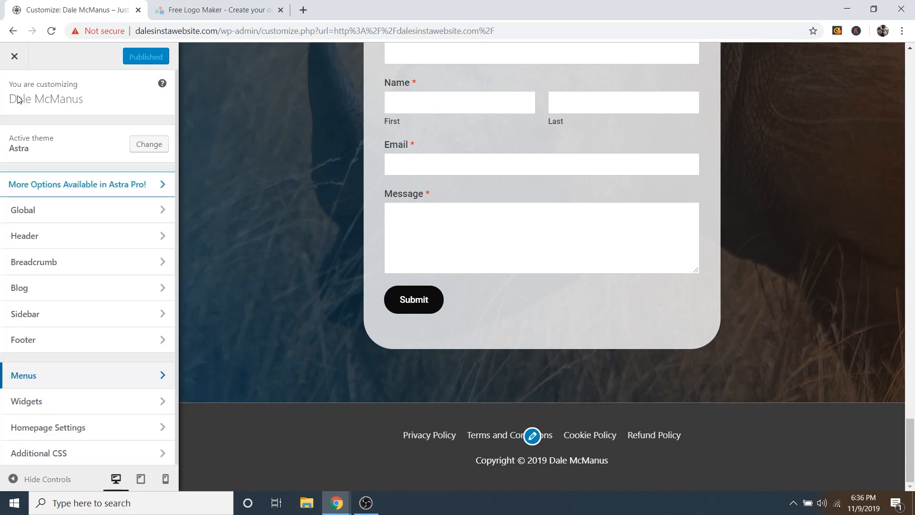
Step: Set the Footer Bar border size to 0 and publish the change
click(29, 344)
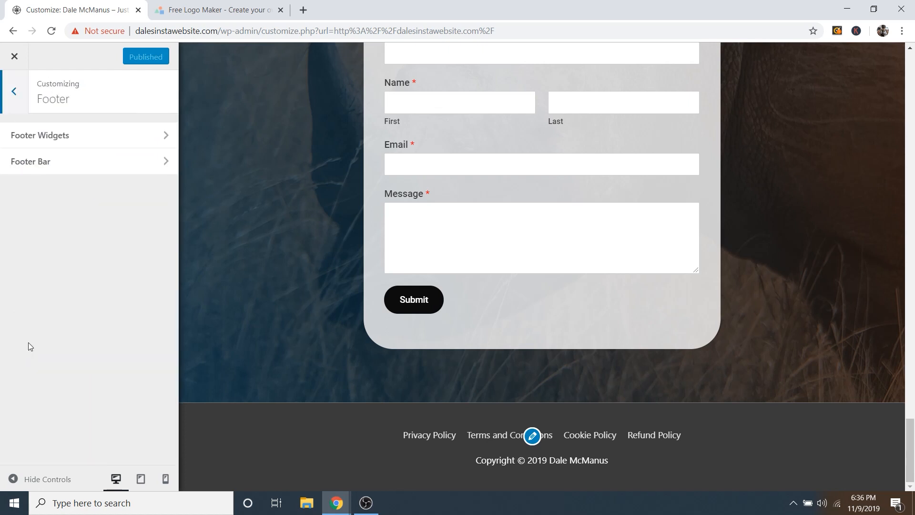
click(65, 168)
scroll(78, 254, down, 3)
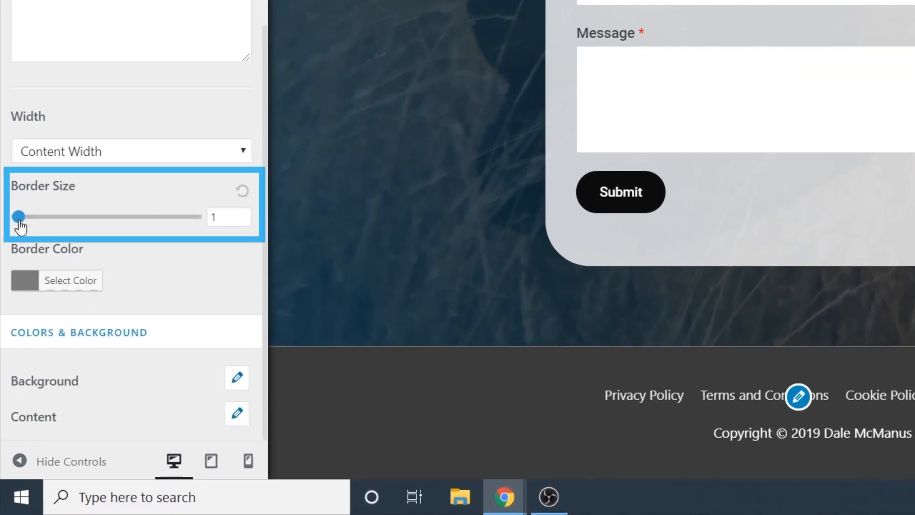
drag(13, 301, 11, 301)
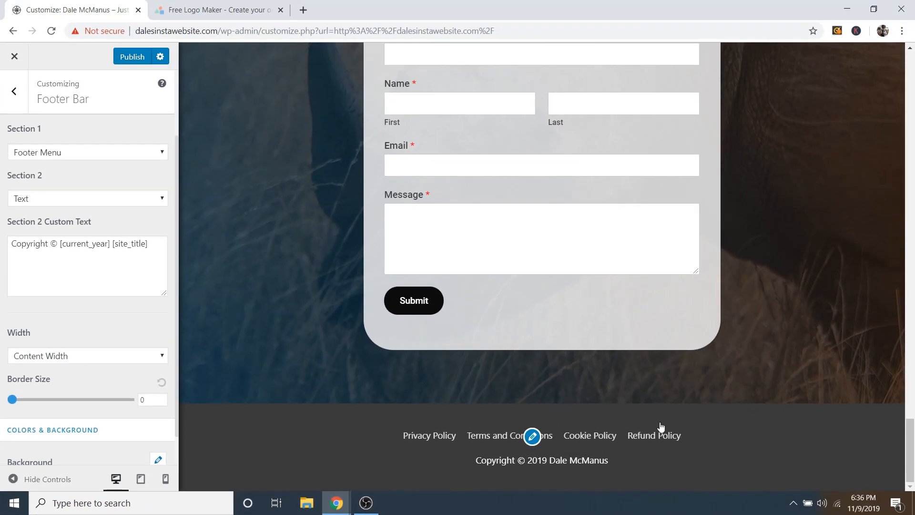
scroll(389, 417, up, 20)
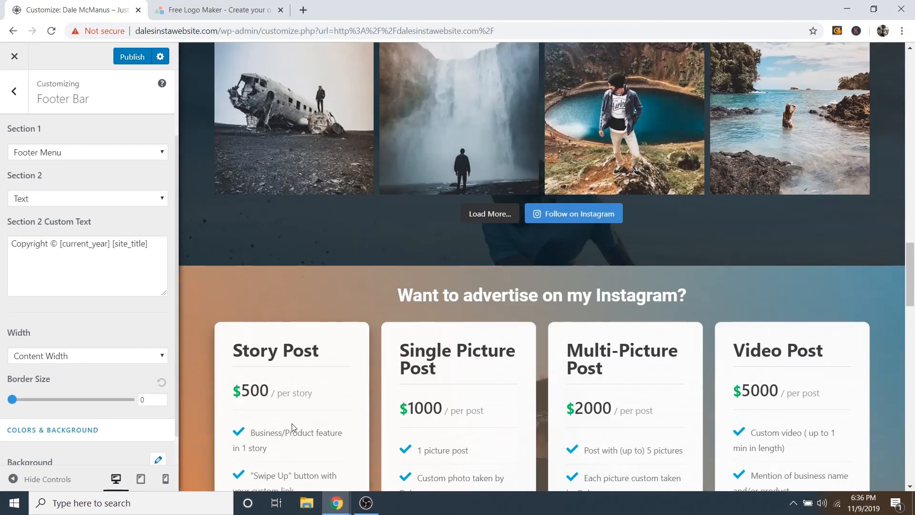
scroll(279, 416, up, 10)
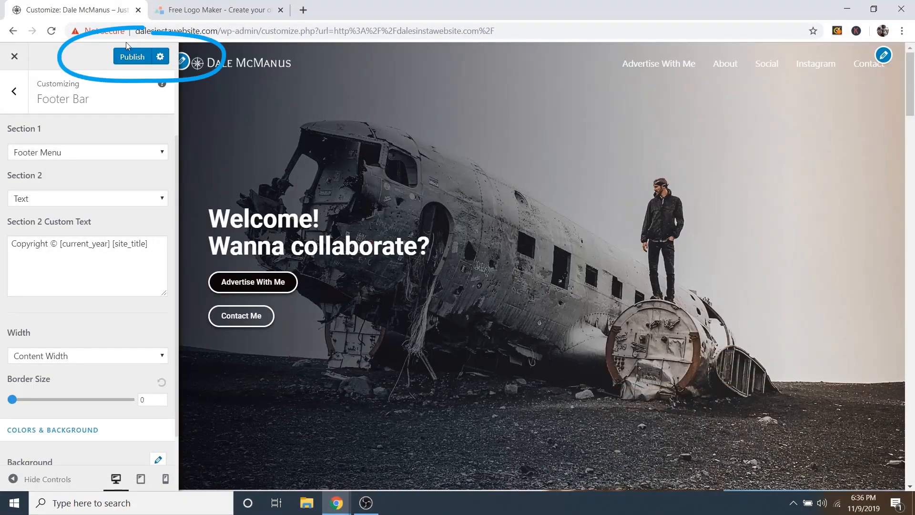
click(130, 57)
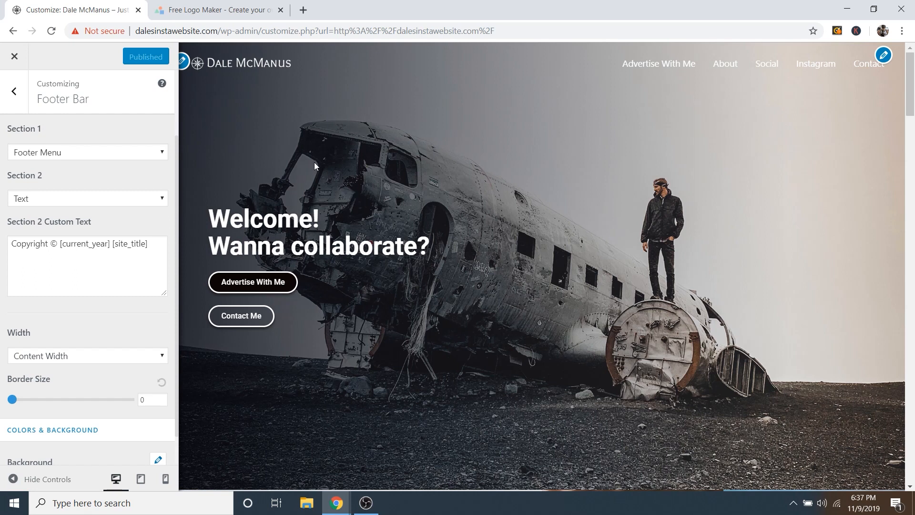
Step: Close the Customizer, edit the homepage with Elementor, and show the device preview choices
click(15, 57)
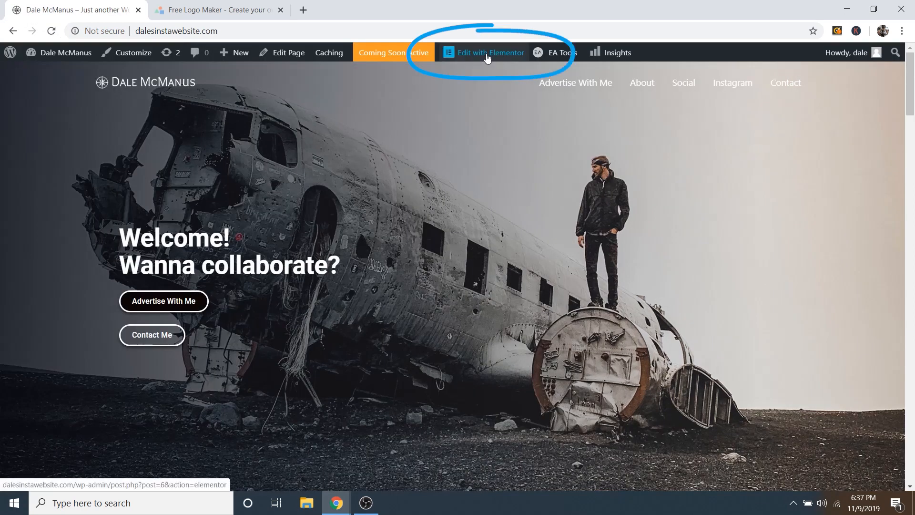
click(489, 56)
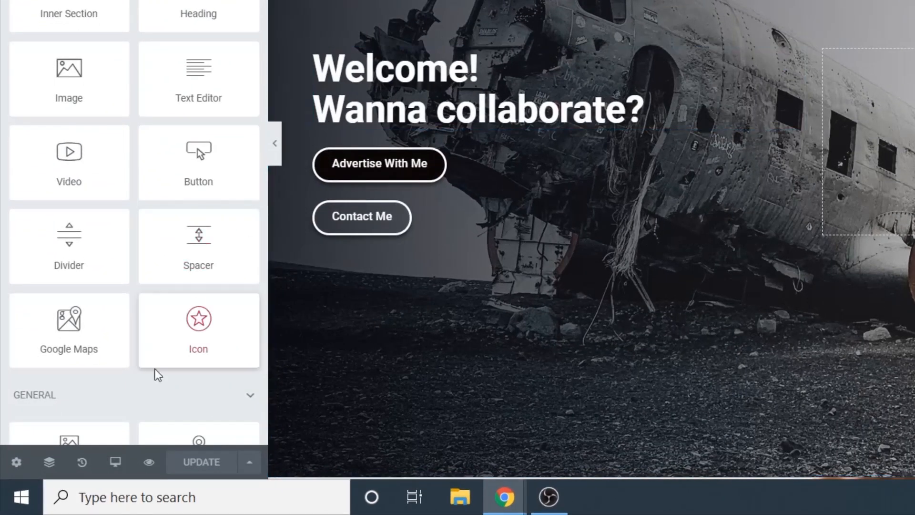
click(116, 470)
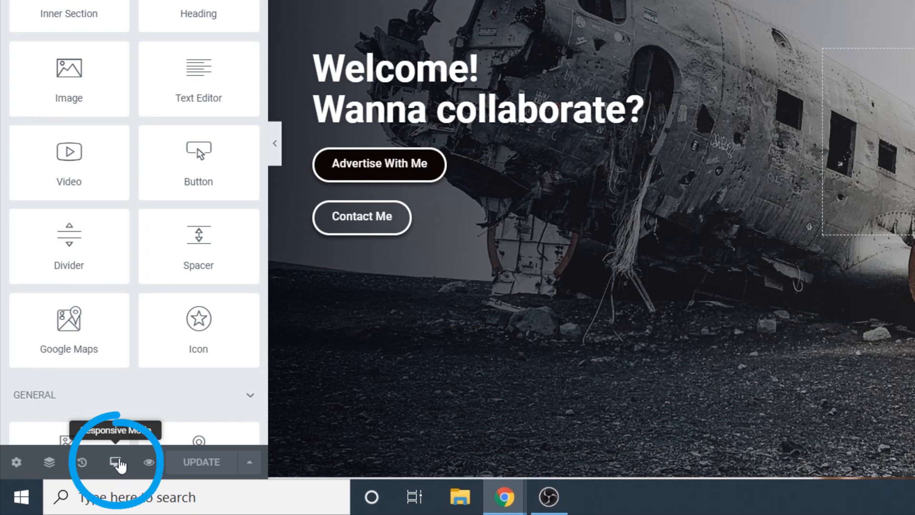
click(118, 464)
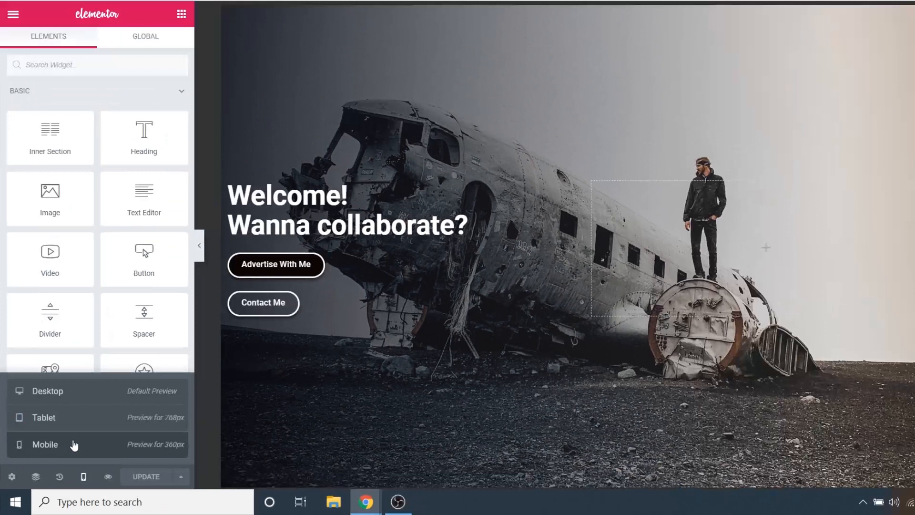
click(102, 419)
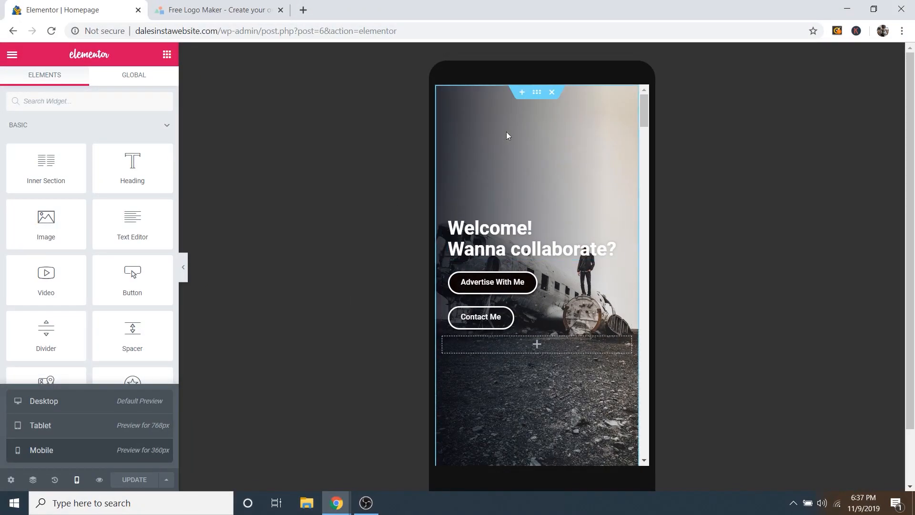
scroll(515, 153, down, 3)
scroll(543, 162, up, 3)
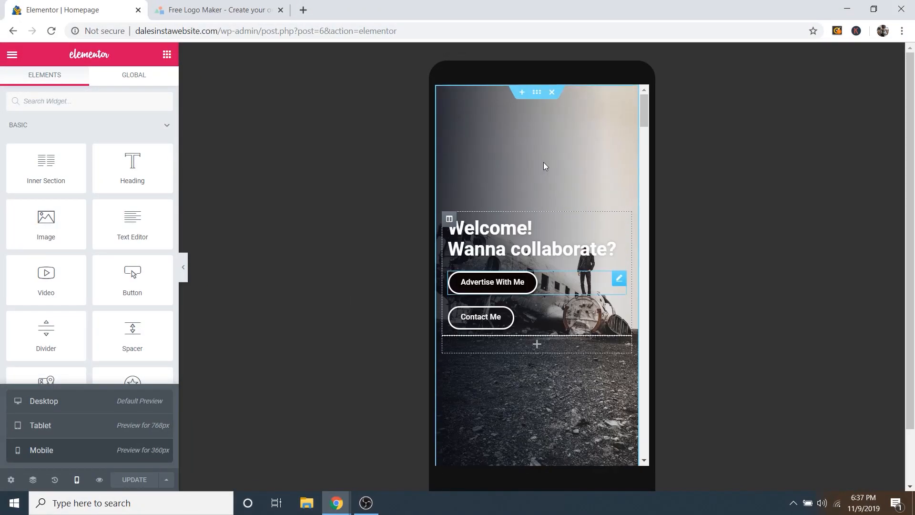
scroll(564, 176, down, 4)
scroll(563, 175, down, 10)
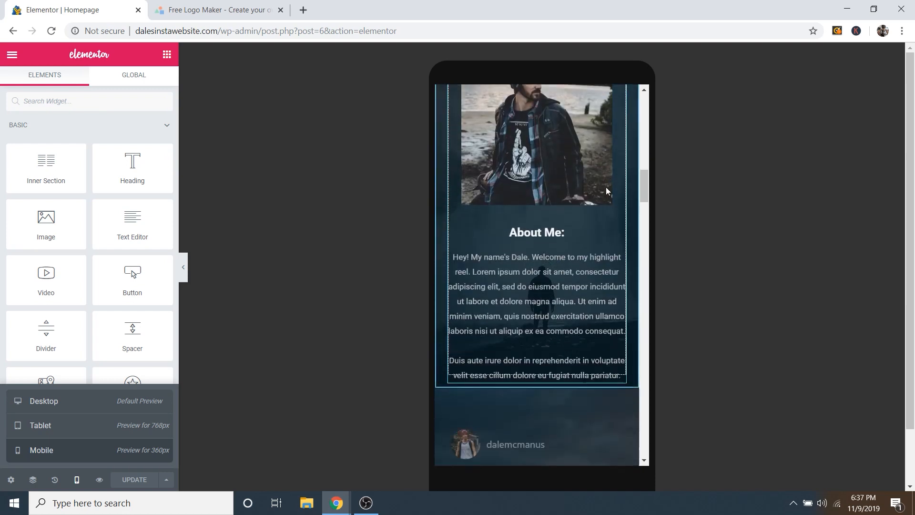
scroll(605, 195, down, 10)
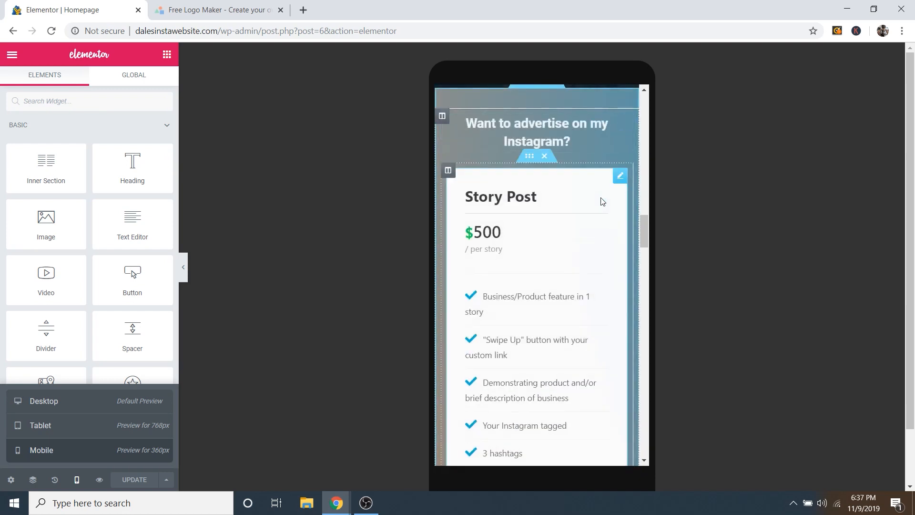
scroll(603, 201, down, 10)
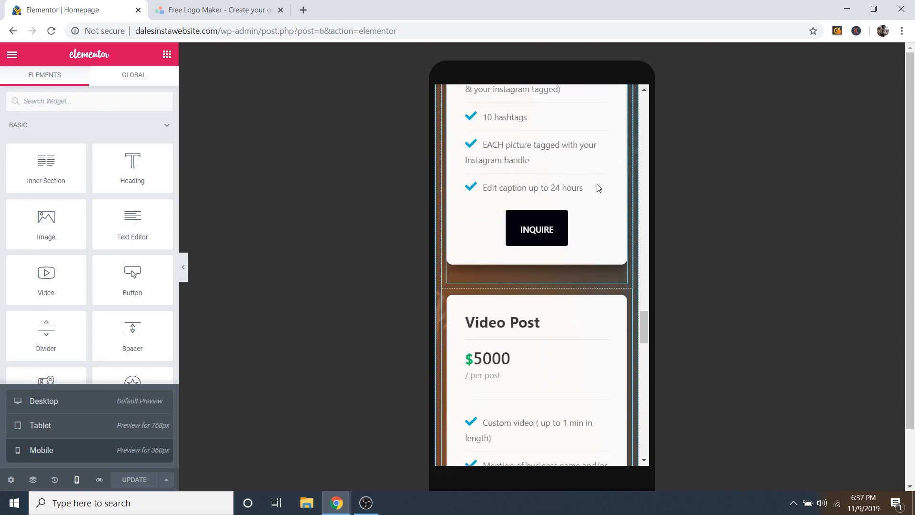
scroll(595, 189, down, 10)
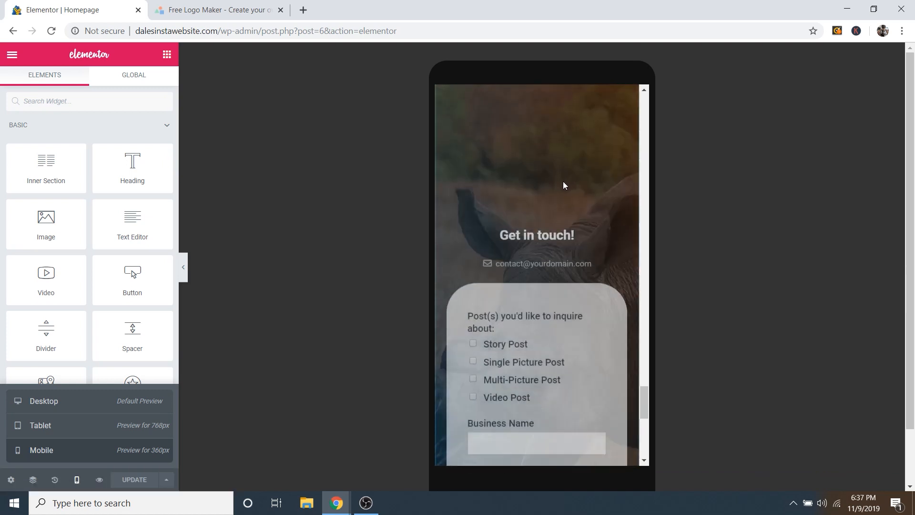
scroll(564, 185, down, 10)
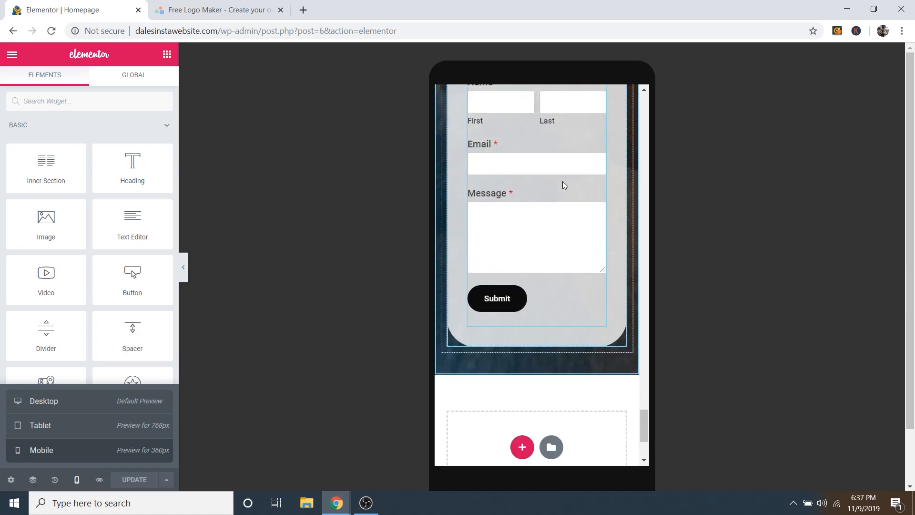
scroll(562, 185, up, 15)
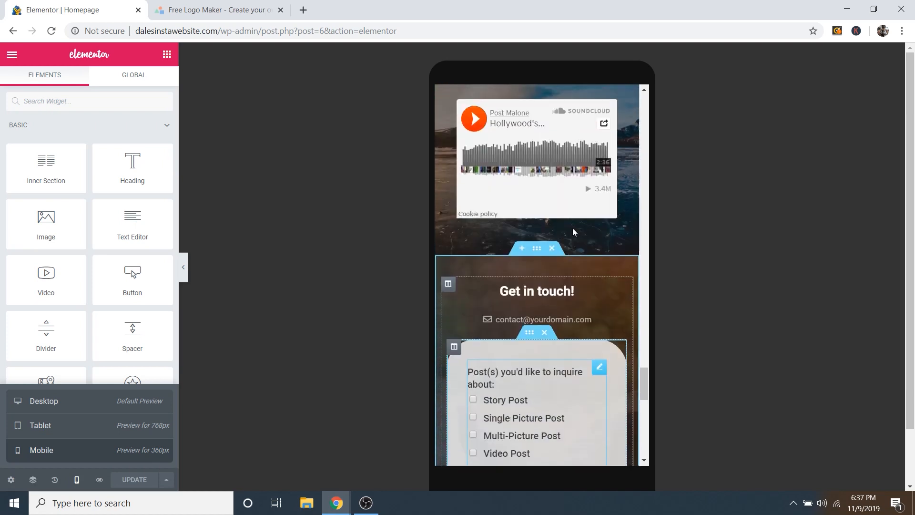
scroll(559, 232, up, 15)
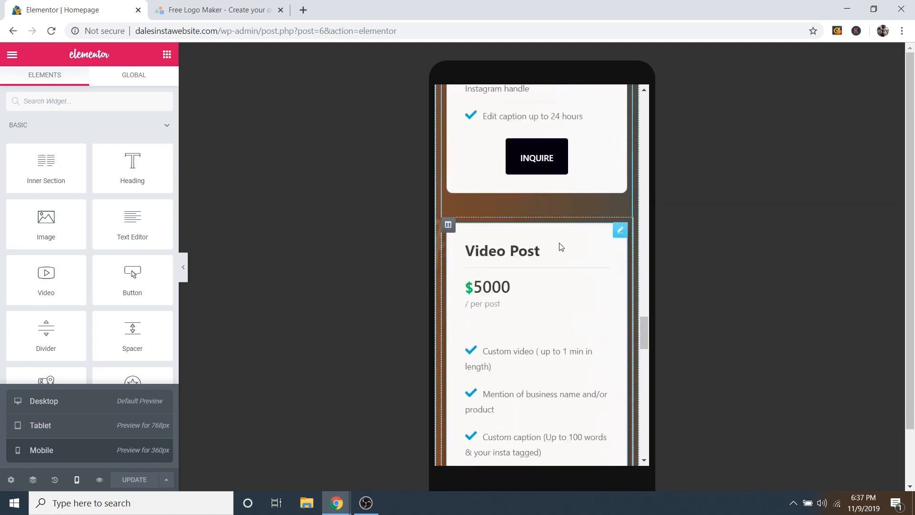
scroll(561, 218, up, 15)
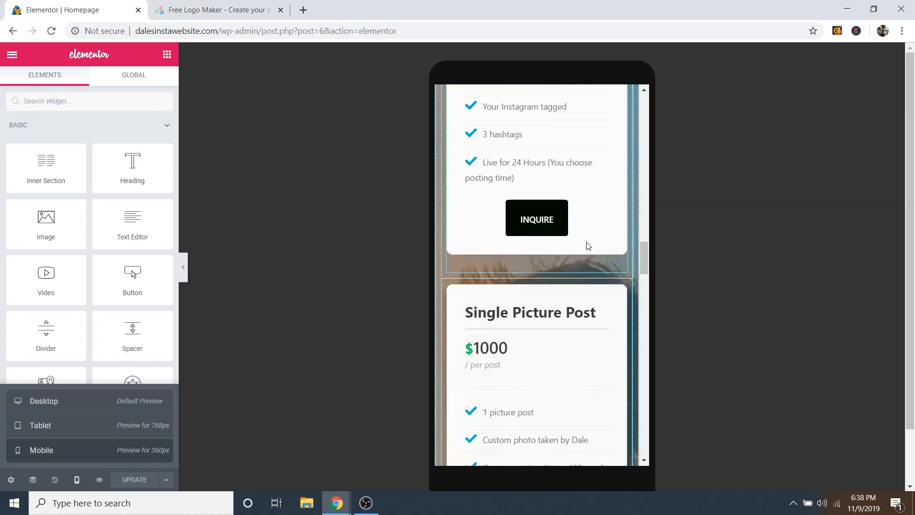
drag(645, 244, 656, 103)
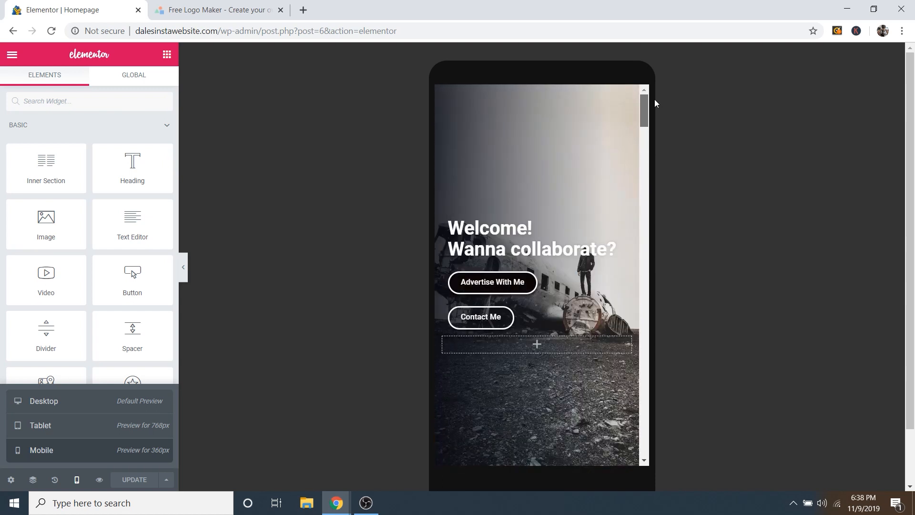
scroll(575, 155, down, 1)
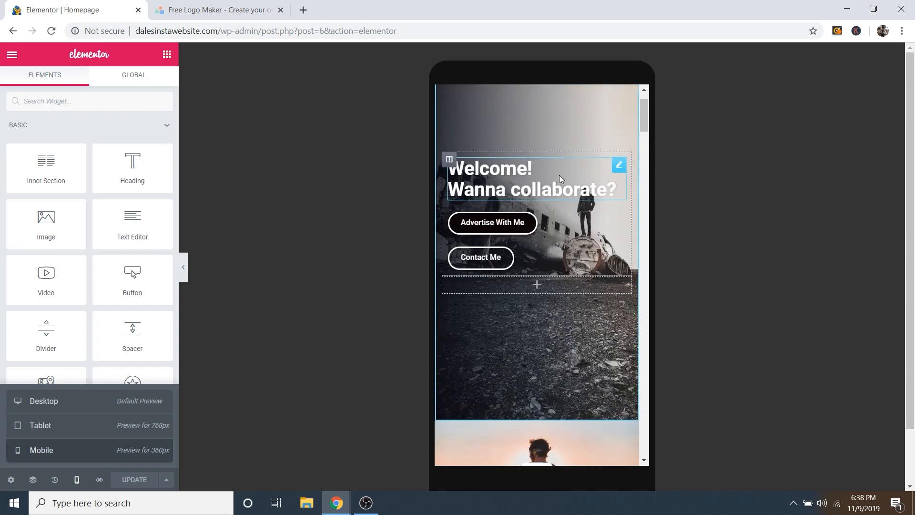
Step: Raise the Welcome heading's linked mobile padding to 86 px in its Advanced settings
click(620, 166)
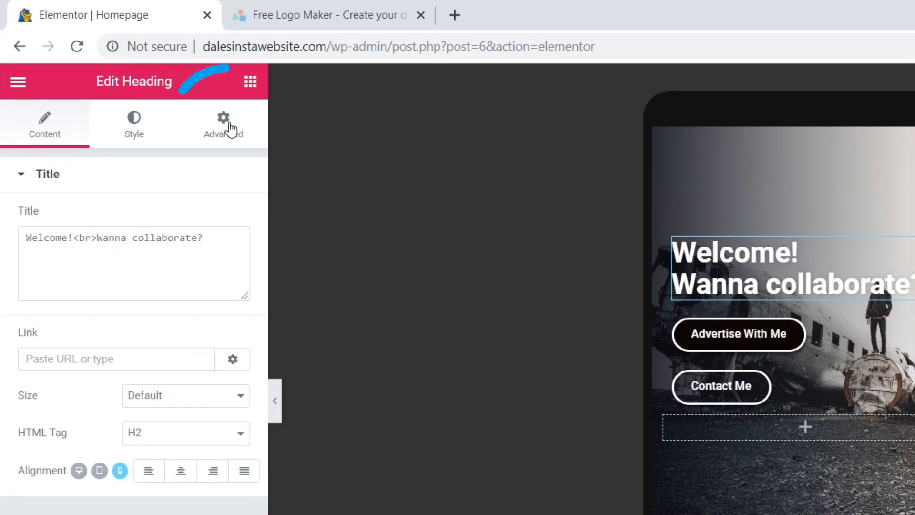
click(229, 128)
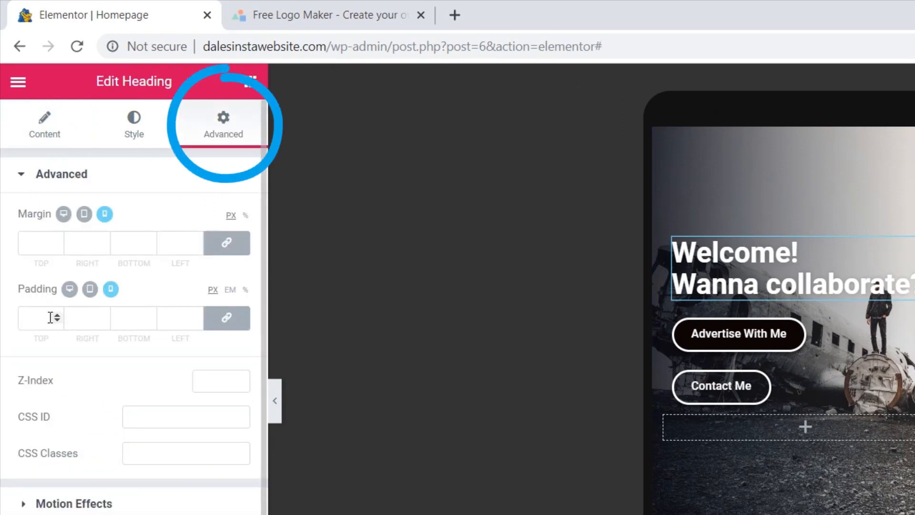
click(56, 315)
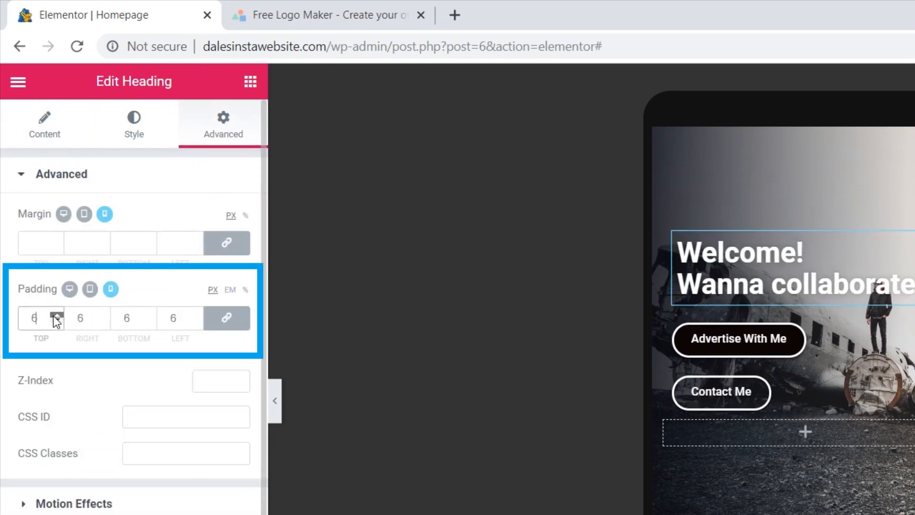
drag(56, 316, 57, 316)
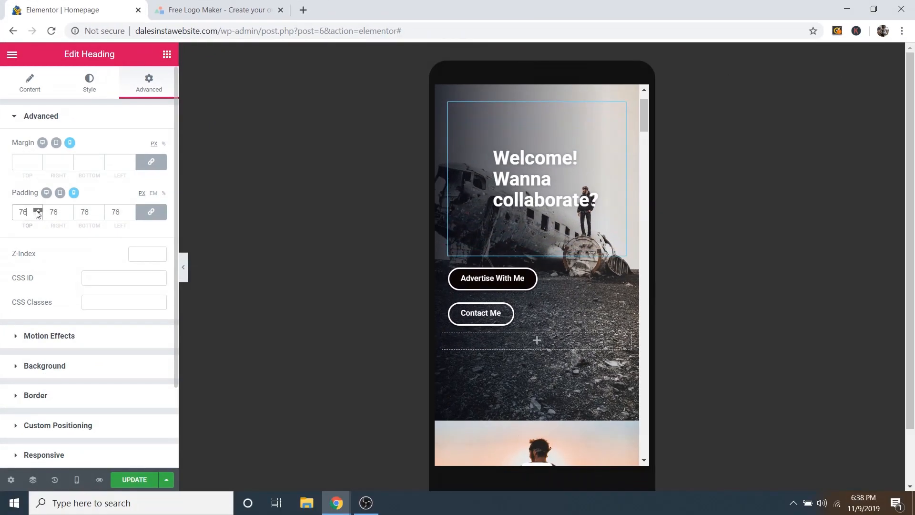
drag(37, 211, 37, 211)
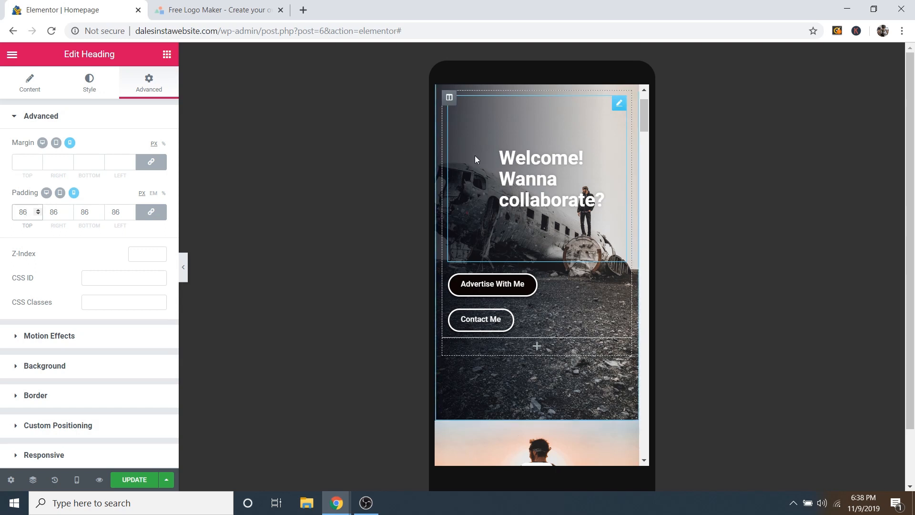
click(77, 479)
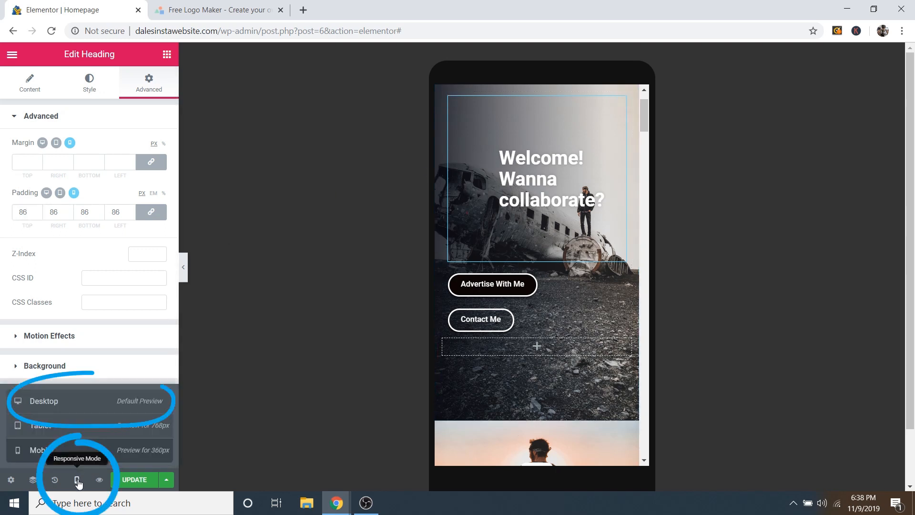
click(56, 402)
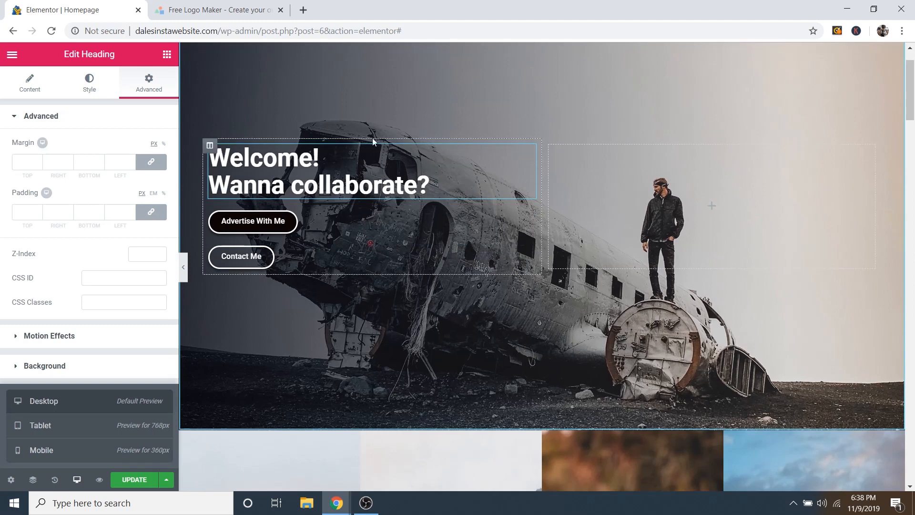
click(47, 423)
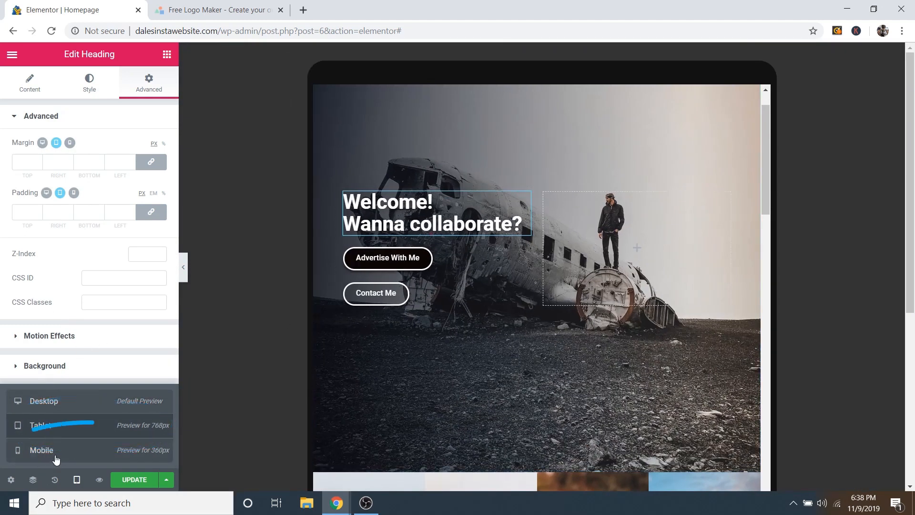
click(42, 450)
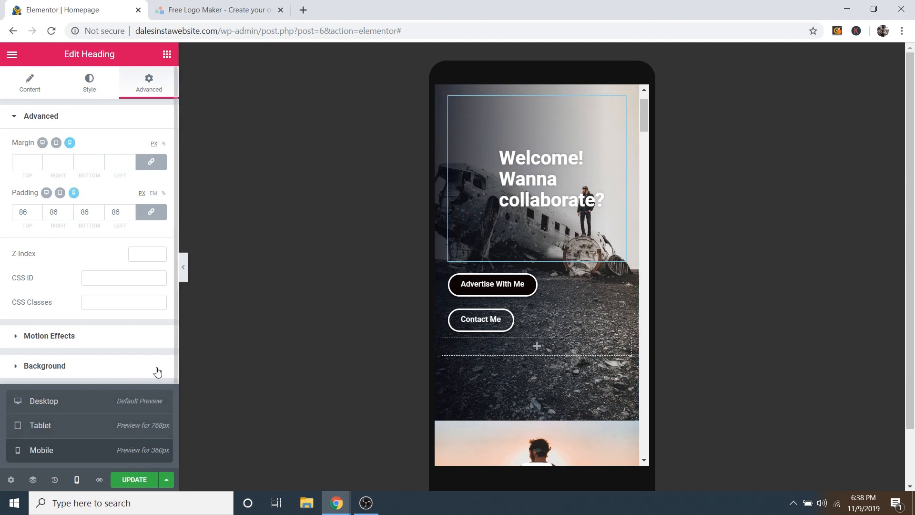
Step: Clear the Welcome heading's 86 top padding and check the hero in the mobile preview
drag(32, 213, 6, 206)
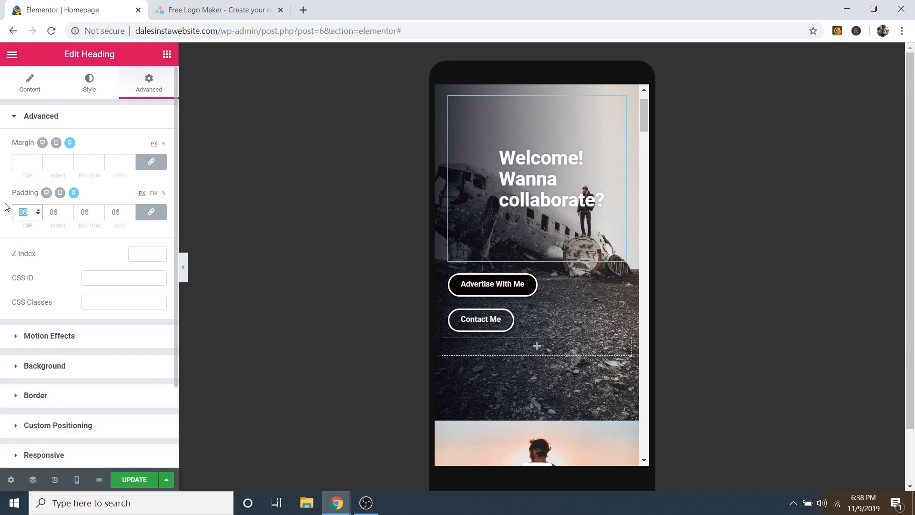
key(BackSpace)
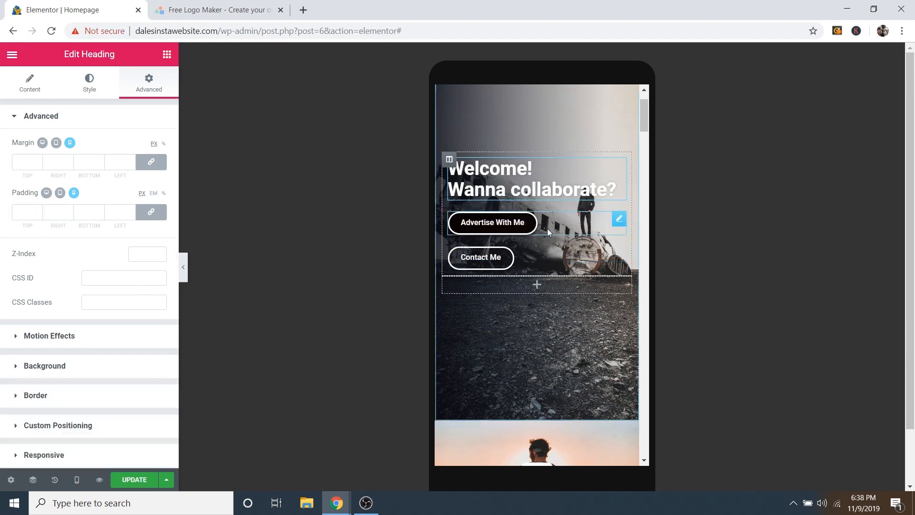
scroll(581, 191, down, 15)
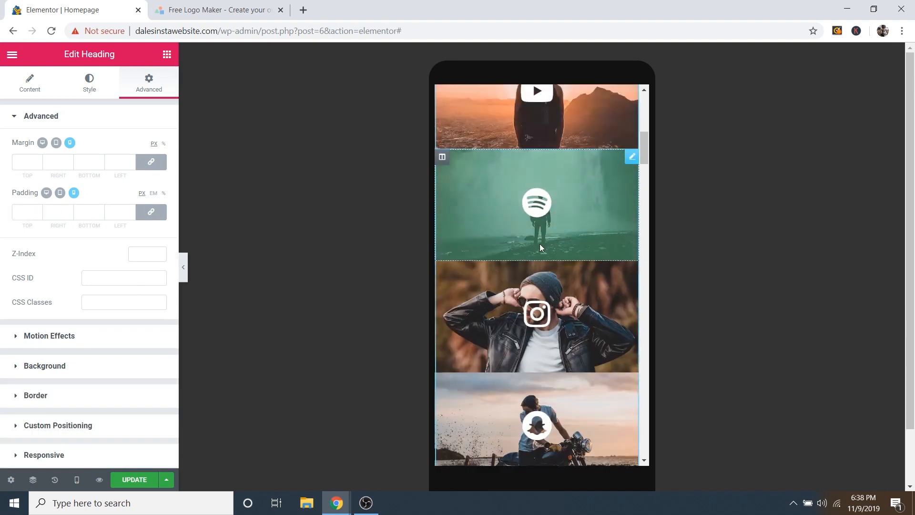
scroll(585, 296, down, 3)
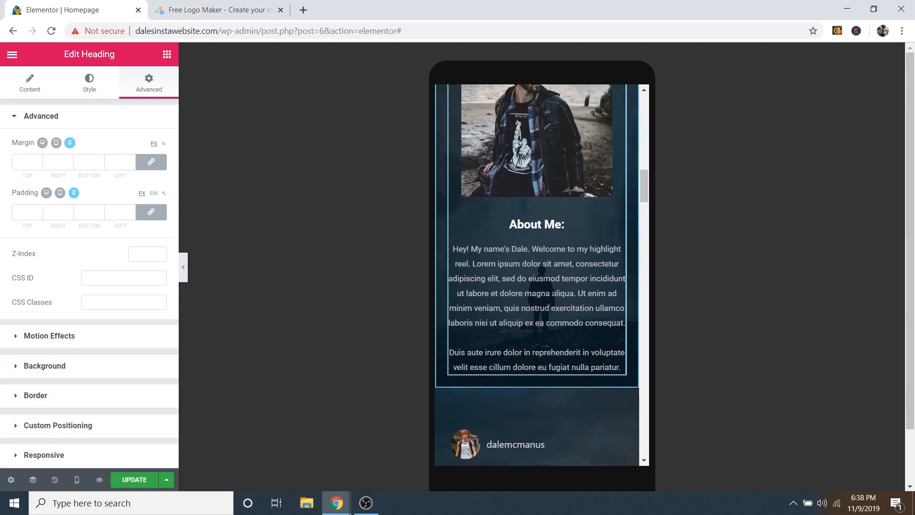
scroll(558, 286, up, 12)
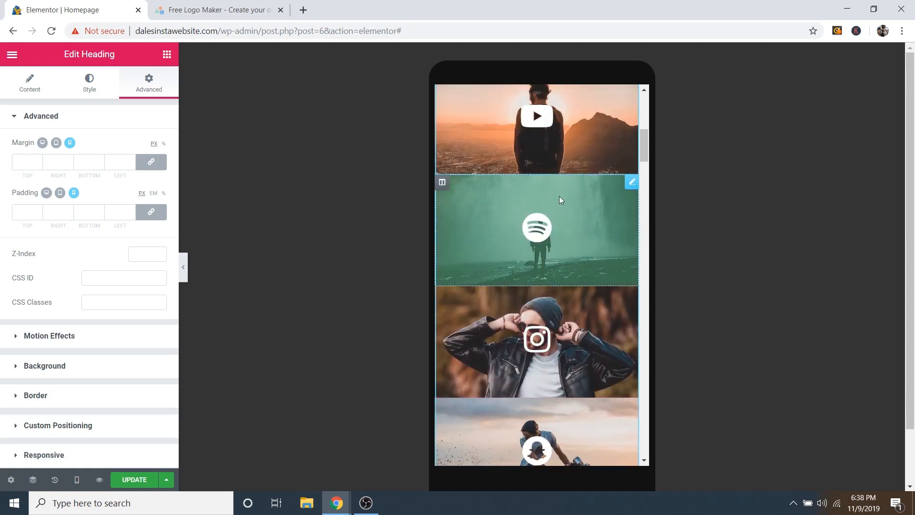
scroll(592, 163, up, 1)
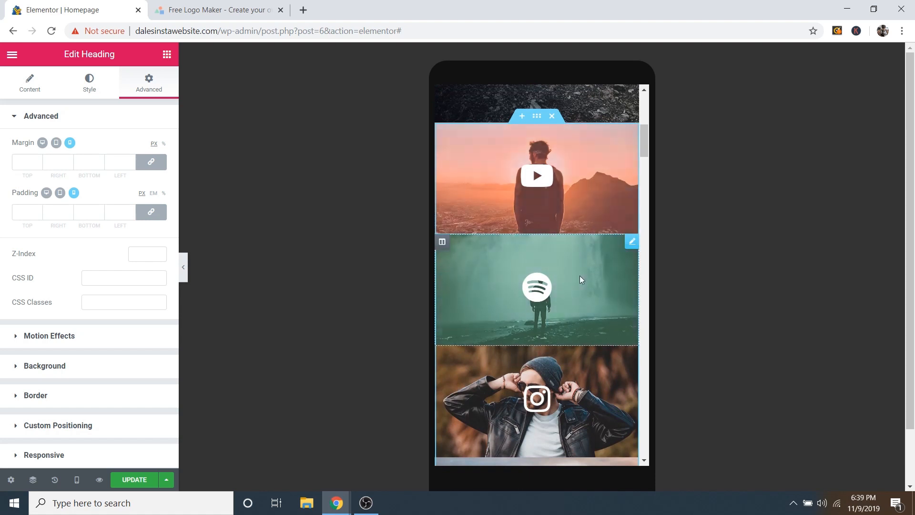
Step: Scroll the mobile preview past the single-column pricing cards to the SoundCloud player
scroll(580, 275, down, 3)
scroll(594, 290, down, 7)
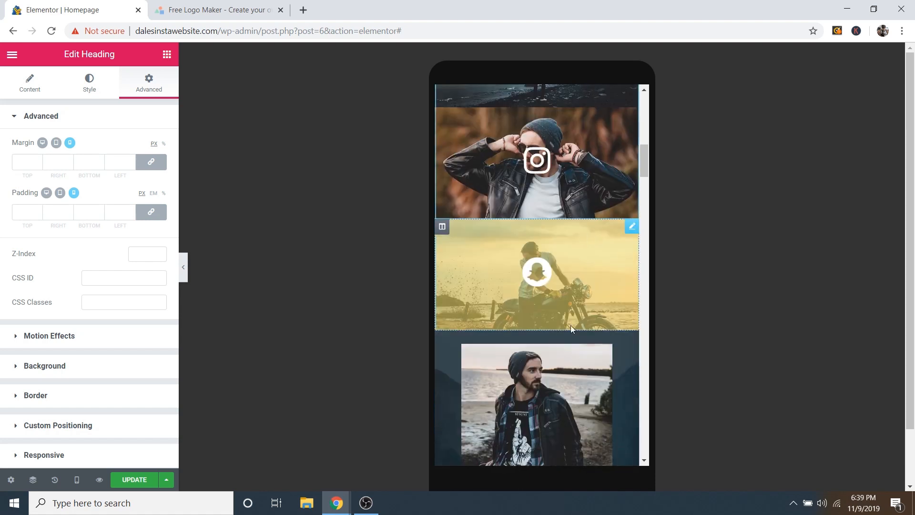
scroll(575, 313, down, 8)
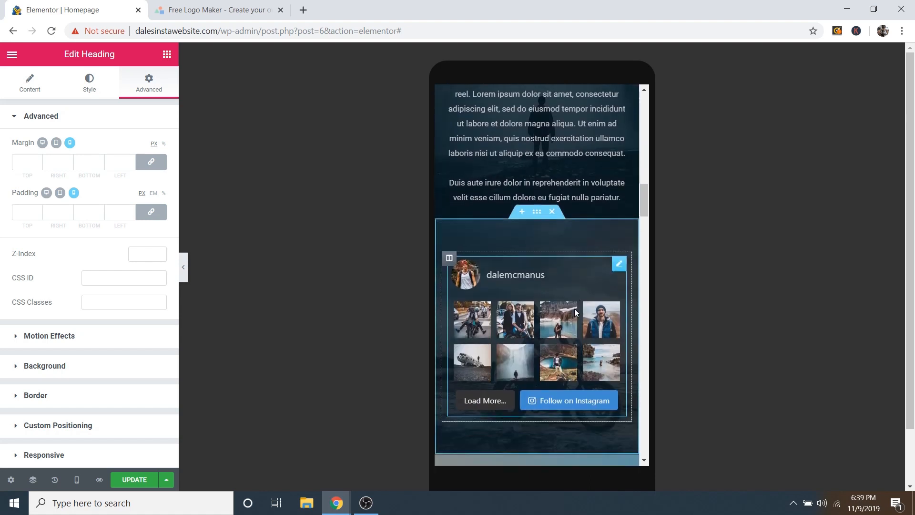
scroll(568, 301, down, 7)
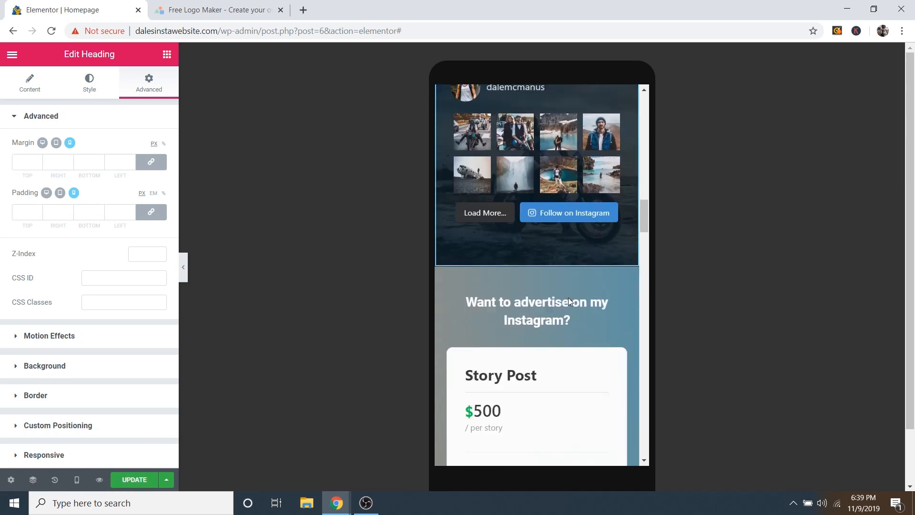
scroll(570, 306, down, 9)
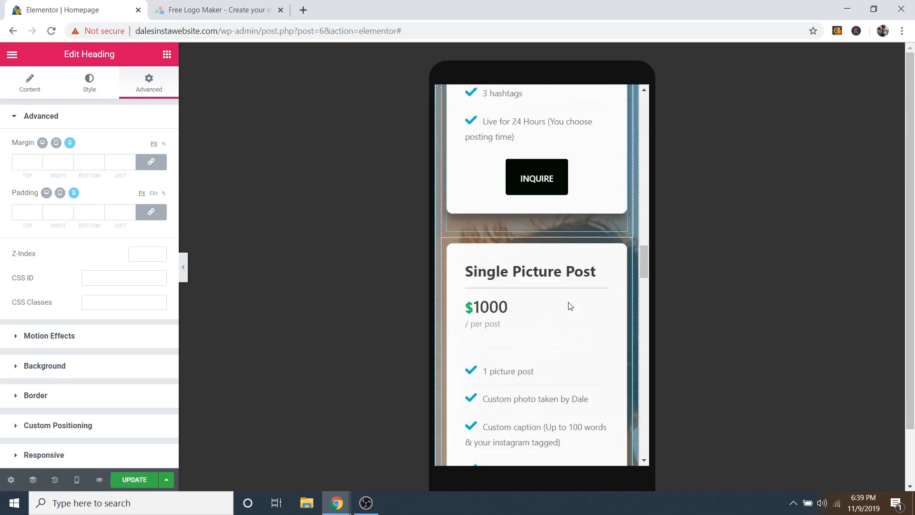
scroll(570, 308, down, 10)
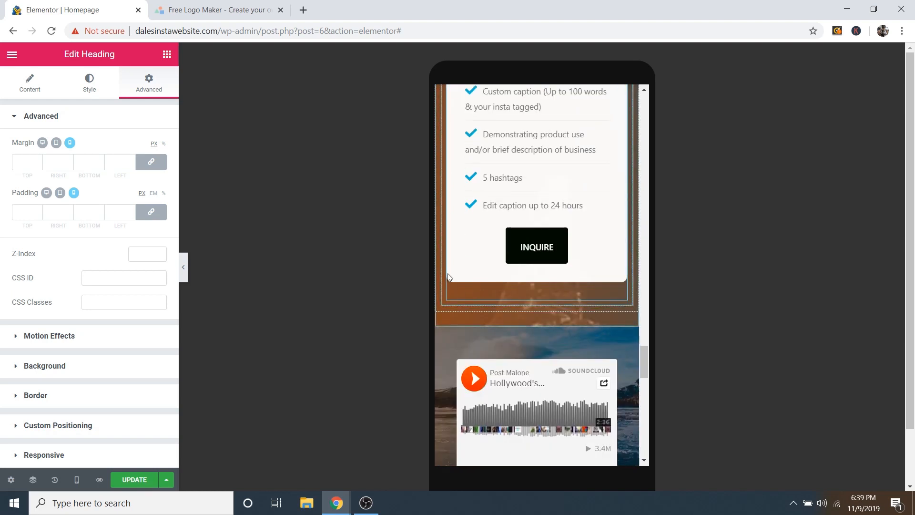
click(77, 481)
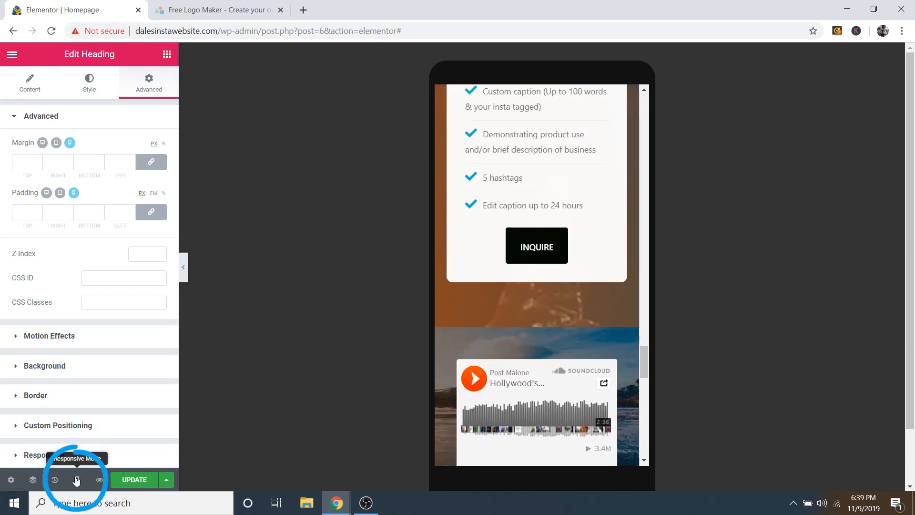
Step: Switch the Elementor preview to tablet width and review the upper sections
click(76, 480)
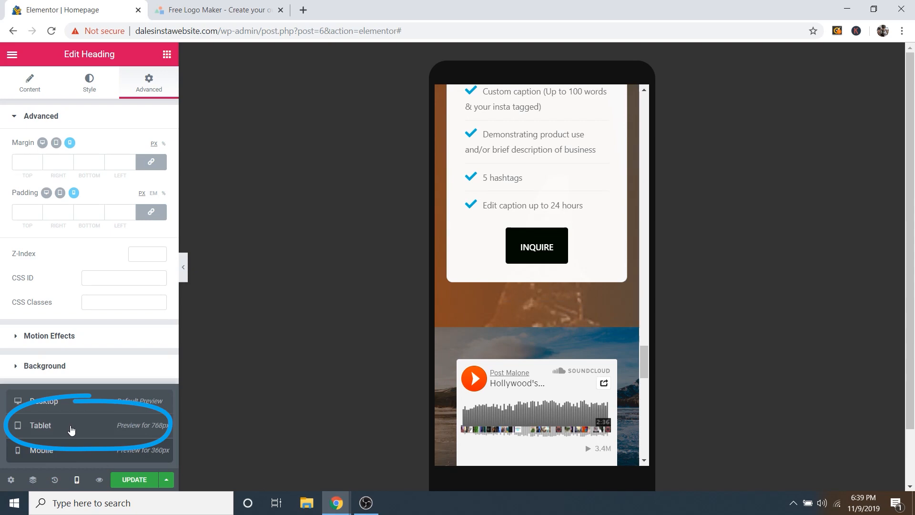
click(71, 429)
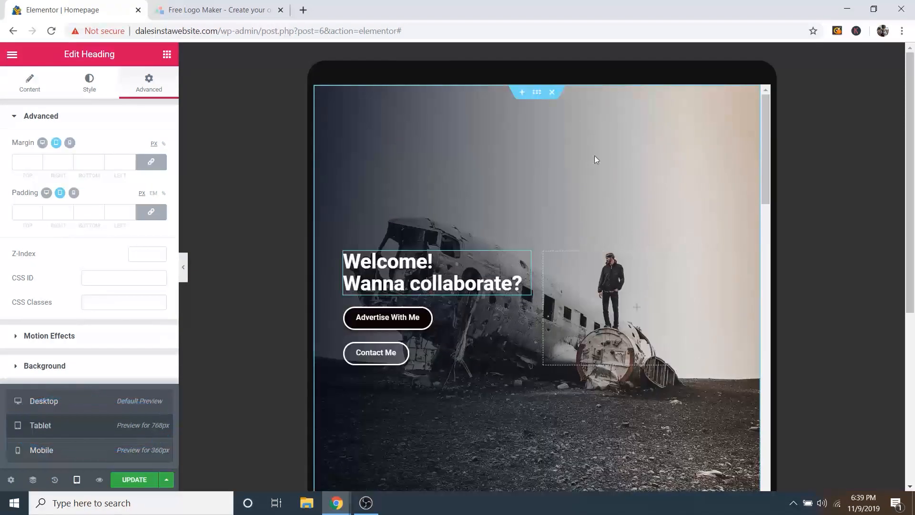
scroll(652, 271, down, 8)
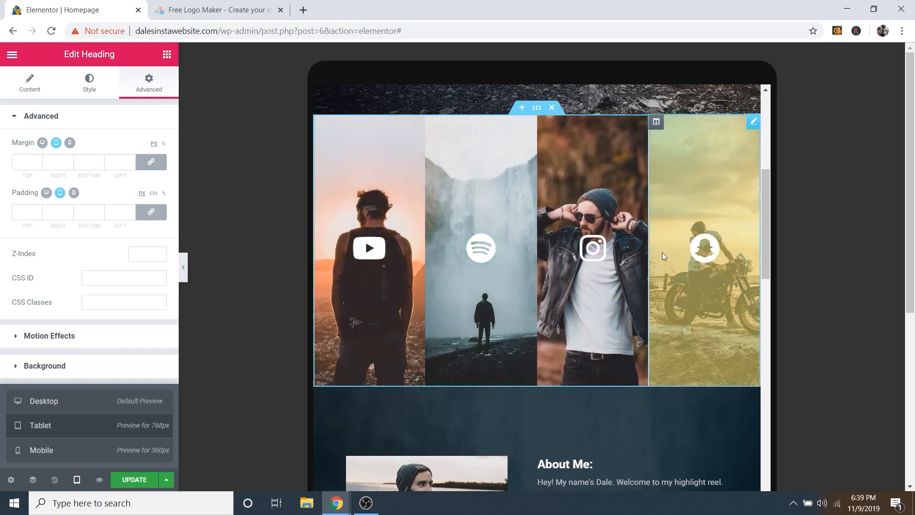
scroll(662, 252, down, 5)
scroll(475, 221, down, 8)
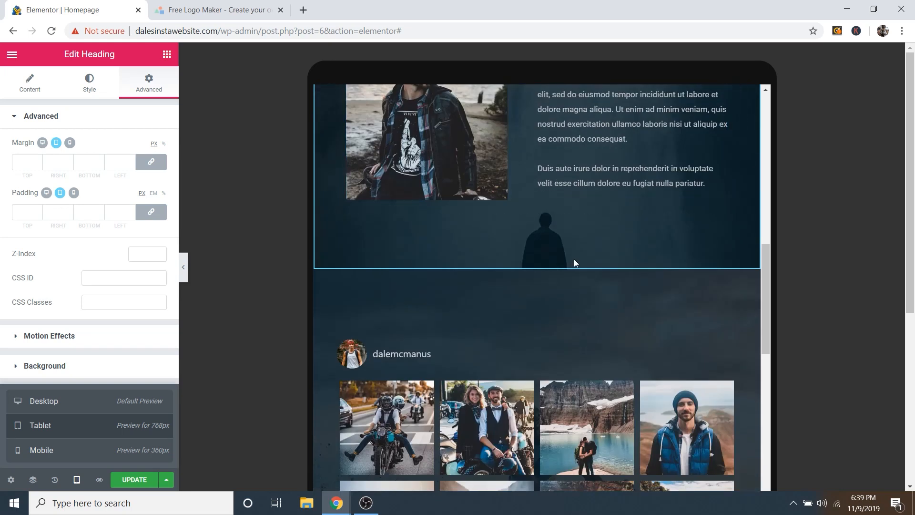
scroll(576, 247, down, 5)
scroll(576, 247, down, 10)
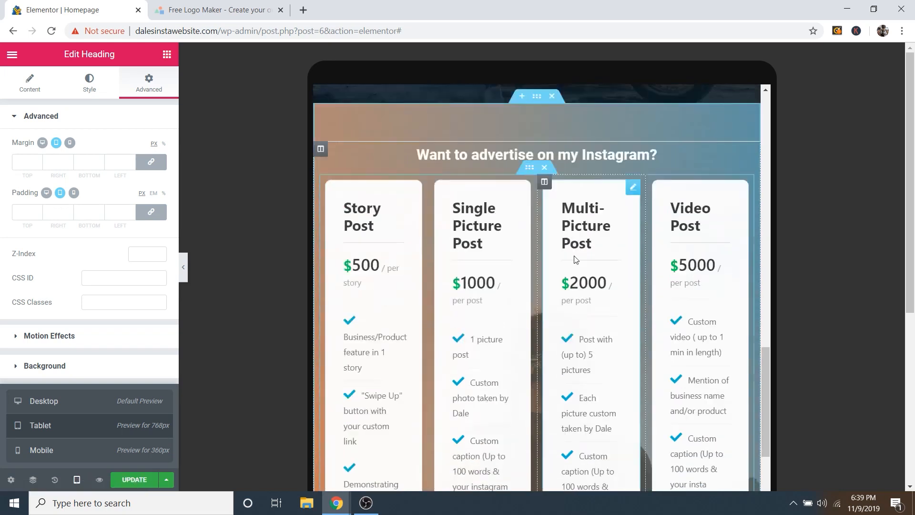
scroll(534, 263, down, 3)
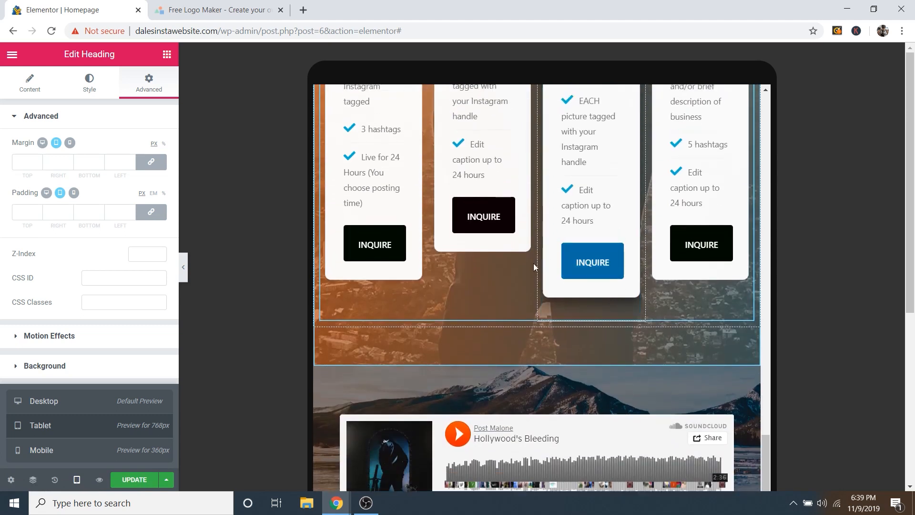
Step: Scroll the tablet preview down to the footer and back up toward the Welcome hero
scroll(613, 262, up, 12)
scroll(484, 248, down, 5)
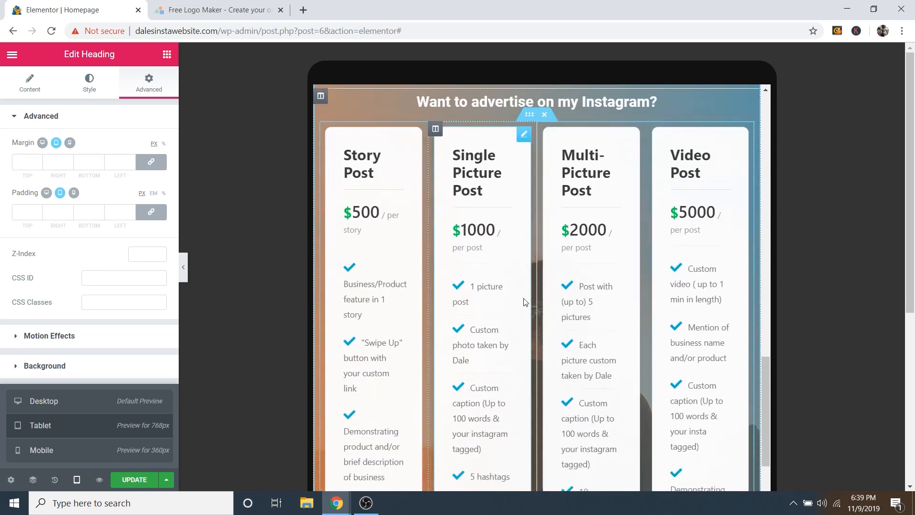
scroll(464, 304, up, 7)
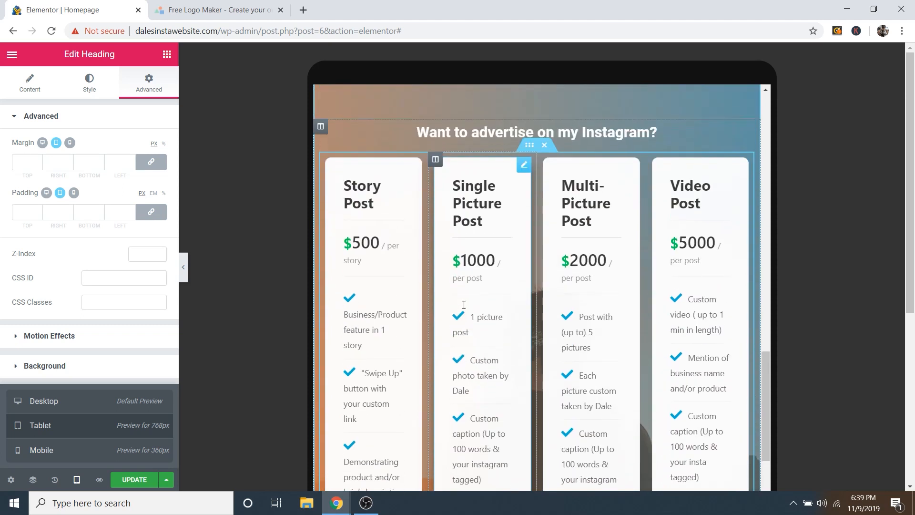
scroll(464, 308, down, 7)
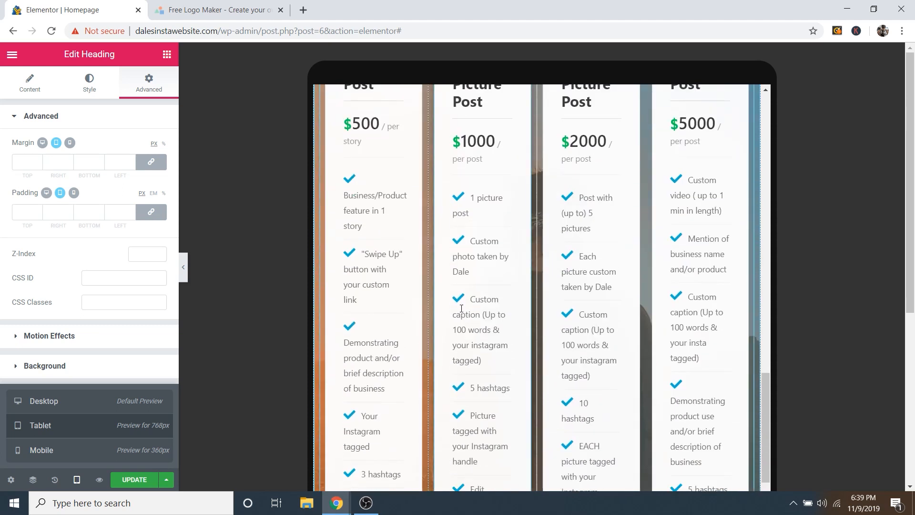
scroll(572, 253, down, 10)
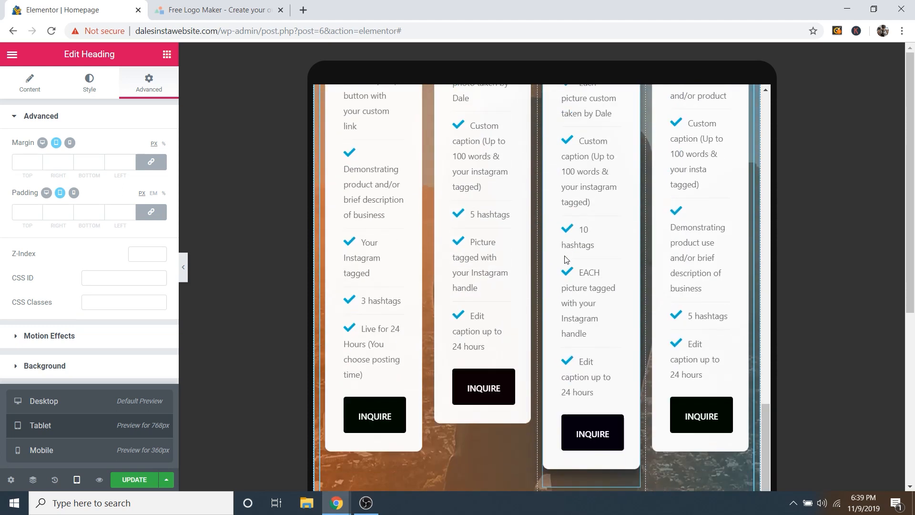
scroll(507, 266, down, 3)
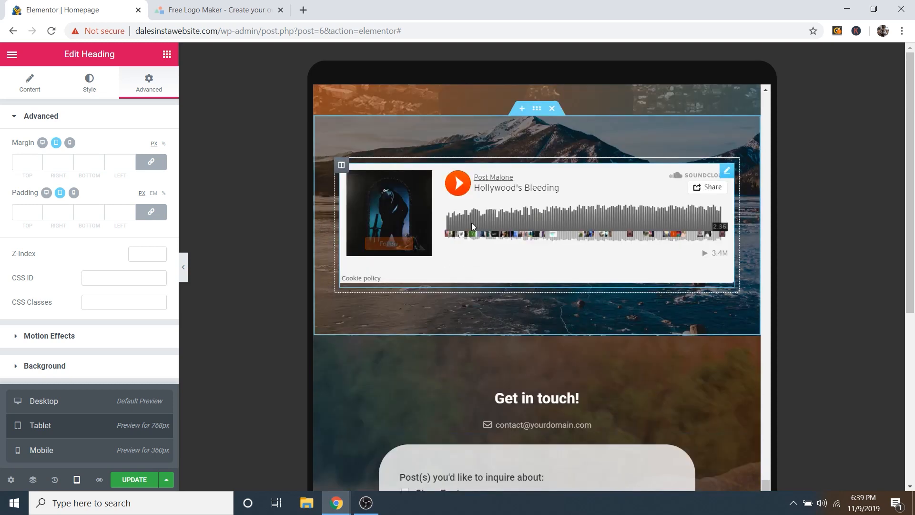
scroll(622, 331, down, 10)
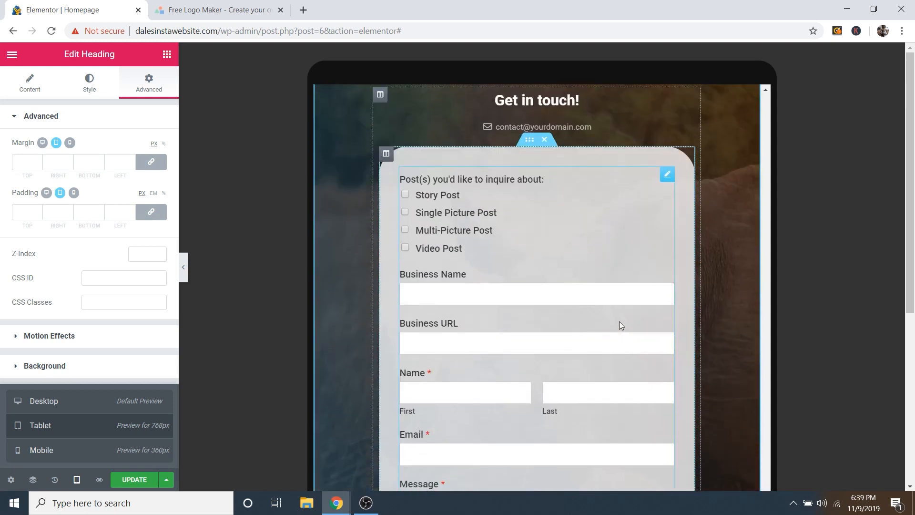
scroll(597, 331, down, 10)
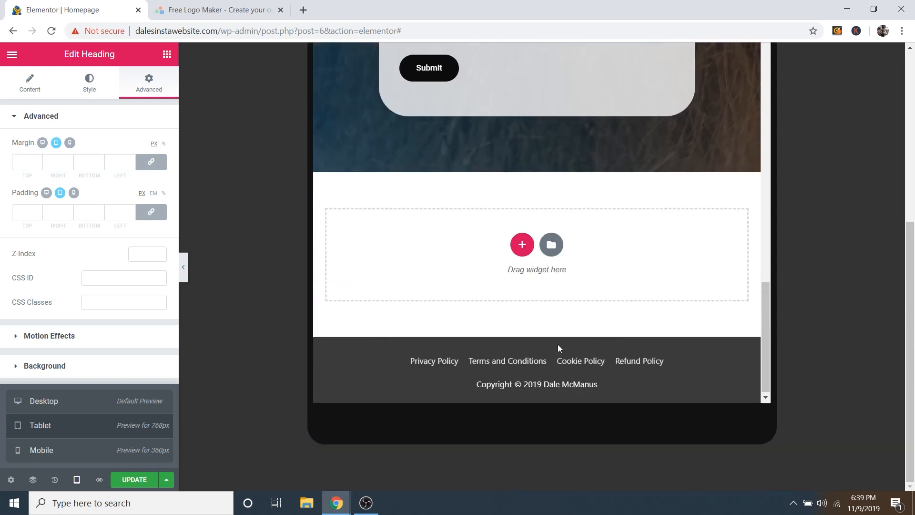
scroll(563, 348, up, 15)
scroll(569, 353, up, 15)
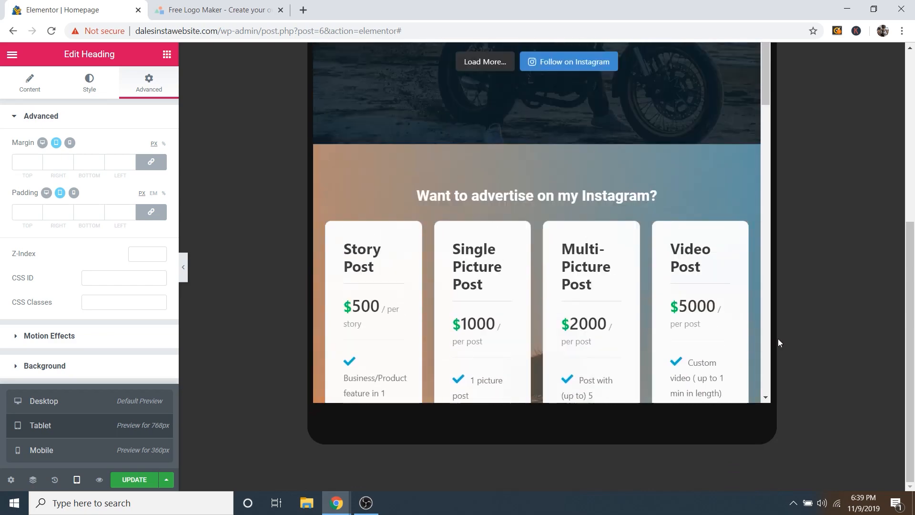
scroll(639, 324, up, 15)
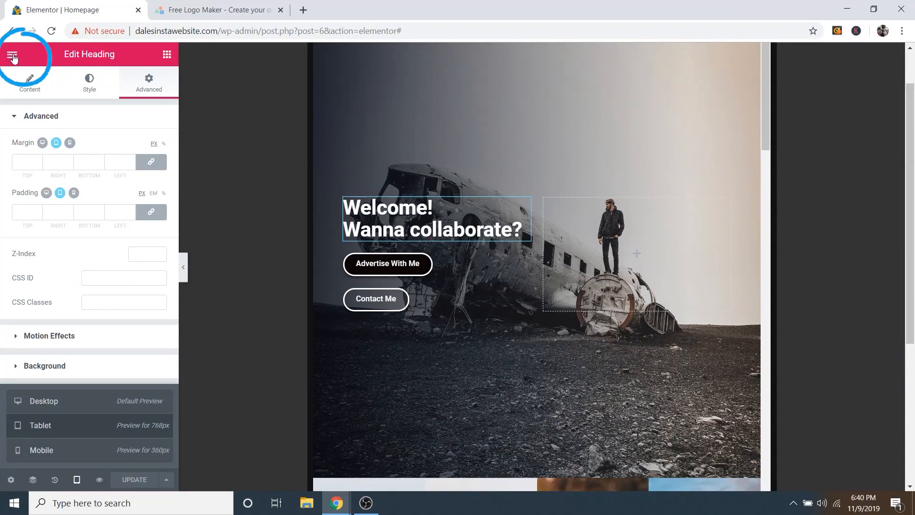
Step: Exit Elementor to the WordPress dashboard and switch off Coming Soon mode to launch the site
click(12, 56)
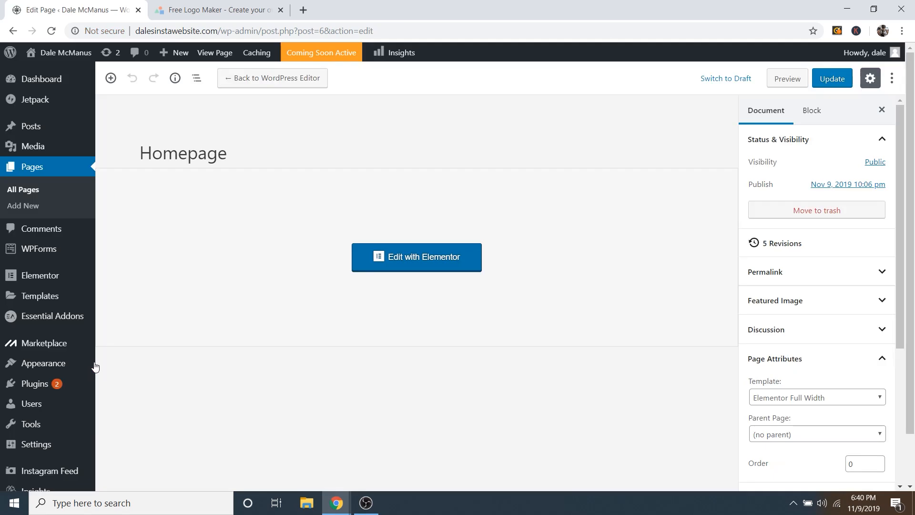
mouse_move(53, 84)
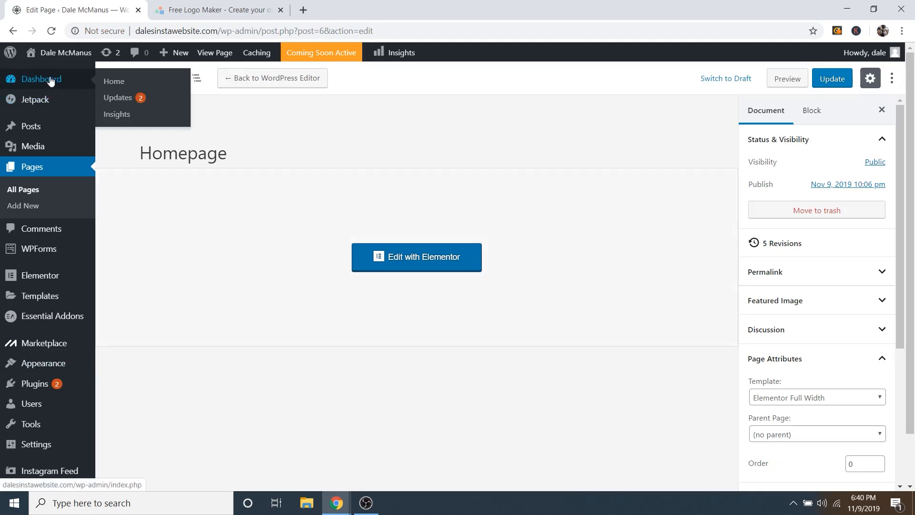
click(51, 82)
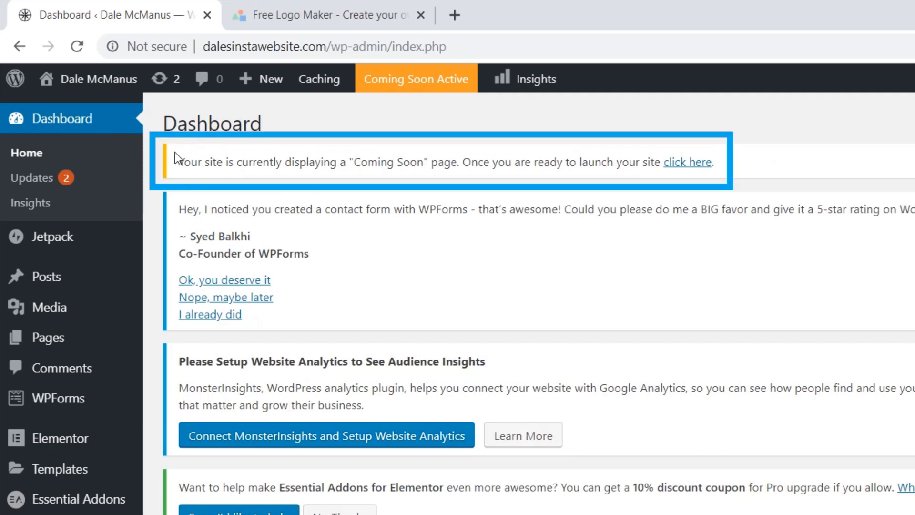
drag(179, 164, 469, 168)
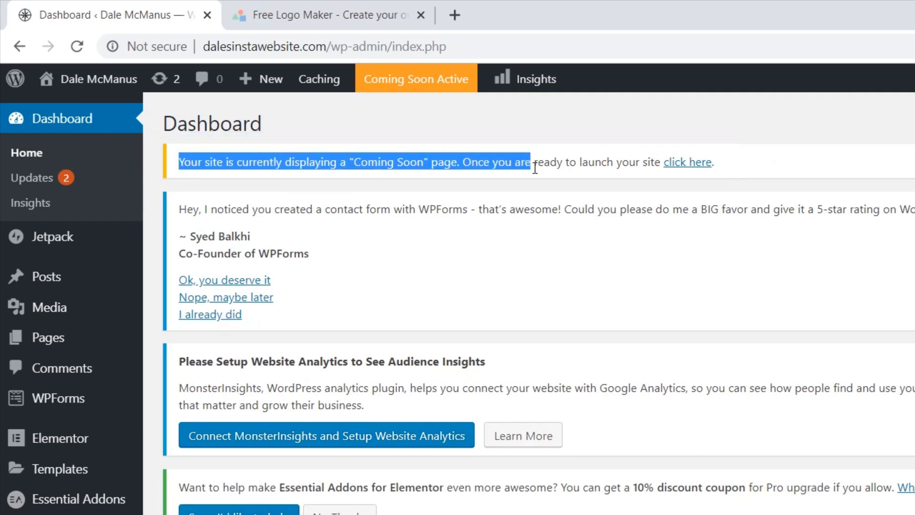
click(735, 163)
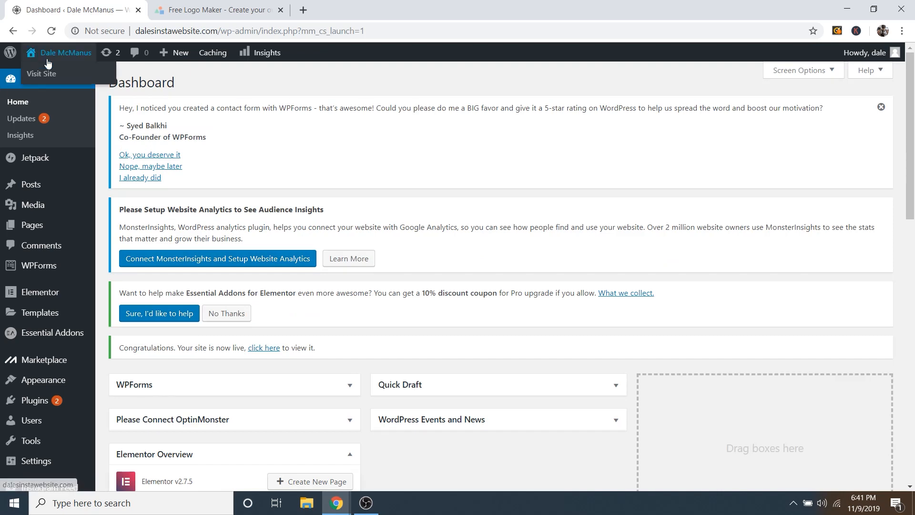
Step: Open the live homepage and test the hero button that jumps to the pricing section
click(42, 74)
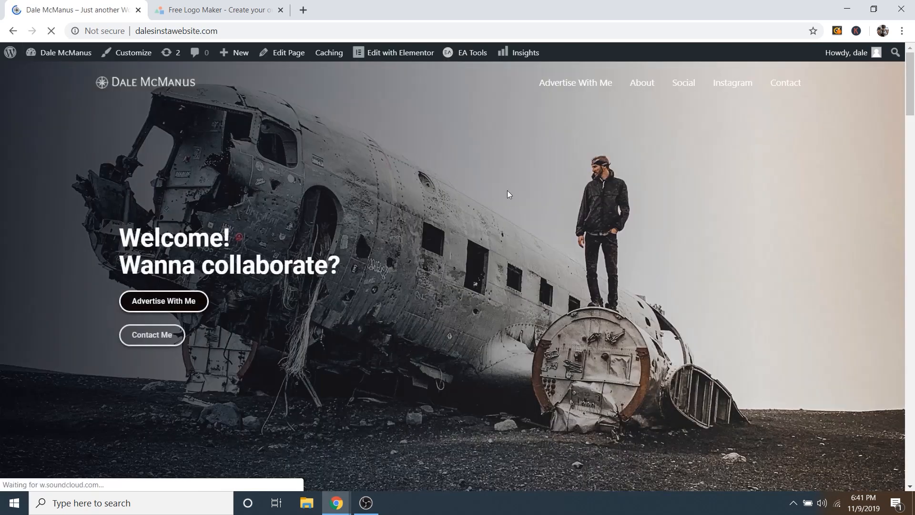
scroll(507, 190, down, 4)
scroll(457, 188, down, 6)
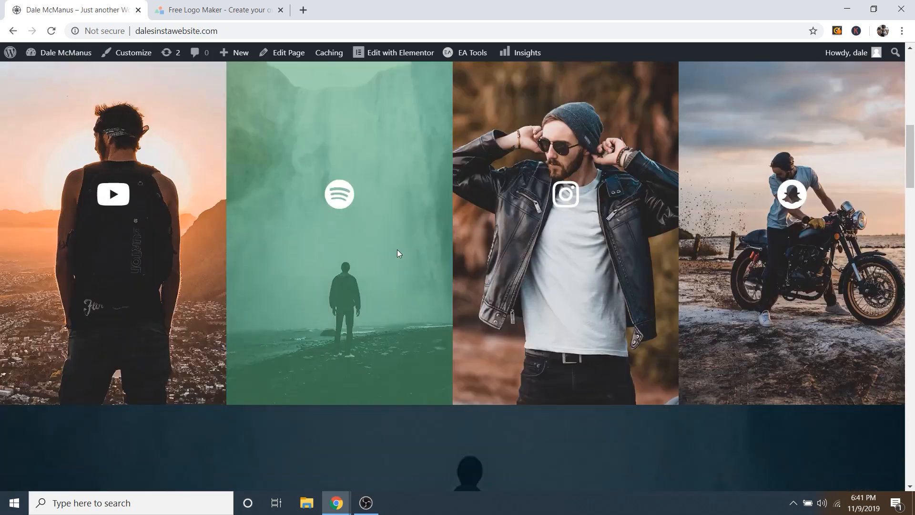
scroll(293, 311, up, 8)
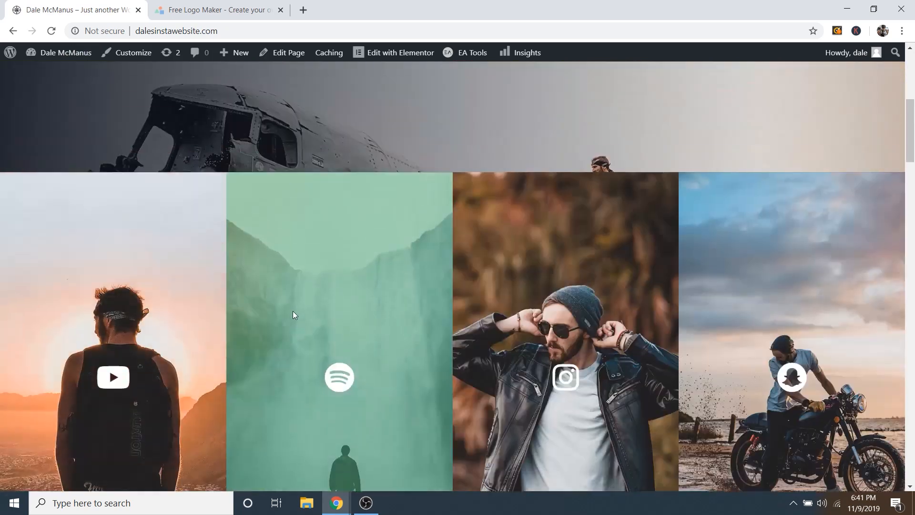
click(166, 242)
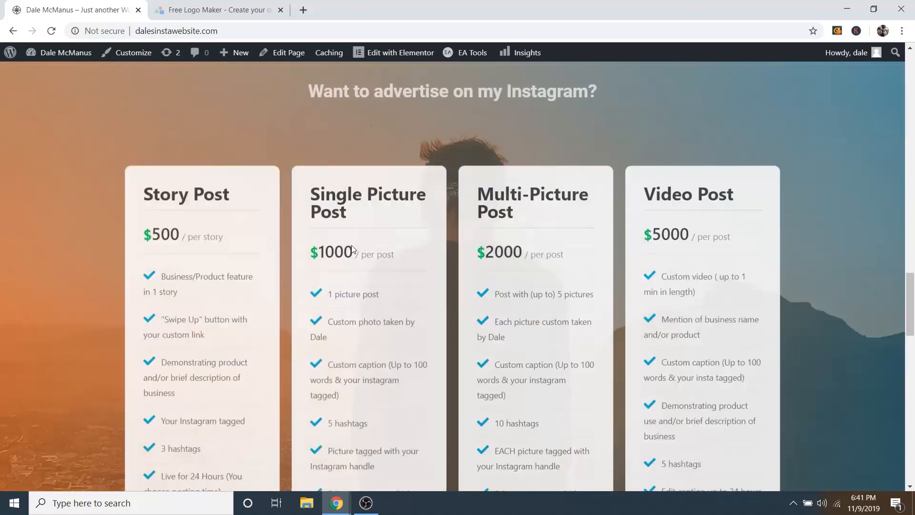
Step: Test the Advertise With Me and About menu links jump to the pricing and About Me sections
scroll(329, 270, up, 6)
scroll(195, 239, up, 8)
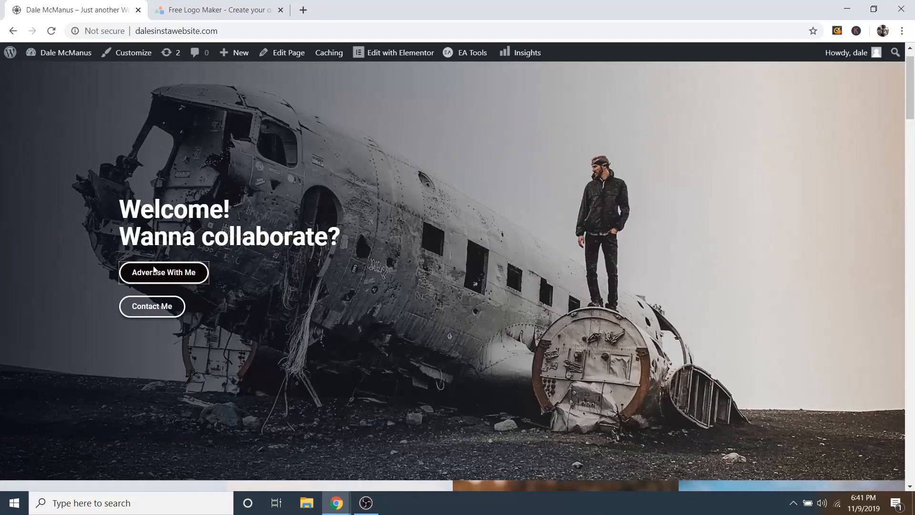
scroll(143, 308, down, 12)
scroll(149, 310, down, 10)
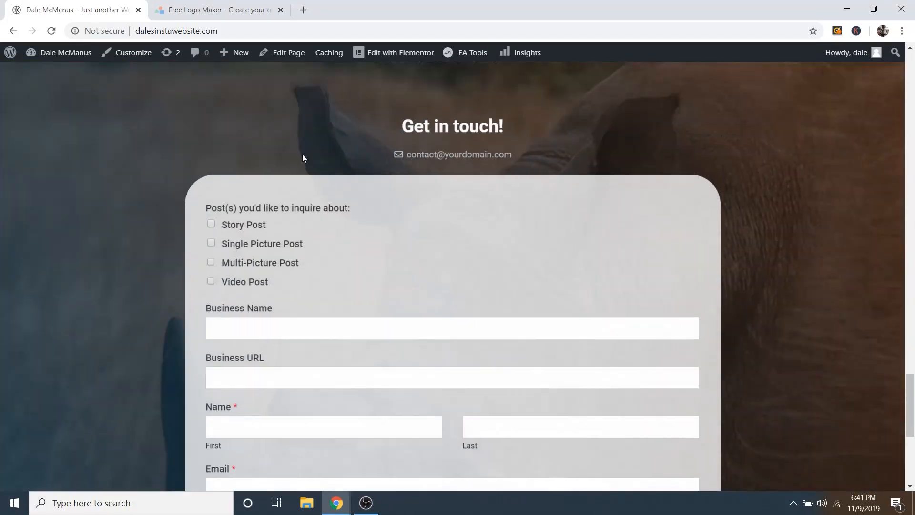
scroll(651, 278, up, 15)
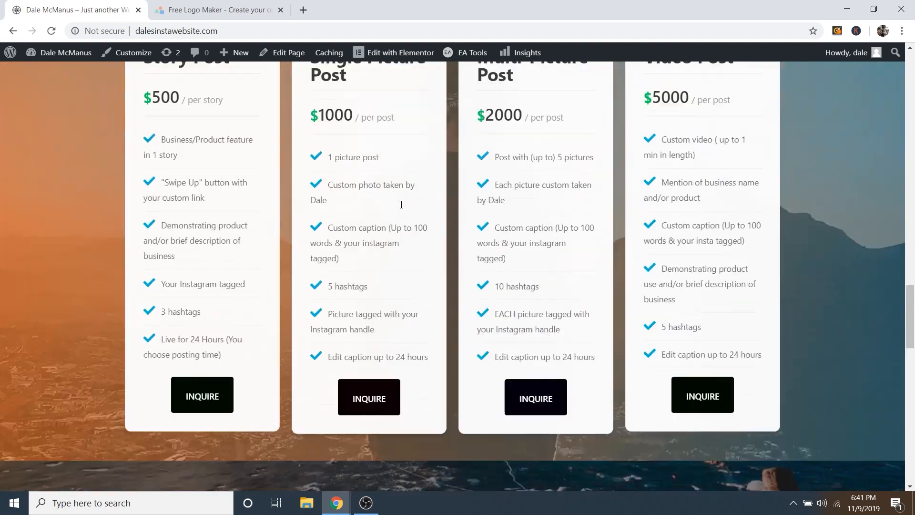
scroll(528, 191, up, 8)
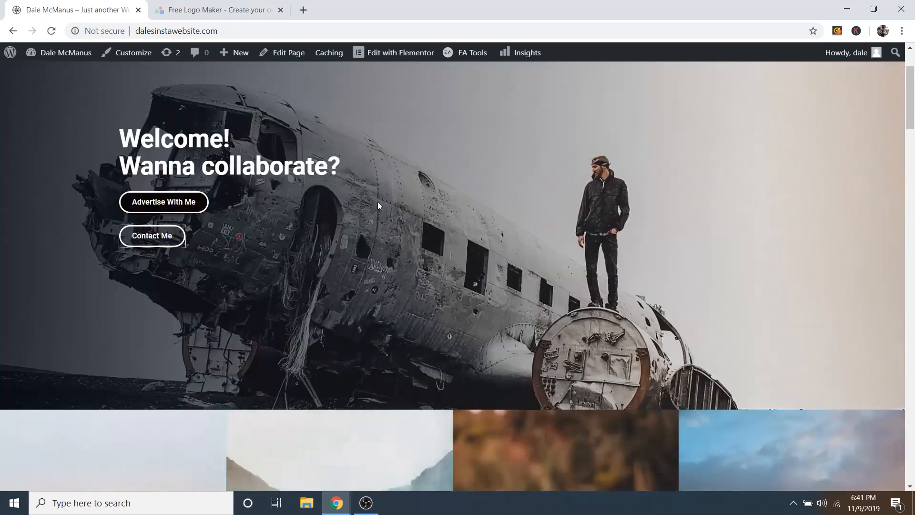
click(600, 82)
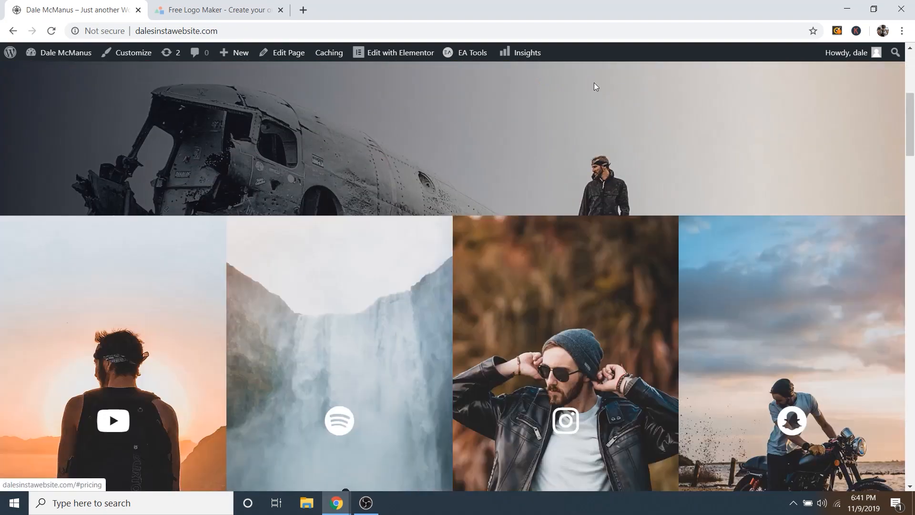
scroll(625, 150, up, 5)
scroll(615, 143, up, 10)
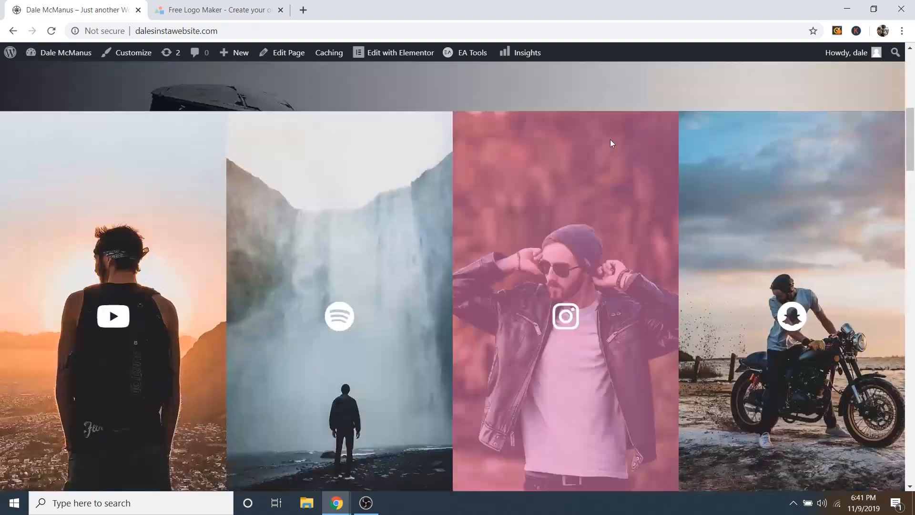
click(648, 86)
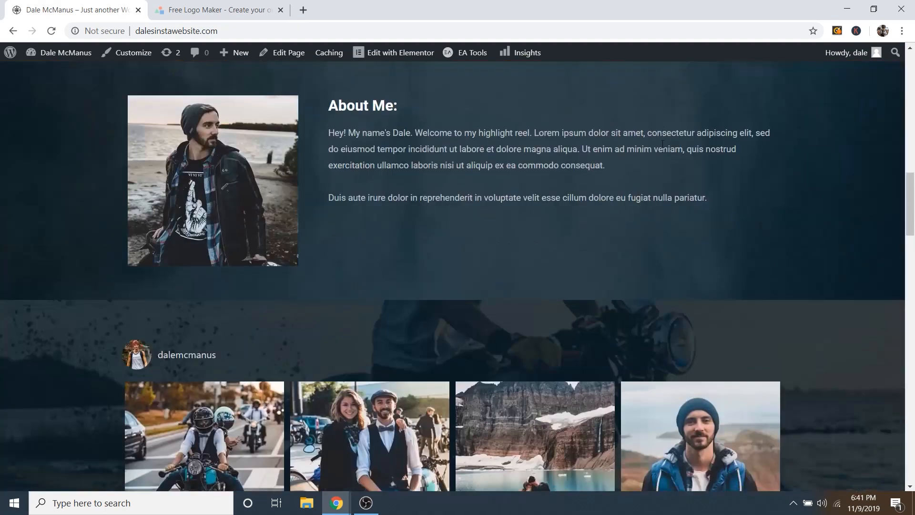
drag(911, 201, 910, 76)
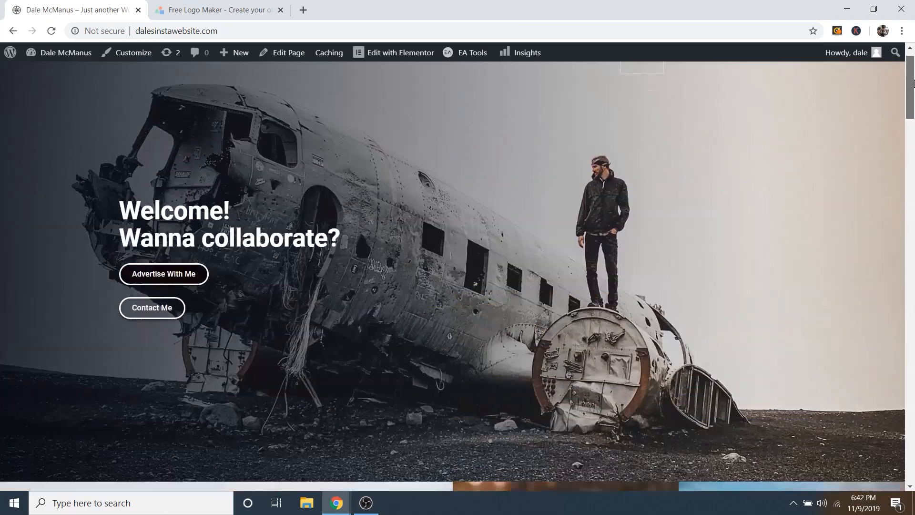